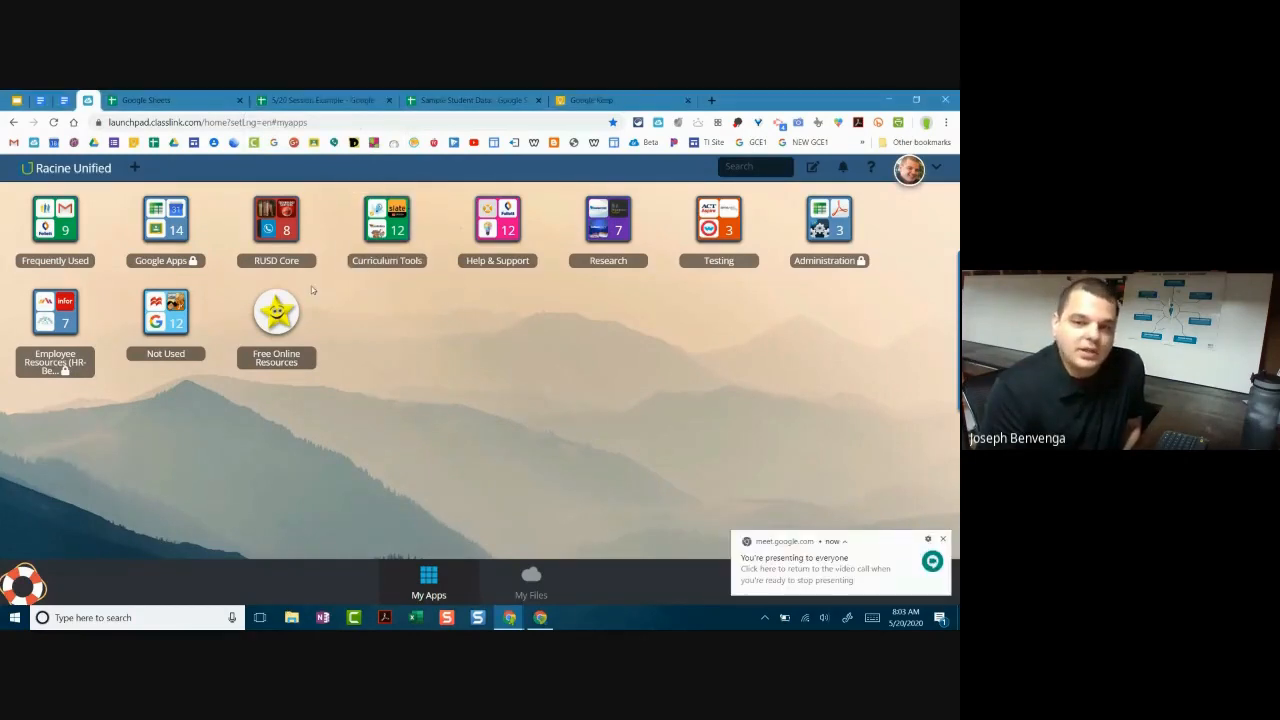
# Step: Launch Google Sheets from the Google Apps folder in ClassLink LaunchPad
pyautogui.click(160, 228)
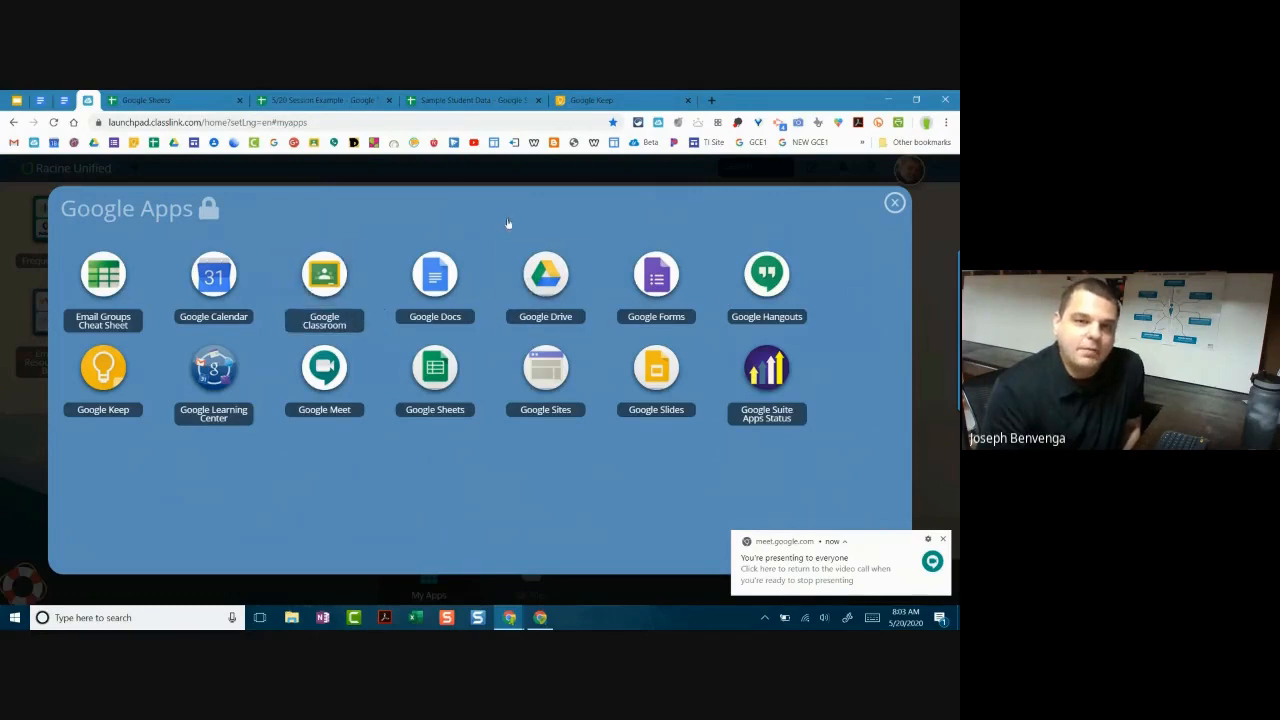
pyautogui.click(434, 372)
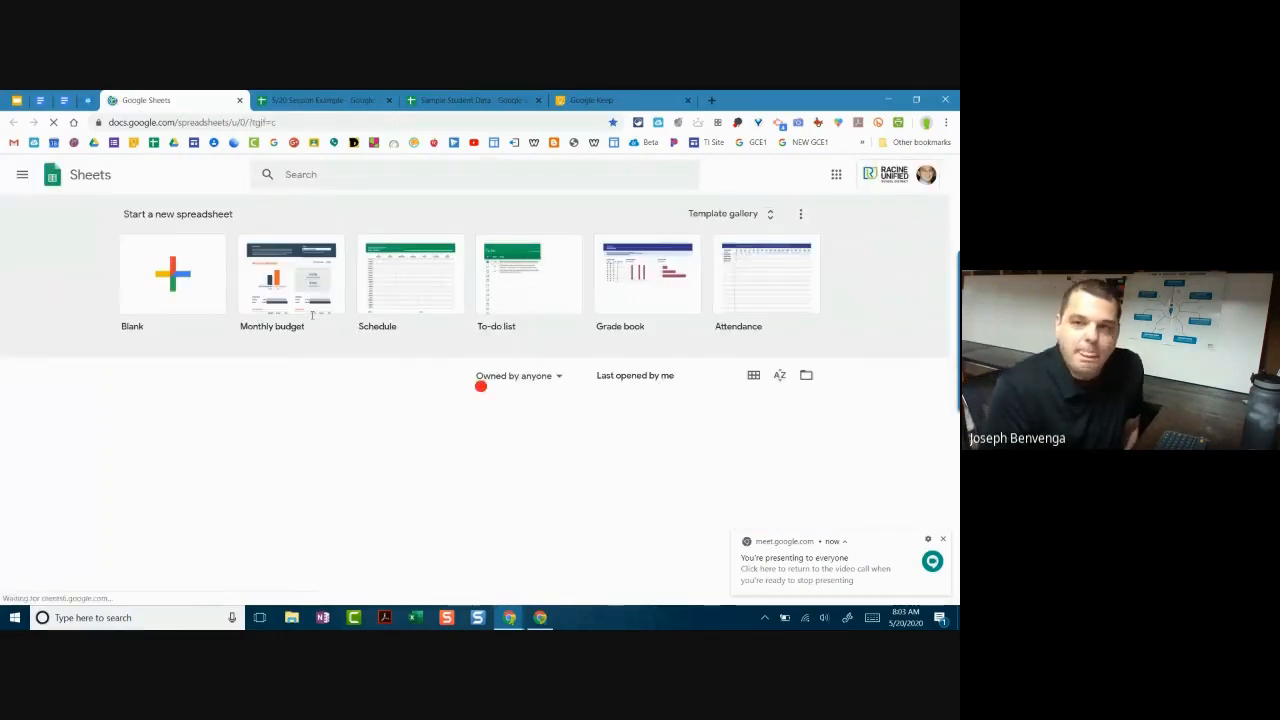
# Step: Zoom the browser page in to 125%
pyautogui.click(946, 122)
pyautogui.click(910, 283)
pyautogui.click(906, 283)
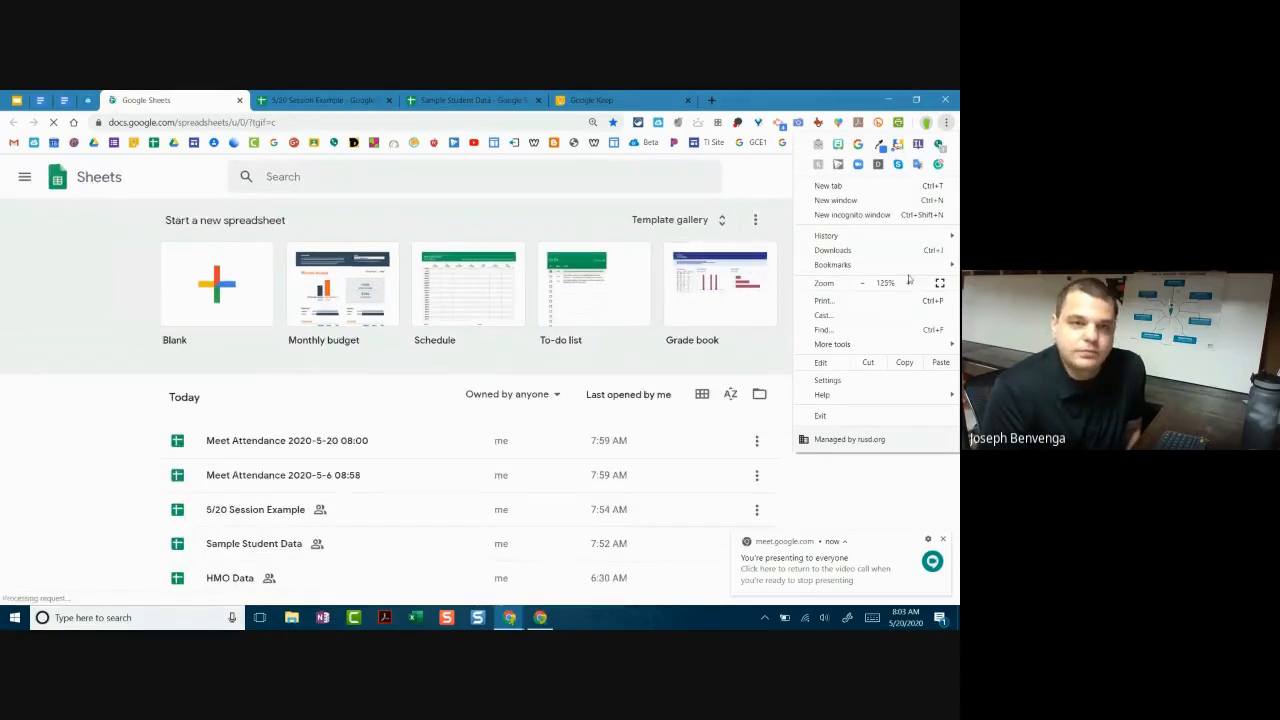
pyautogui.click(146, 290)
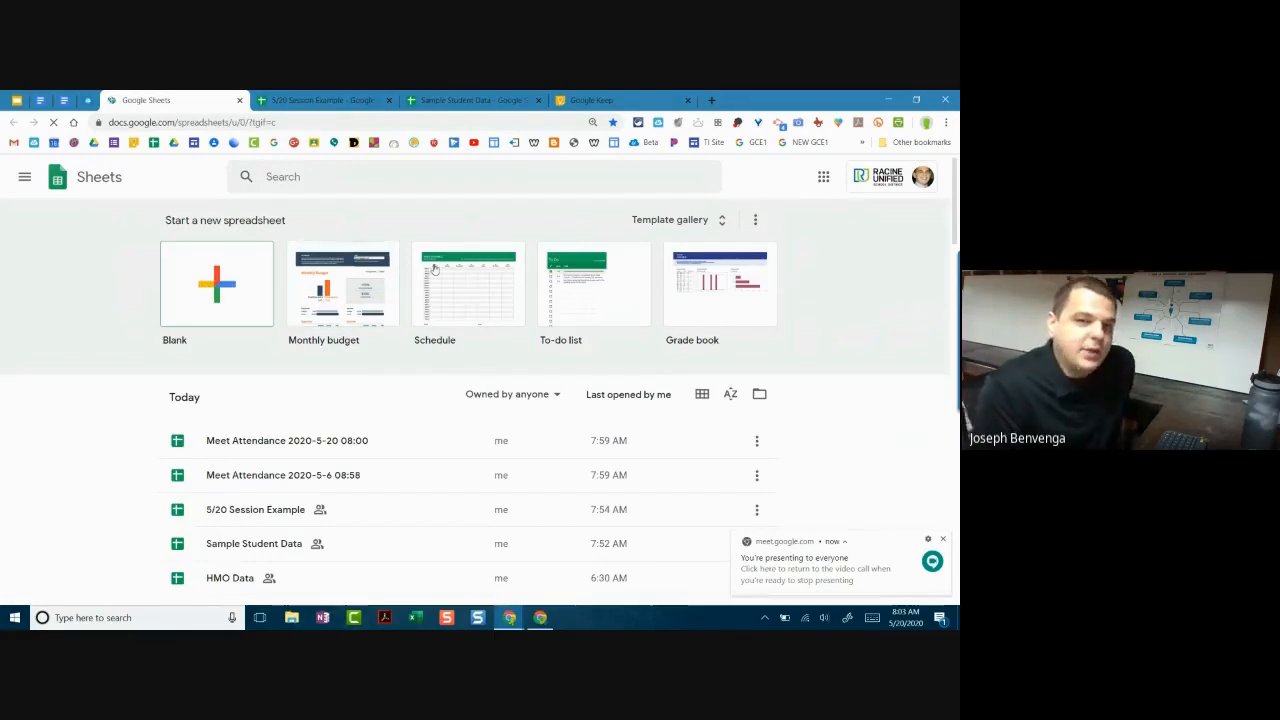
# Step: Browse the district and General template galleries, then start a blank spreadsheet
pyautogui.click(667, 229)
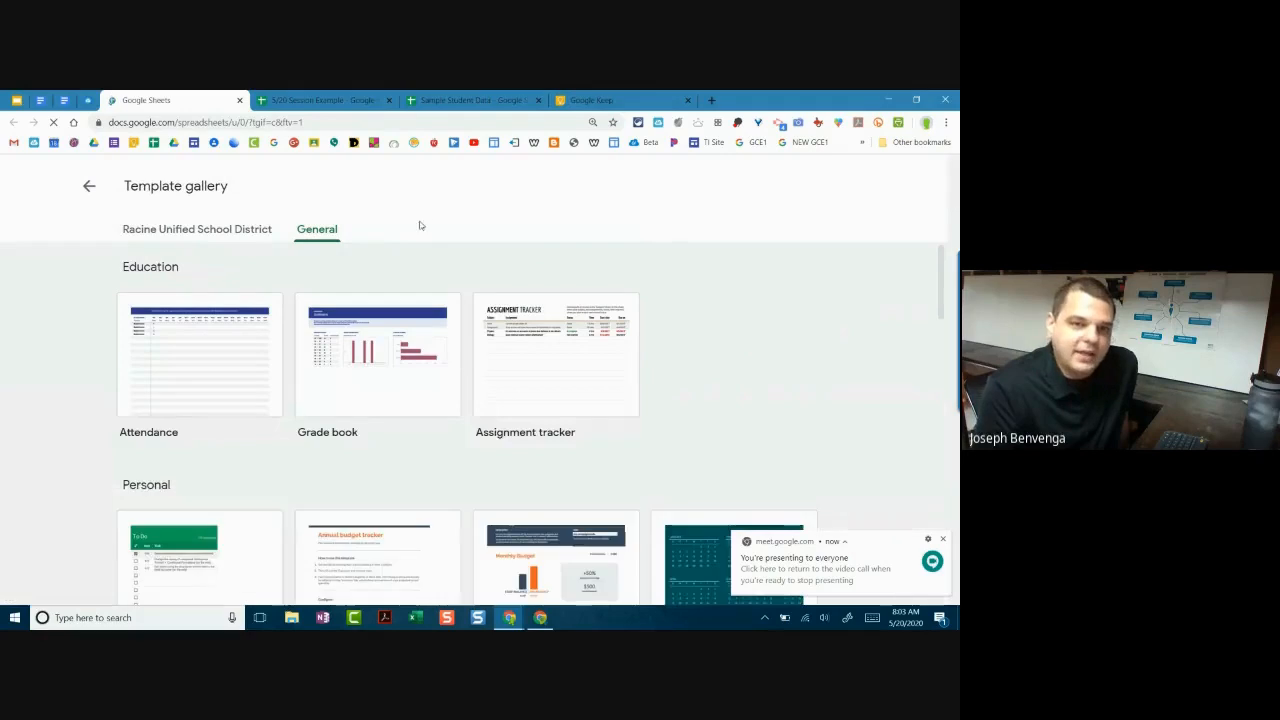
pyautogui.click(305, 233)
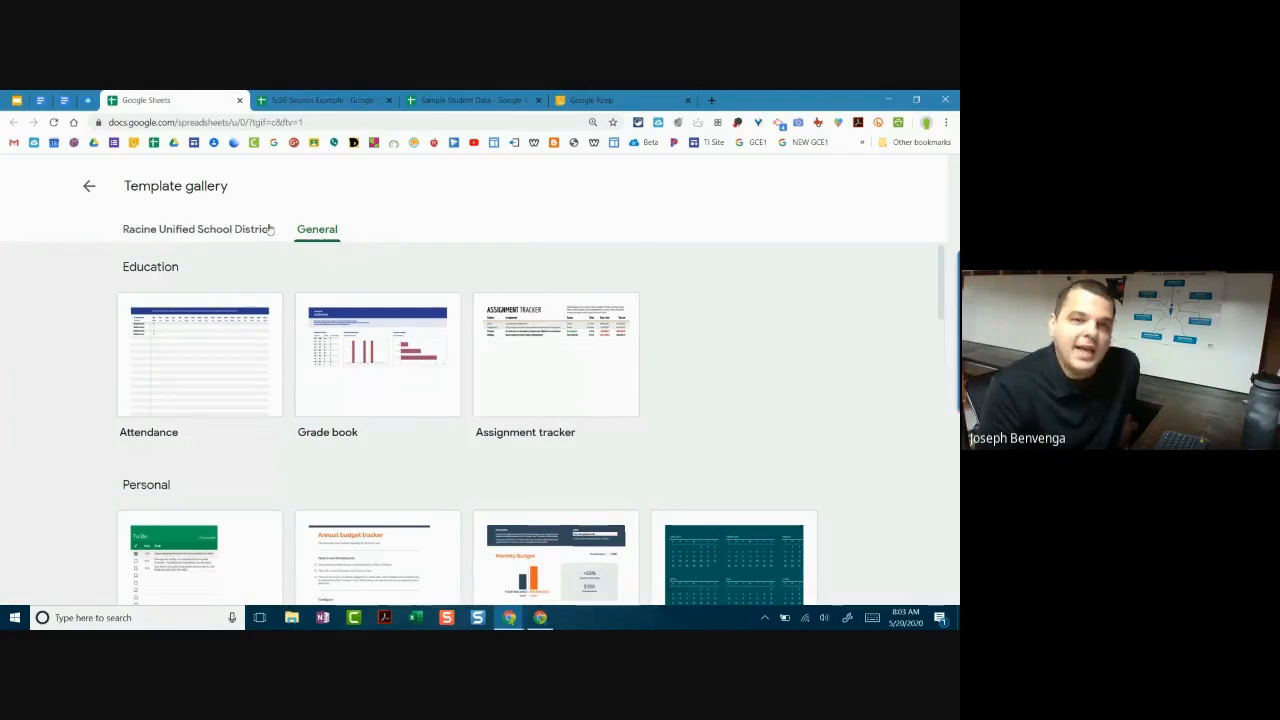
pyautogui.click(238, 232)
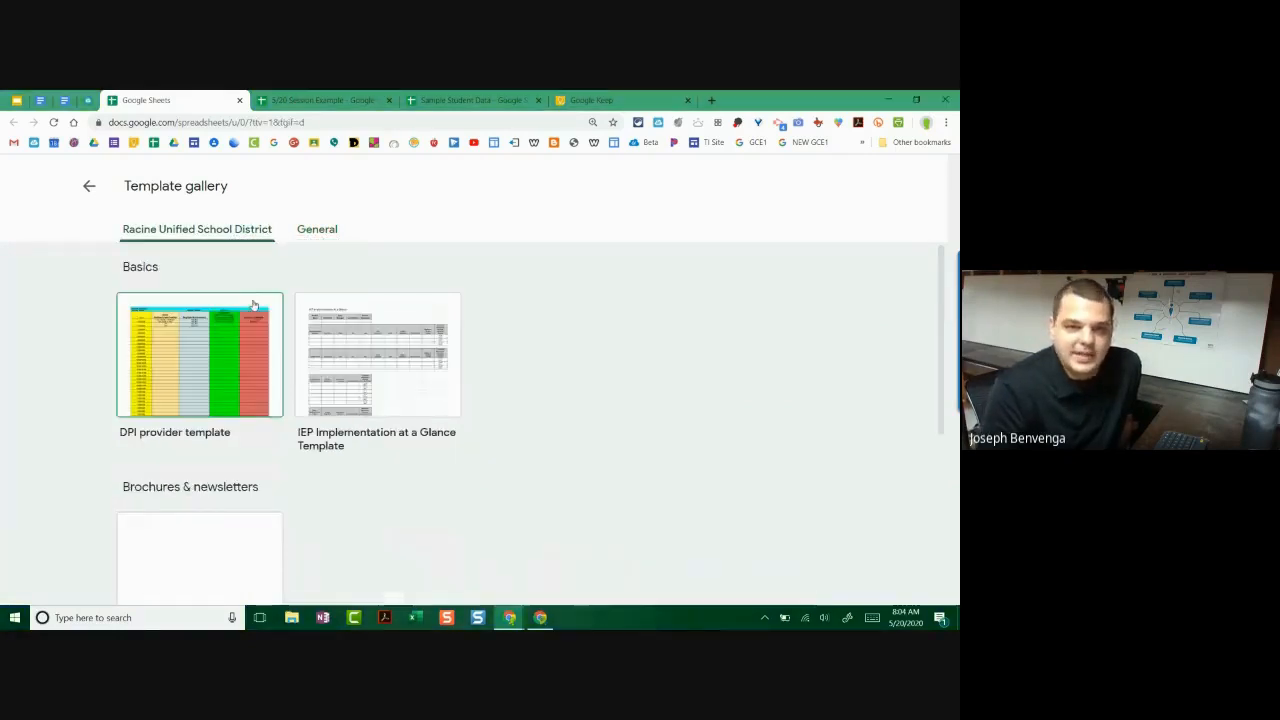
pyautogui.click(304, 232)
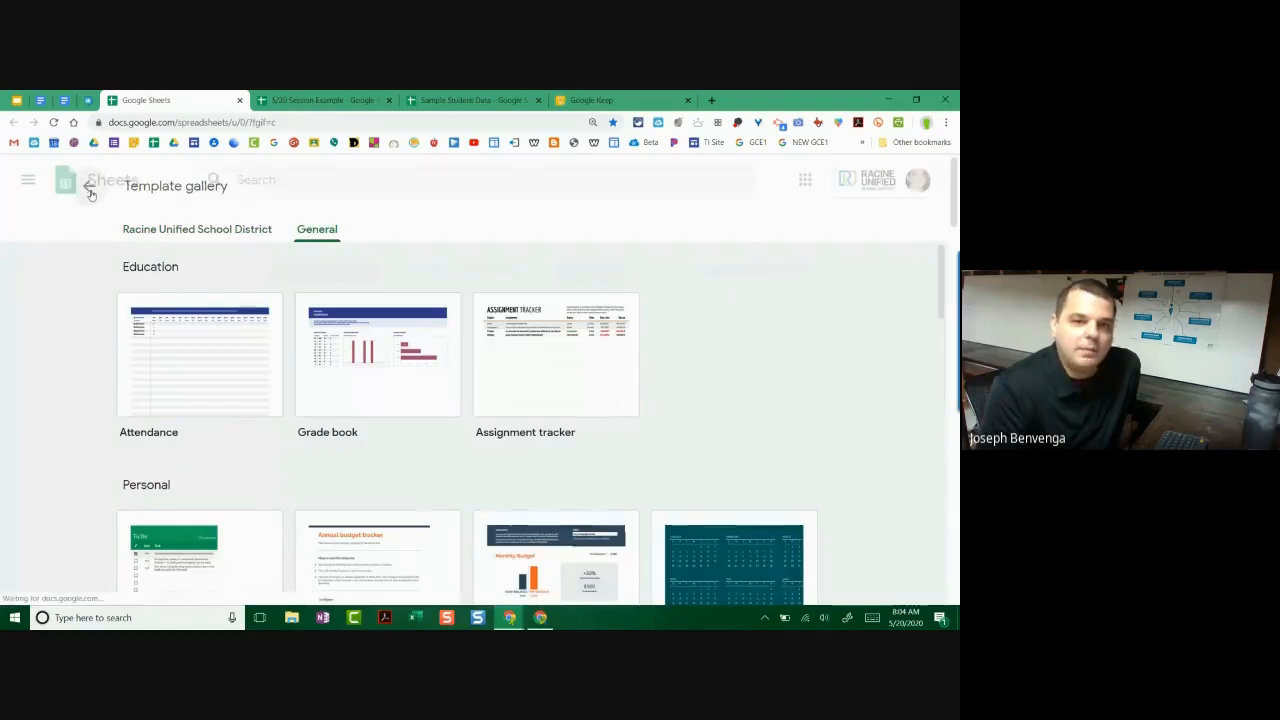
pyautogui.click(89, 186)
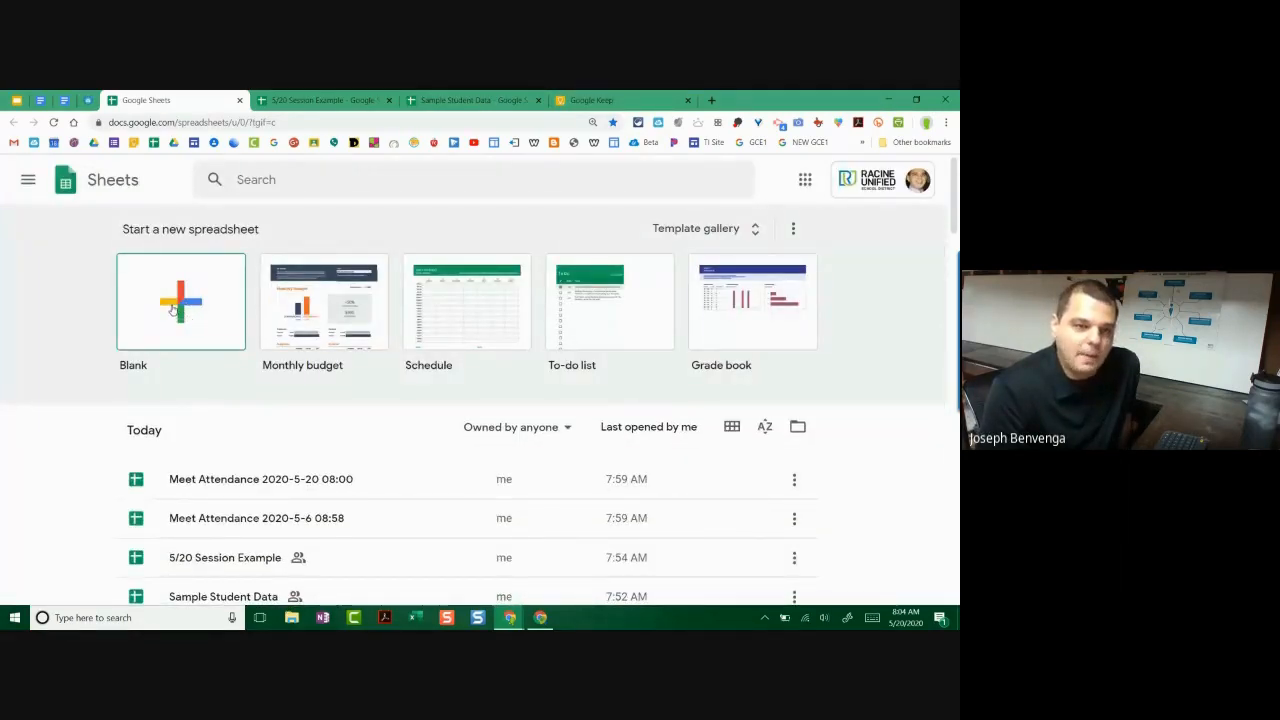
pyautogui.click(173, 310)
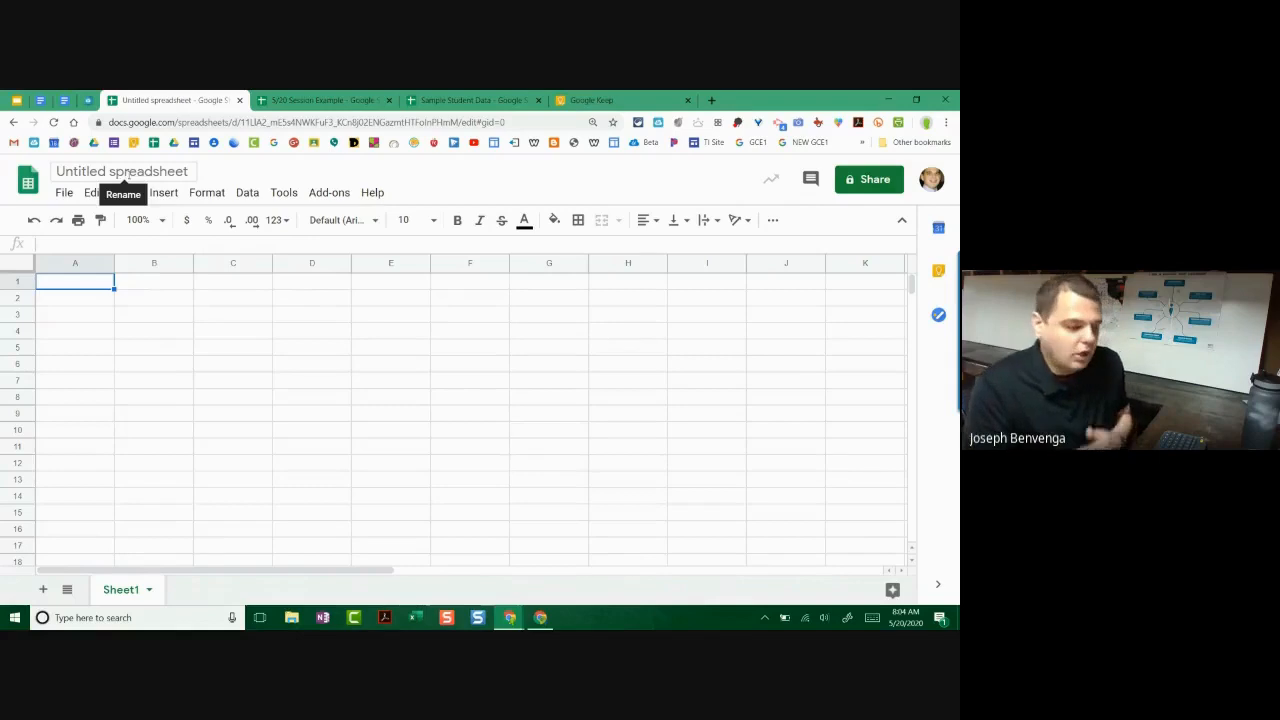
# Step: Change the title from Untitled spreadsheet to 'Example'
pyautogui.click(147, 172)
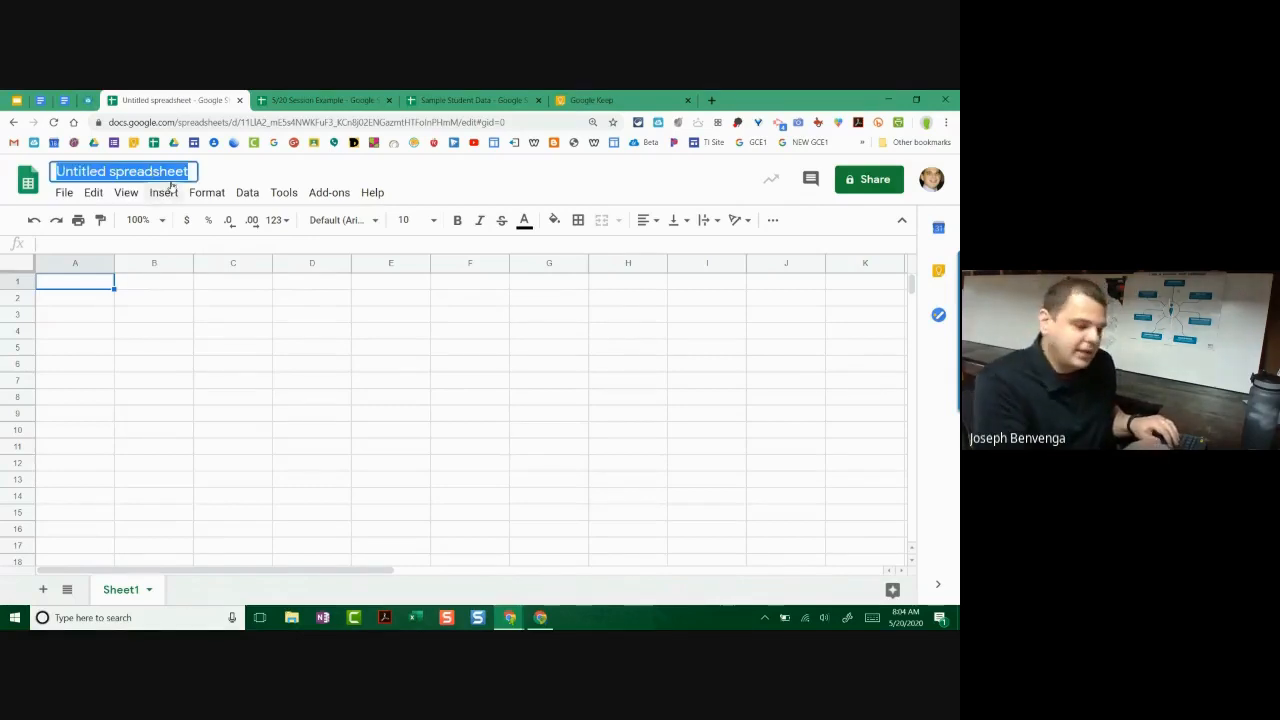
pyautogui.write('Example')
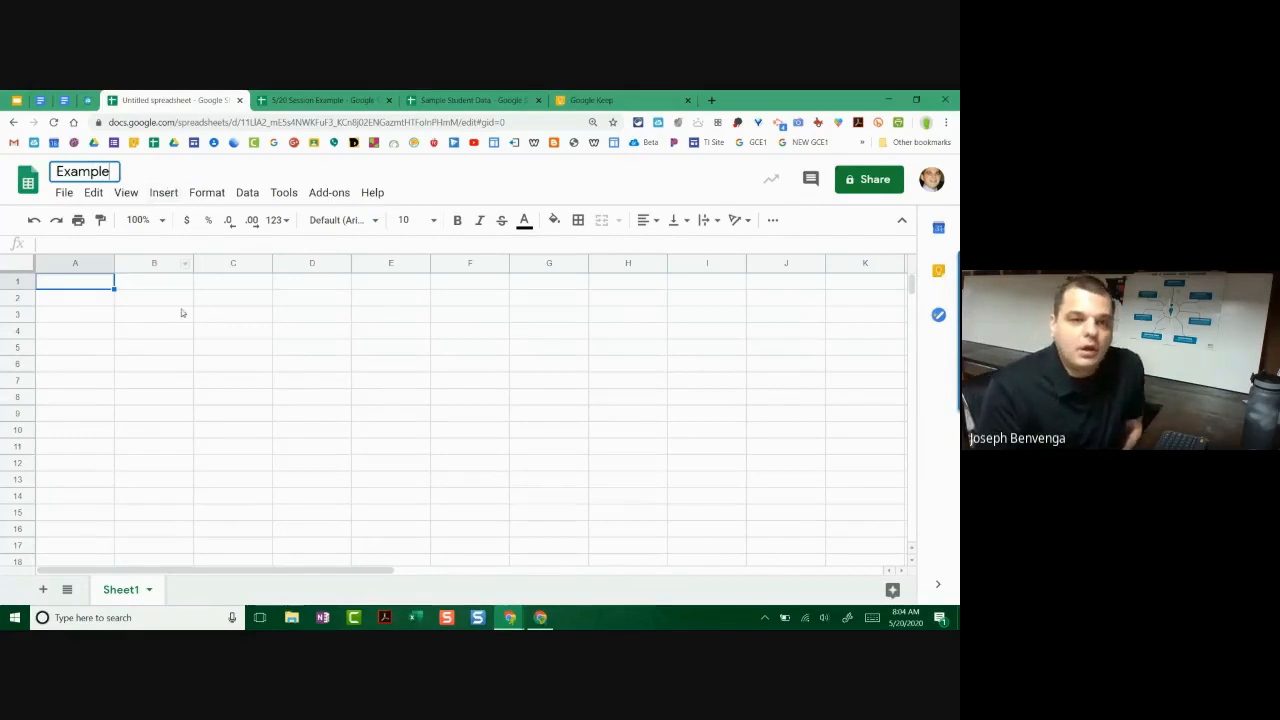
pyautogui.moveTo(183, 314); pyautogui.dragTo(165, 301)
pyautogui.click(42, 283)
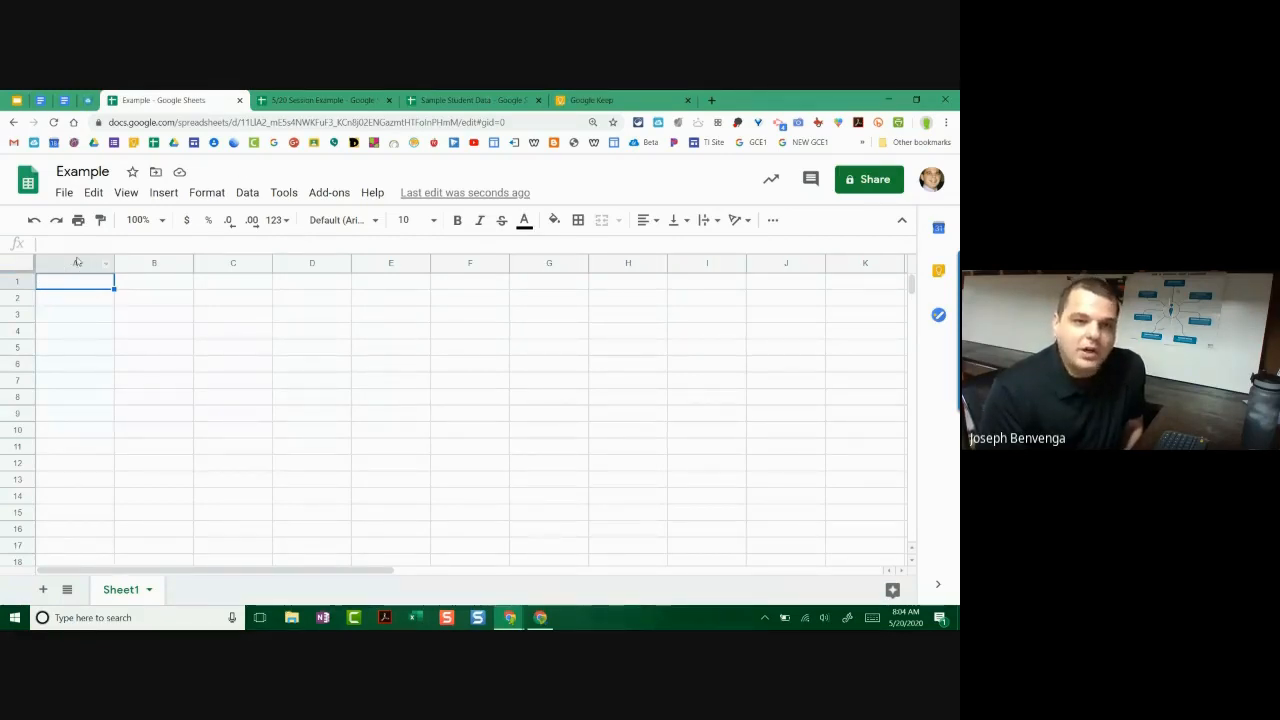
# Step: Select columns A through E and row 1 to demonstrate selecting rows and columns
pyautogui.click(77, 262)
pyautogui.click(154, 262)
pyautogui.click(233, 262)
pyautogui.click(312, 262)
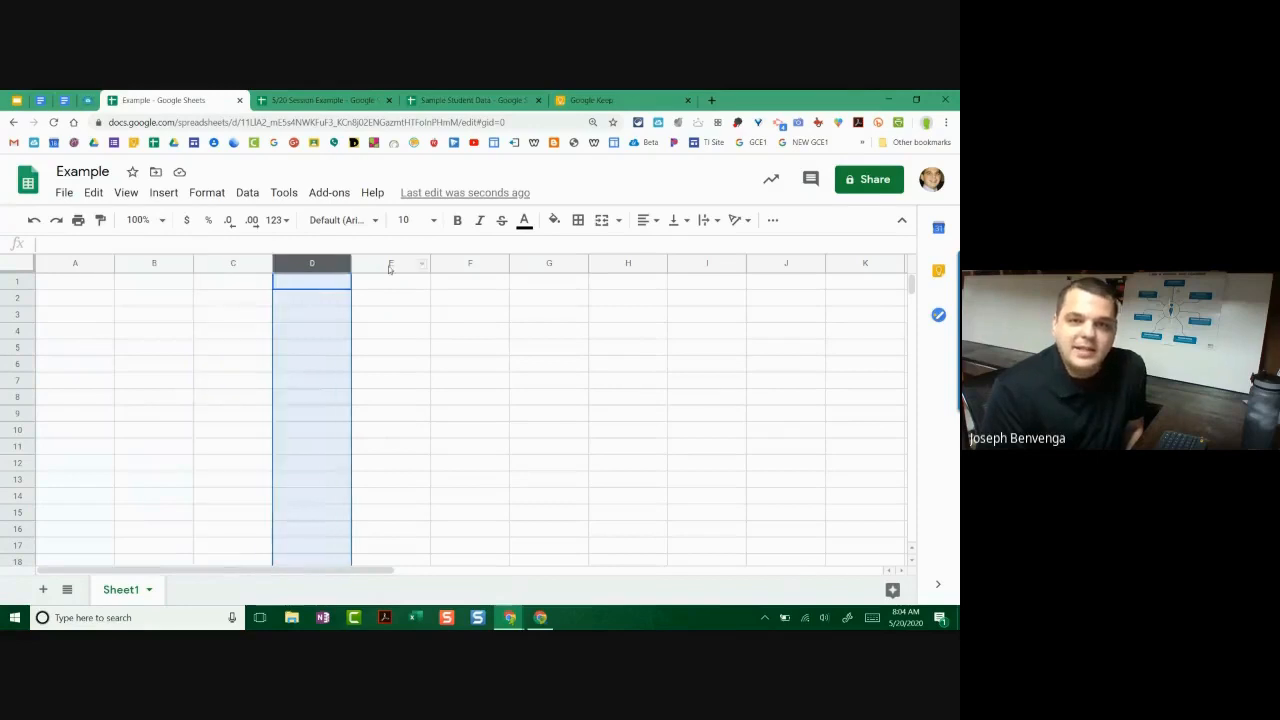
pyautogui.click(390, 264)
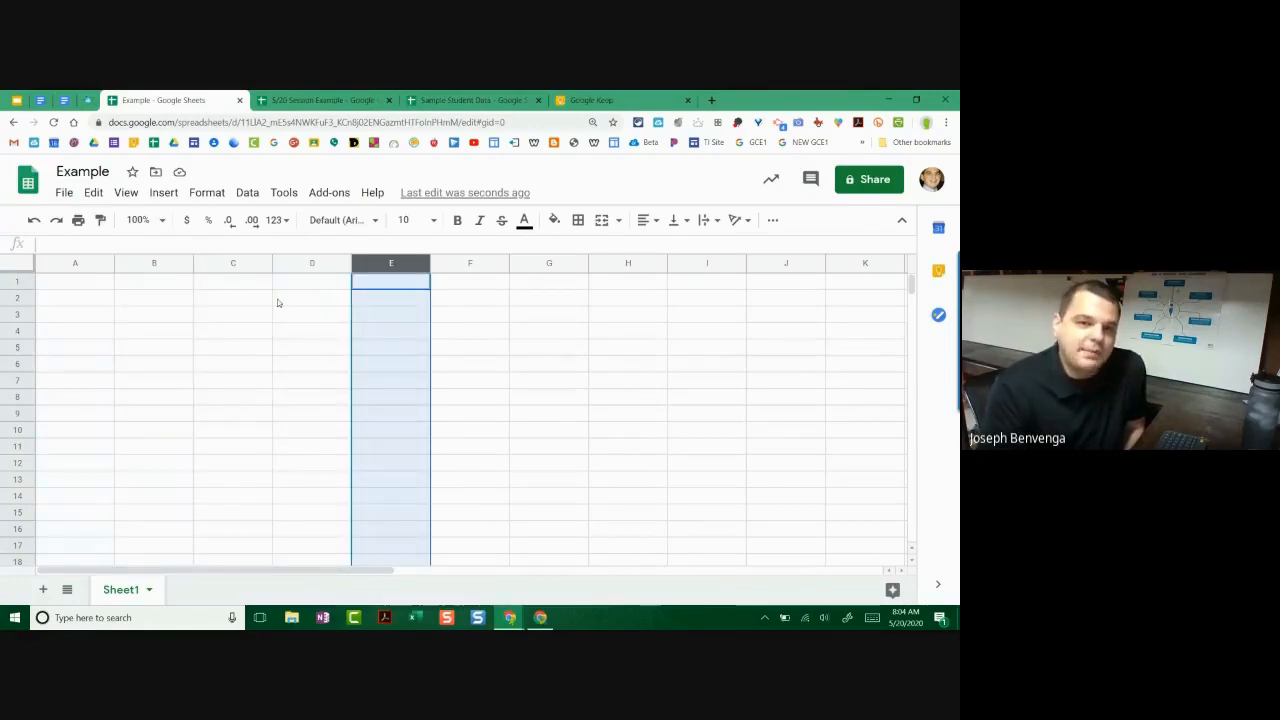
pyautogui.click(20, 282)
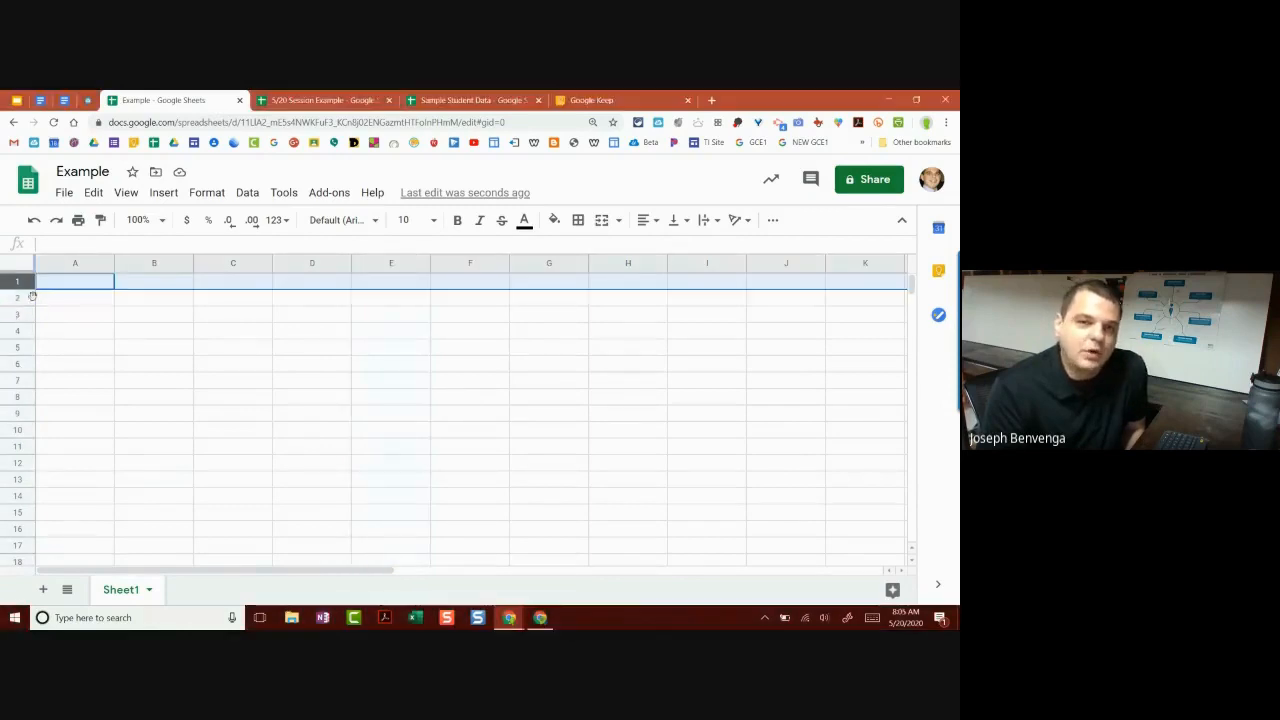
pyautogui.click(149, 262)
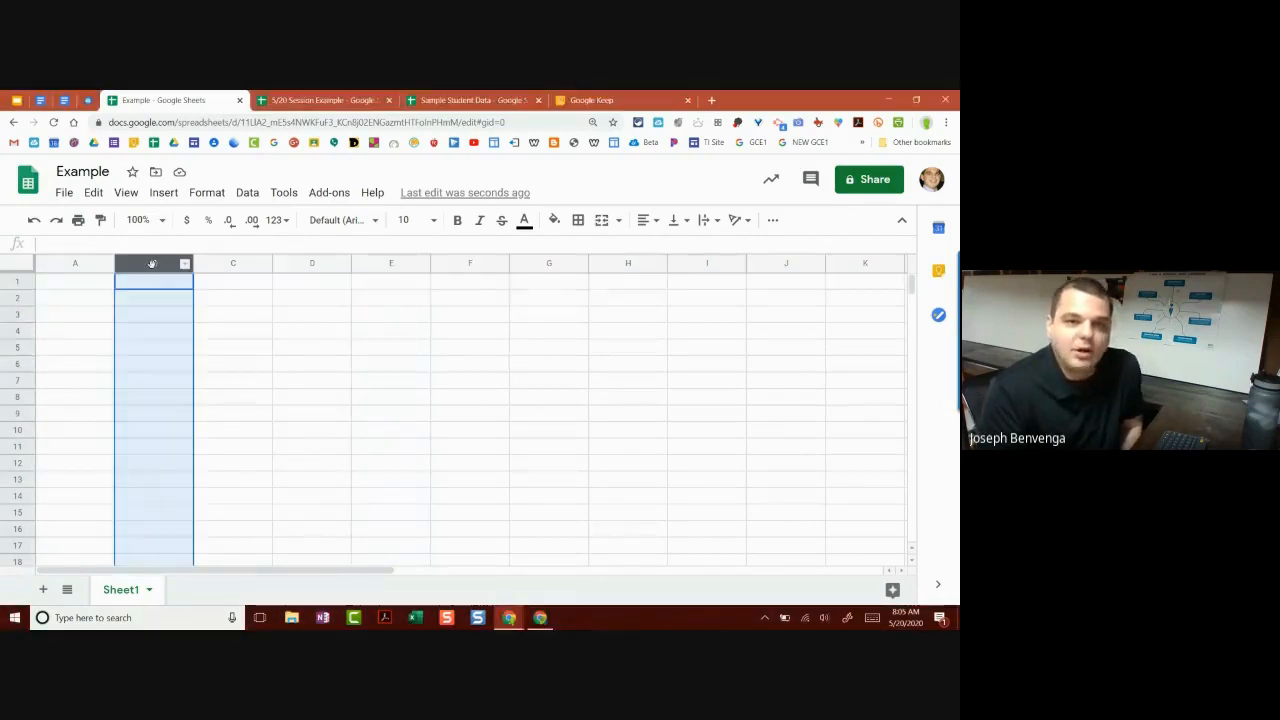
pyautogui.click(80, 284)
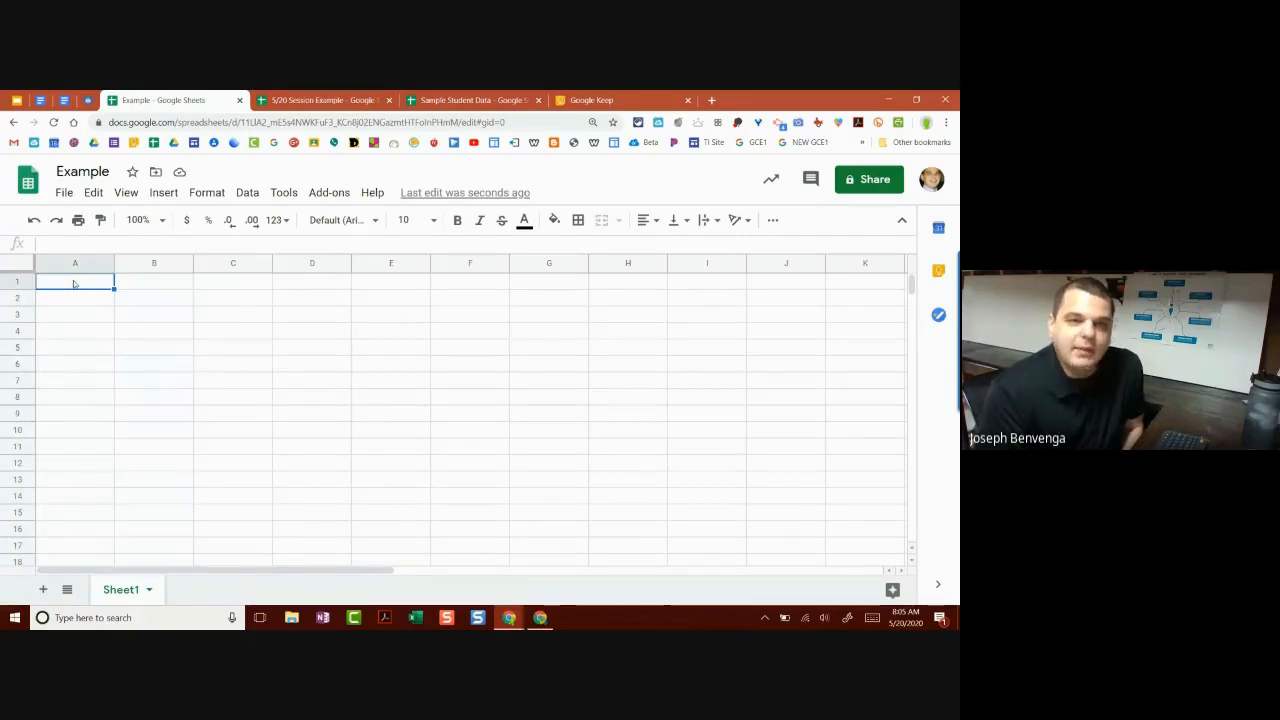
# Step: Type 'Entering' in A1 and 'Last Name' in B1
pyautogui.doubleClick(75, 283)
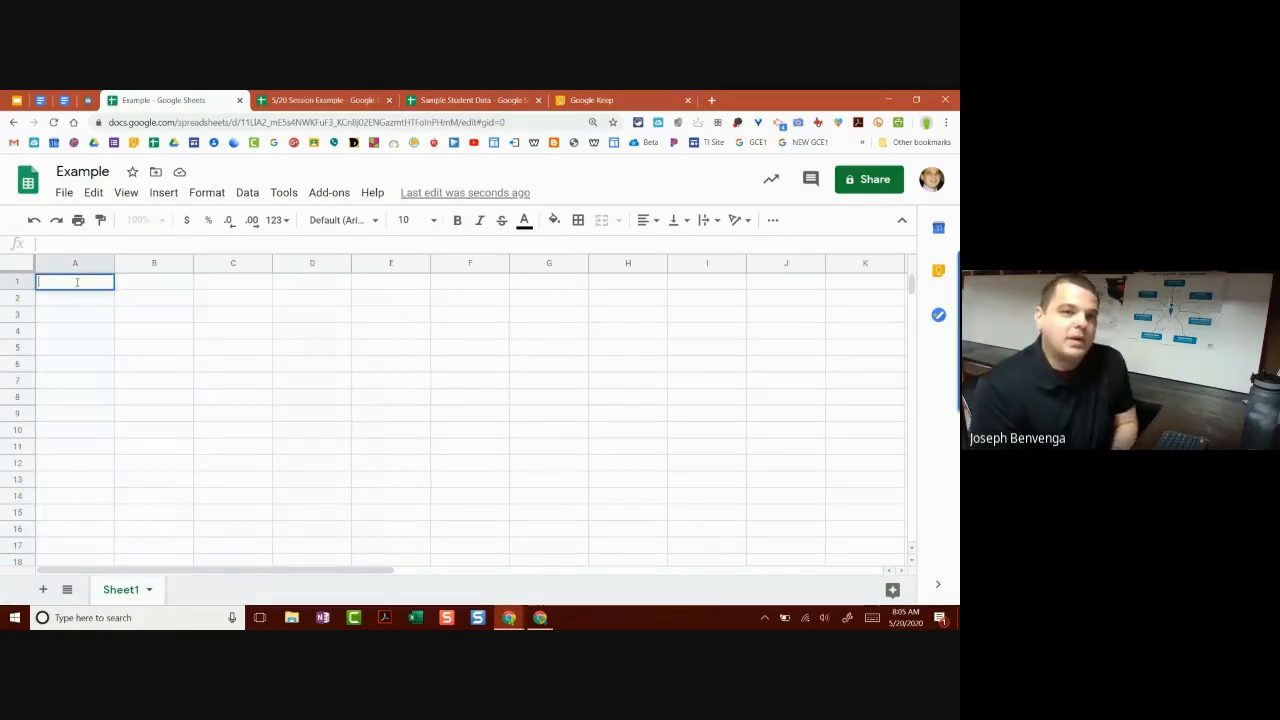
pyautogui.write('Entering')
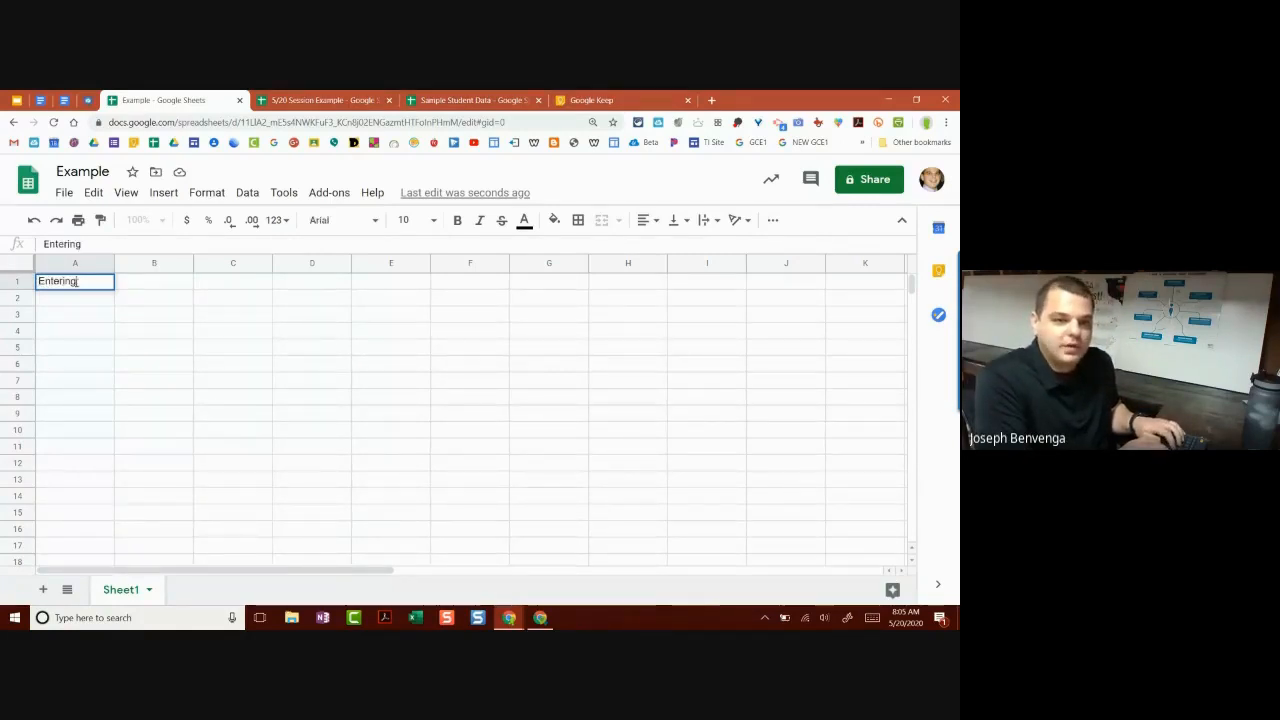
pyautogui.click(172, 301)
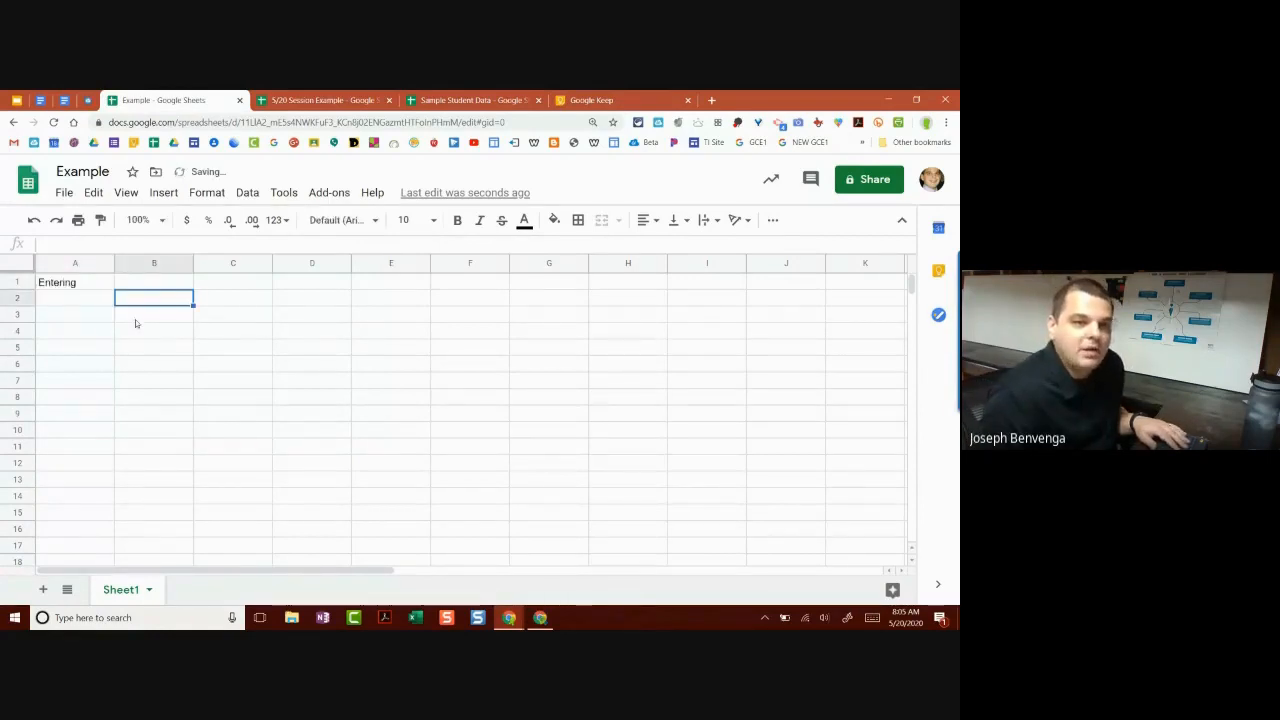
pyautogui.click(141, 283)
pyautogui.click(146, 245)
pyautogui.write('Last Name')
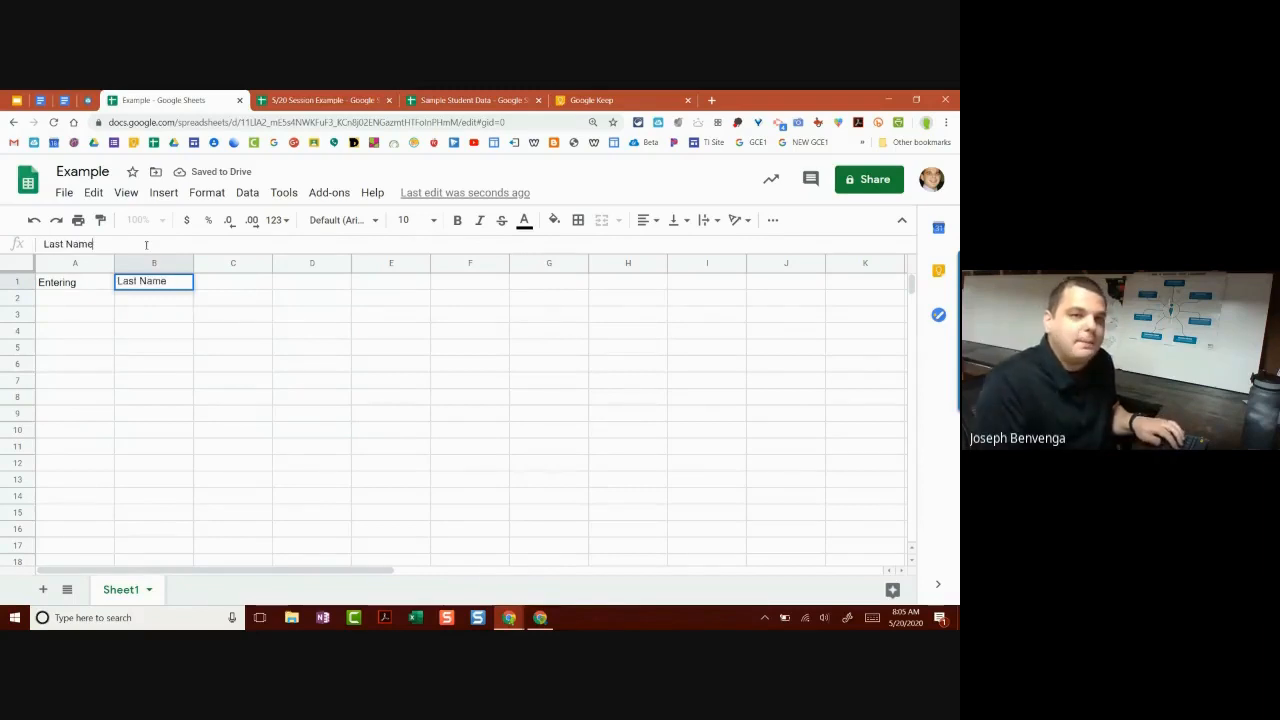
pyautogui.click(54, 279)
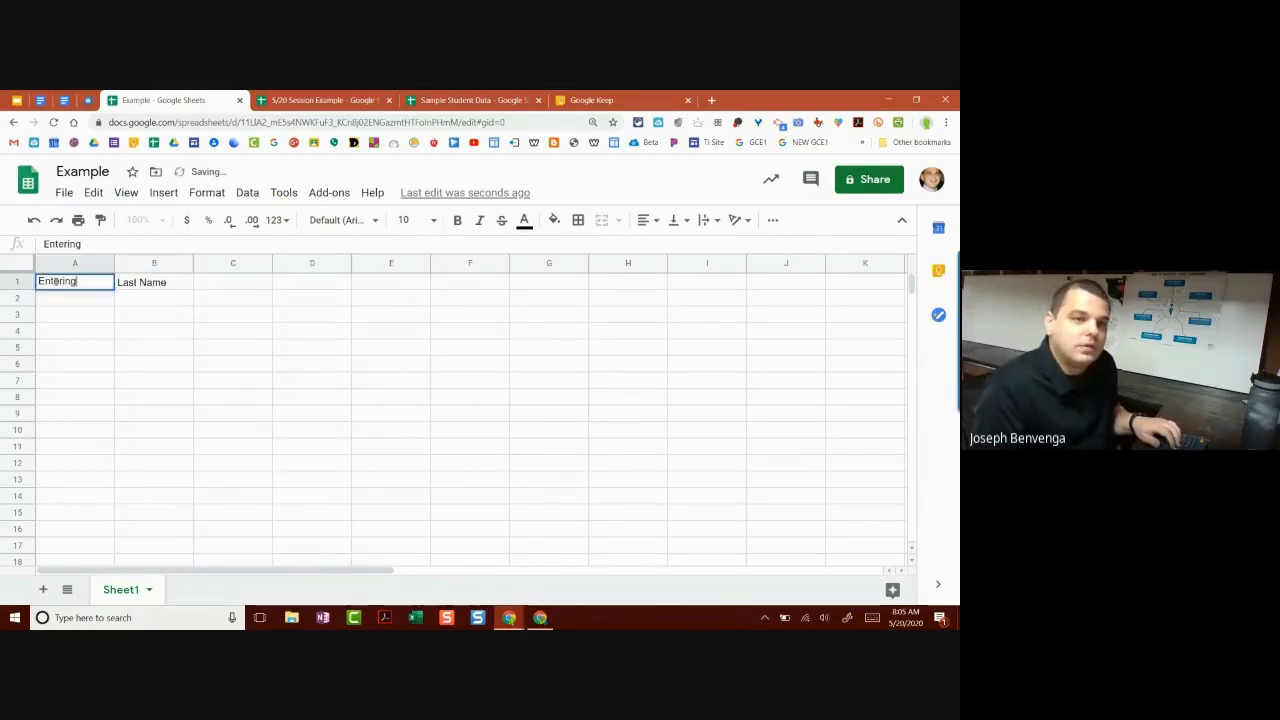
# Step: Replace A1's text with 'First Name' and enter 'Email' in C1
pyautogui.moveTo(82, 244); pyautogui.dragTo(4, 242)
pyautogui.write('First Name')
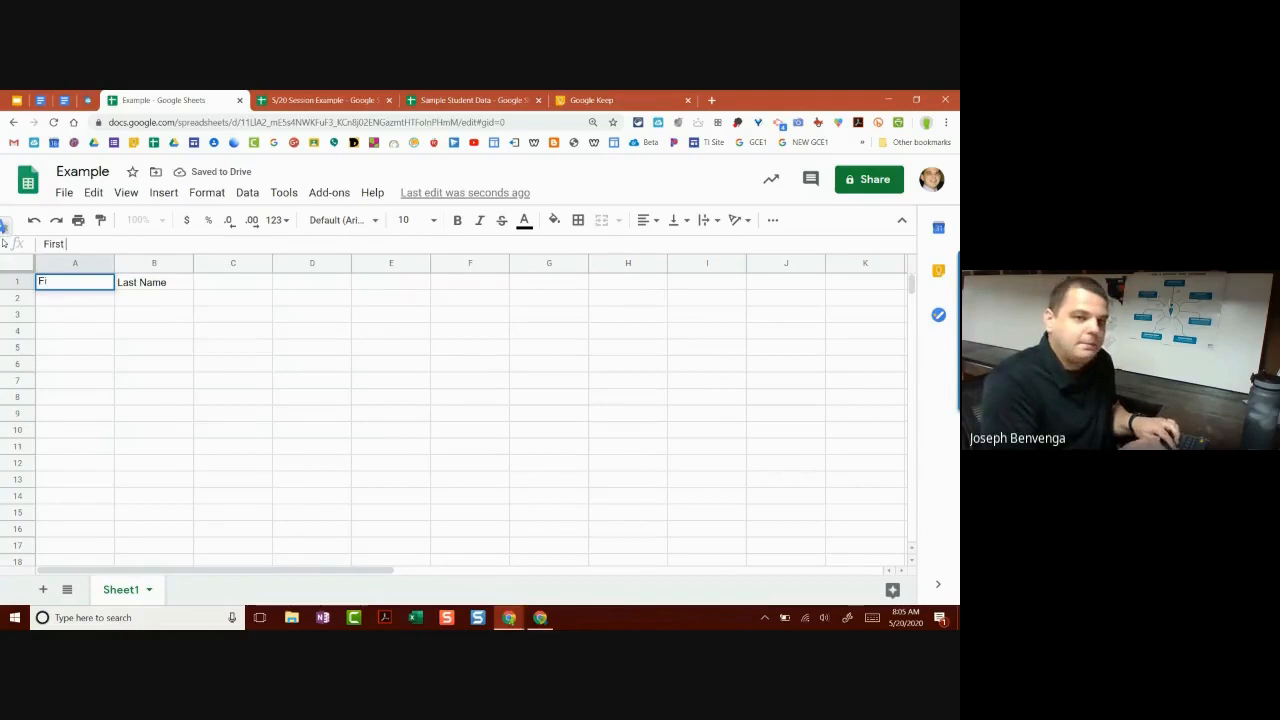
pyautogui.press('Return')
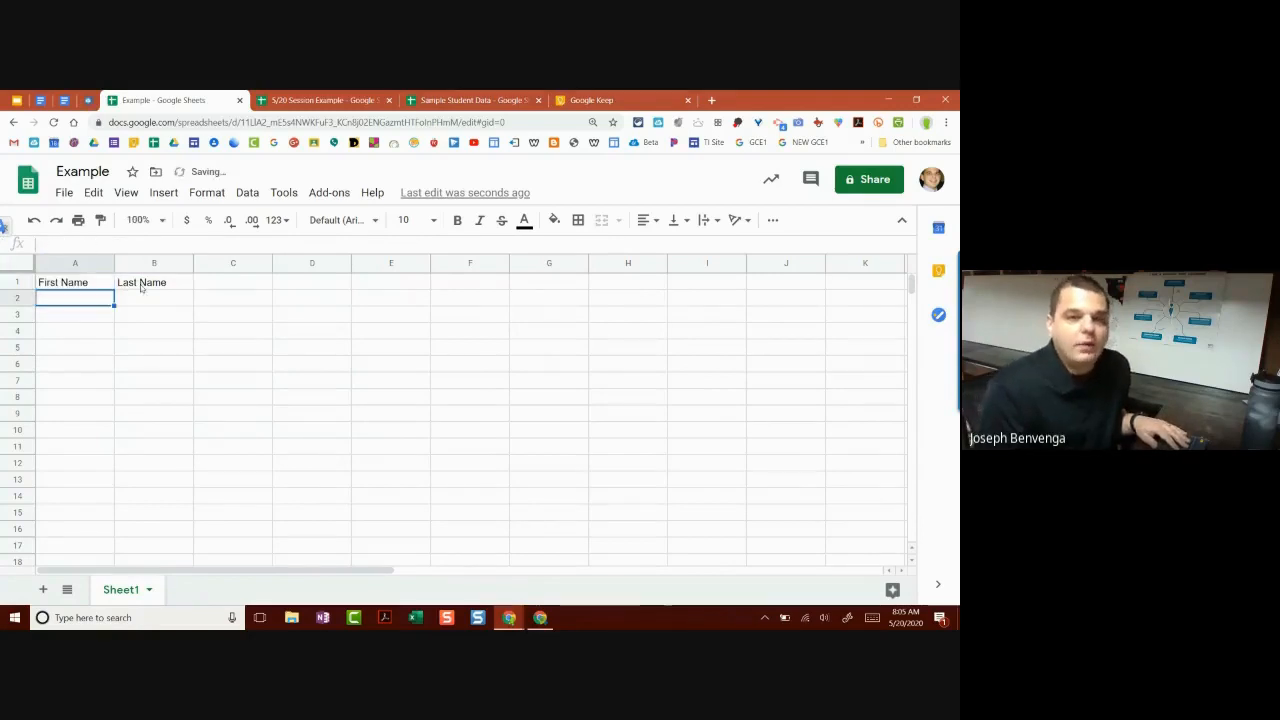
pyautogui.click(148, 289)
pyautogui.click(198, 287)
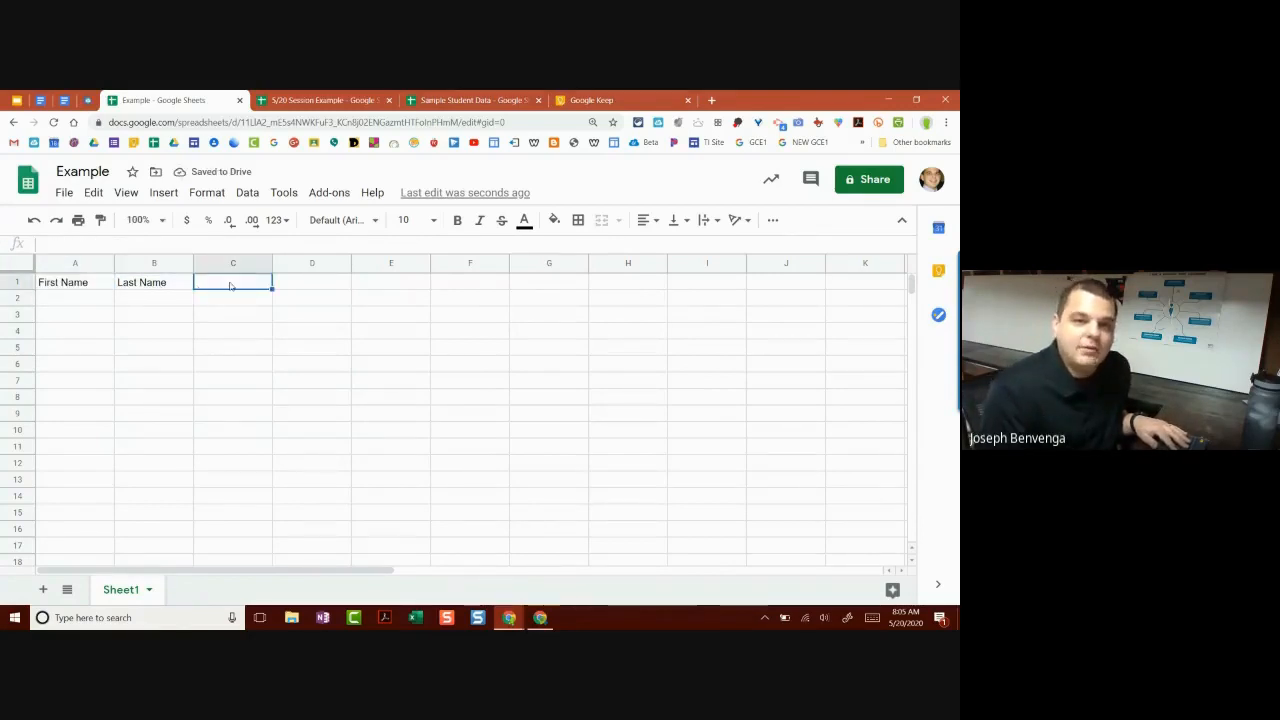
pyautogui.click(180, 244)
pyautogui.write('Email')
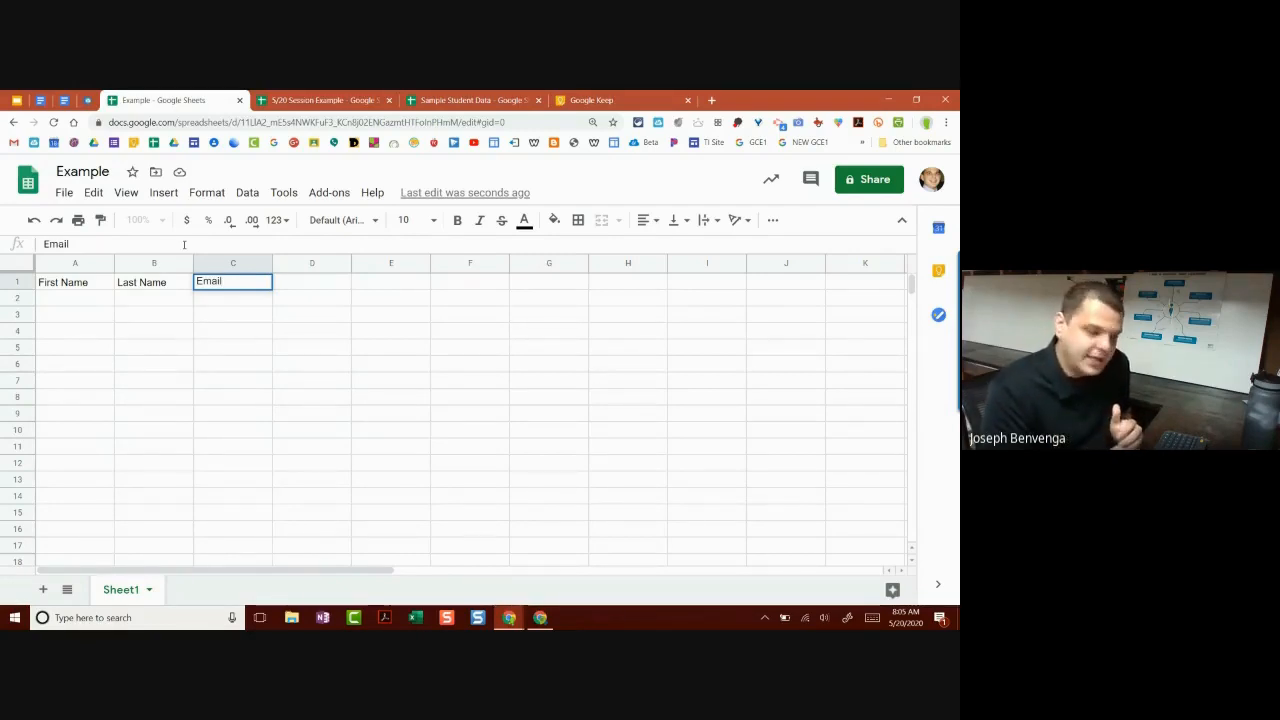
pyautogui.press('Return')
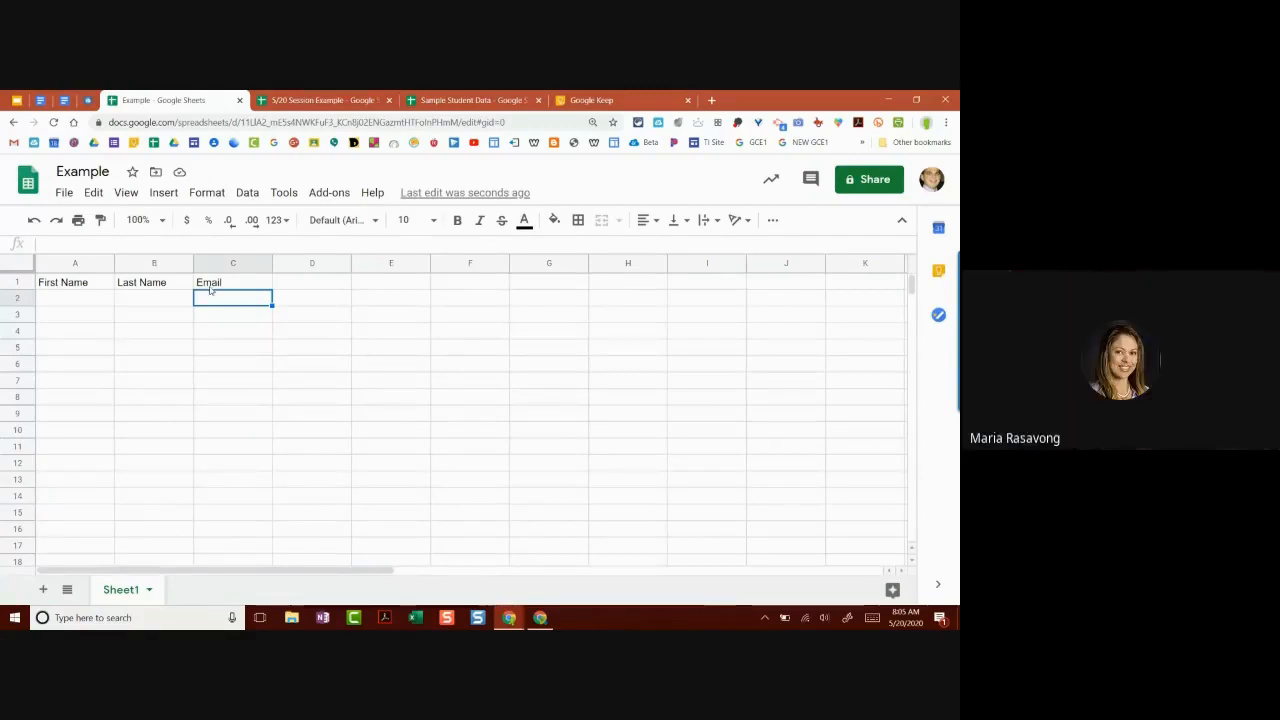
# Step: Bring the Chrome page zoom down from 150% to 125%
pyautogui.click(946, 122)
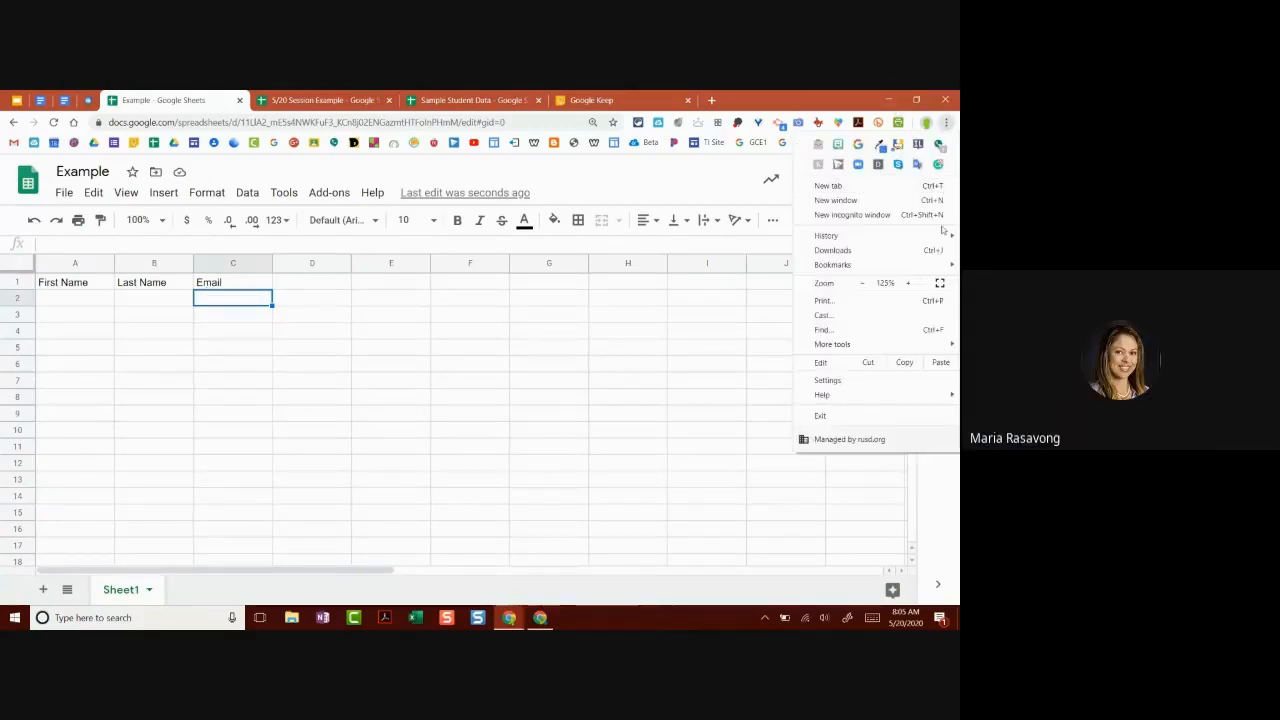
pyautogui.click(908, 284)
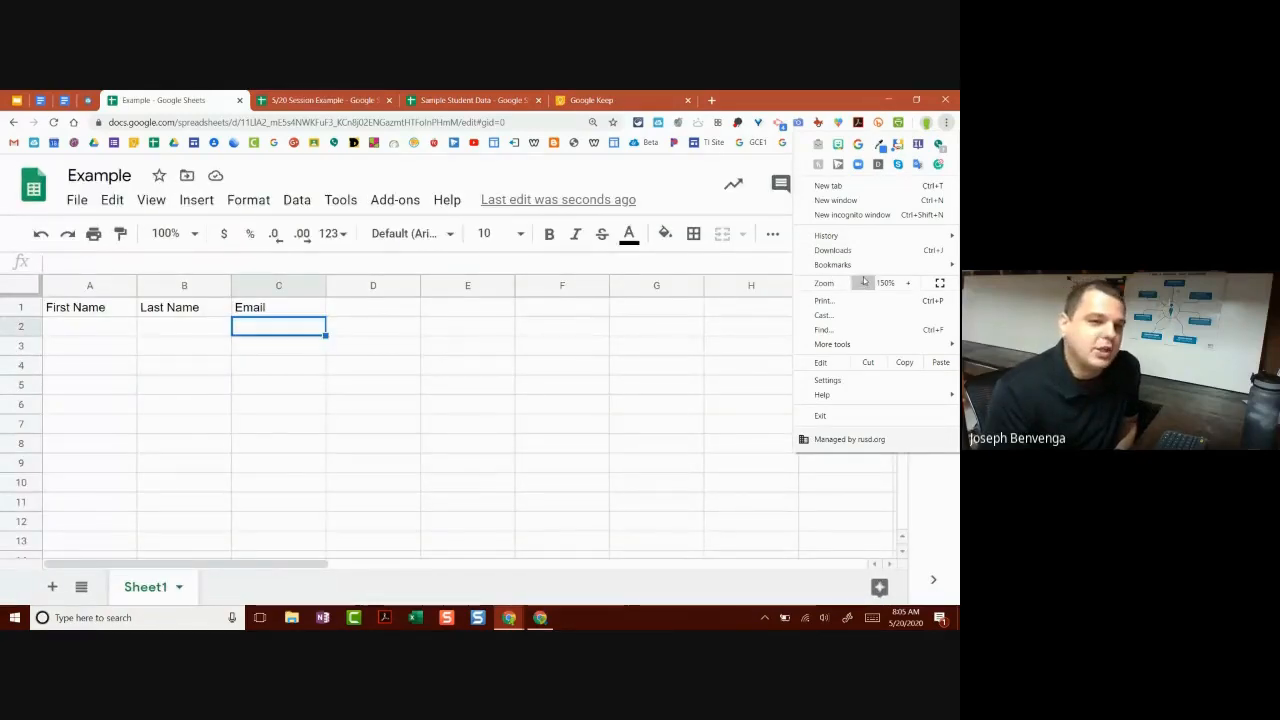
pyautogui.click(864, 284)
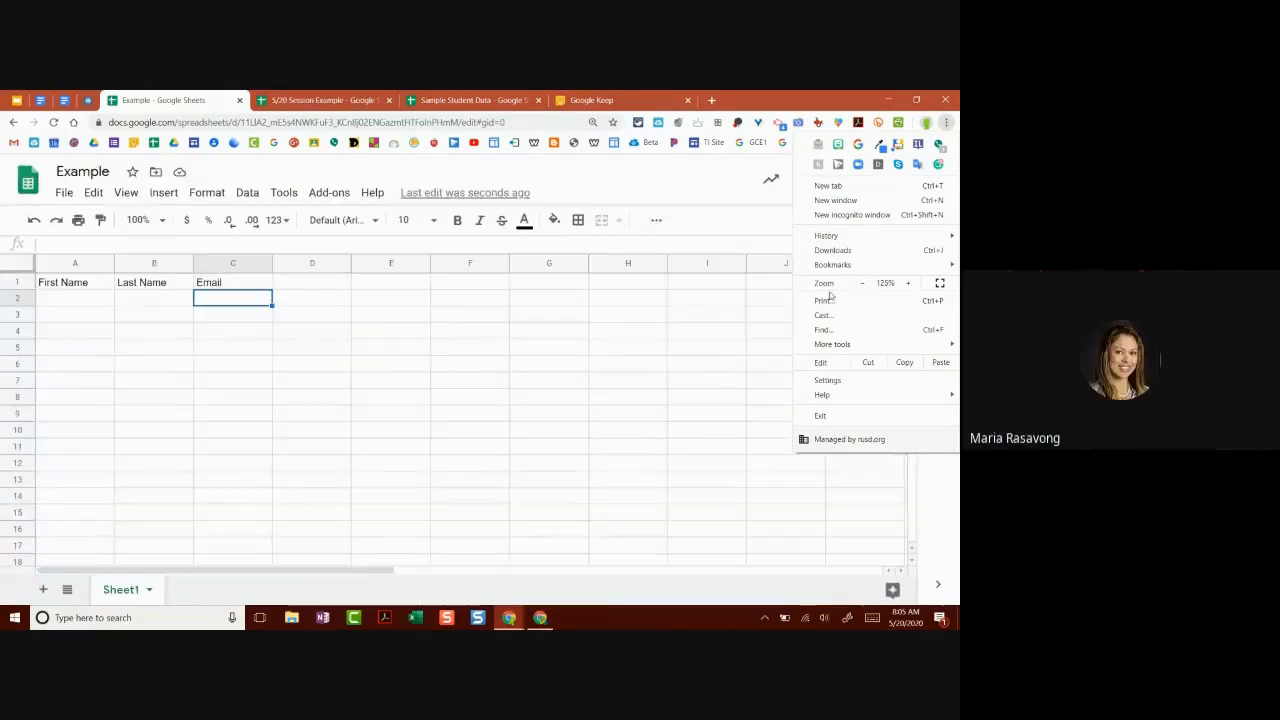
pyautogui.click(316, 283)
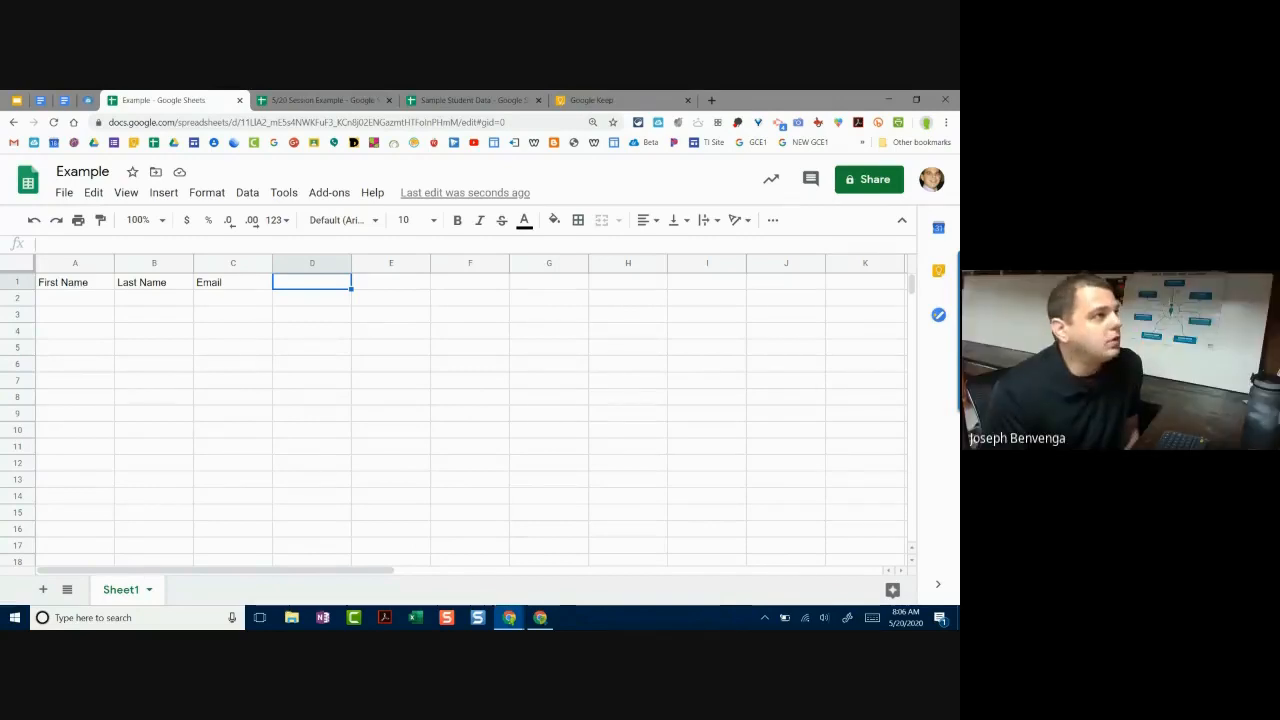
# Step: Bring the Meet call window forward, reposition it, and dismiss the presenting notification
pyautogui.hotkey('alt', 'Tab')
pyautogui.moveTo(501, 351); pyautogui.dragTo(306, 107)
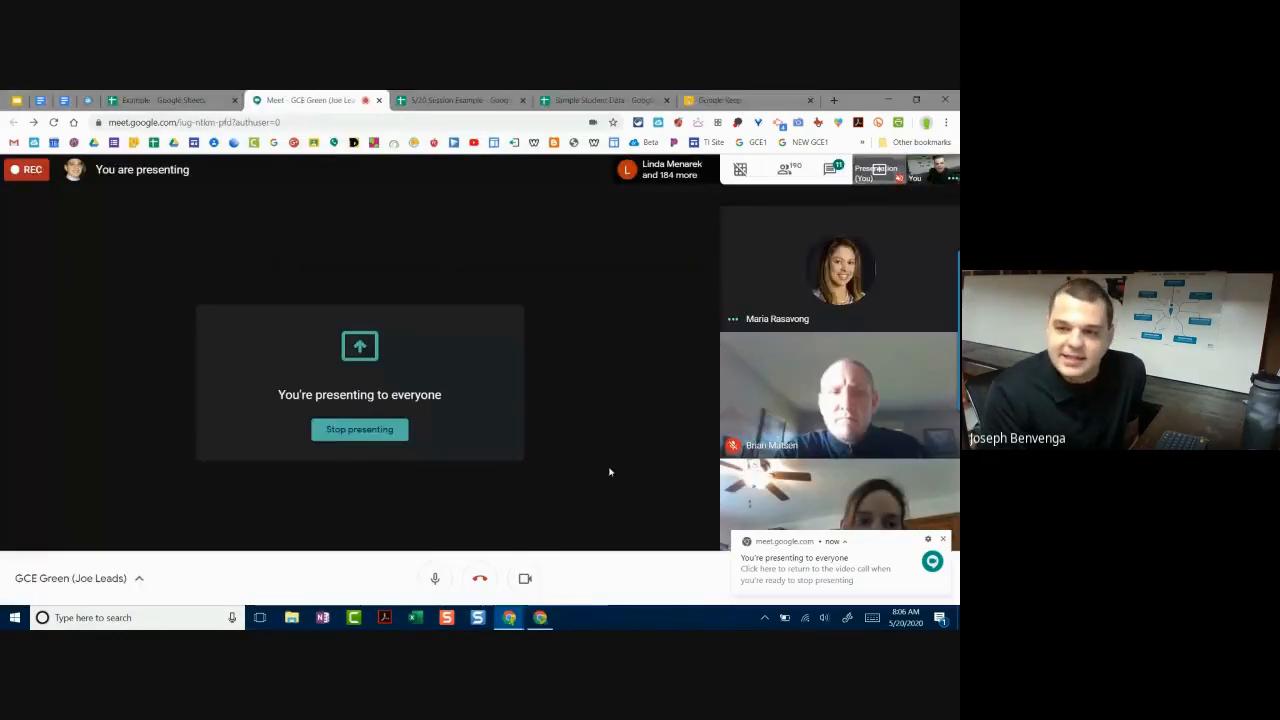
pyautogui.click(941, 539)
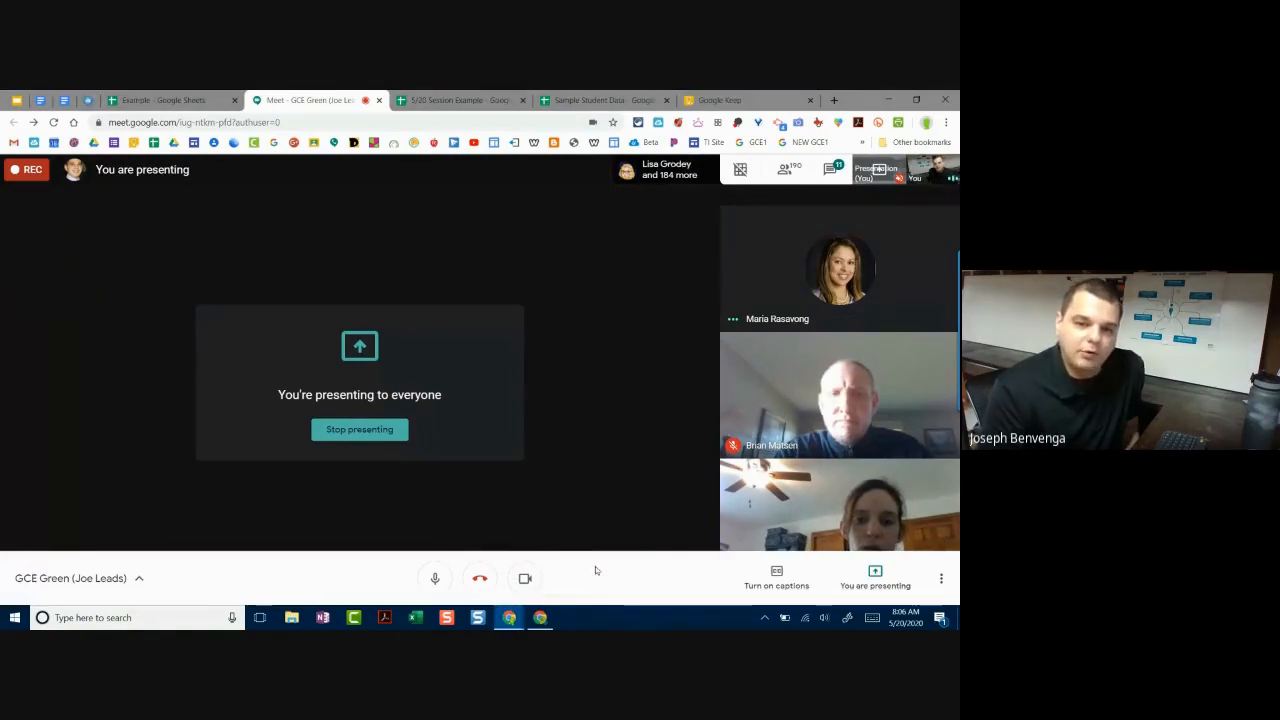
# Step: Check Meet's Change layout options without changing them, then show the 5/20 Session Example sheet
pyautogui.click(940, 578)
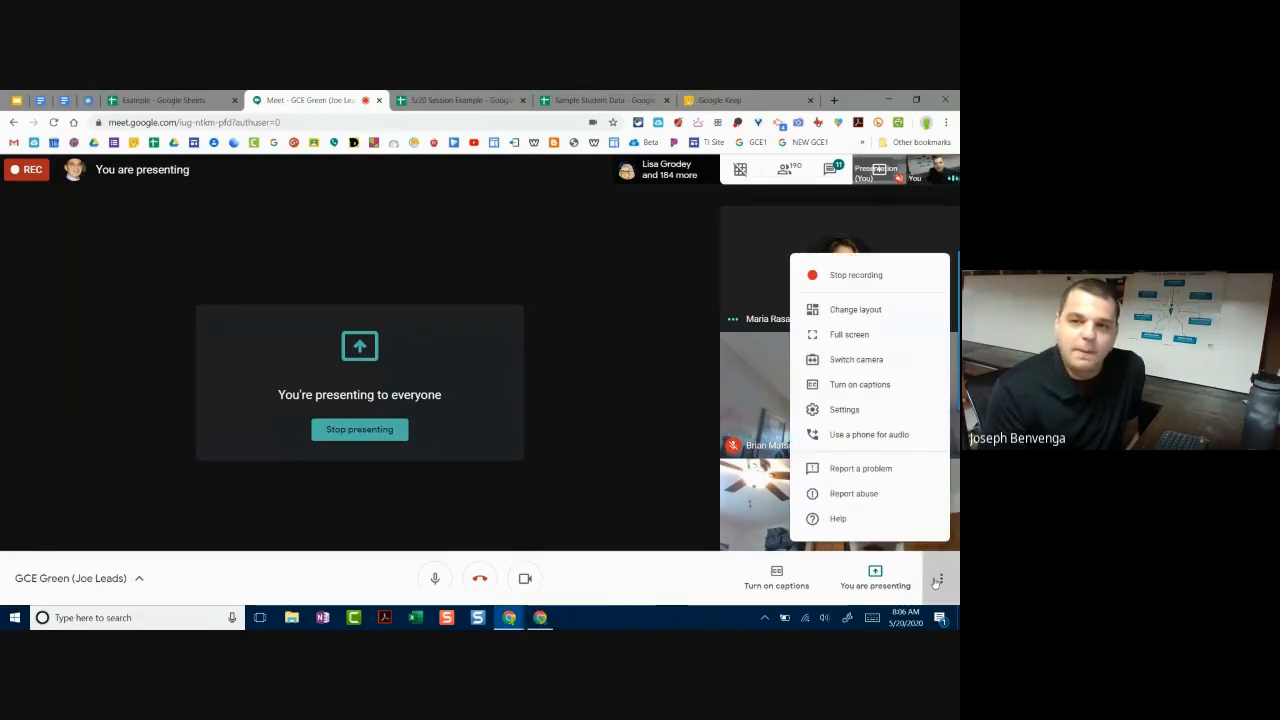
pyautogui.click(856, 310)
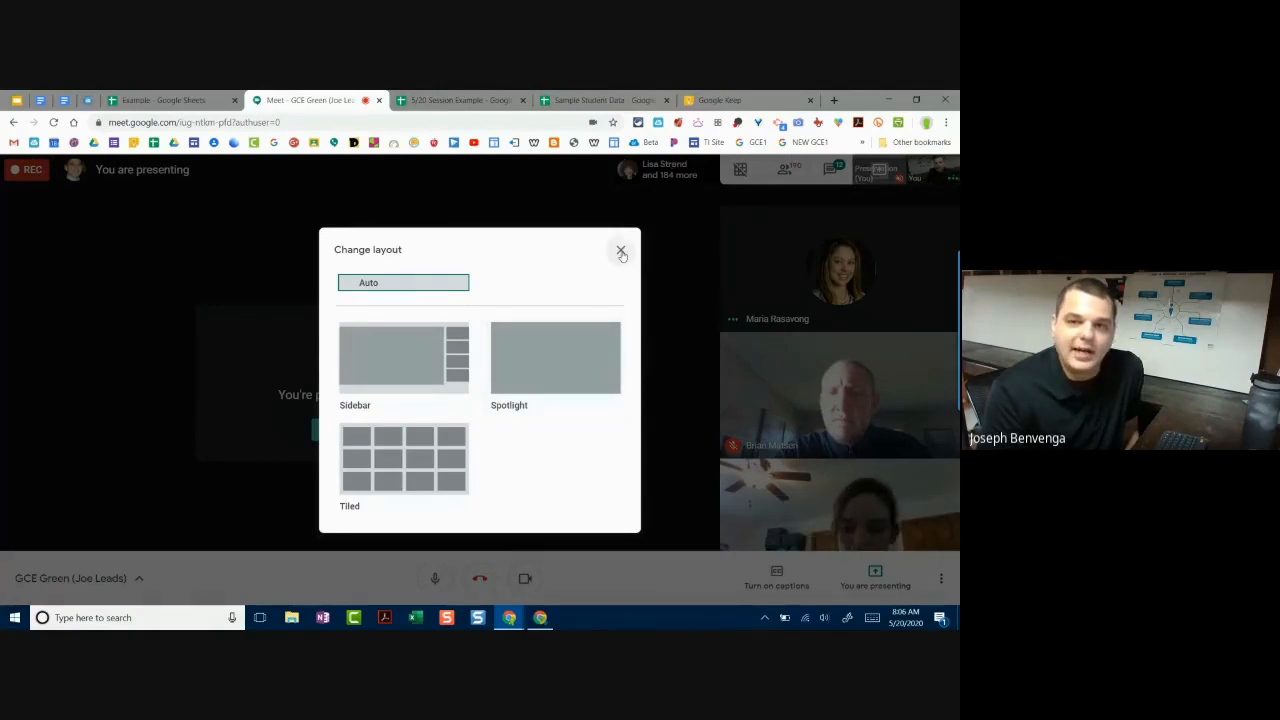
pyautogui.click(621, 251)
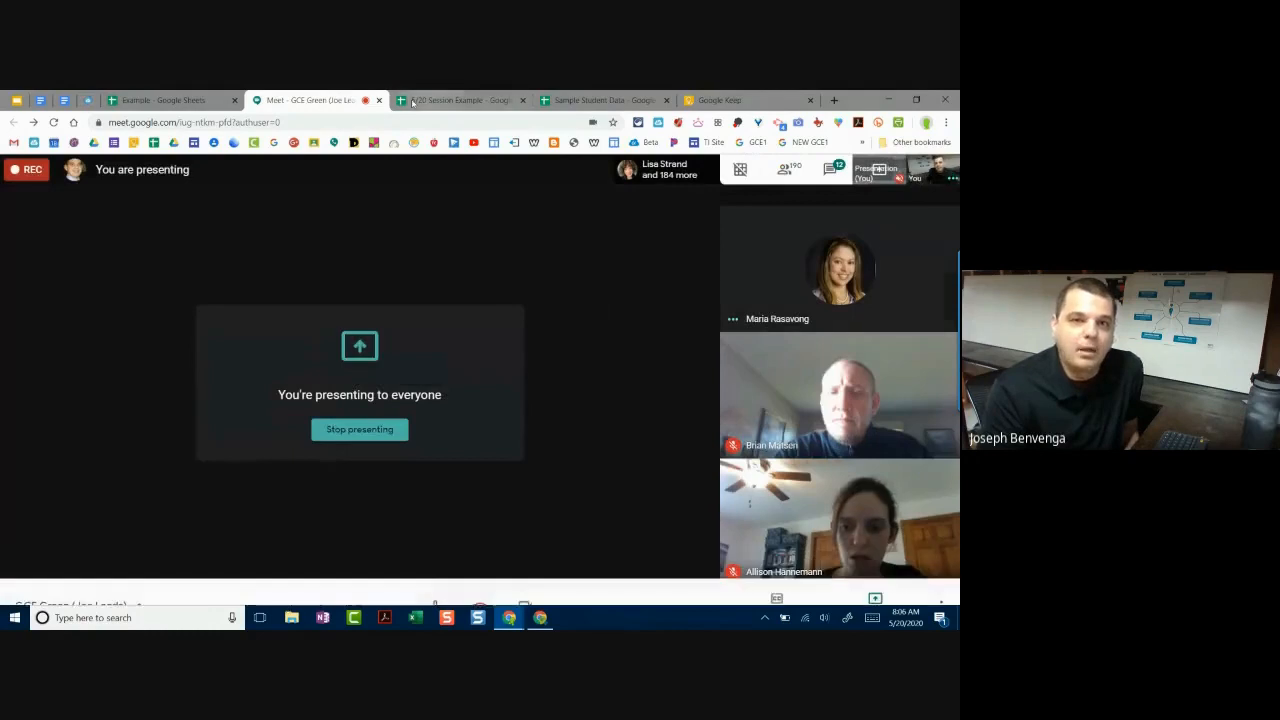
pyautogui.click(412, 101)
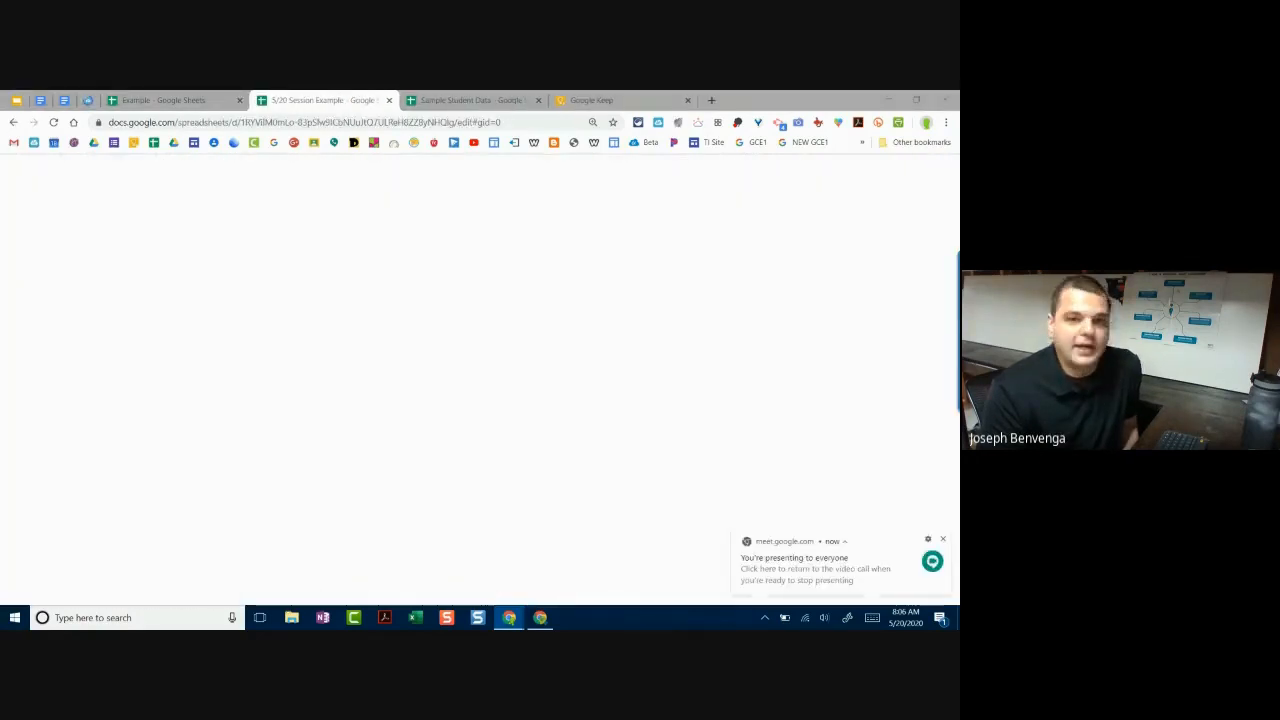
# Step: On the Example sheet, bold the row 1 headers
pyautogui.click(203, 101)
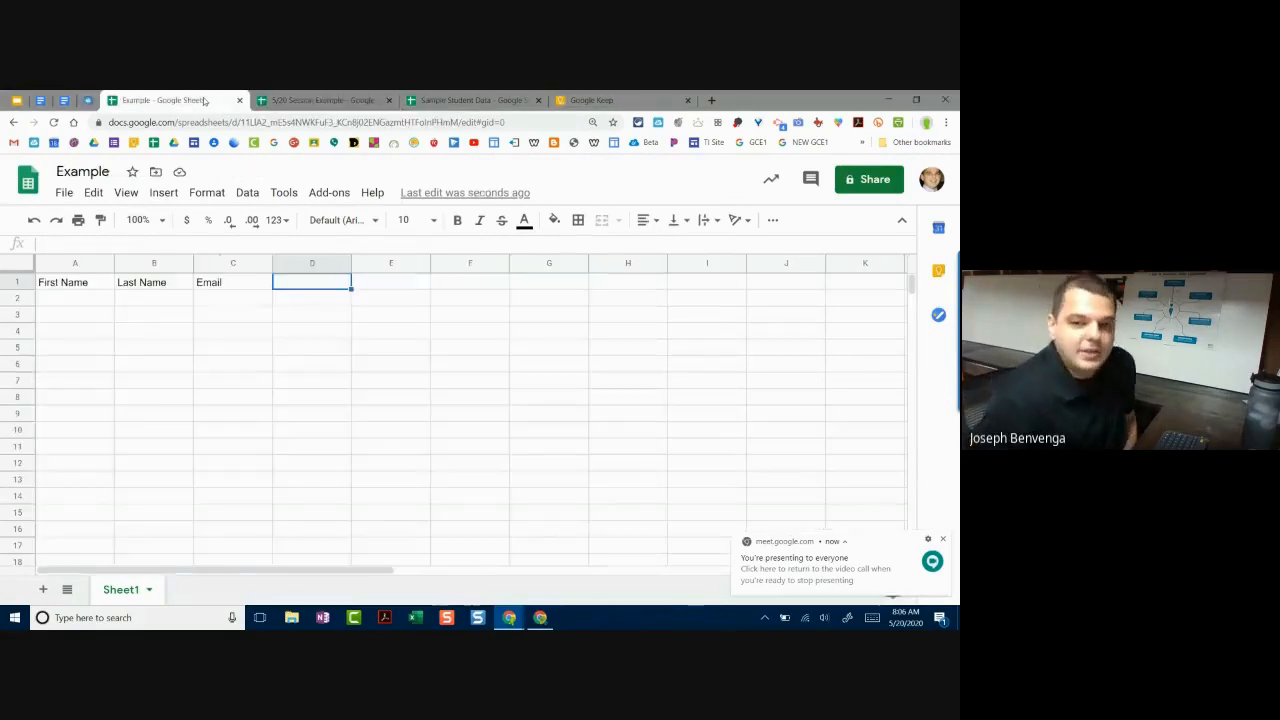
pyautogui.click(80, 282)
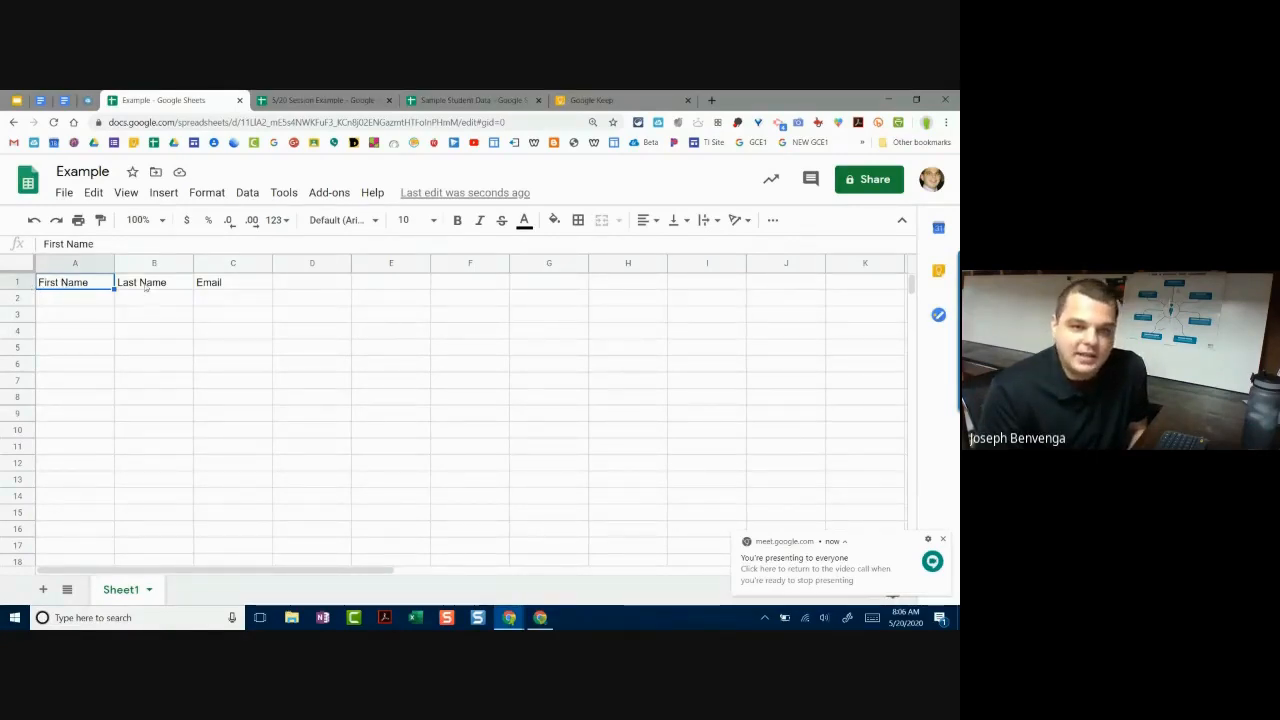
pyautogui.click(17, 283)
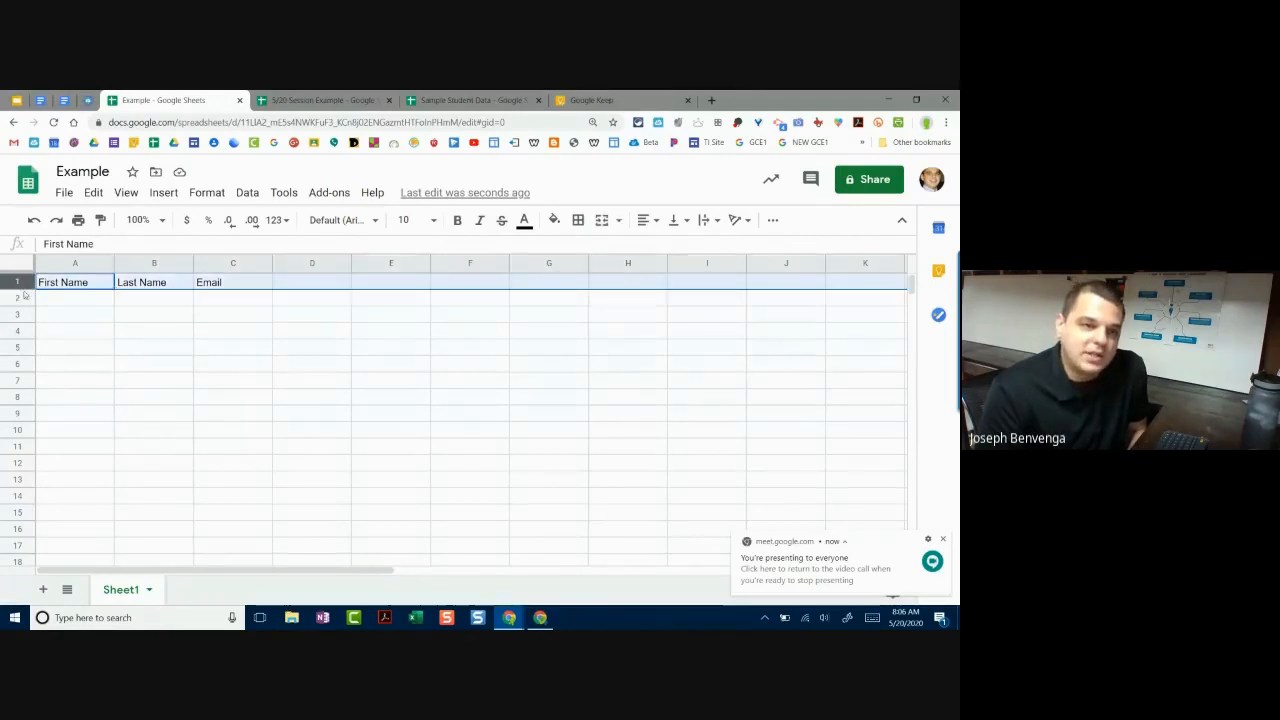
pyautogui.moveTo(16, 284); pyautogui.dragTo(324, 287)
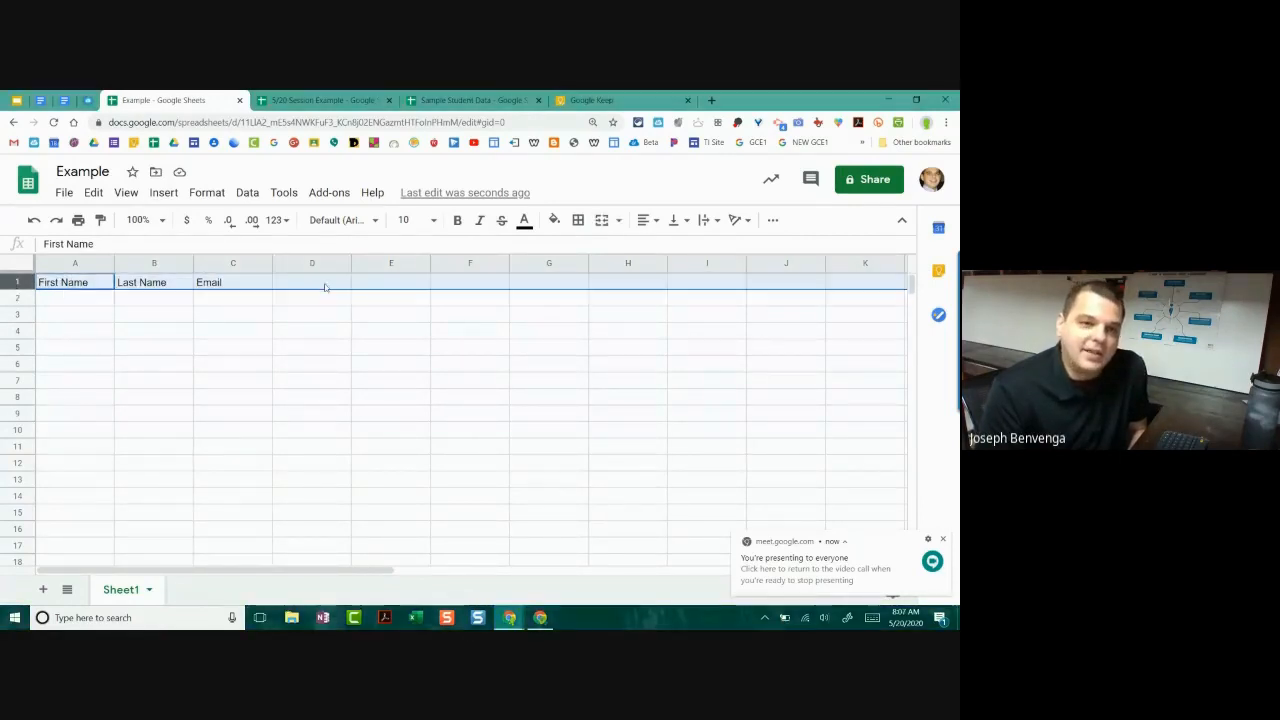
pyautogui.click(457, 221)
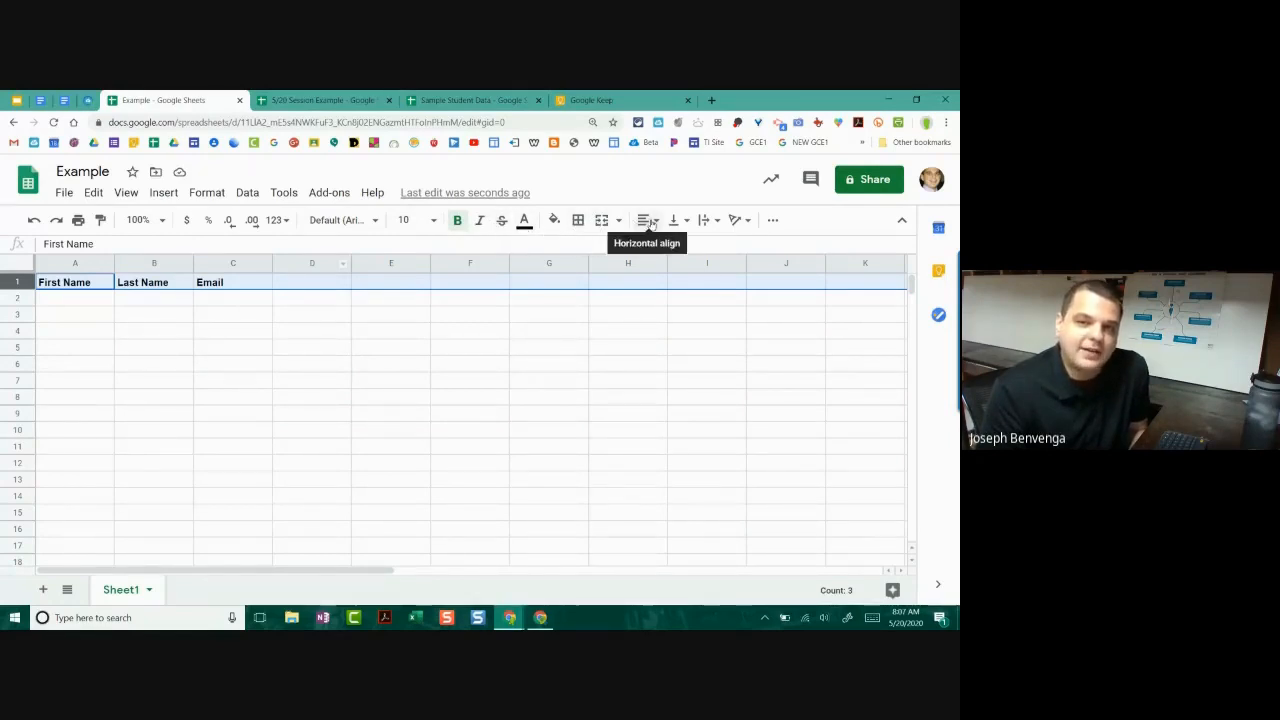
# Step: Review the horizontal and vertical alignment options for the row 1 headers
pyautogui.scroll(3, 645, 228)
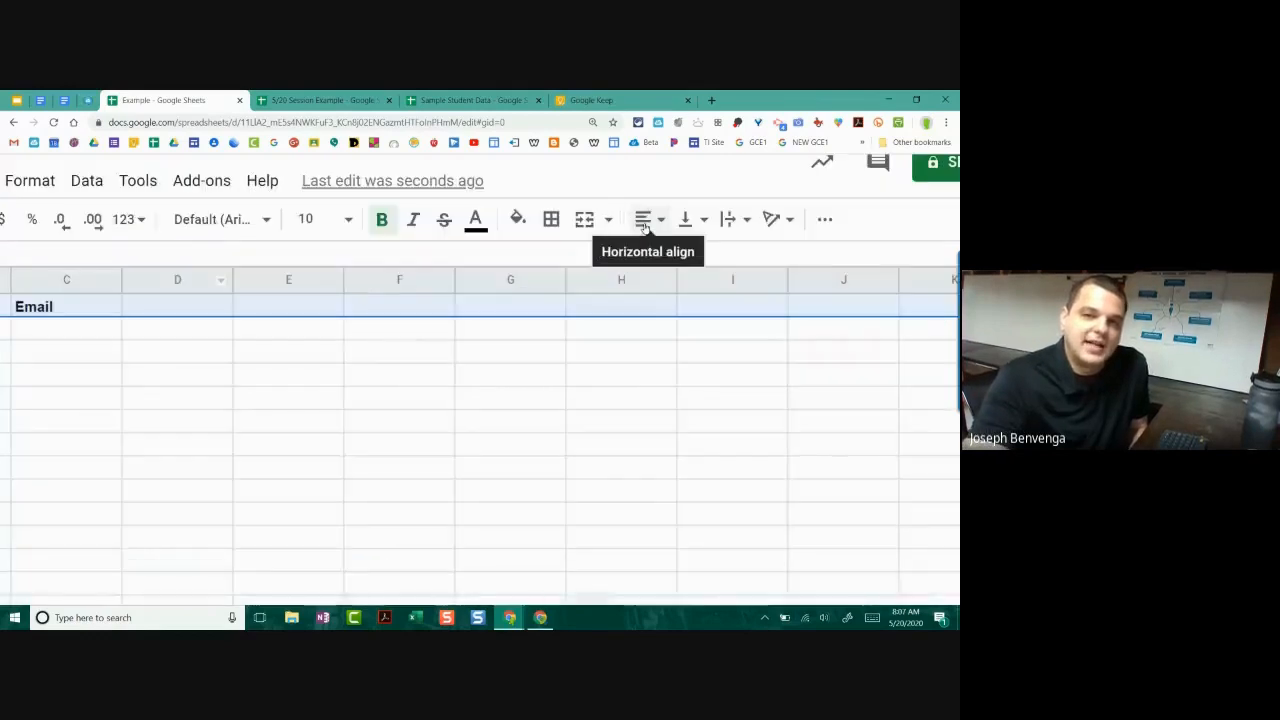
pyautogui.click(645, 228)
pyautogui.scroll(3, 645, 228)
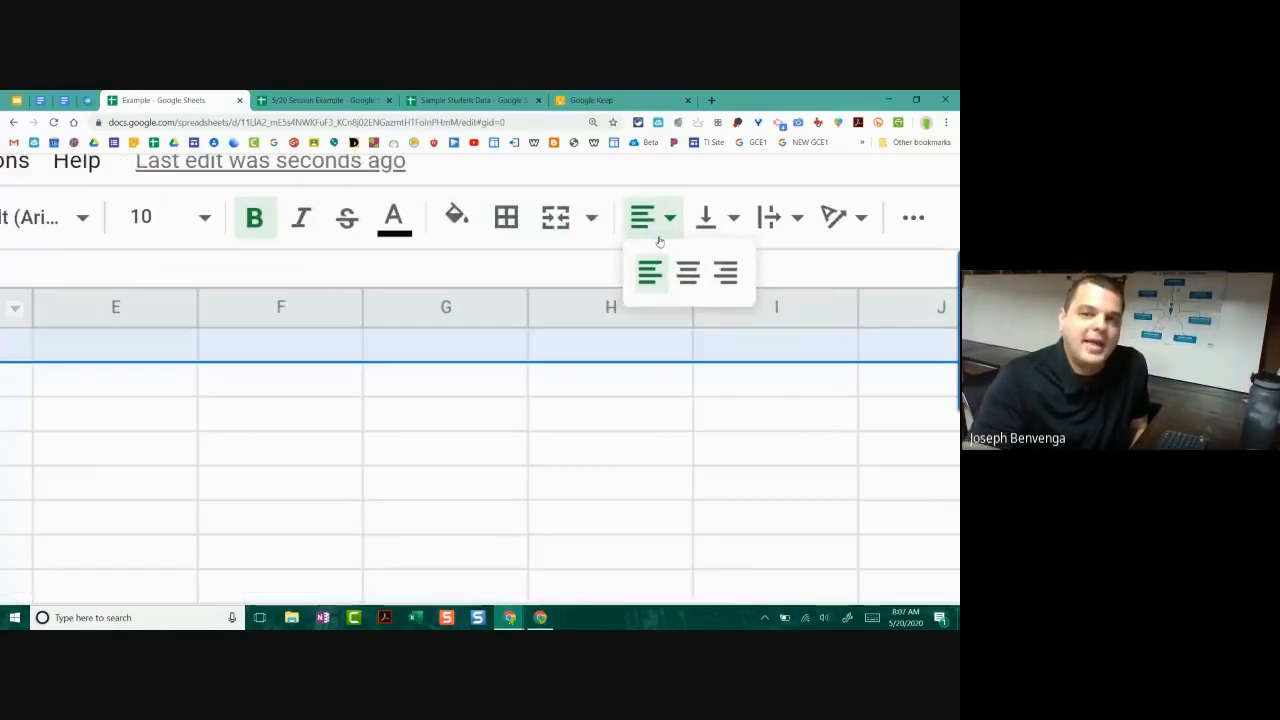
pyautogui.click(697, 287)
pyautogui.scroll(-3, 697, 286)
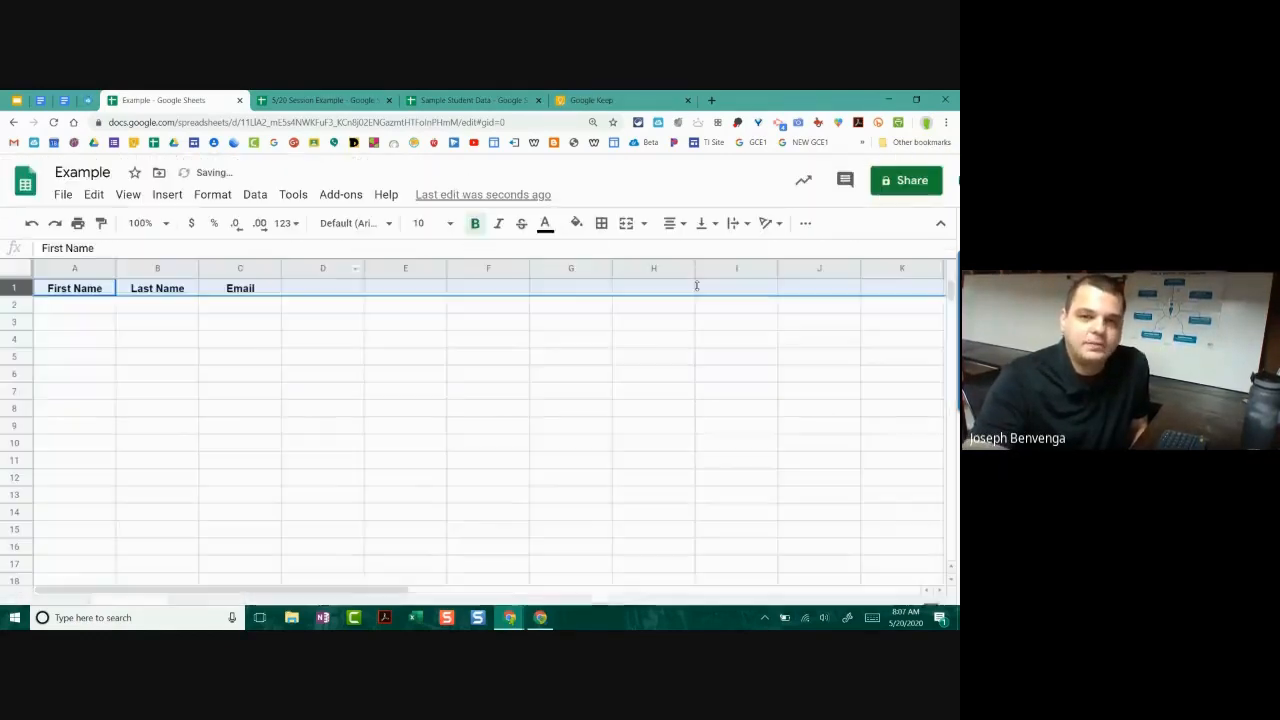
pyautogui.click(677, 221)
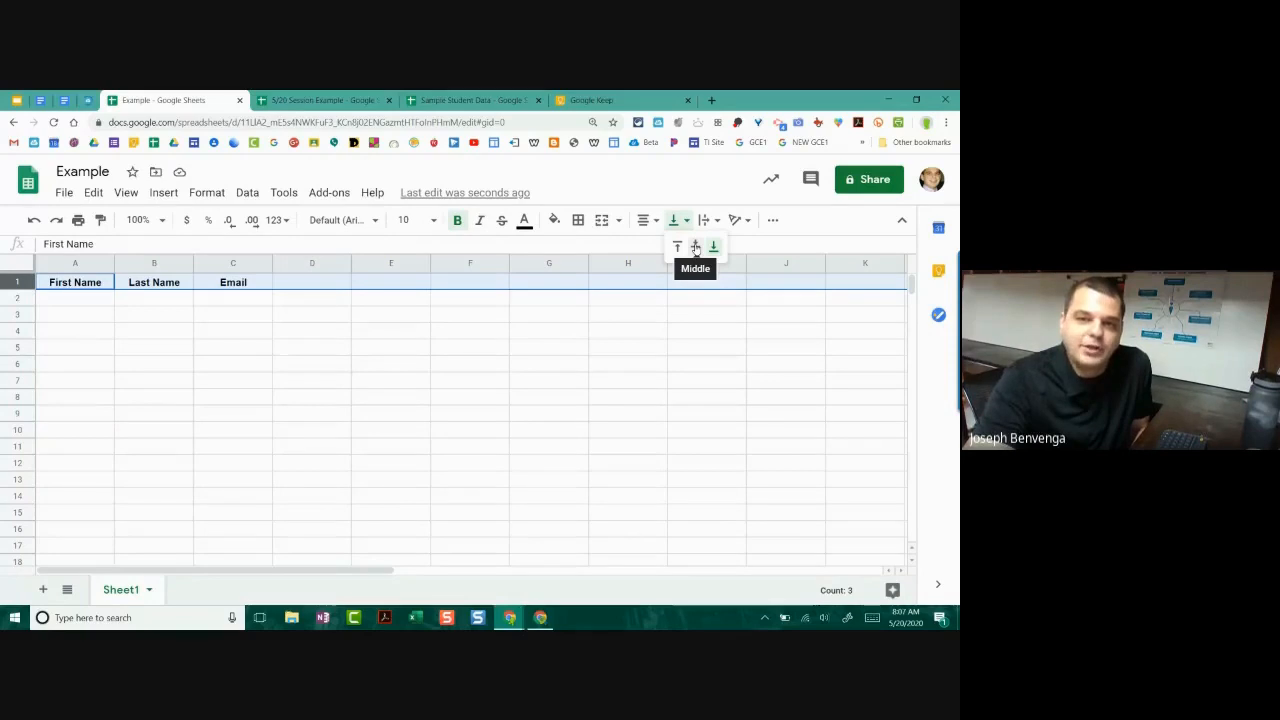
# Step: Append 'l;dkfjg;dkfjgs;d' to the Email header in C1
pyautogui.click(710, 197)
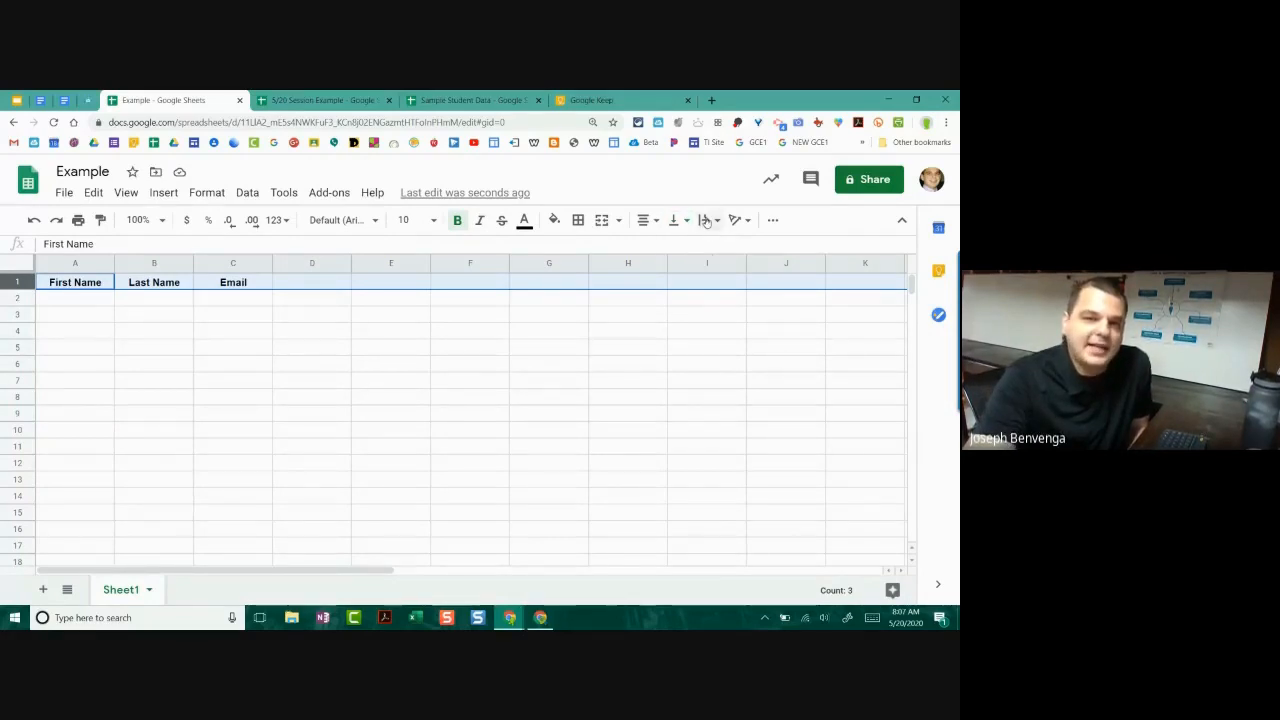
pyautogui.click(705, 220)
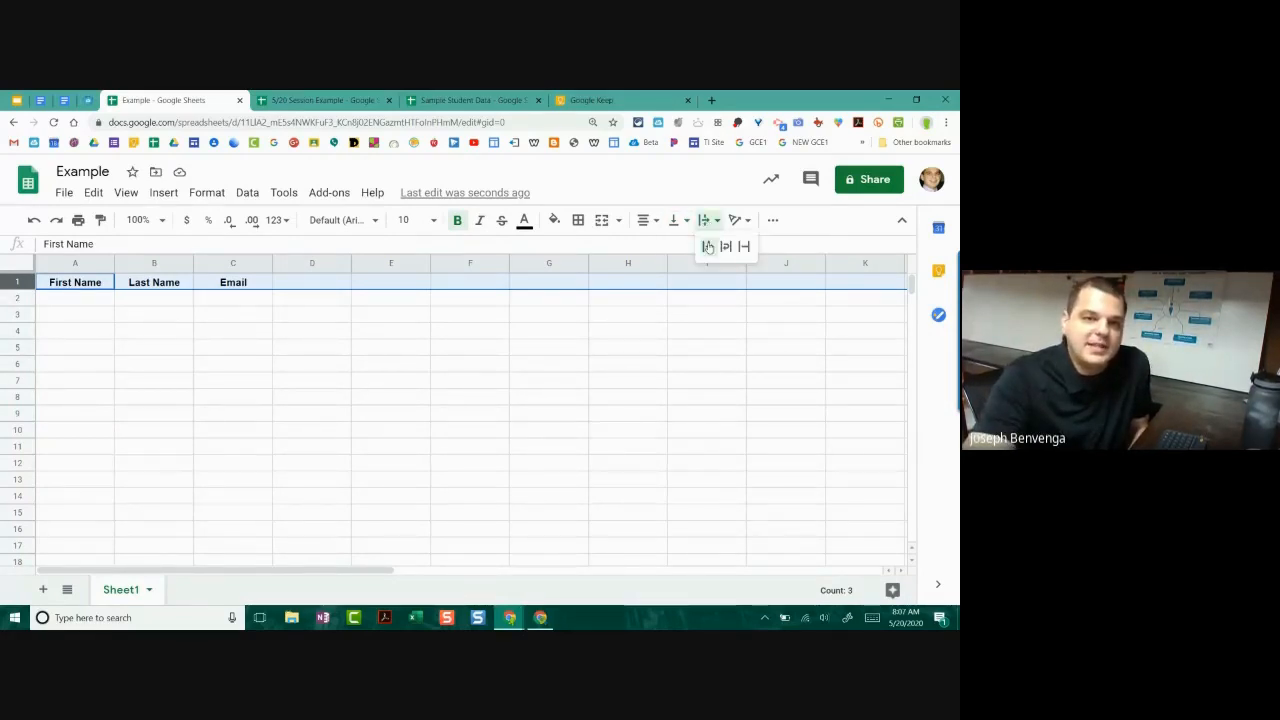
pyautogui.click(262, 283)
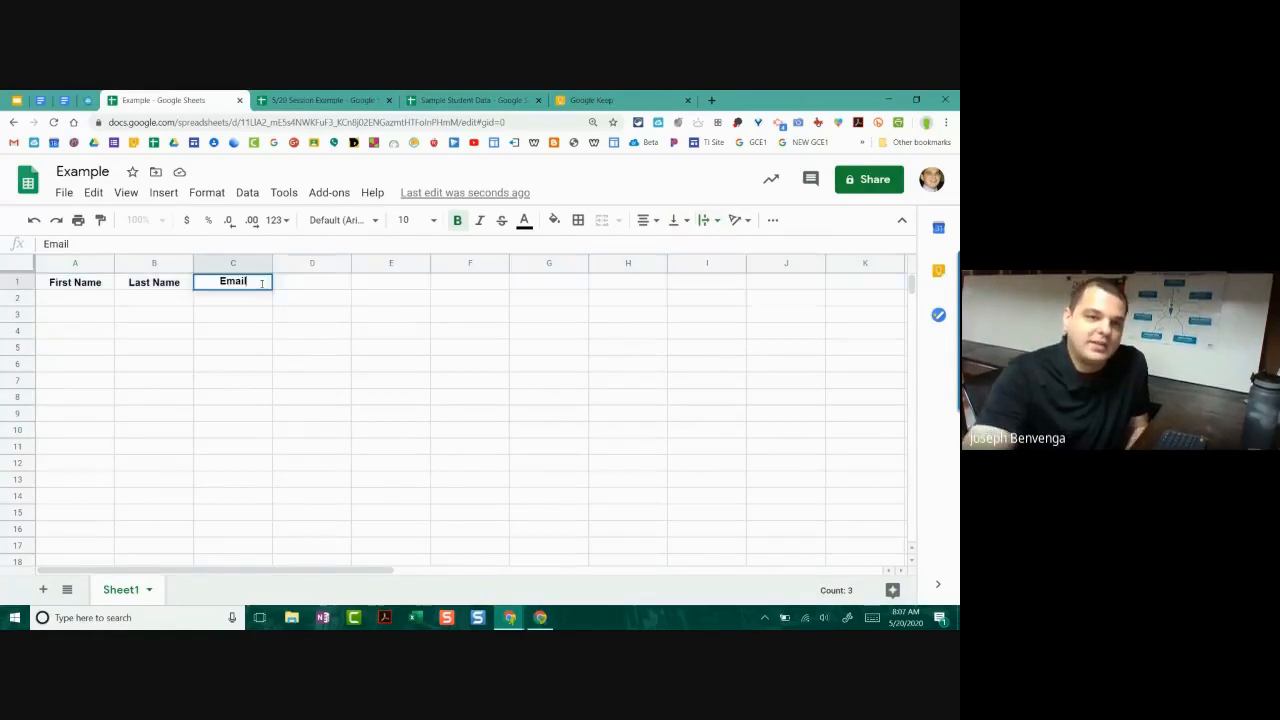
pyautogui.doubleClick(262, 283)
pyautogui.write('l;dkfjg;dkfjgs;d')
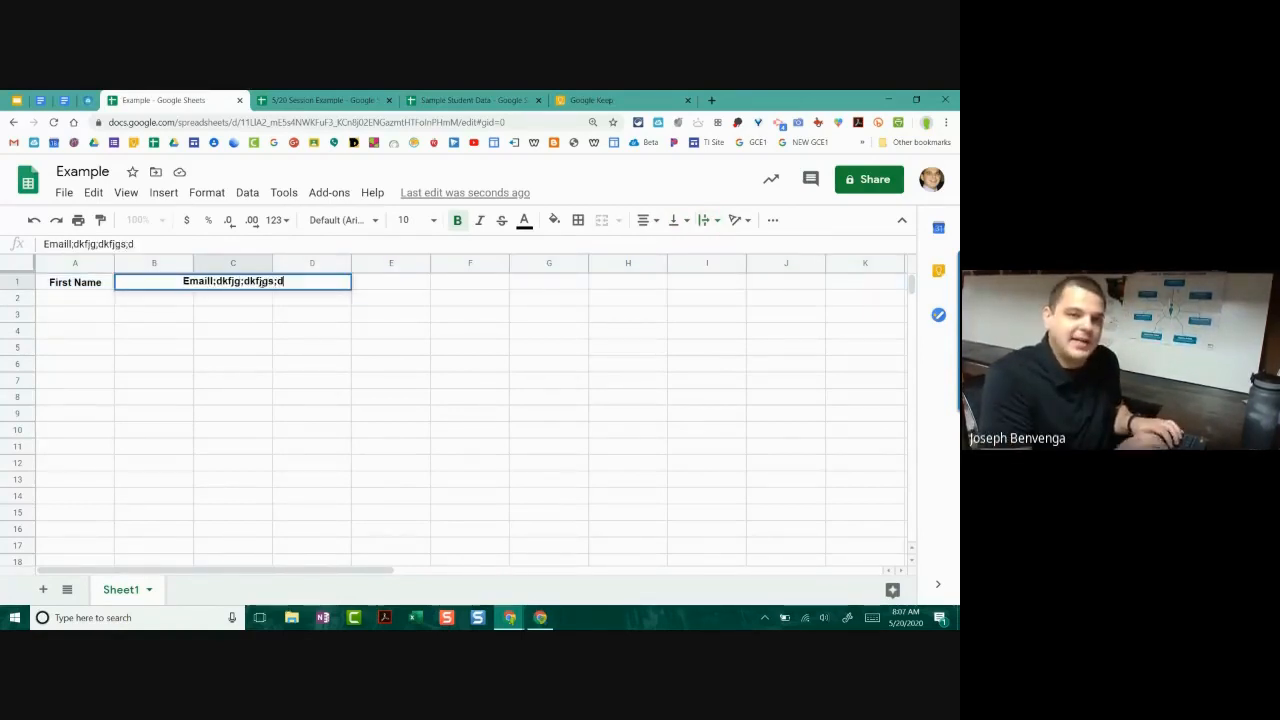
pyautogui.click(255, 299)
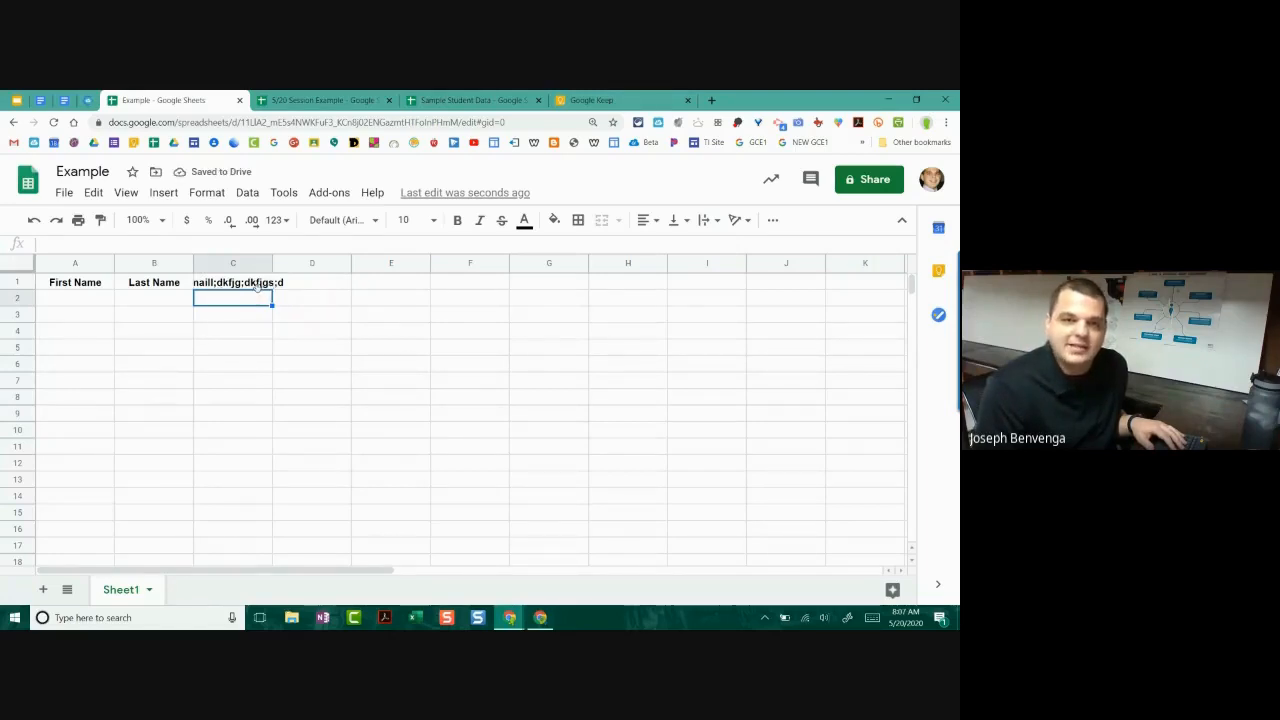
# Step: Try wrap and clip on C1, then apply wrapping across row 1
pyautogui.click(258, 285)
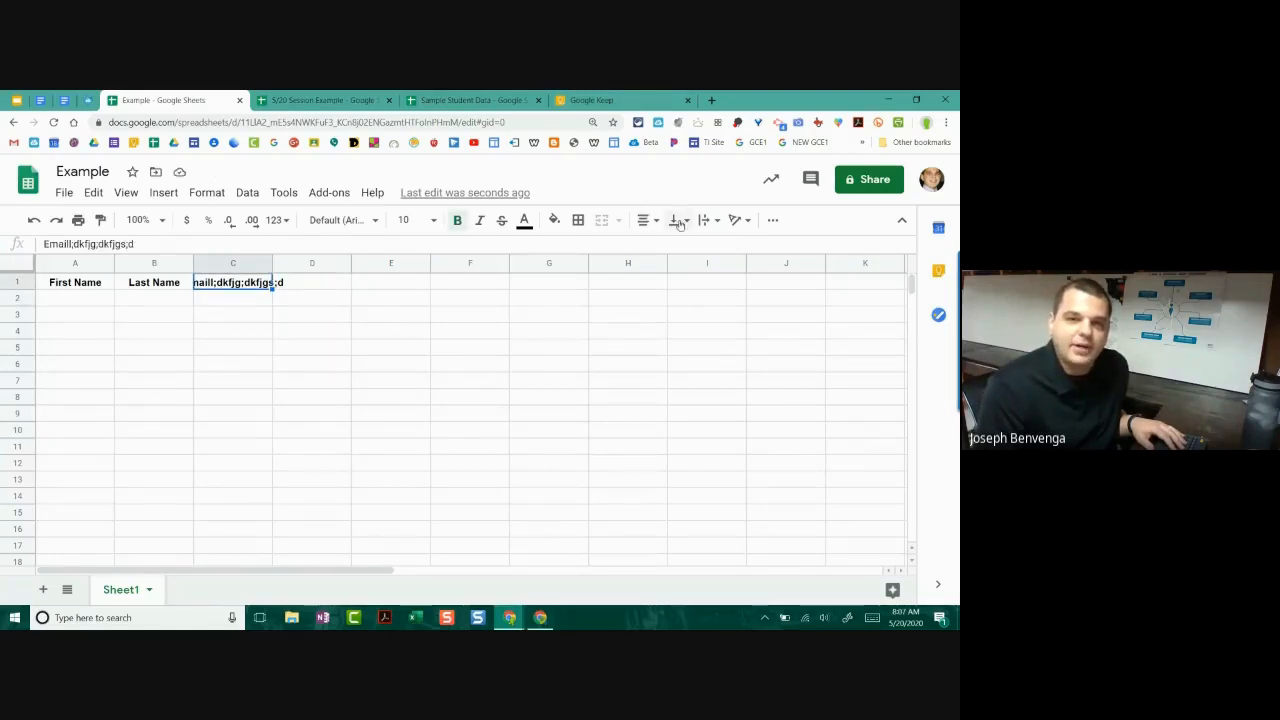
pyautogui.click(710, 220)
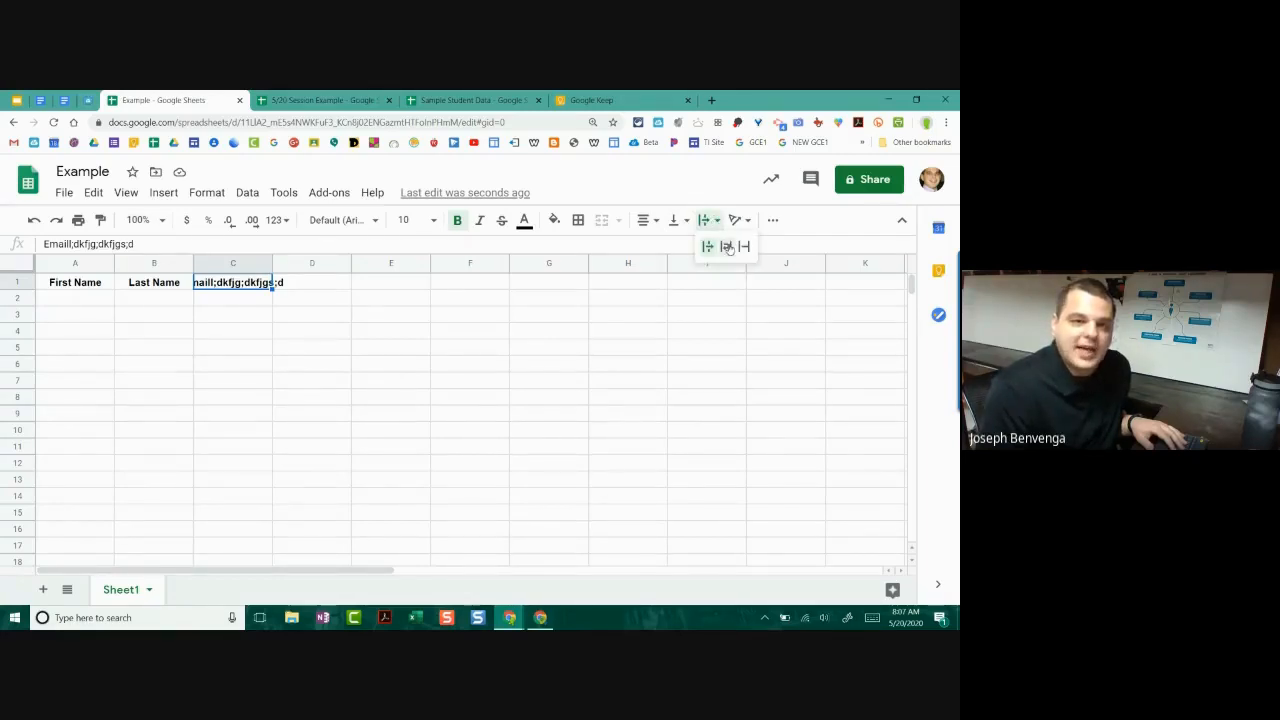
pyautogui.click(721, 246)
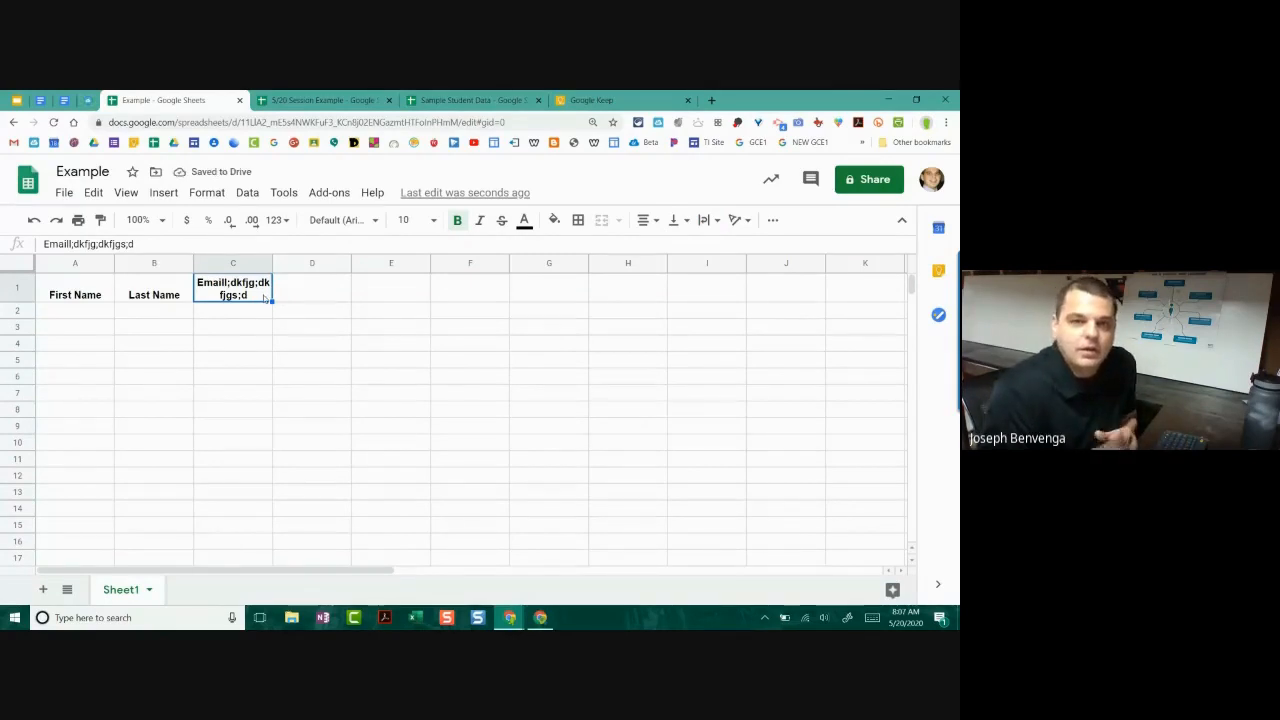
pyautogui.click(709, 220)
pyautogui.click(744, 247)
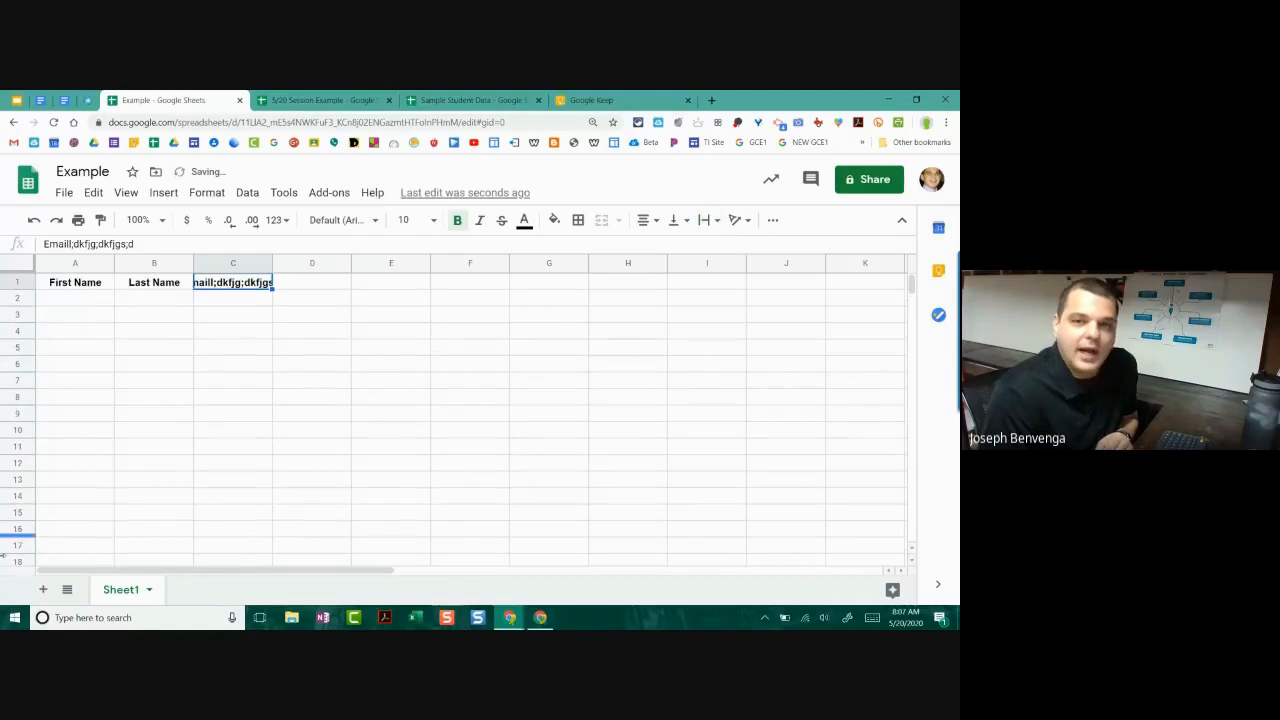
pyautogui.click(20, 282)
pyautogui.click(708, 220)
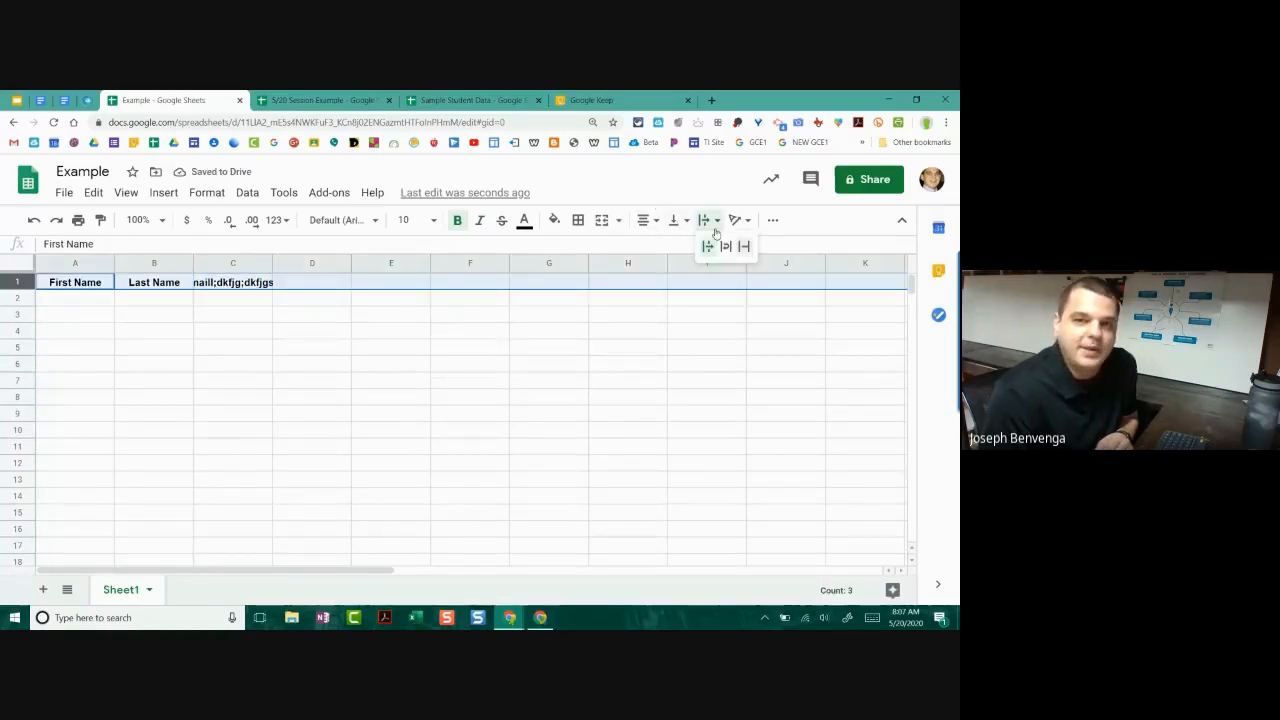
pyautogui.click(733, 247)
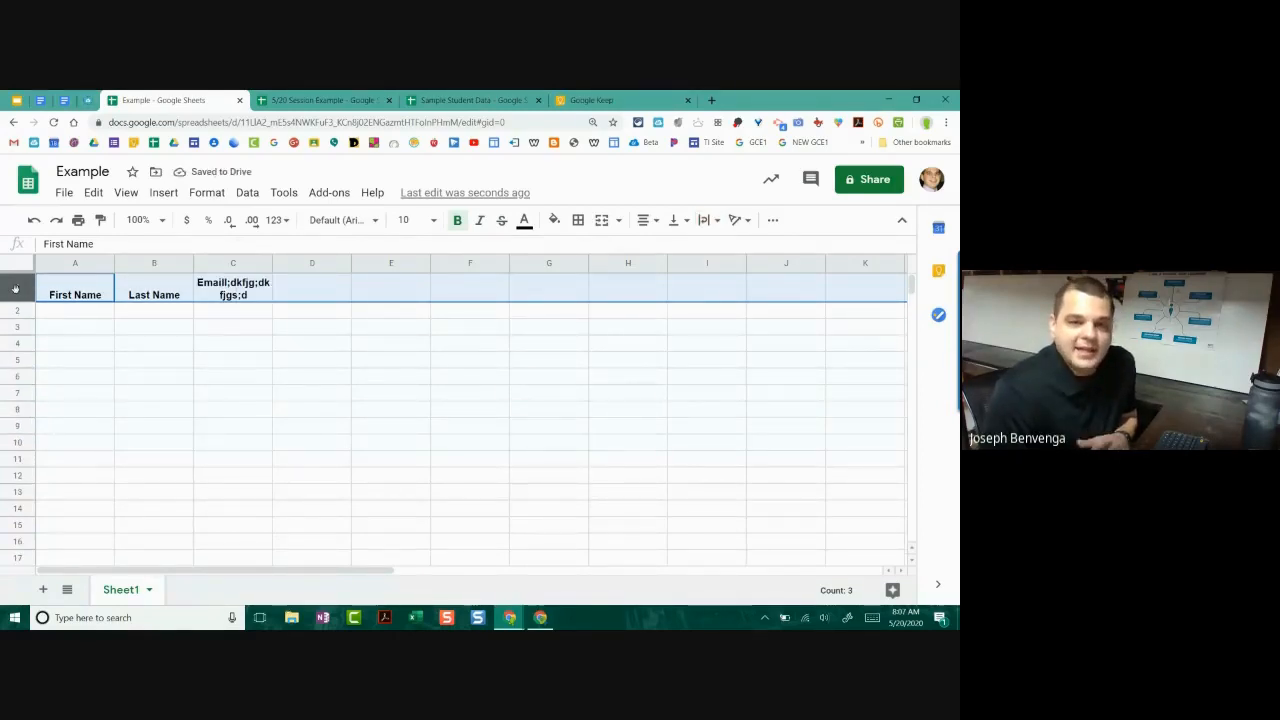
# Step: Select cells A1 and B1 together
pyautogui.click(76, 264)
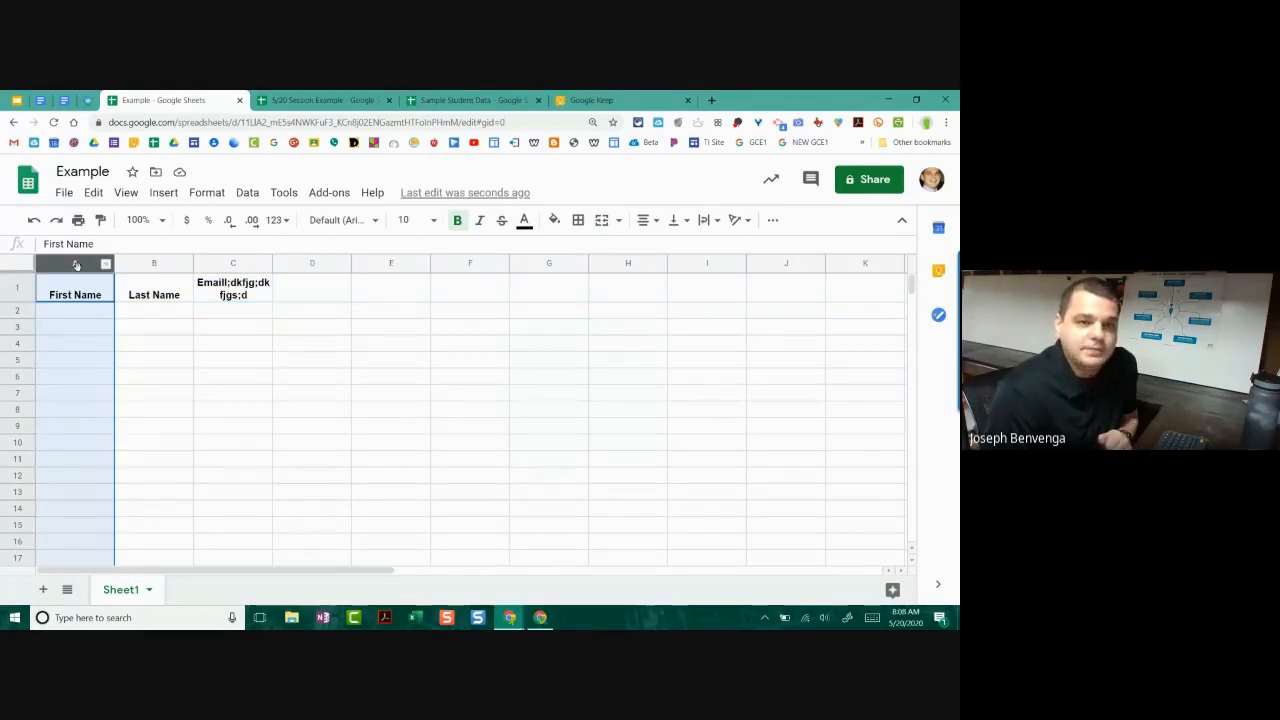
pyautogui.click(22, 289)
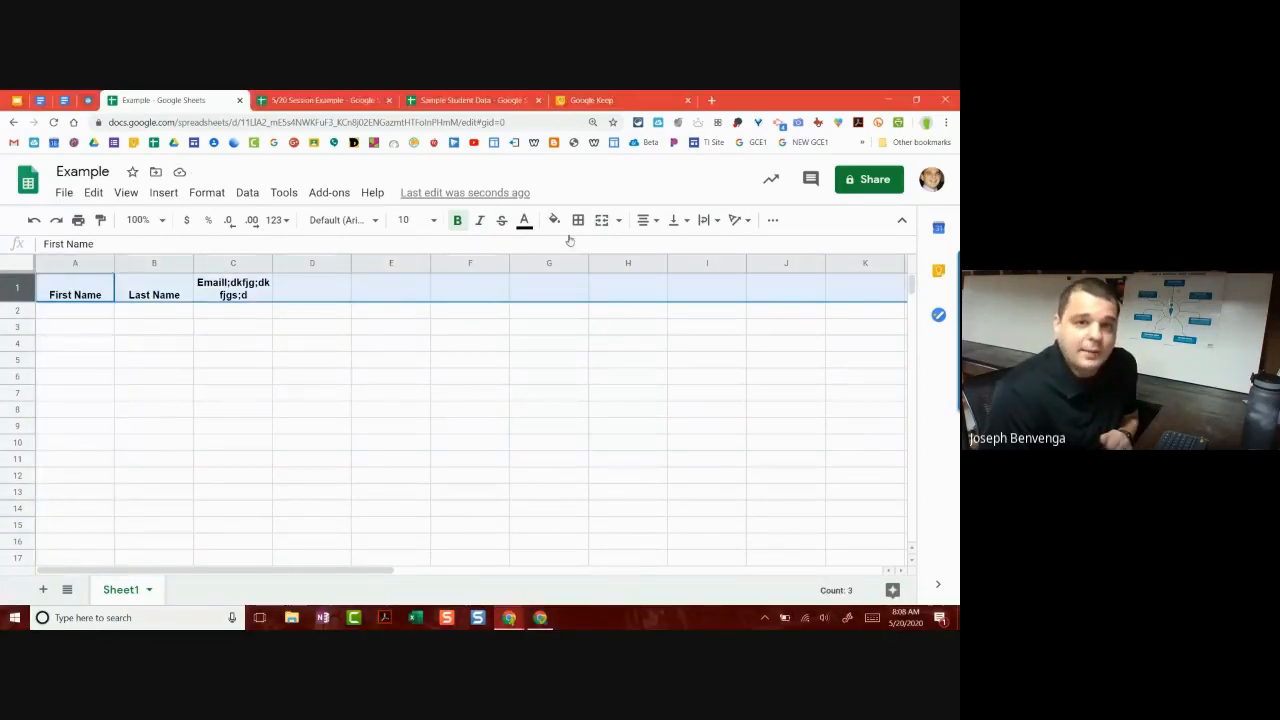
pyautogui.click(48, 285)
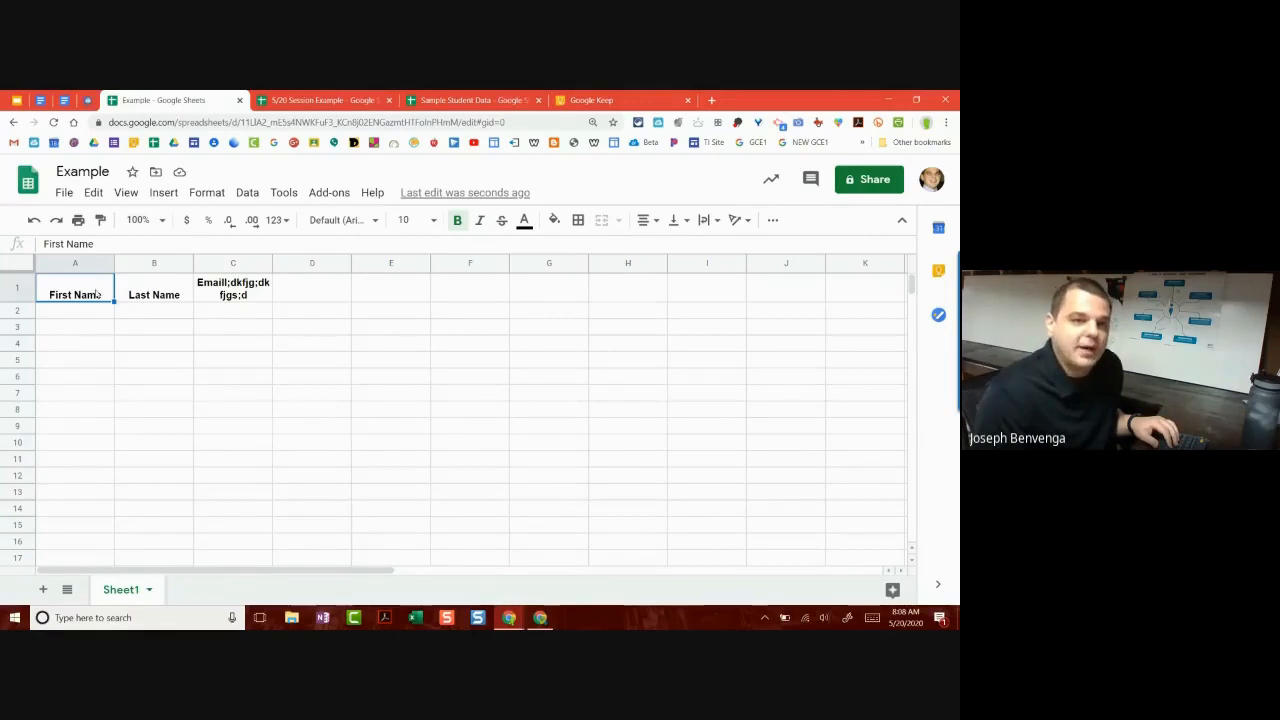
pyautogui.keyDown('shift'); pyautogui.click(139, 292); pyautogui.keyUp('shift')
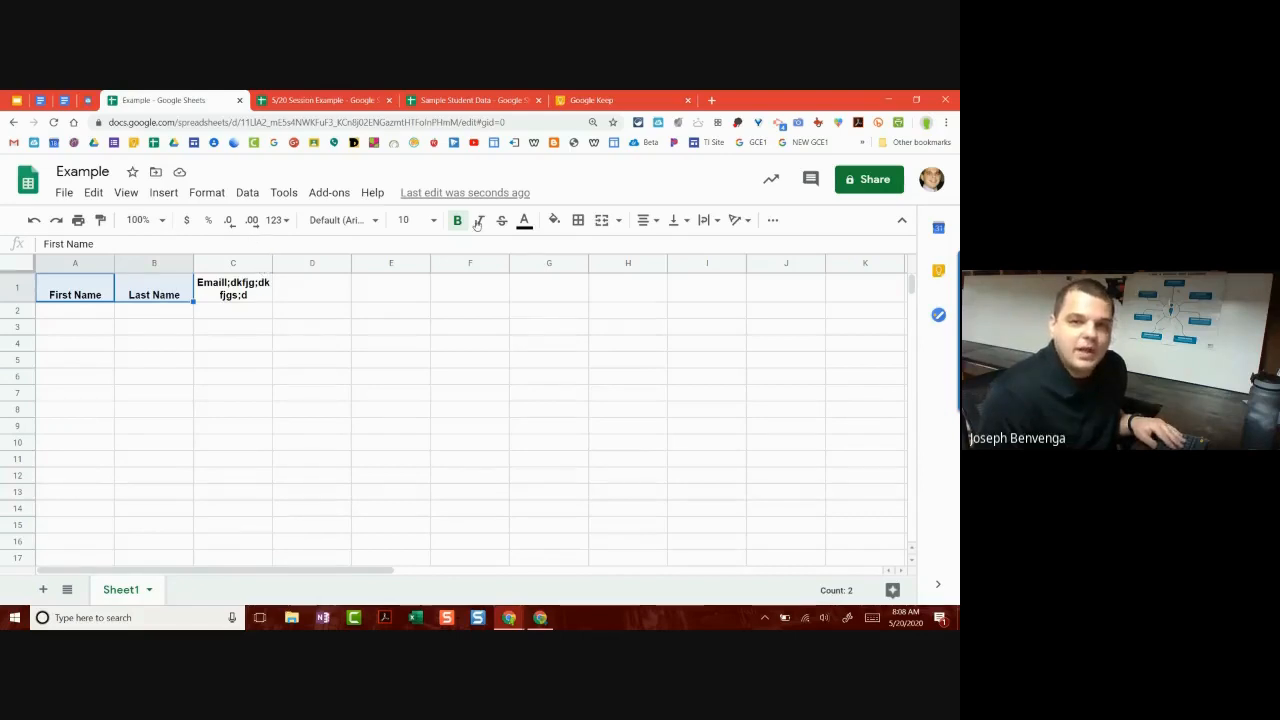
# Step: Merge A1:B1 with Merge all, accept the data-loss warning, then undo it
pyautogui.click(617, 220)
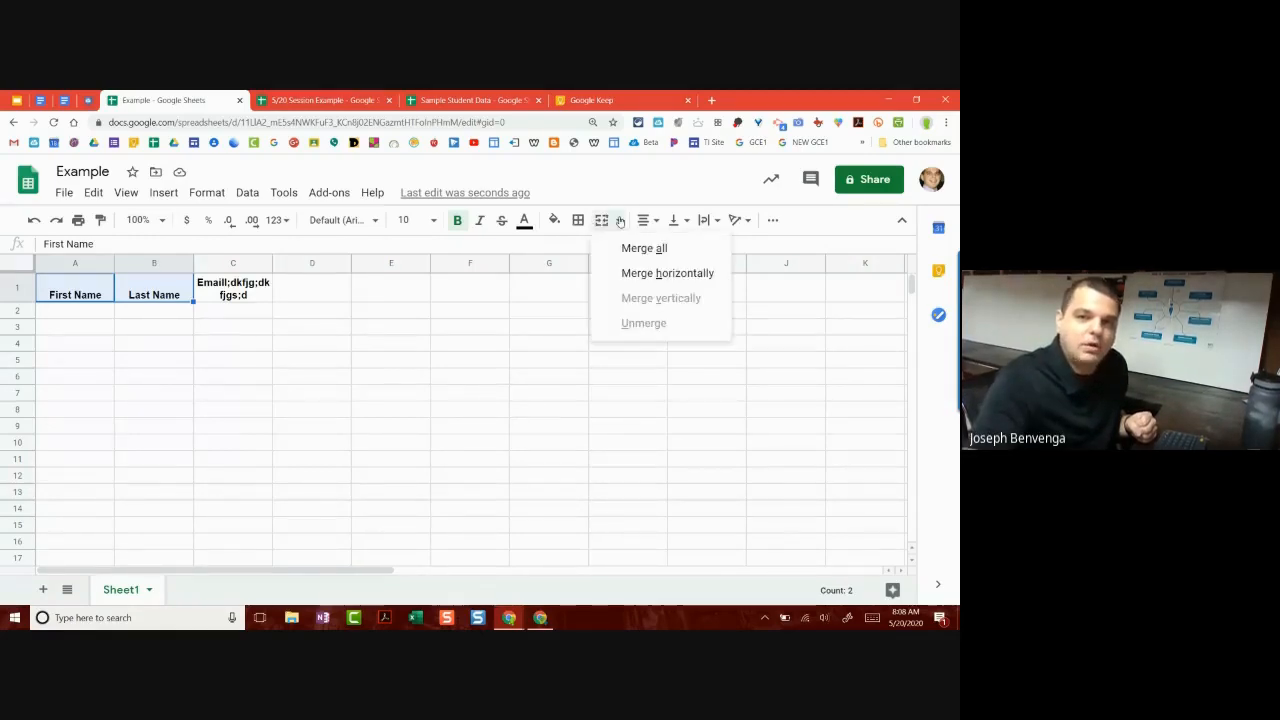
pyautogui.click(638, 275)
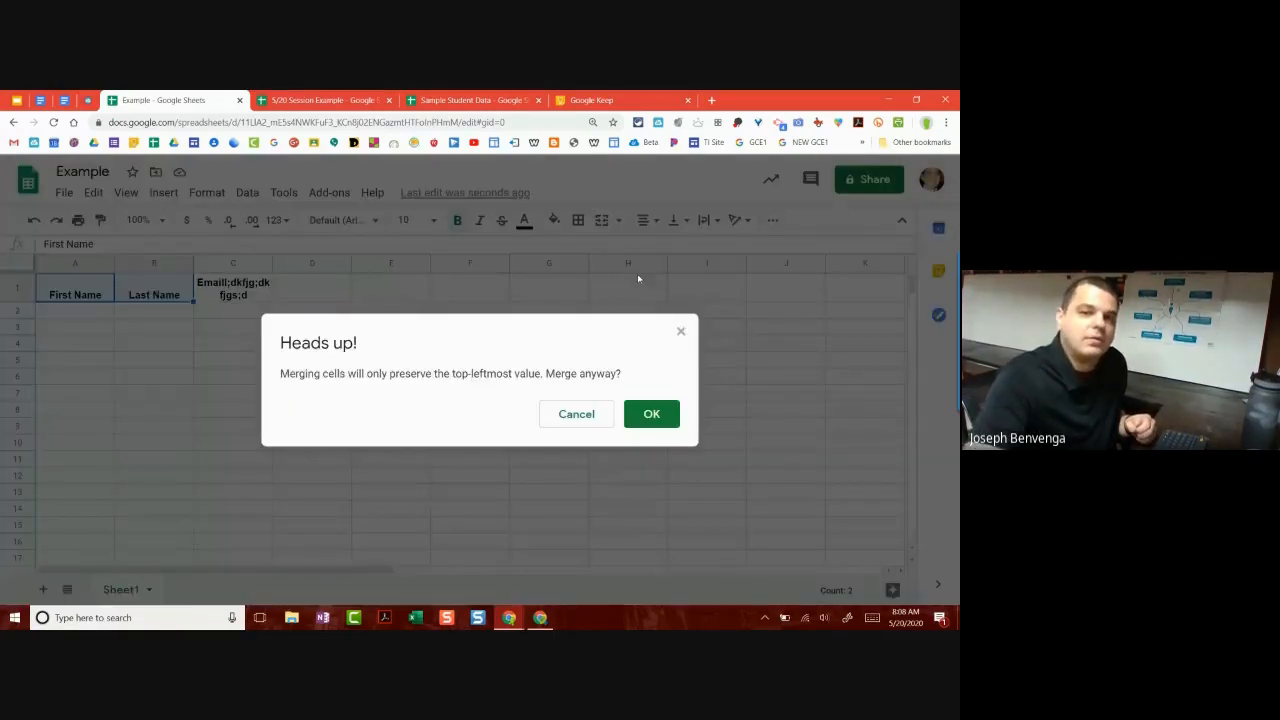
pyautogui.click(652, 418)
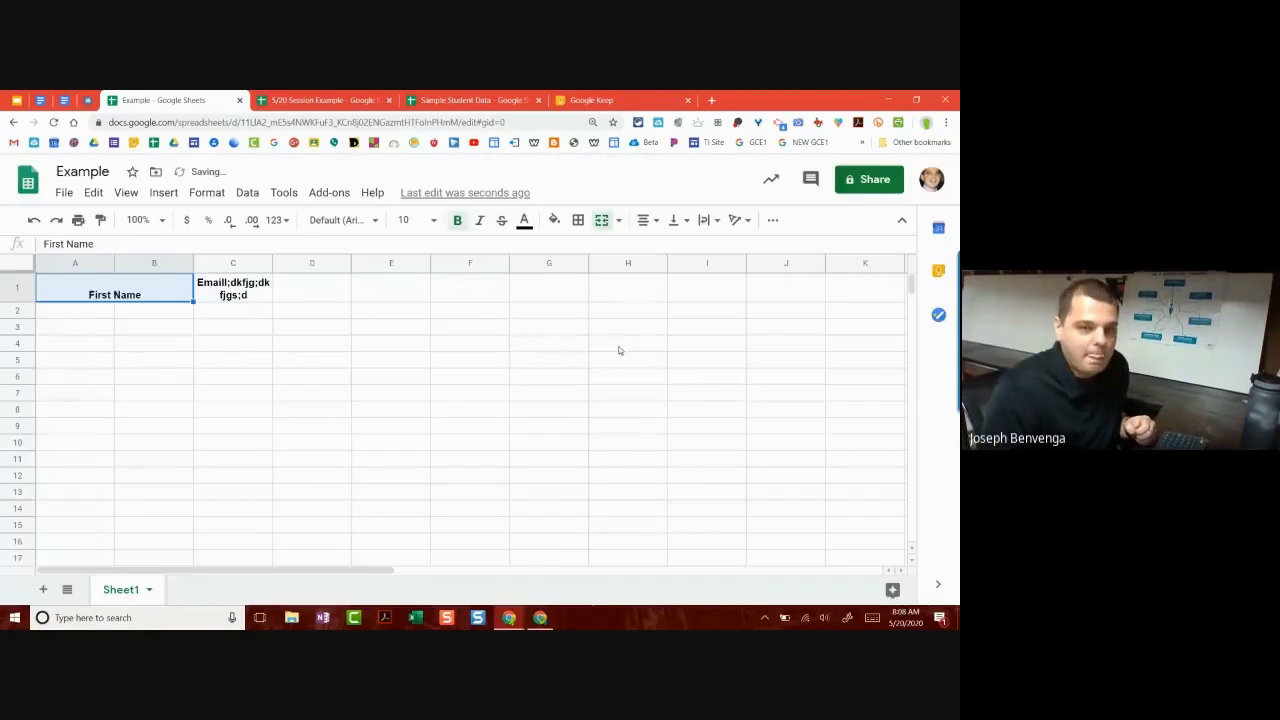
pyautogui.click(339, 380)
pyautogui.click(178, 295)
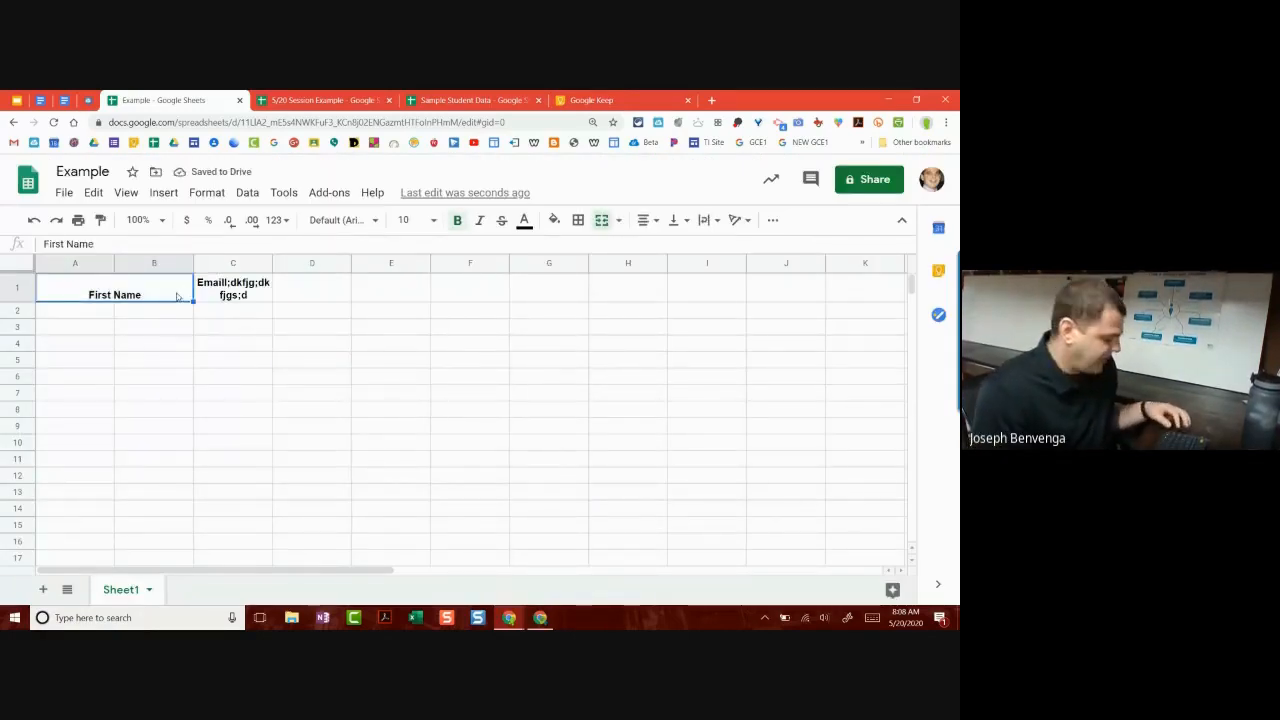
pyautogui.hotkey('ctrl', 'z')
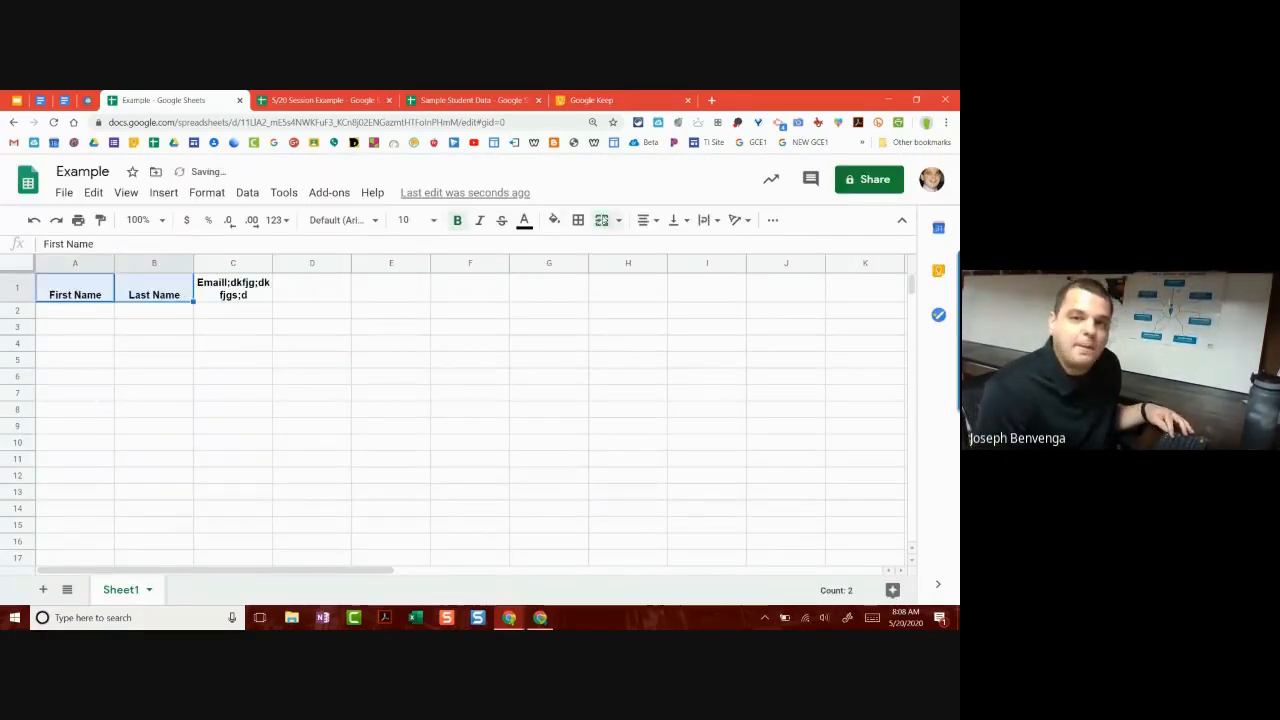
# Step: Merge A1:B1 again into a single First Name header and confirm
pyautogui.click(602, 220)
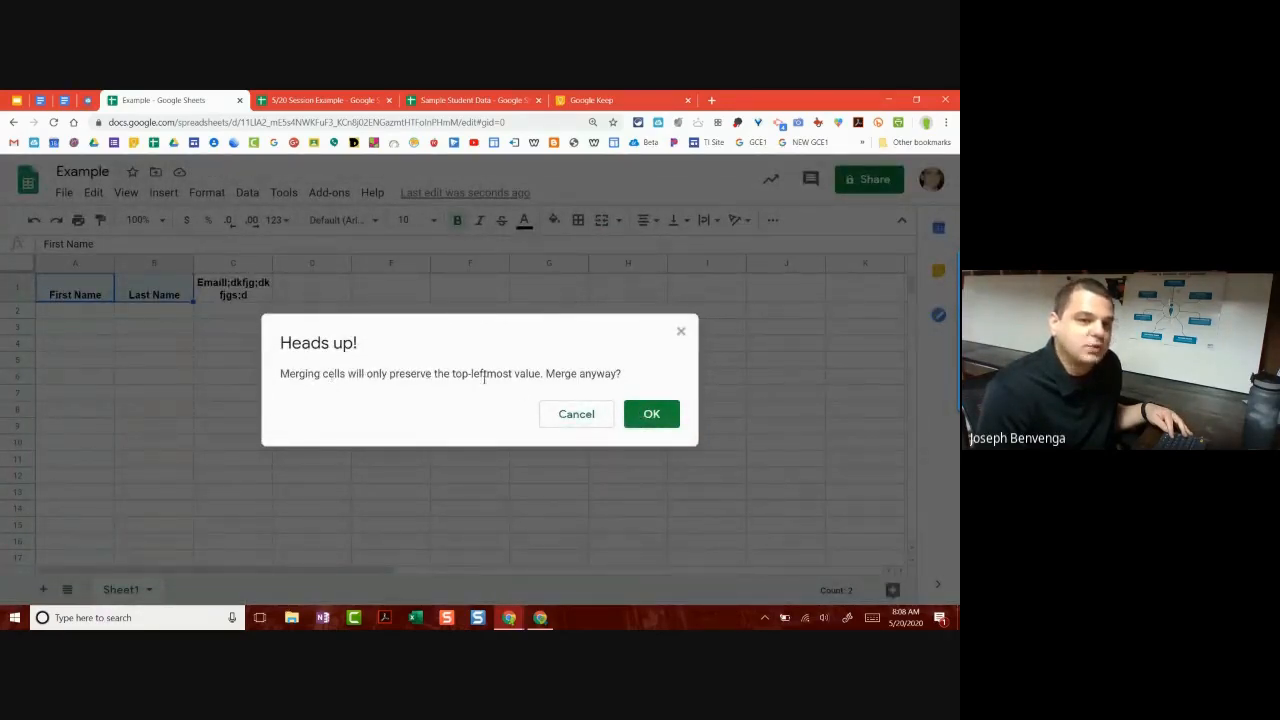
pyautogui.click(651, 414)
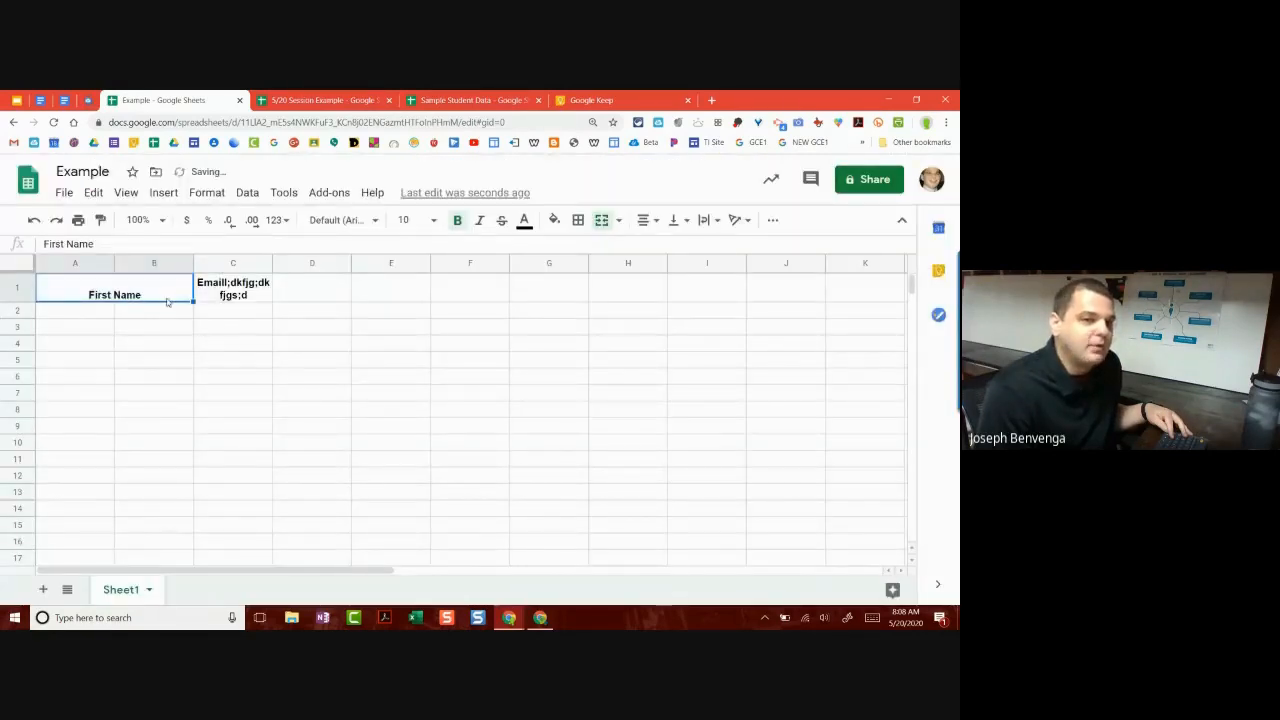
pyautogui.doubleClick(168, 302)
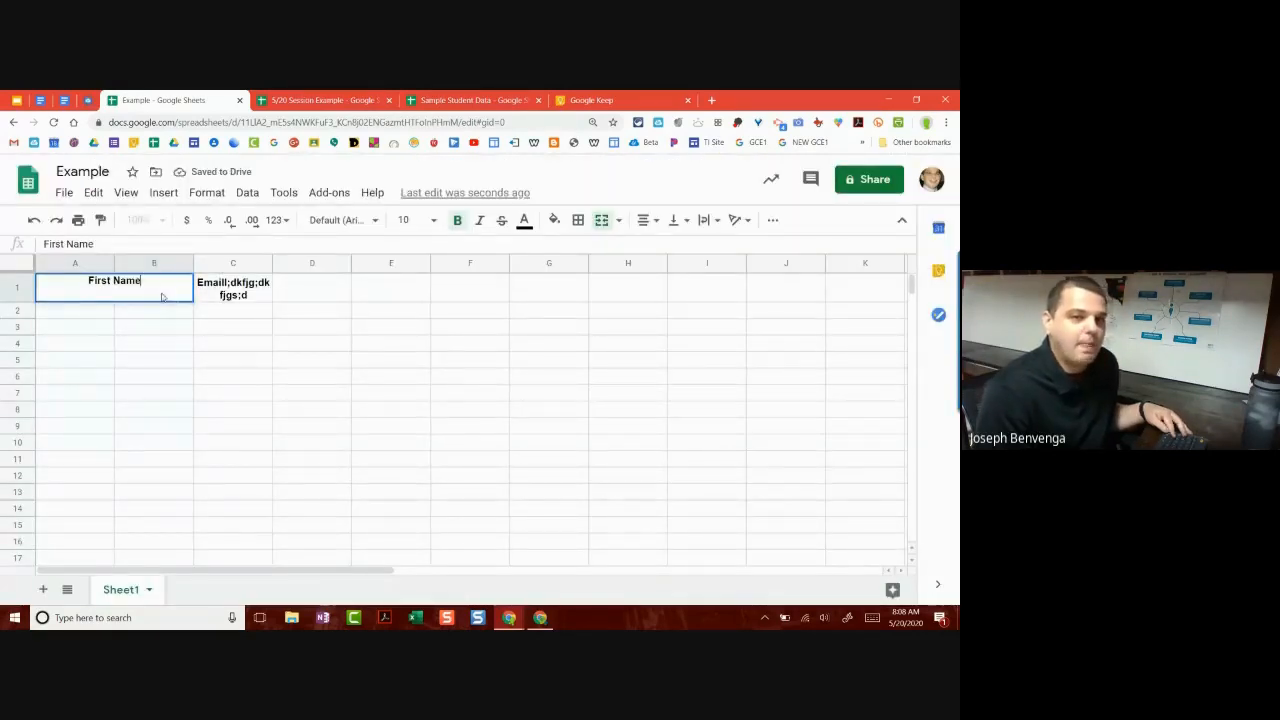
pyautogui.click(229, 323)
pyautogui.click(29, 285)
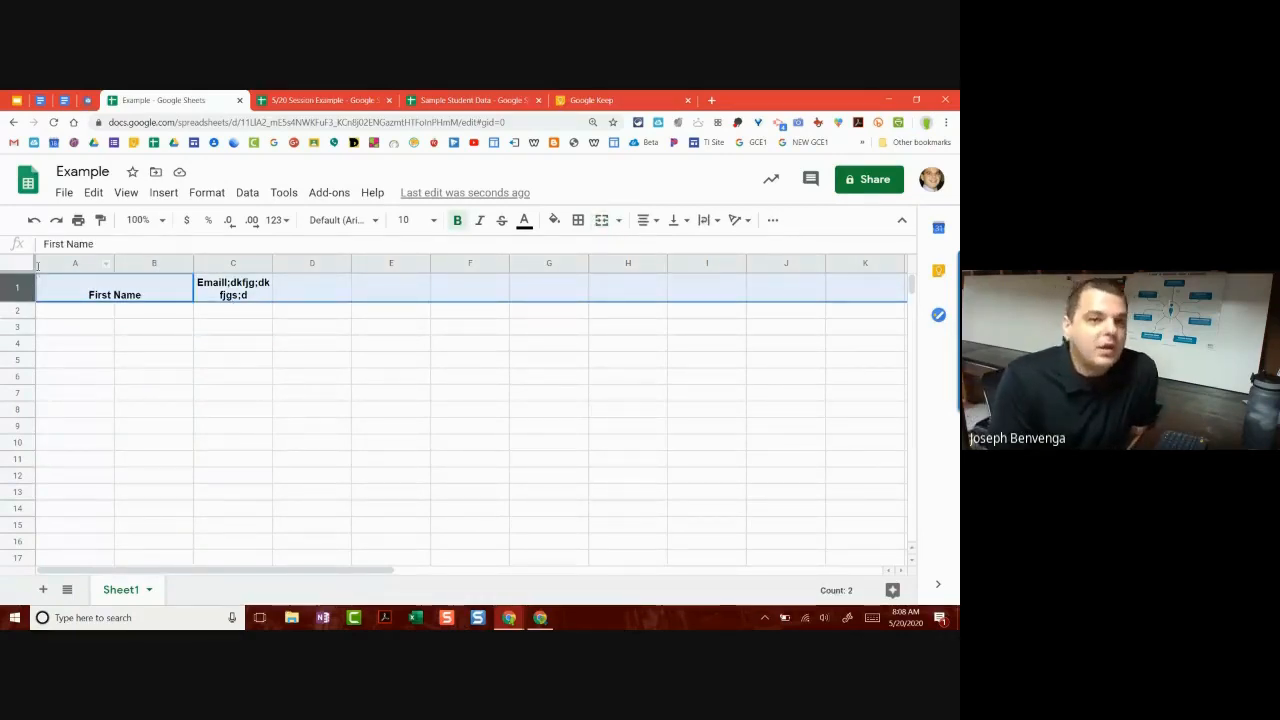
pyautogui.click(79, 311)
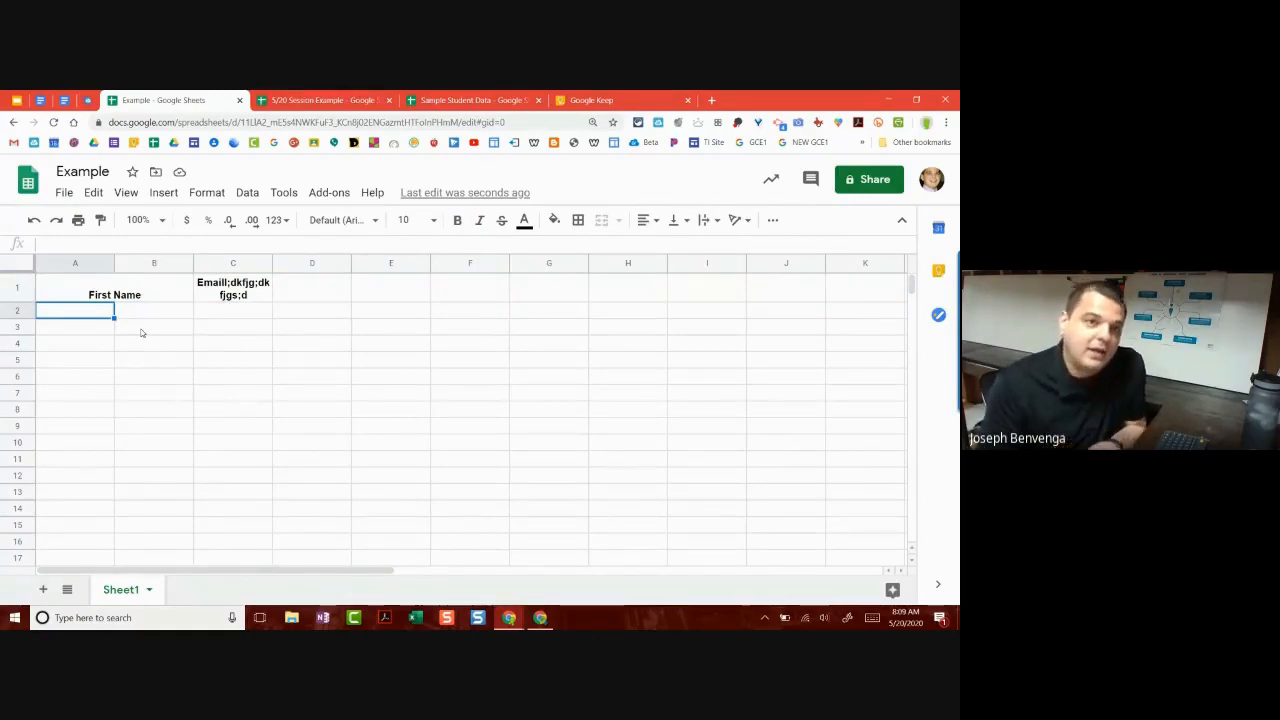
pyautogui.click(60, 287)
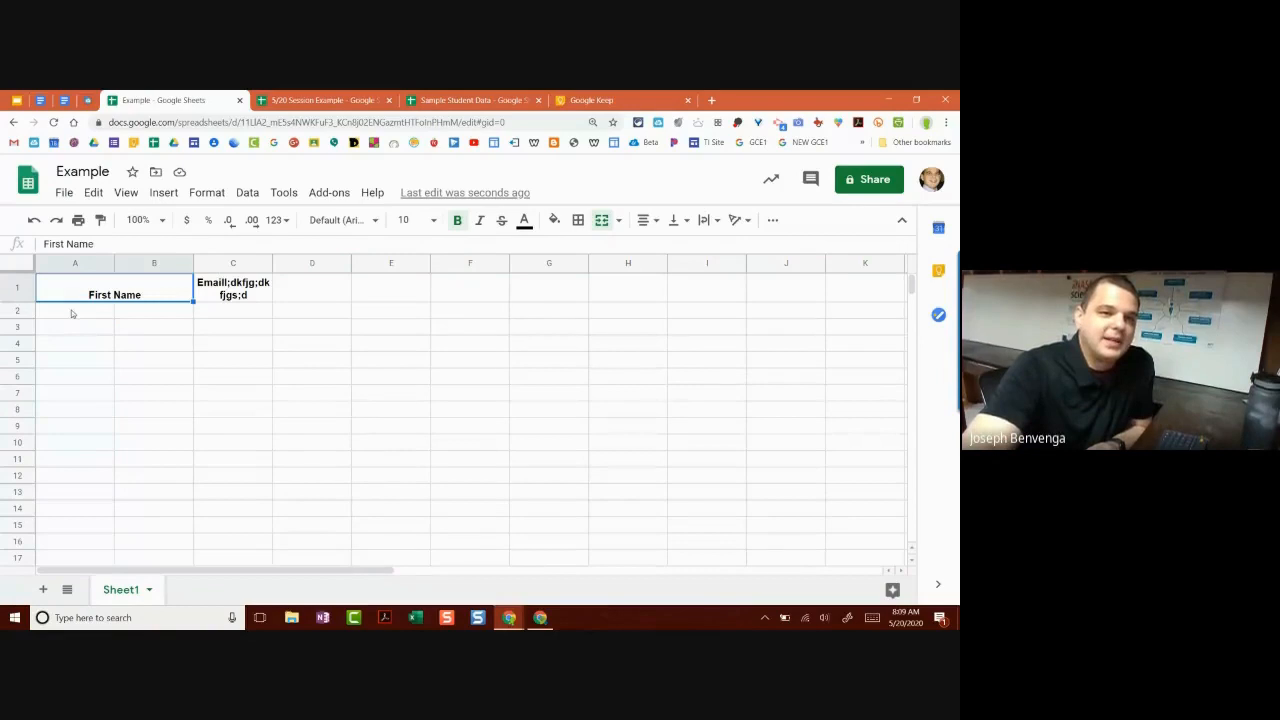
pyautogui.click(118, 349)
pyautogui.click(17, 264)
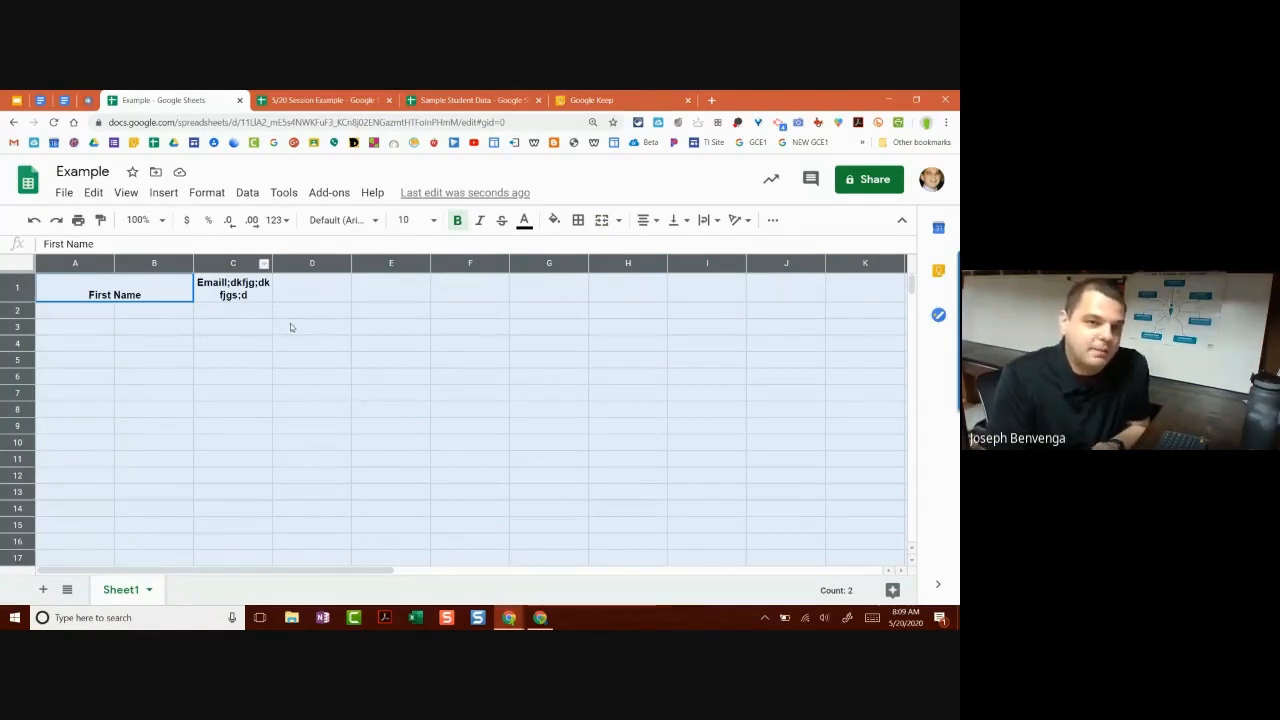
# Step: Set the font size of the entire sheet to 12
pyautogui.click(235, 311)
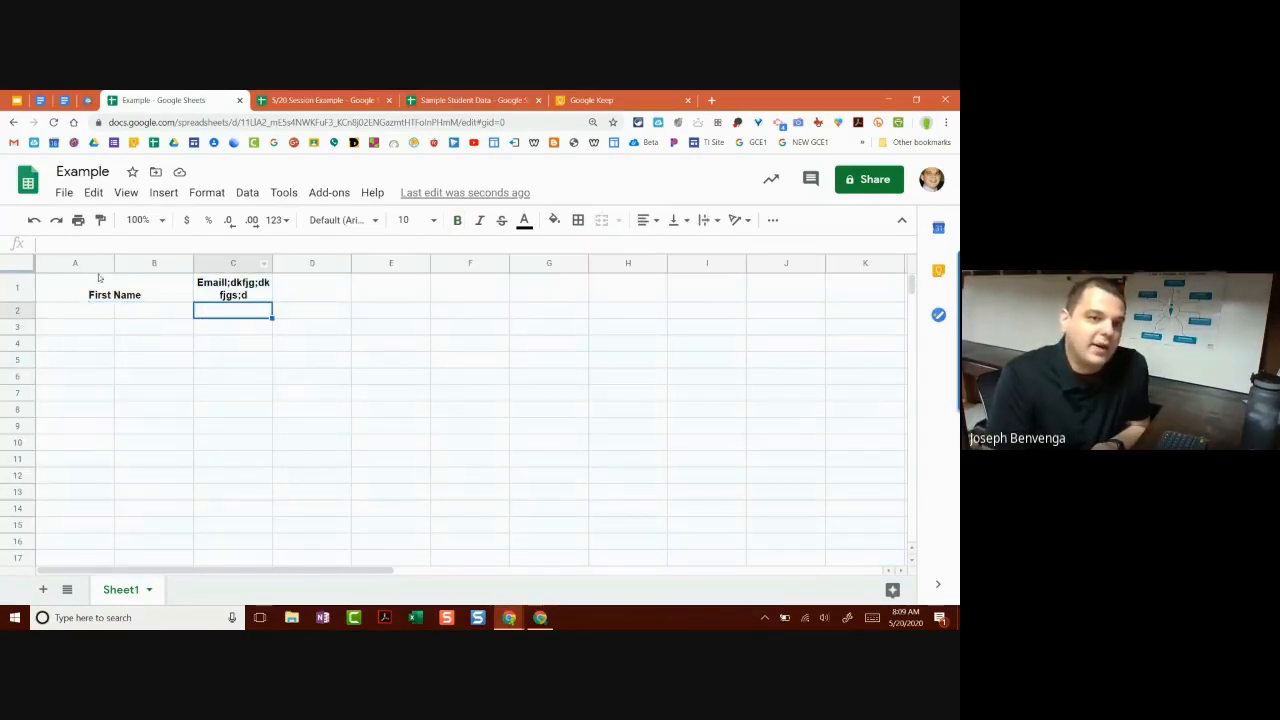
pyautogui.click(24, 266)
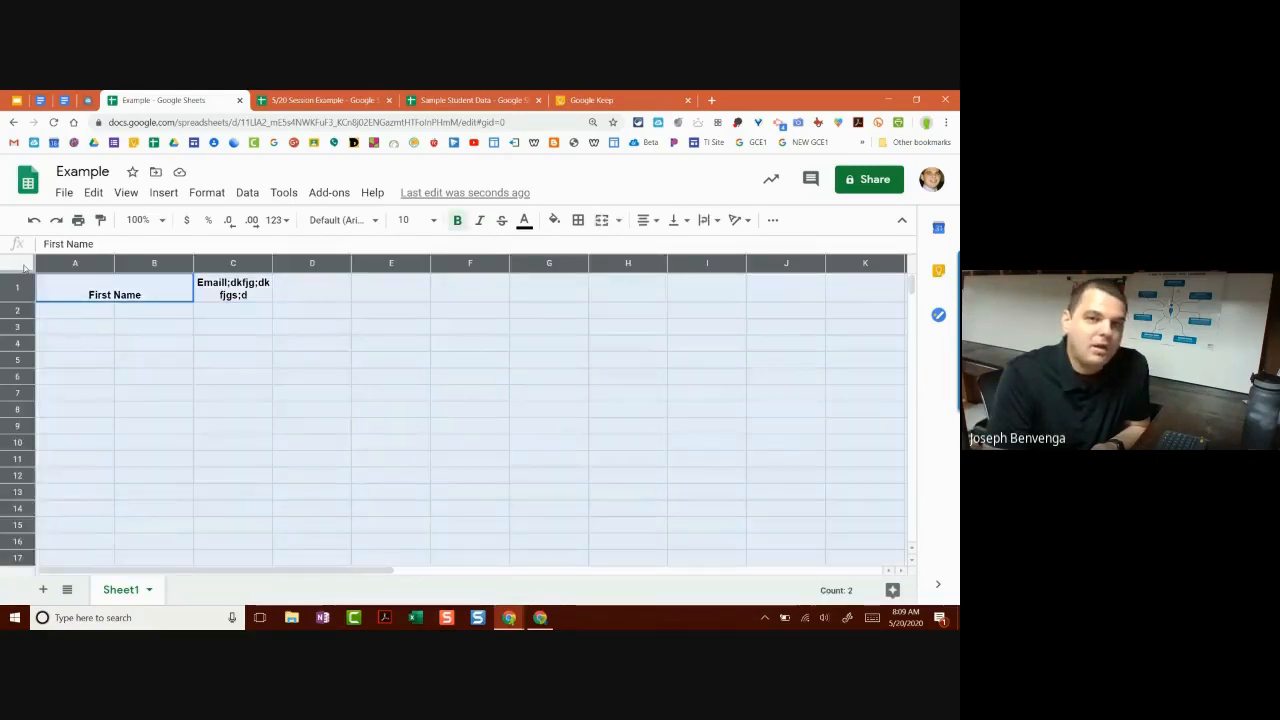
pyautogui.click(647, 220)
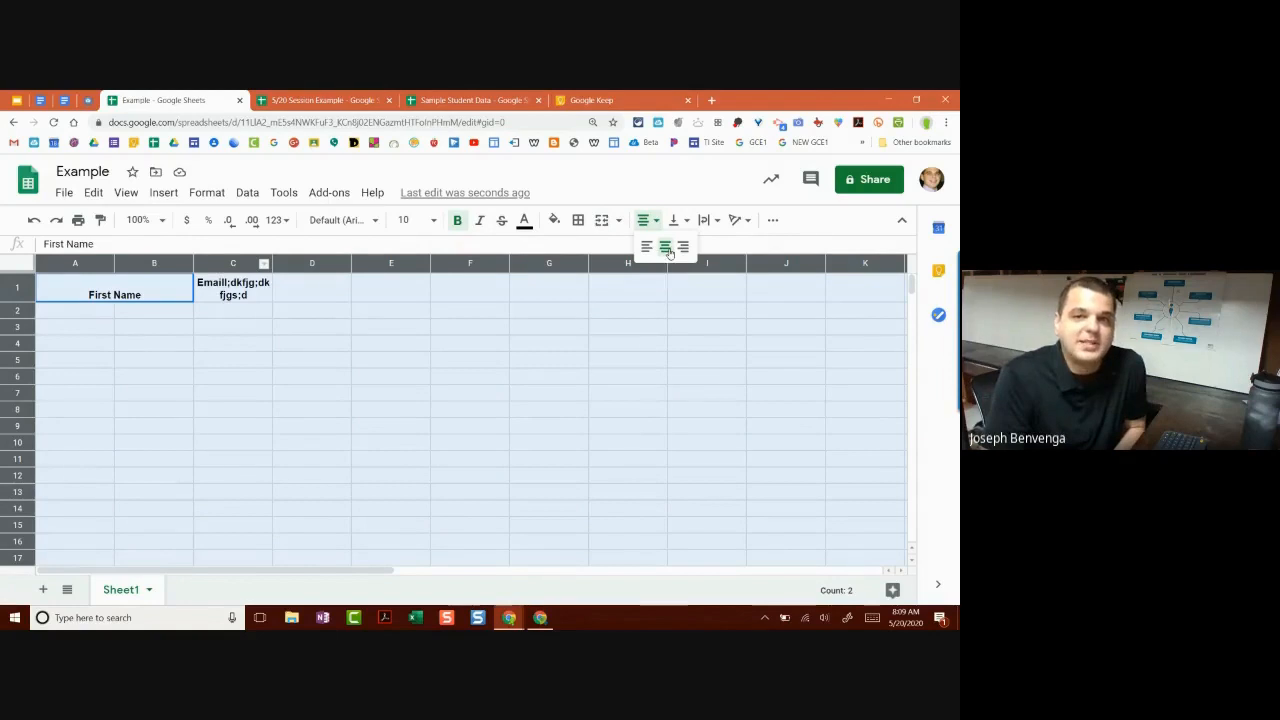
pyautogui.click(406, 221)
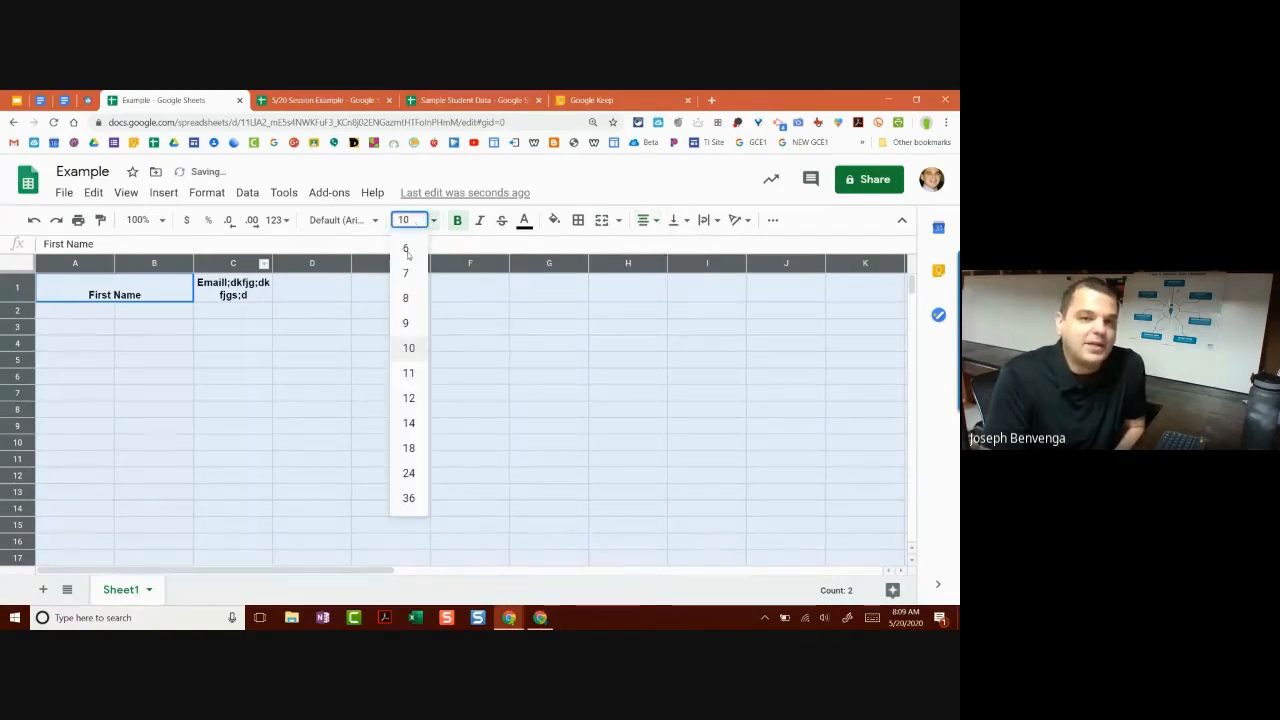
pyautogui.click(409, 397)
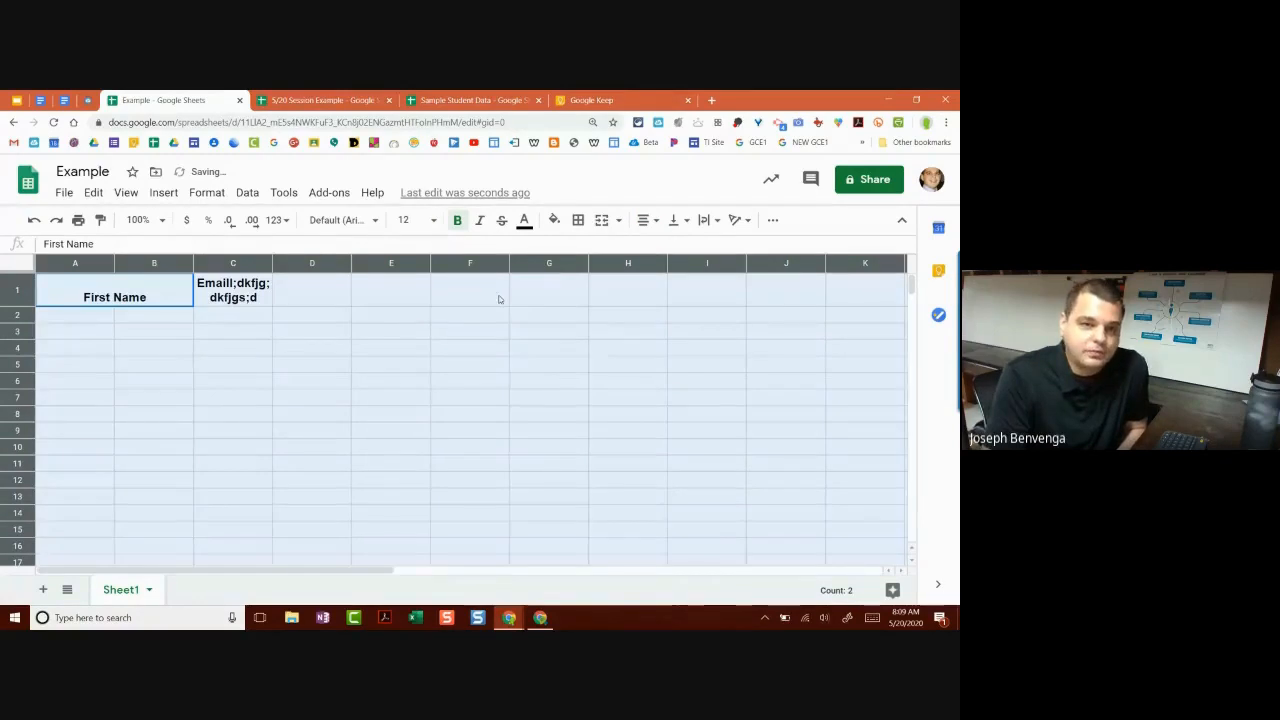
pyautogui.click(391, 347)
# Step: Widen column C so the C1 email text fits on one line
pyautogui.click(148, 297)
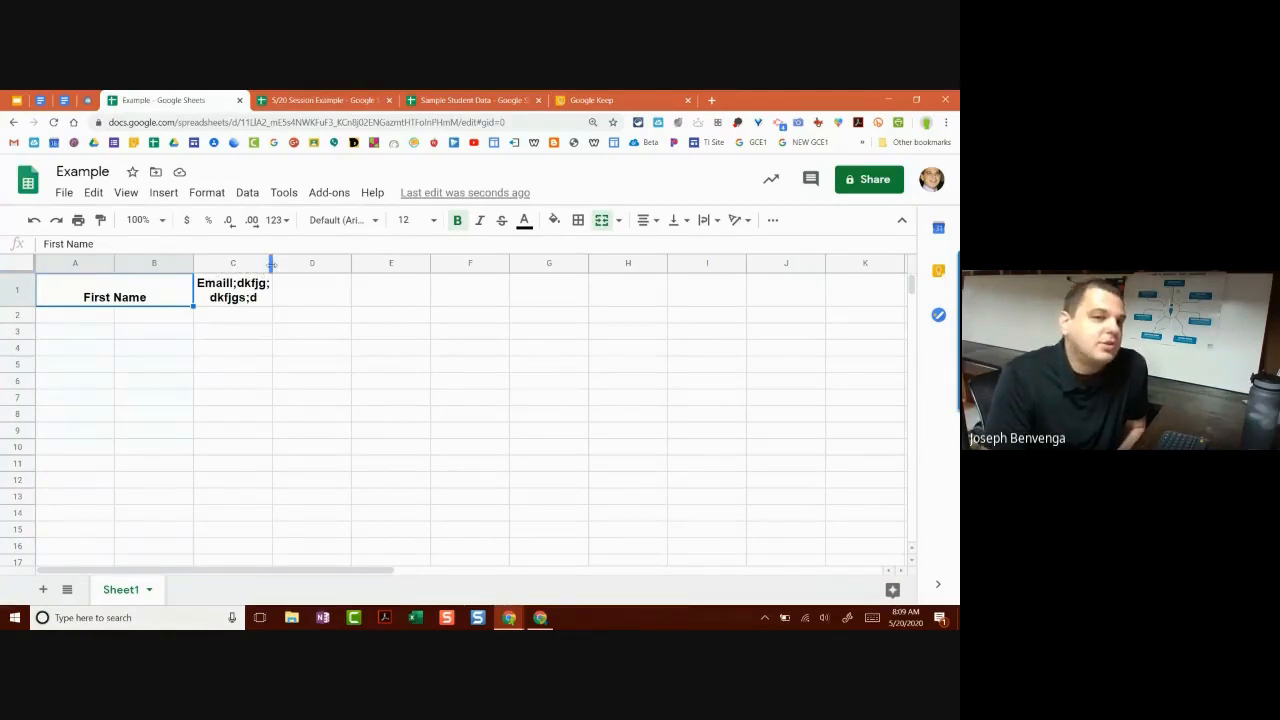
pyautogui.moveTo(271, 263); pyautogui.dragTo(330, 263)
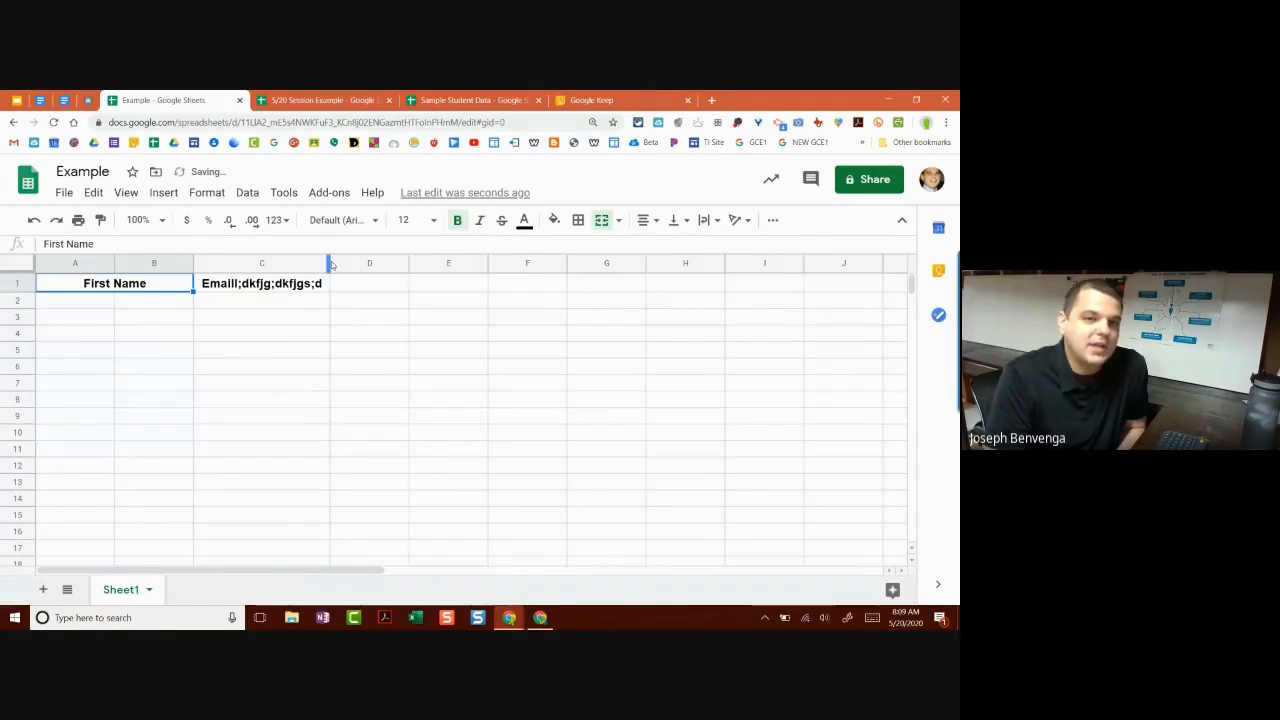
pyautogui.moveTo(329, 263)
pyautogui.mouseDown()
pyautogui.moveTo(312, 263)
pyautogui.moveTo(329, 263)
pyautogui.mouseUp()
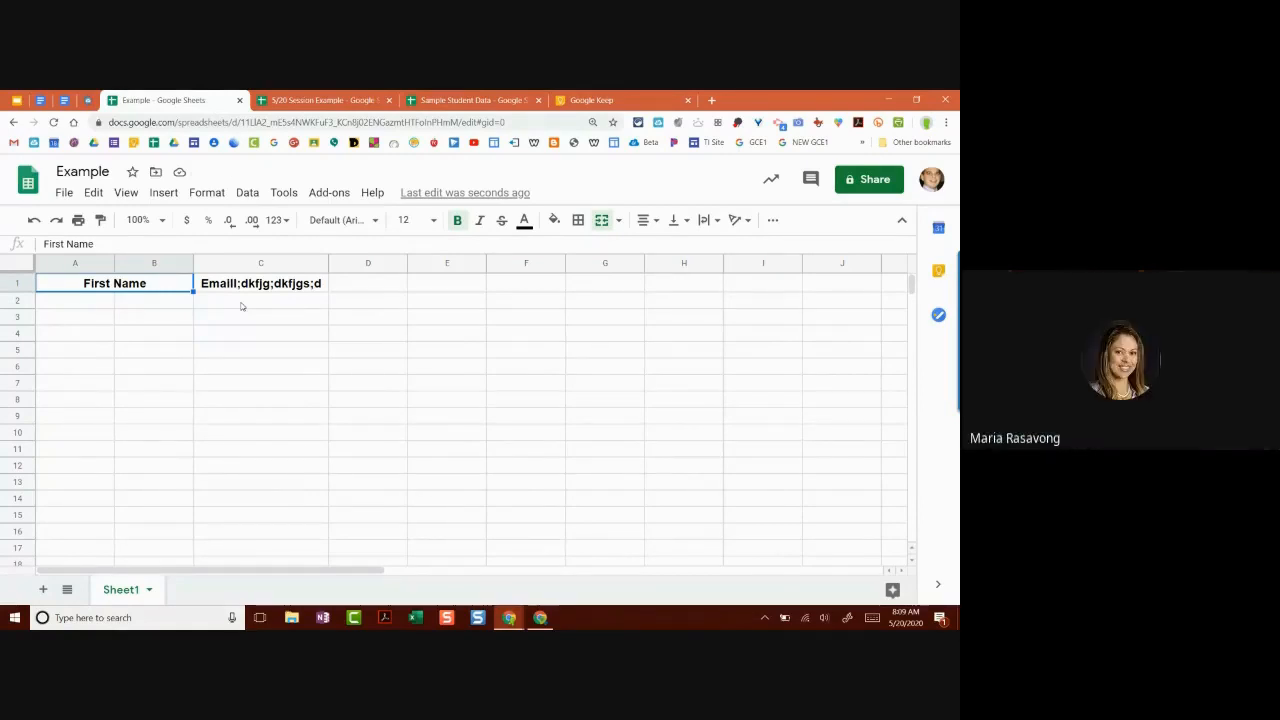
# Step: Return to the 5/20 Session Example book list and select column A, Book Name
pyautogui.click(308, 95)
pyautogui.scroll(-1, 233, 356)
pyautogui.scroll(1, 233, 356)
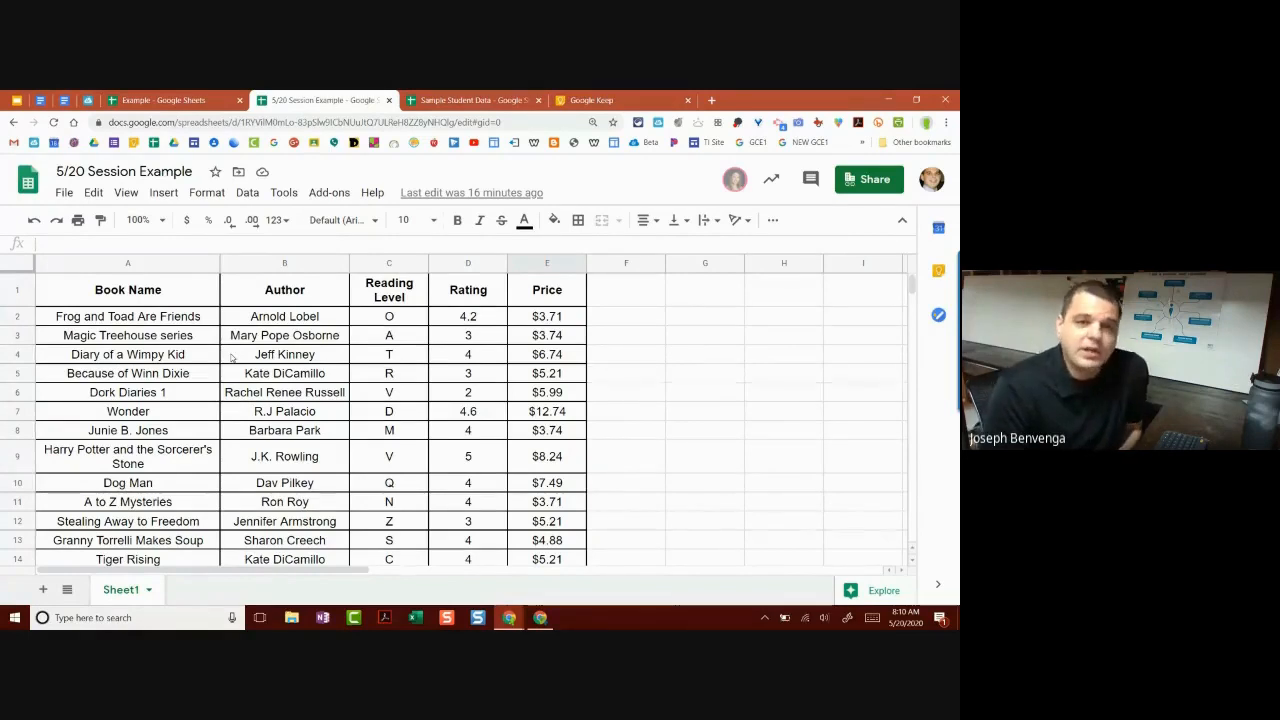
pyautogui.click(297, 339)
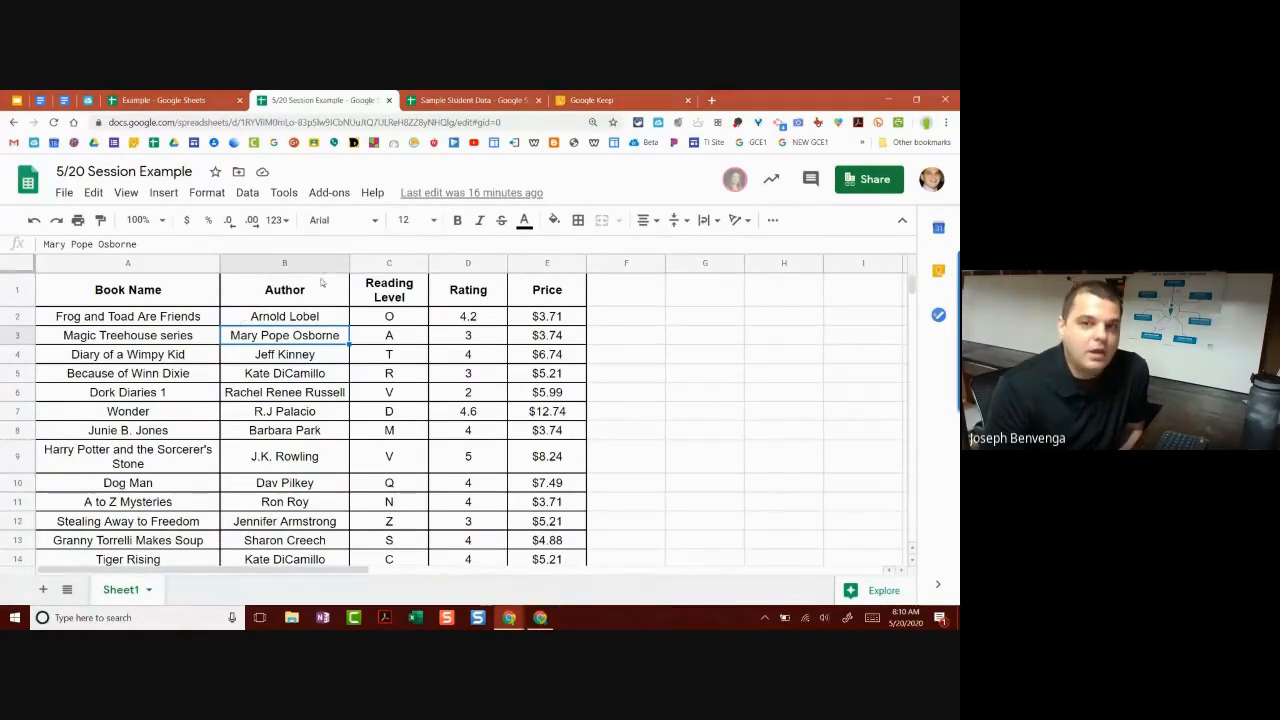
pyautogui.click(179, 265)
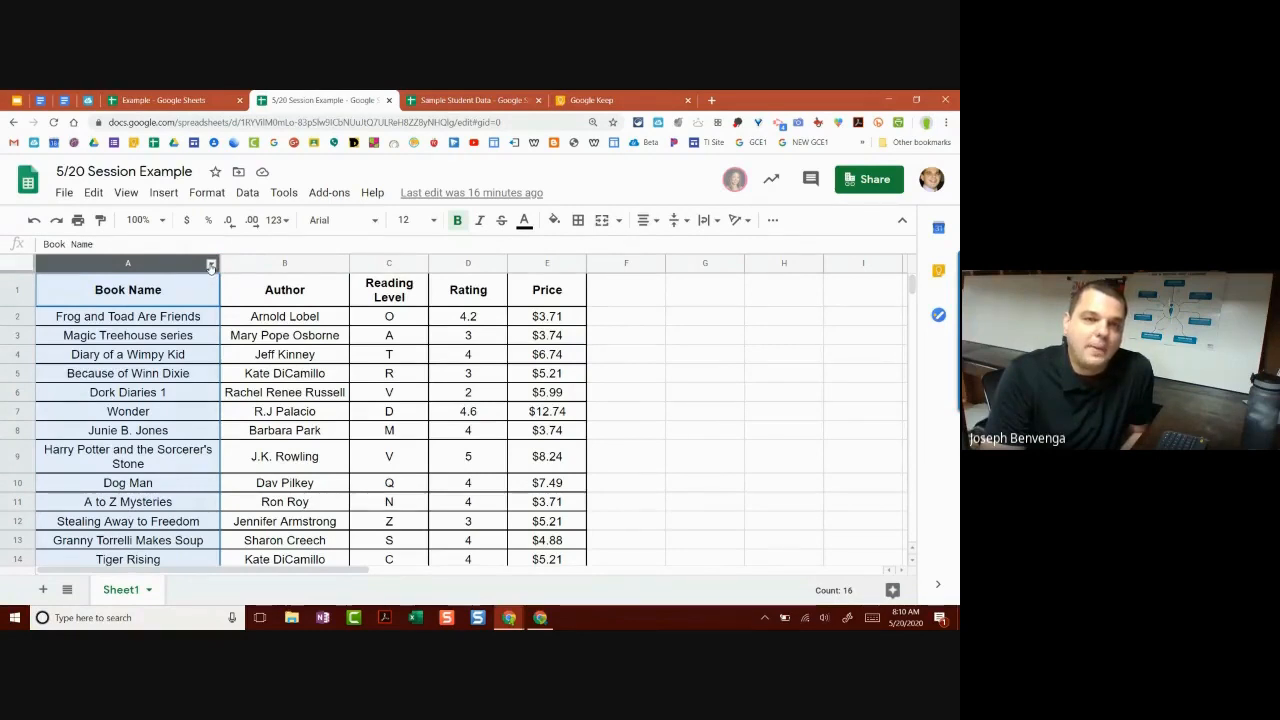
pyautogui.click(211, 265)
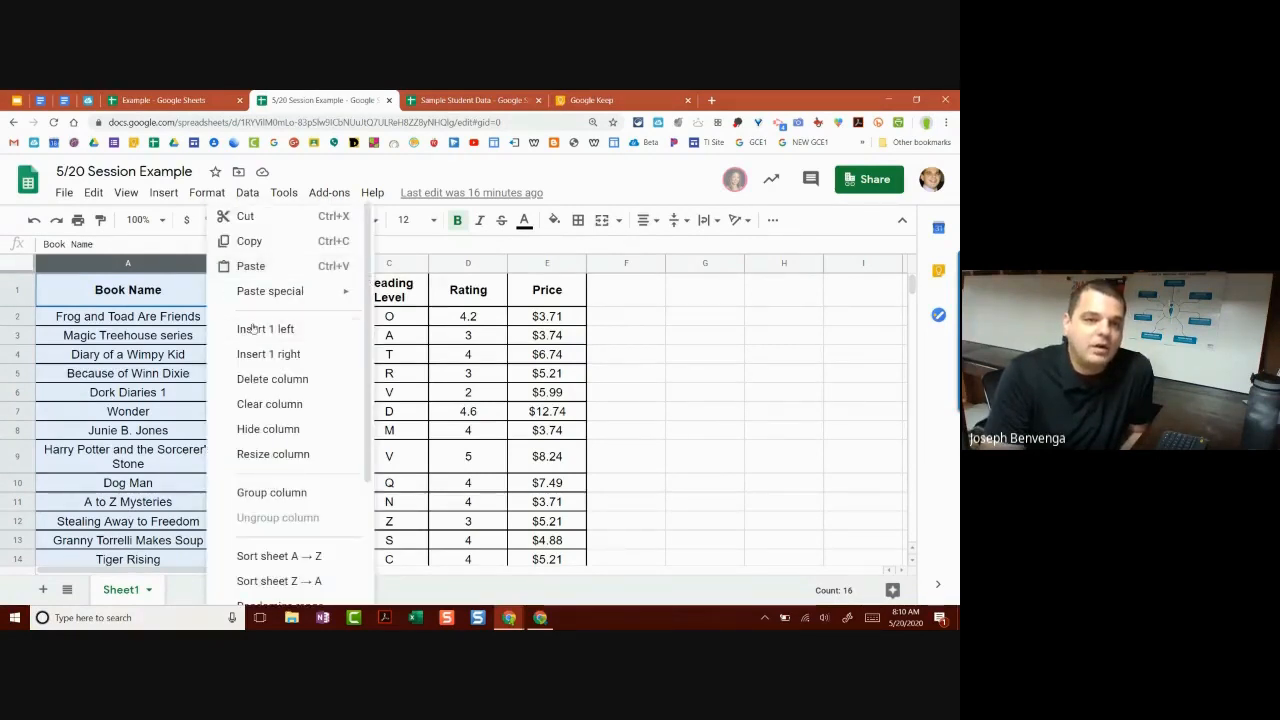
pyautogui.scroll(-3, 256, 340)
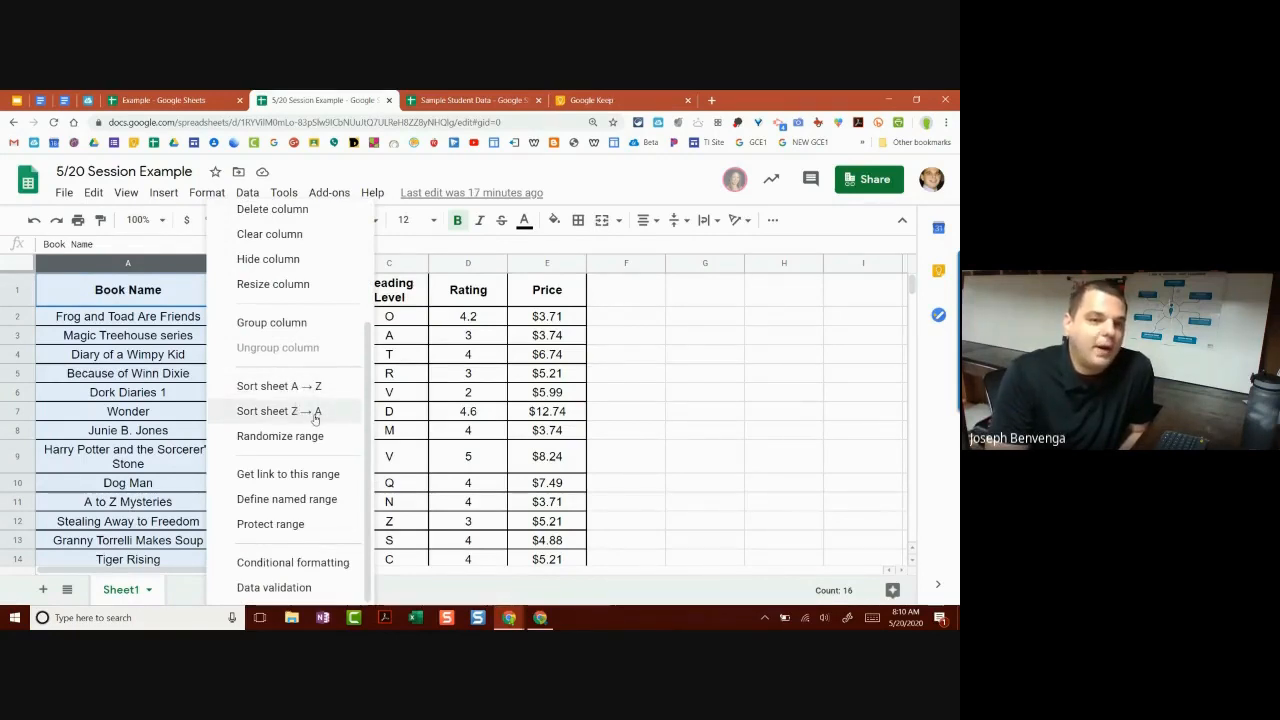
pyautogui.scroll(3, 311, 425)
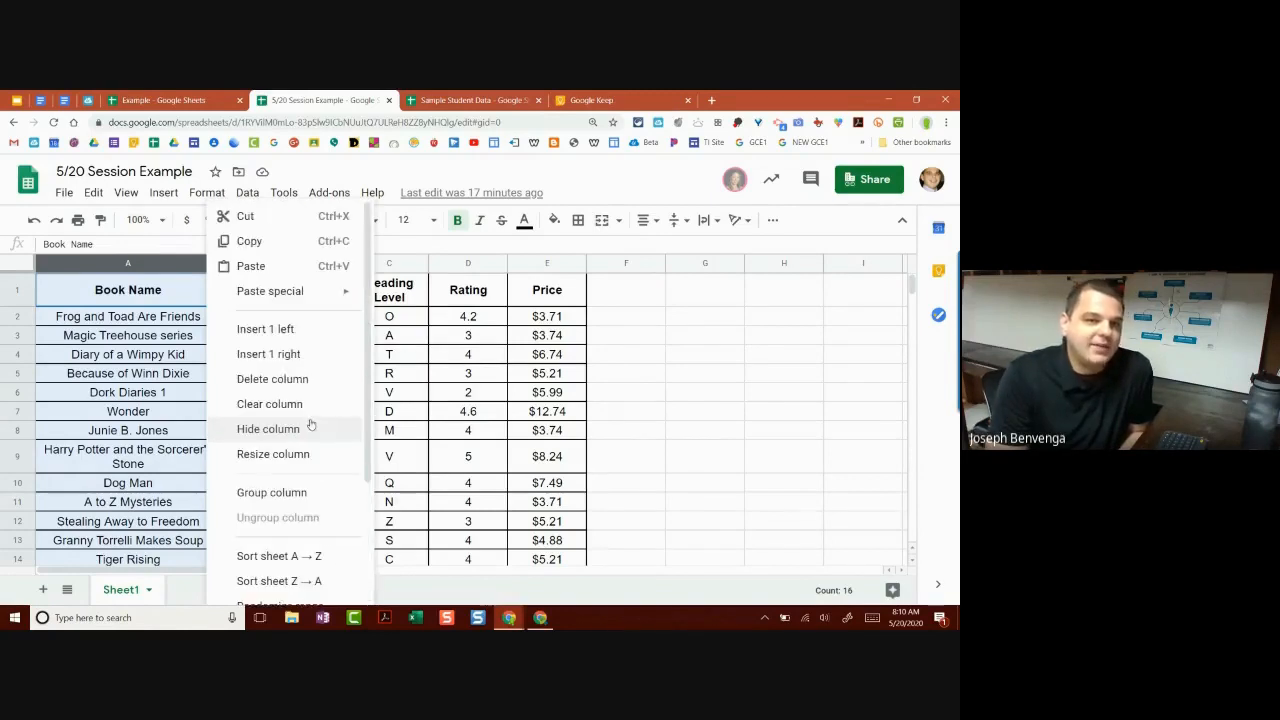
pyautogui.scroll(-3, 324, 413)
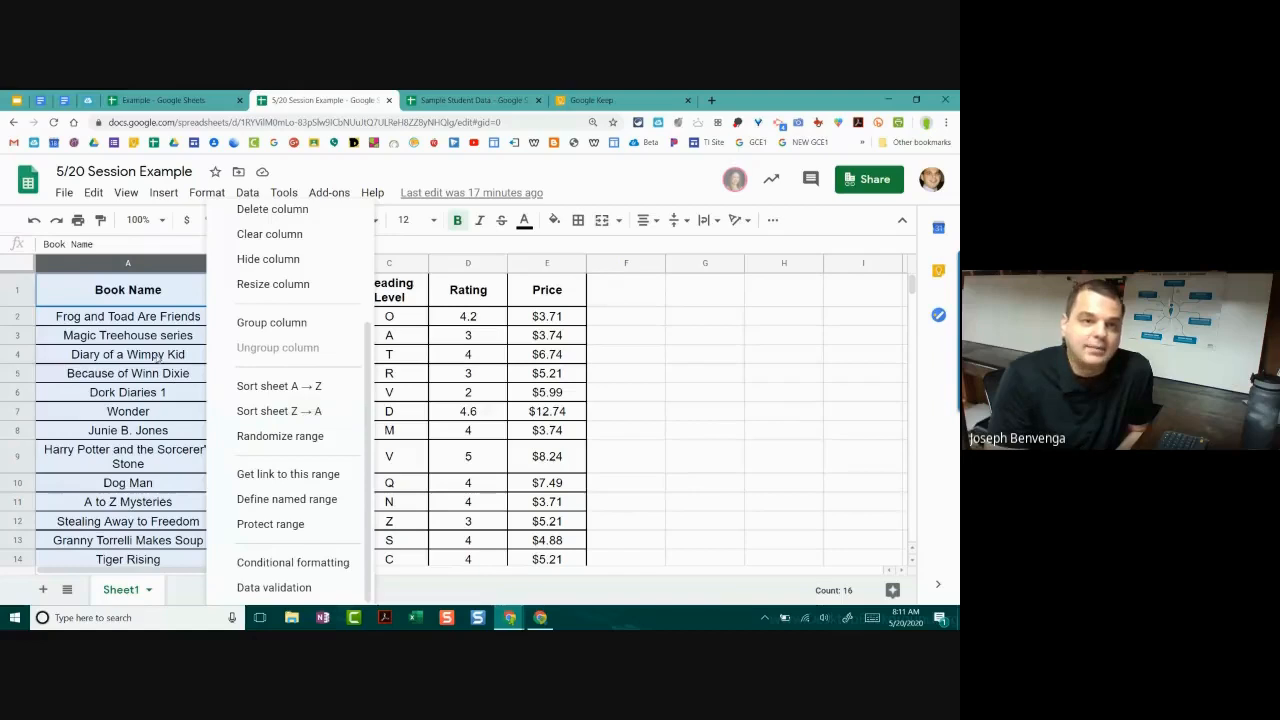
pyautogui.click(157, 357)
pyautogui.click(183, 267)
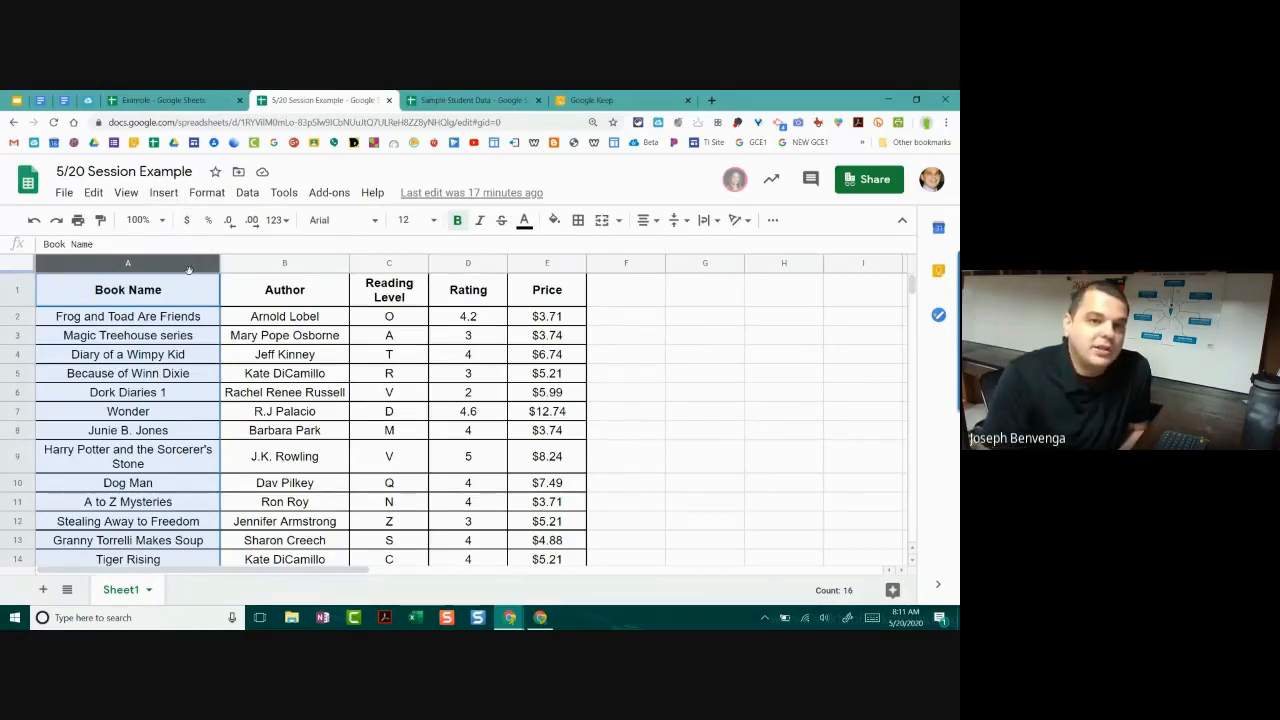
pyautogui.click(205, 193)
pyautogui.moveTo(242, 194)
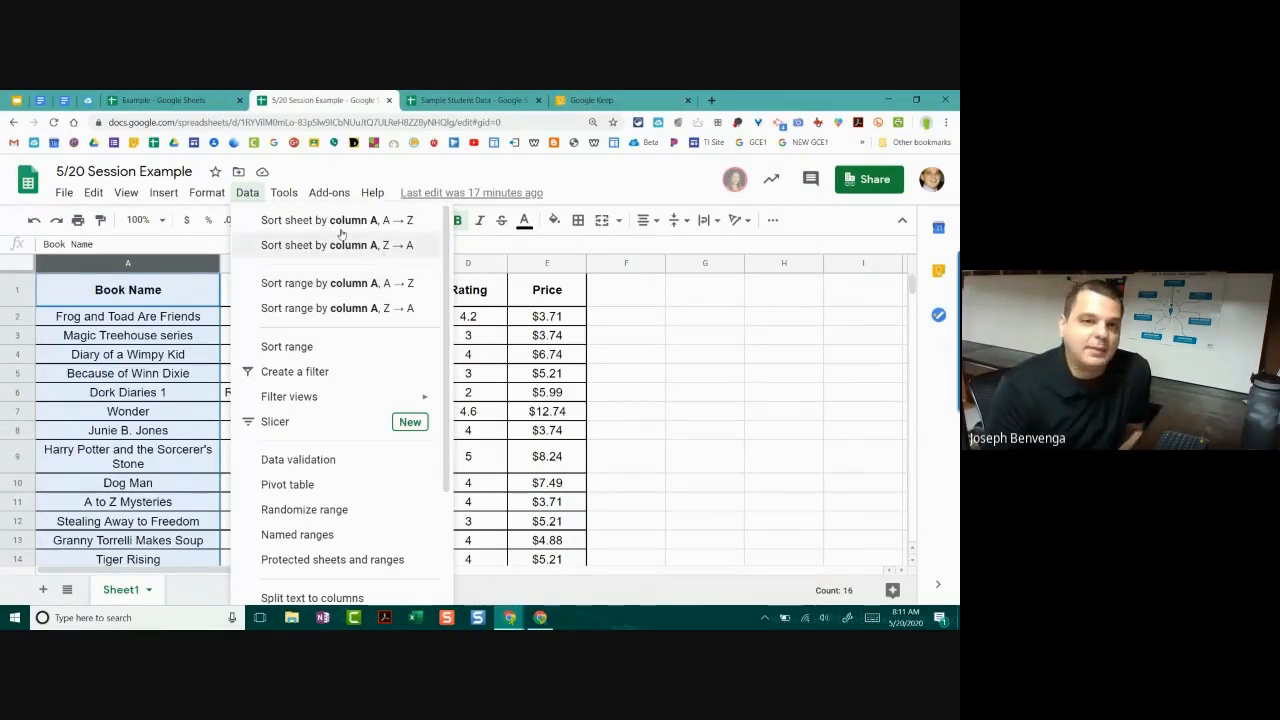
pyautogui.click(334, 284)
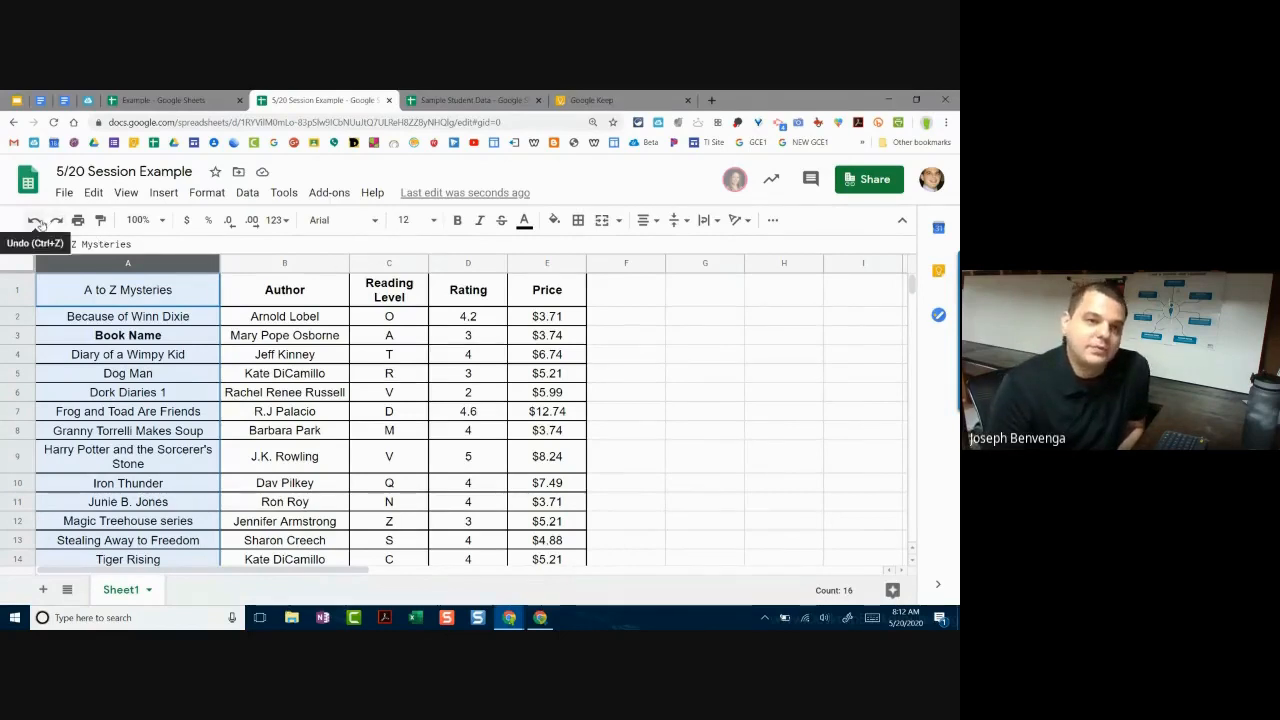
pyautogui.click(33, 222)
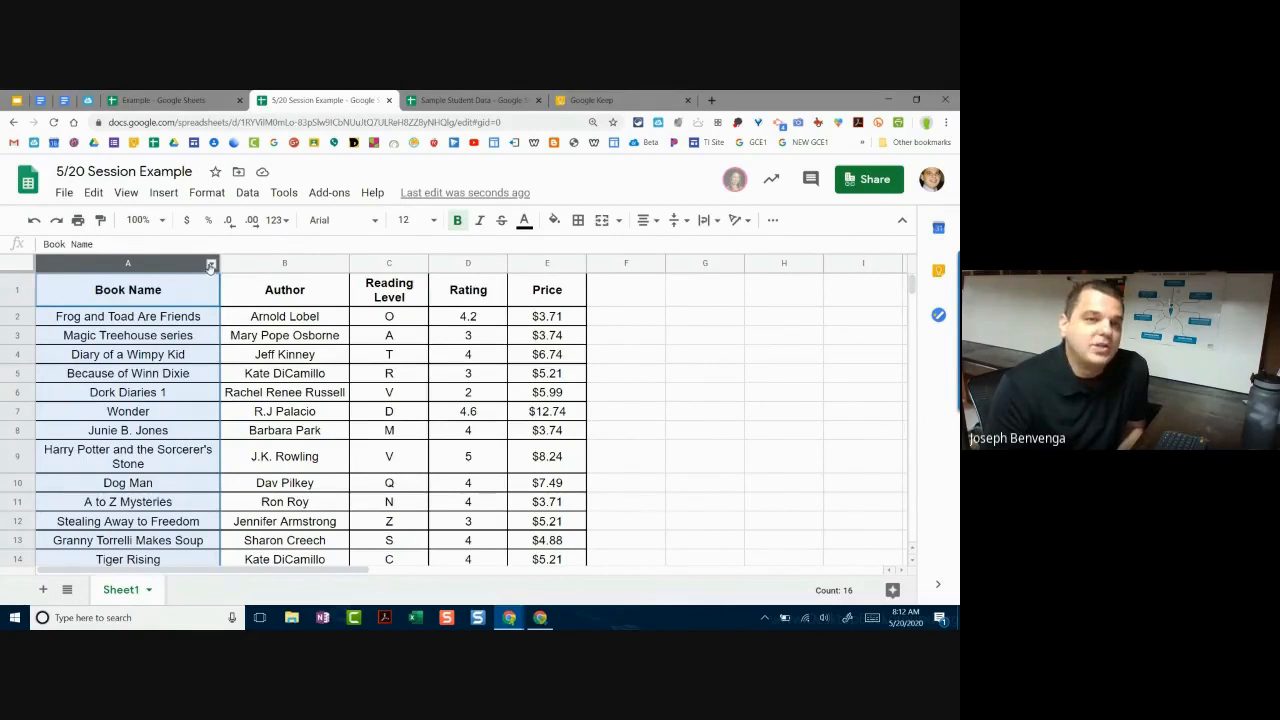
pyautogui.click(241, 197)
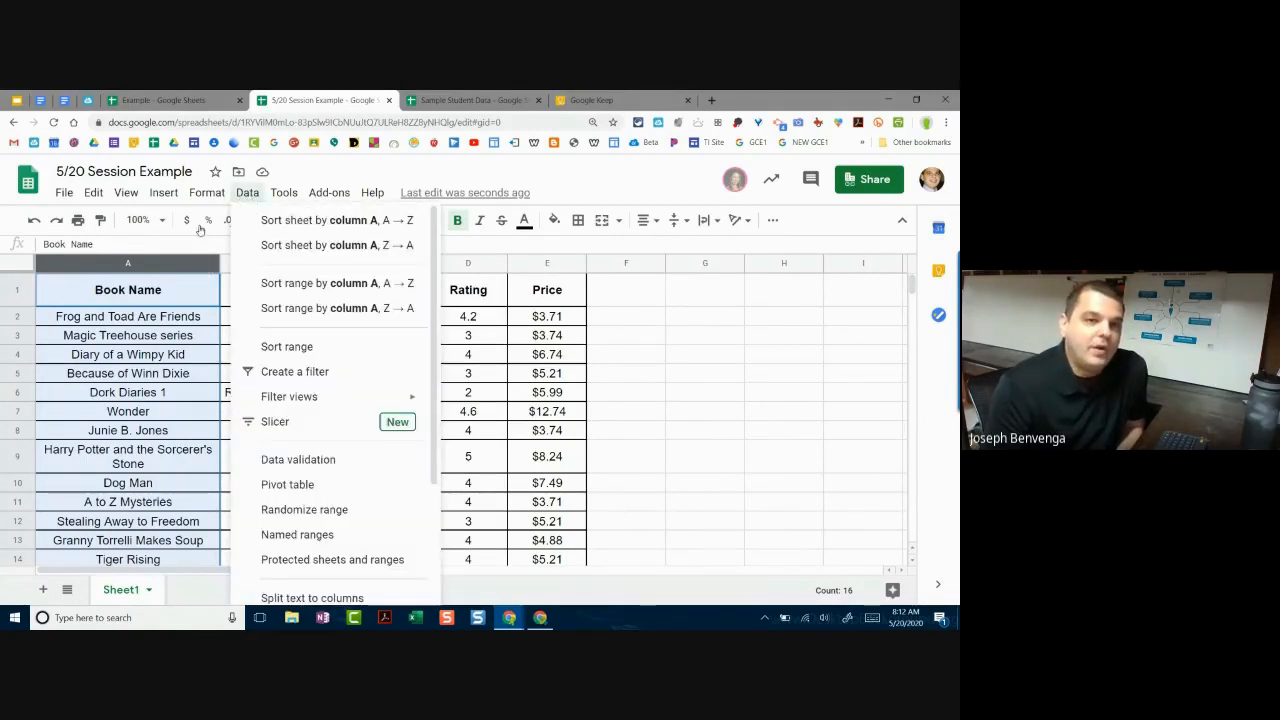
pyautogui.click(57, 316)
pyautogui.scroll(-1, 97, 492)
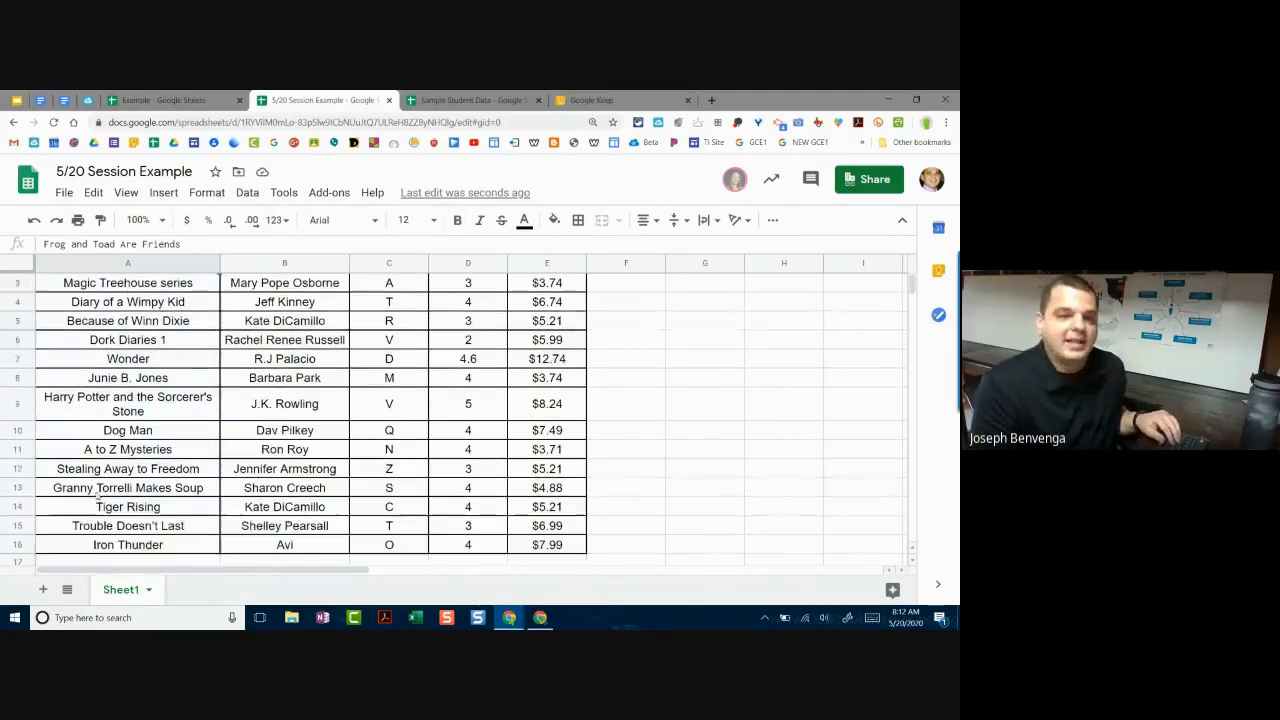
pyautogui.hotkey('ctrl', 'shift', 'Down')
pyautogui.scroll(1, 118, 293)
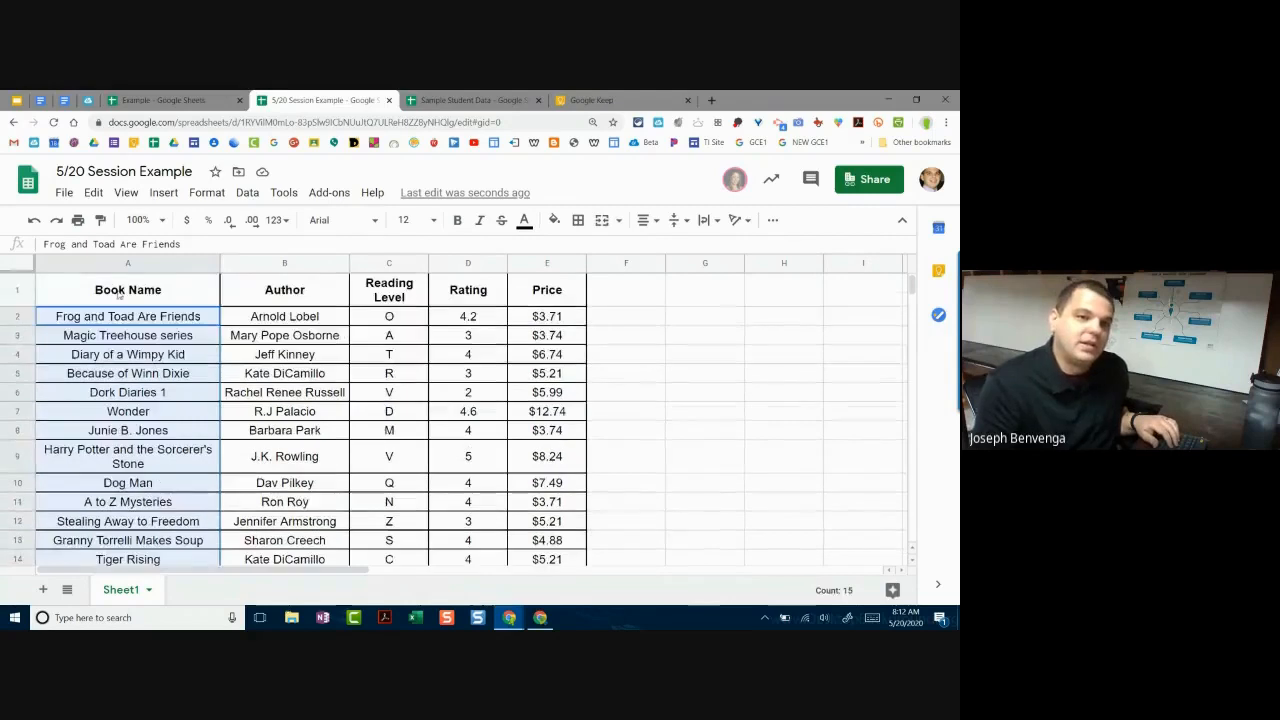
pyautogui.click(247, 193)
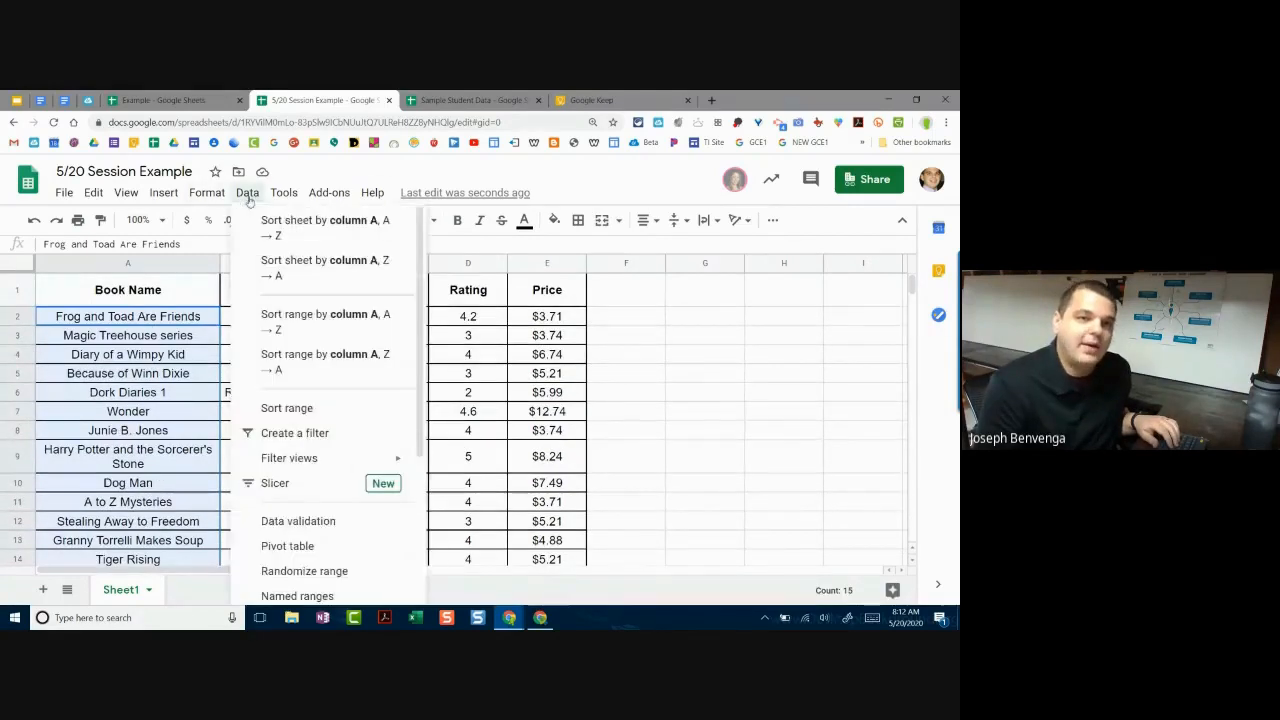
pyautogui.click(310, 234)
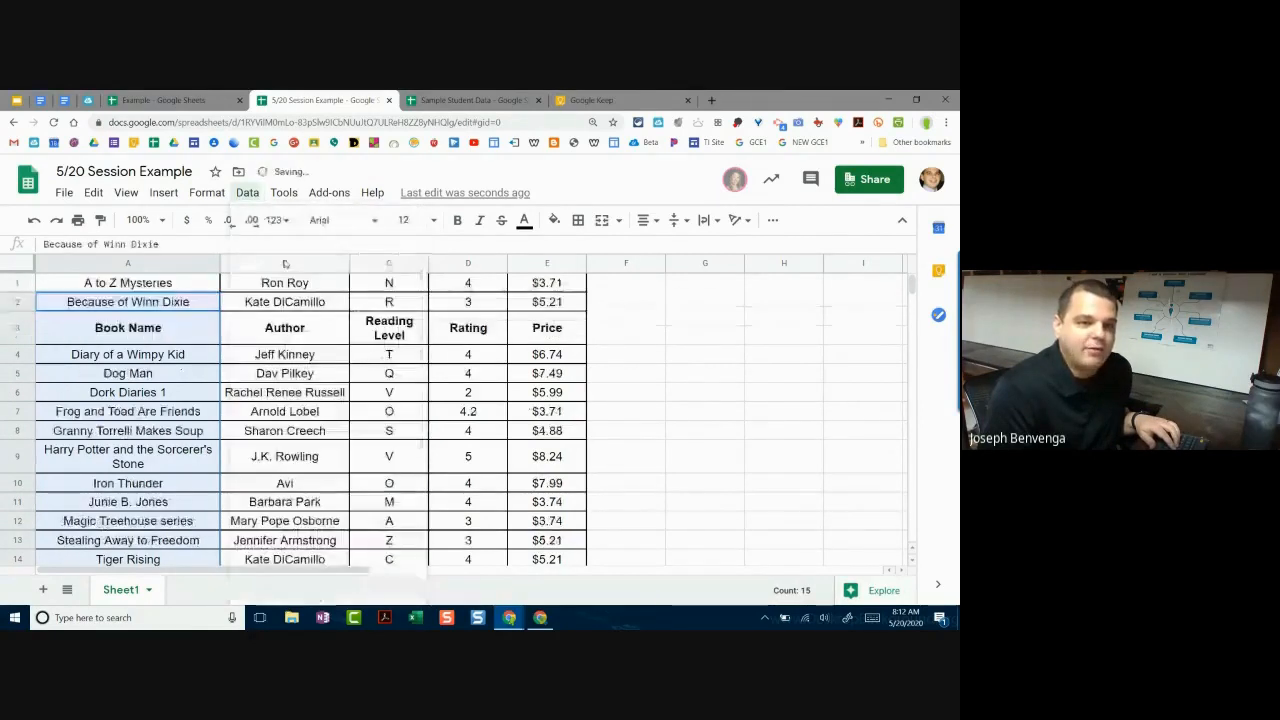
pyautogui.click(150, 338)
pyautogui.scroll(-3, 125, 350)
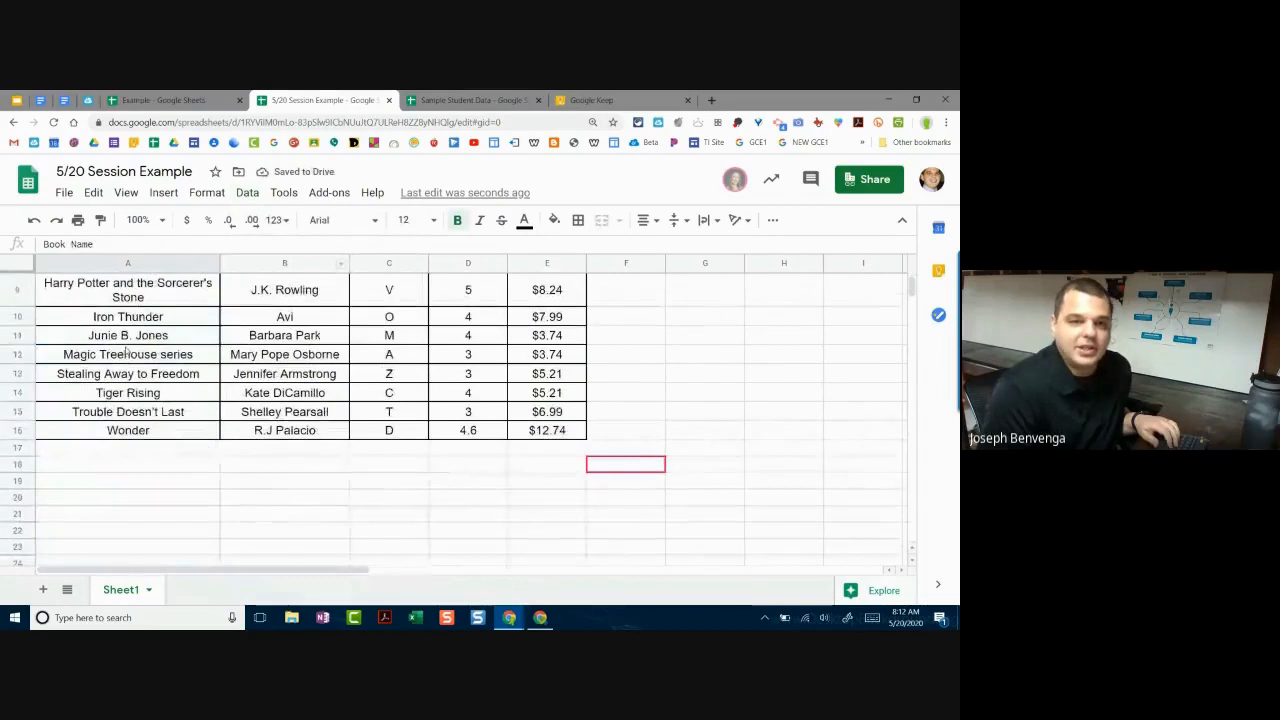
pyautogui.scroll(3, 145, 345)
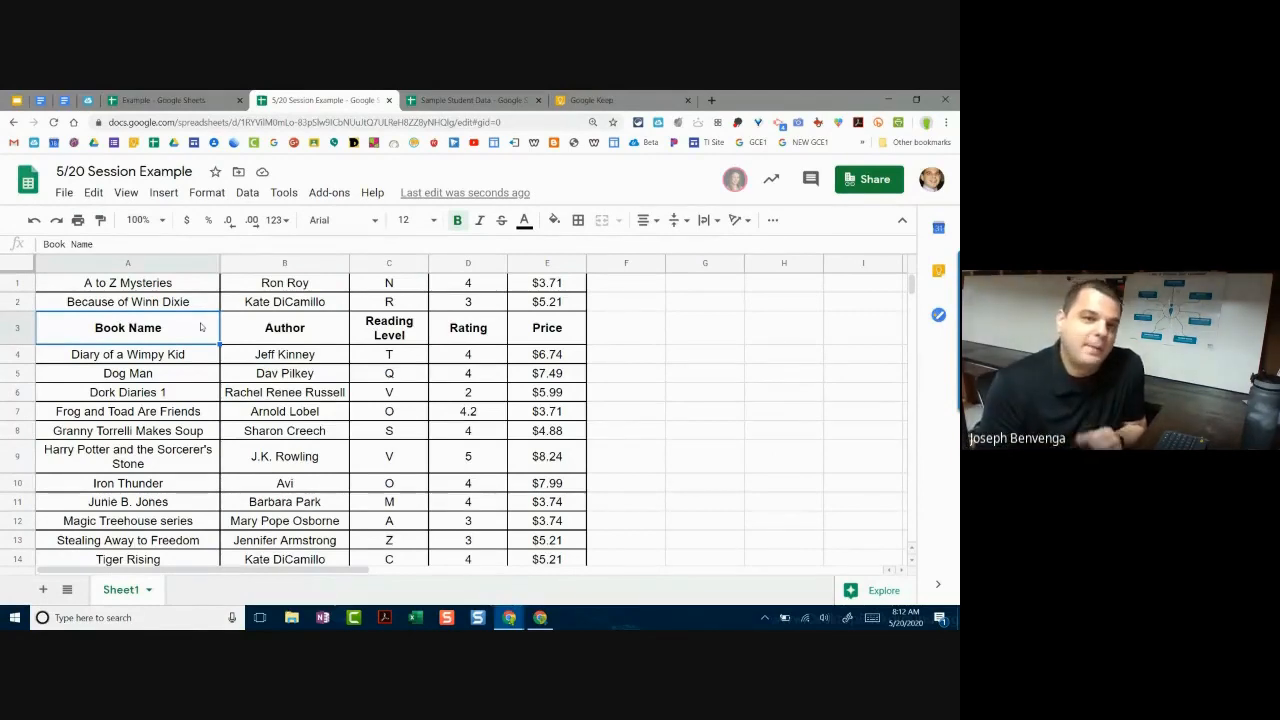
pyautogui.click(33, 220)
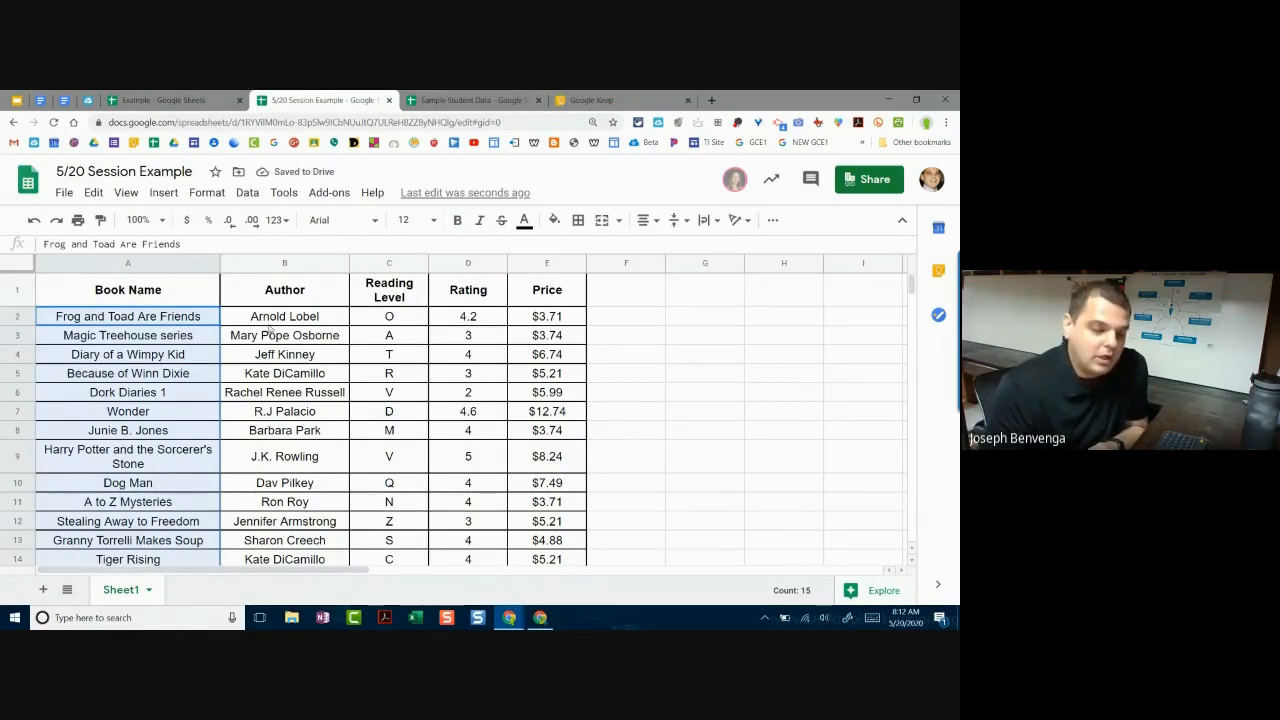
pyautogui.click(229, 322)
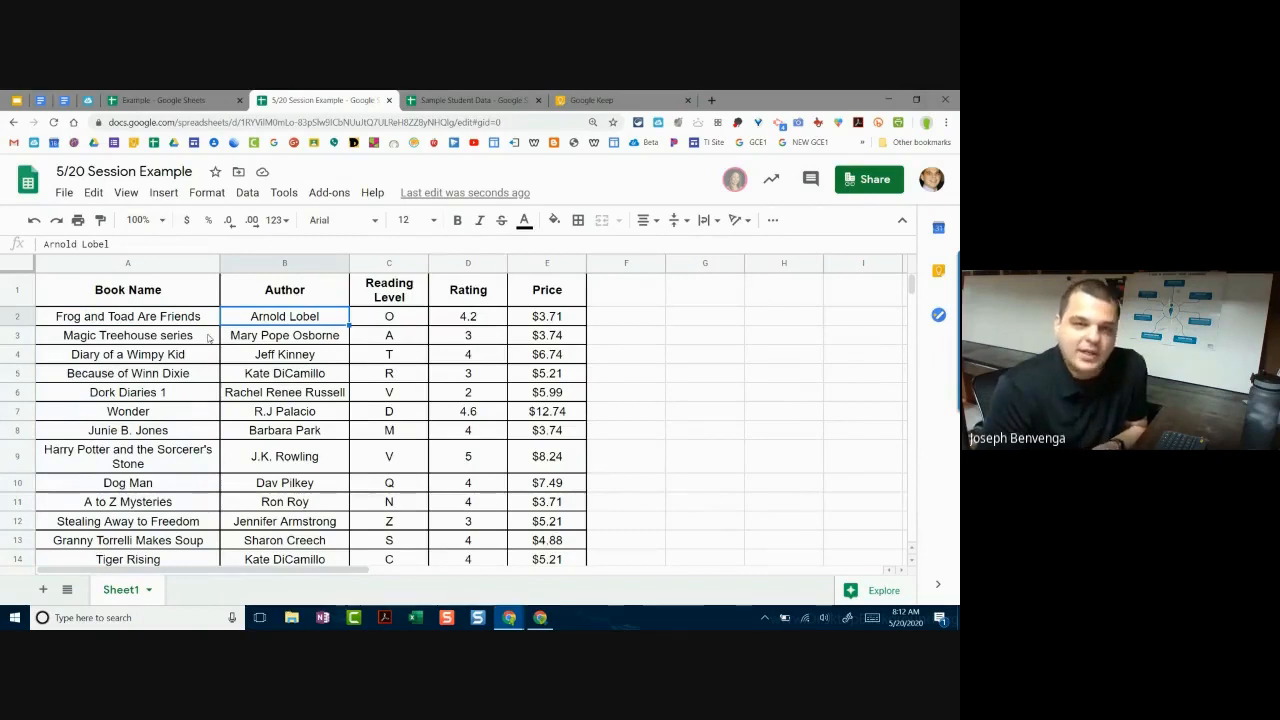
# Step: Freeze row 1 so the Book Name through Price headers stay at the top
pyautogui.click(20, 293)
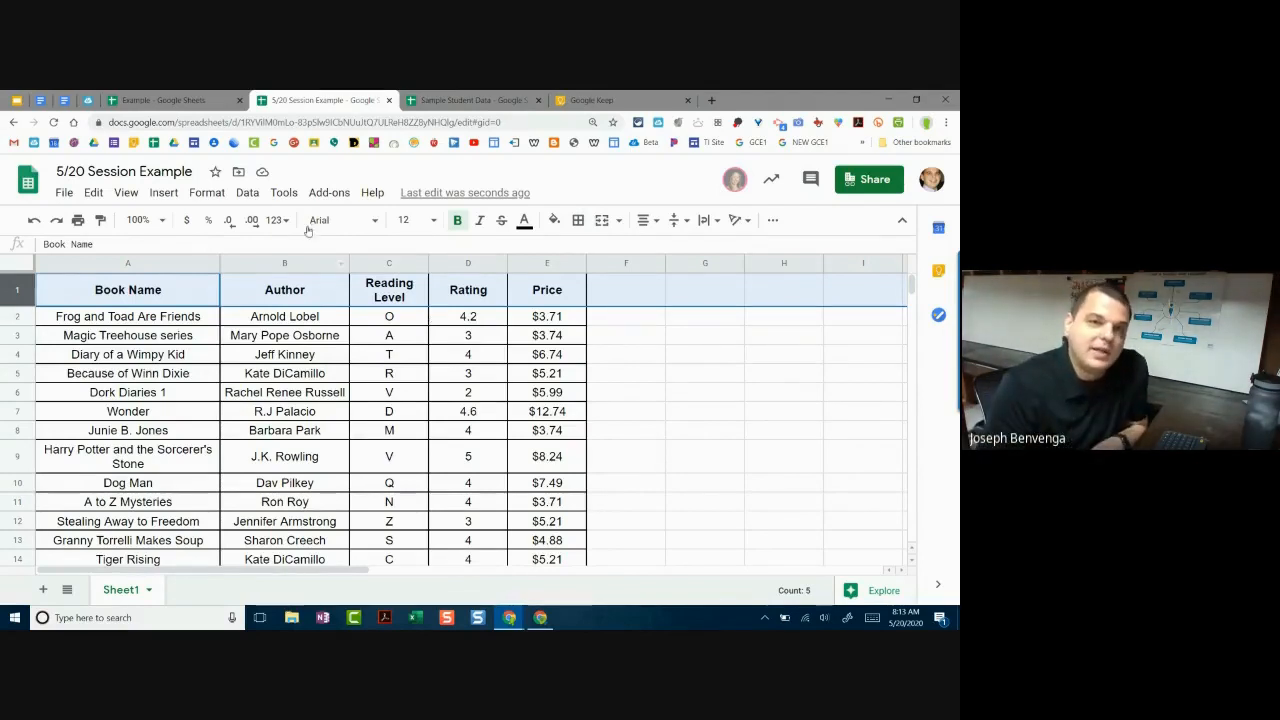
pyautogui.click(123, 194)
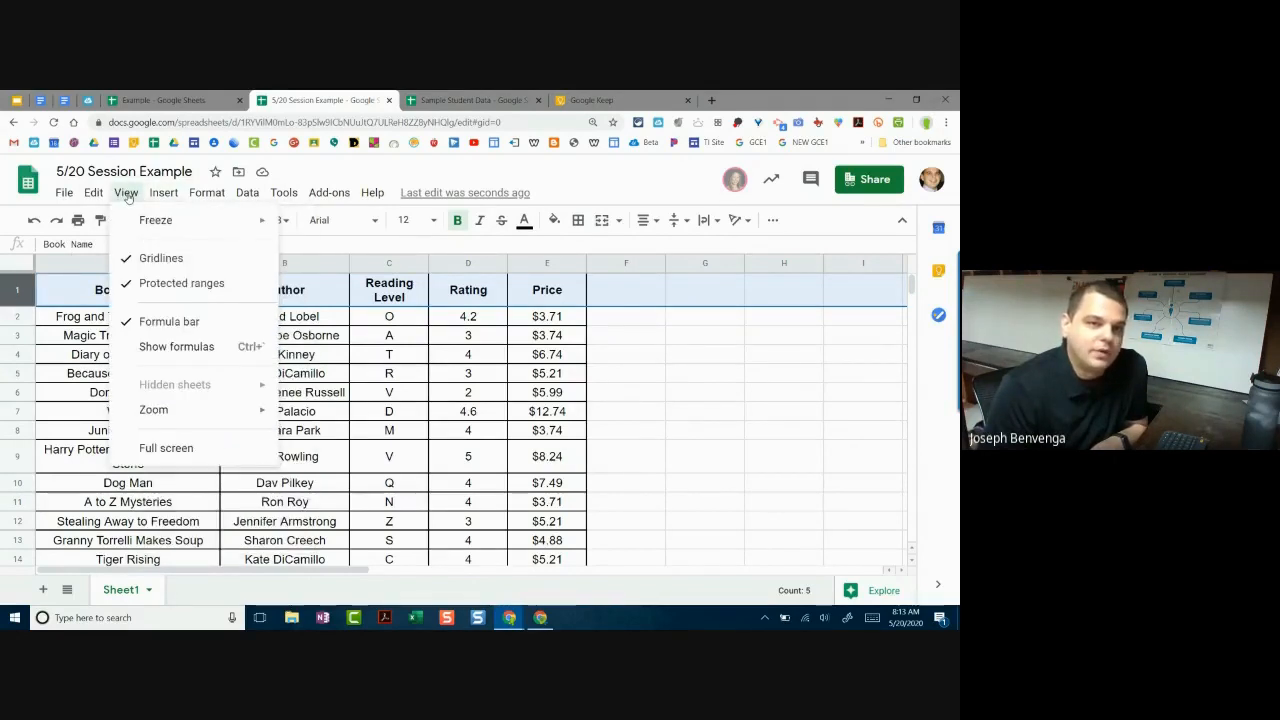
pyautogui.moveTo(136, 218)
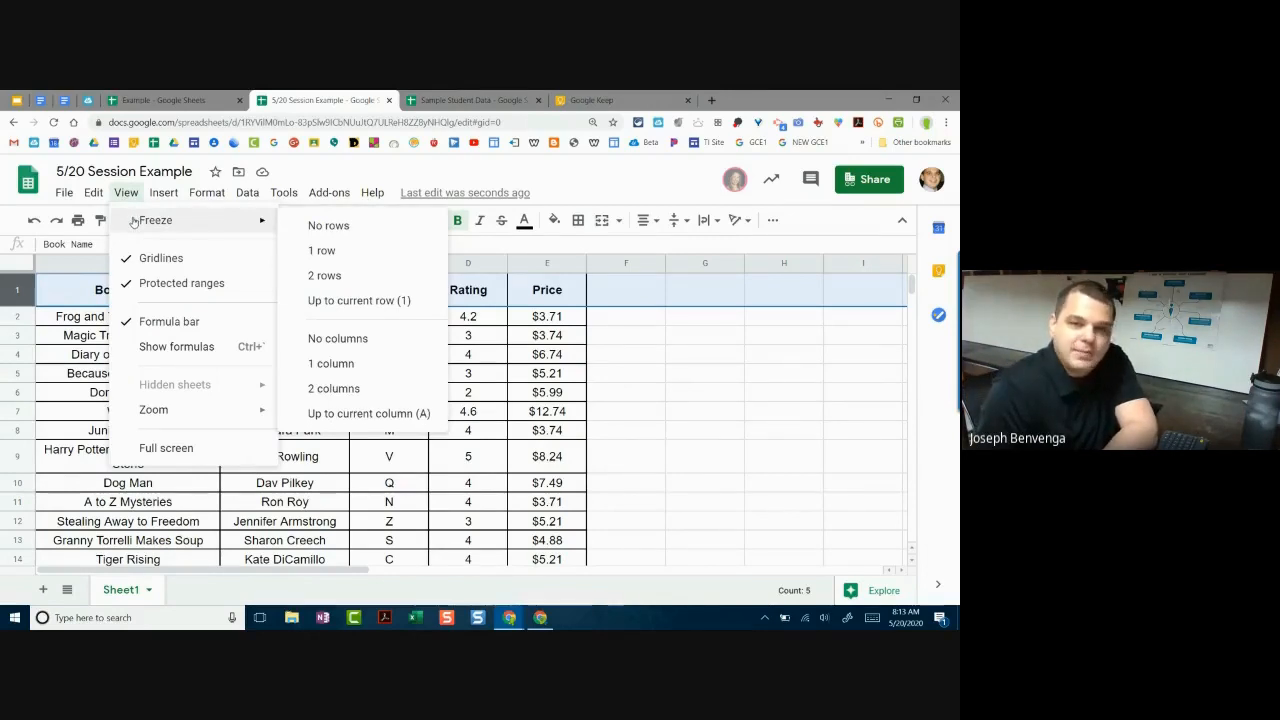
pyautogui.click(336, 254)
pyautogui.click(307, 344)
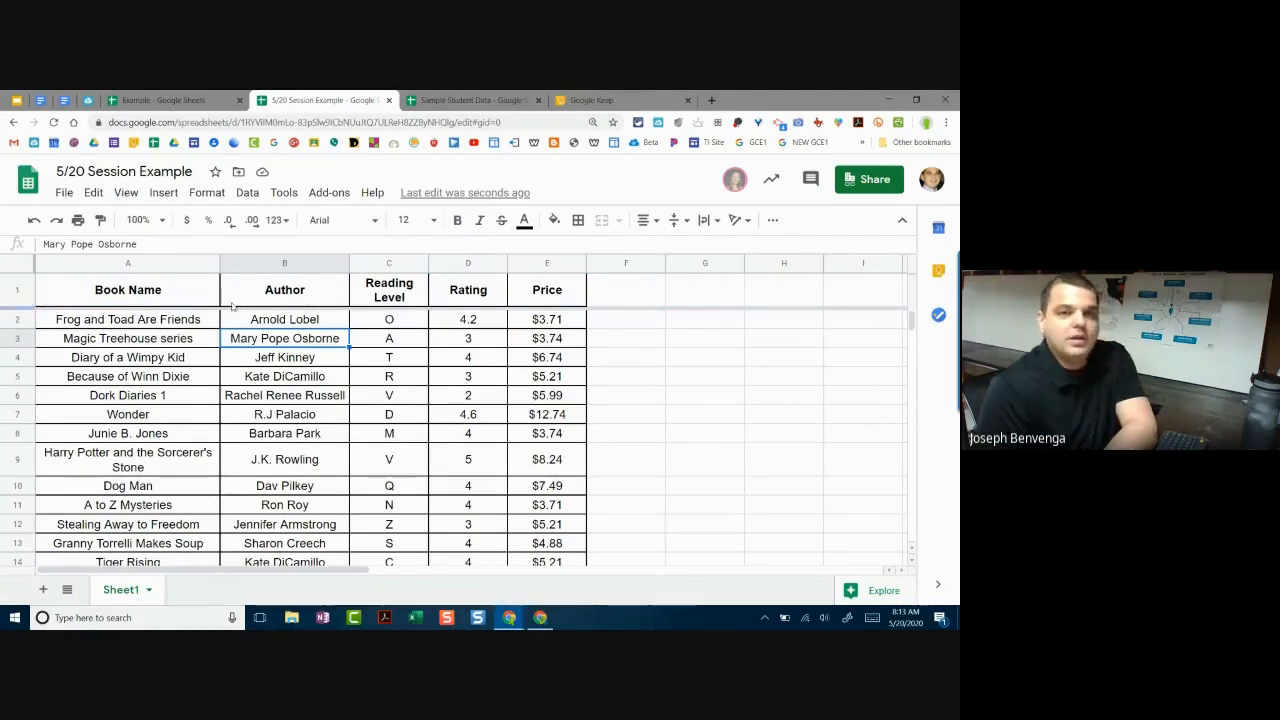
# Step: Select the entire sheet and show the More toolbar tools with Create a filter
pyautogui.click(163, 299)
pyautogui.click(246, 299)
pyautogui.click(175, 298)
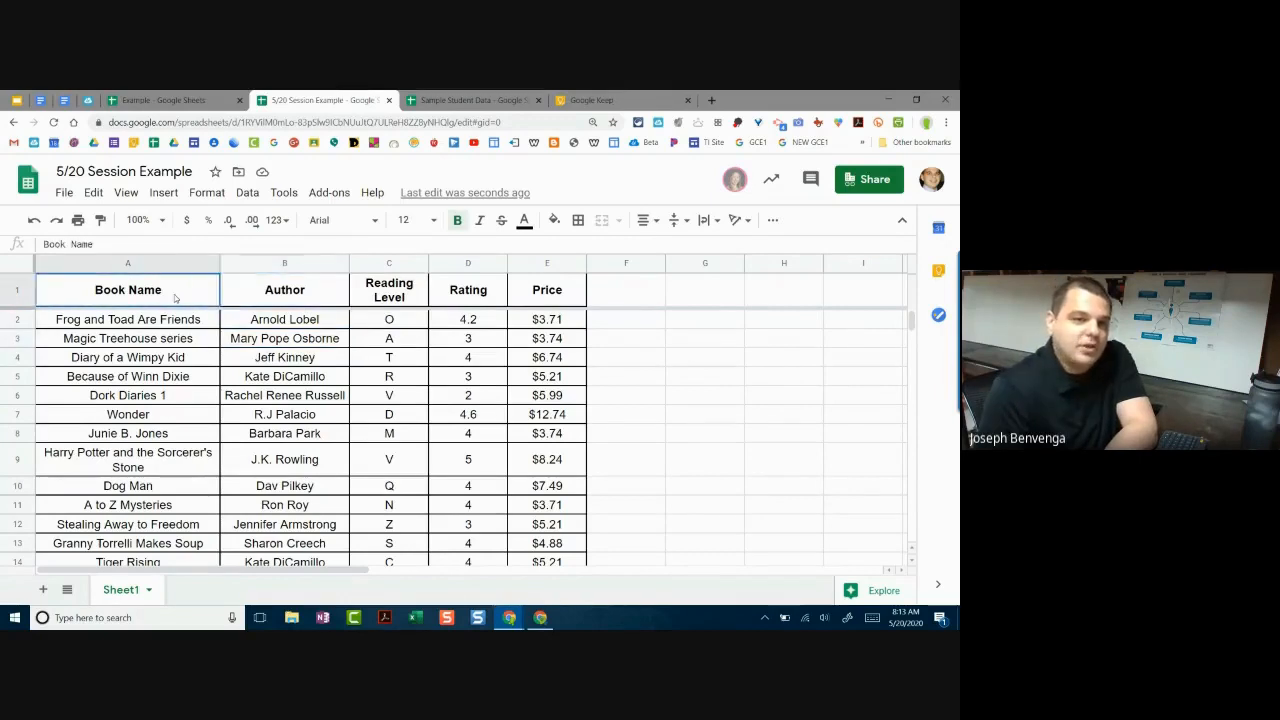
pyautogui.click(345, 299)
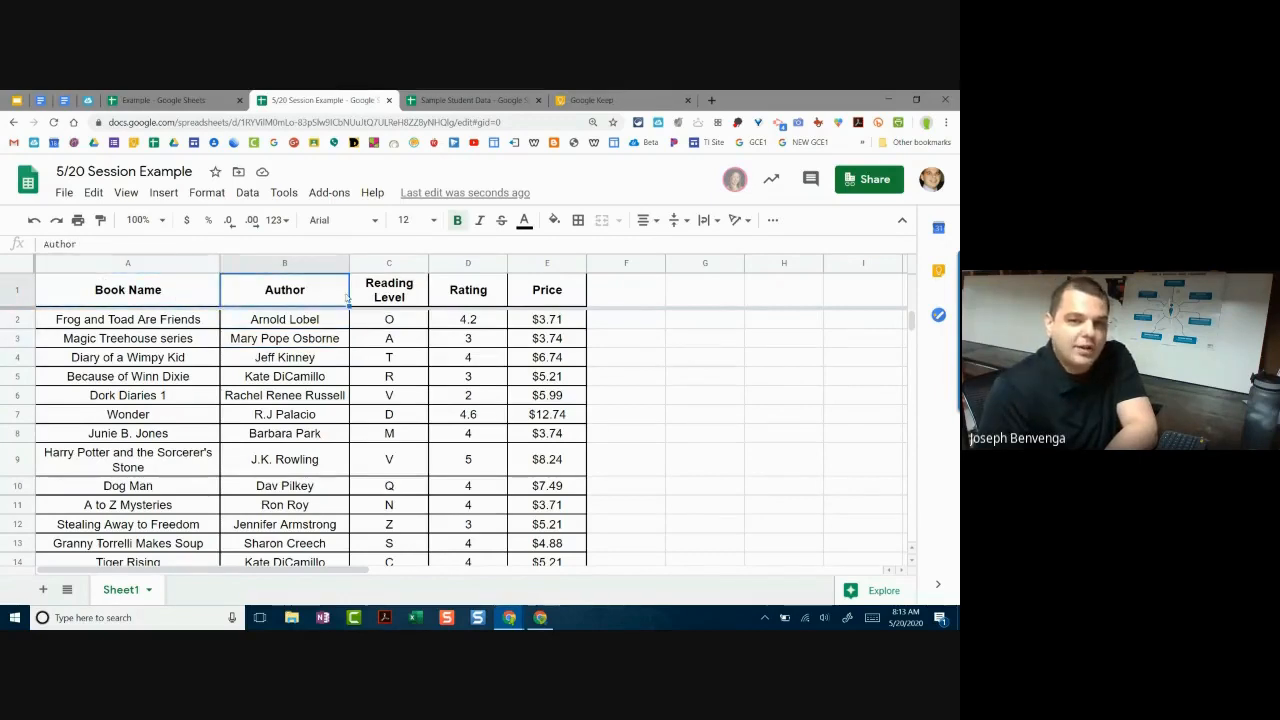
pyautogui.click(172, 303)
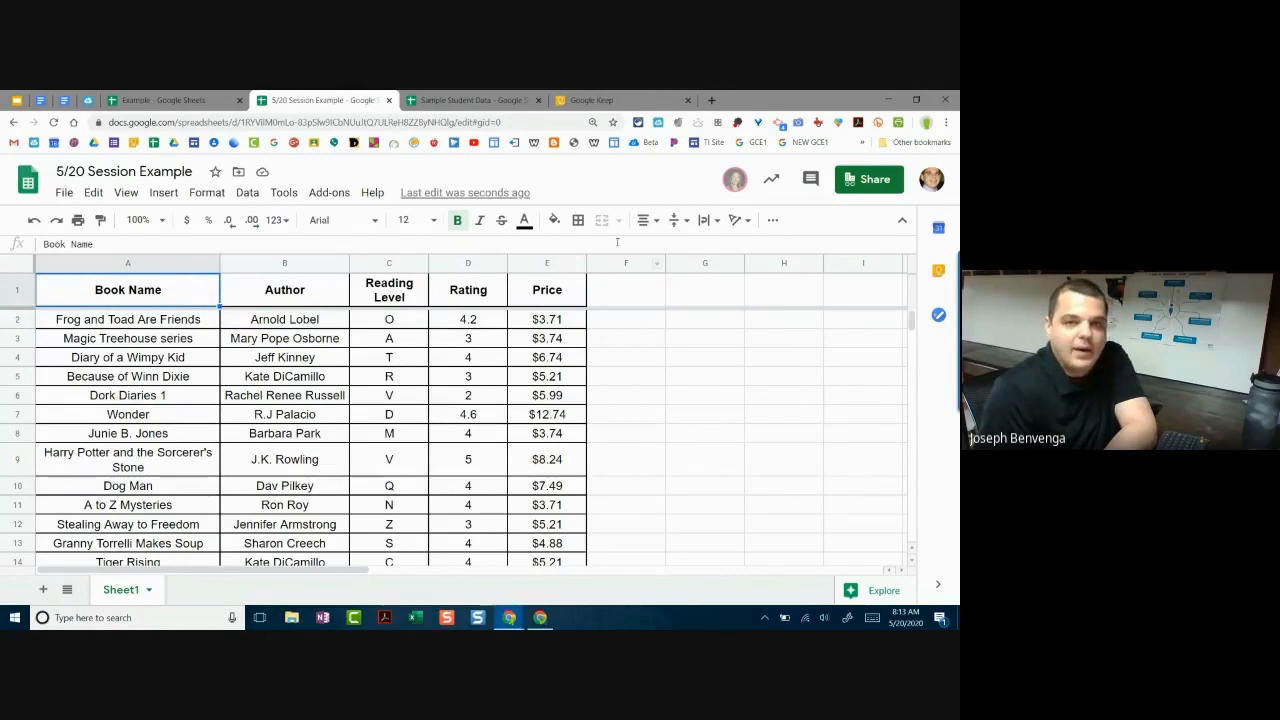
pyautogui.click(772, 221)
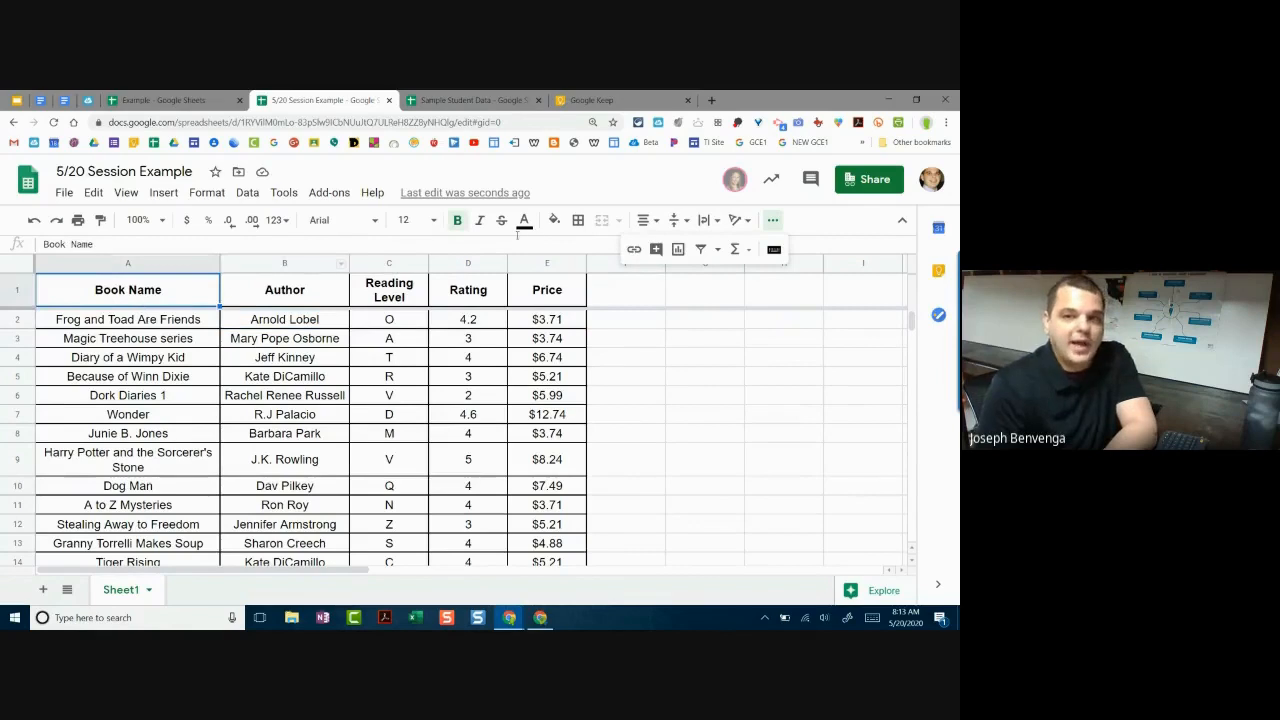
pyautogui.click(772, 221)
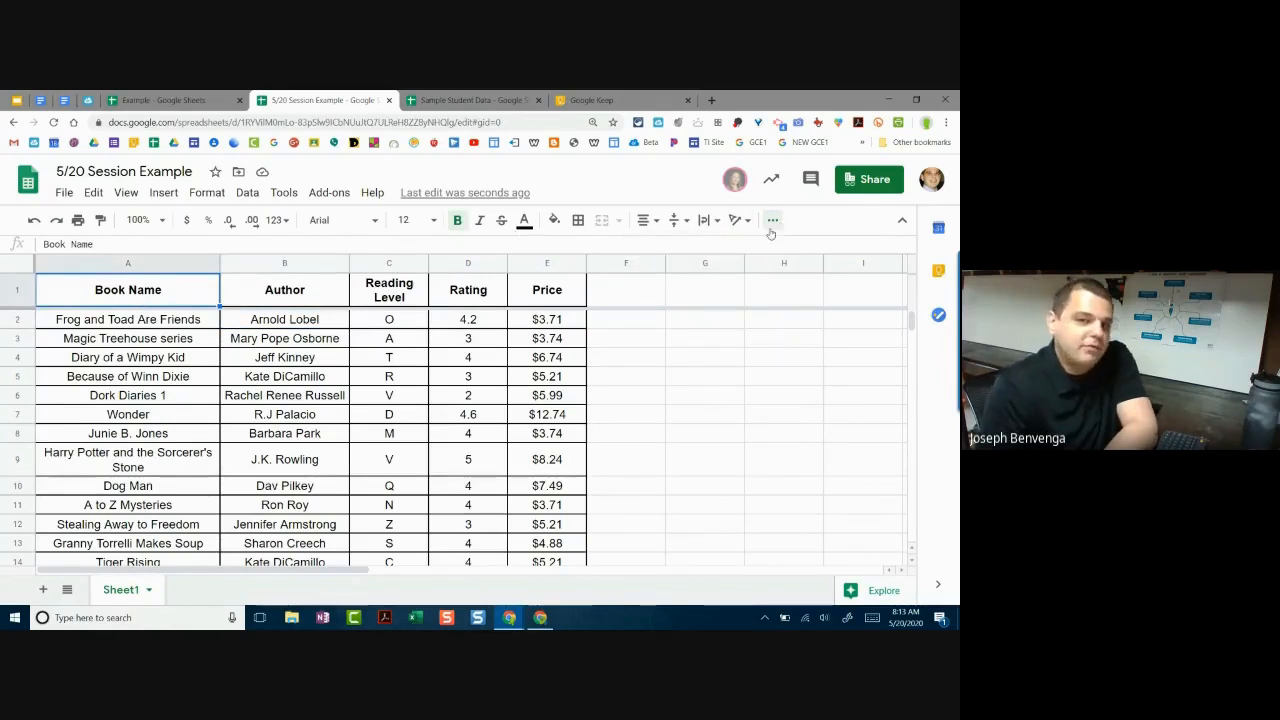
pyautogui.click(166, 361)
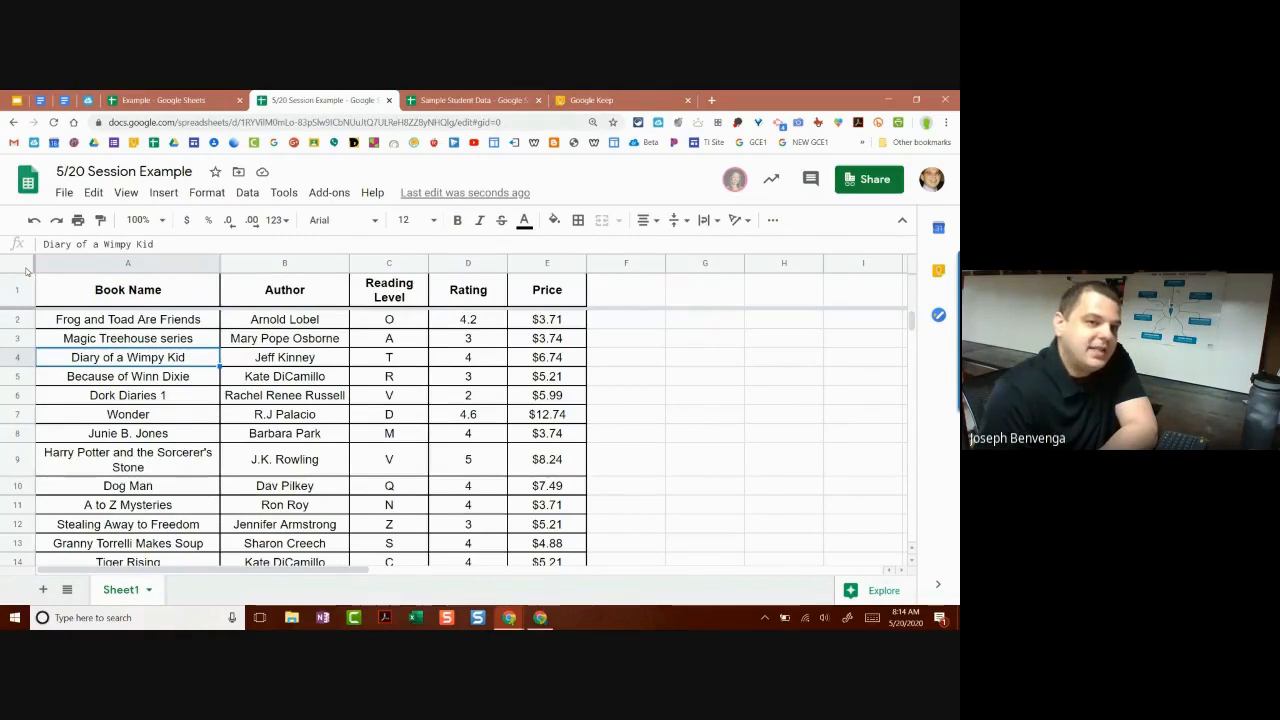
pyautogui.click(26, 268)
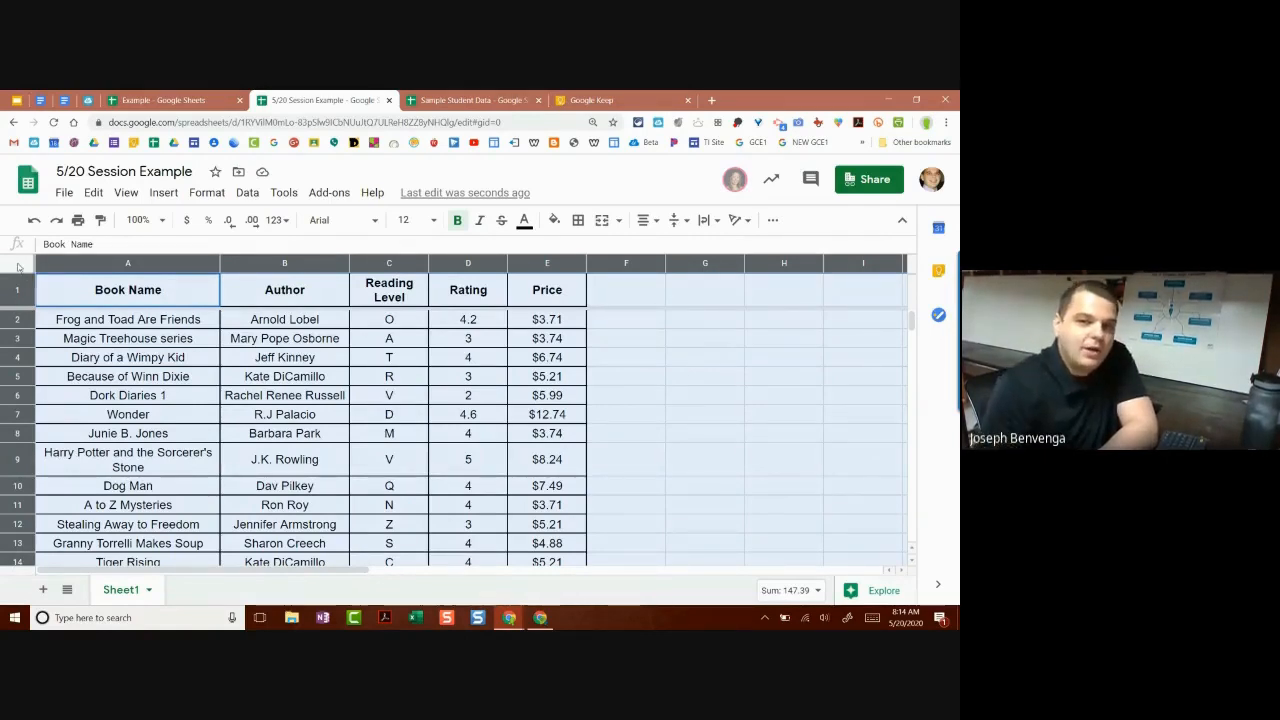
pyautogui.click(772, 222)
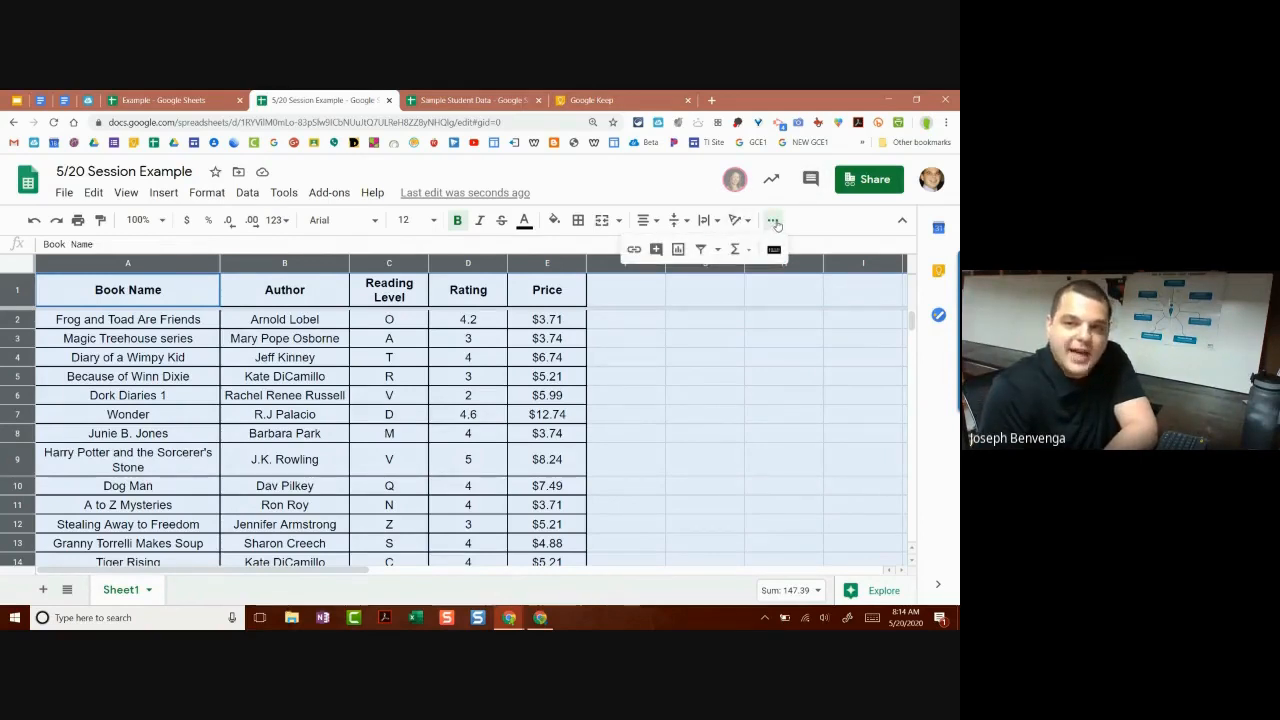
# Step: Turn on a filter for the whole book list, covering the Book Name through Price headers
pyautogui.click(700, 249)
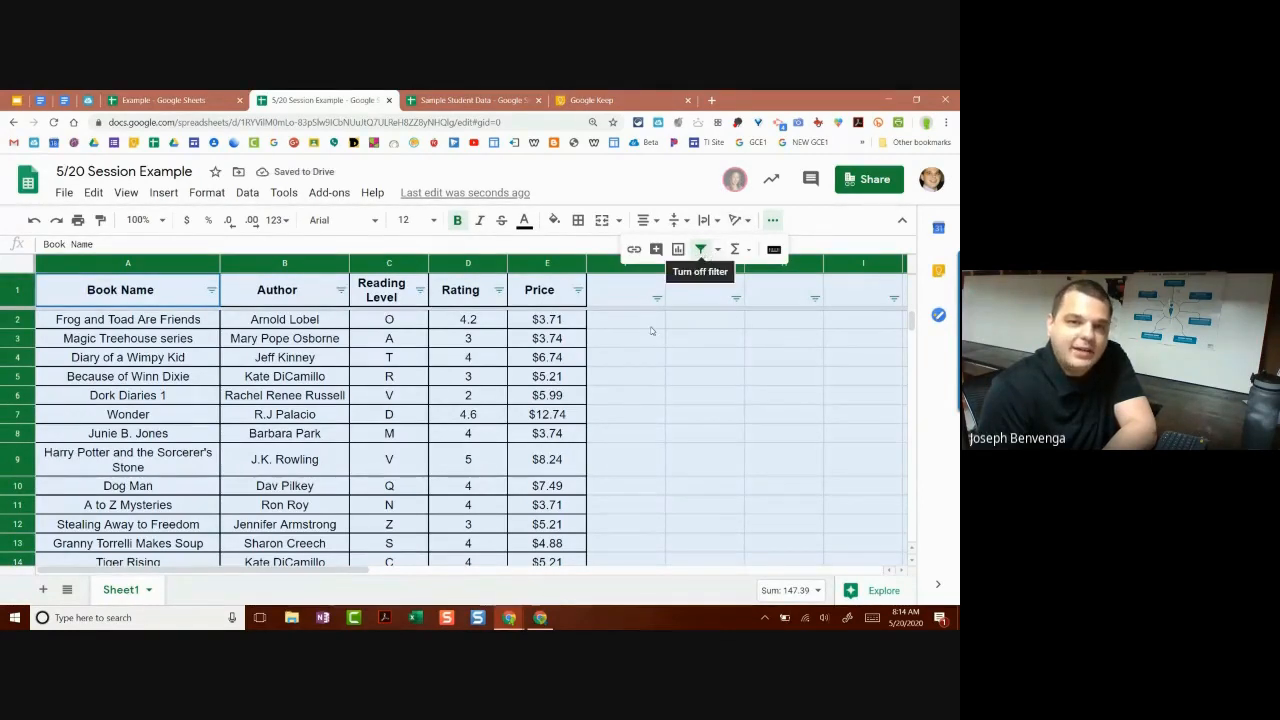
pyautogui.click(630, 357)
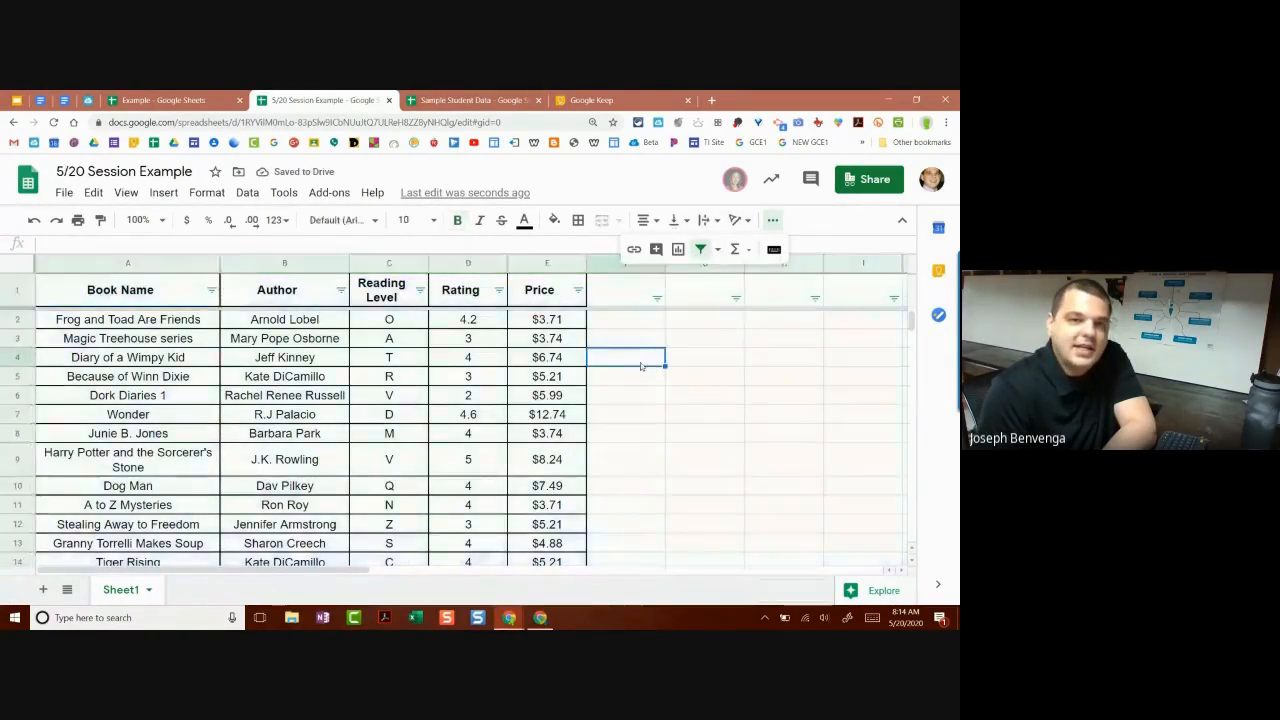
pyautogui.click(113, 299)
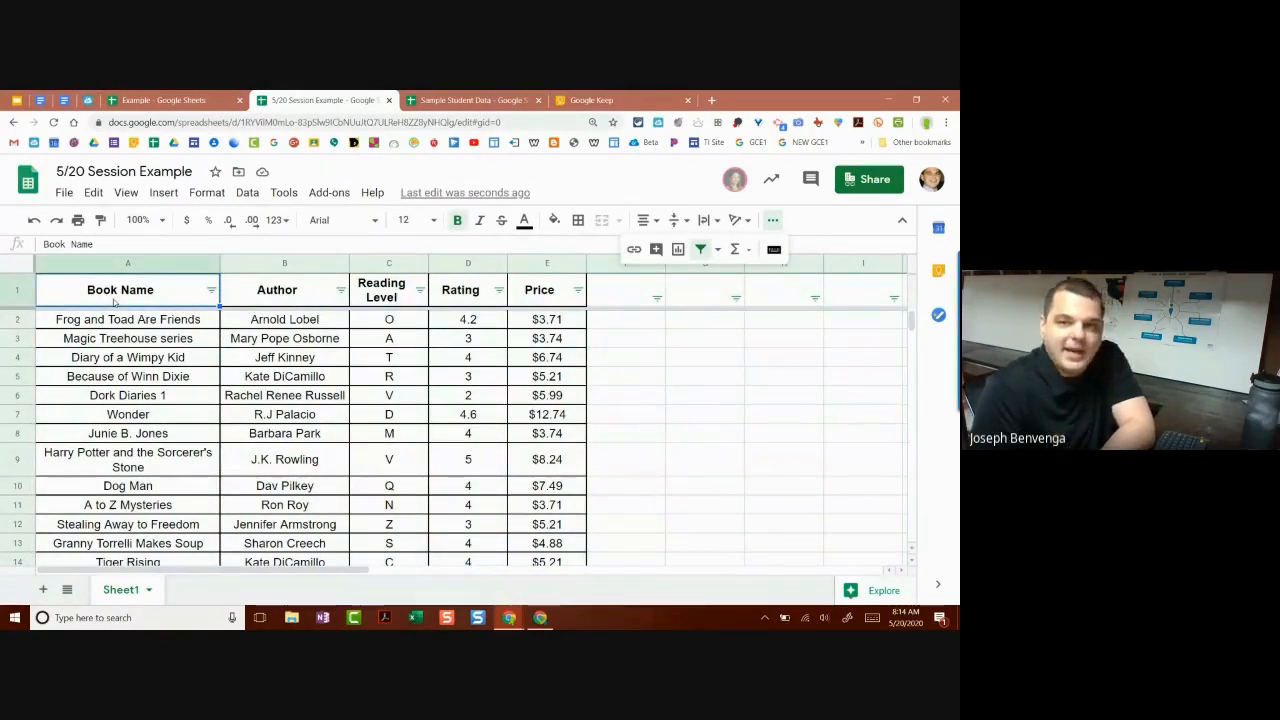
pyautogui.click(268, 297)
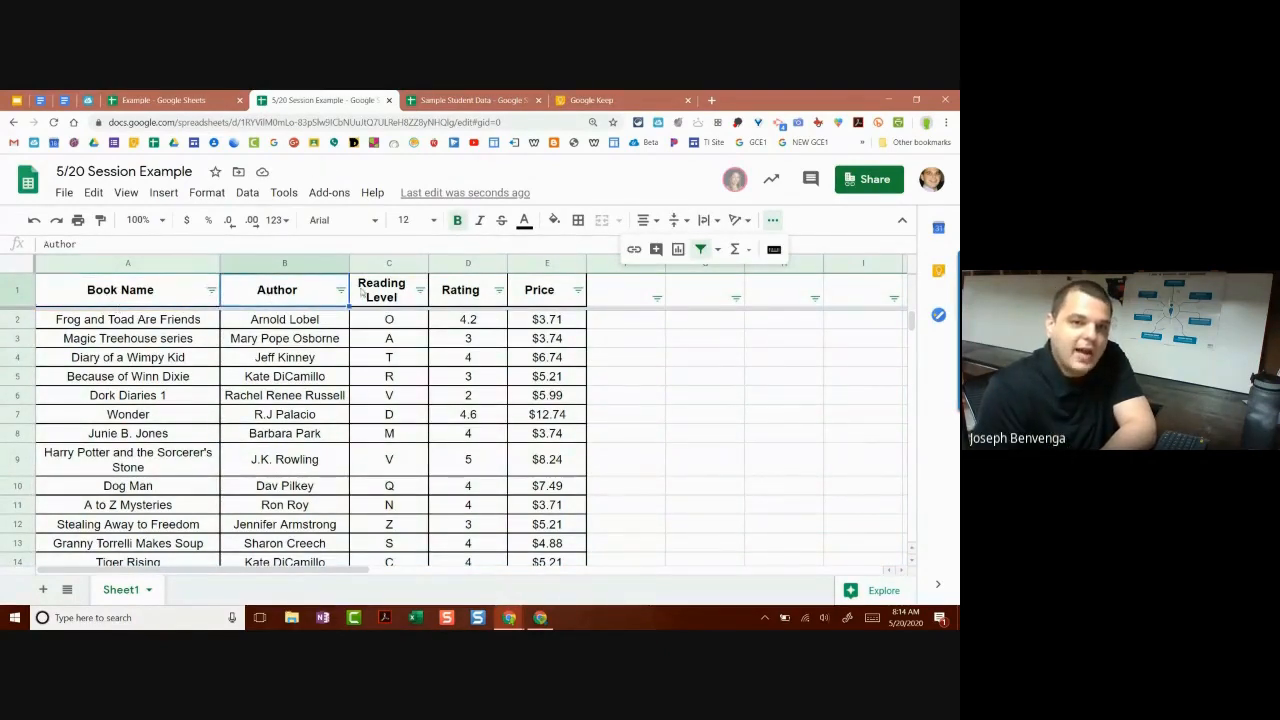
pyautogui.click(366, 292)
pyautogui.click(455, 290)
pyautogui.click(521, 288)
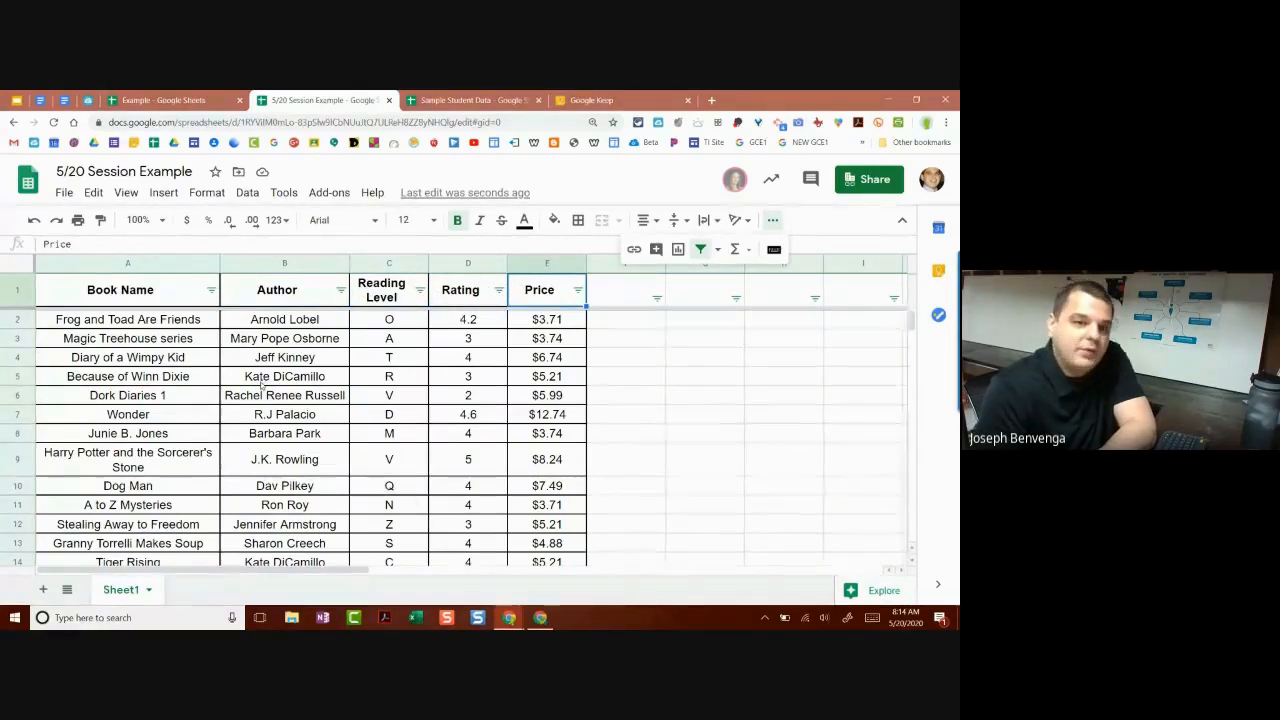
pyautogui.scroll(-2, 265, 361)
pyautogui.scroll(3, 264, 361)
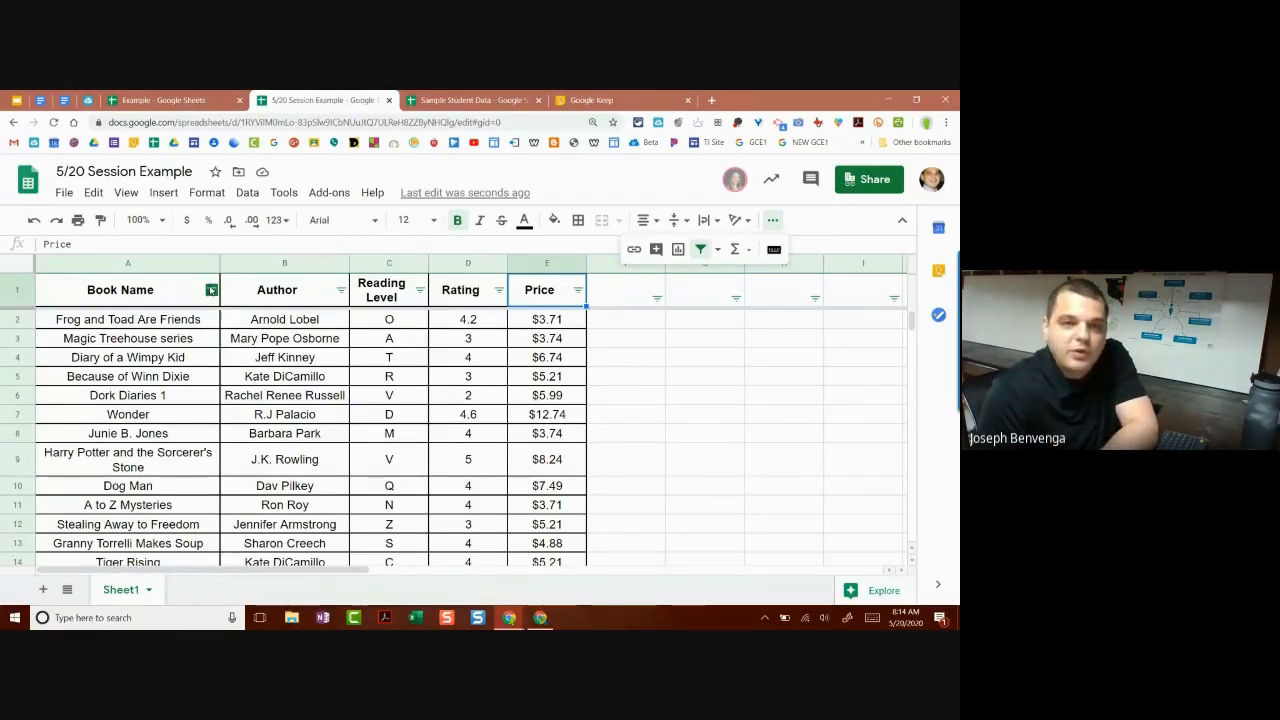
pyautogui.click(211, 290)
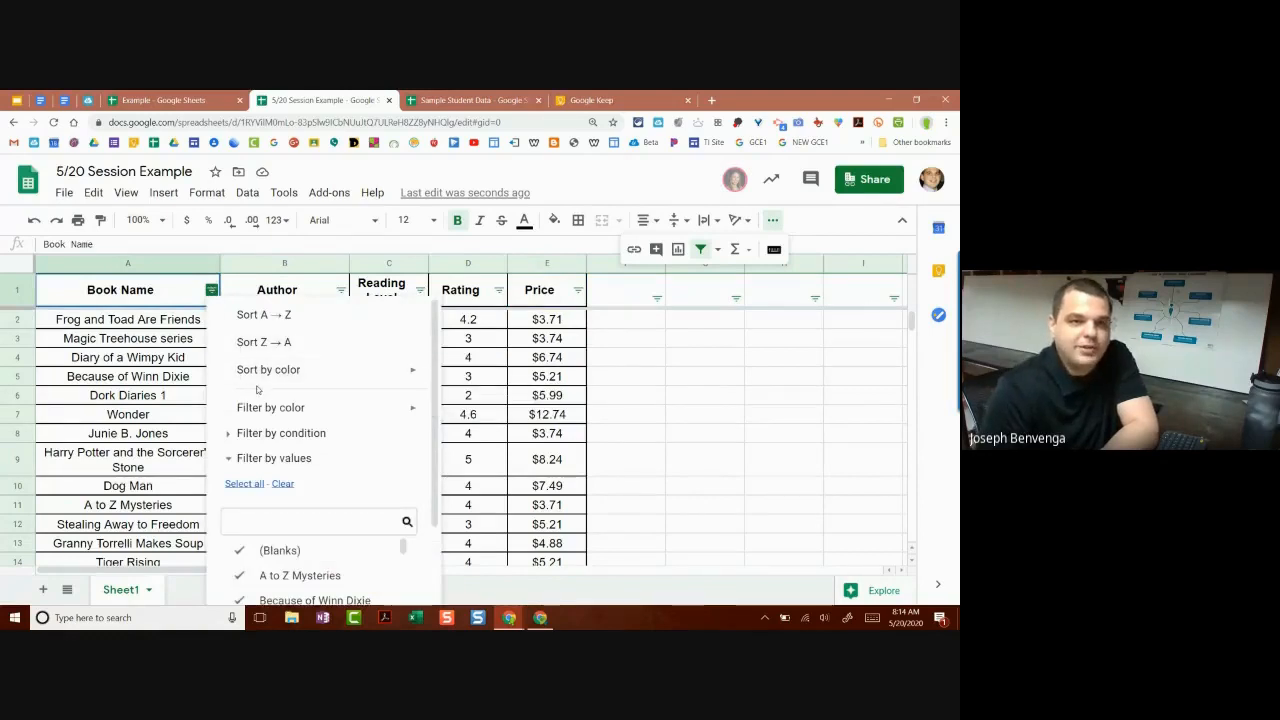
pyautogui.click(148, 290)
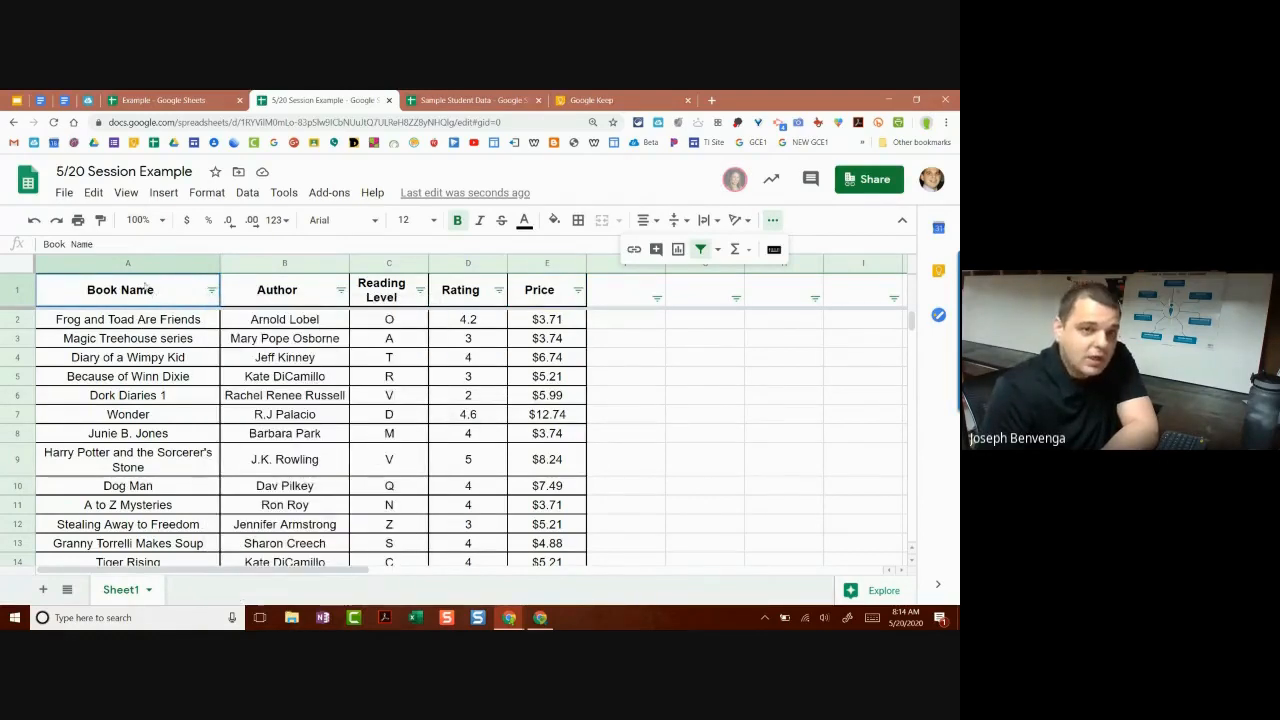
pyautogui.click(211, 290)
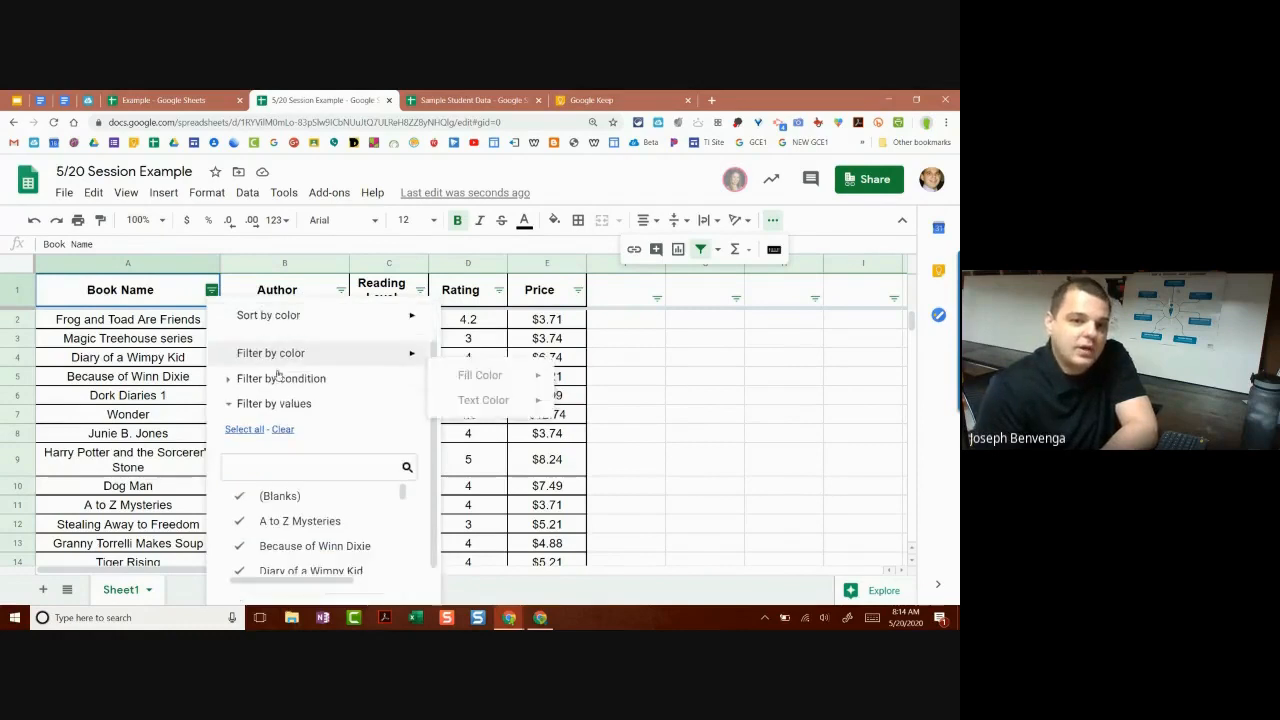
pyautogui.scroll(-1, 285, 377)
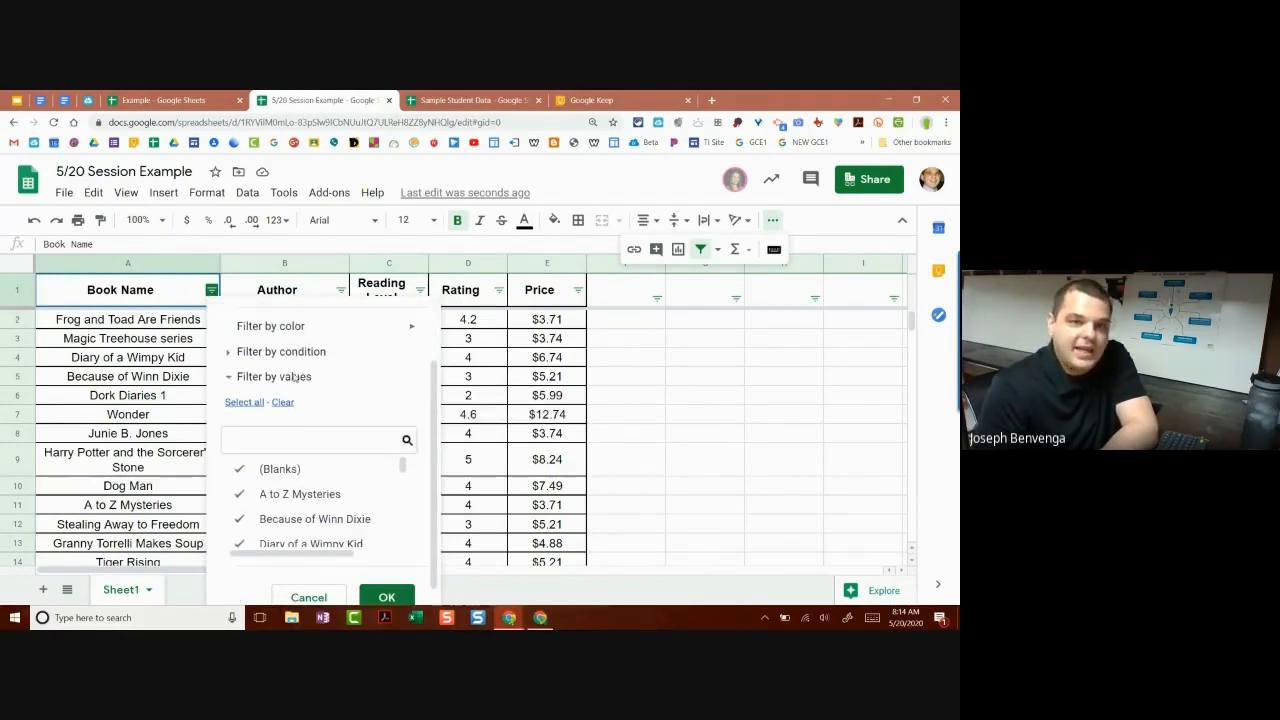
pyautogui.scroll(1, 295, 377)
pyautogui.click(290, 314)
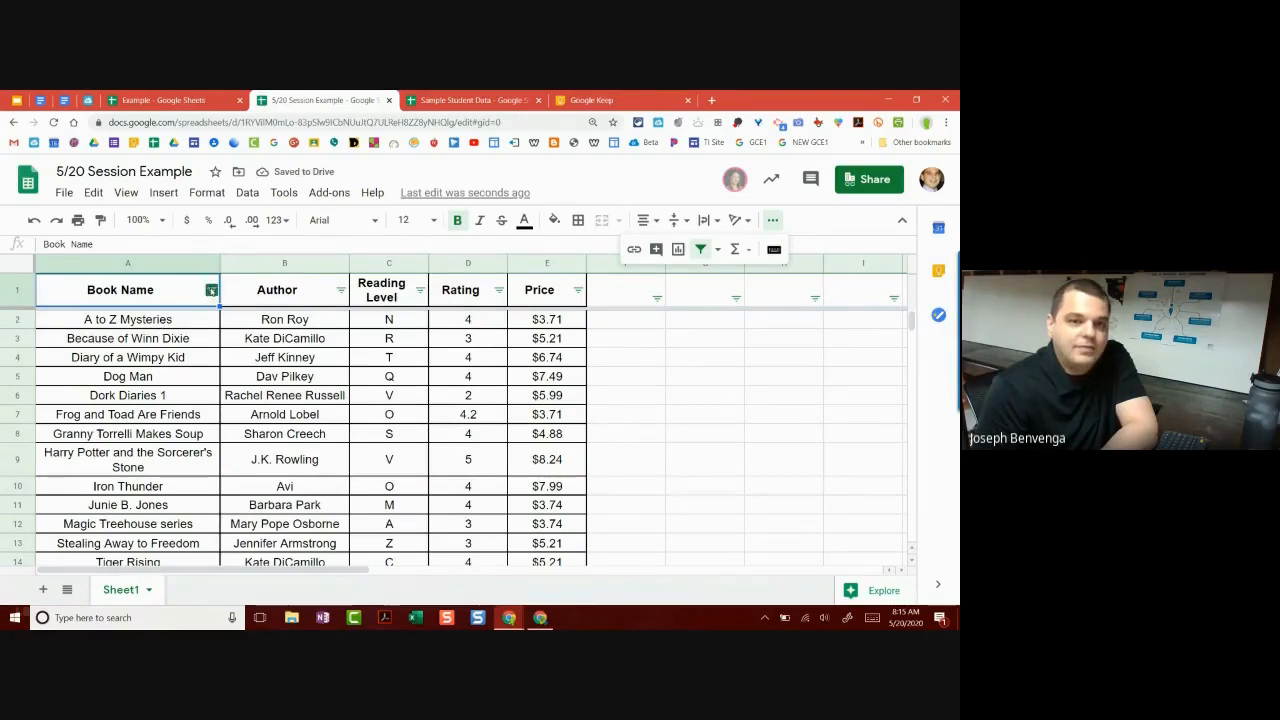
pyautogui.click(211, 291)
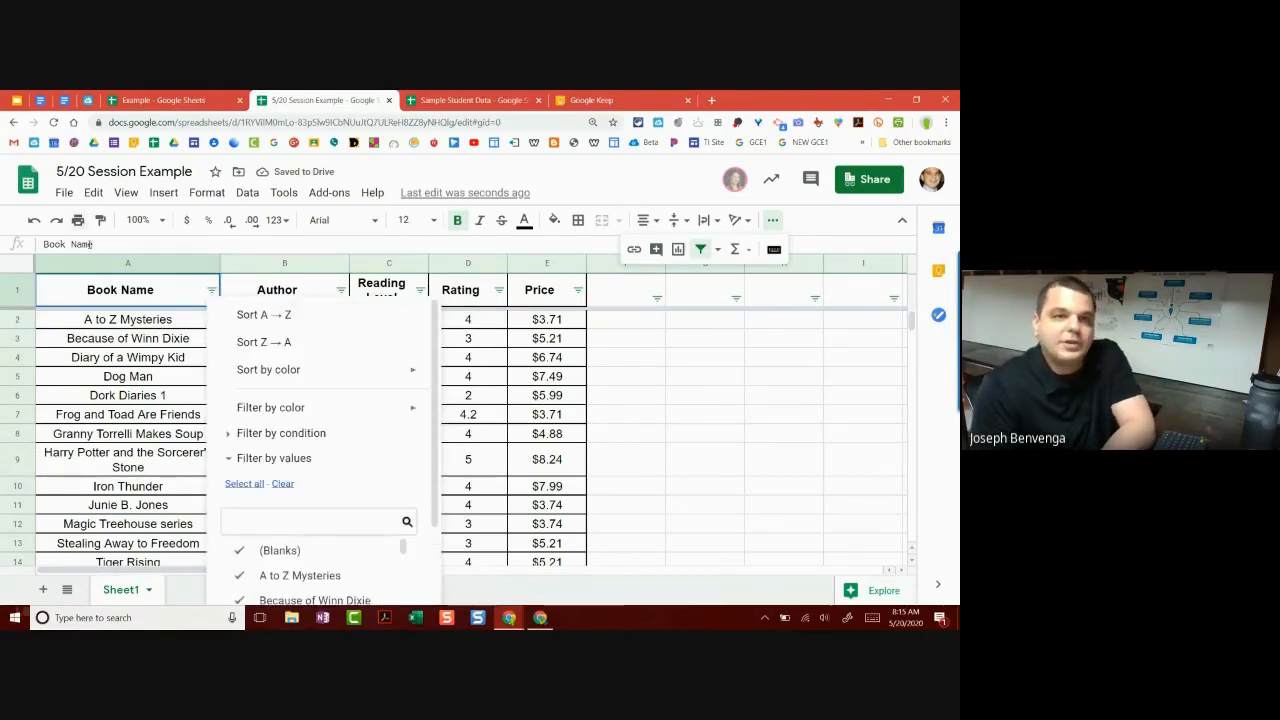
pyautogui.click(35, 221)
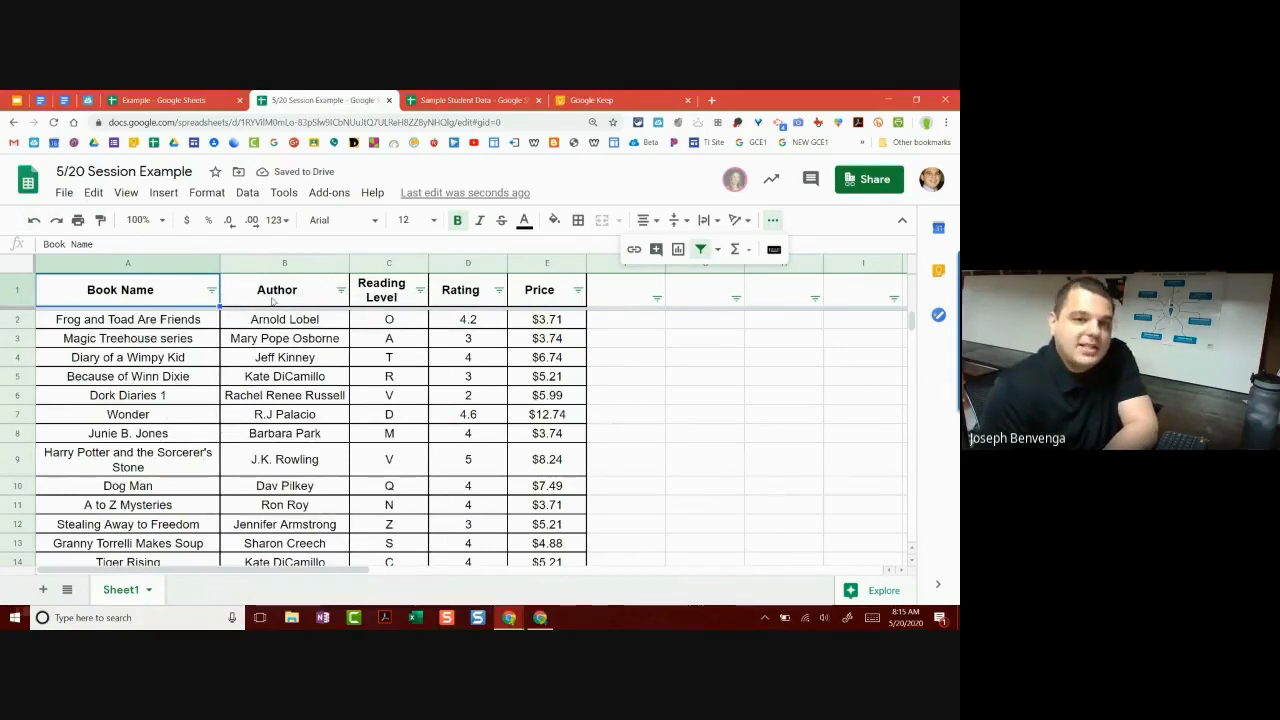
pyautogui.click(419, 290)
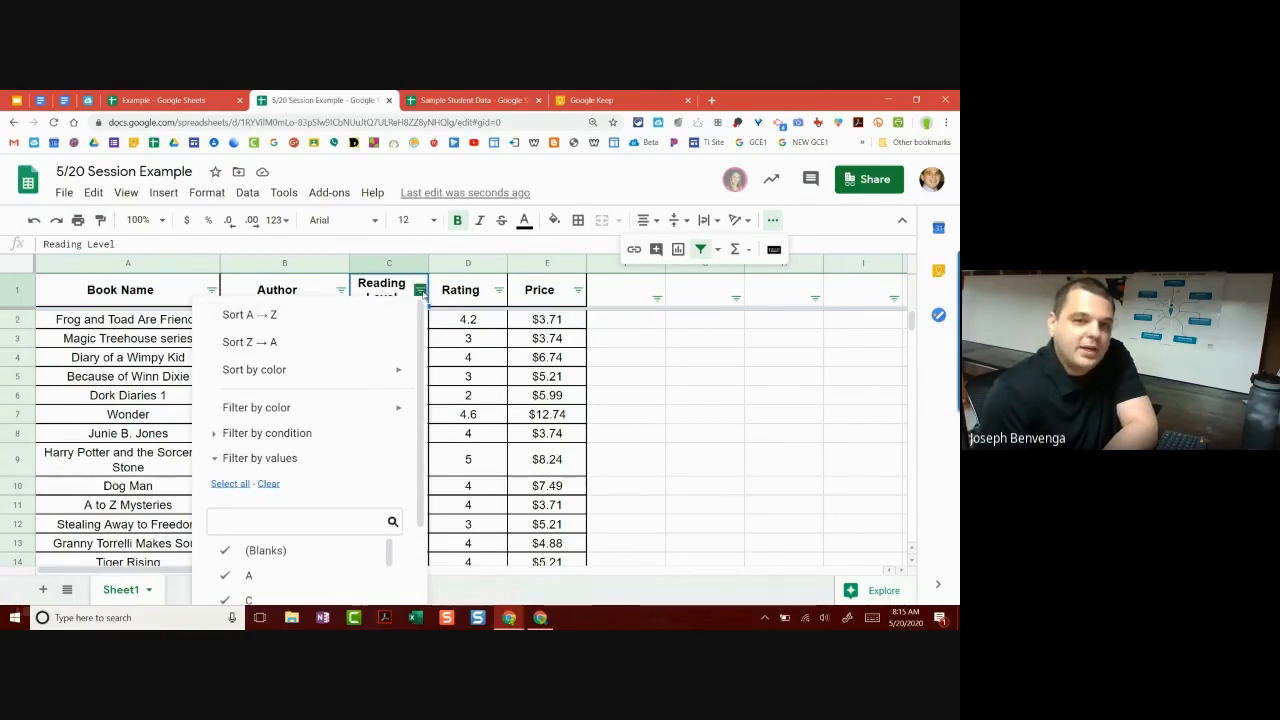
pyautogui.click(582, 400)
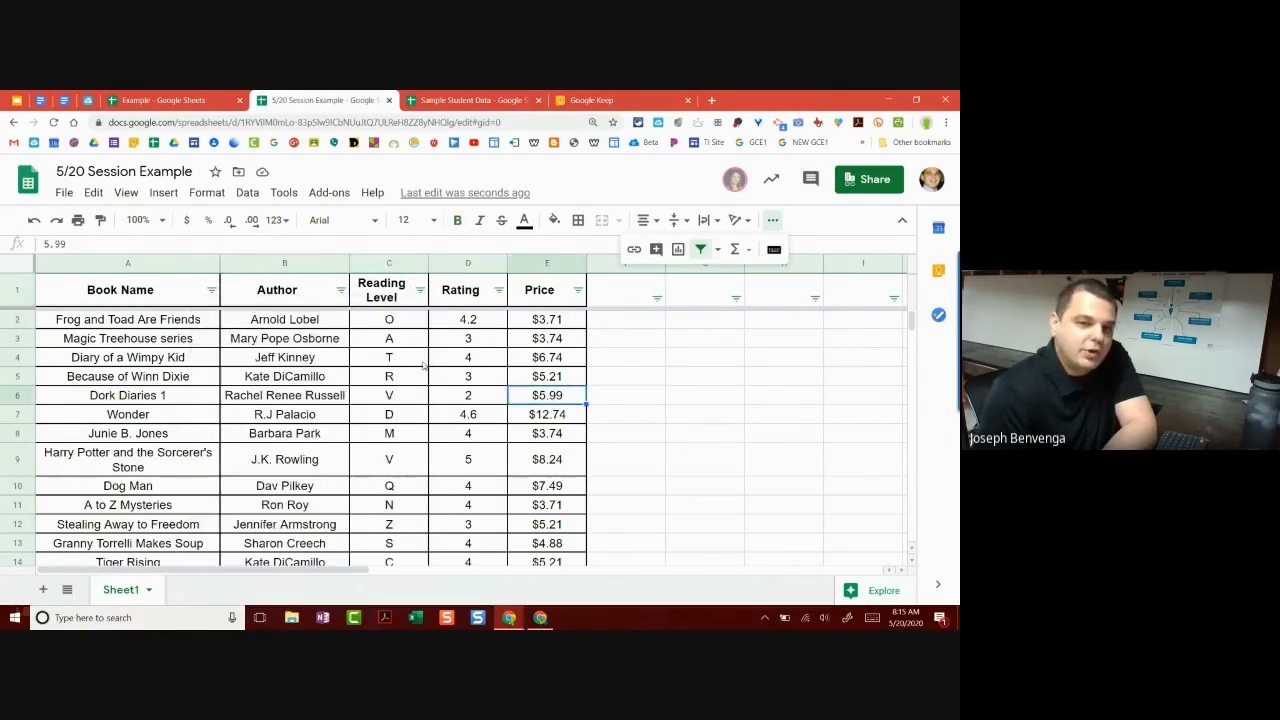
pyautogui.scroll(-2, 424, 366)
pyautogui.scroll(1, 428, 370)
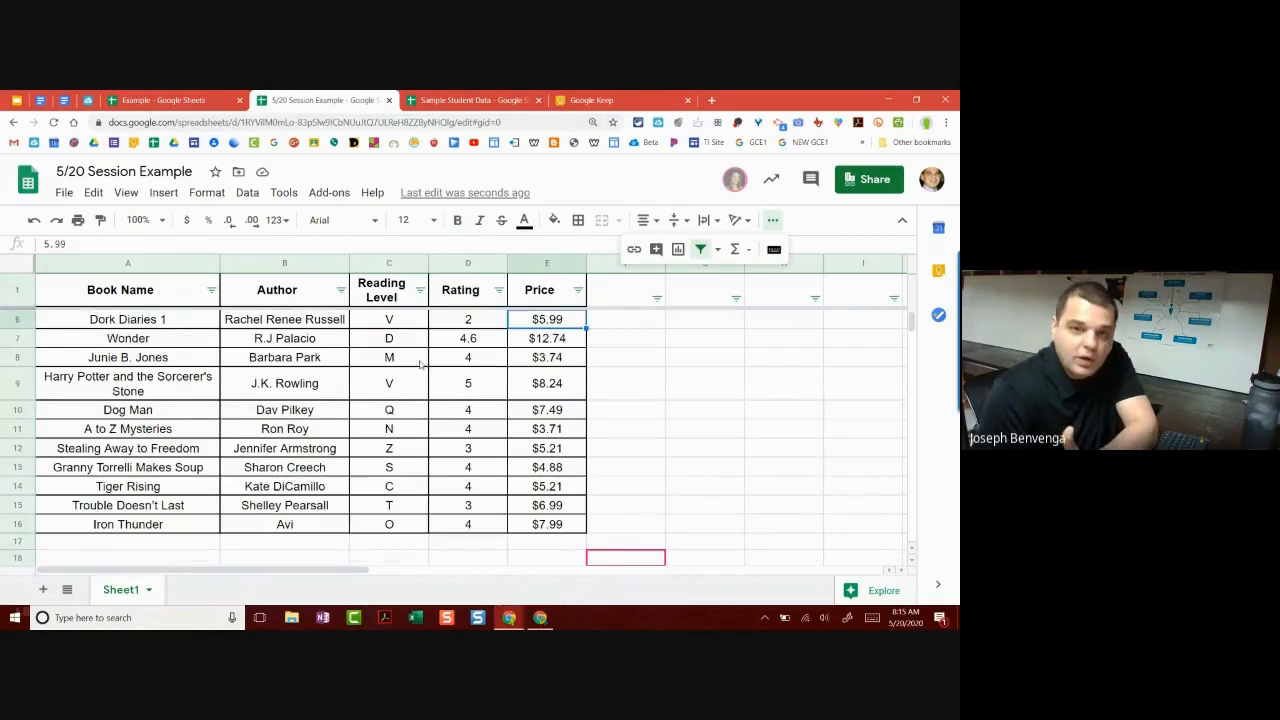
pyautogui.scroll(2, 421, 365)
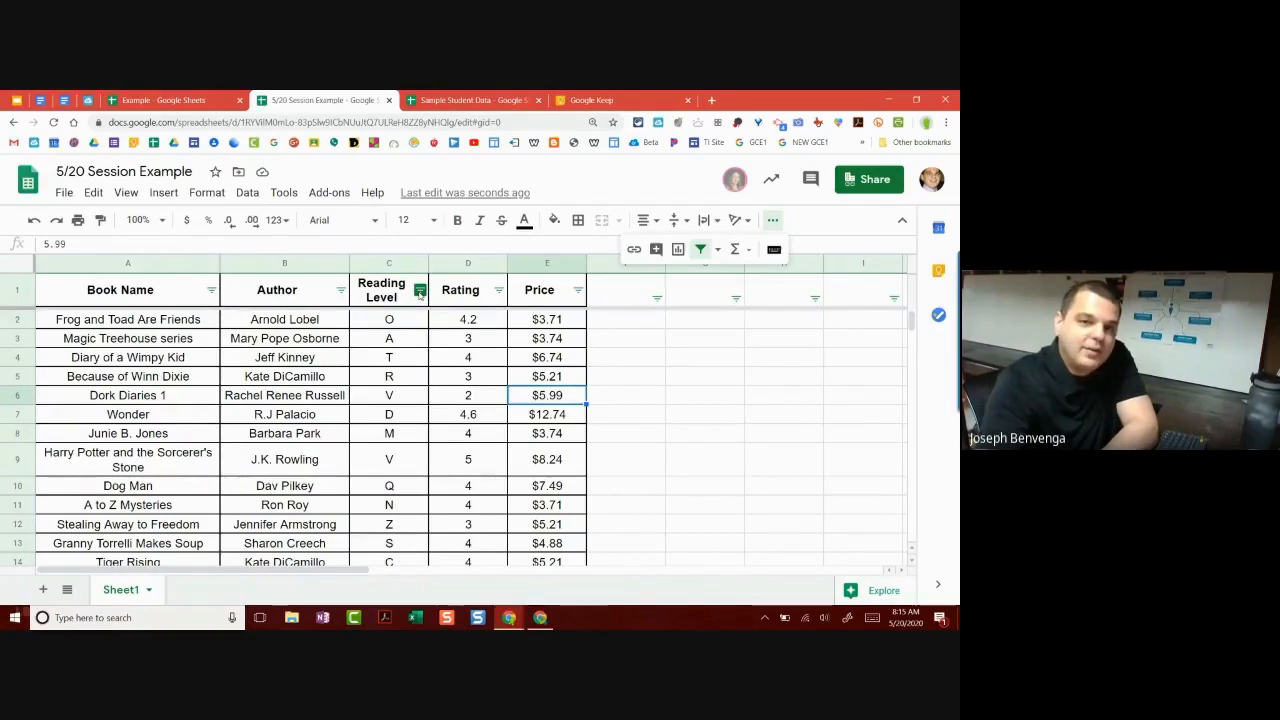
# Step: Filter the Reading Level column to exclude levels A, C, N, O and Q
pyautogui.click(420, 290)
pyautogui.scroll(-2, 405, 326)
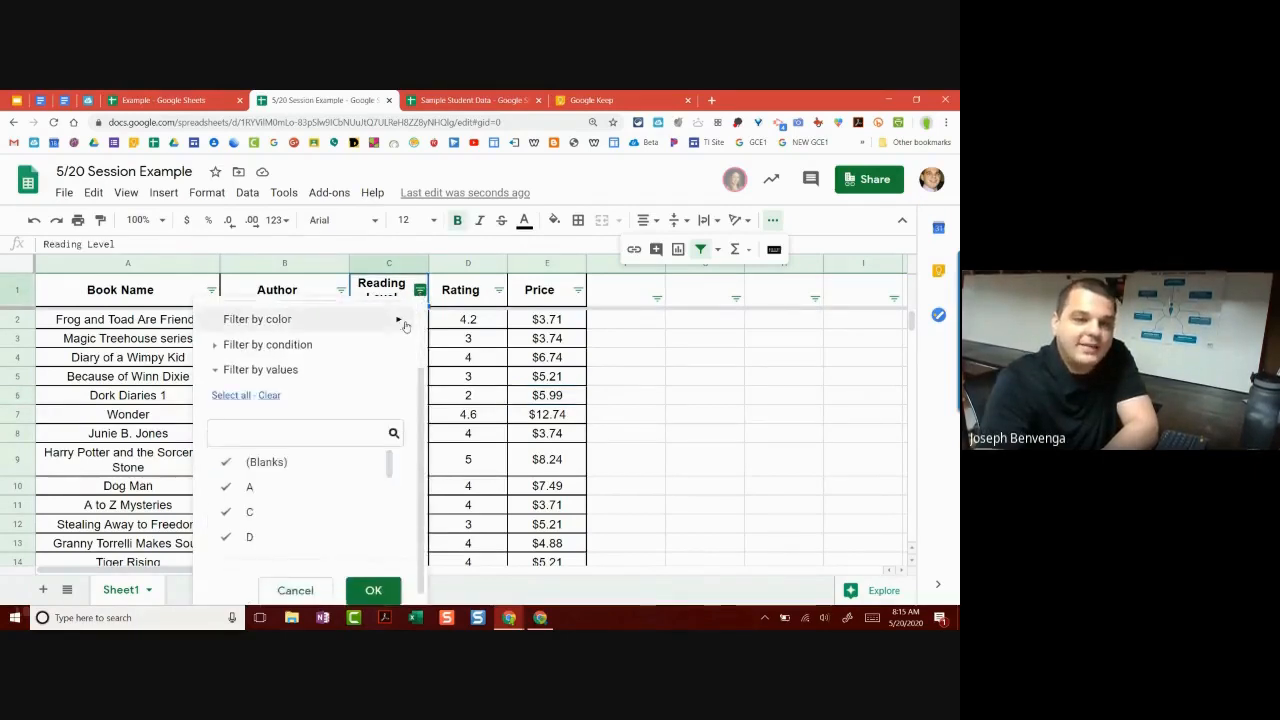
pyautogui.scroll(-5, 324, 478)
pyautogui.scroll(6, 324, 478)
pyautogui.scroll(-2, 324, 476)
pyautogui.scroll(2, 279, 453)
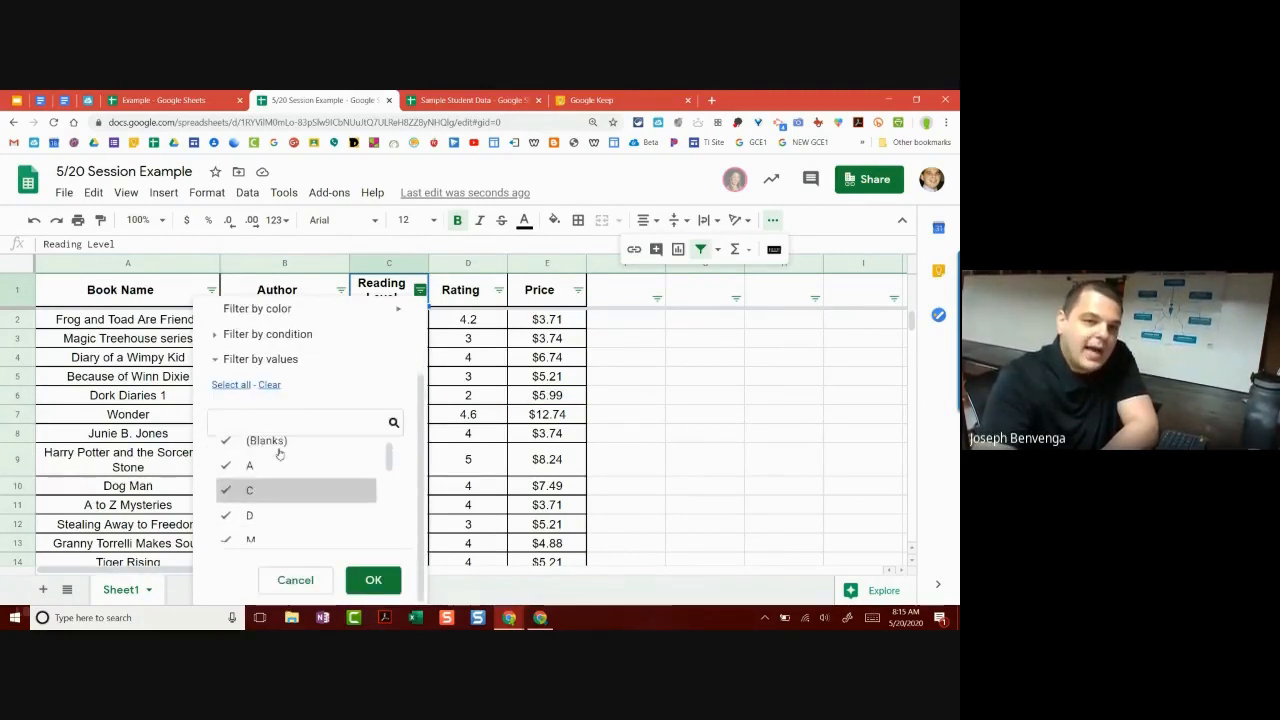
pyautogui.scroll(-1, 266, 455)
pyautogui.scroll(-1, 266, 455)
pyautogui.scroll(2, 258, 467)
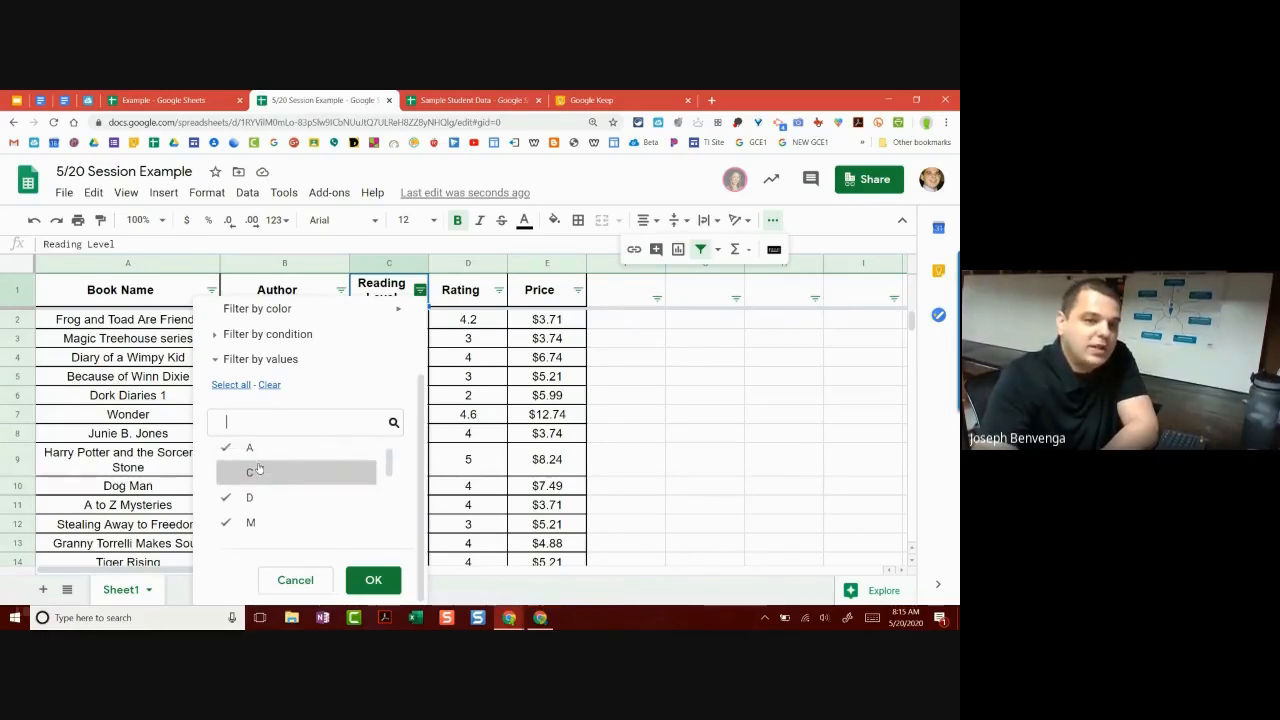
pyautogui.scroll(-3, 258, 467)
pyautogui.click(251, 525)
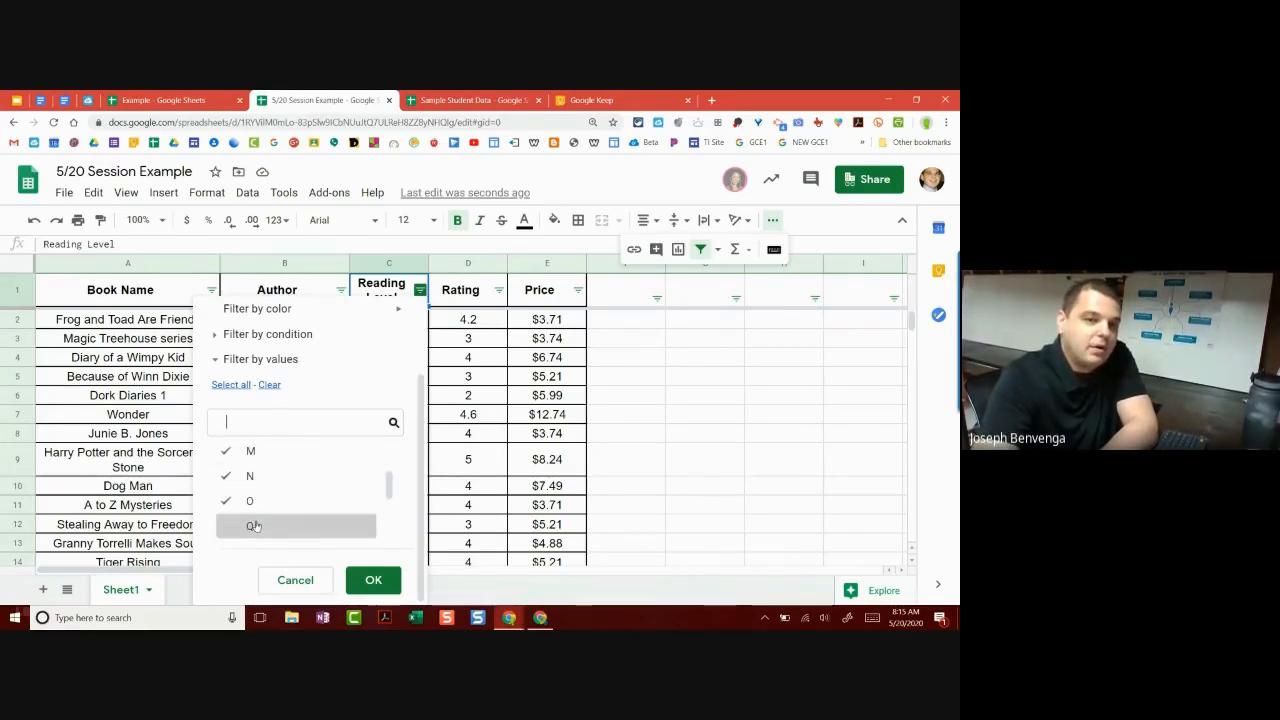
pyautogui.click(251, 501)
pyautogui.scroll(-2, 258, 478)
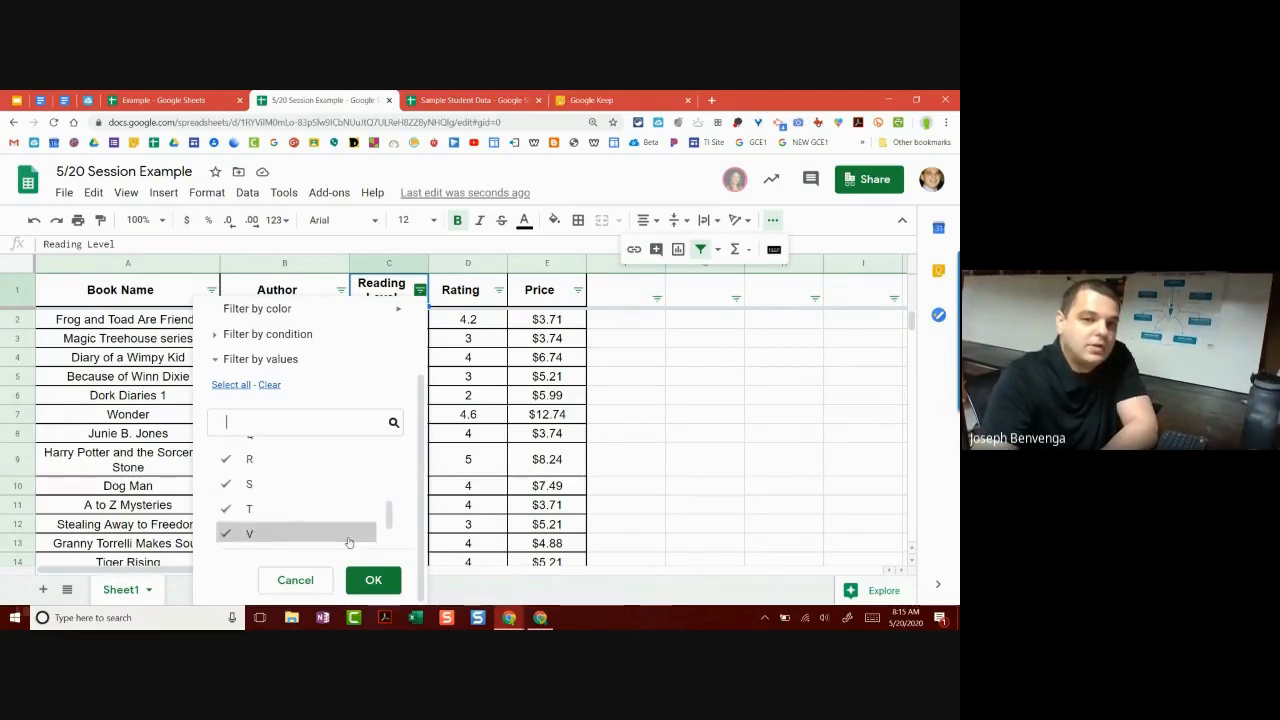
pyautogui.click(373, 580)
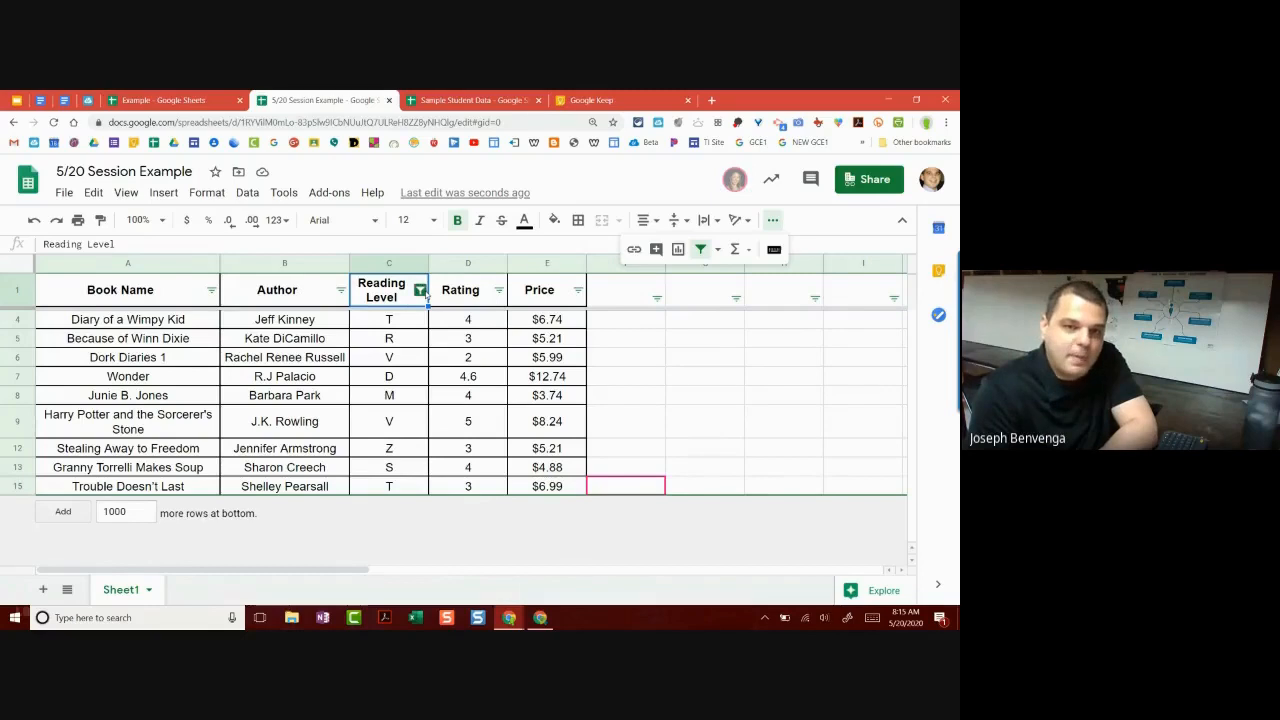
# Step: Clear and then reselect all values in the Reading Level filter so every book shows
pyautogui.click(420, 290)
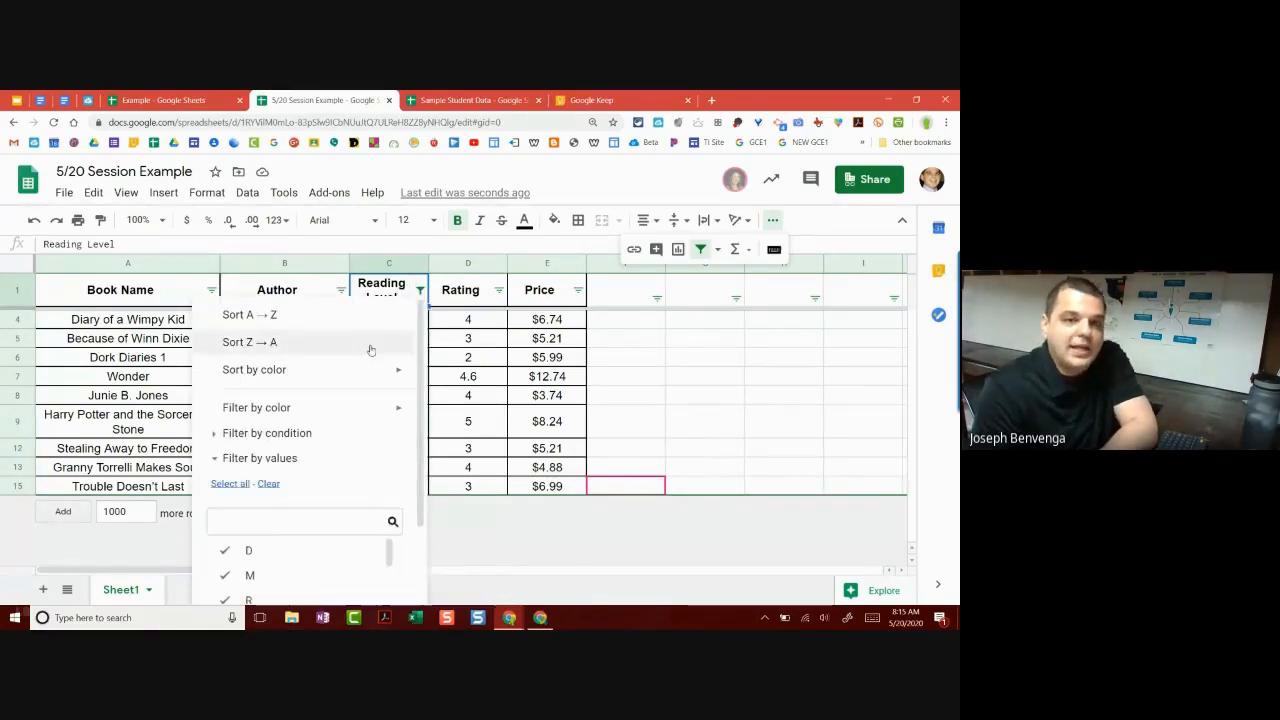
pyautogui.click(432, 354)
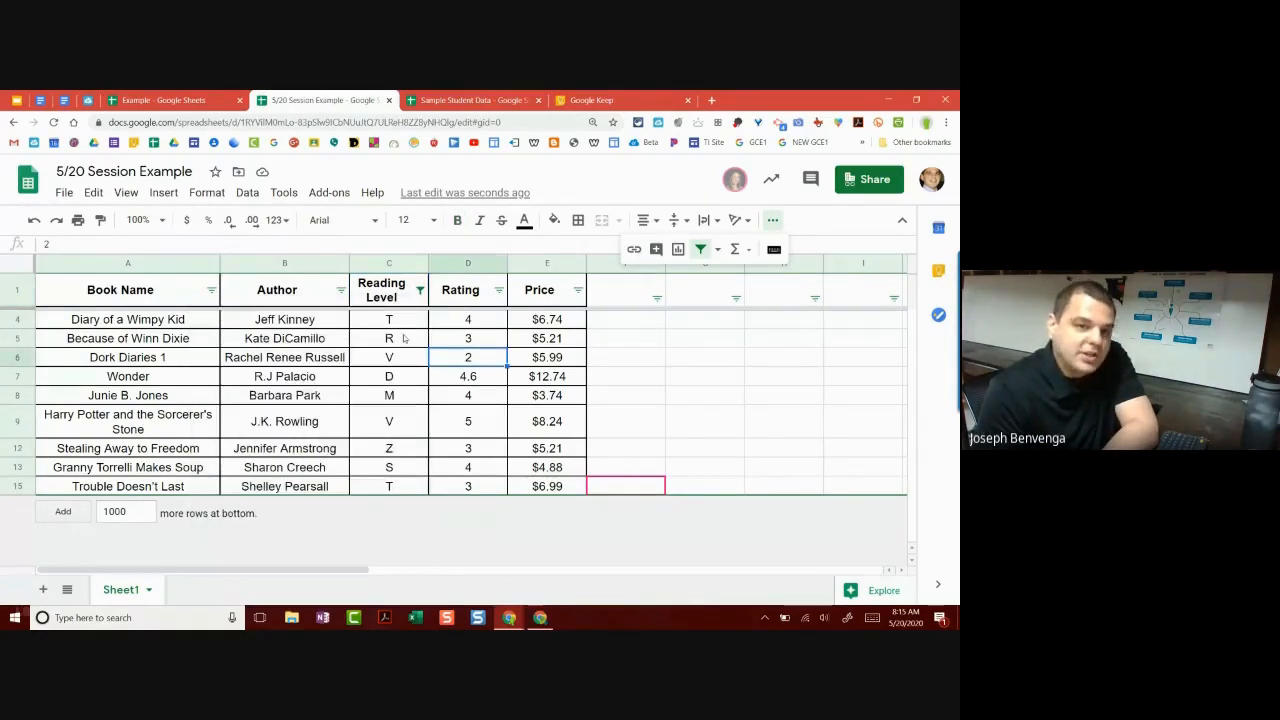
pyautogui.click(404, 322)
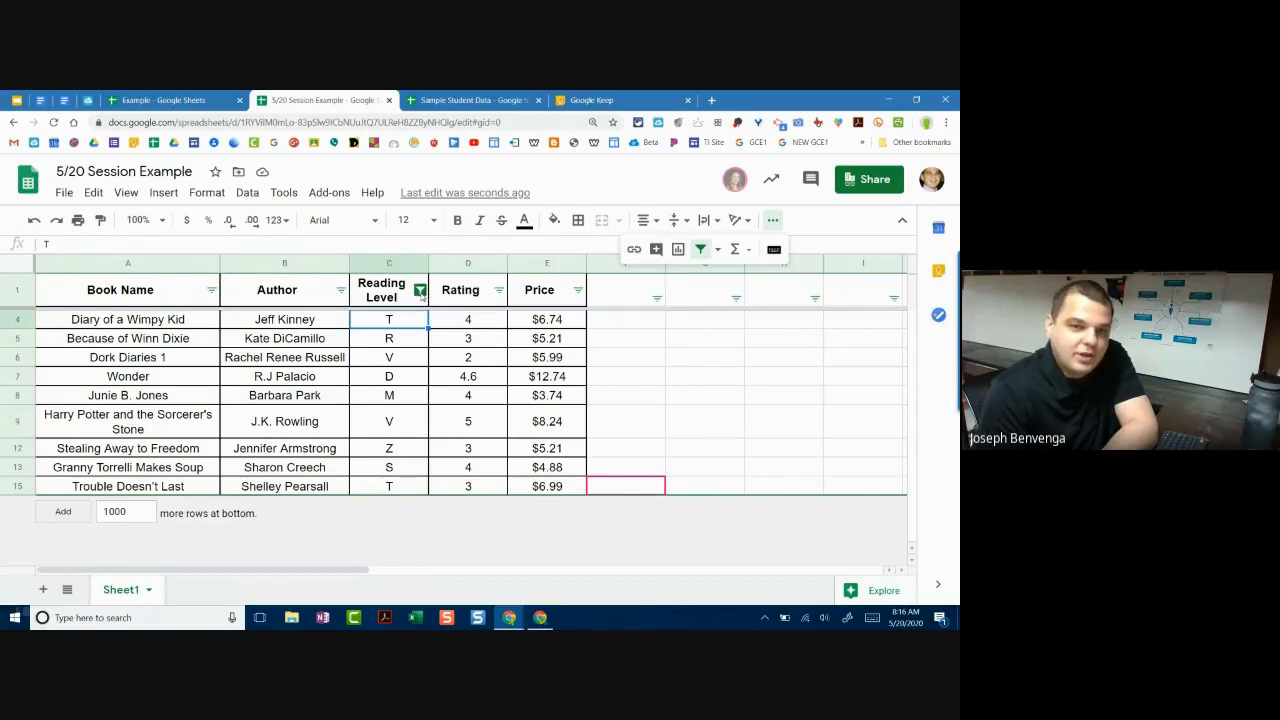
pyautogui.click(420, 290)
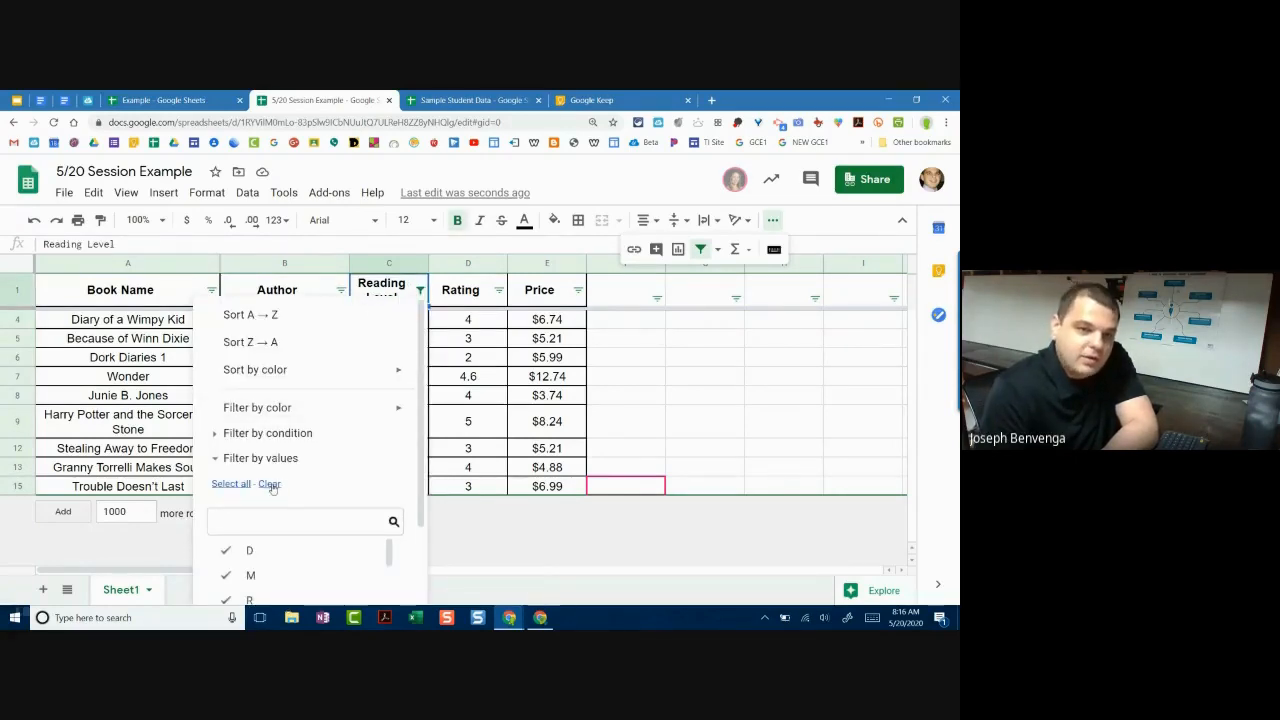
pyautogui.scroll(2, 292, 488)
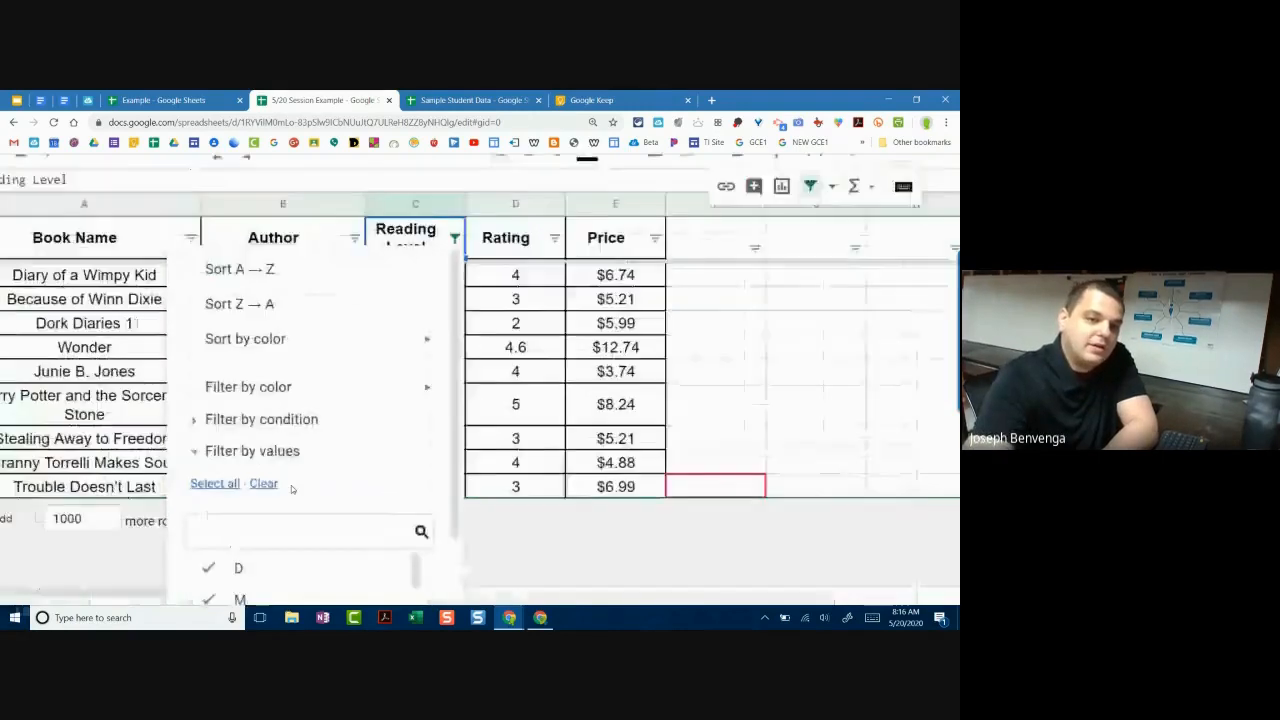
pyautogui.scroll(1, 291, 485)
pyautogui.scroll(2, 290, 486)
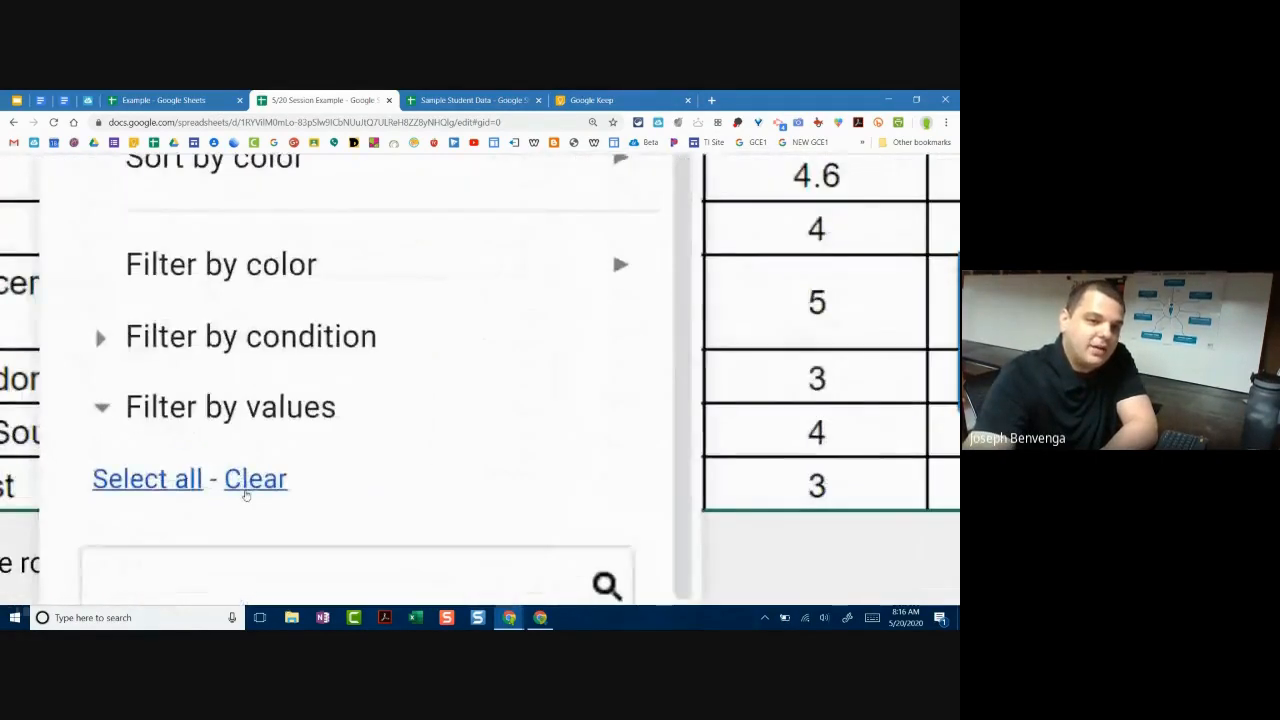
pyautogui.scroll(-4, 246, 494)
pyautogui.click(269, 480)
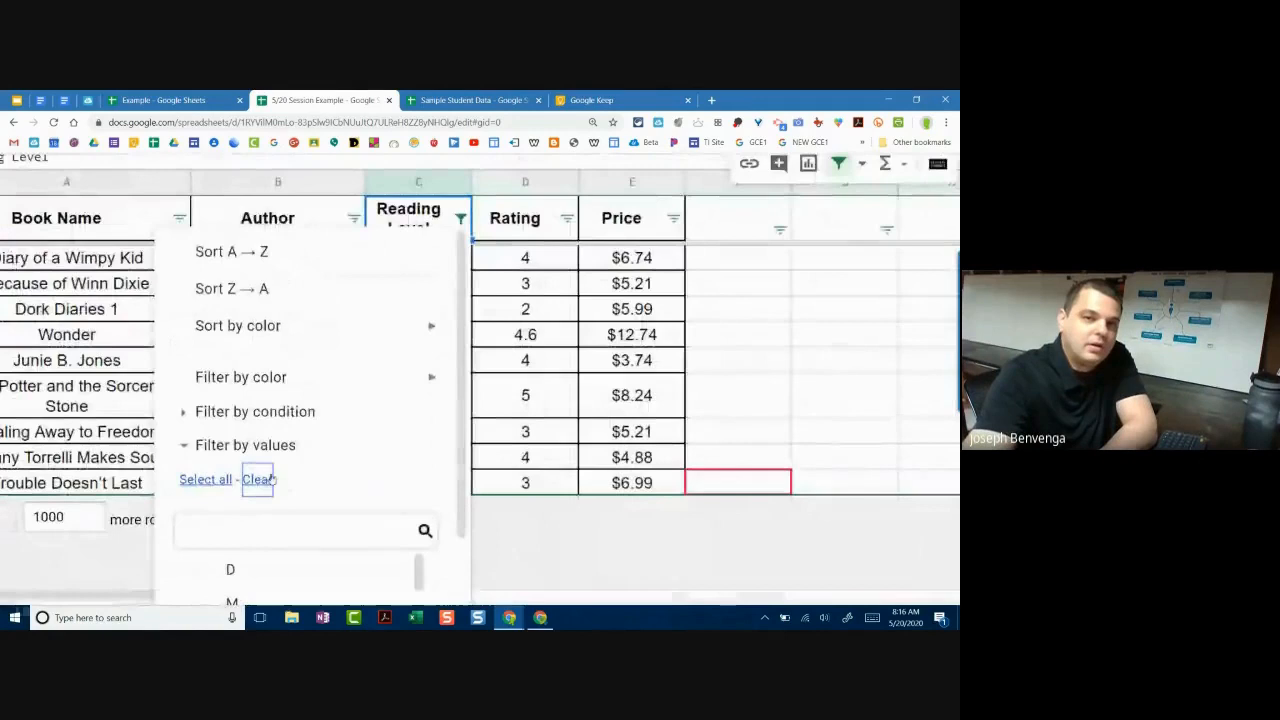
pyautogui.scroll(-2, 293, 477)
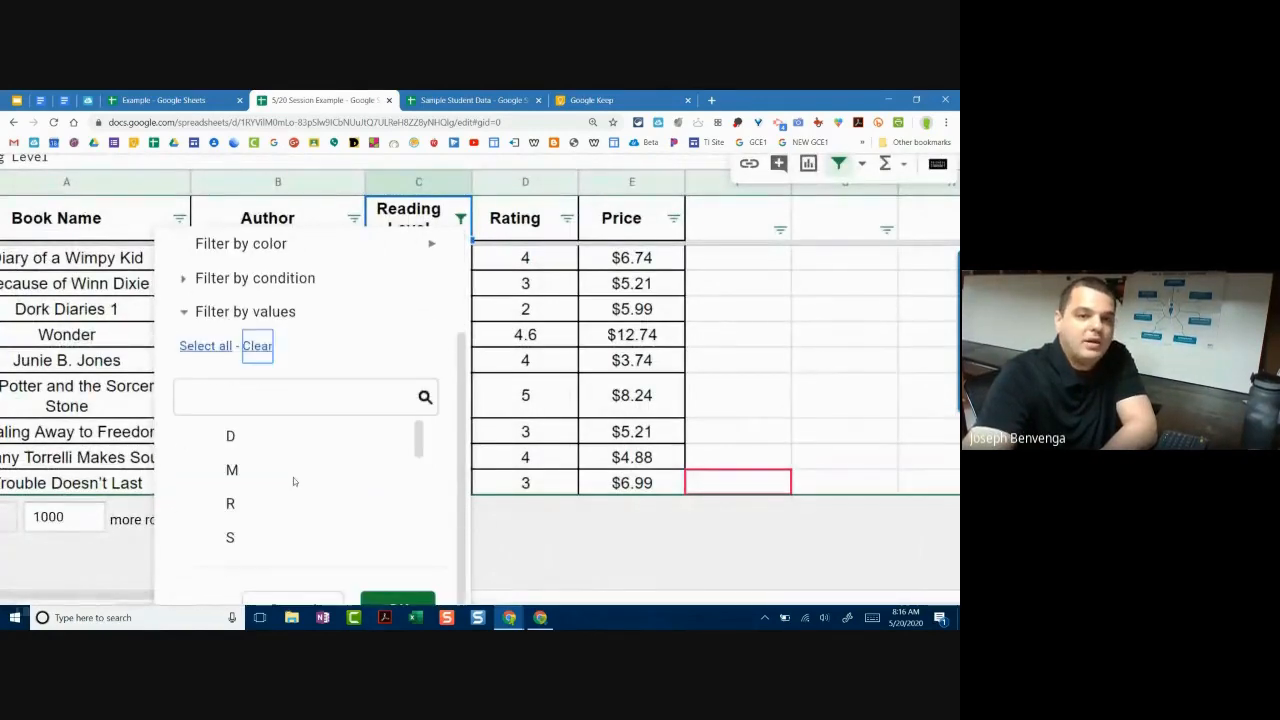
pyautogui.scroll(-5, 293, 480)
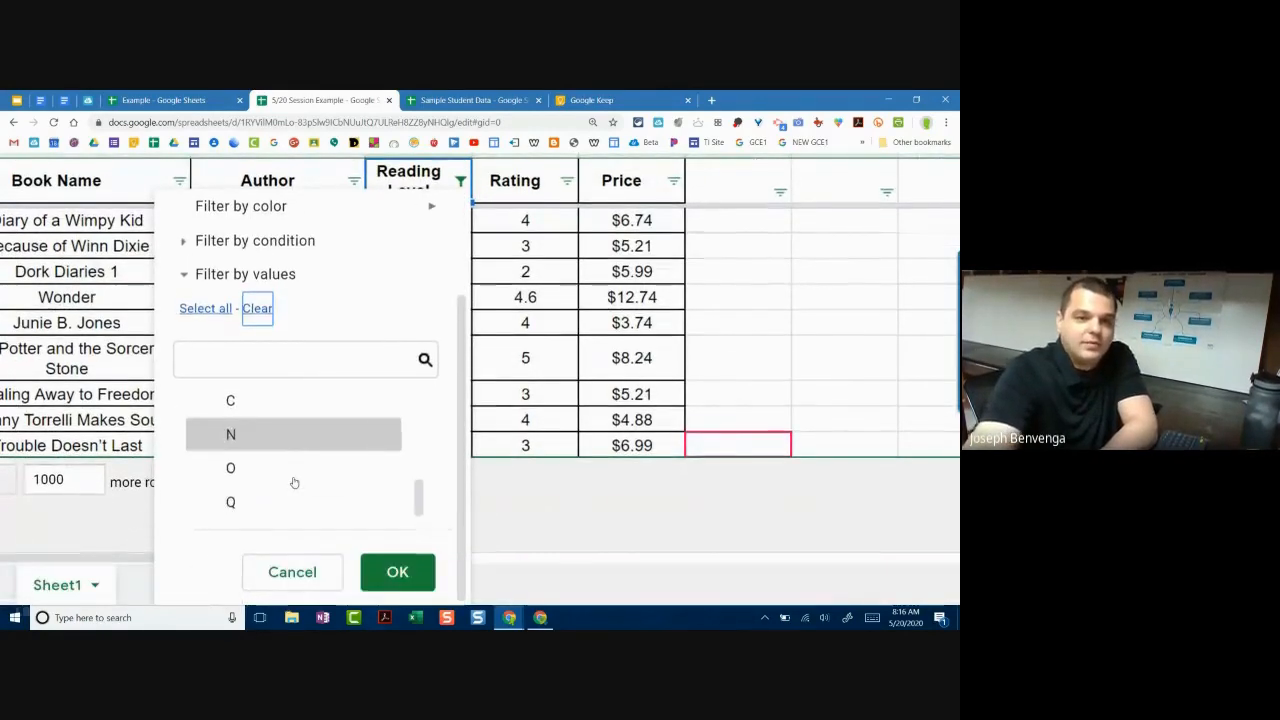
pyautogui.scroll(5, 294, 445)
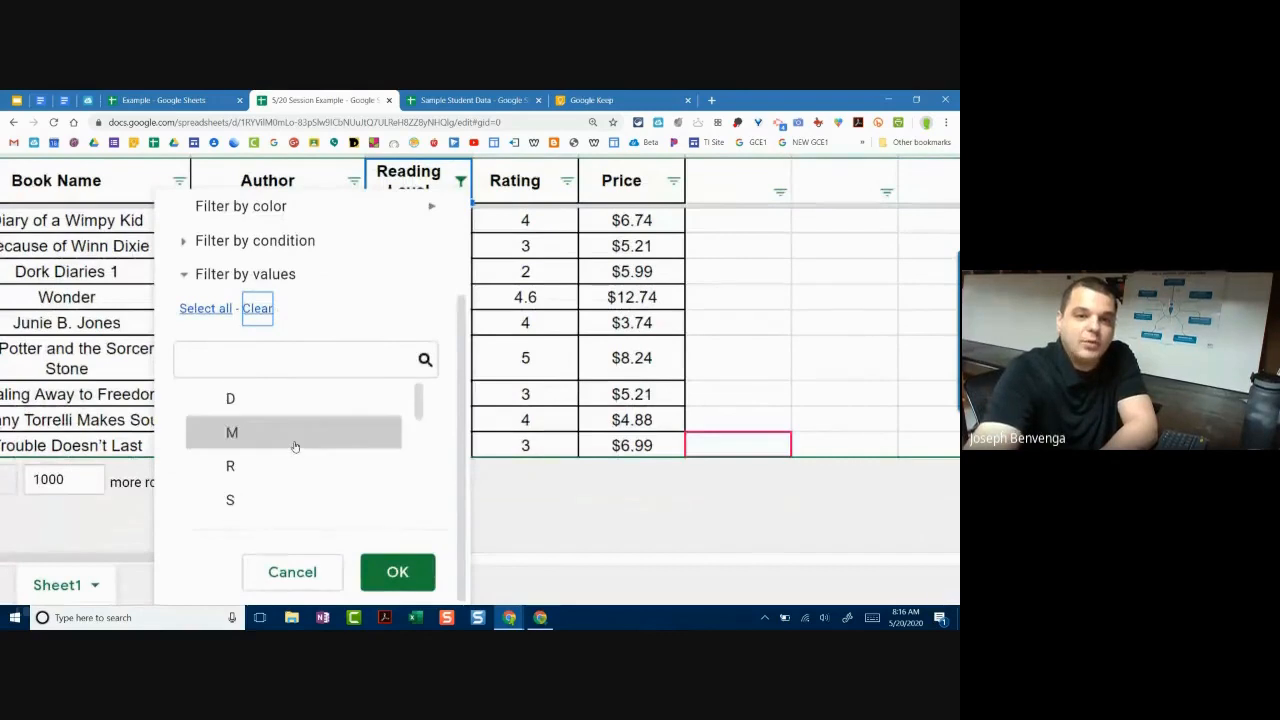
pyautogui.click(200, 308)
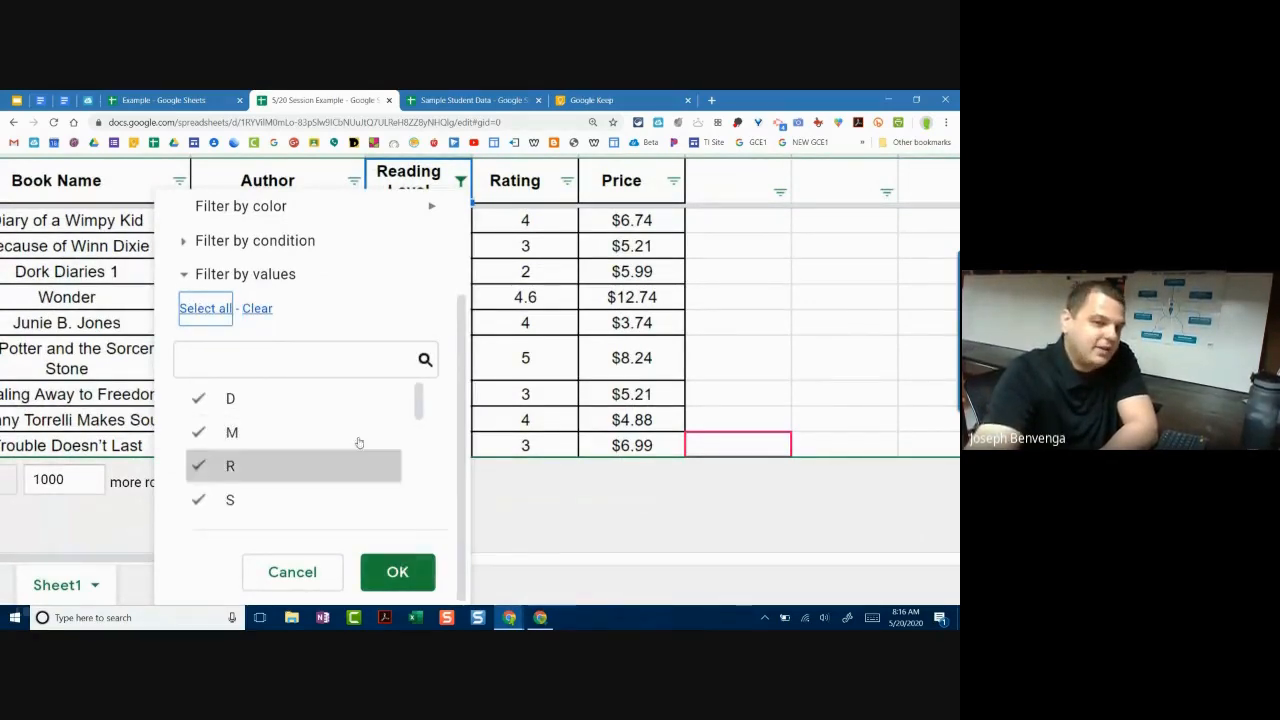
pyautogui.scroll(3, 357, 443)
pyautogui.scroll(-1, 358, 437)
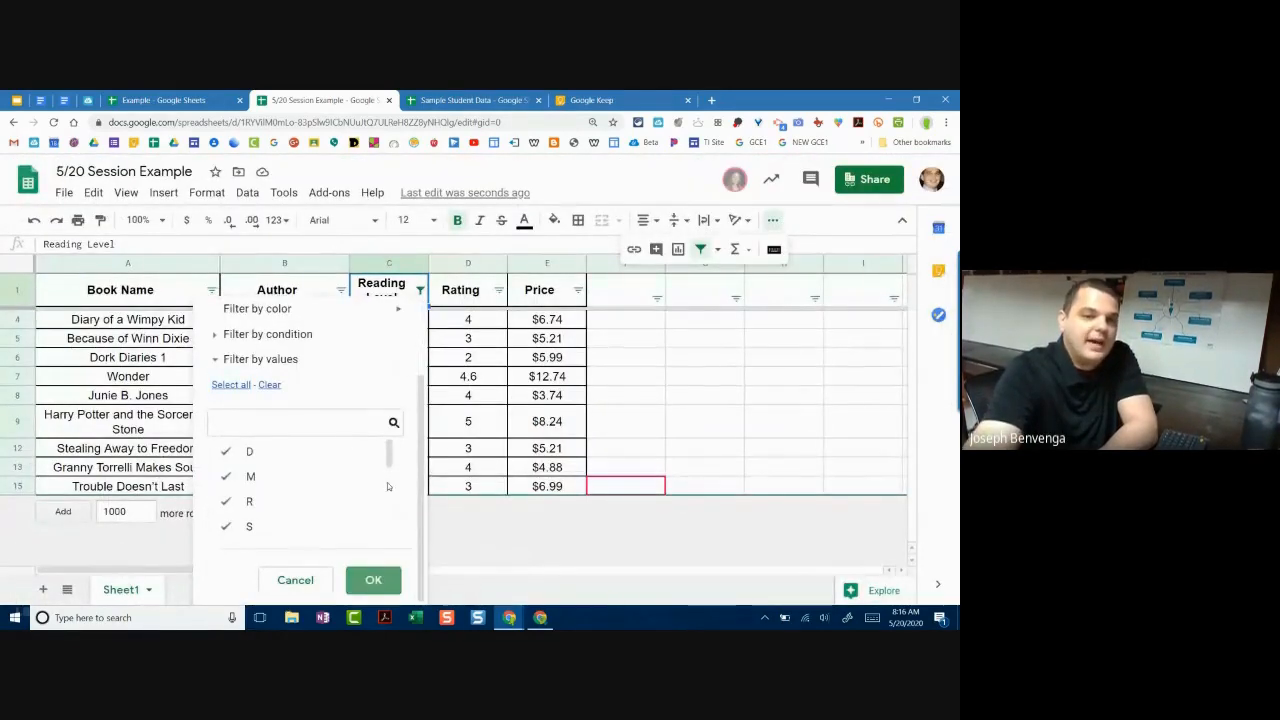
pyautogui.click(373, 580)
pyautogui.scroll(-2, 417, 397)
pyautogui.scroll(2, 417, 397)
pyautogui.scroll(2, 417, 397)
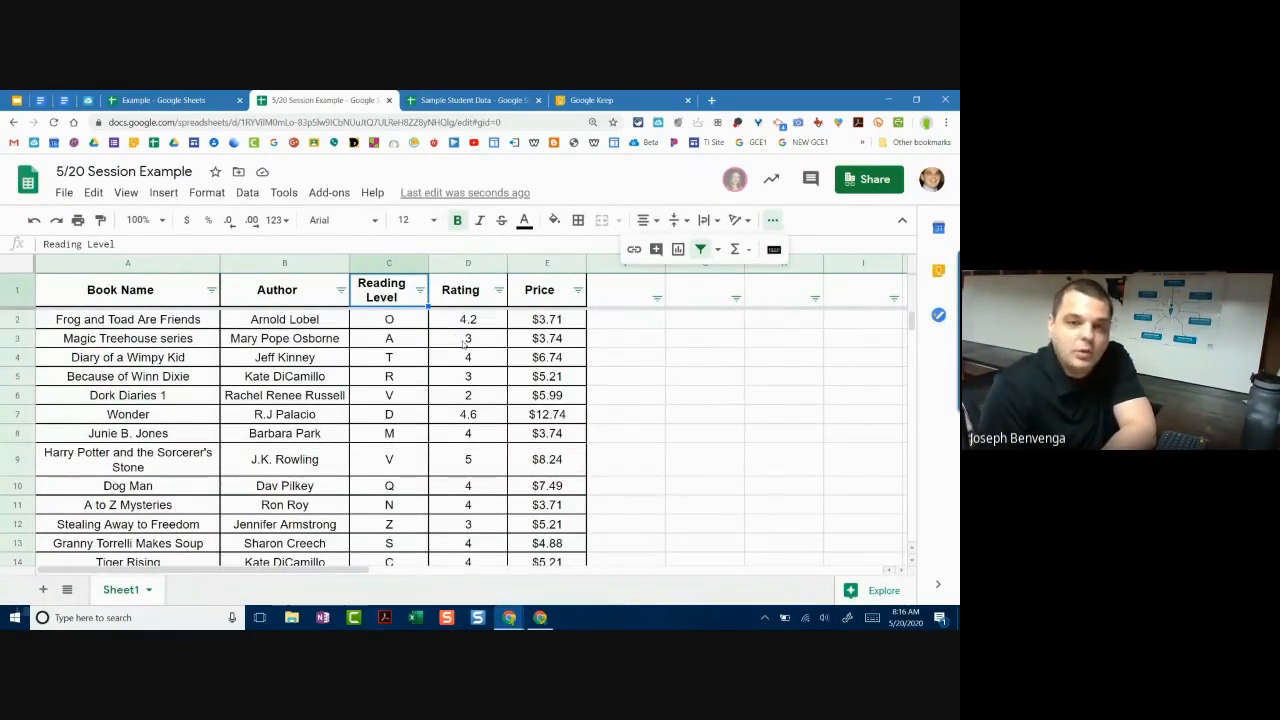
pyautogui.scroll(-1, 468, 352)
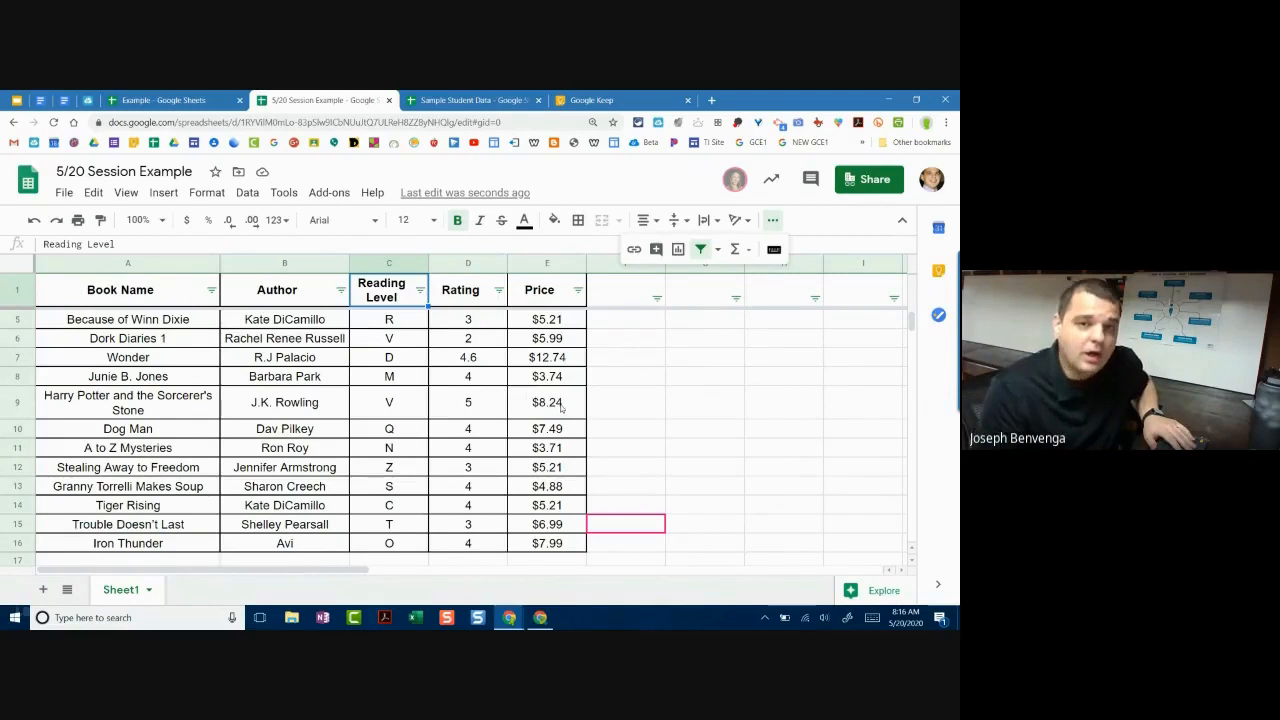
pyautogui.click(407, 343)
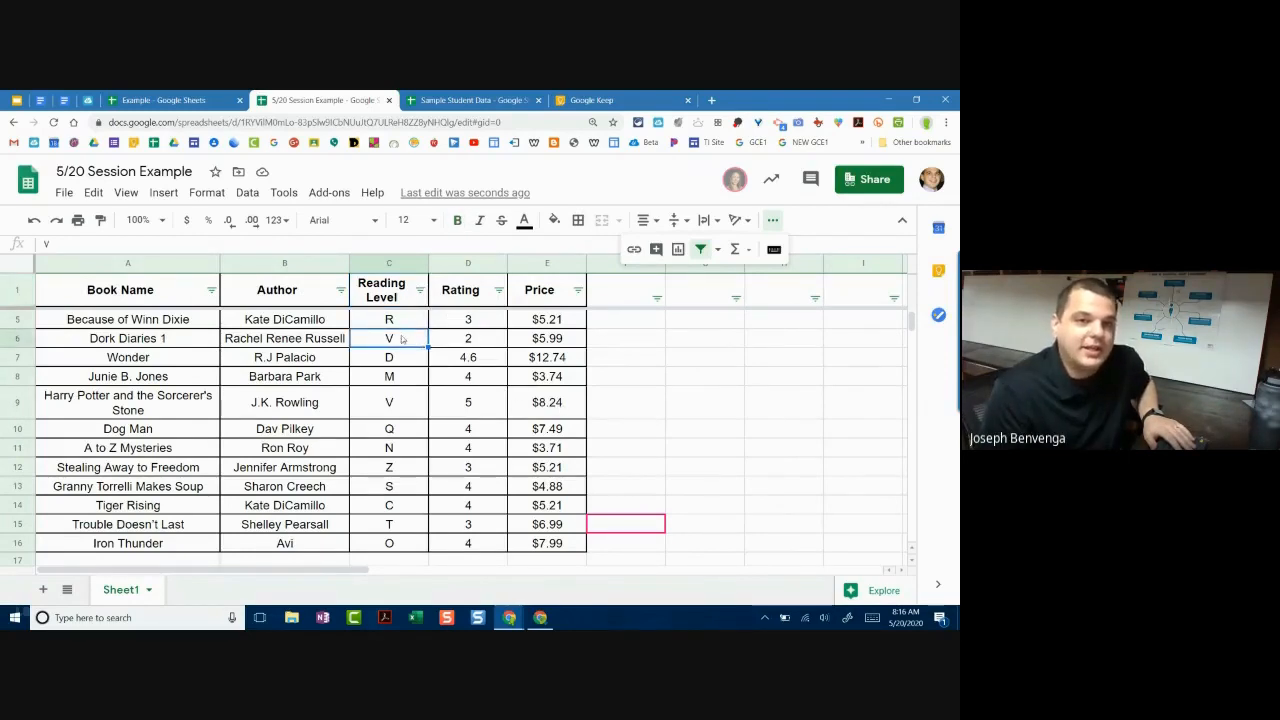
pyautogui.click(773, 219)
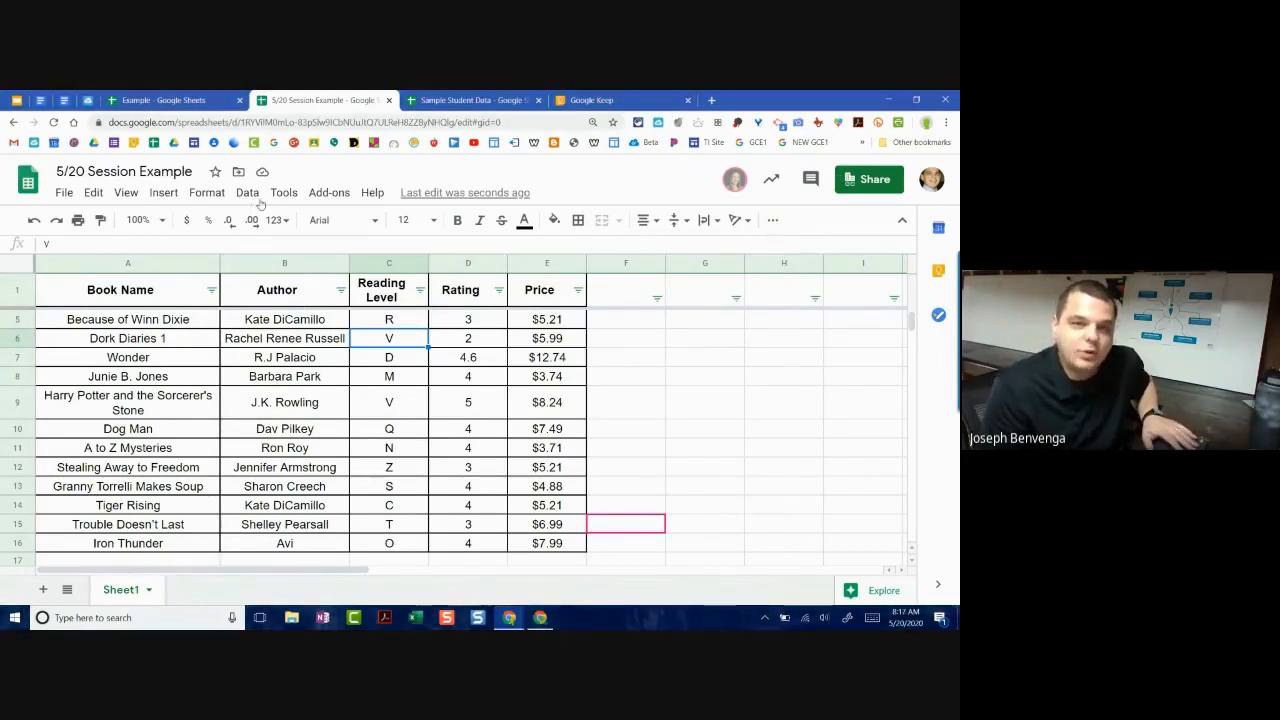
# Step: Open conditional formatting for cell C6, creating a draft 'Is not empty' rule
pyautogui.click(203, 194)
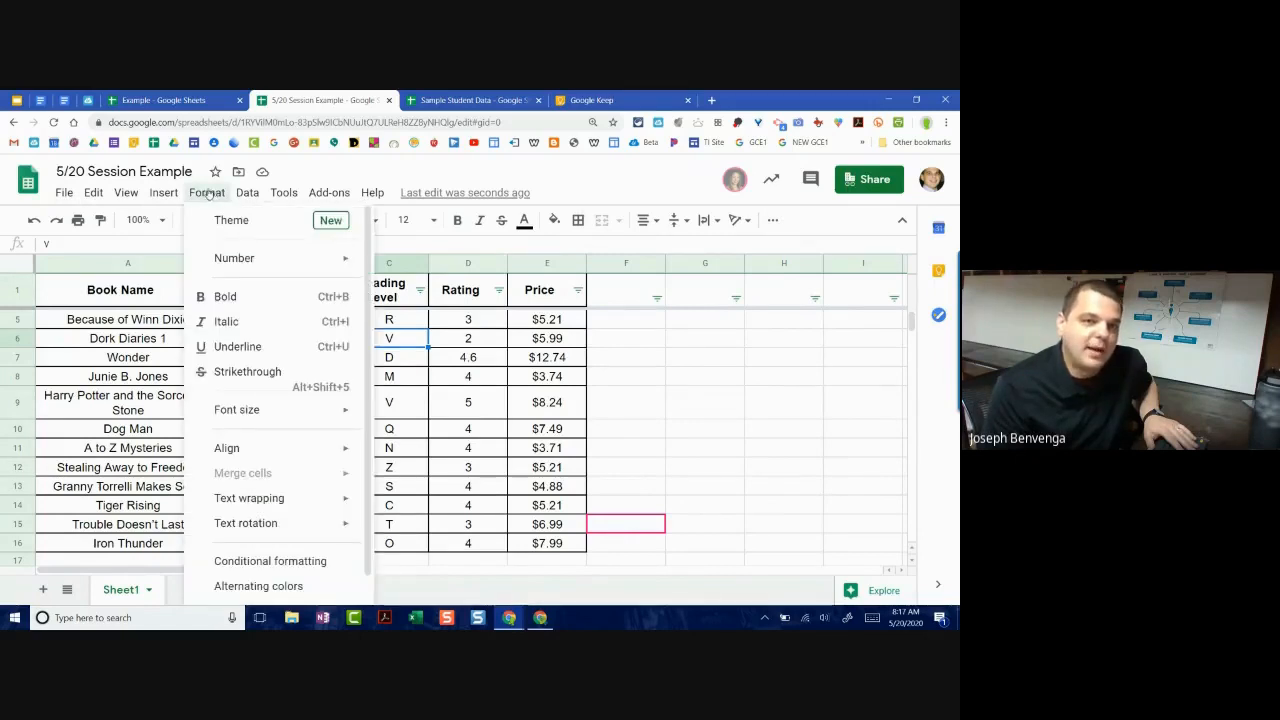
pyautogui.scroll(-1, 237, 228)
pyautogui.moveTo(237, 229)
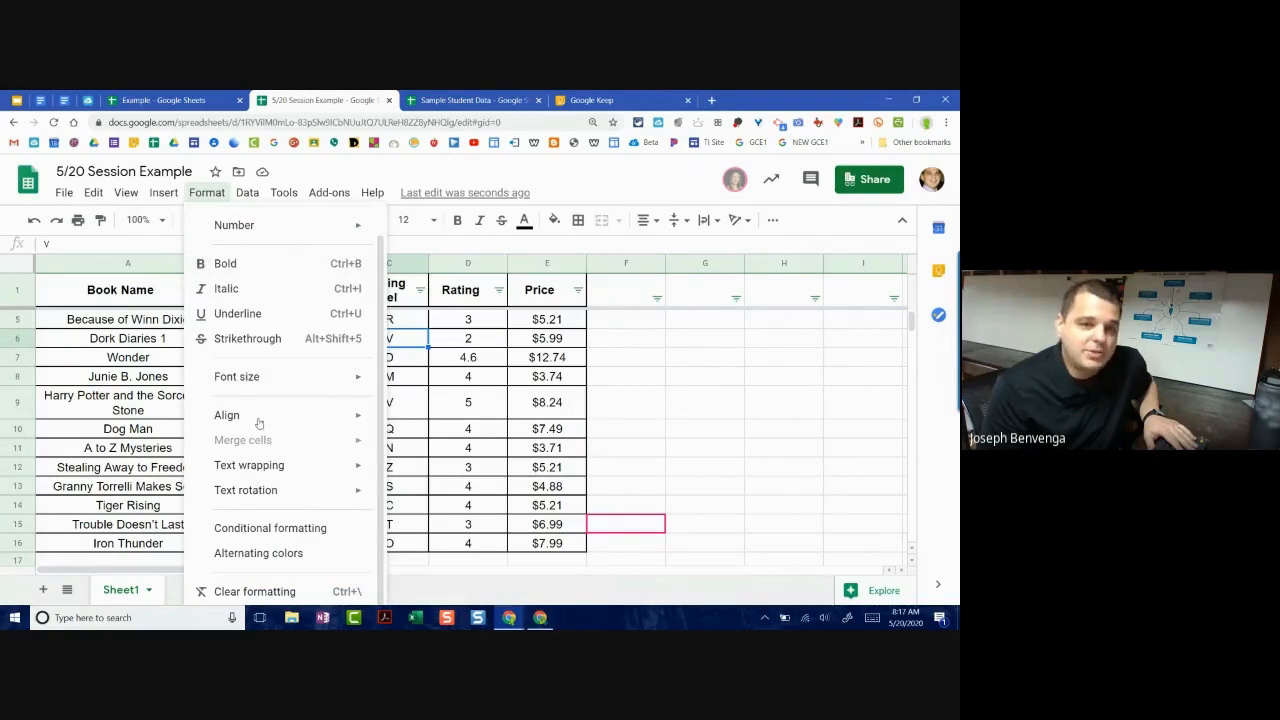
pyautogui.click(295, 535)
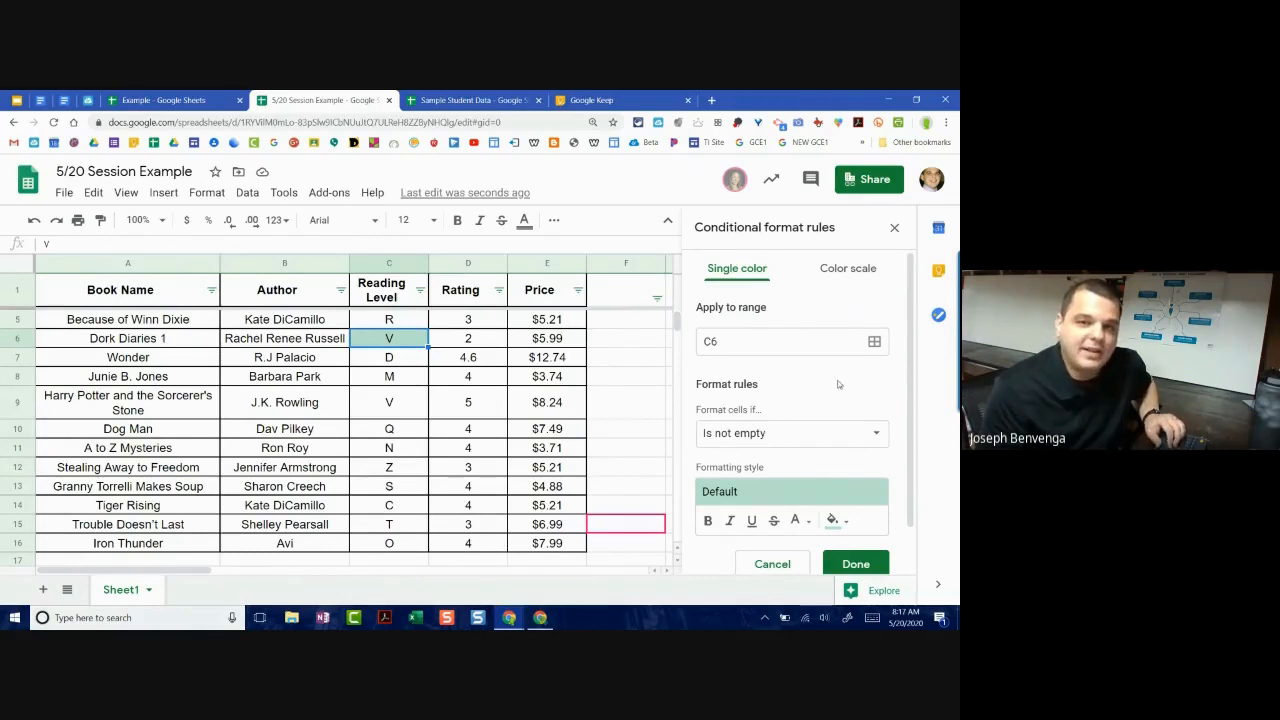
pyautogui.scroll(-1, 840, 385)
pyautogui.scroll(1, 852, 383)
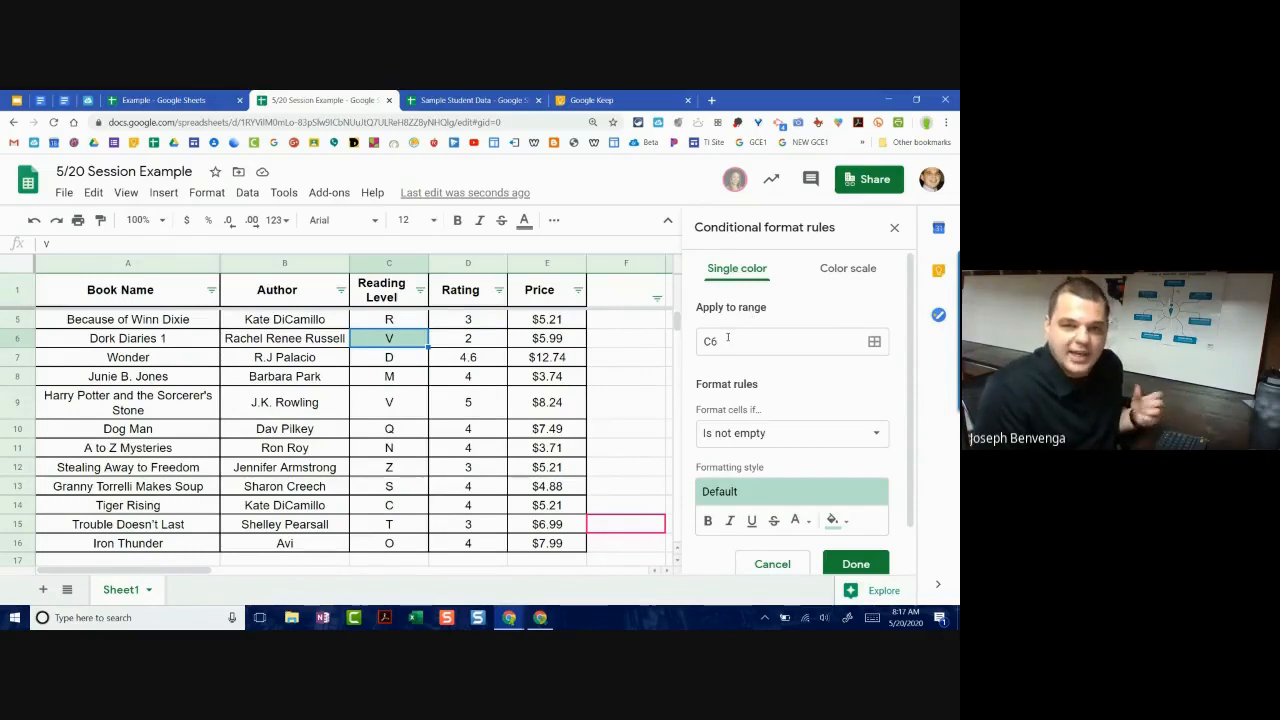
# Step: Remove C6 from the rule's range, trying C1:C1000 before clearing it
pyautogui.click(727, 339)
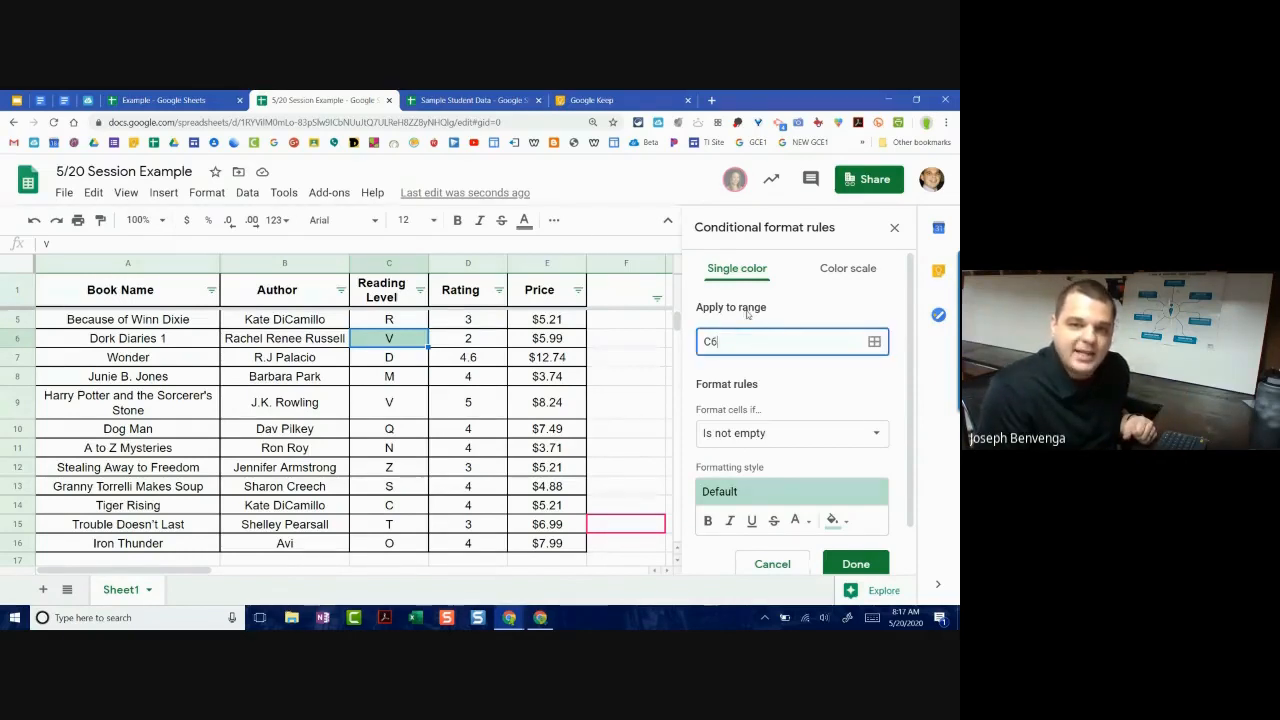
pyautogui.click(872, 342)
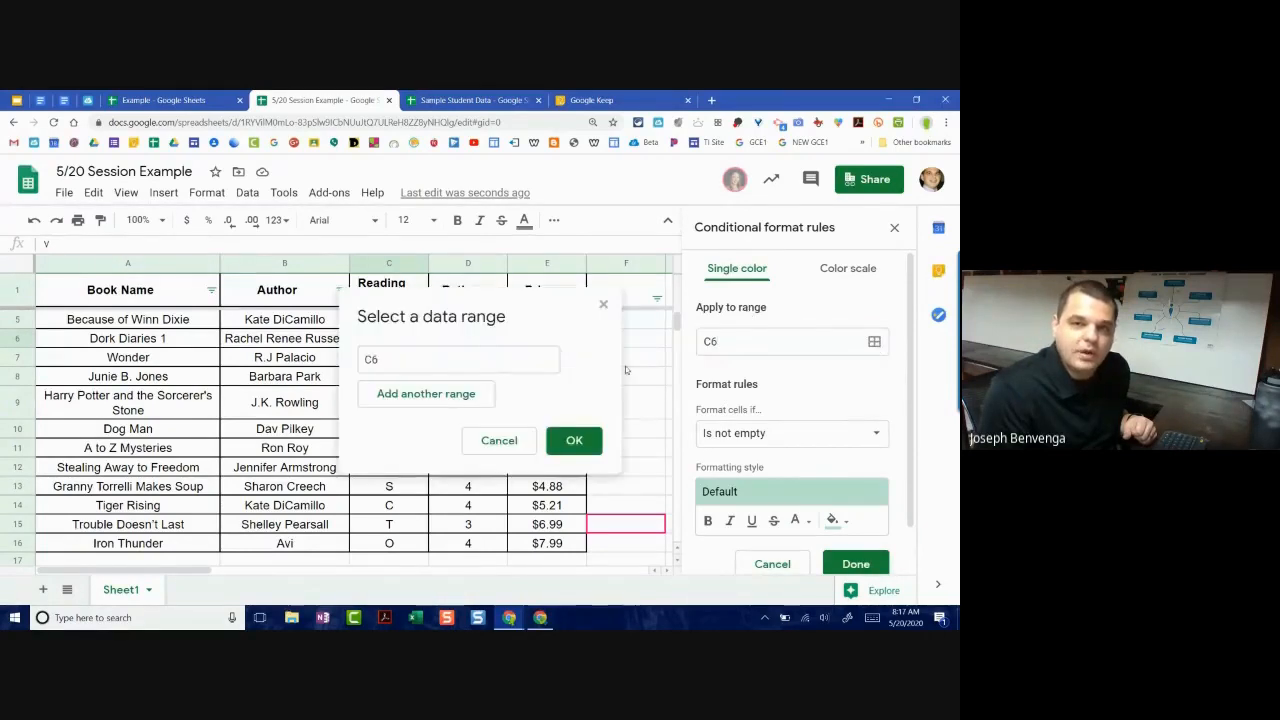
pyautogui.click(603, 305)
pyautogui.click(765, 345)
pyautogui.press('BackSpace')
pyautogui.write('C1')
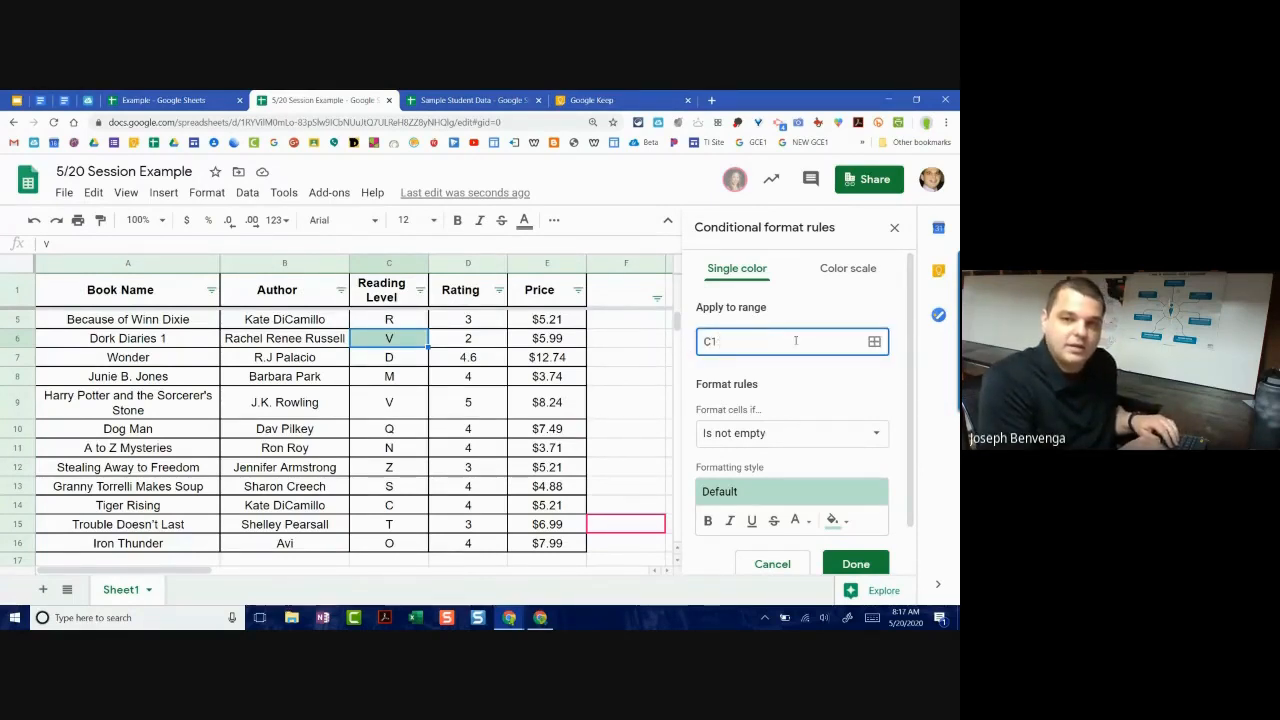
pyautogui.write(':C1000')
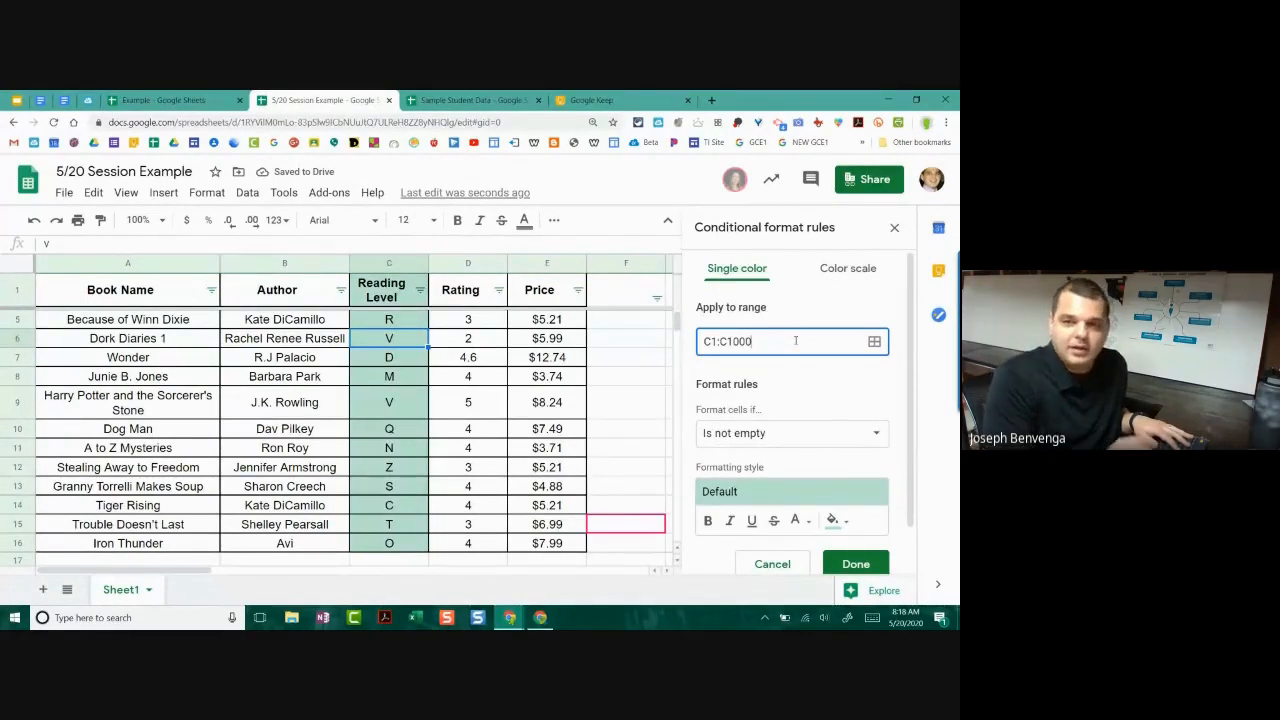
pyautogui.moveTo(772, 339); pyautogui.dragTo(658, 334)
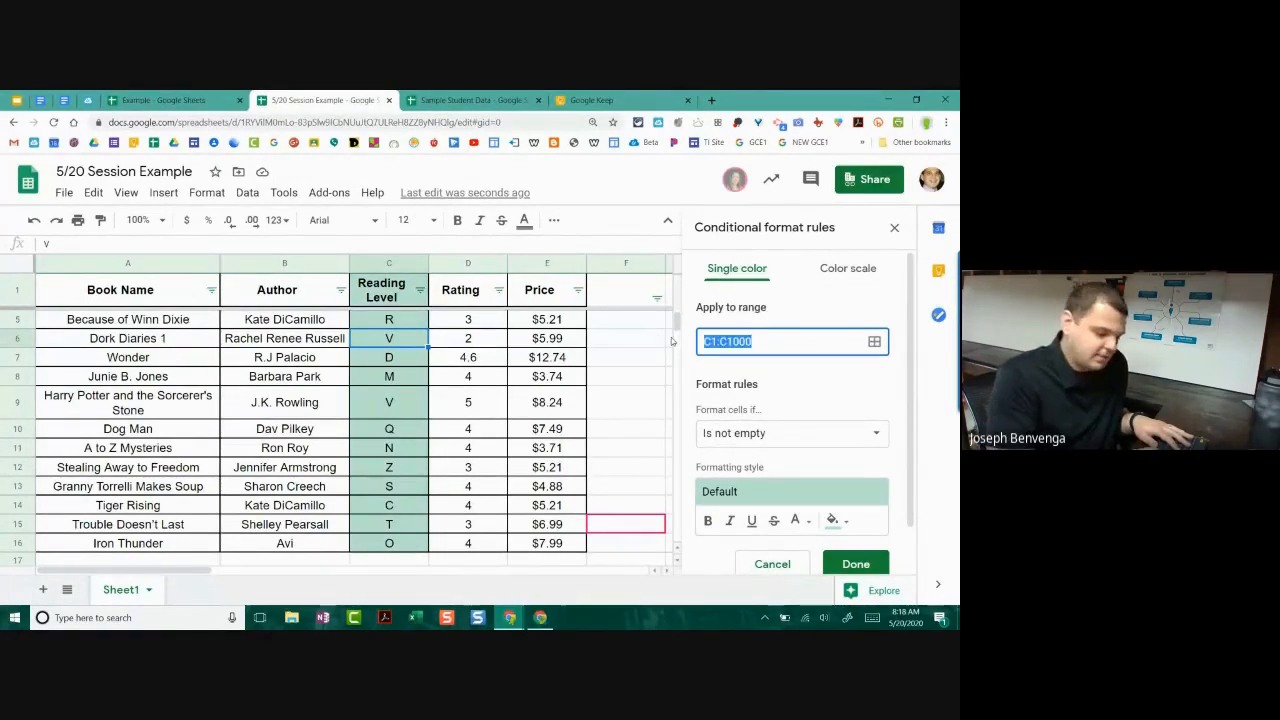
pyautogui.press('BackSpace')
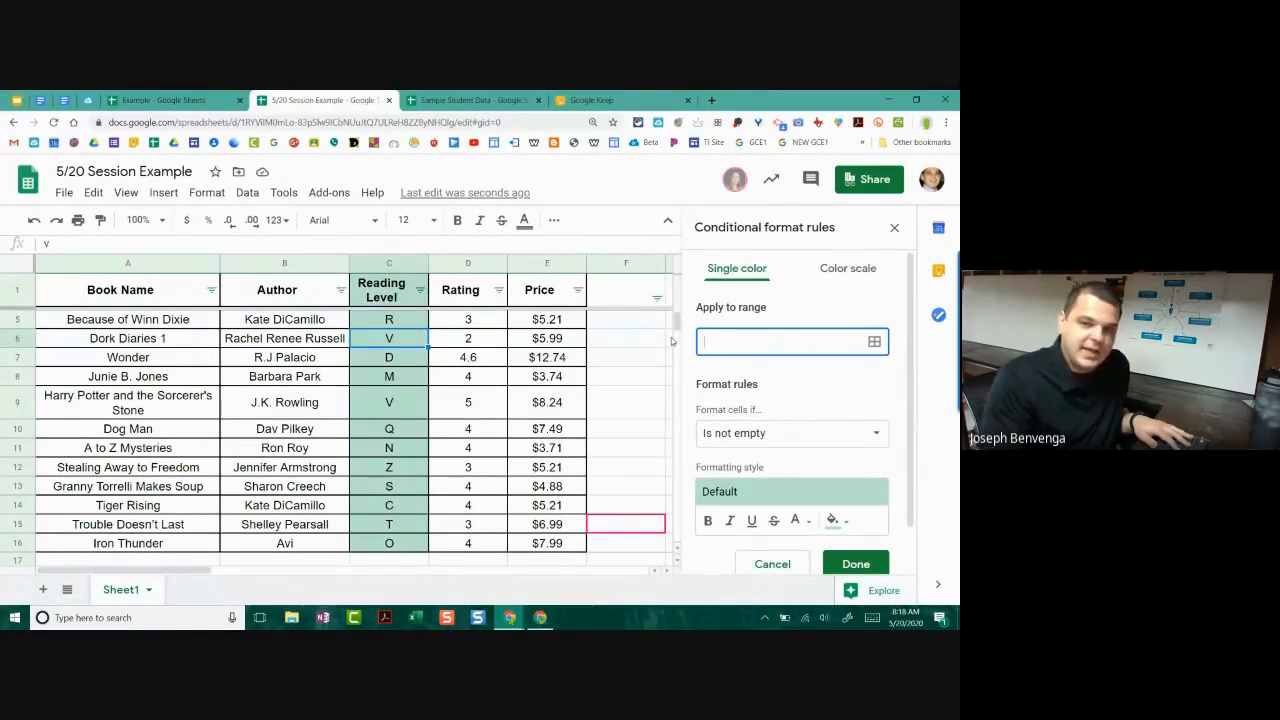
# Step: Set the rule's range to the whole of column C (C:C) by picking it on the sheet
pyautogui.click(874, 343)
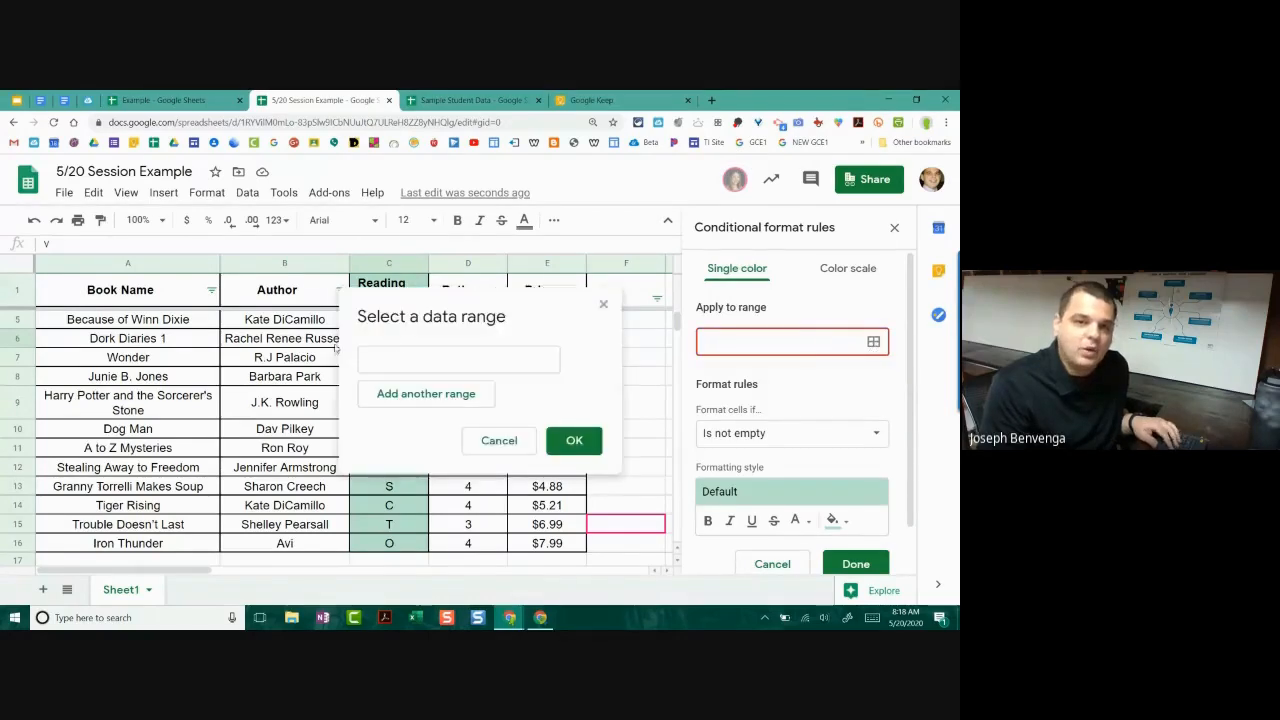
pyautogui.scroll(-5, 336, 346)
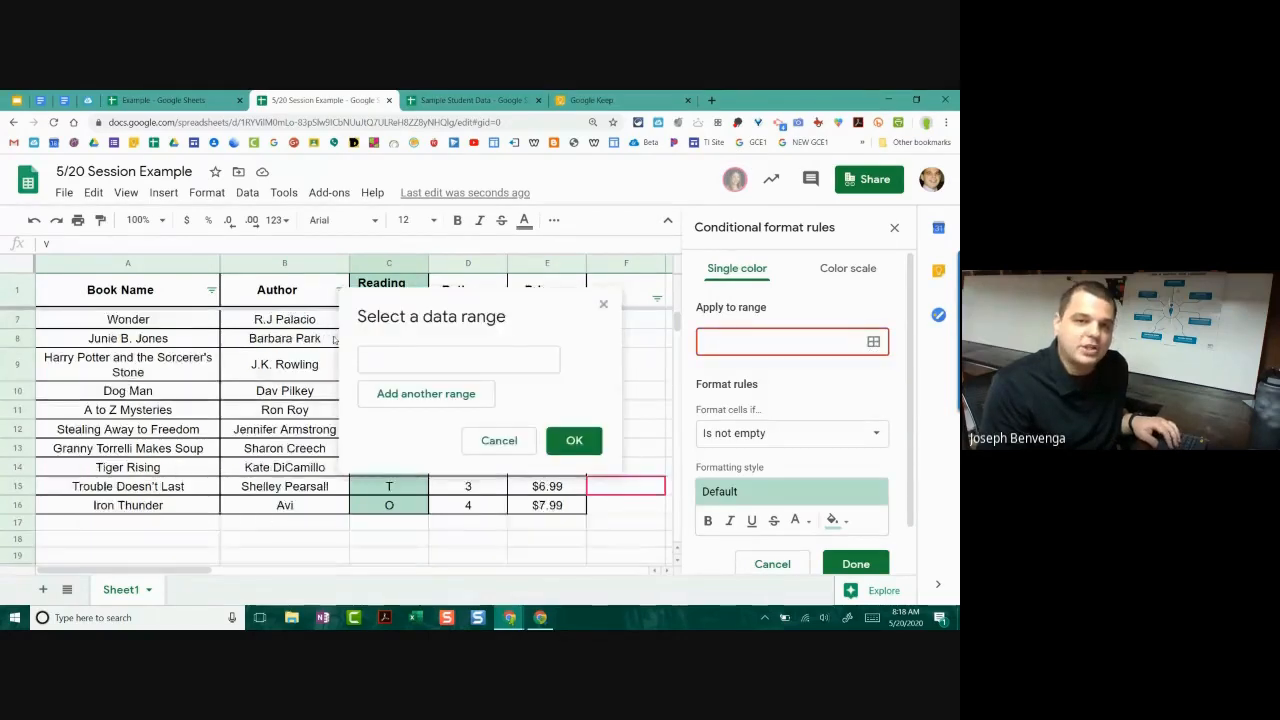
pyautogui.click(381, 264)
pyautogui.scroll(5, 301, 409)
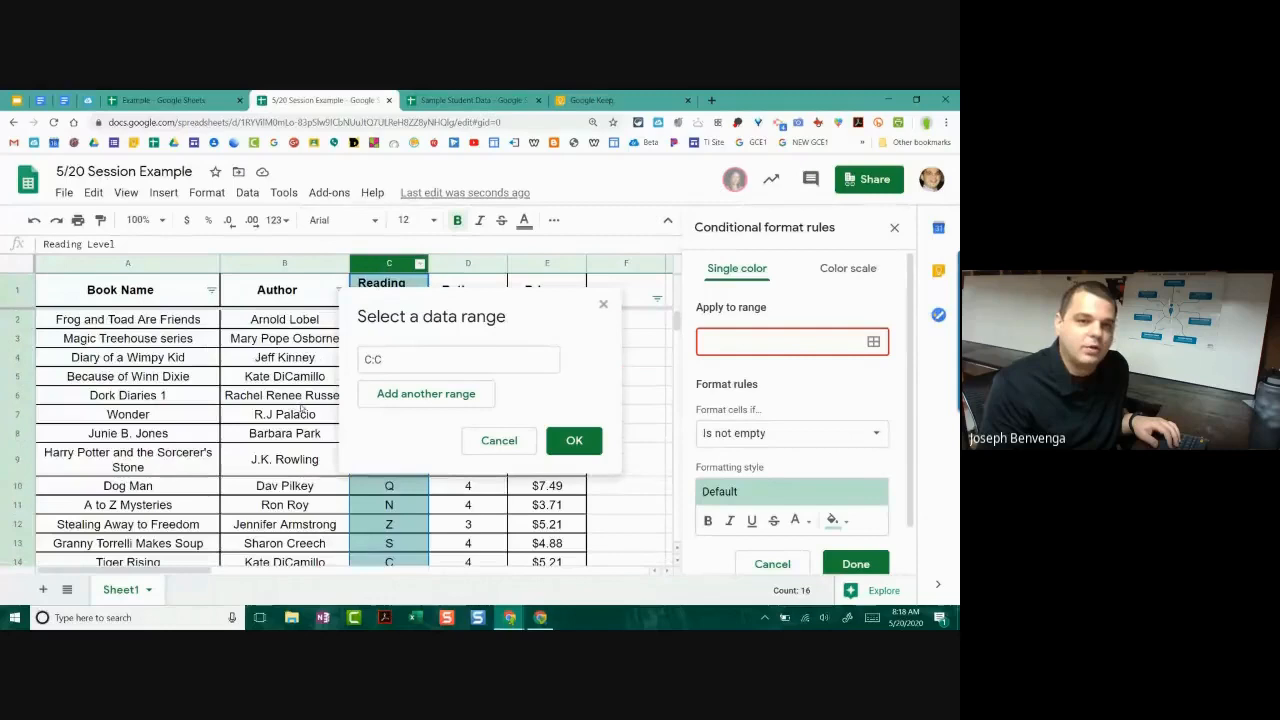
pyautogui.moveTo(452, 323); pyautogui.dragTo(597, 280)
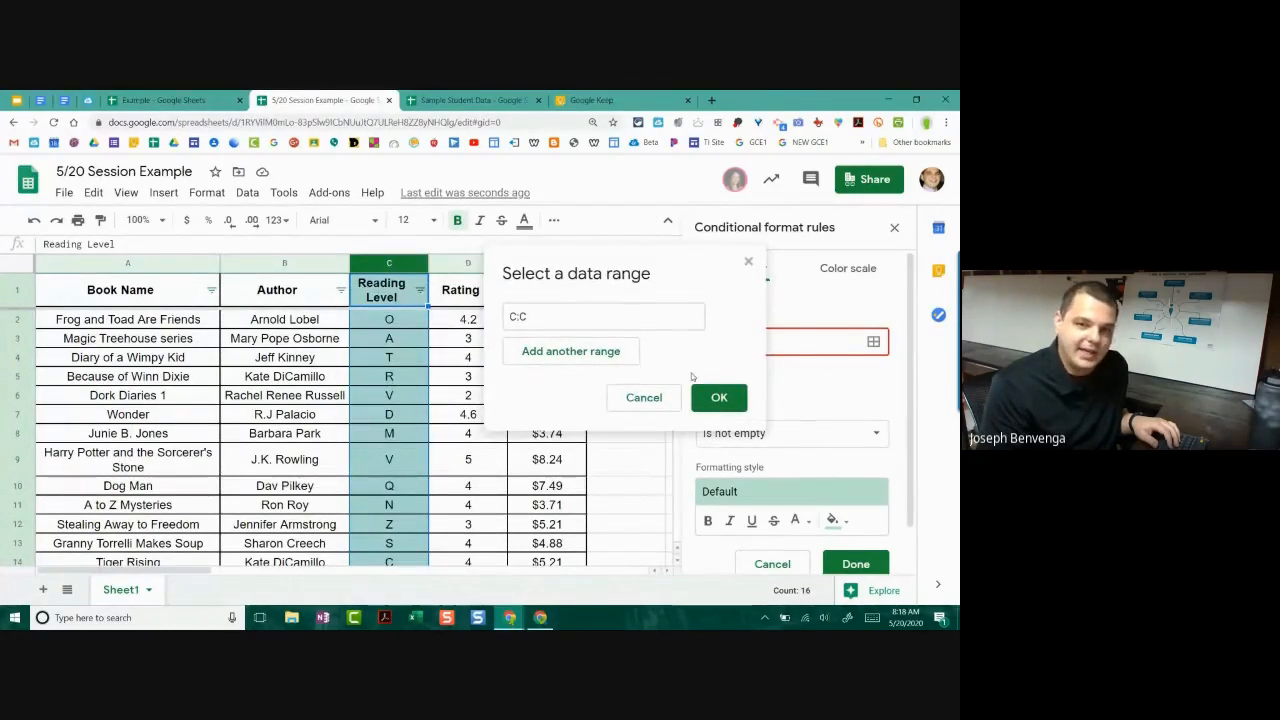
pyautogui.click(736, 403)
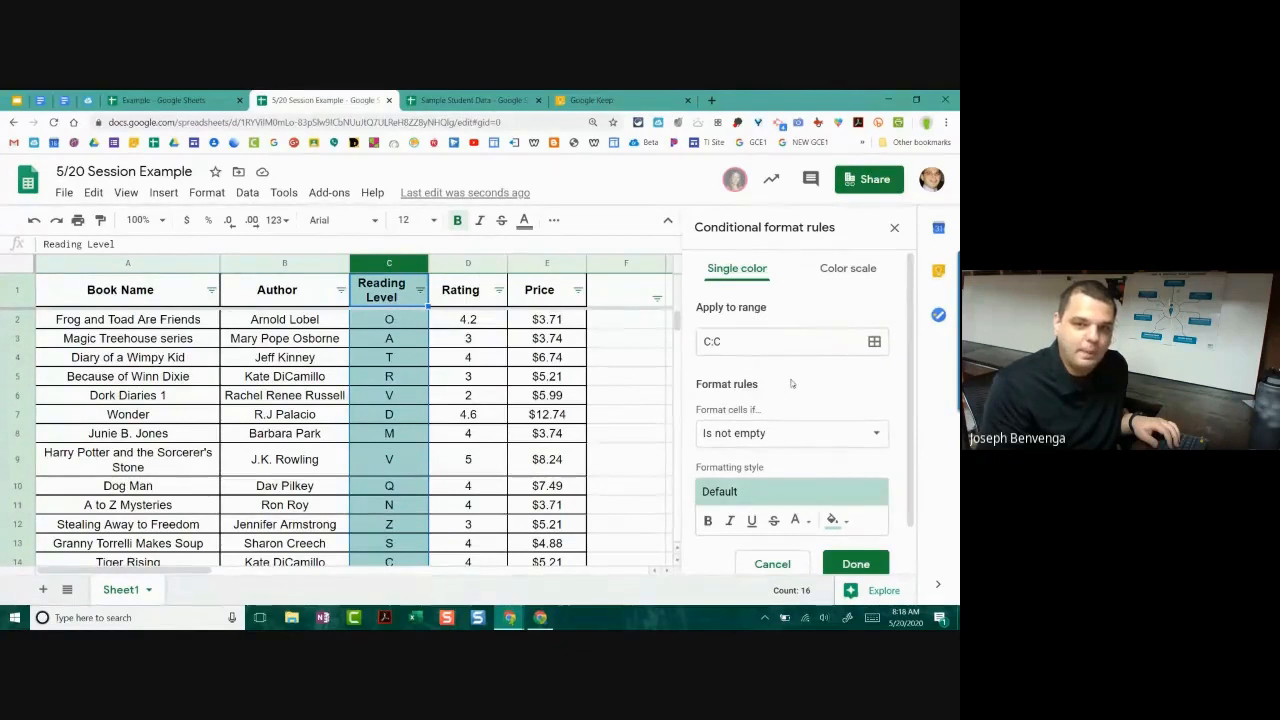
pyautogui.scroll(-1, 780, 375)
pyautogui.scroll(1, 777, 385)
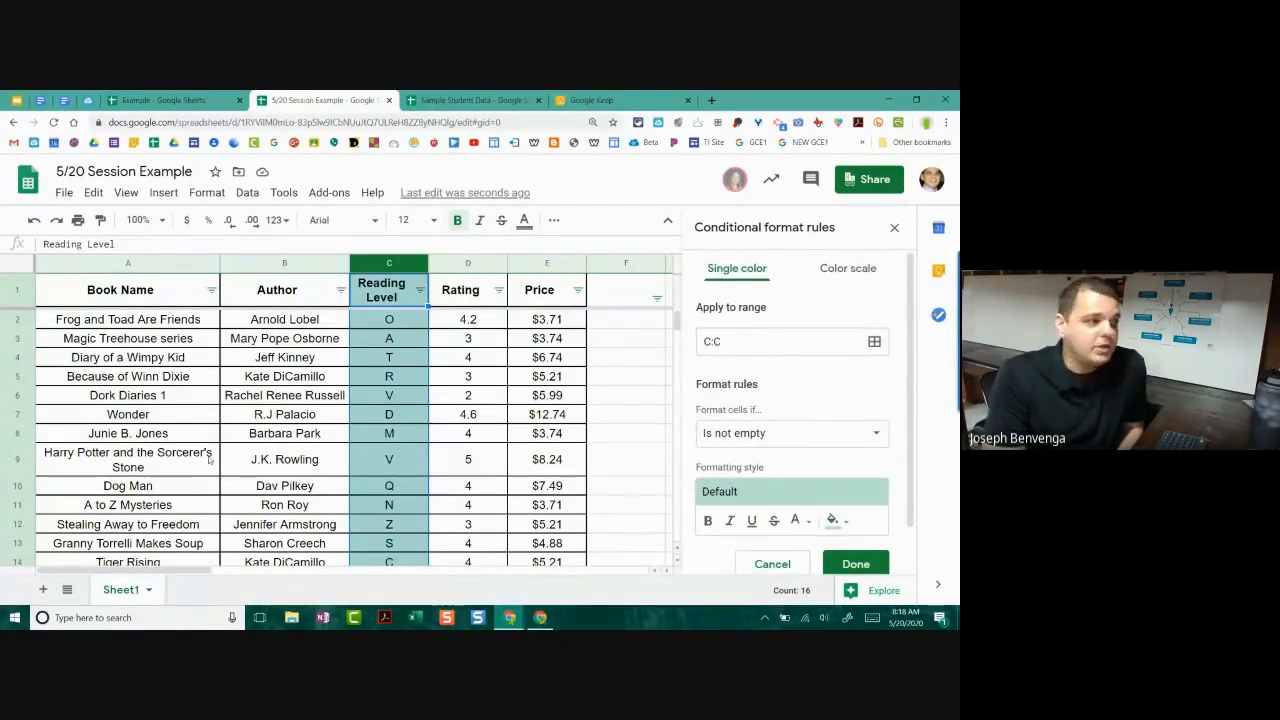
pyautogui.scroll(-1, 787, 413)
pyautogui.scroll(-2, 785, 410)
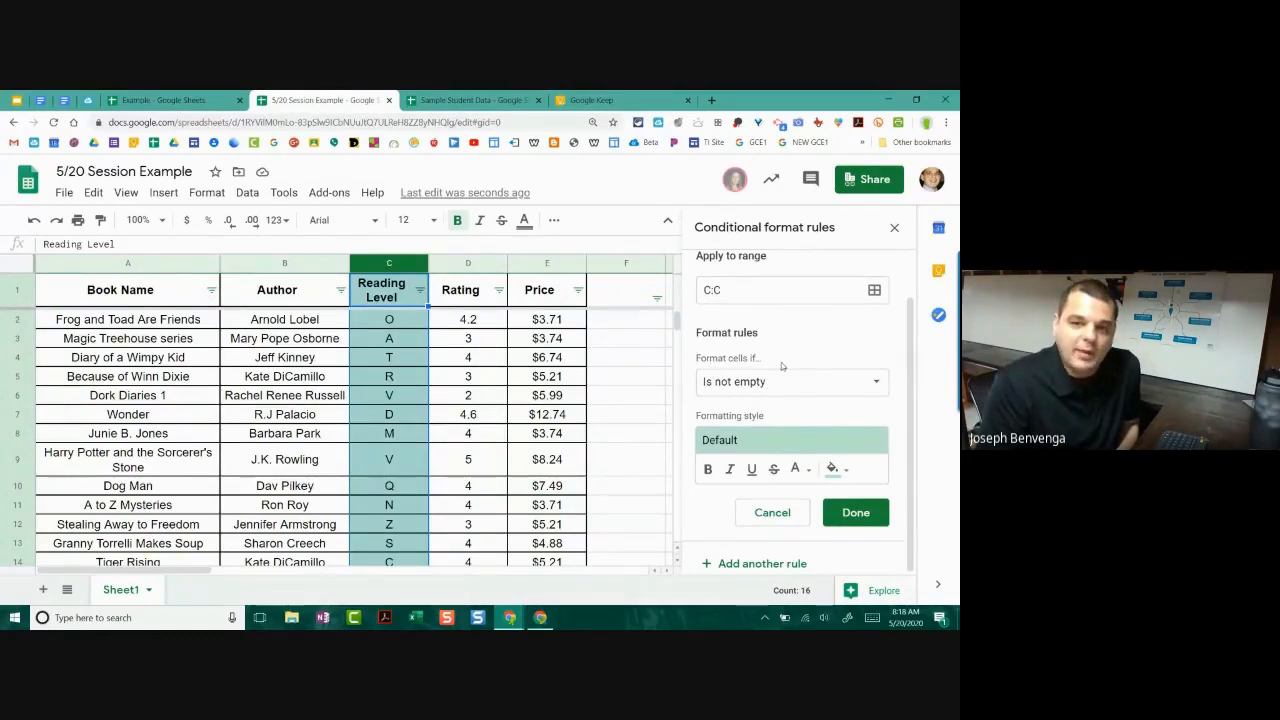
pyautogui.click(753, 382)
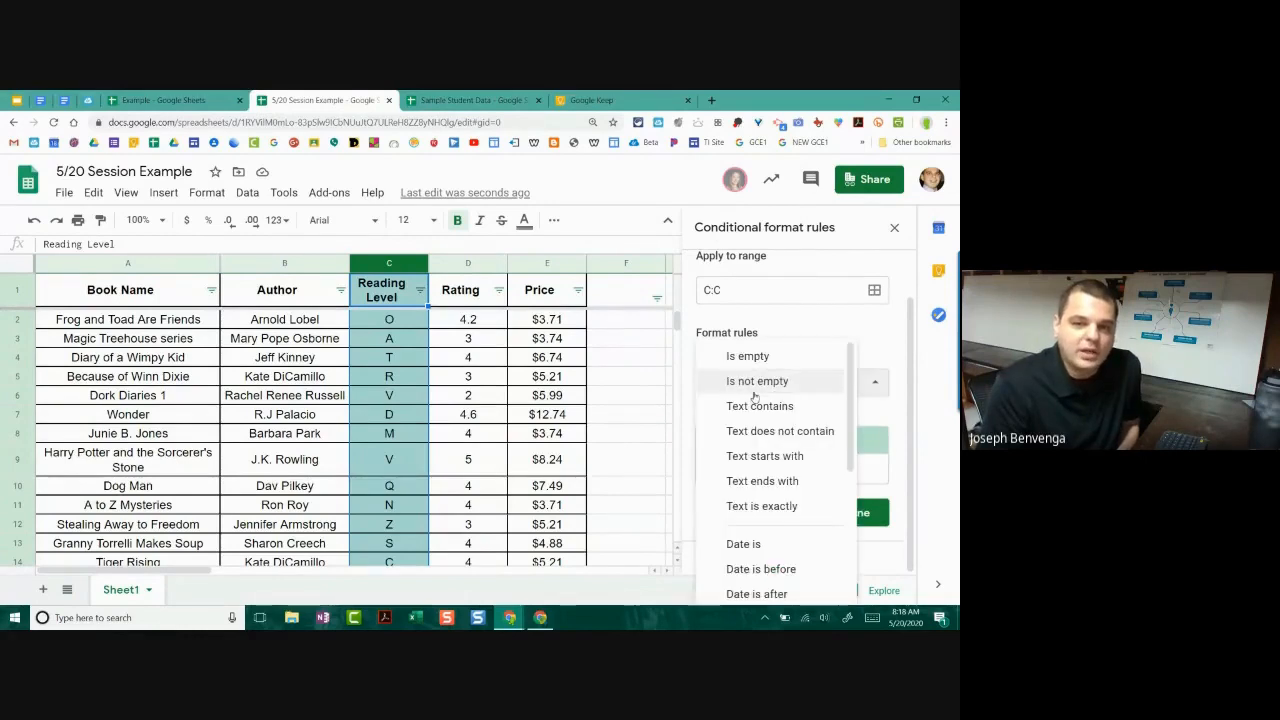
pyautogui.scroll(-3, 755, 396)
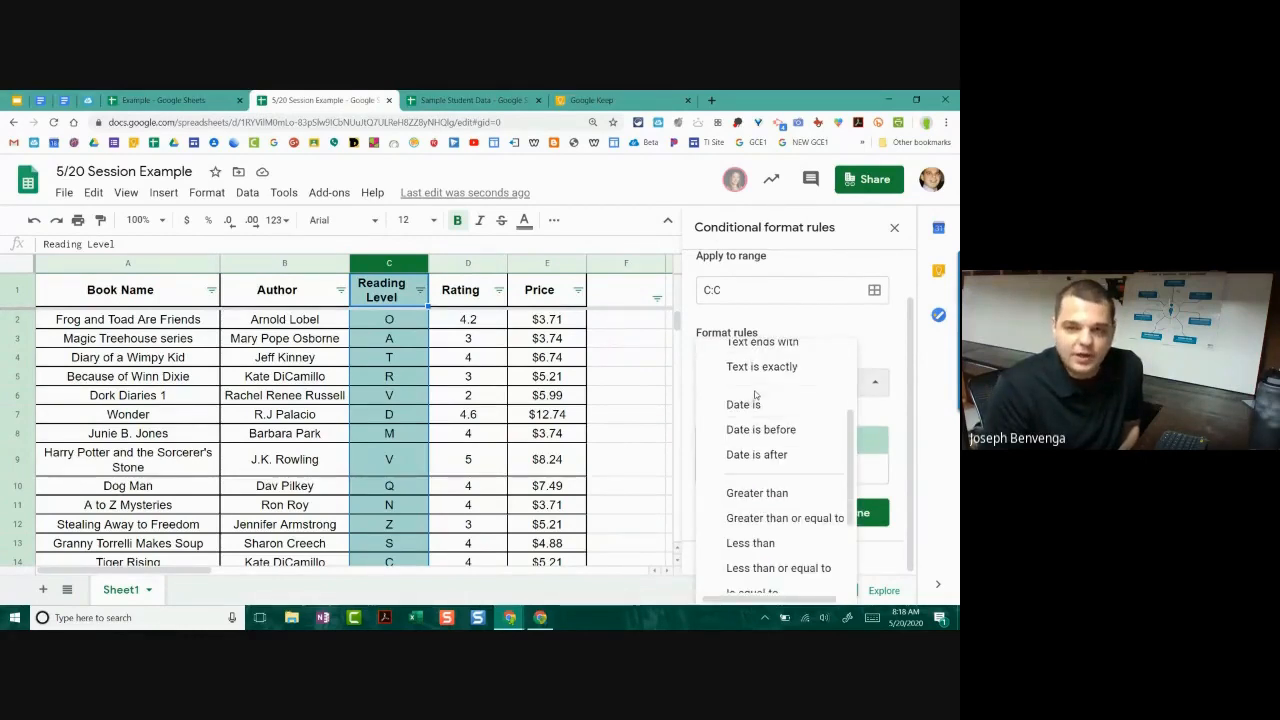
# Step: Set the rule's condition to Is between A and D
pyautogui.scroll(-2, 755, 396)
pyautogui.scroll(-2, 755, 396)
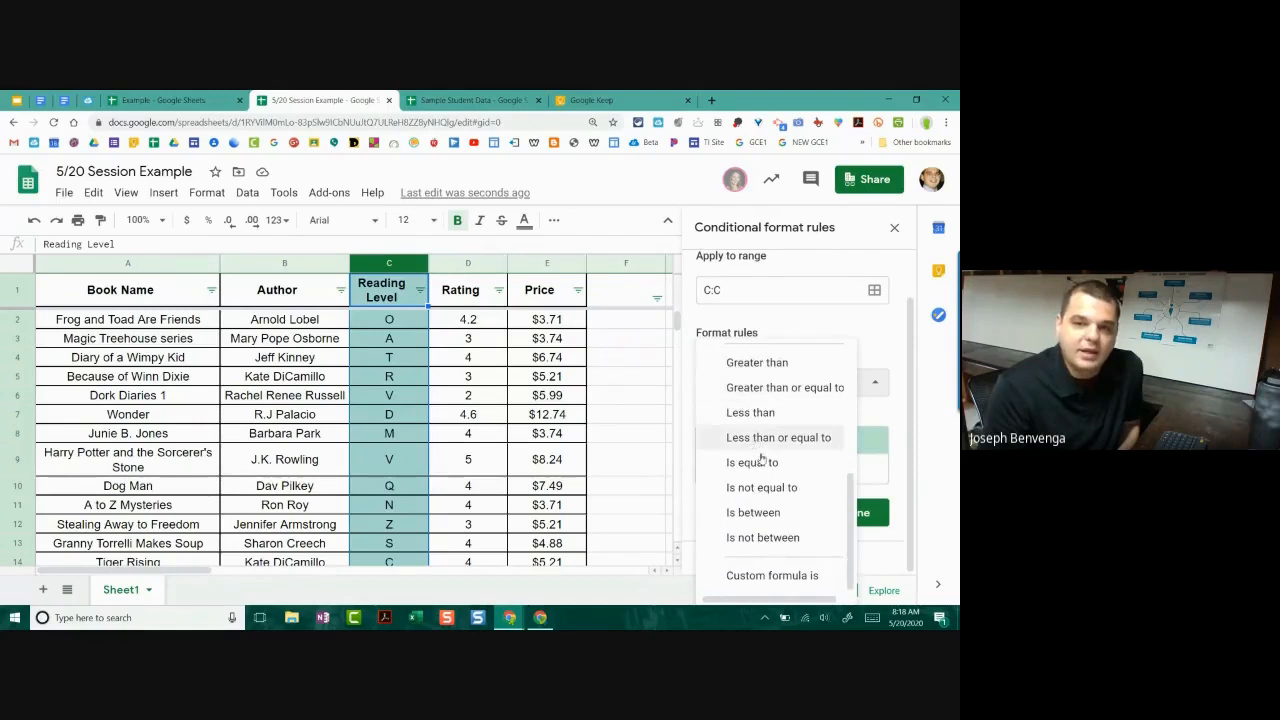
pyautogui.click(751, 514)
pyautogui.click(735, 421)
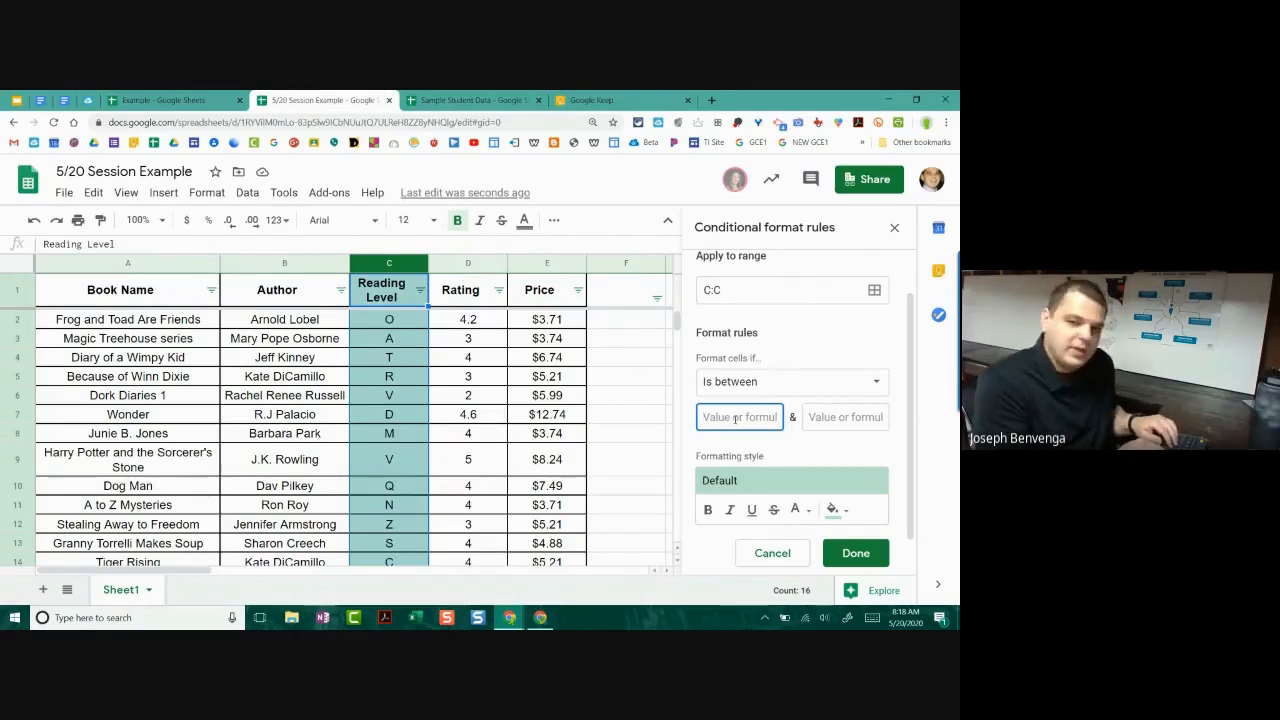
pyautogui.write('A')
pyautogui.press('Tab')
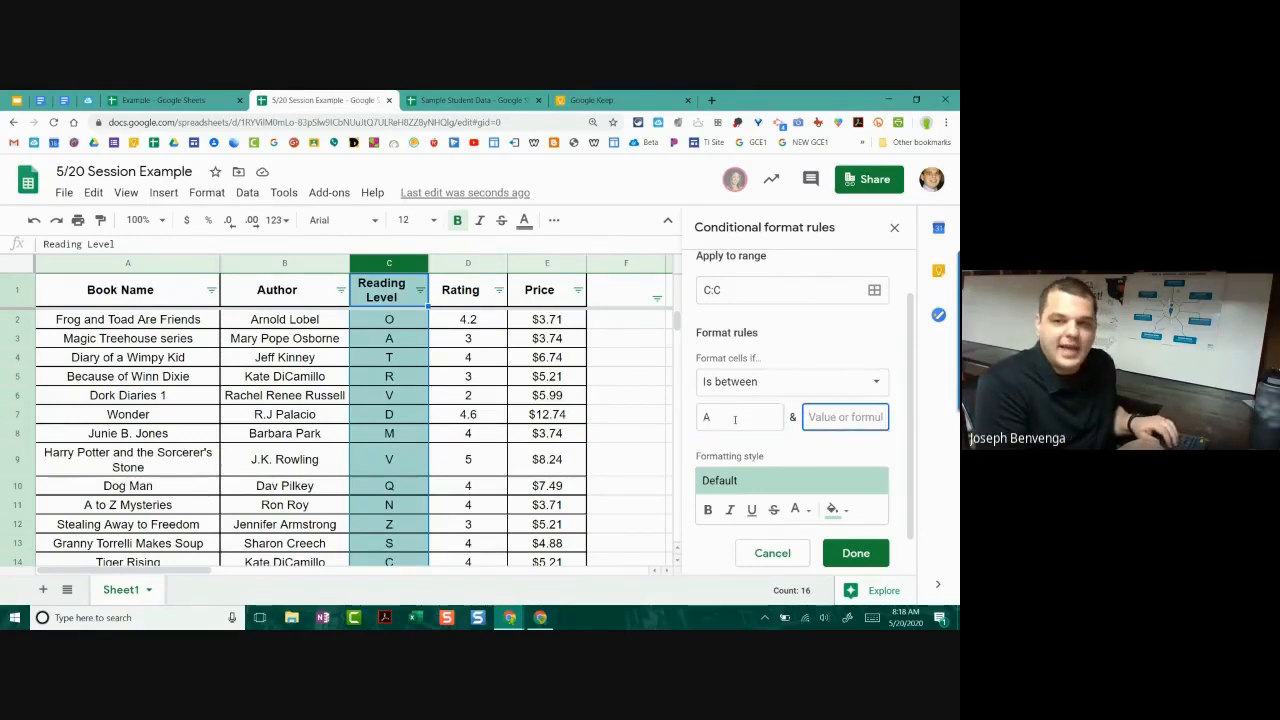
pyautogui.write('D')
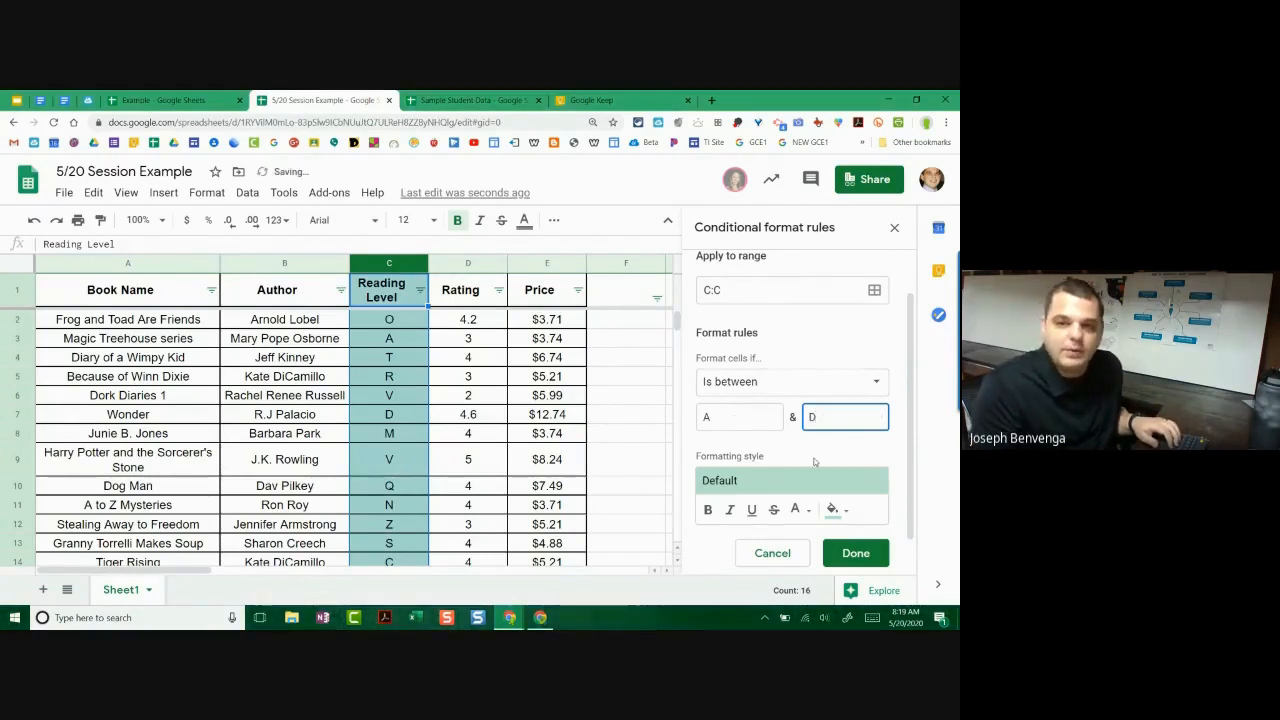
# Step: Style matching levels with a light red fill, not bold, and save the rule
pyautogui.click(764, 480)
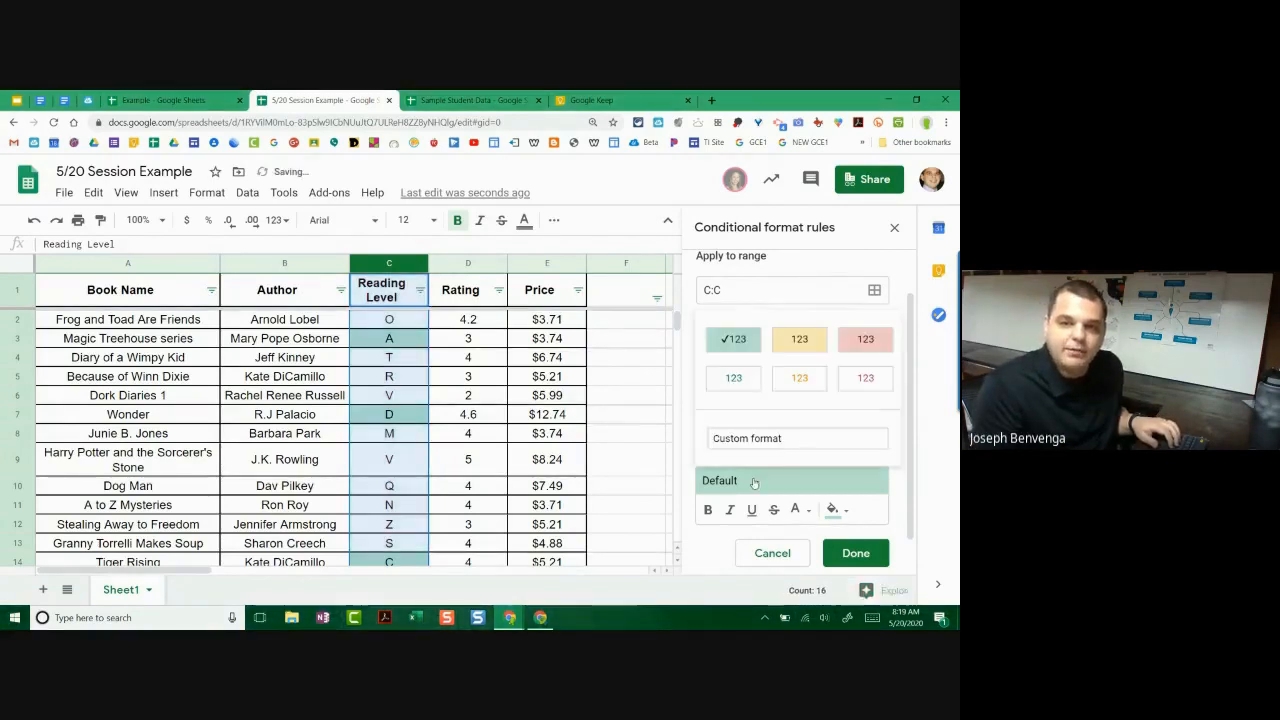
pyautogui.click(865, 339)
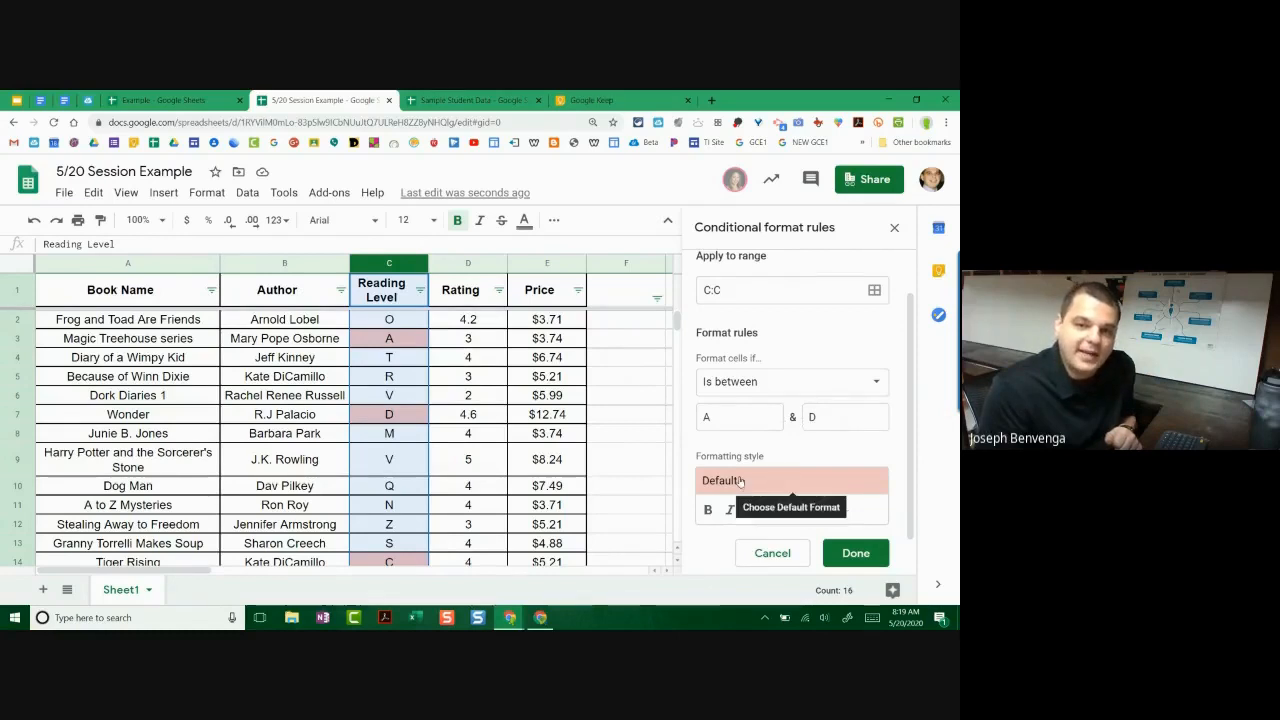
pyautogui.scroll(-1, 757, 460)
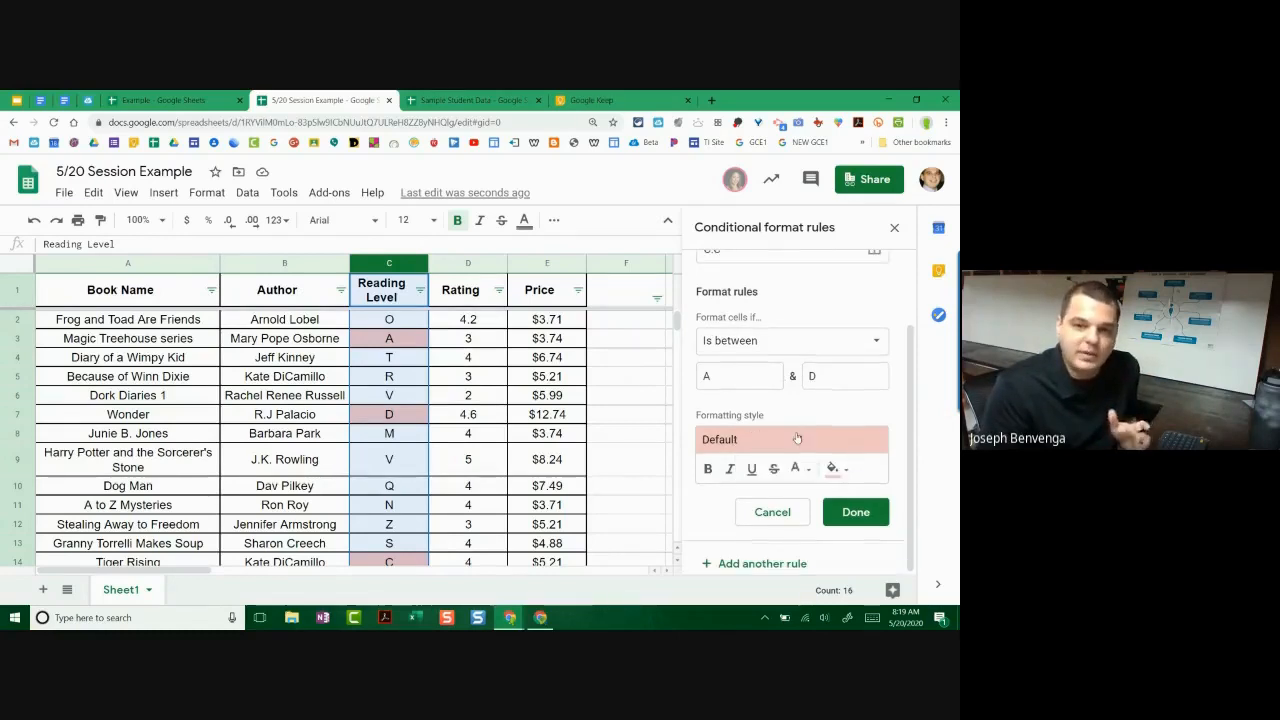
pyautogui.click(834, 470)
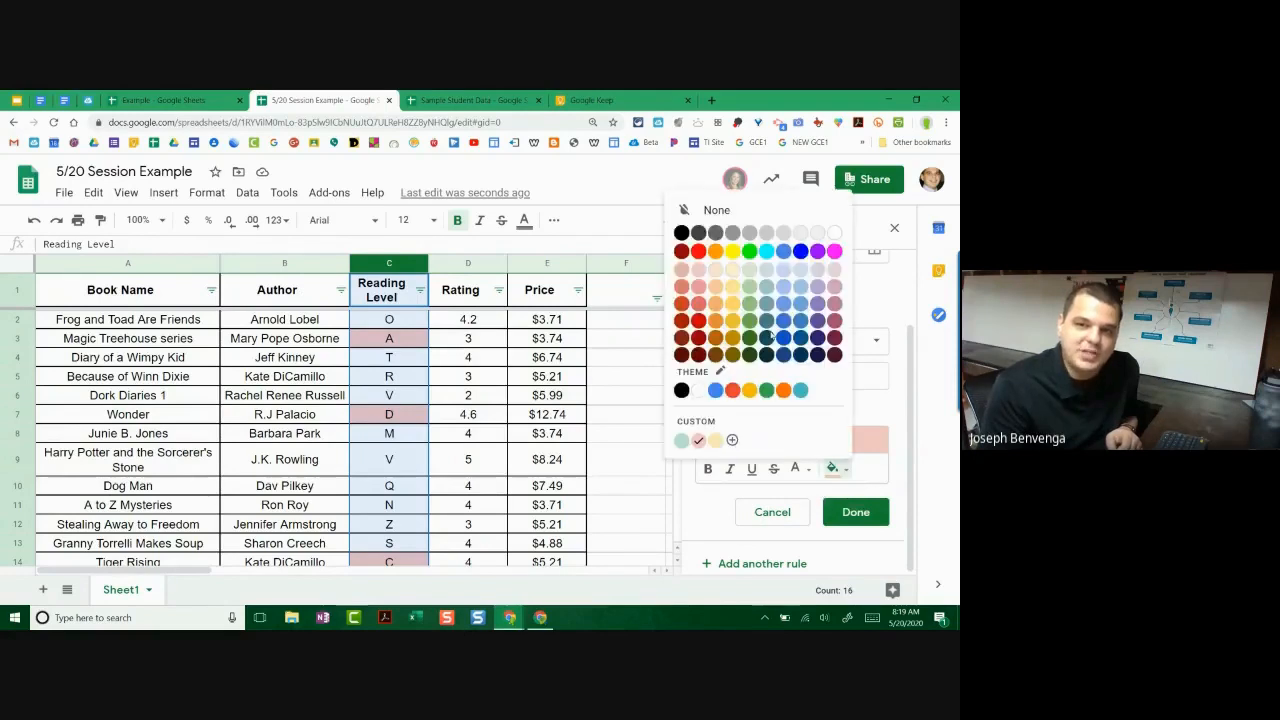
pyautogui.click(853, 481)
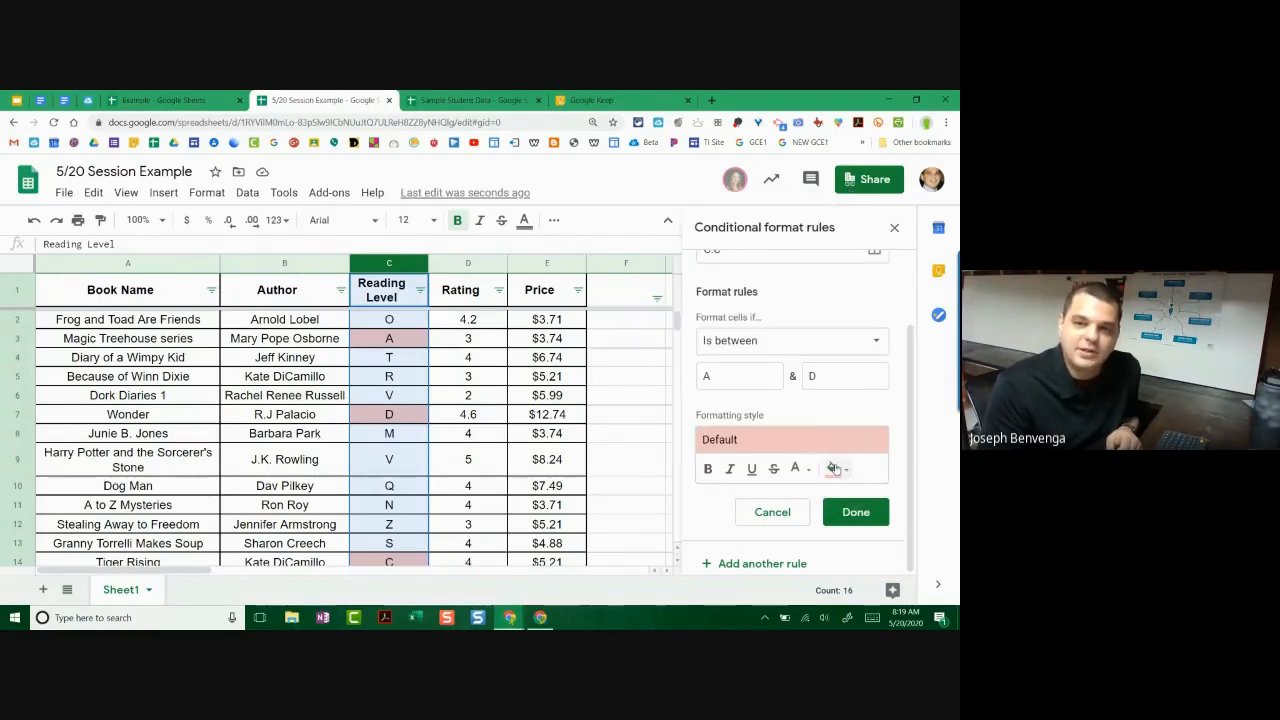
pyautogui.click(834, 470)
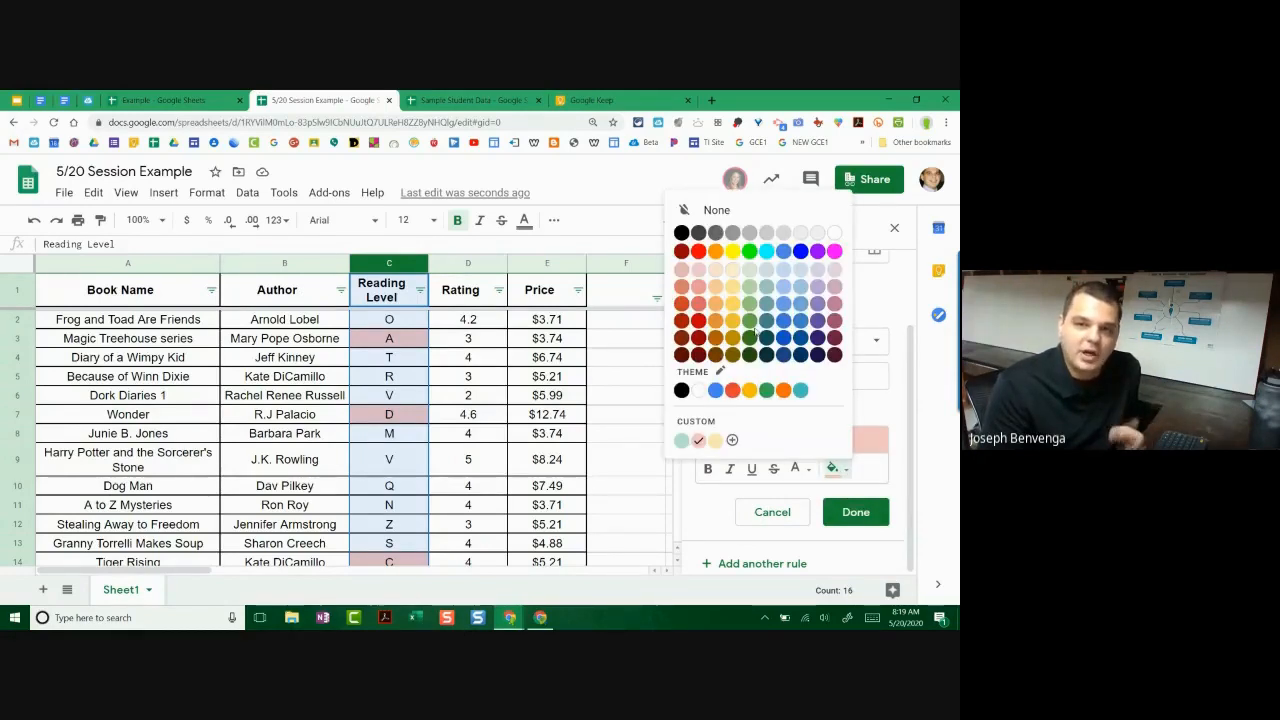
pyautogui.click(699, 287)
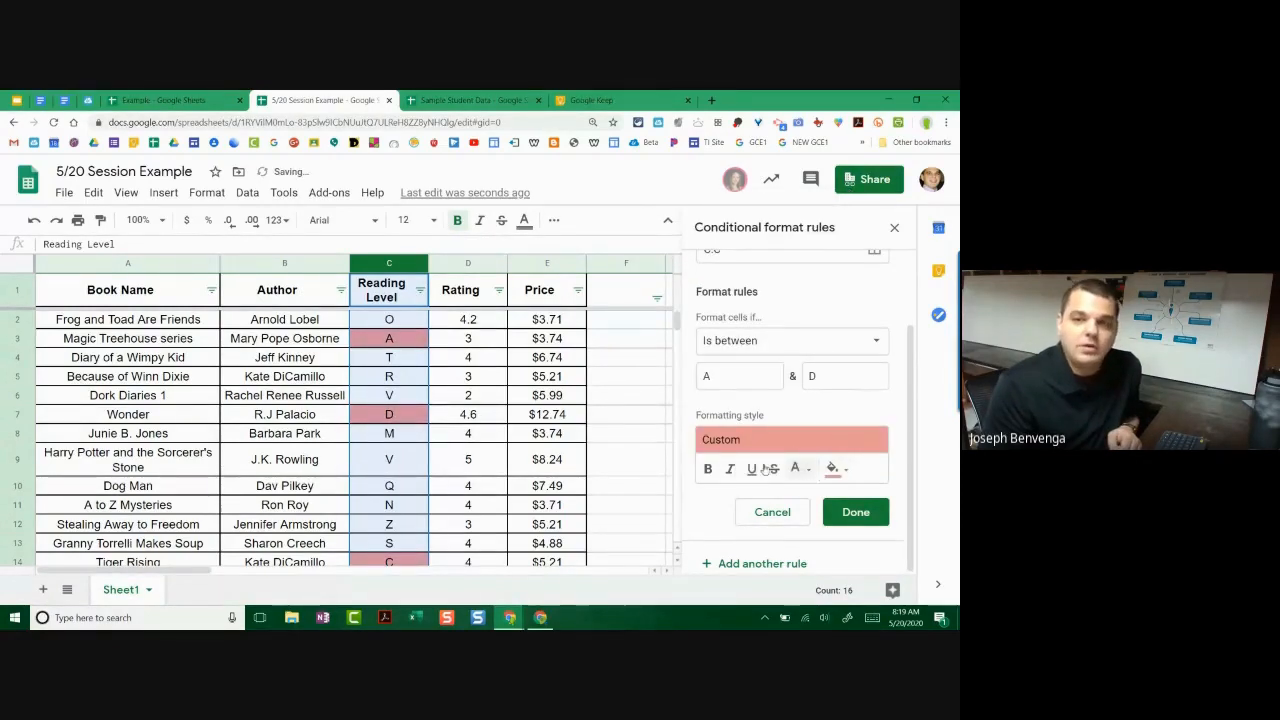
pyautogui.click(711, 471)
pyautogui.click(711, 471)
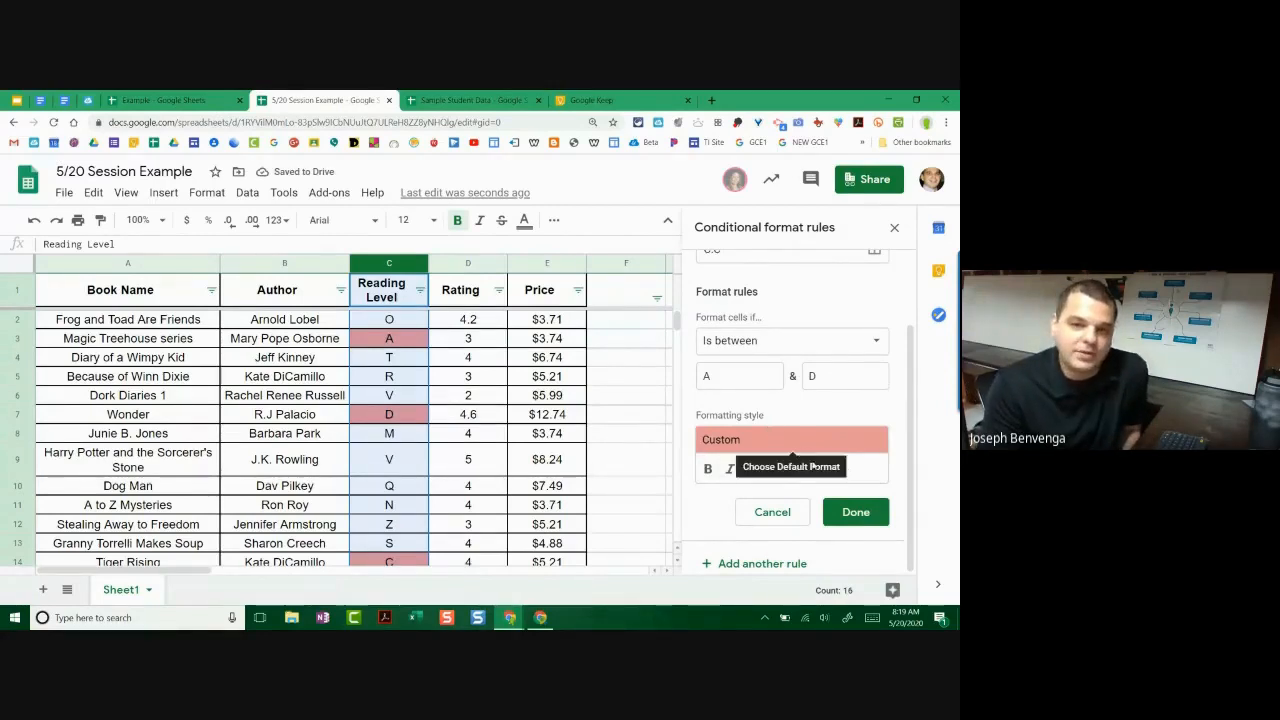
pyautogui.click(857, 515)
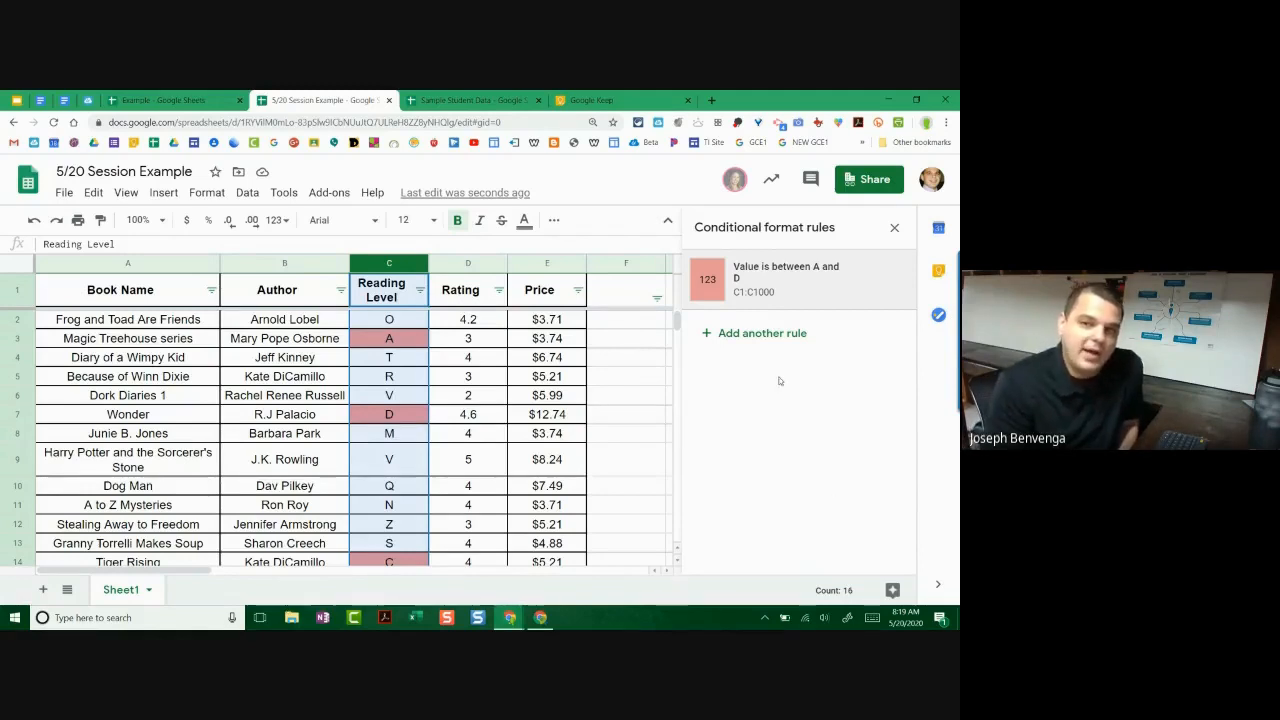
# Step: Add a second column C rule with the condition Is between E and N
pyautogui.click(784, 335)
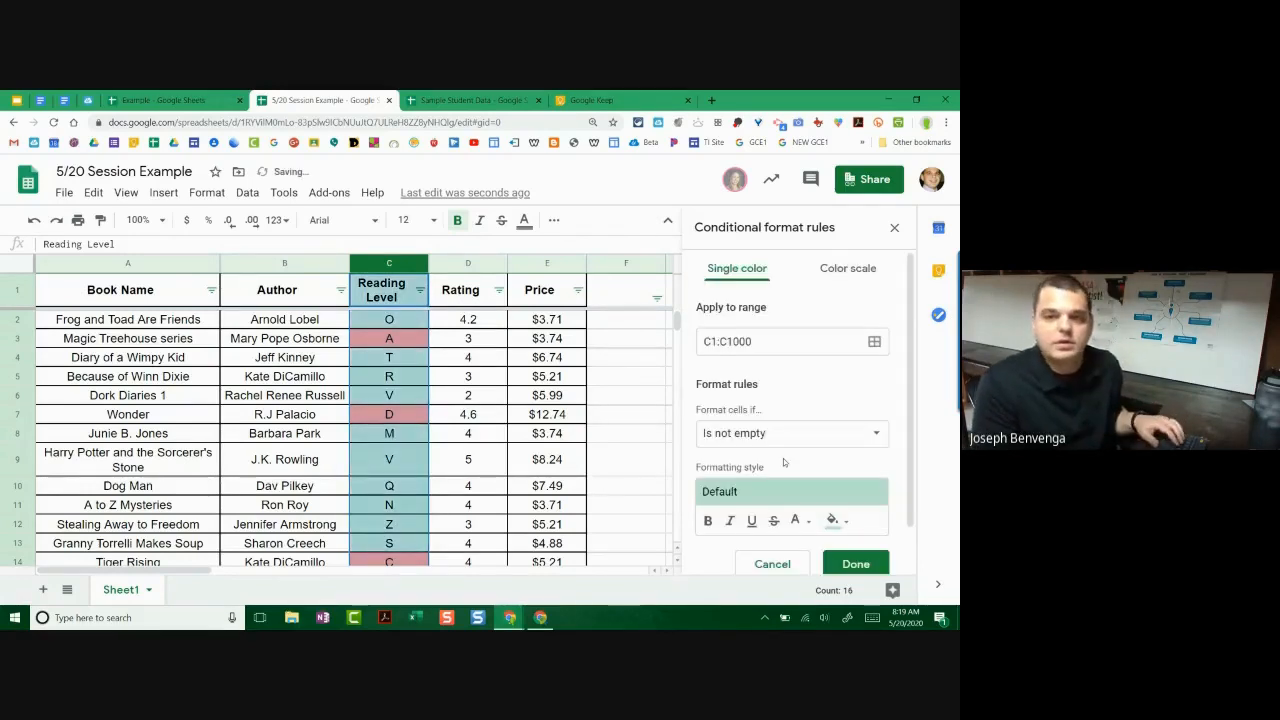
pyautogui.scroll(-1, 750, 380)
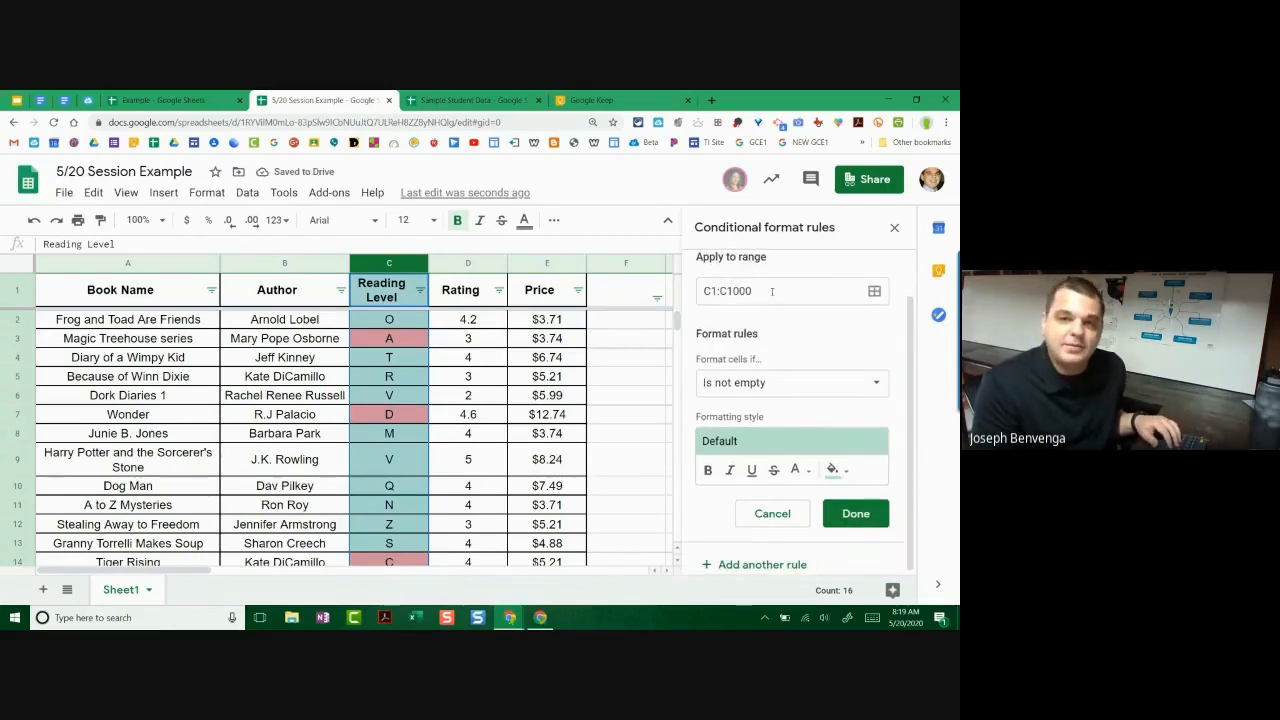
pyautogui.click(744, 390)
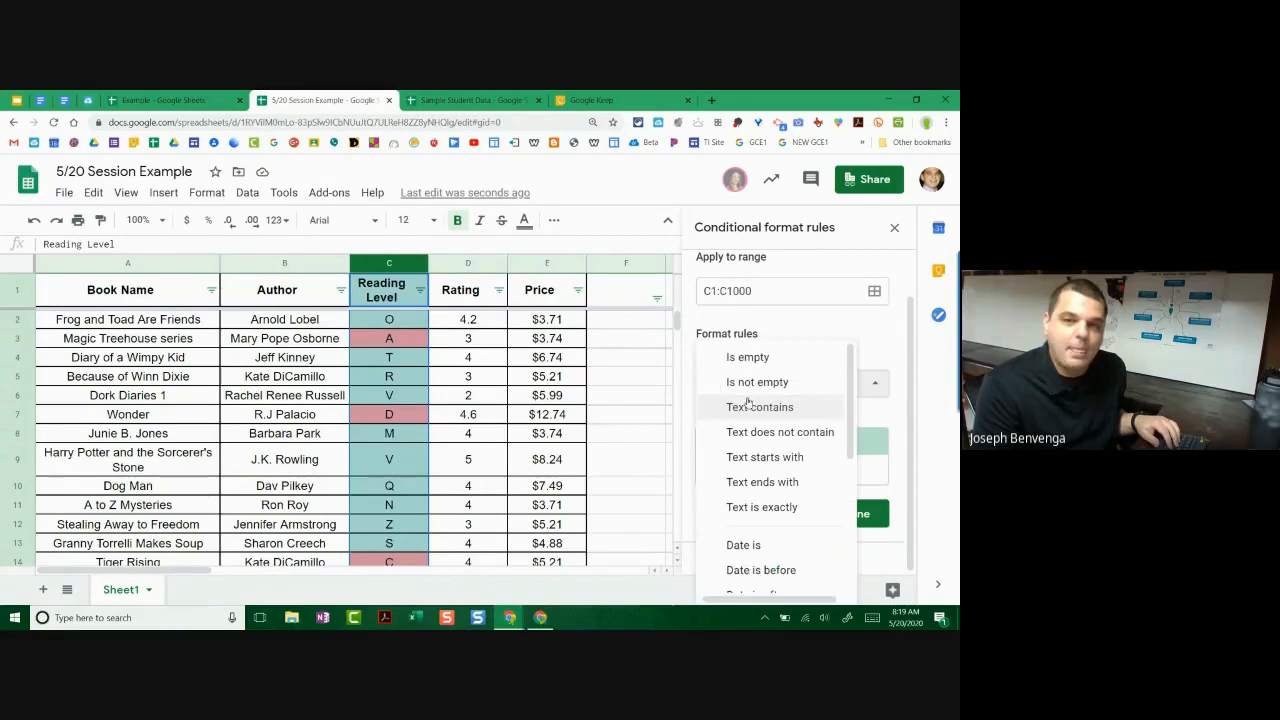
pyautogui.scroll(-3, 793, 482)
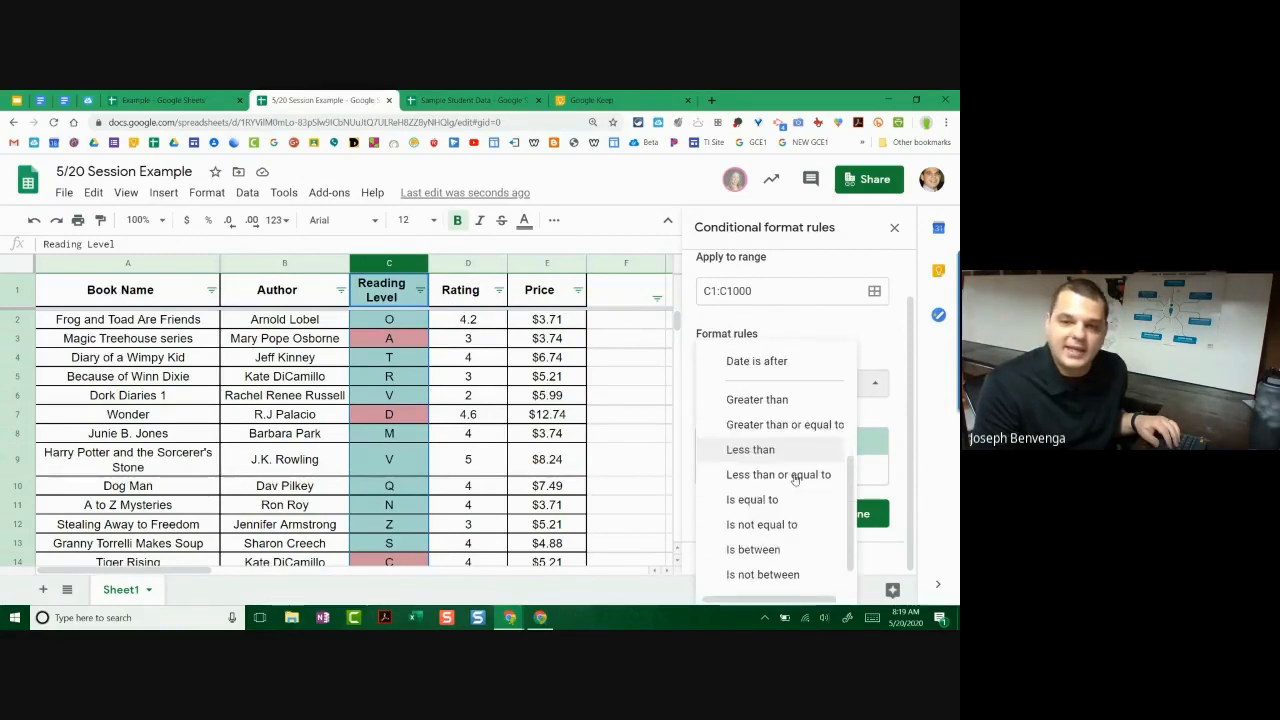
pyautogui.click(757, 528)
pyautogui.click(736, 420)
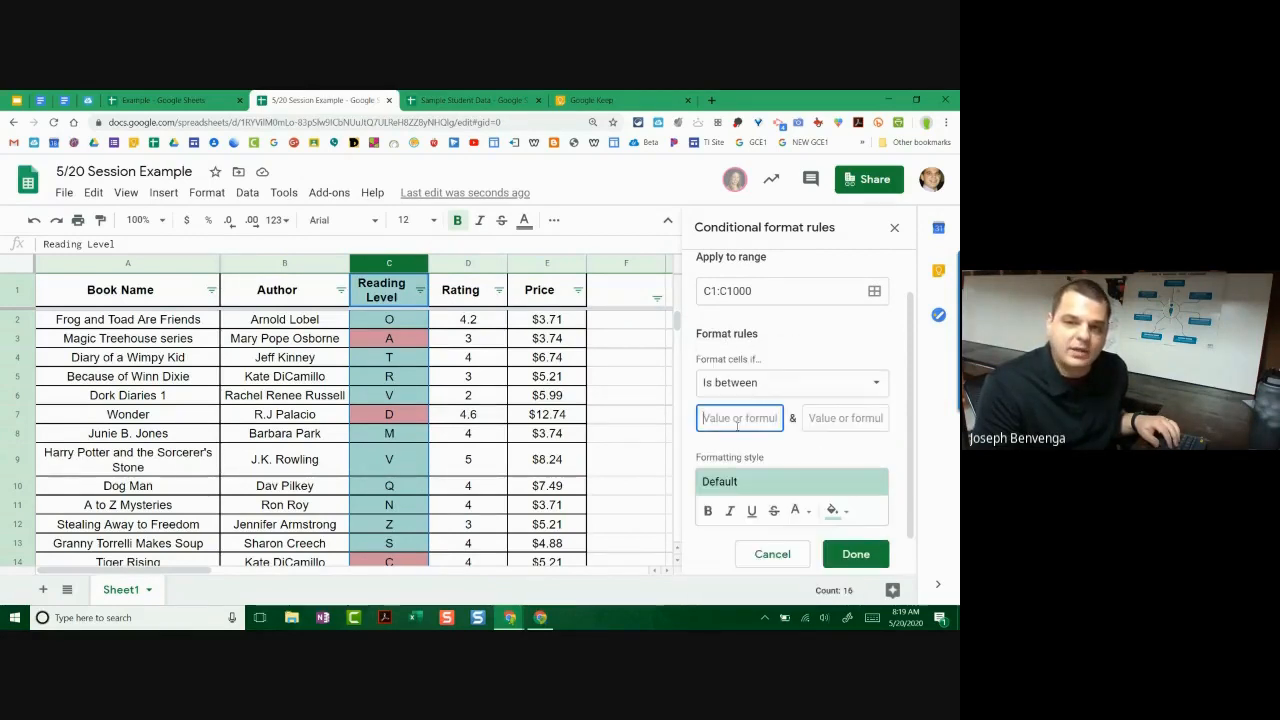
pyautogui.write('E')
pyautogui.click(850, 418)
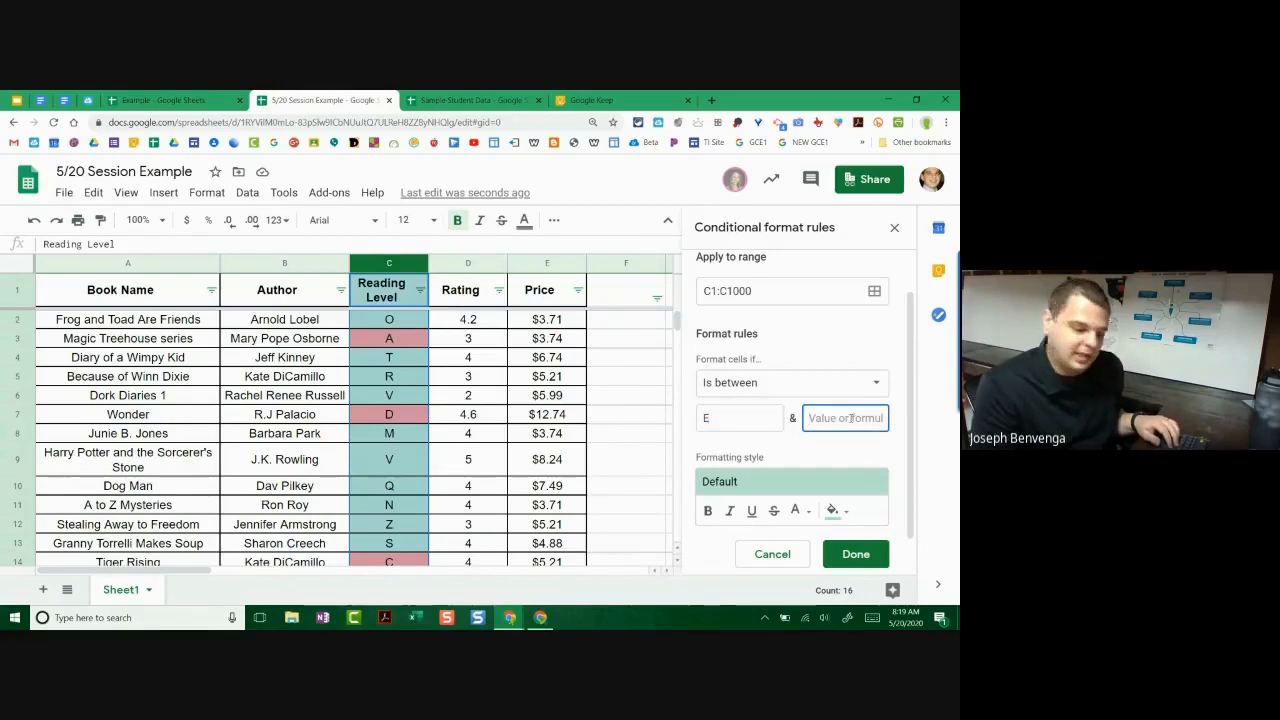
pyautogui.write('N')
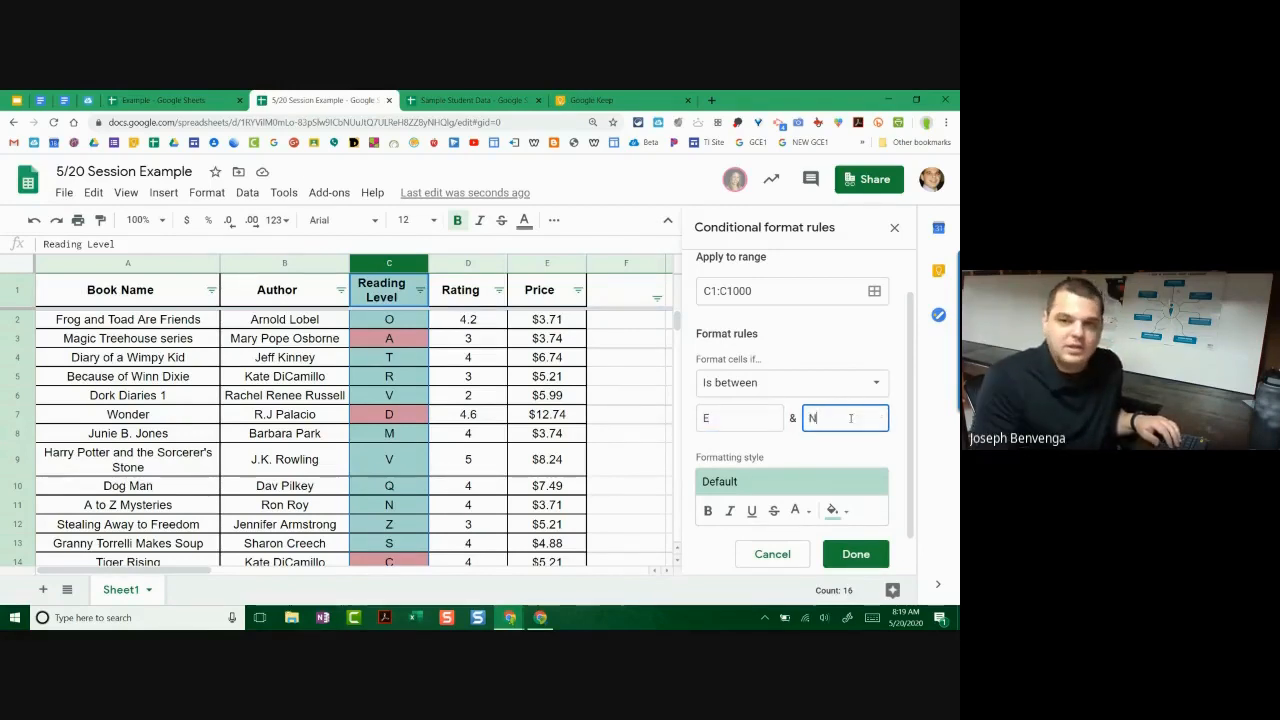
# Step: Give the E to N rule a yellow-orange fill and save it
pyautogui.click(846, 481)
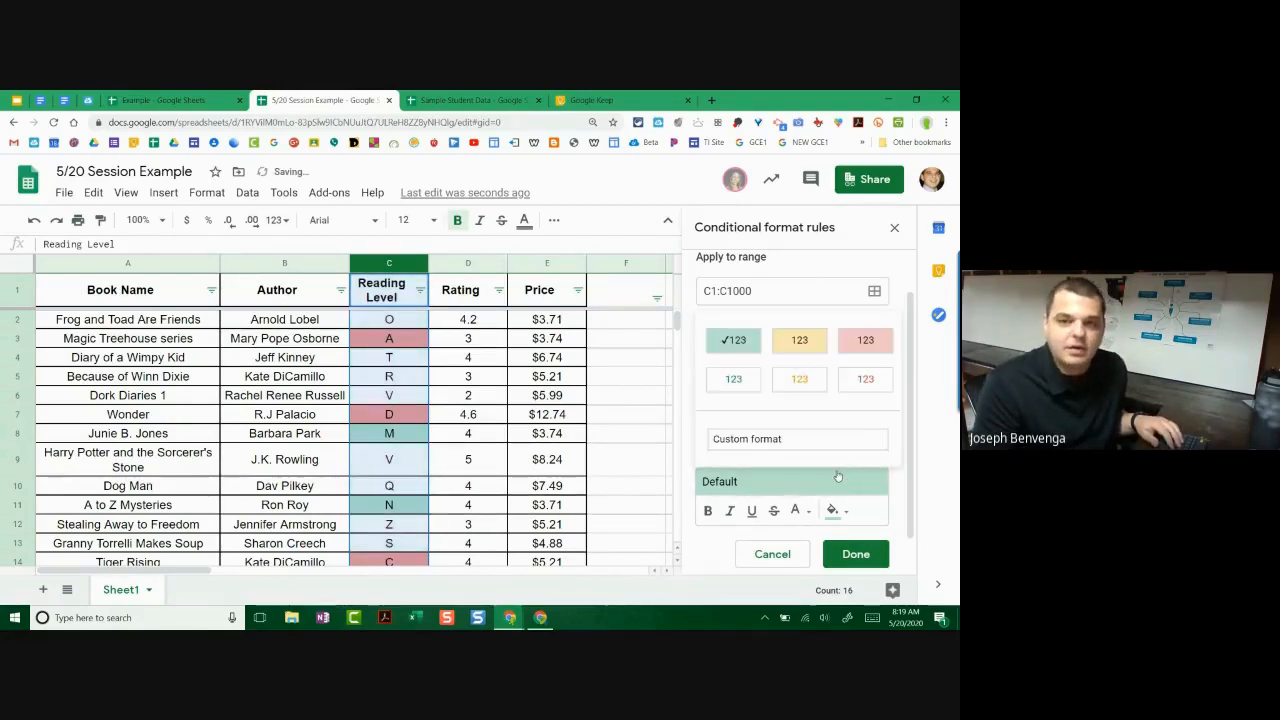
pyautogui.click(845, 513)
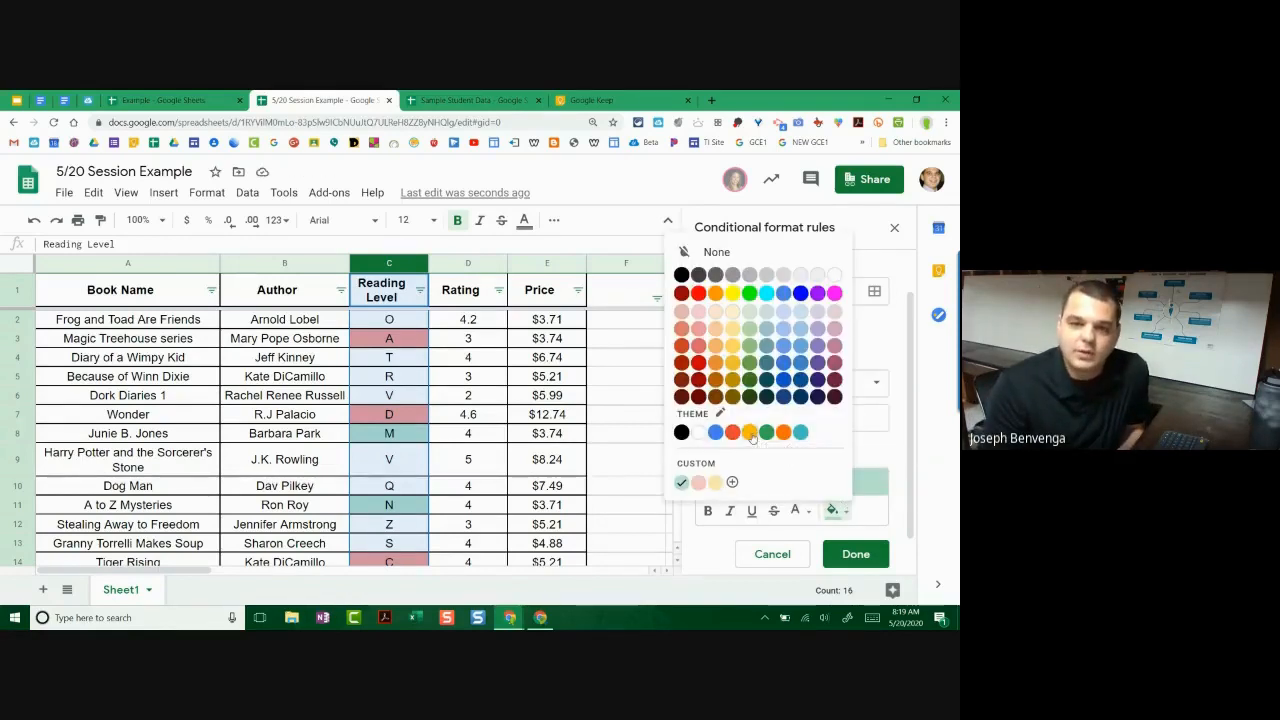
pyautogui.click(749, 432)
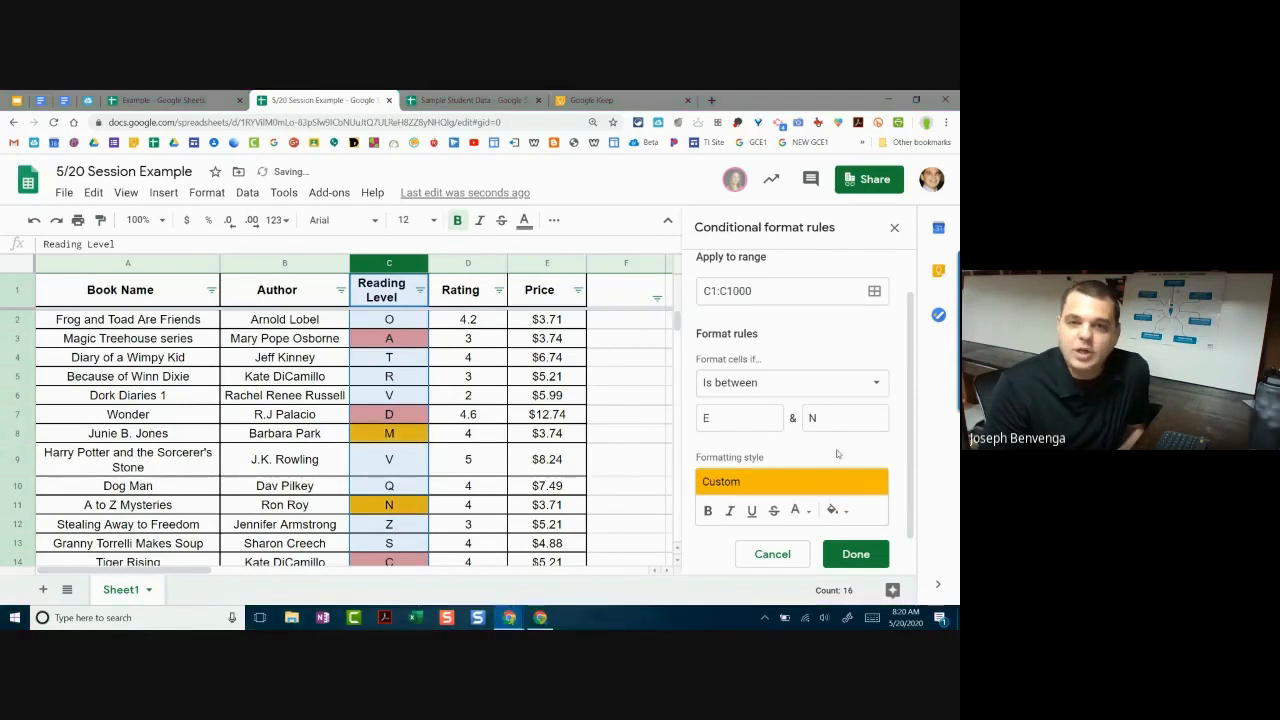
pyautogui.scroll(-1, 838, 455)
pyautogui.scroll(-1, 838, 455)
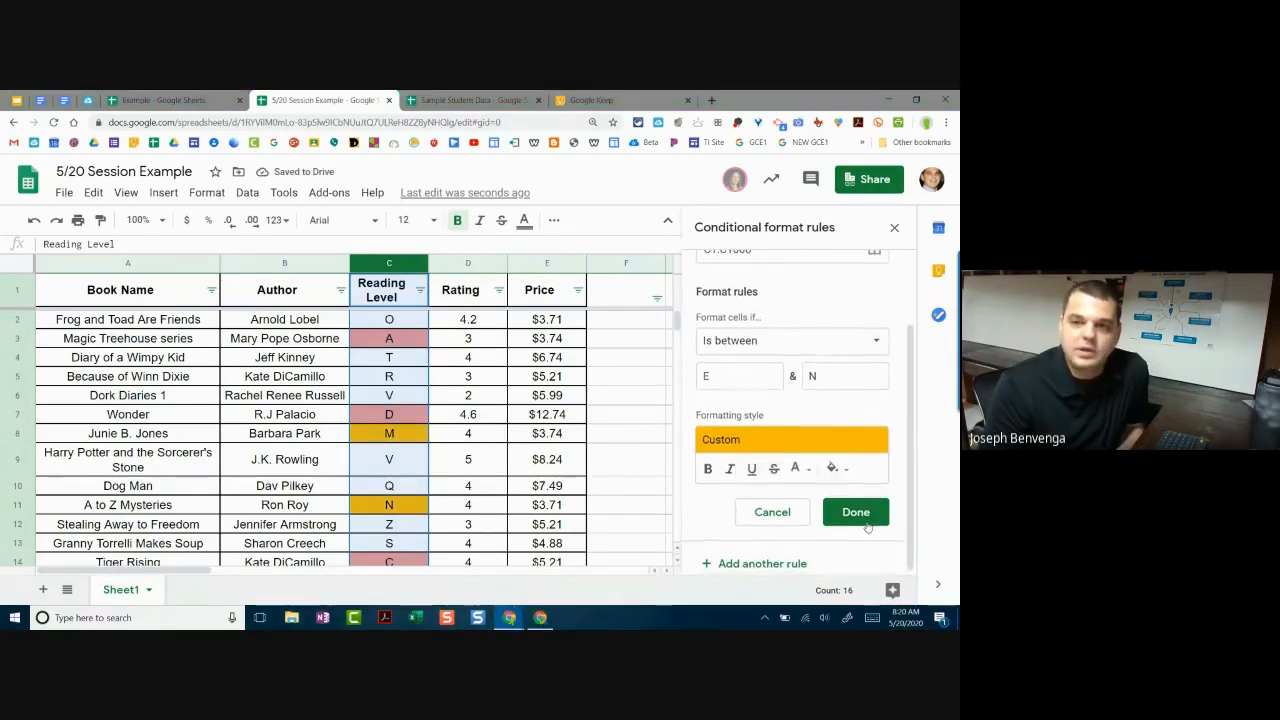
pyautogui.click(857, 512)
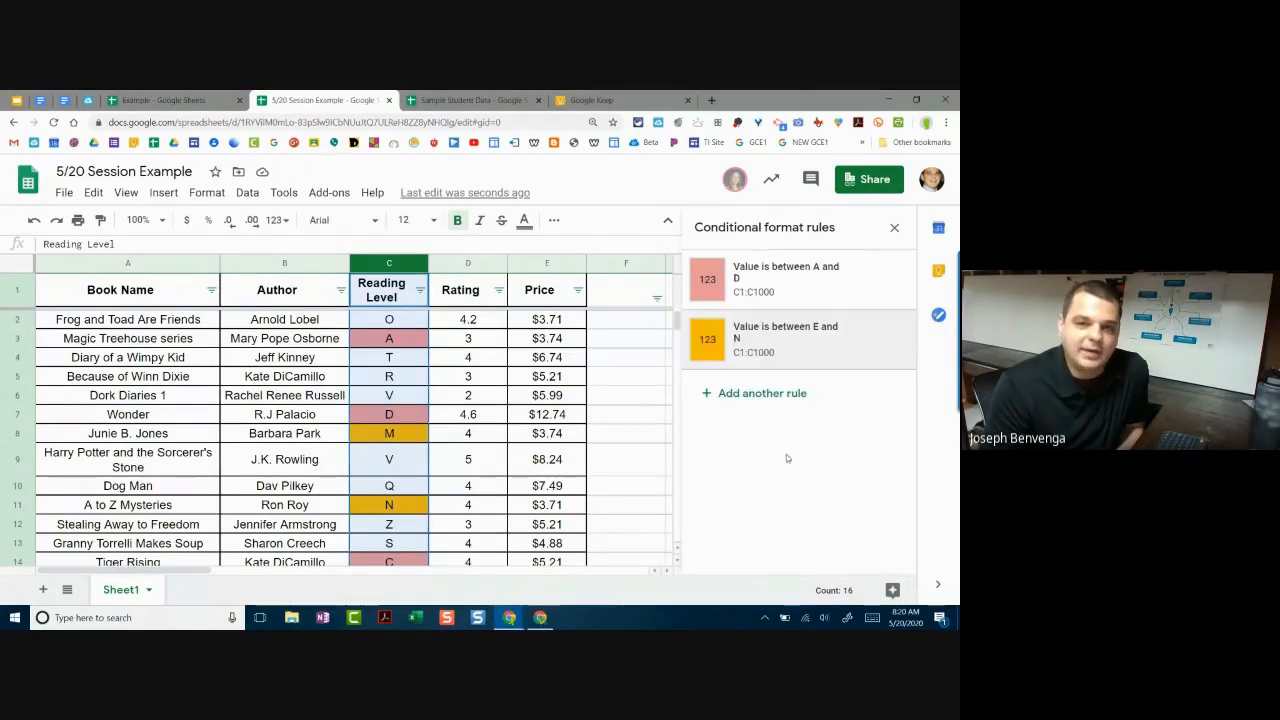
pyautogui.click(763, 393)
# Step: Add an 'Is between' rule coloring Reading Levels O to Z with the default green style
pyautogui.scroll(-1, 760, 386)
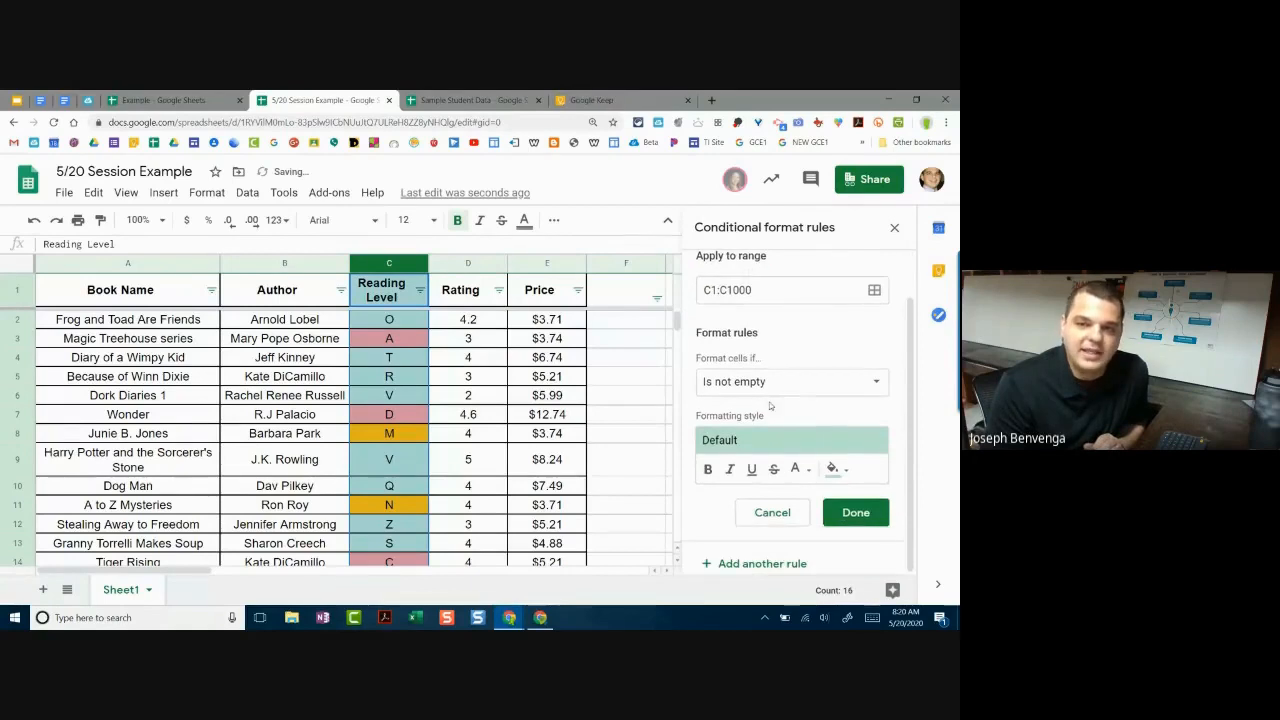
pyautogui.click(755, 383)
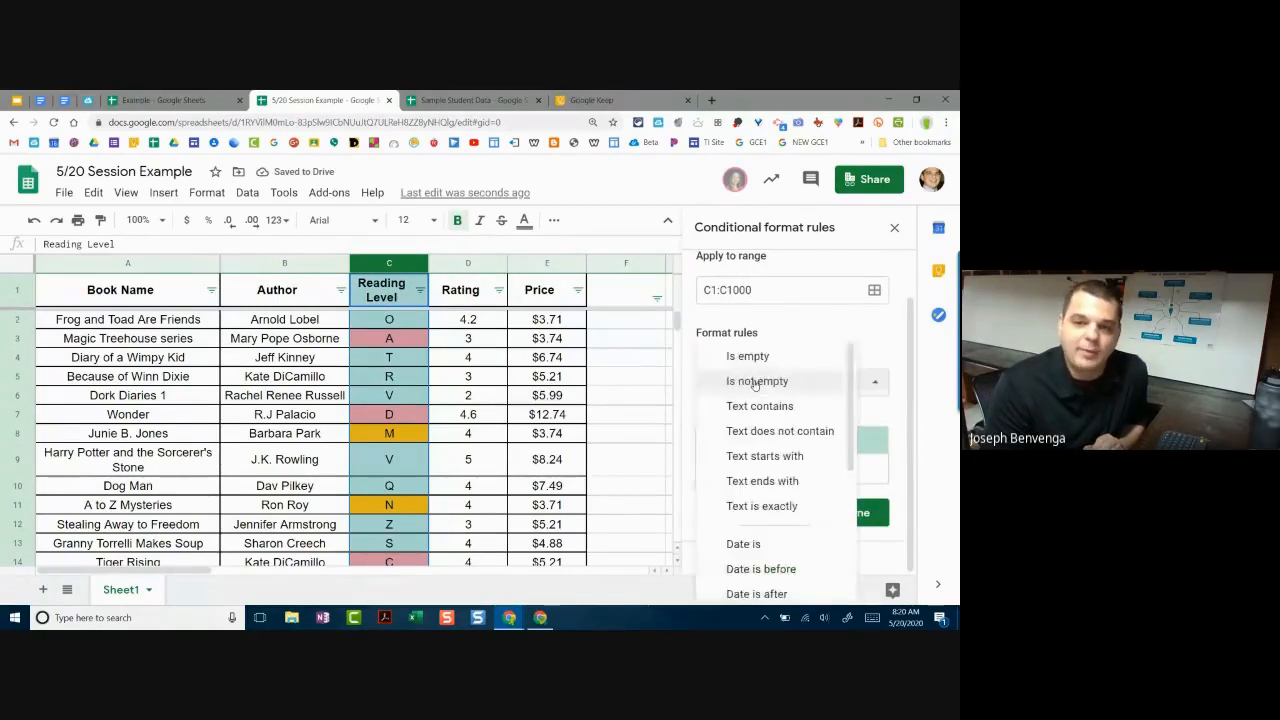
pyautogui.scroll(-3, 758, 420)
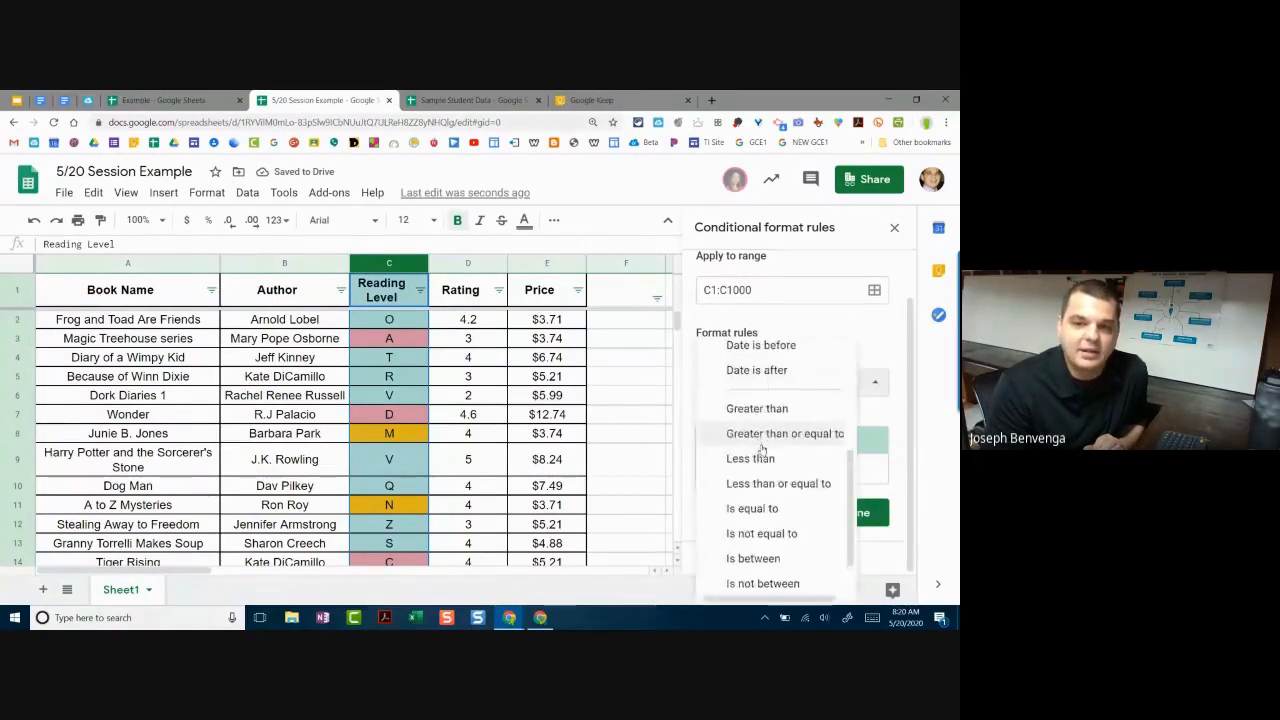
pyautogui.click(766, 566)
pyautogui.click(742, 420)
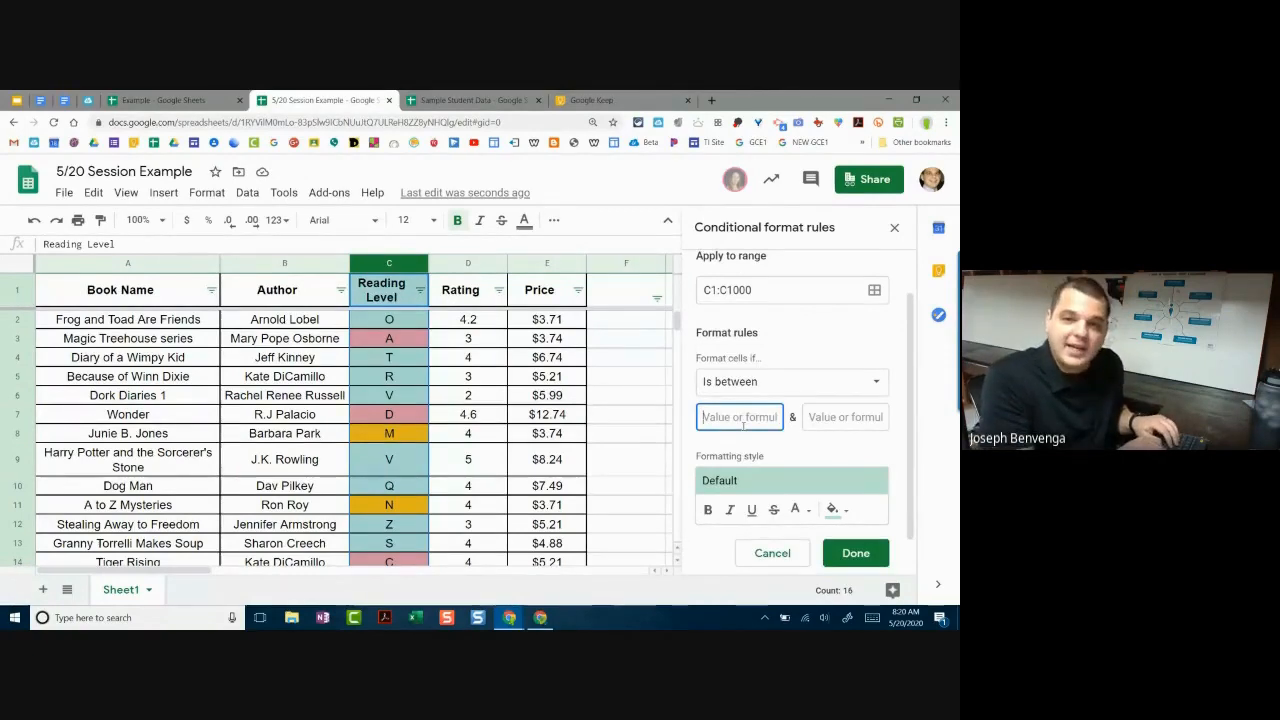
pyautogui.write('O')
pyautogui.press('Tab')
pyautogui.write('Z')
pyautogui.click(809, 451)
pyautogui.scroll(-1, 810, 462)
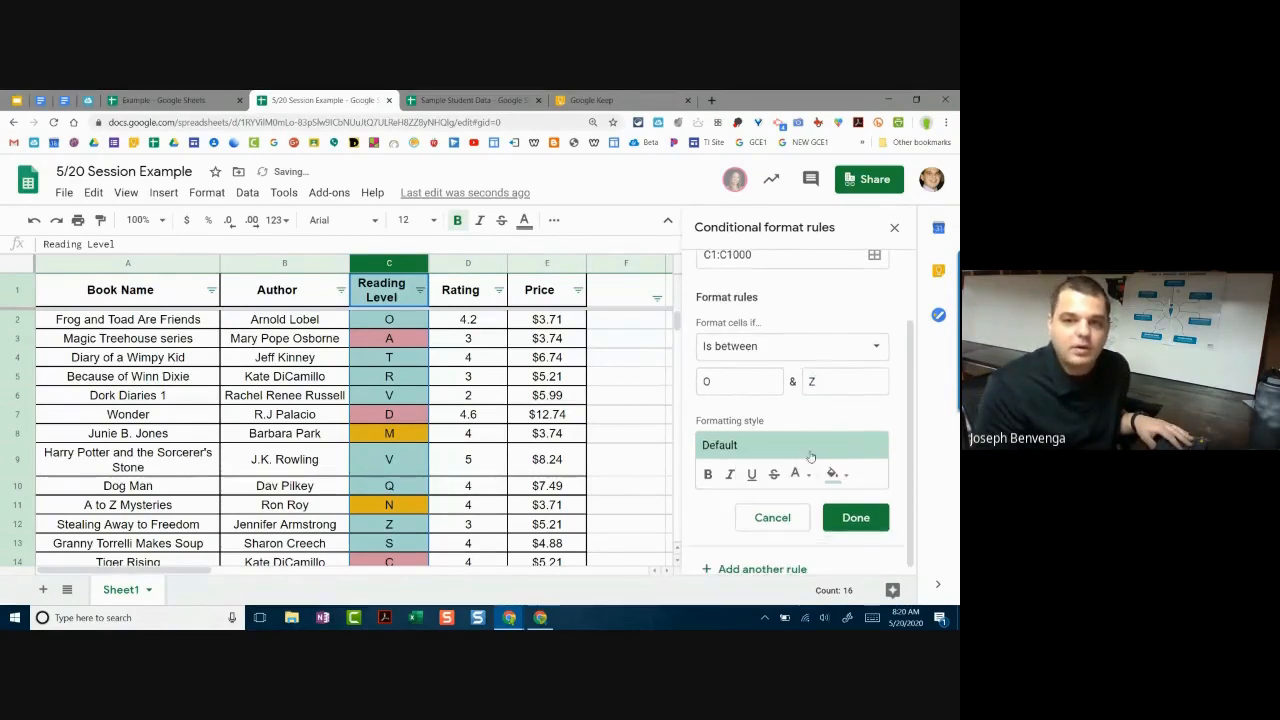
pyautogui.click(856, 512)
# Step: Close the conditional formatting panel and select the Dog Man price cell E10
pyautogui.scroll(-2, 354, 430)
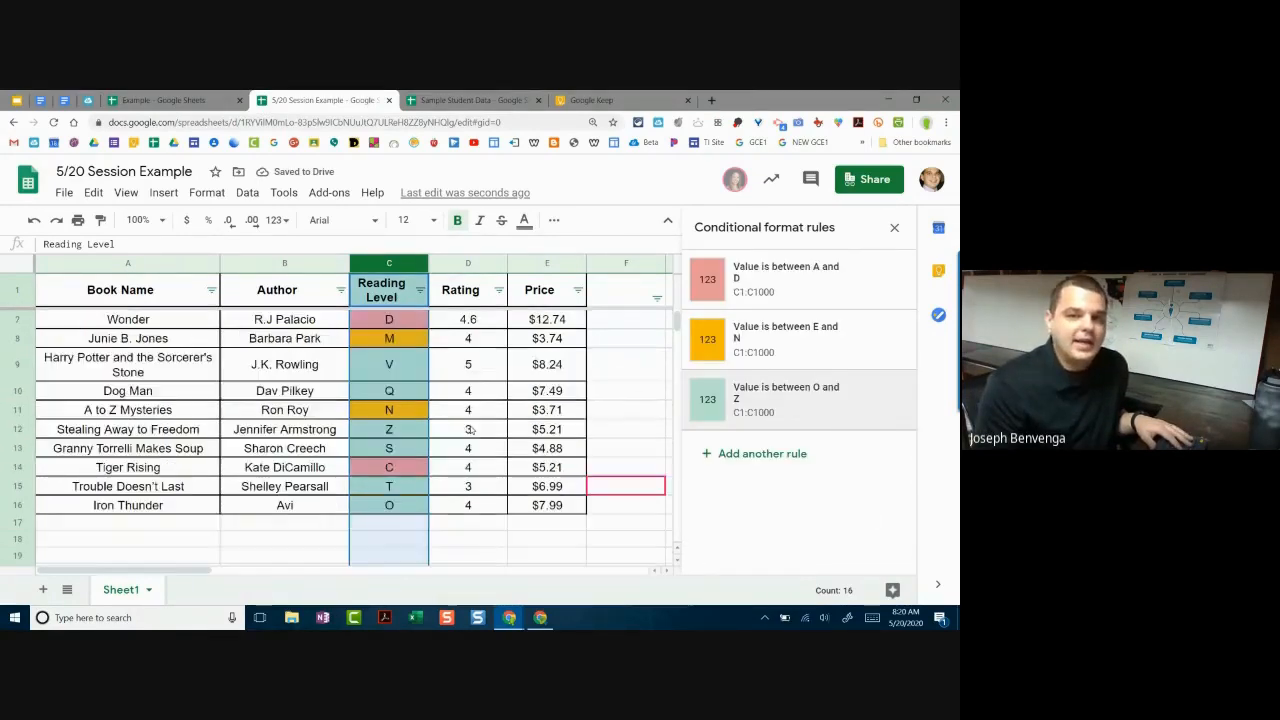
pyautogui.click(894, 227)
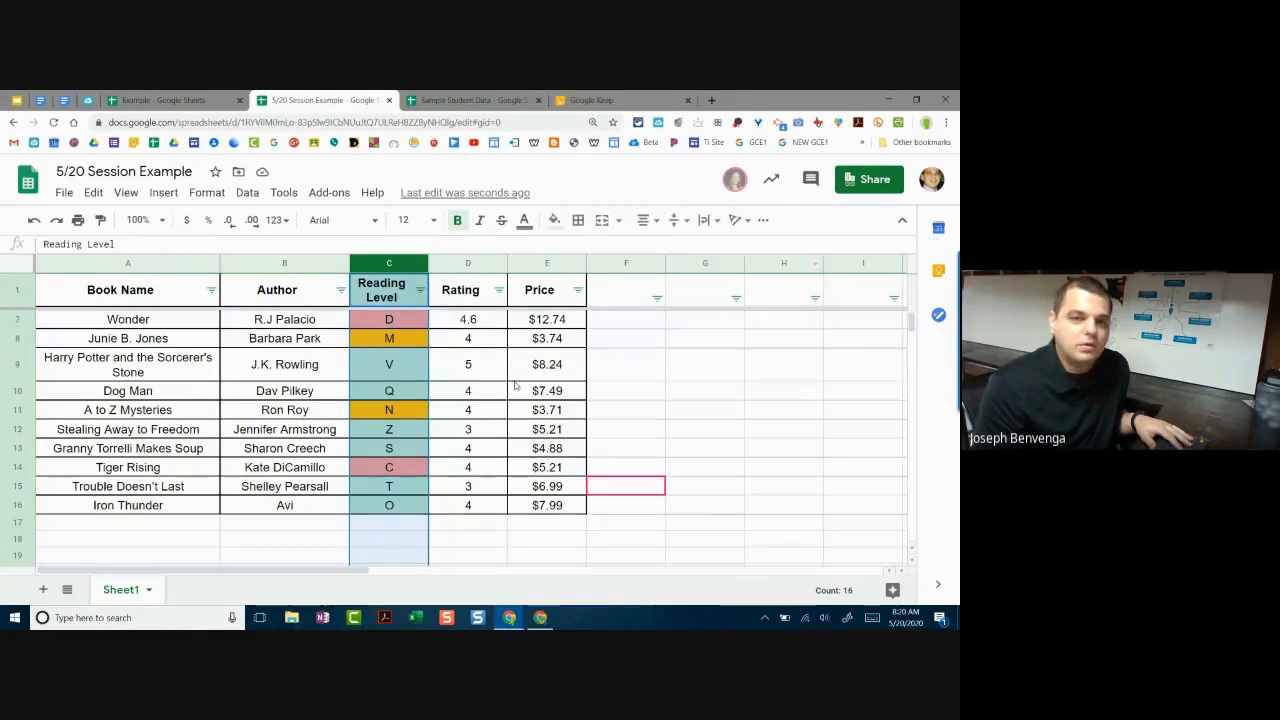
pyautogui.click(560, 391)
pyautogui.scroll(2, 586, 525)
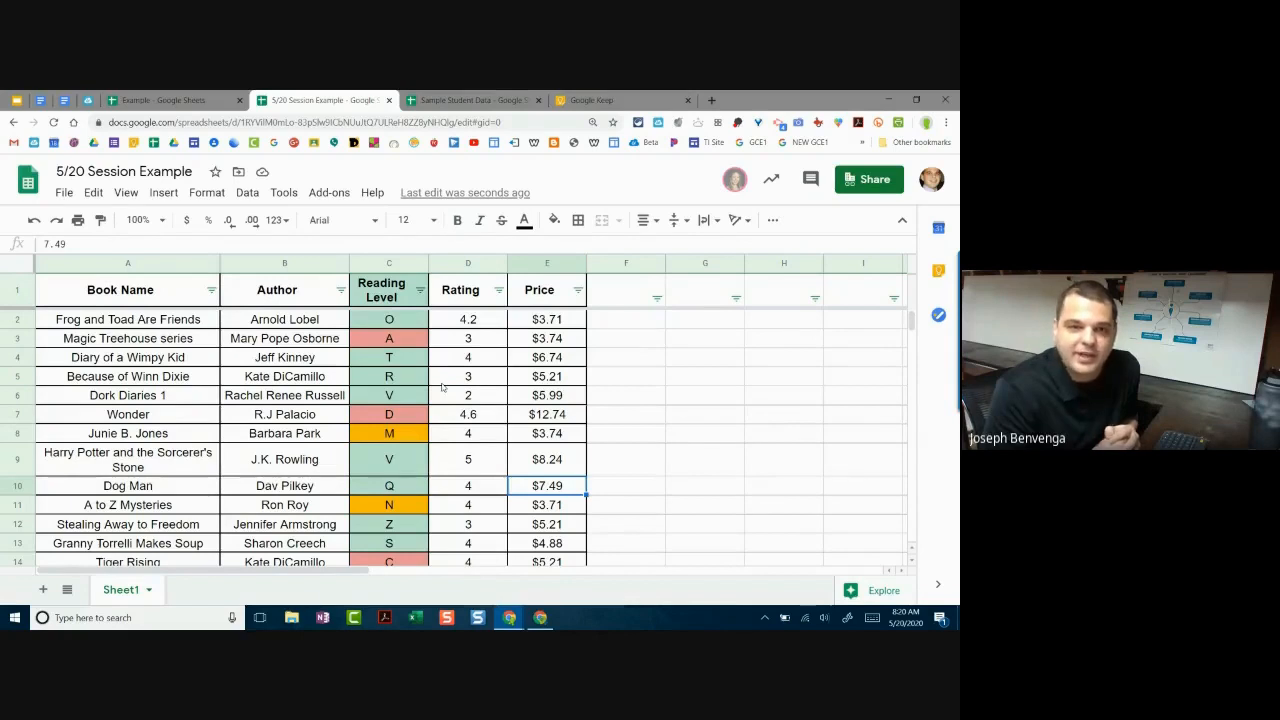
# Step: Open conditional formatting for cell E10 and discard the unfinished rule
pyautogui.click(222, 194)
pyautogui.click(205, 193)
pyautogui.click(205, 193)
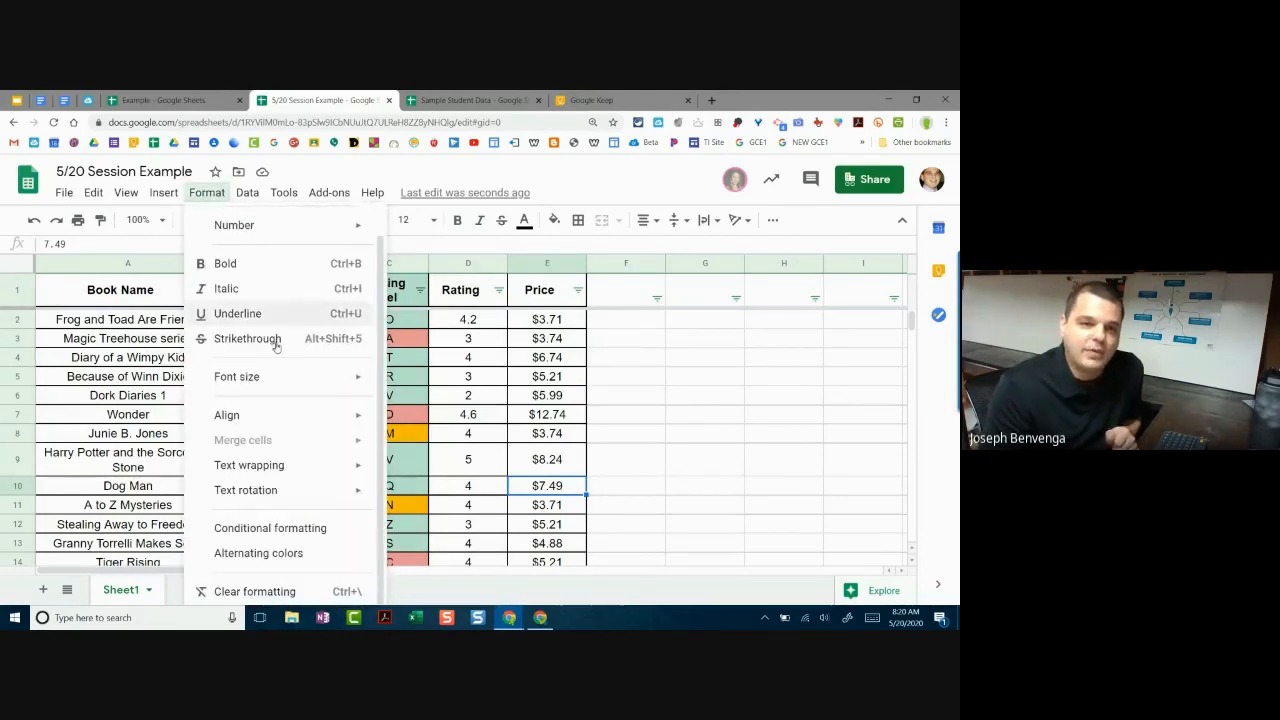
pyautogui.click(291, 536)
pyautogui.scroll(-1, 793, 408)
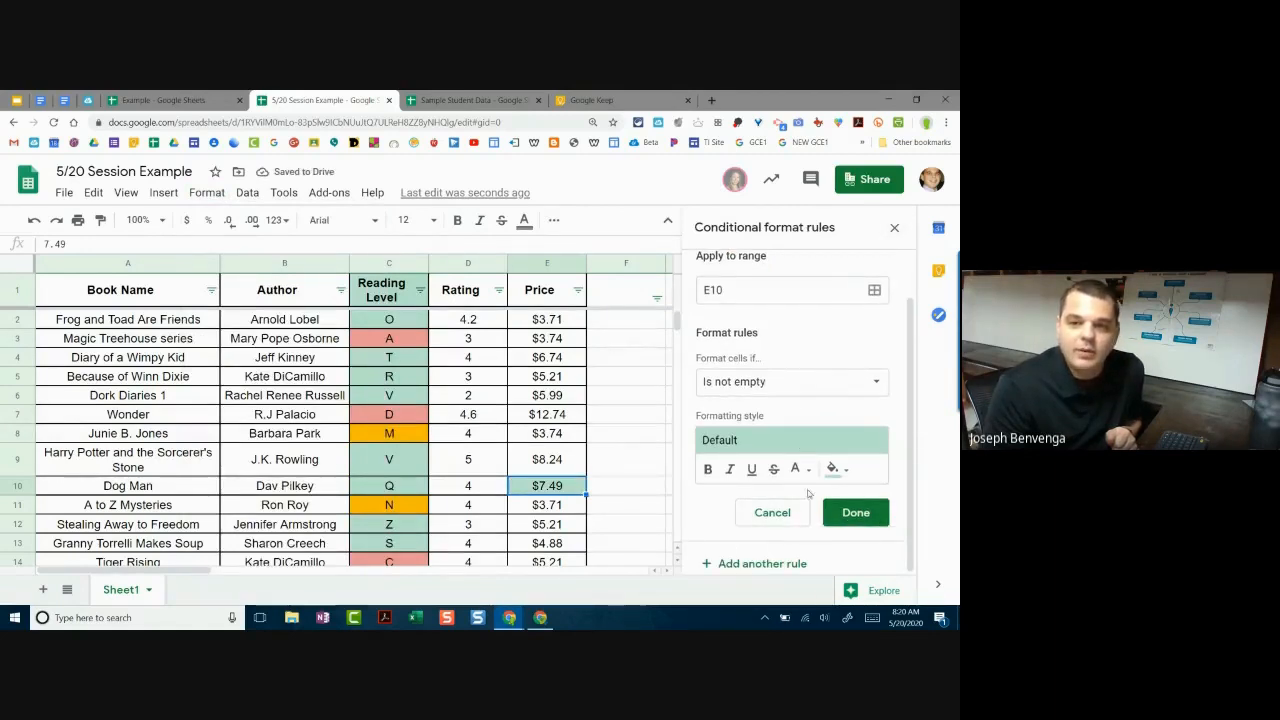
pyautogui.click(793, 515)
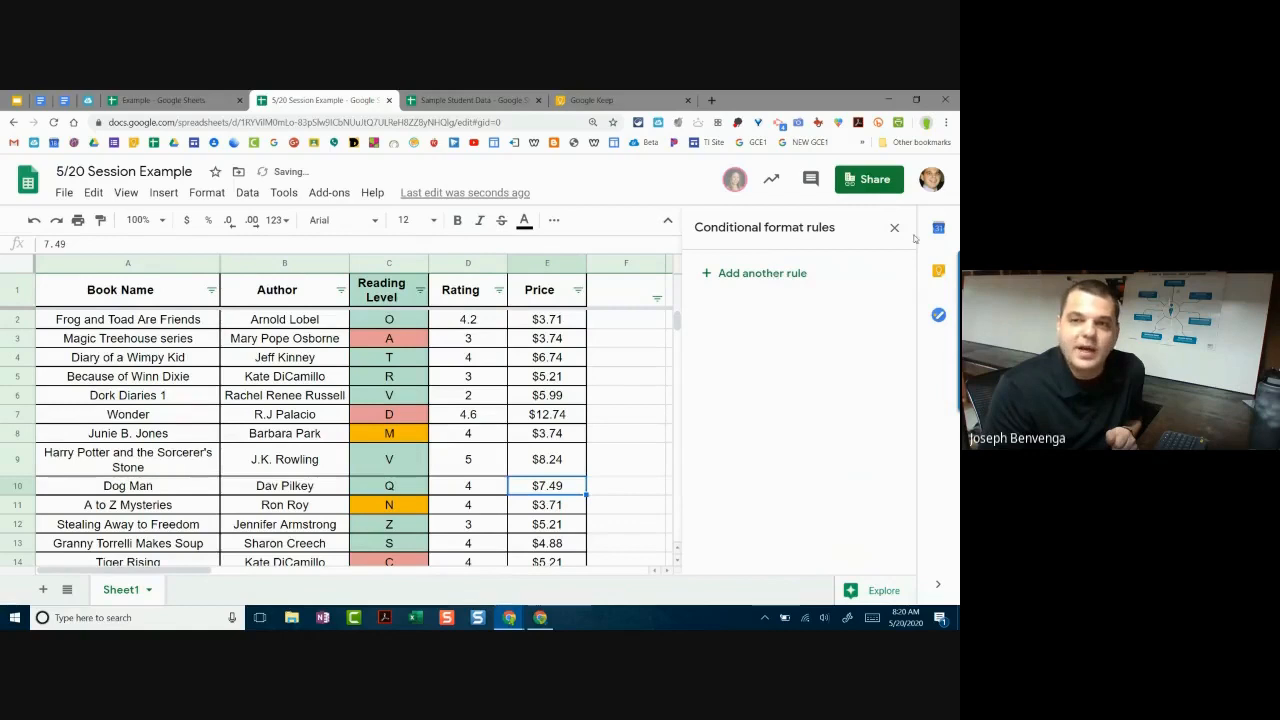
# Step: Leave a default 'Is not empty' rule shading E10 green, then select cell C2
pyautogui.click(763, 279)
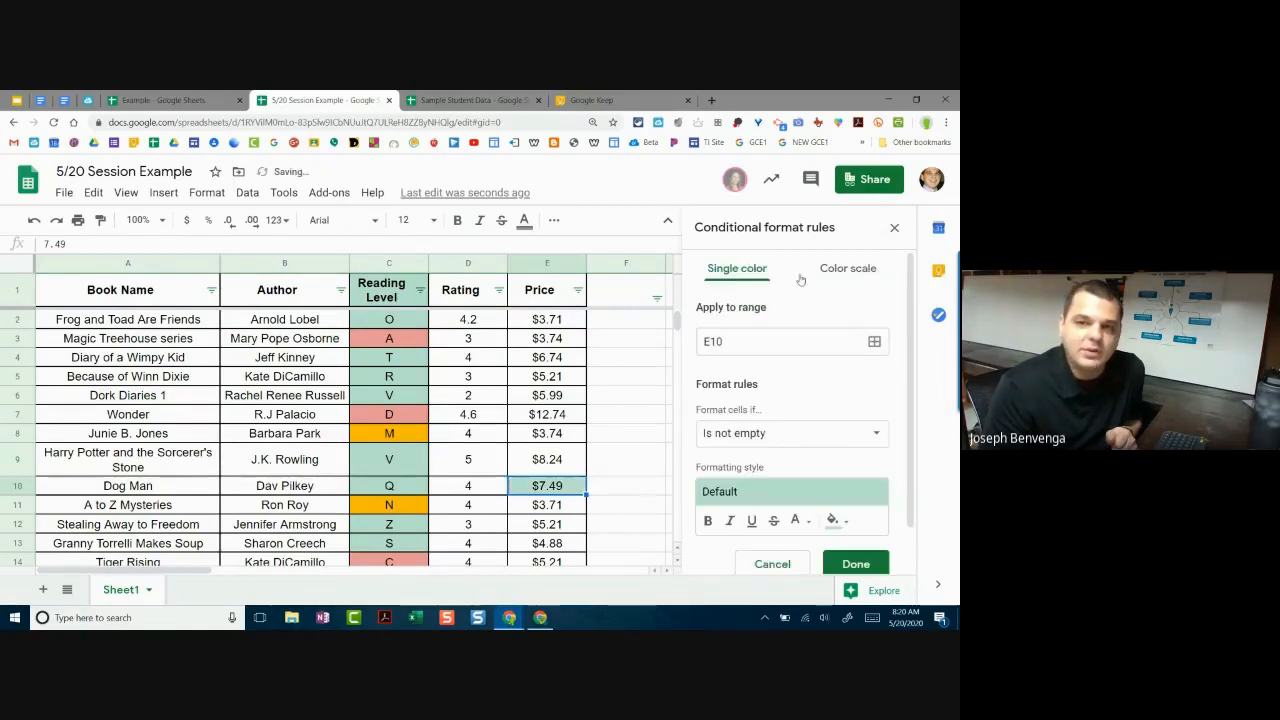
pyautogui.click(893, 225)
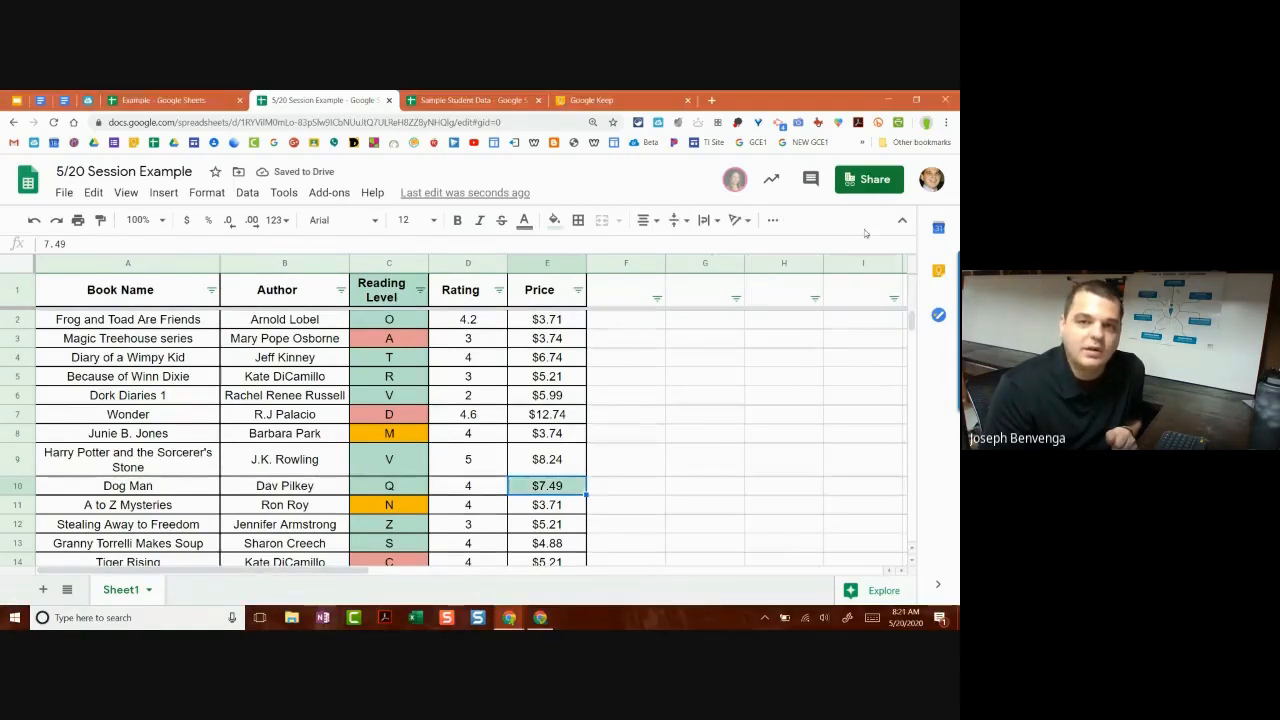
pyautogui.click(401, 297)
pyautogui.click(395, 320)
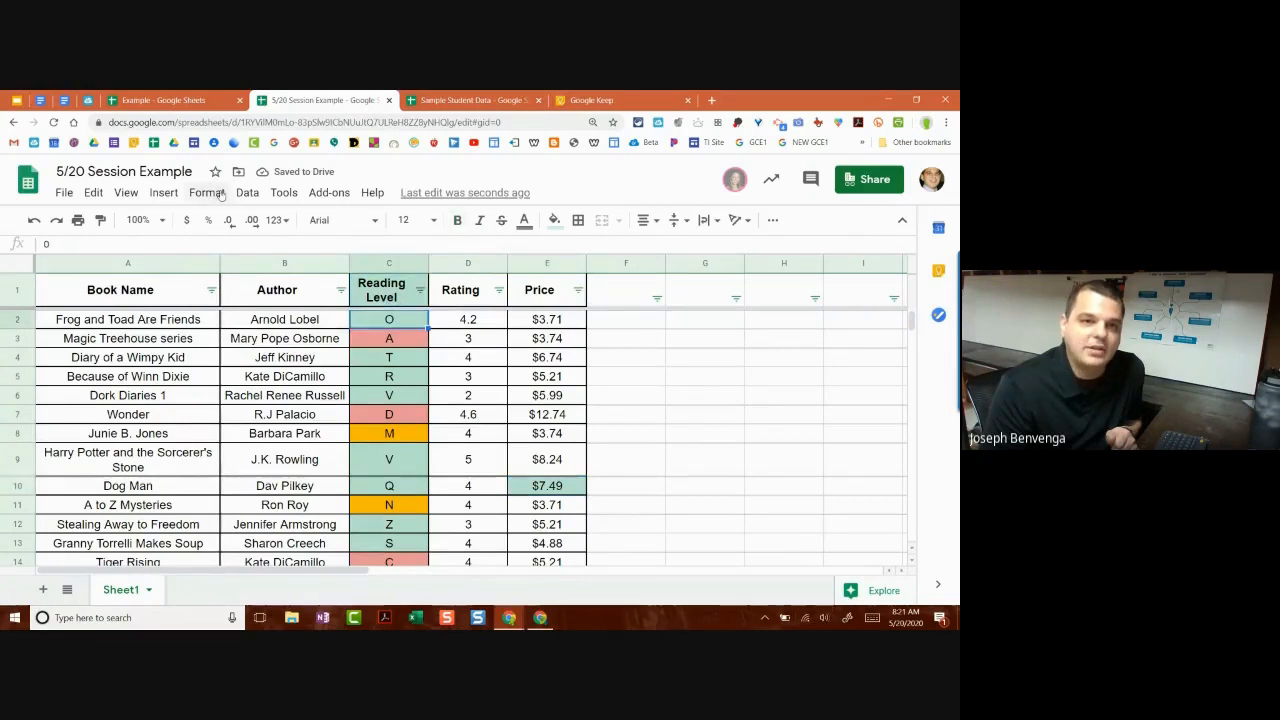
# Step: Delete the O–Z, E–N and A–D colour rules, then close the conditional formatting panel
pyautogui.click(206, 192)
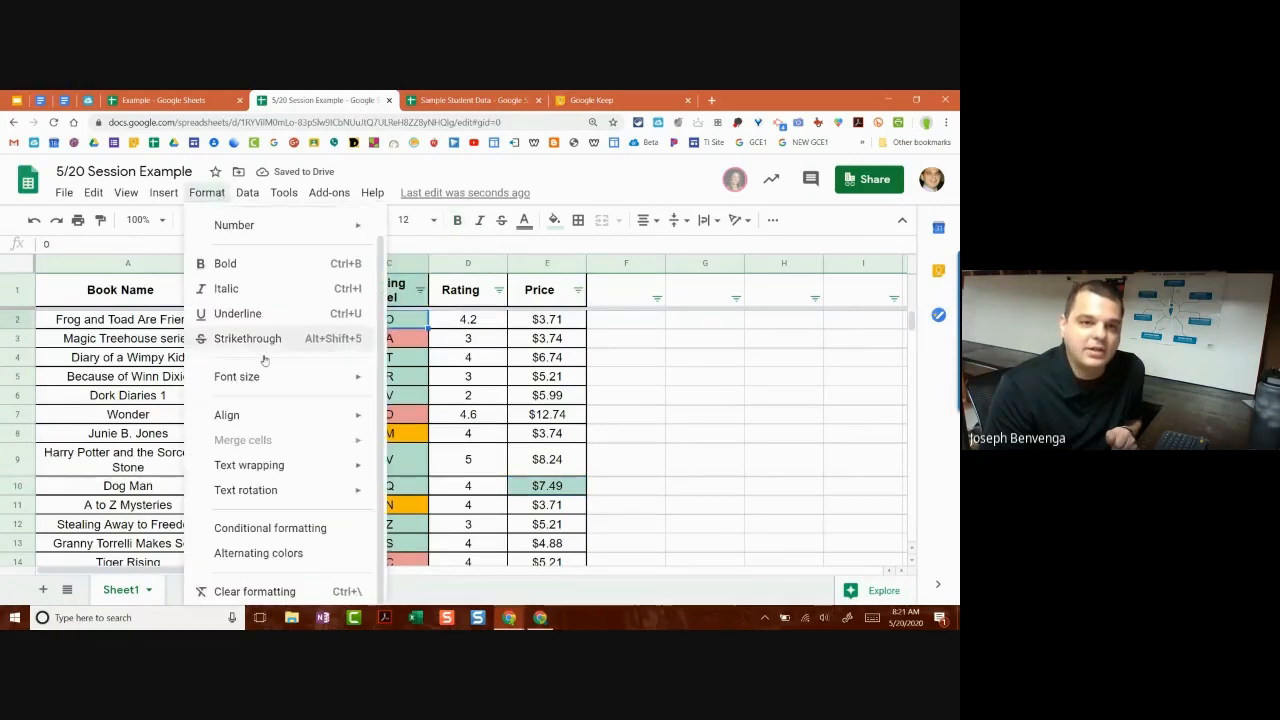
pyautogui.click(300, 531)
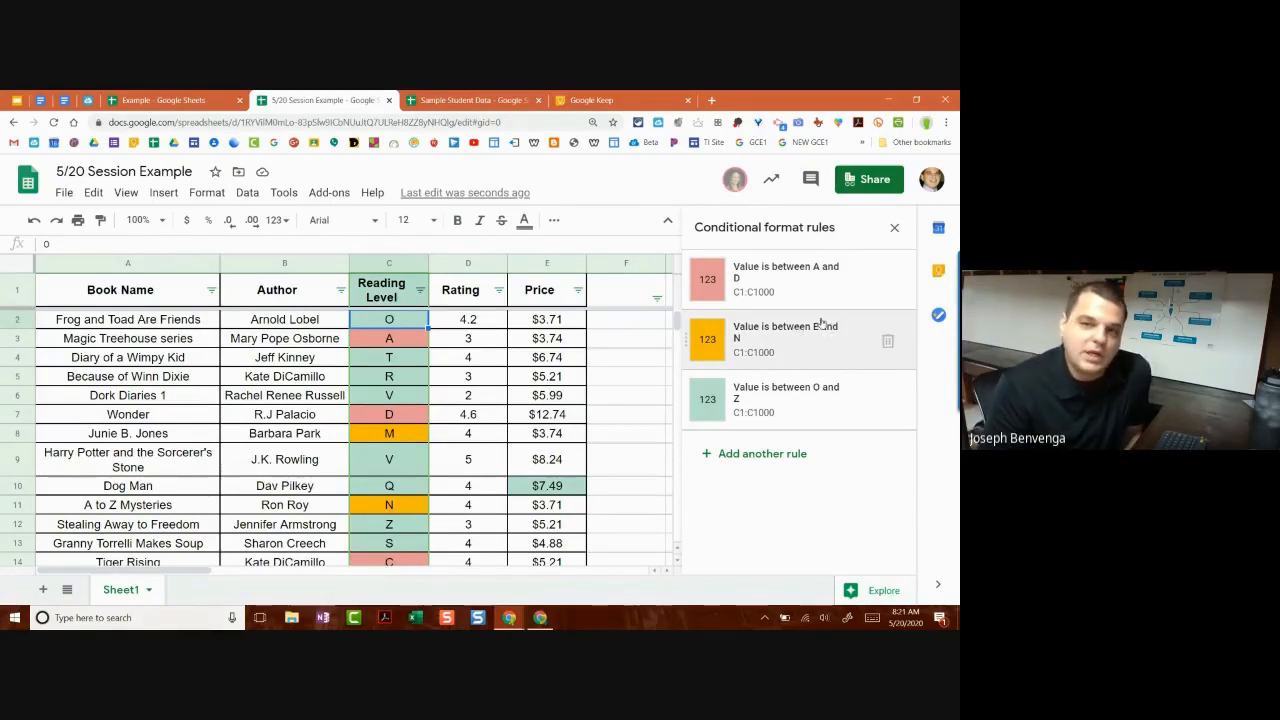
pyautogui.click(889, 402)
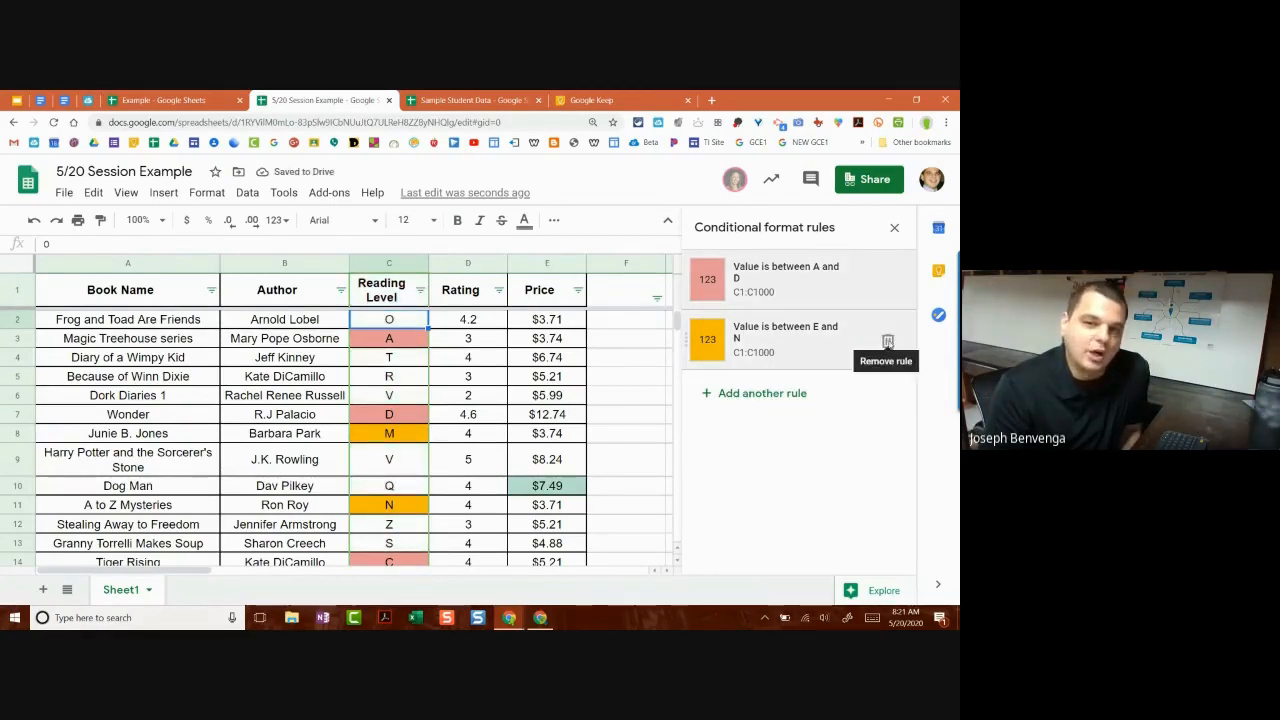
pyautogui.click(887, 341)
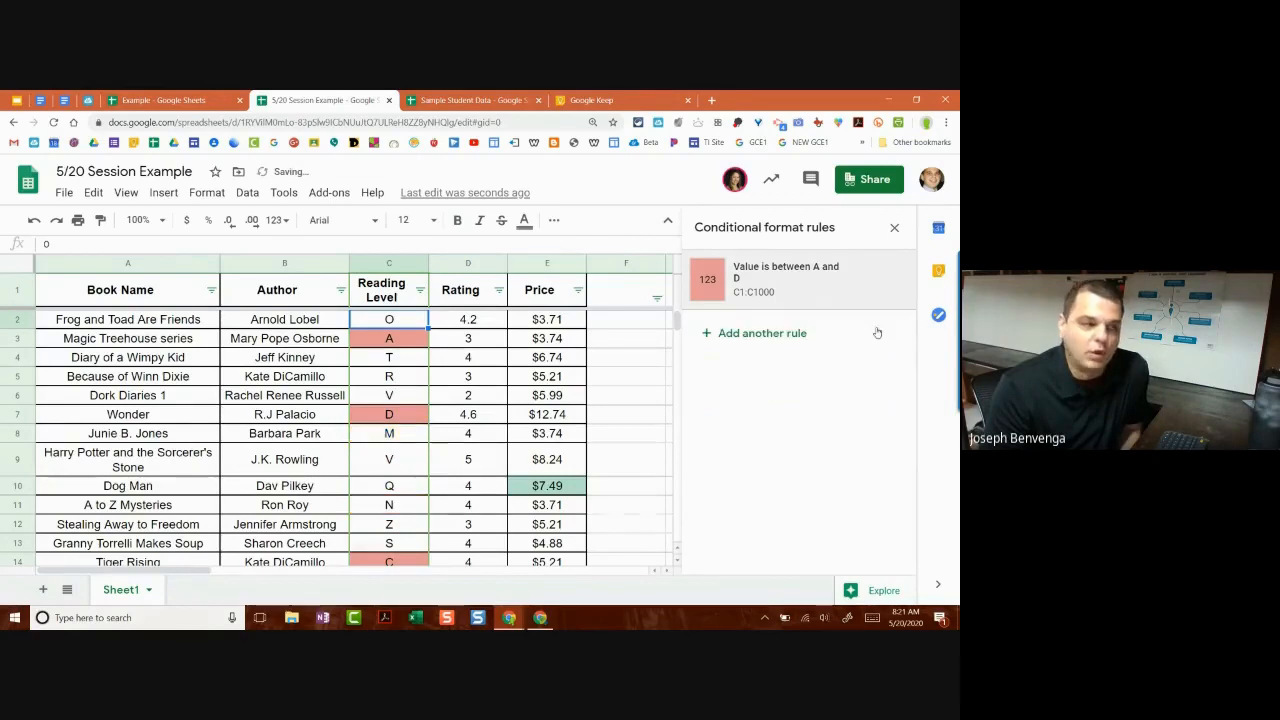
pyautogui.click(887, 281)
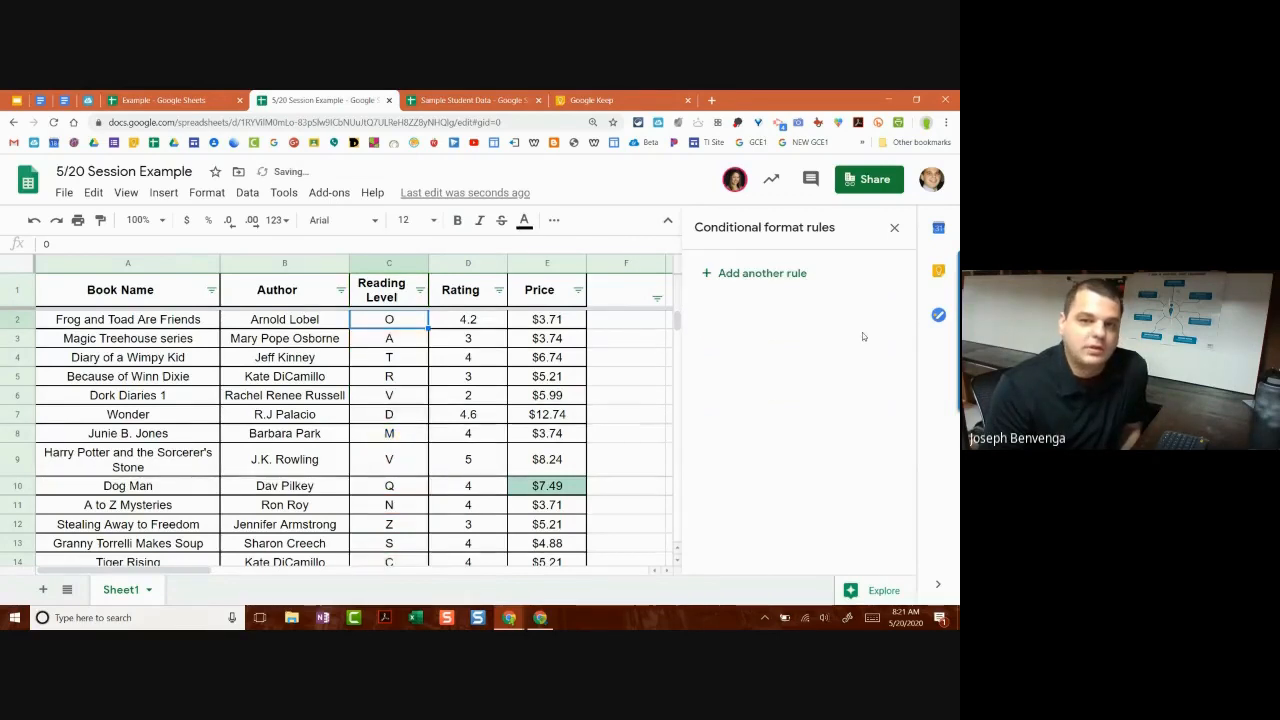
pyautogui.click(897, 228)
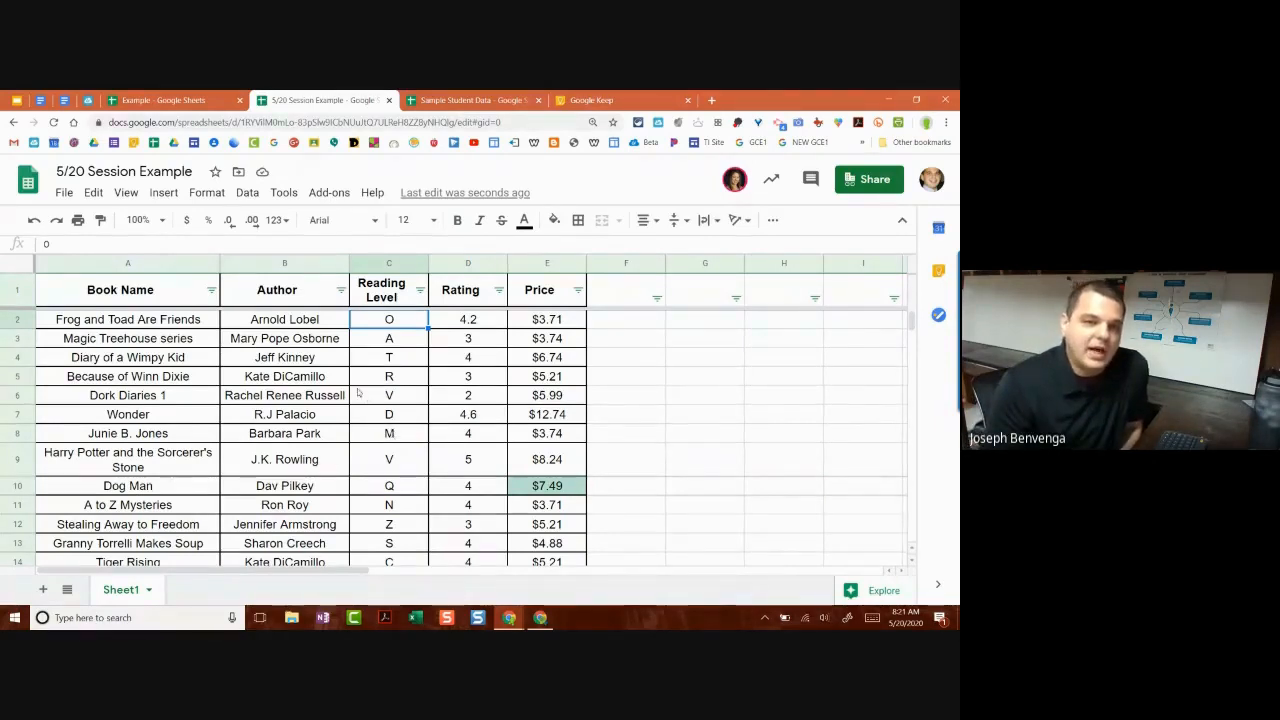
# Step: After checking cell E10, select header row 1 and copy its formatting with Paint format
pyautogui.scroll(-1, 360, 395)
pyautogui.scroll(1, 355, 392)
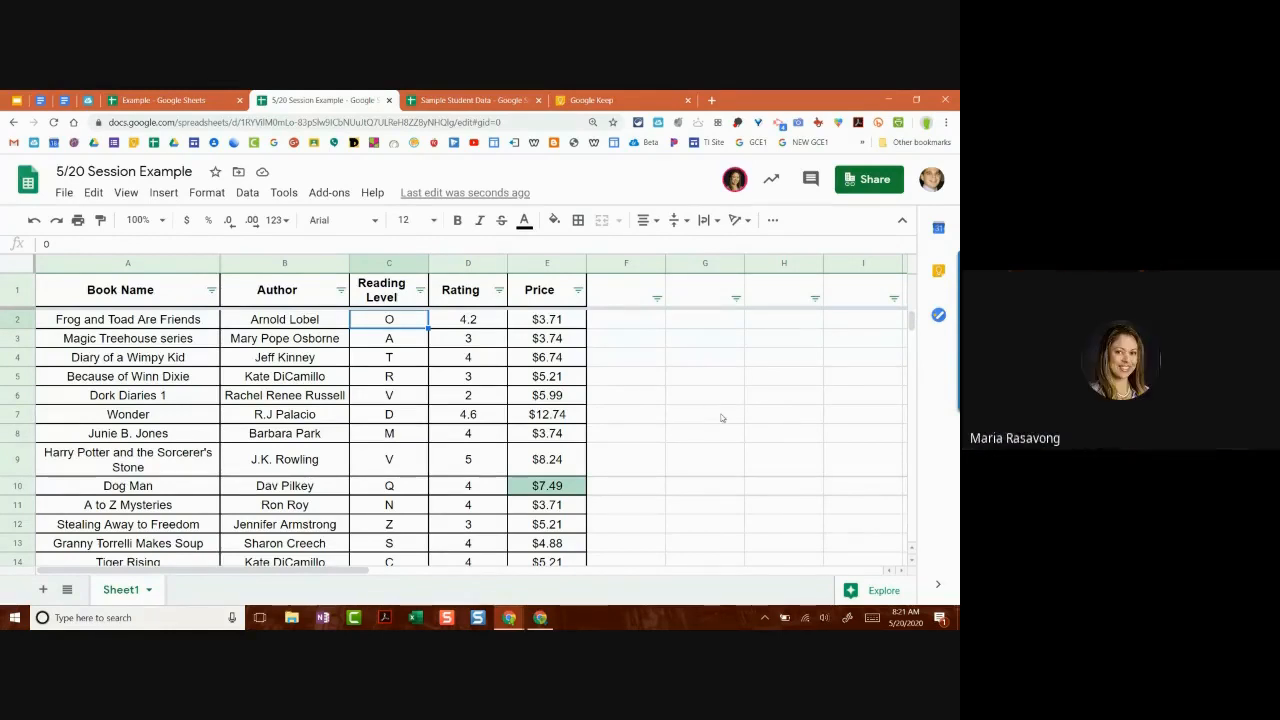
pyautogui.scroll(-2, 700, 415)
pyautogui.click(578, 409)
pyautogui.scroll(2, 585, 409)
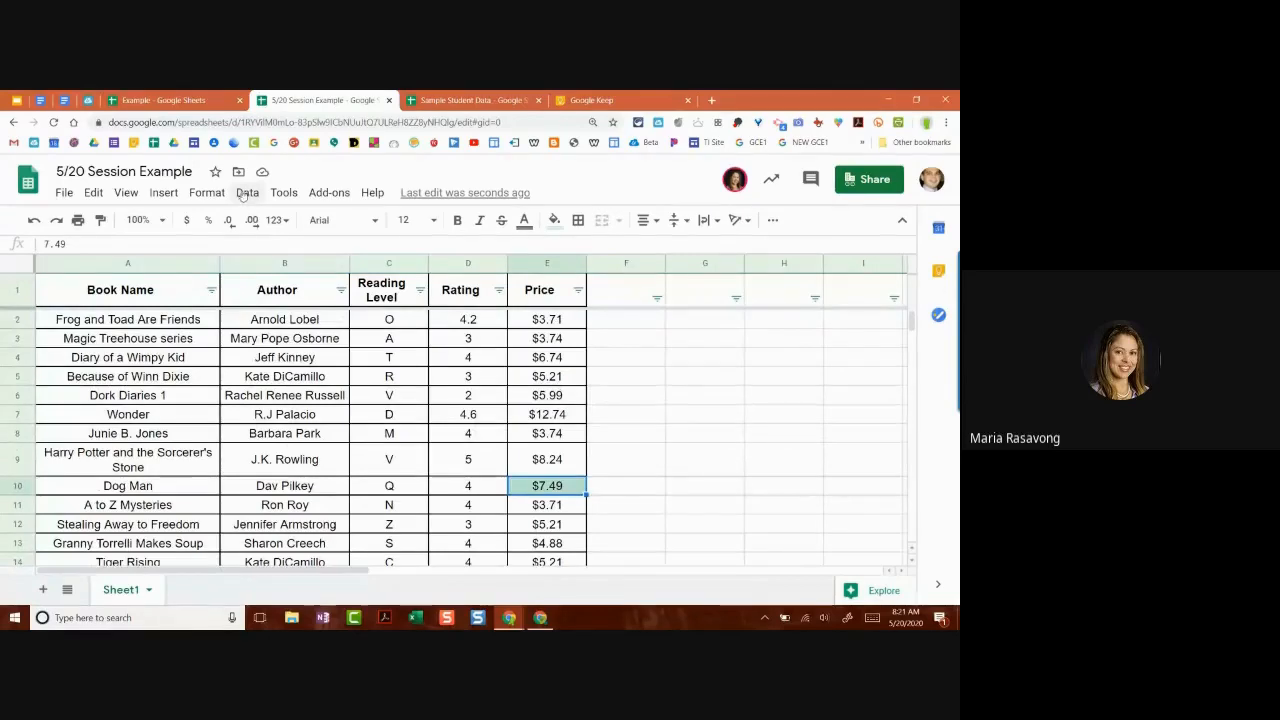
pyautogui.click(210, 192)
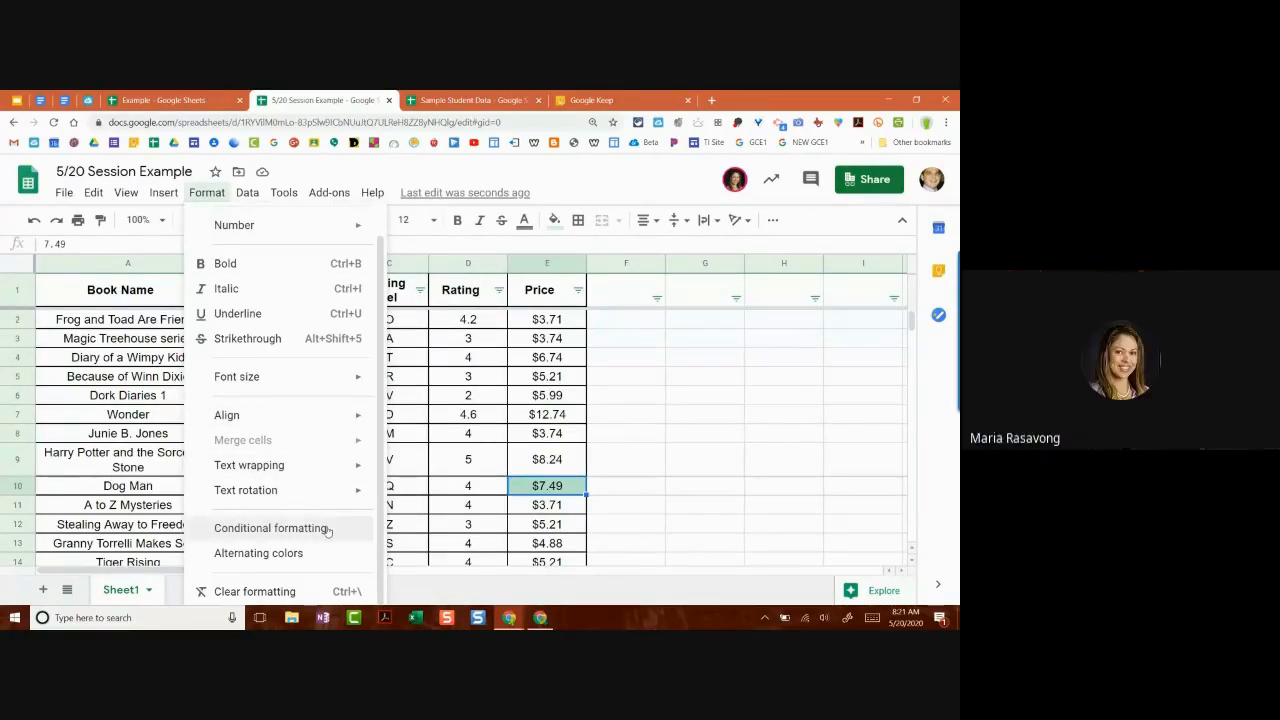
pyautogui.click(523, 380)
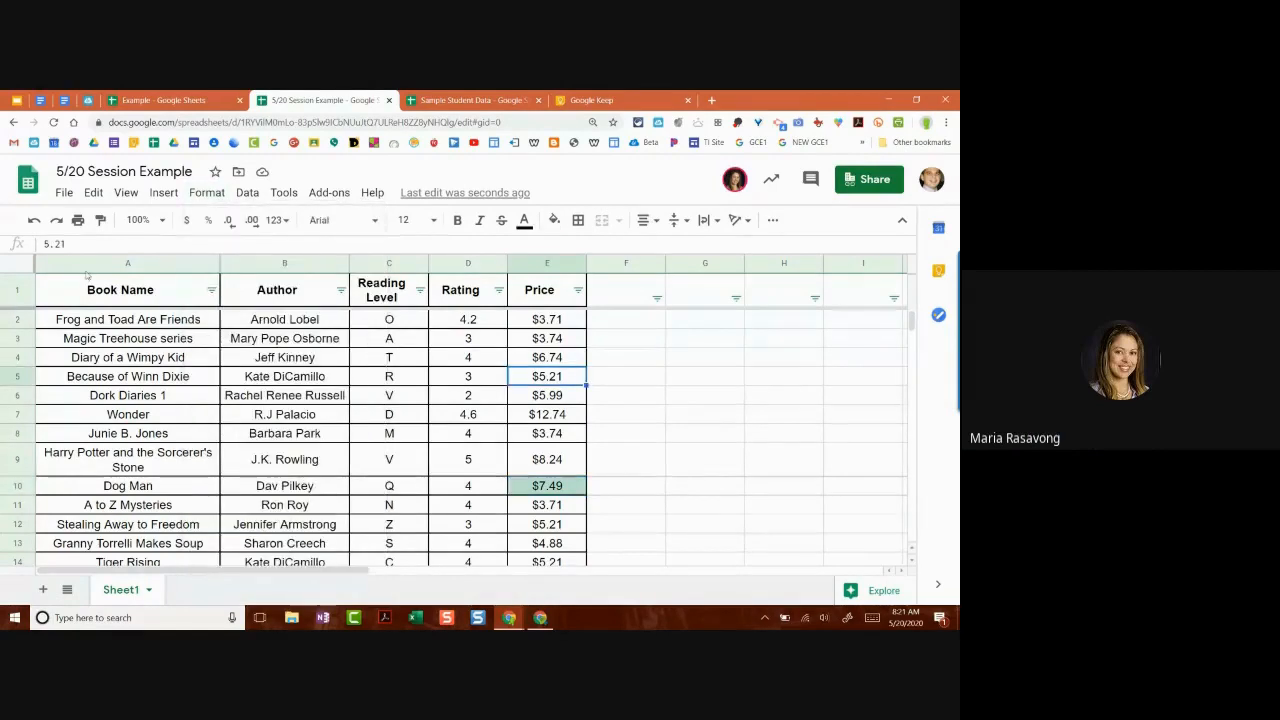
pyautogui.click(20, 291)
pyautogui.click(100, 222)
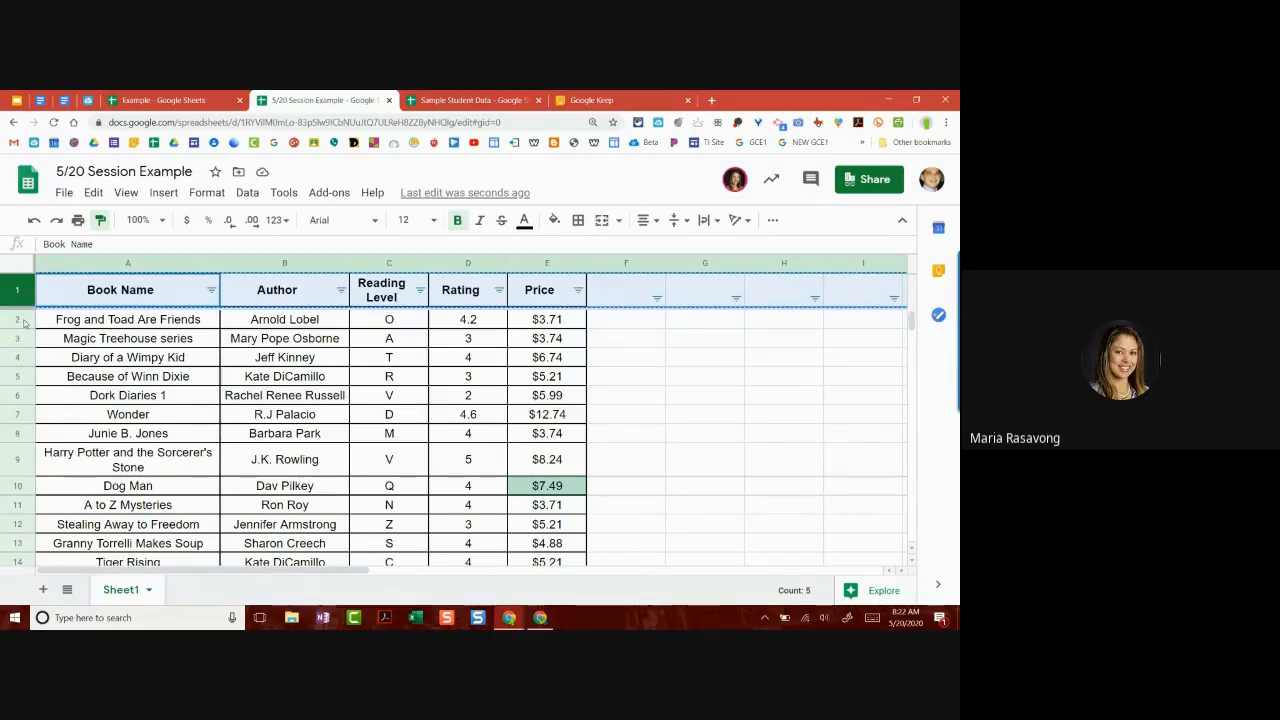
# Step: Undo the header formatting pasted onto row 2 and fill row 2 light yellow
pyautogui.click(22, 322)
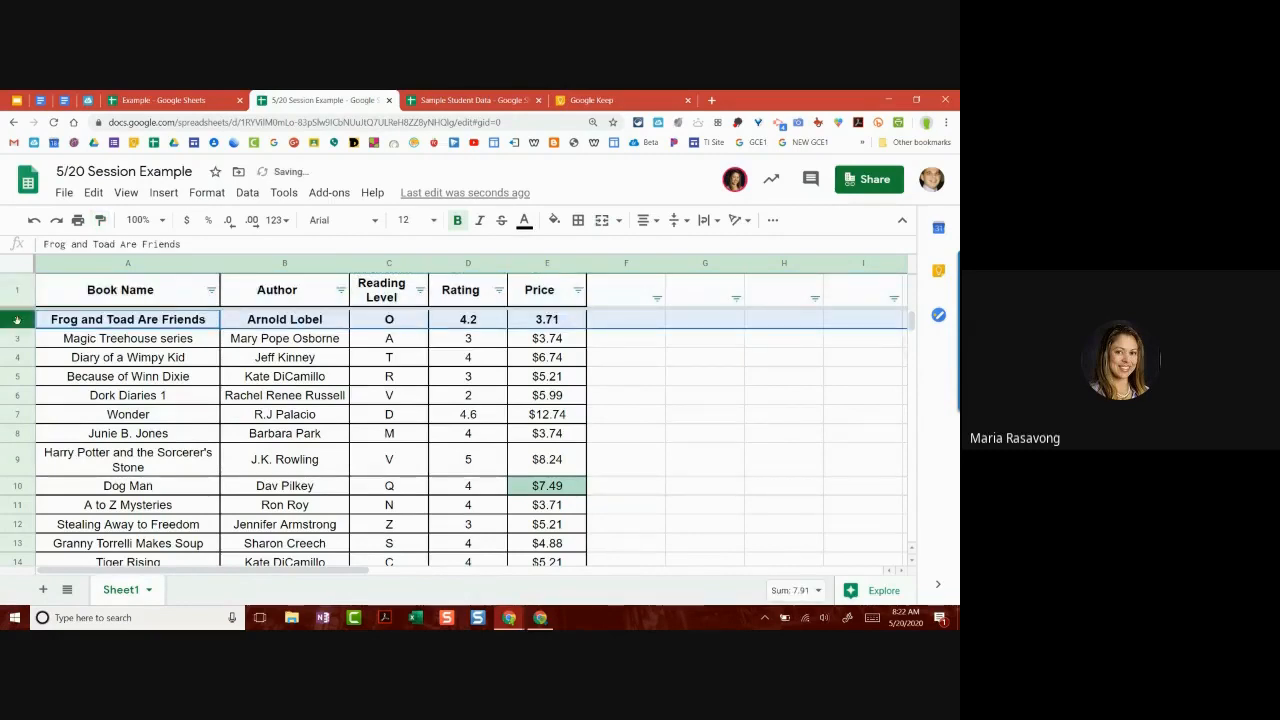
pyautogui.hotkey('ctrl', 'z')
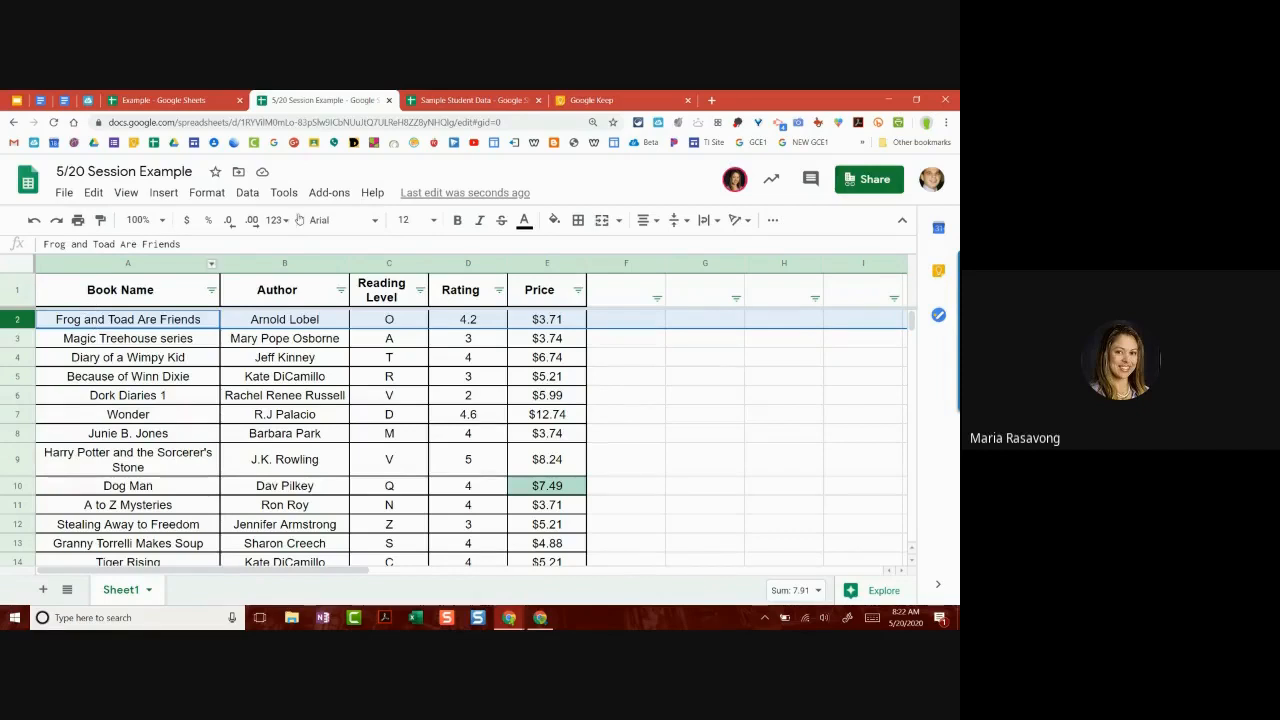
pyautogui.click(554, 220)
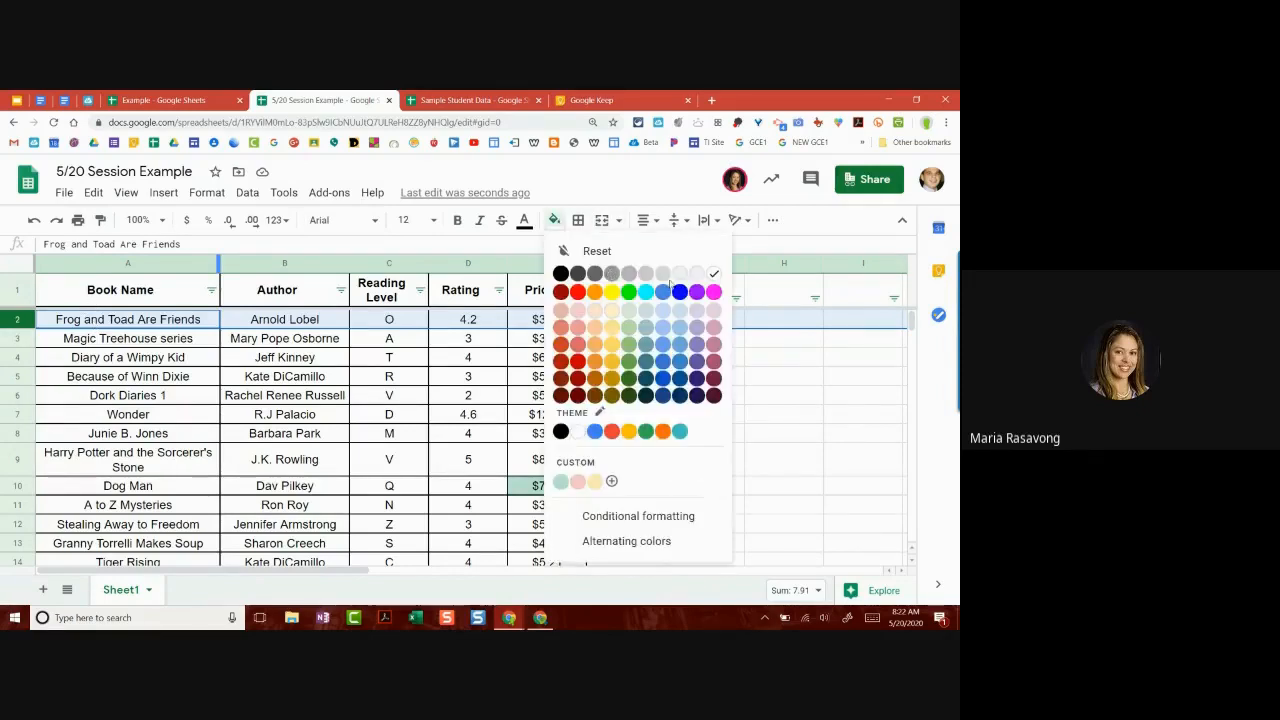
pyautogui.click(613, 311)
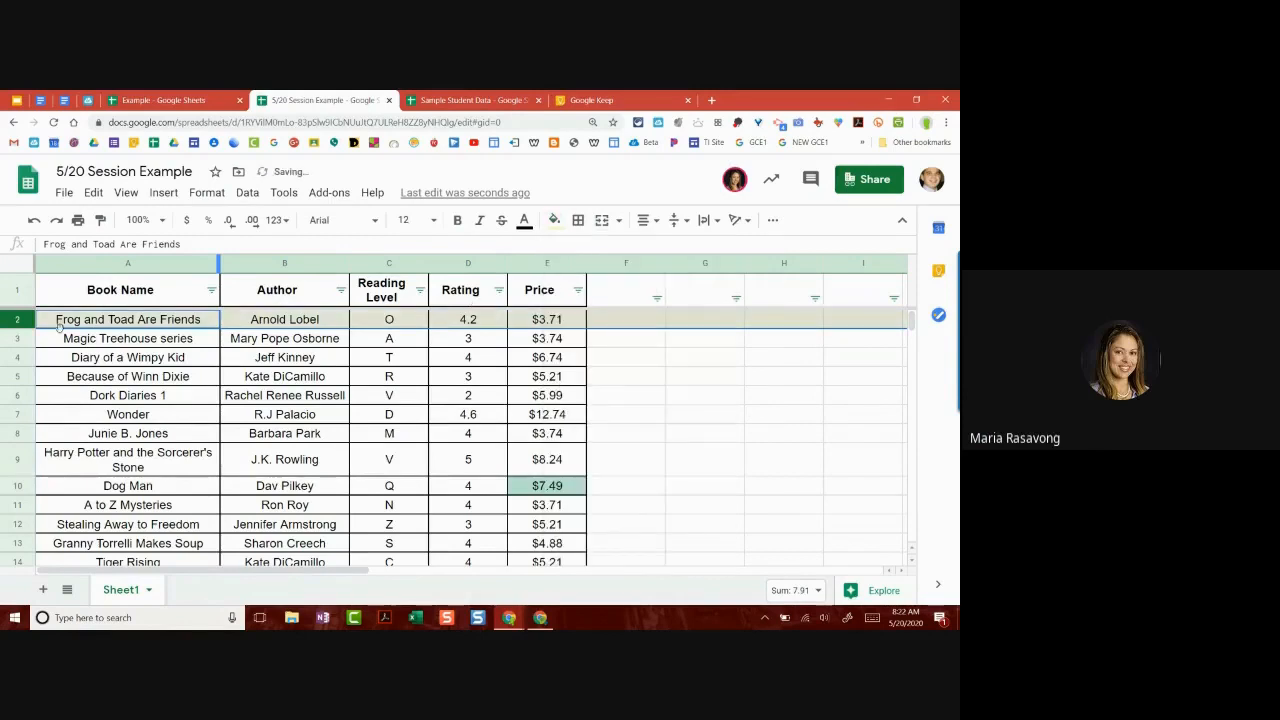
# Step: Copy row 2's fill onto row 4 with Paint format, then reselect row 2
pyautogui.click(102, 220)
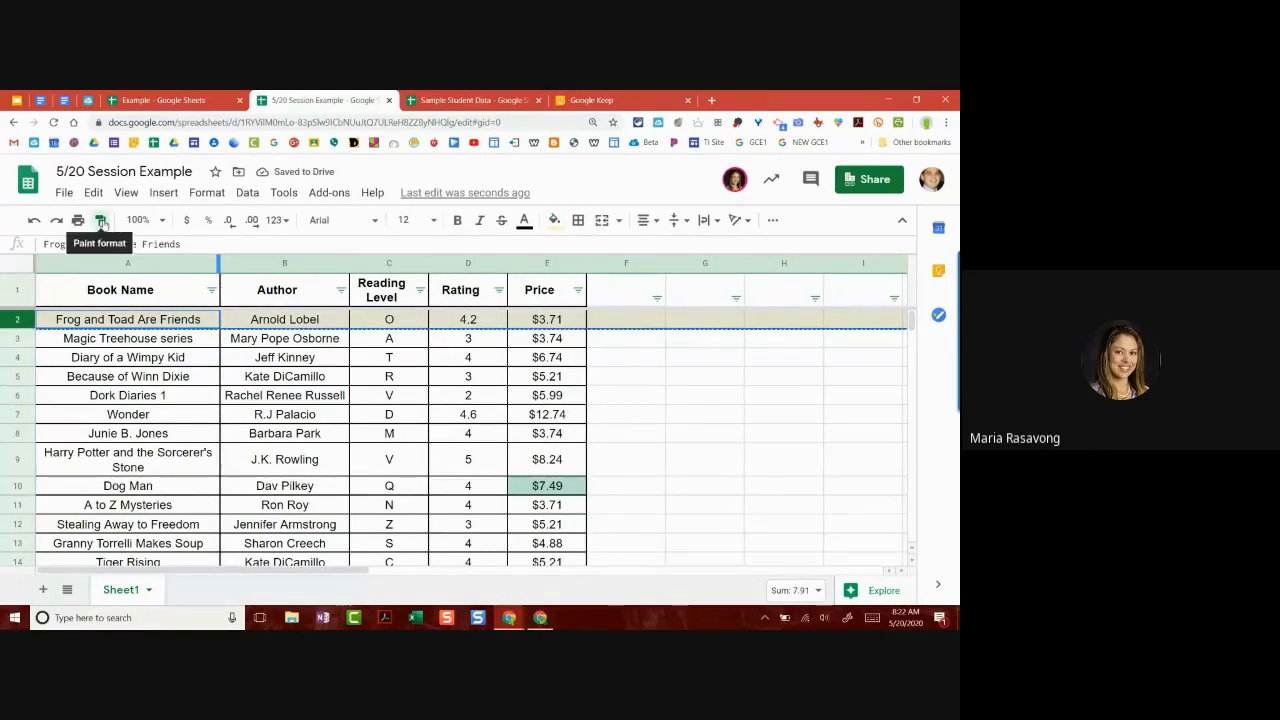
pyautogui.click(20, 358)
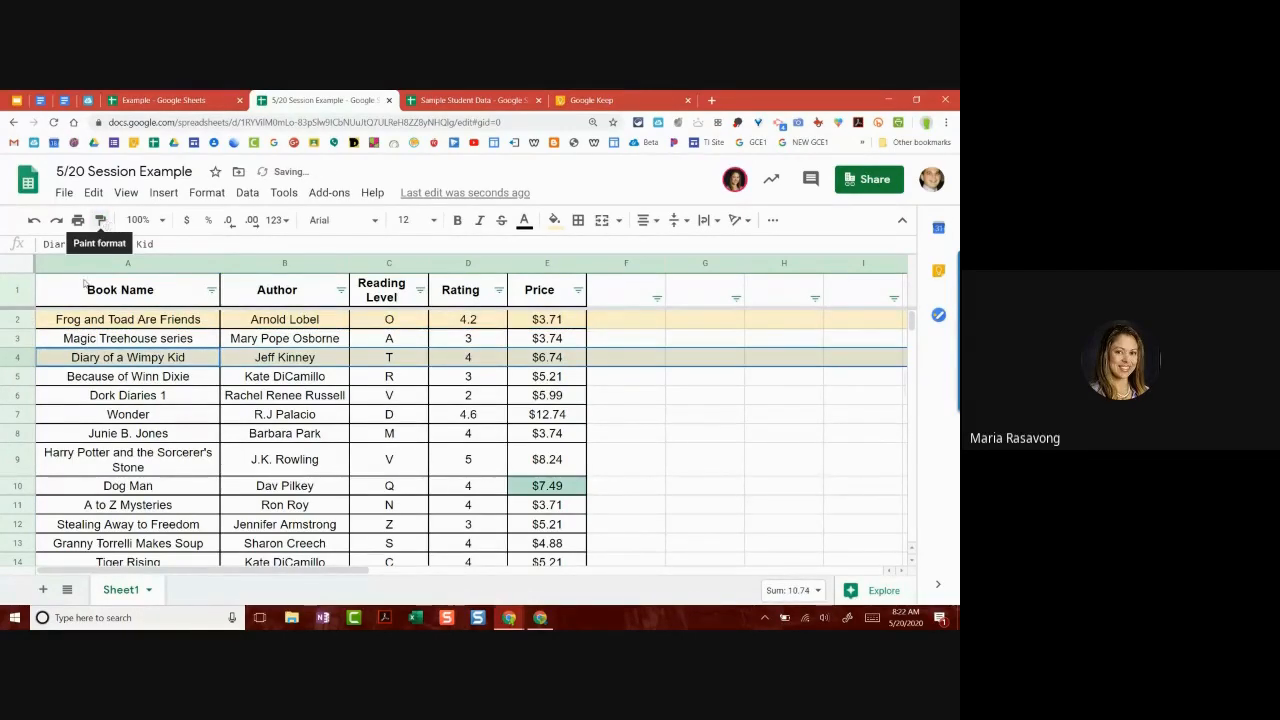
pyautogui.click(19, 395)
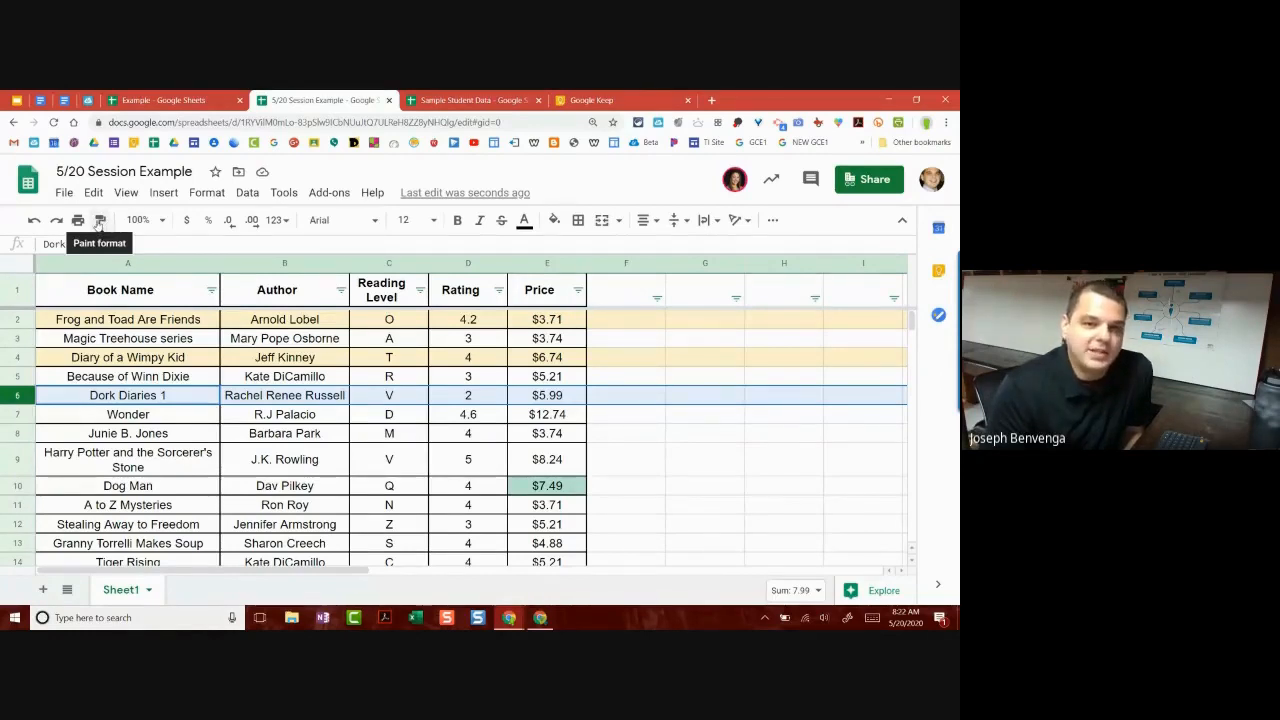
pyautogui.click(96, 357)
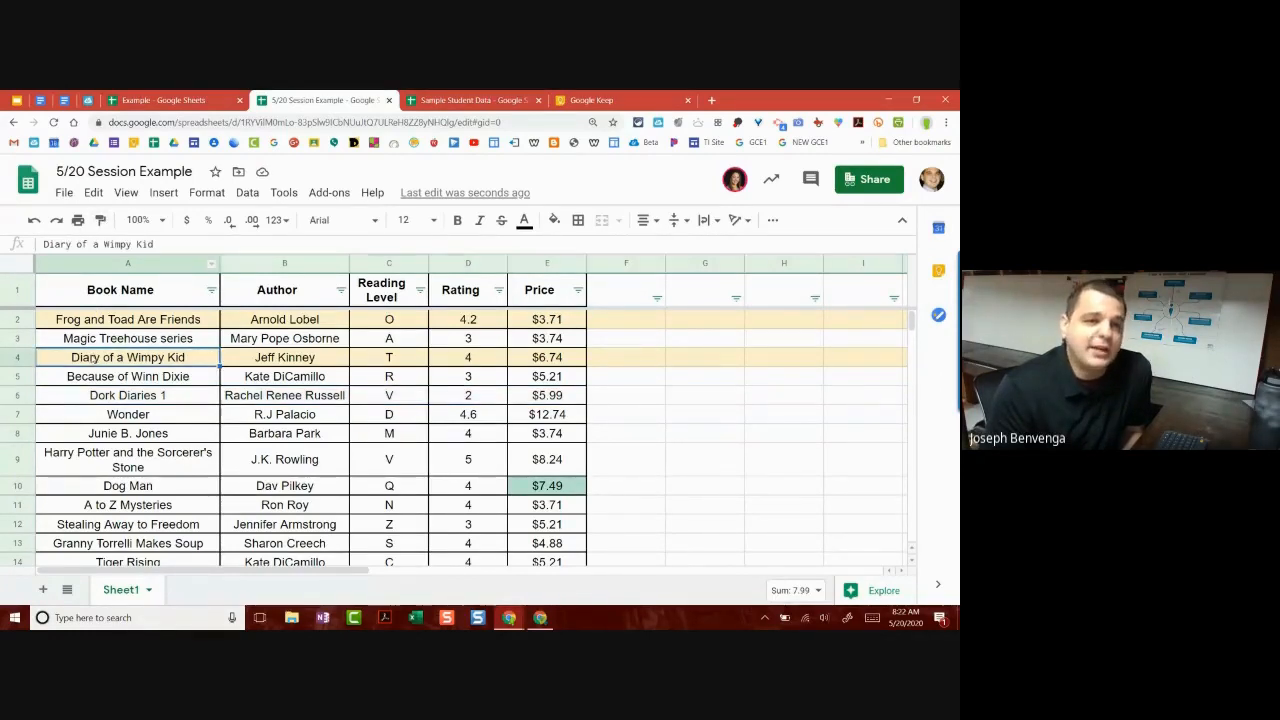
pyautogui.click(19, 319)
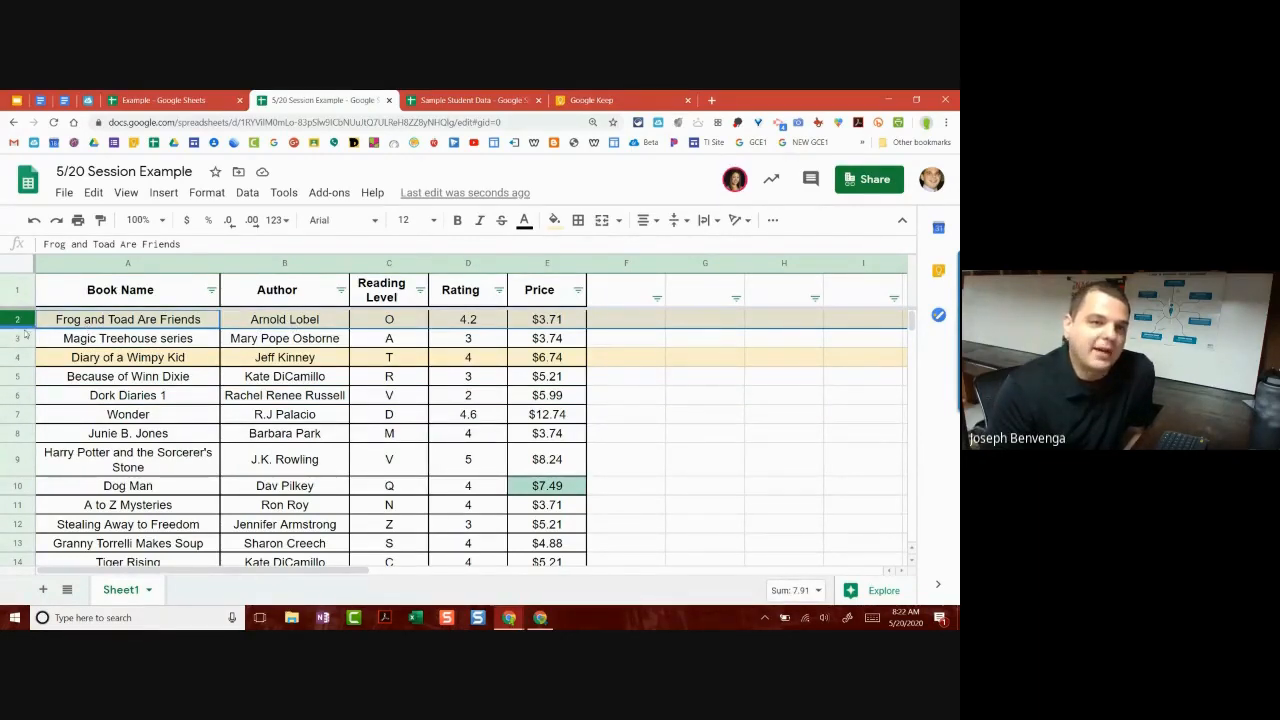
# Step: Make row 2 taller and paint its fill onto row 3, then undo that paste
pyautogui.moveTo(28, 327); pyautogui.dragTo(55, 345)
pyautogui.click(60, 340)
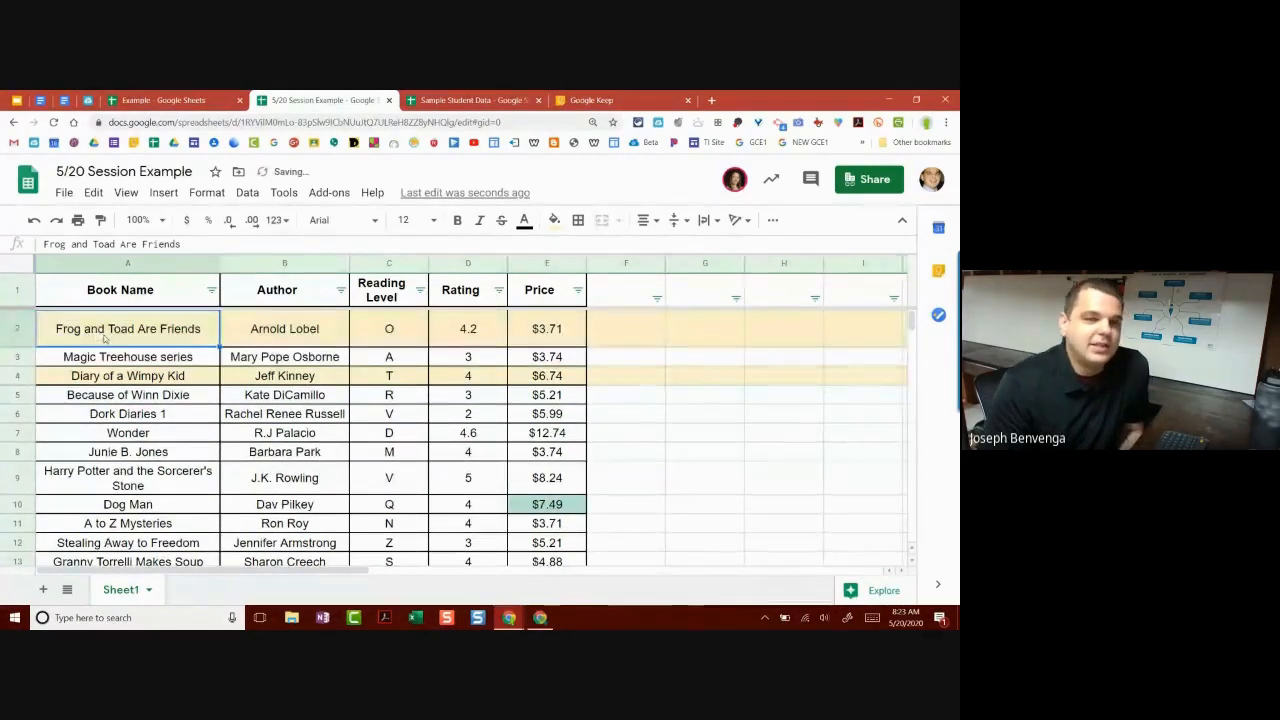
pyautogui.click(27, 332)
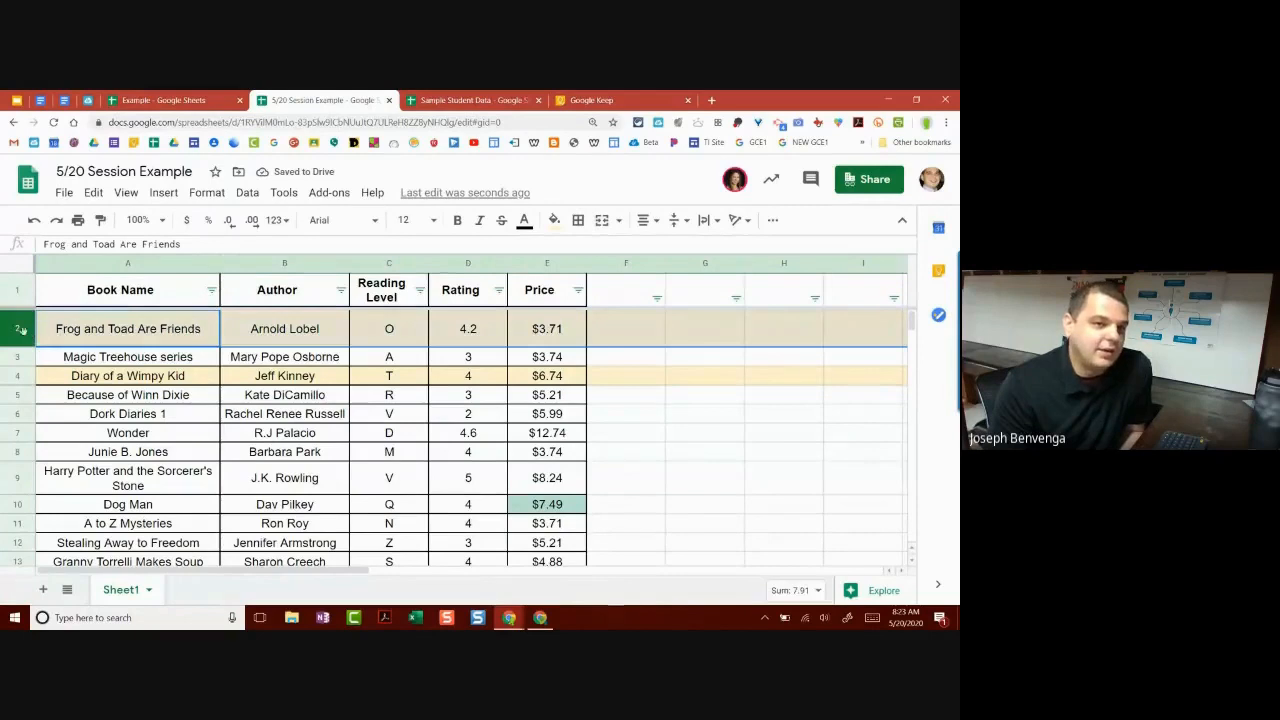
pyautogui.scroll(-2, 70, 365)
pyautogui.scroll(2, 75, 360)
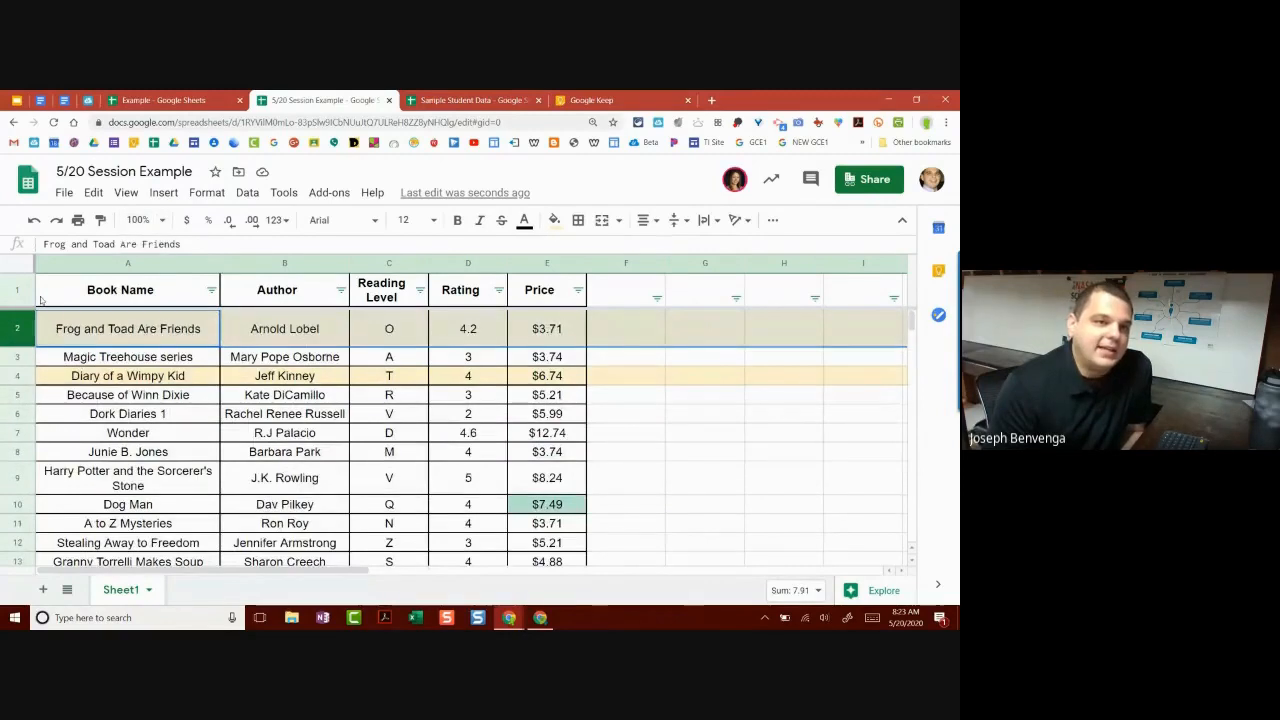
pyautogui.click(100, 220)
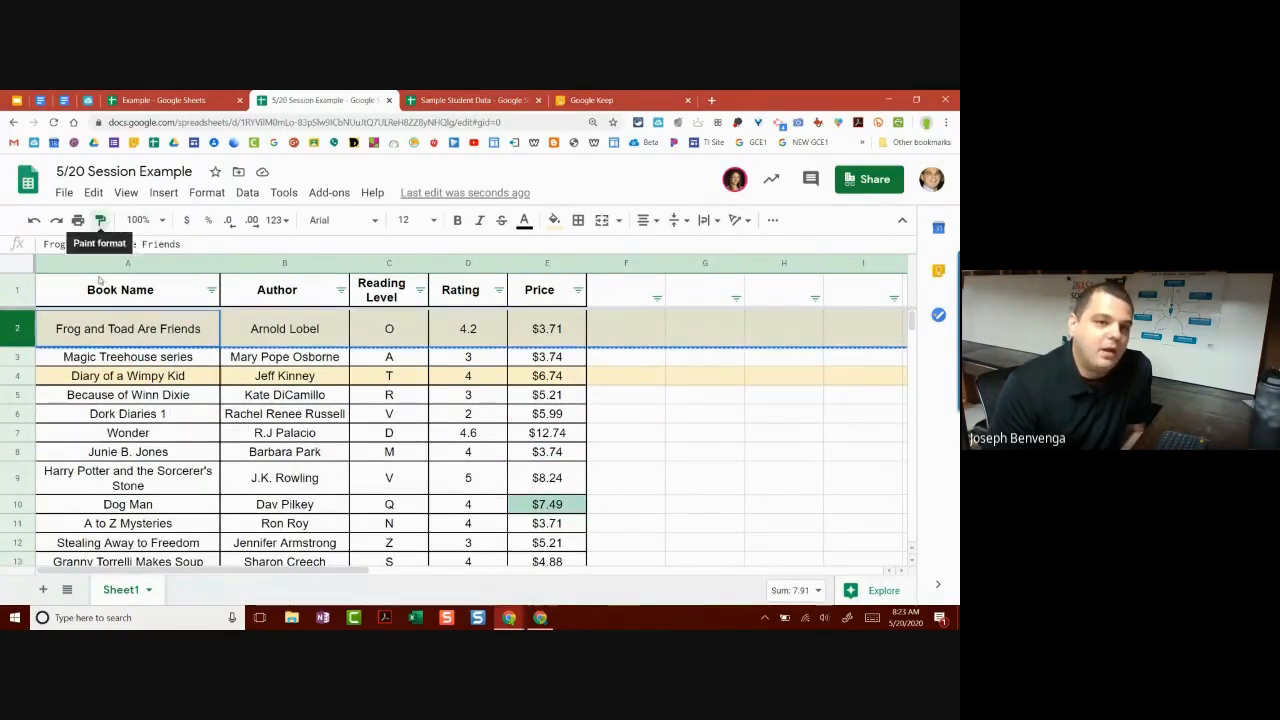
pyautogui.click(18, 357)
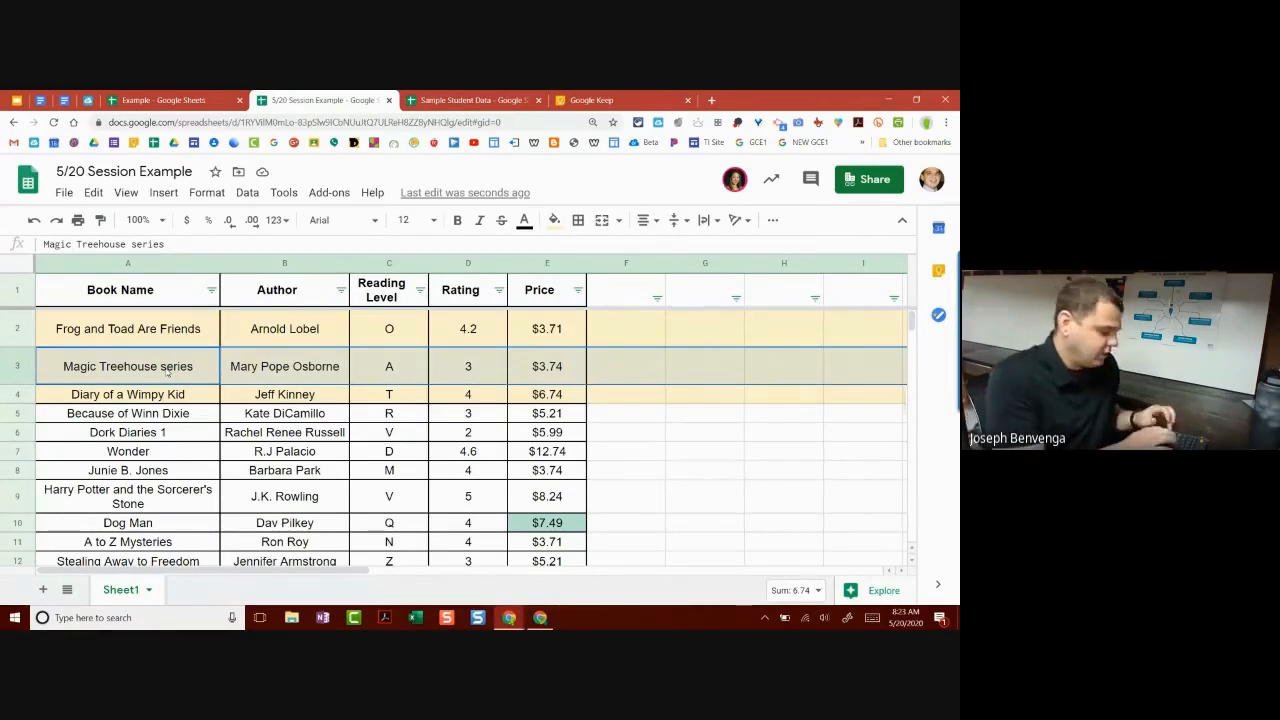
pyautogui.hotkey('ctrl', 'z')
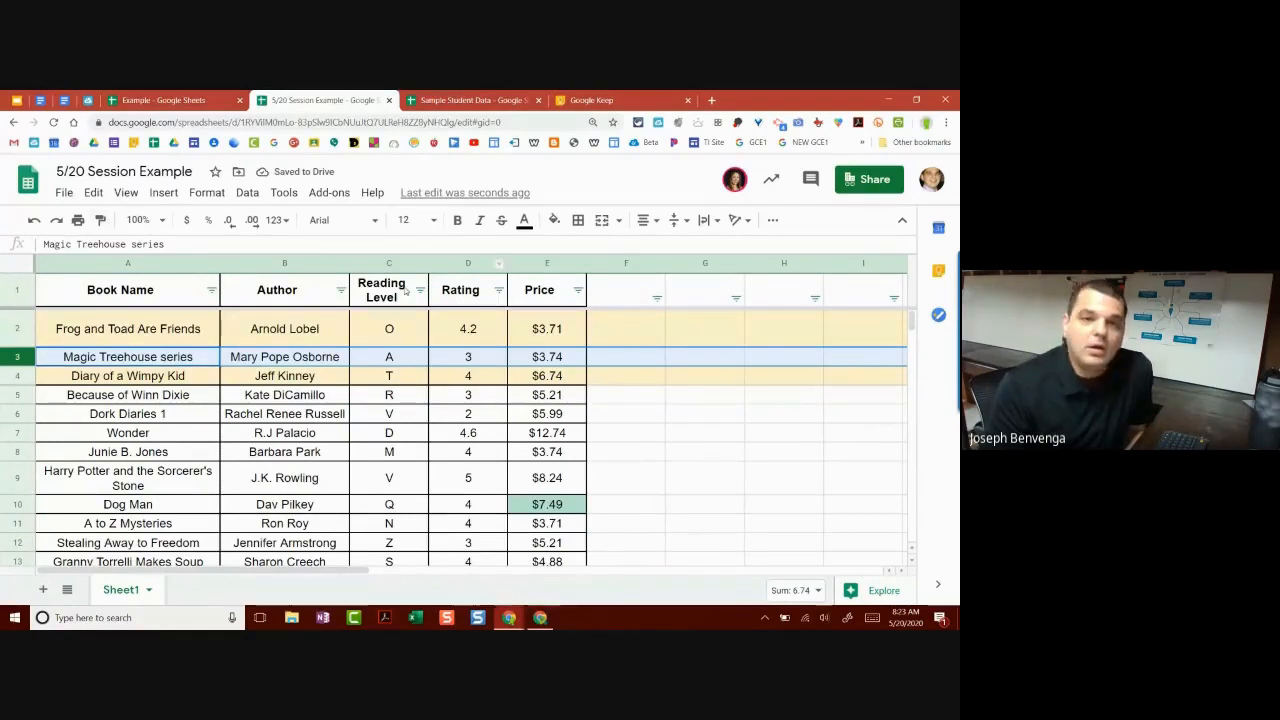
# Step: Undo three times, removing the orange fills on rows 2 and 4 and restoring row 2's height
pyautogui.click(247, 192)
pyautogui.moveTo(221, 195)
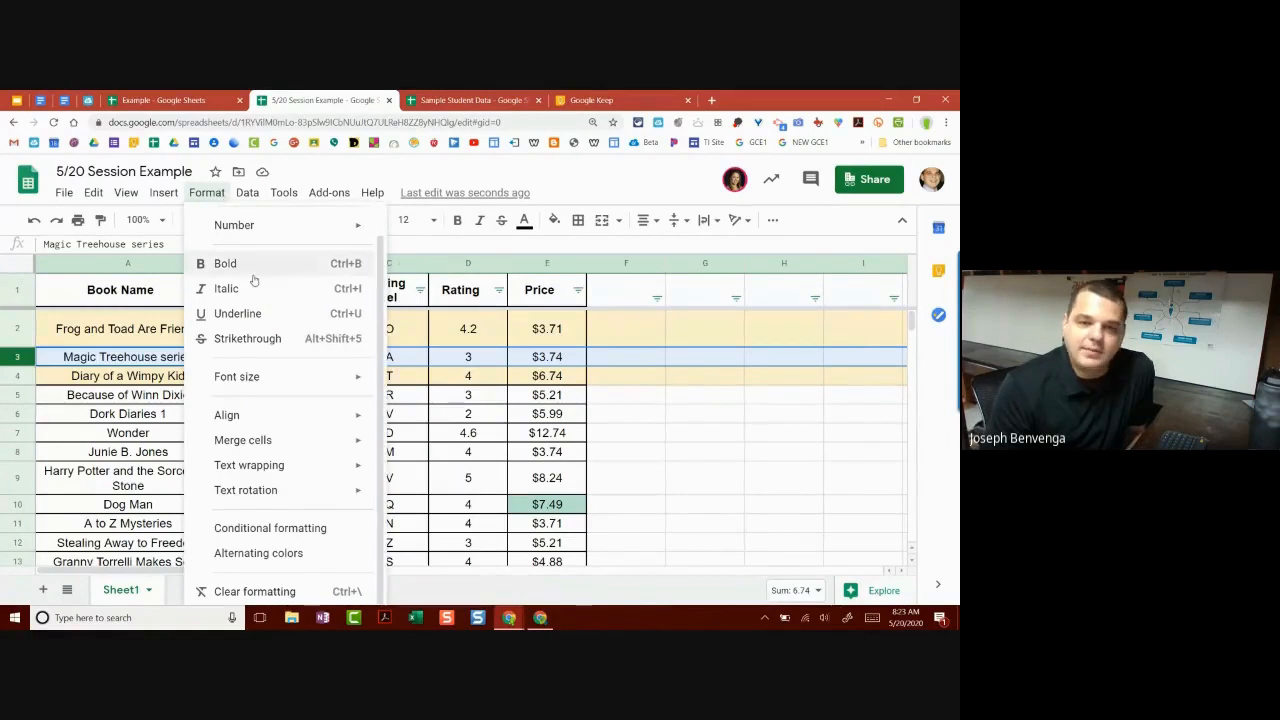
pyautogui.moveTo(306, 378)
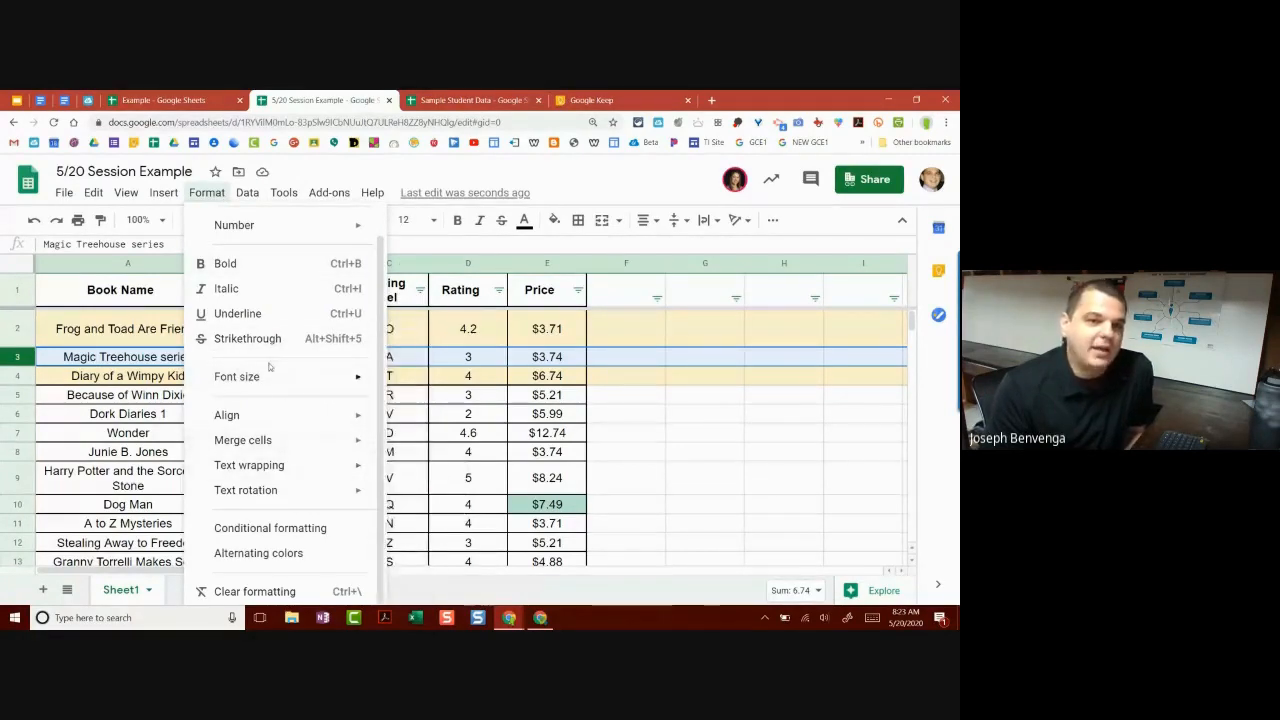
pyautogui.click(105, 325)
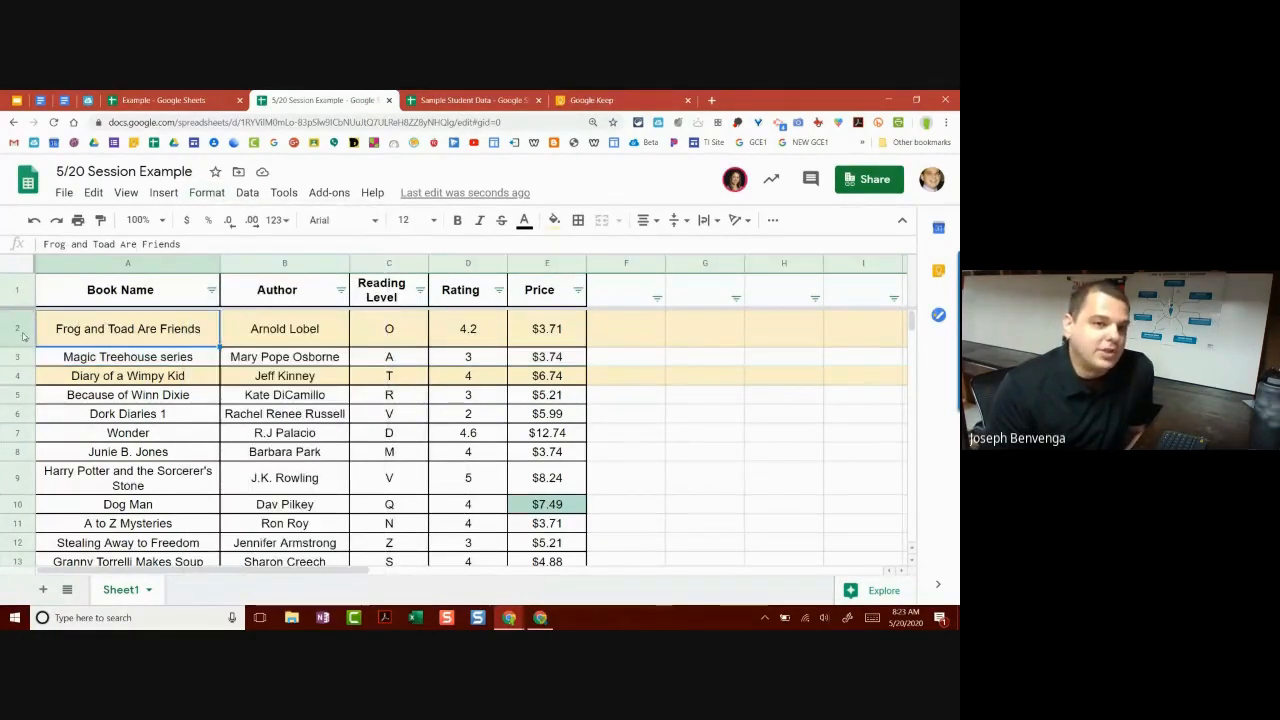
pyautogui.click(32, 220)
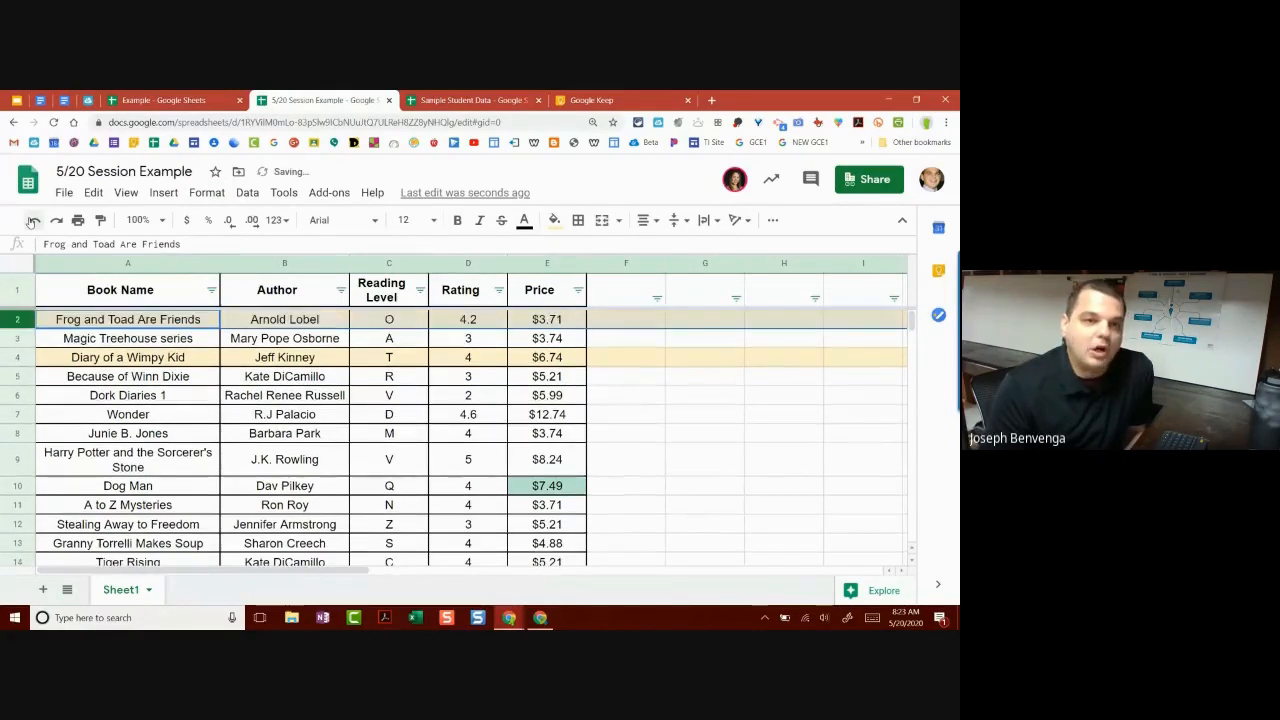
pyautogui.click(32, 220)
pyautogui.click(32, 220)
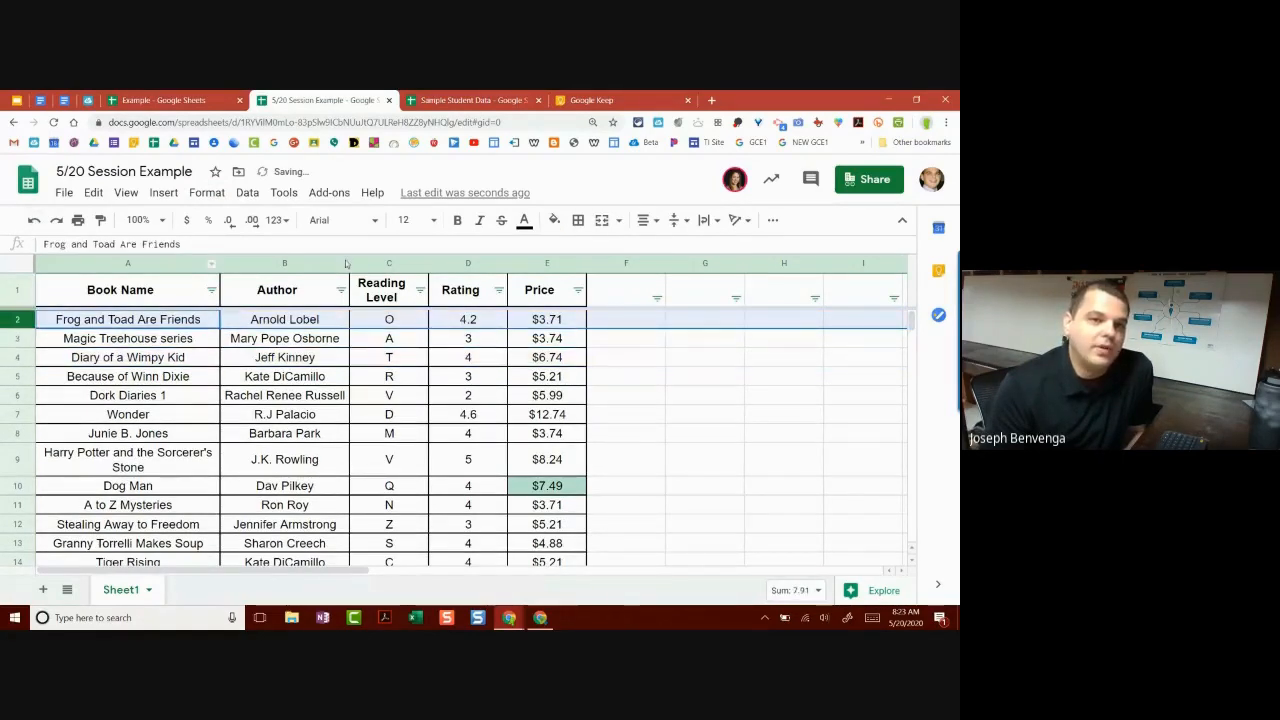
pyautogui.click(207, 193)
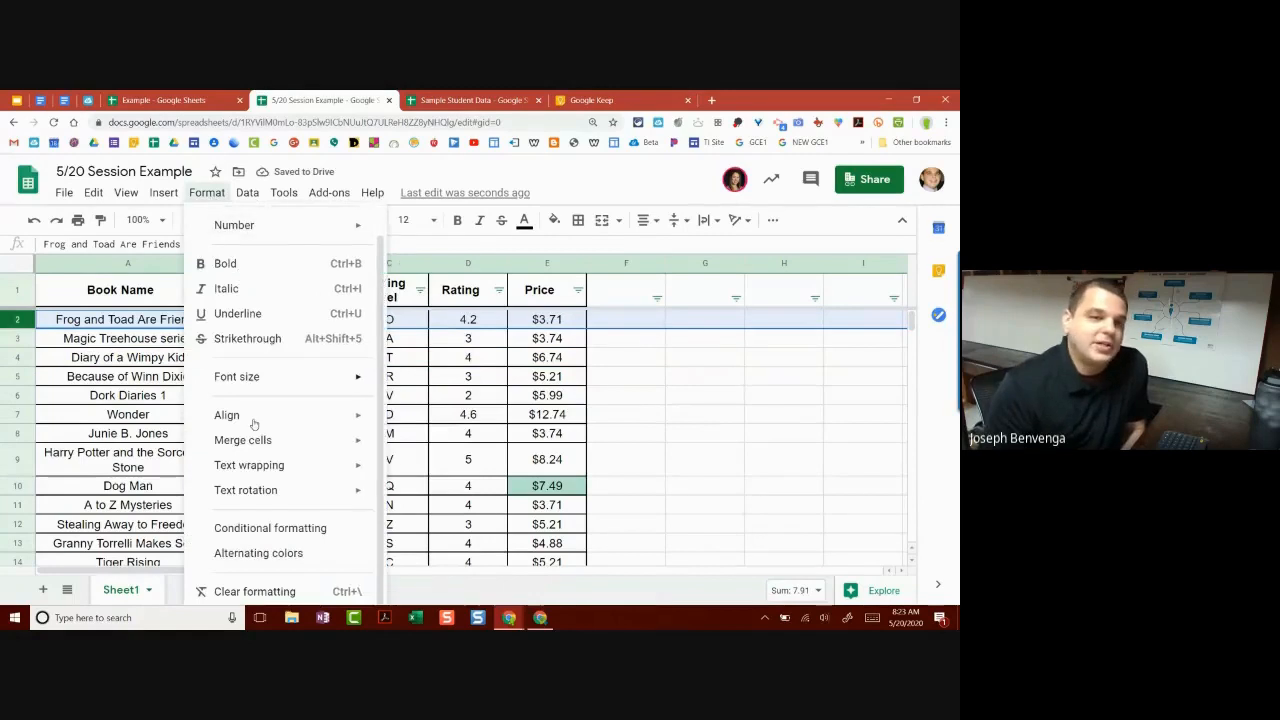
pyautogui.click(216, 194)
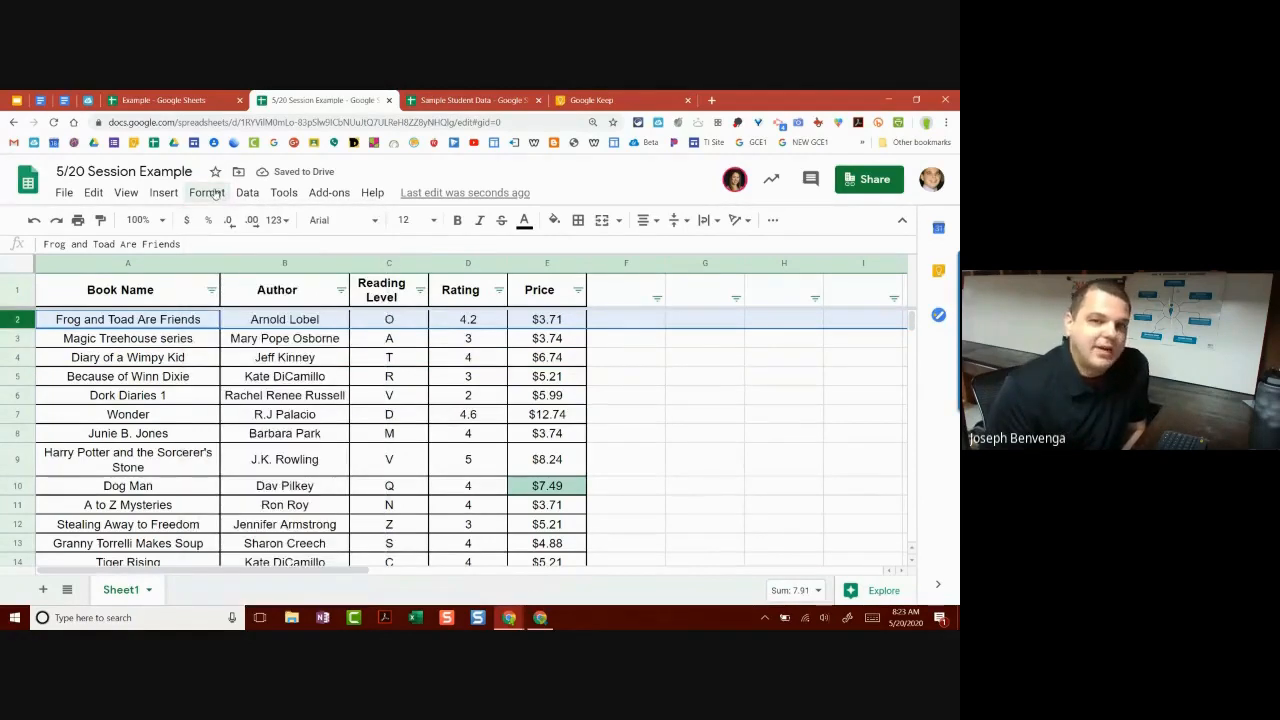
pyautogui.click(212, 193)
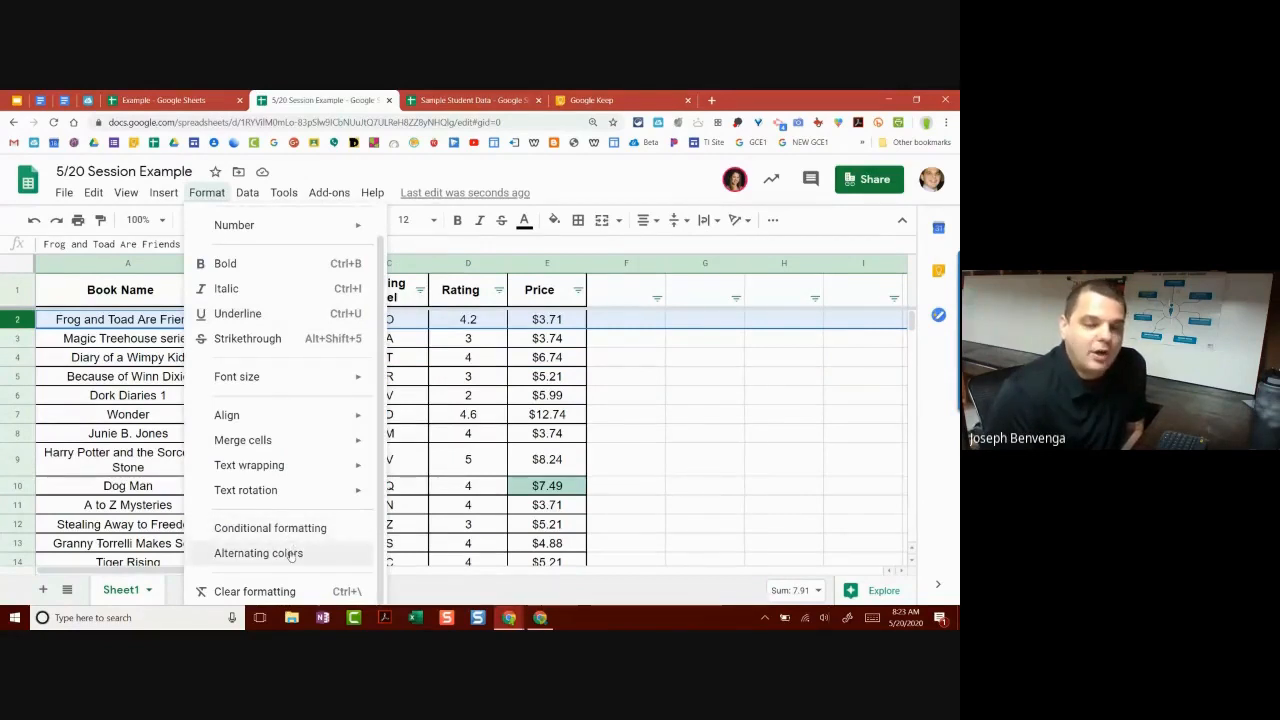
pyautogui.click(290, 556)
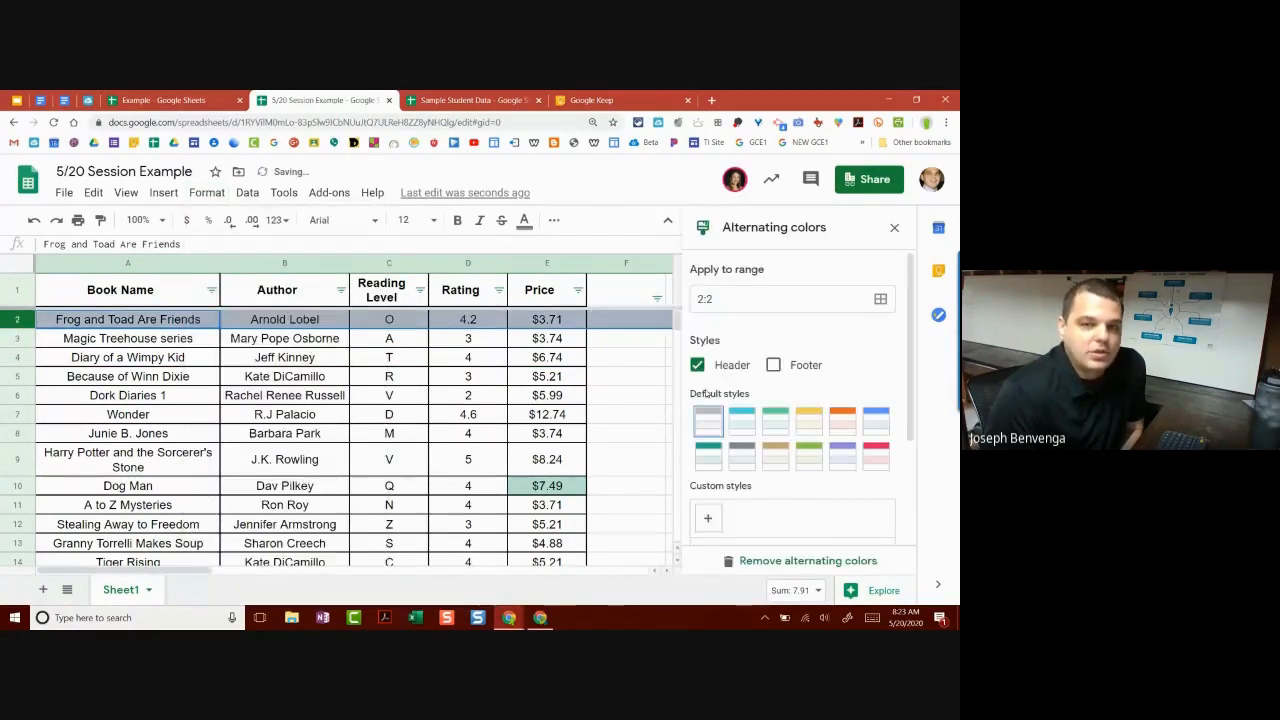
pyautogui.click(780, 430)
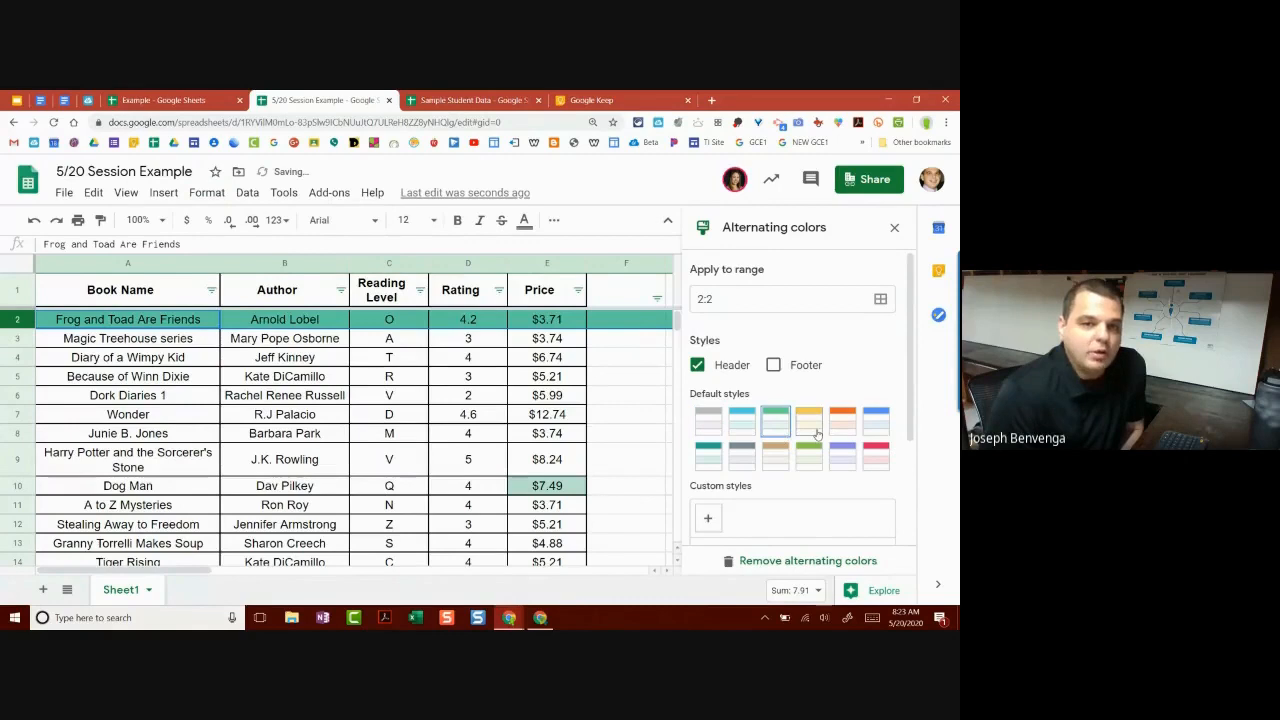
pyautogui.click(812, 432)
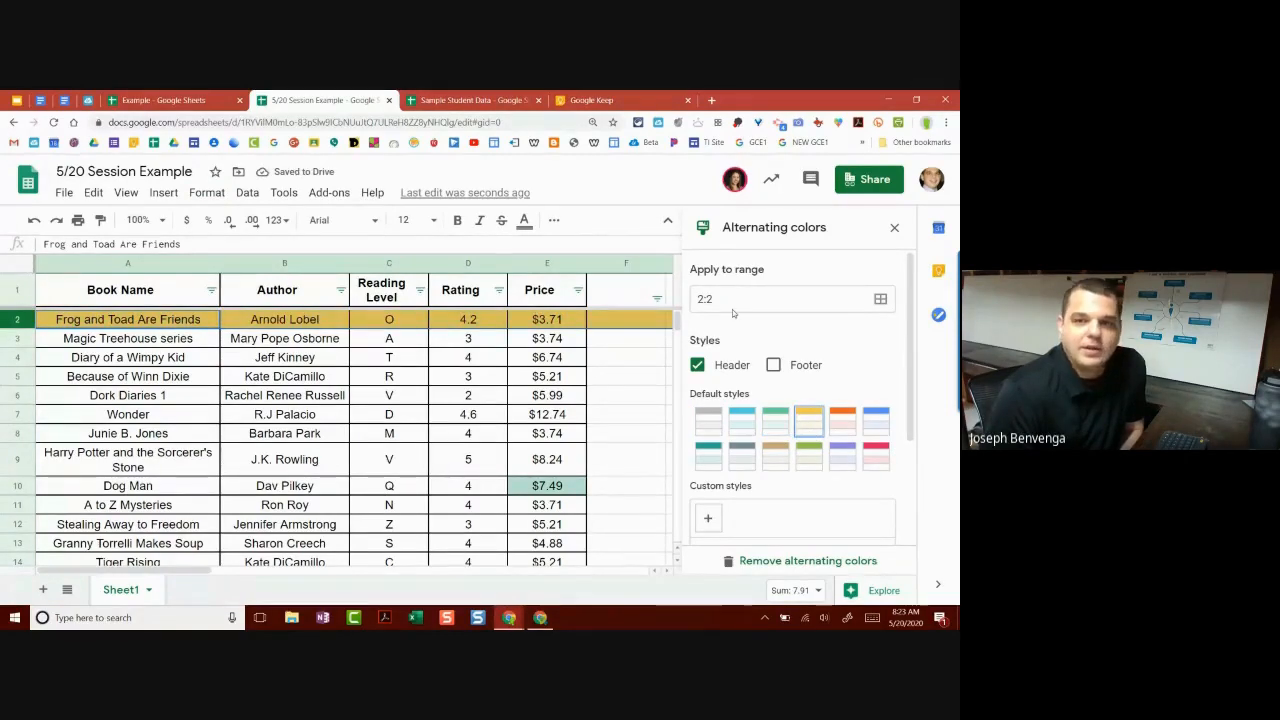
pyautogui.click(881, 300)
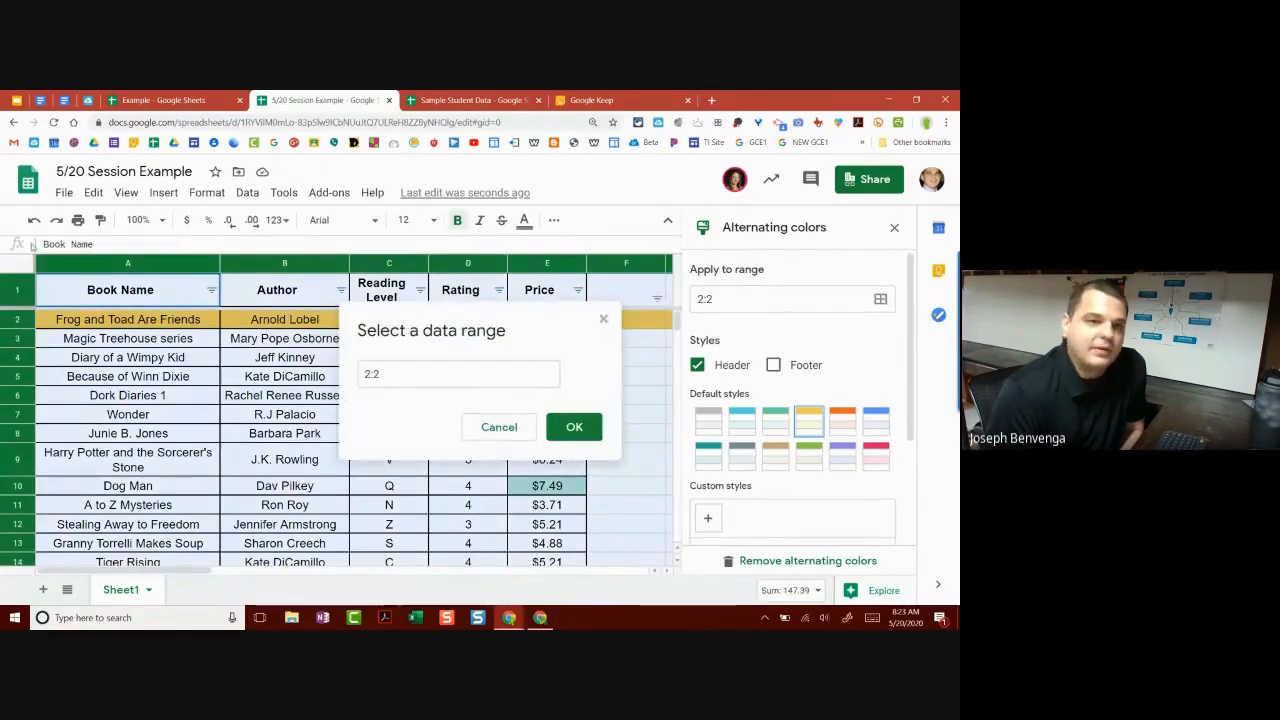
pyautogui.click(581, 430)
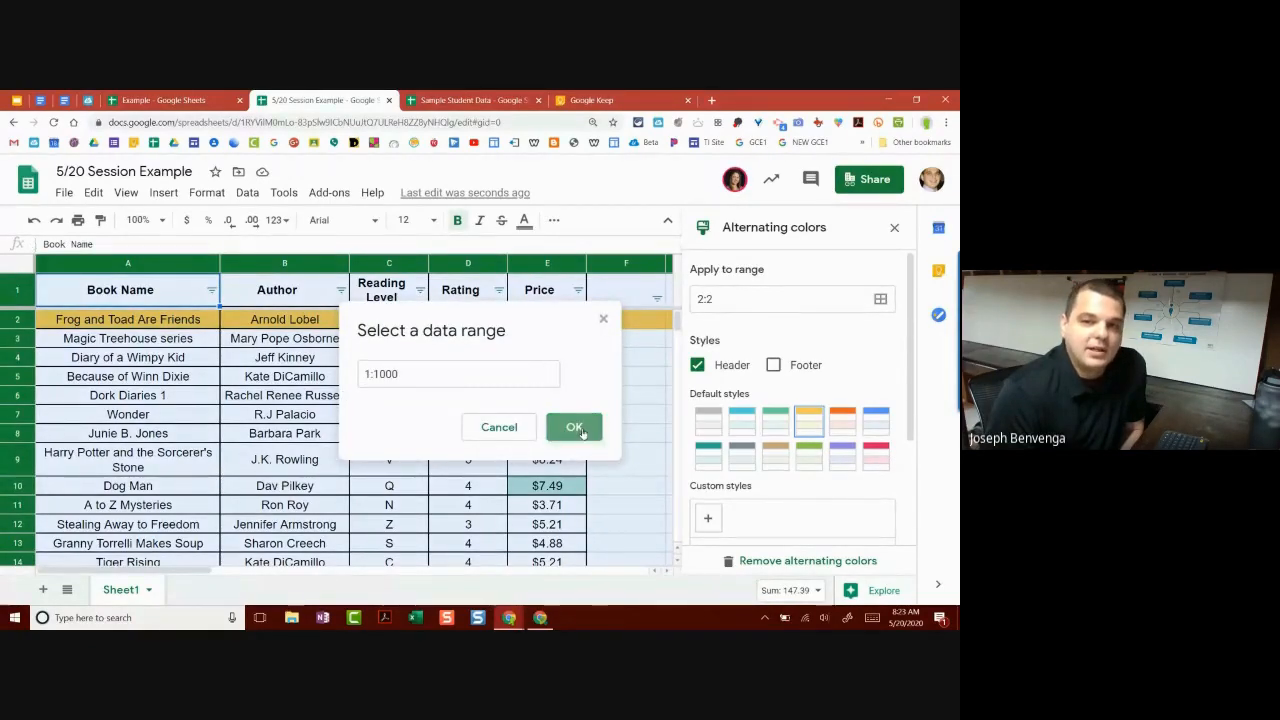
pyautogui.click(585, 430)
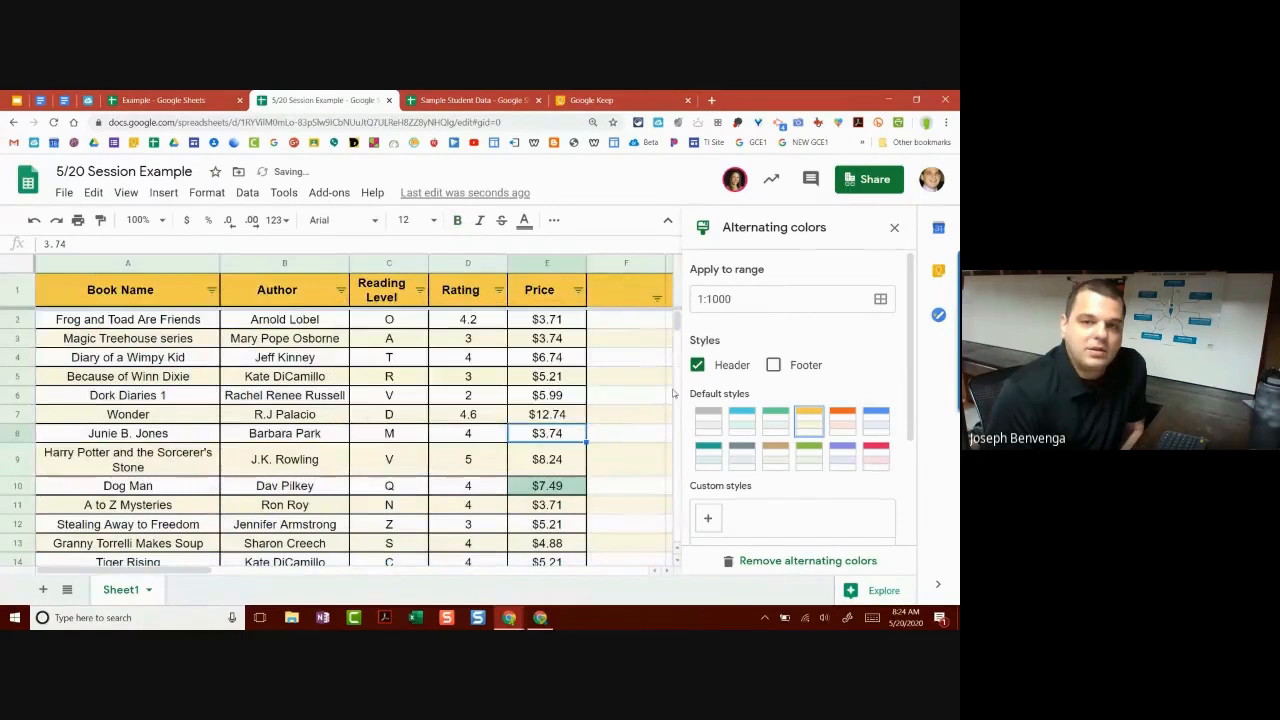
pyautogui.click(745, 425)
pyautogui.scroll(-2, 560, 440)
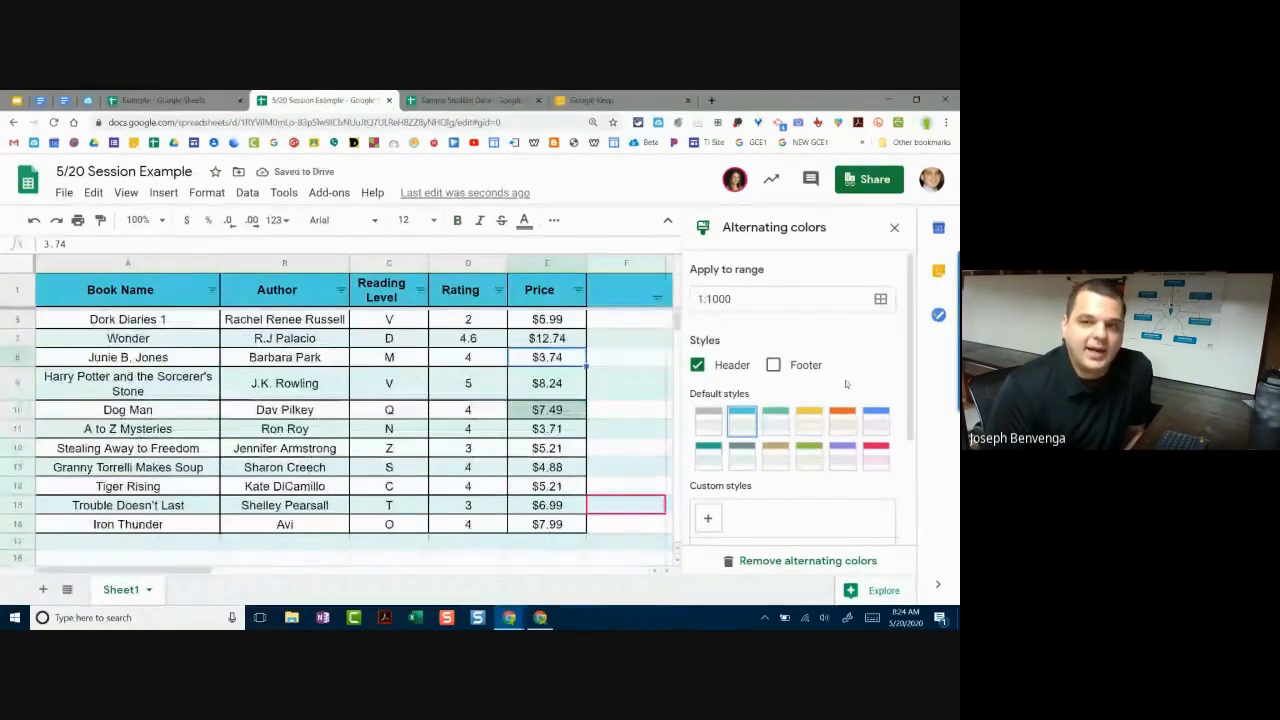
pyautogui.click(788, 560)
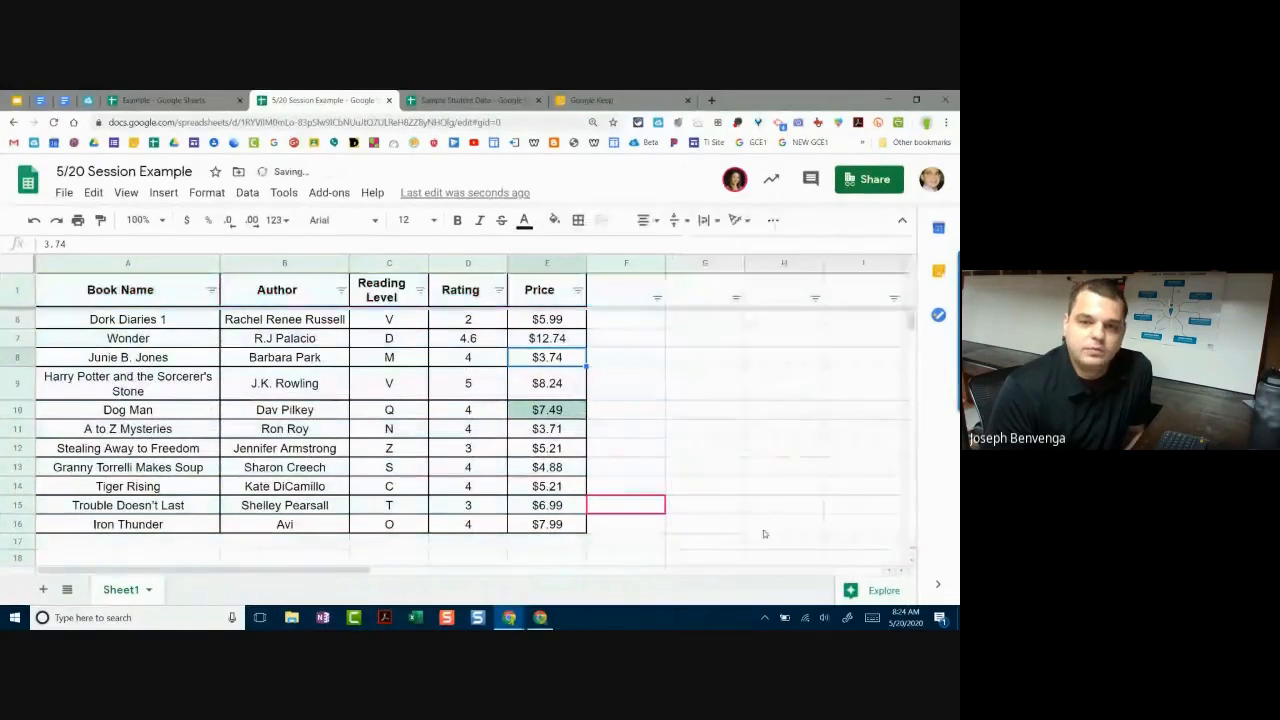
pyautogui.click(610, 410)
pyautogui.scroll(2, 540, 415)
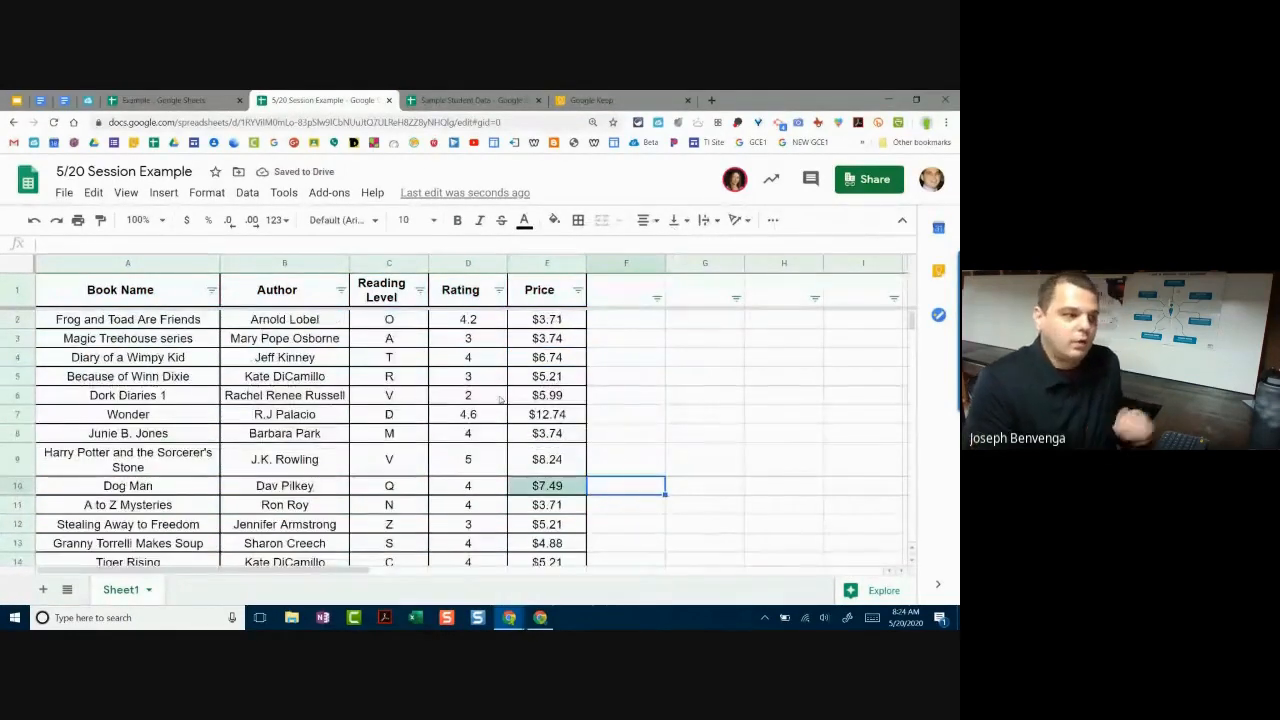
pyautogui.scroll(-1, 531, 412)
pyautogui.scroll(-2, 531, 412)
pyautogui.click(548, 485)
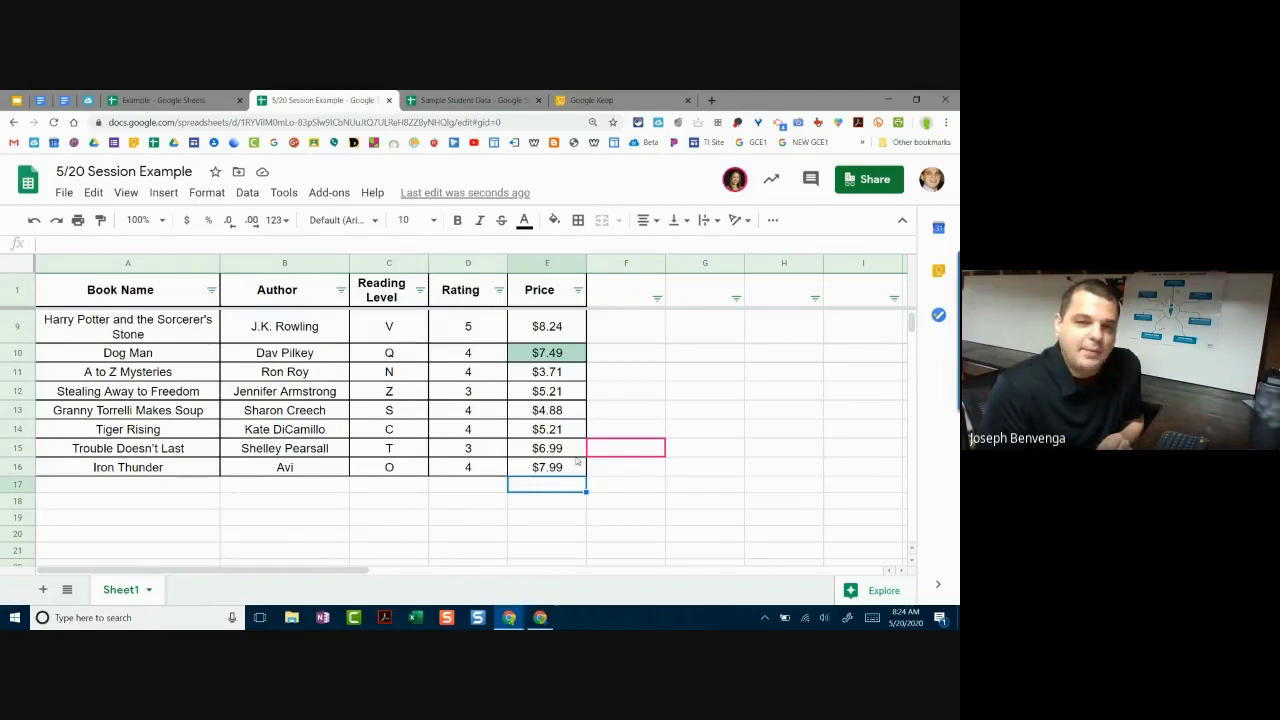
pyautogui.scroll(3, 550, 460)
pyautogui.scroll(-5, 590, 443)
pyautogui.scroll(5, 590, 443)
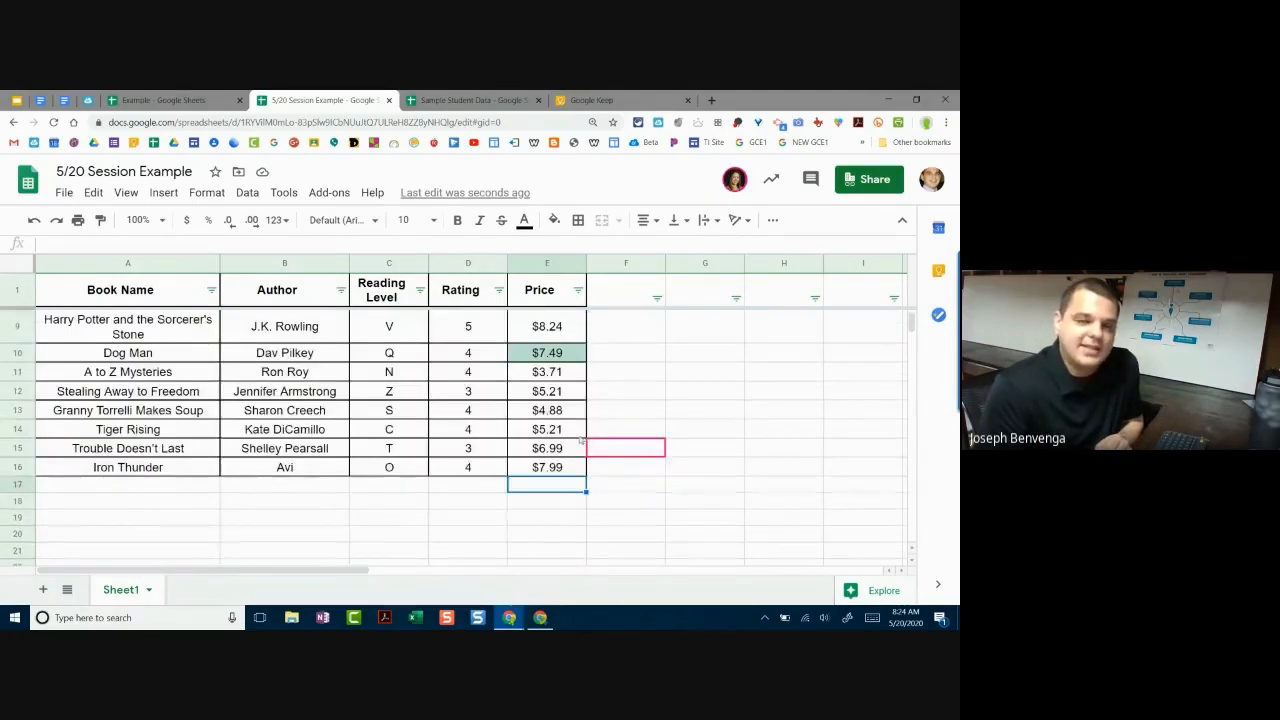
pyautogui.scroll(3, 590, 443)
pyautogui.scroll(-2, 554, 322)
pyautogui.scroll(2, 554, 324)
pyautogui.scroll(-3, 575, 360)
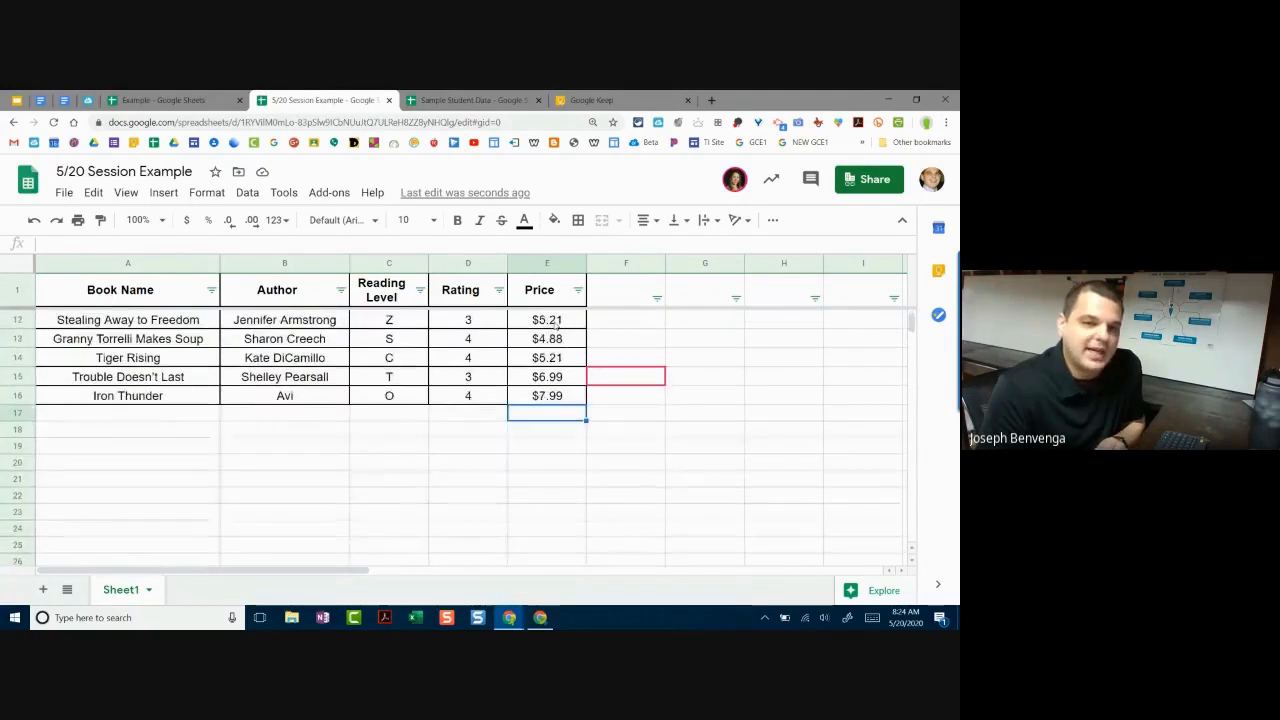
pyautogui.click(594, 420)
pyautogui.write('Total')
# Step: Fix the typos and enter the label 'Total Price' in F17
pyautogui.press('BackSpace')
pyautogui.write('====')
pyautogui.press('BackSpace')
pyautogui.press('BackSpace')
pyautogui.press('BackSpace')
pyautogui.press('BackSpace')
pyautogui.press('BackSpace')
pyautogui.press('BackSpace')
pyautogui.press('BackSpace')
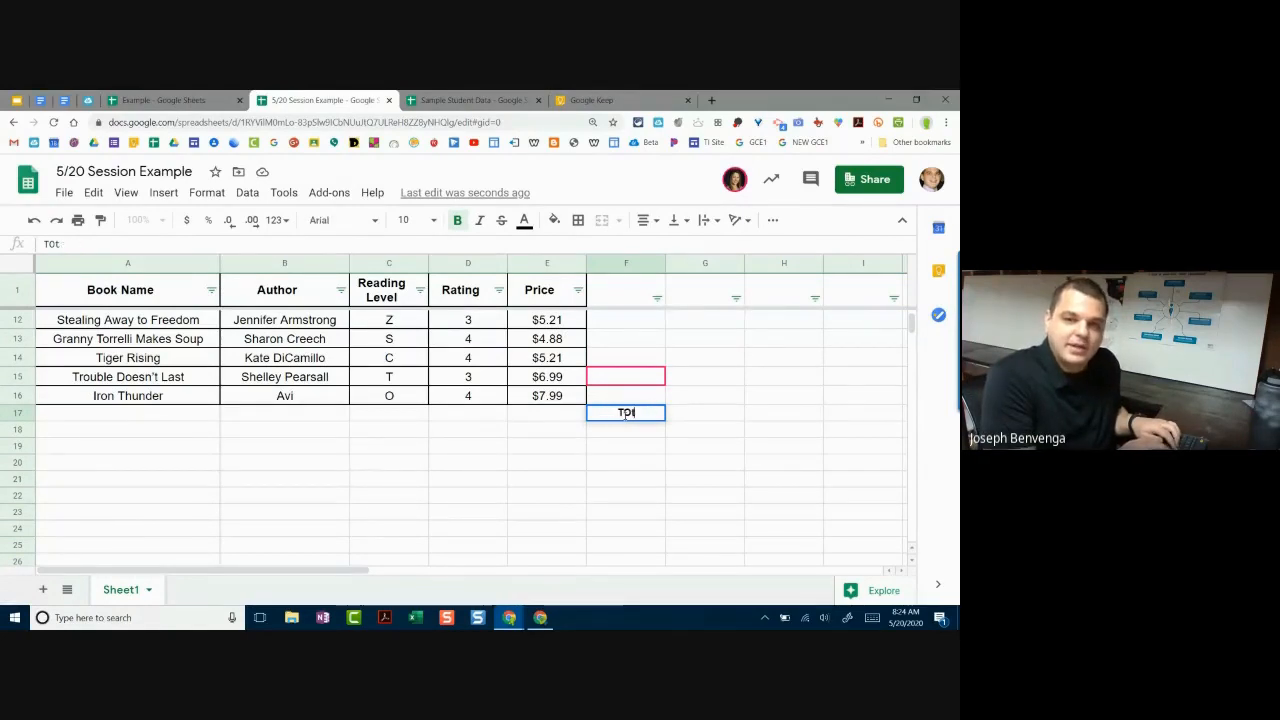
pyautogui.write('otal Pricew')
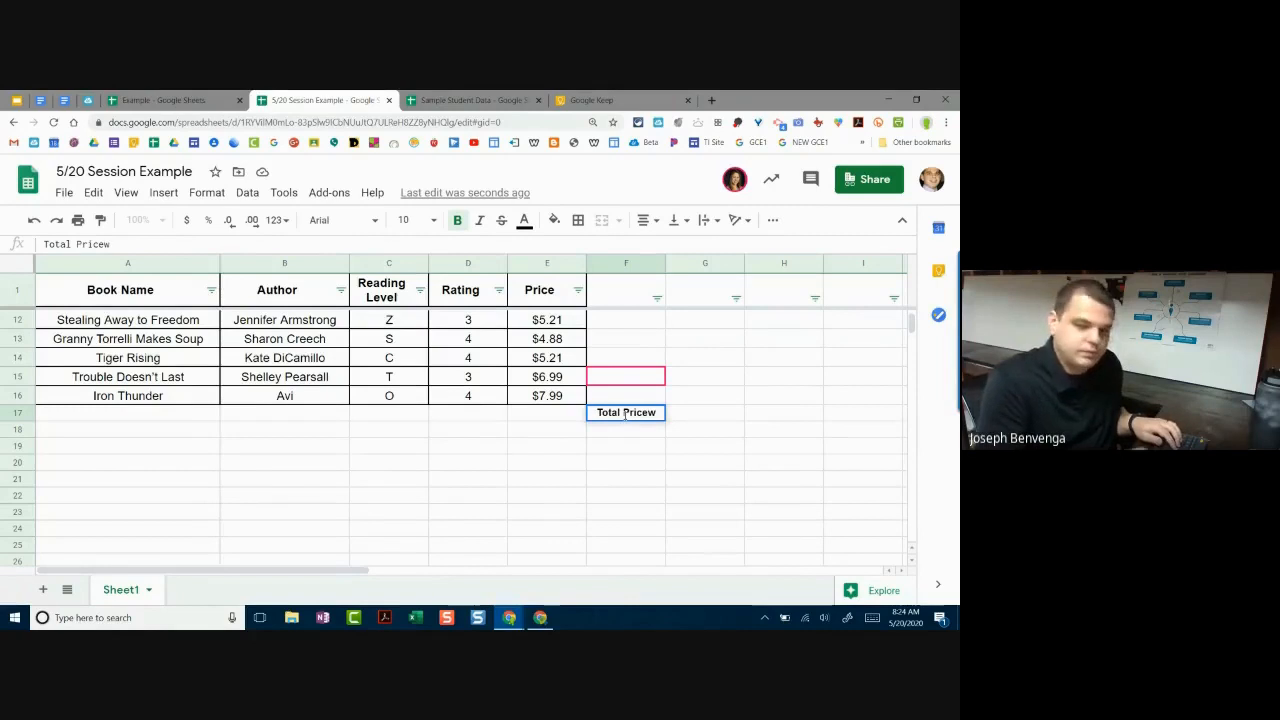
pyautogui.press('BackSpace')
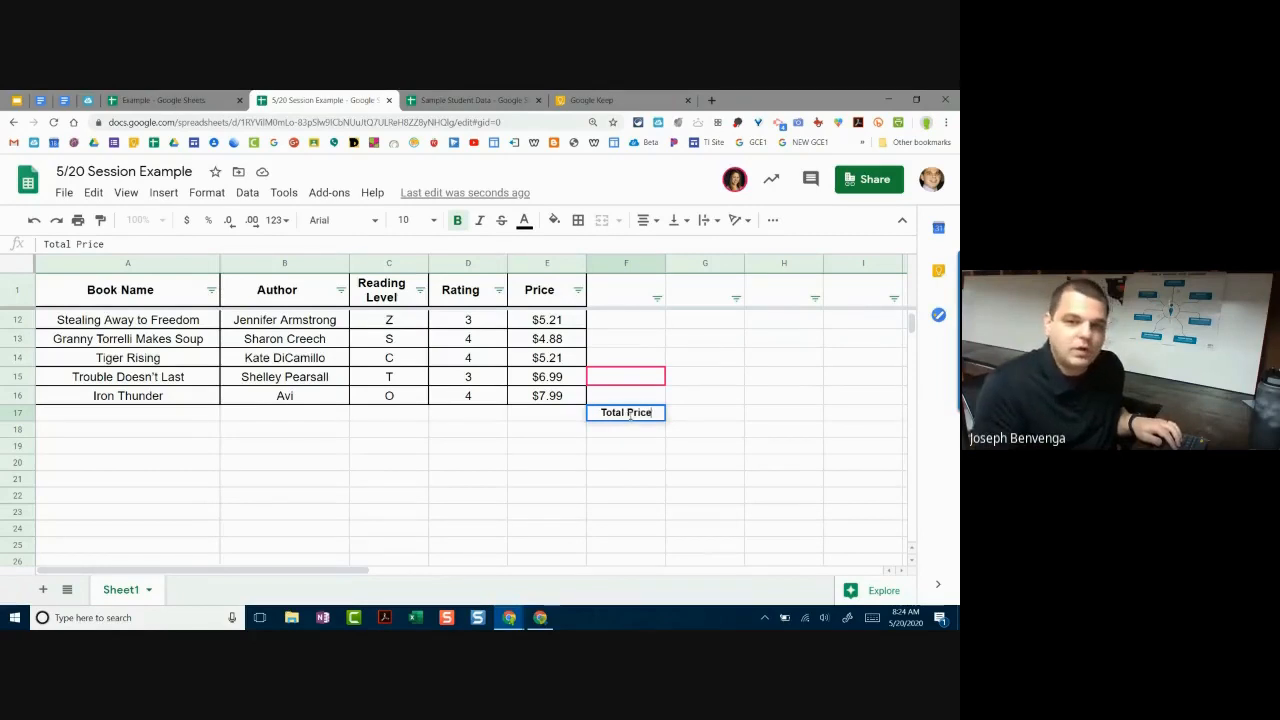
pyautogui.press('Return')
# Step: Begin a formula with '=' in cell E17 under the prices
pyautogui.click(560, 415)
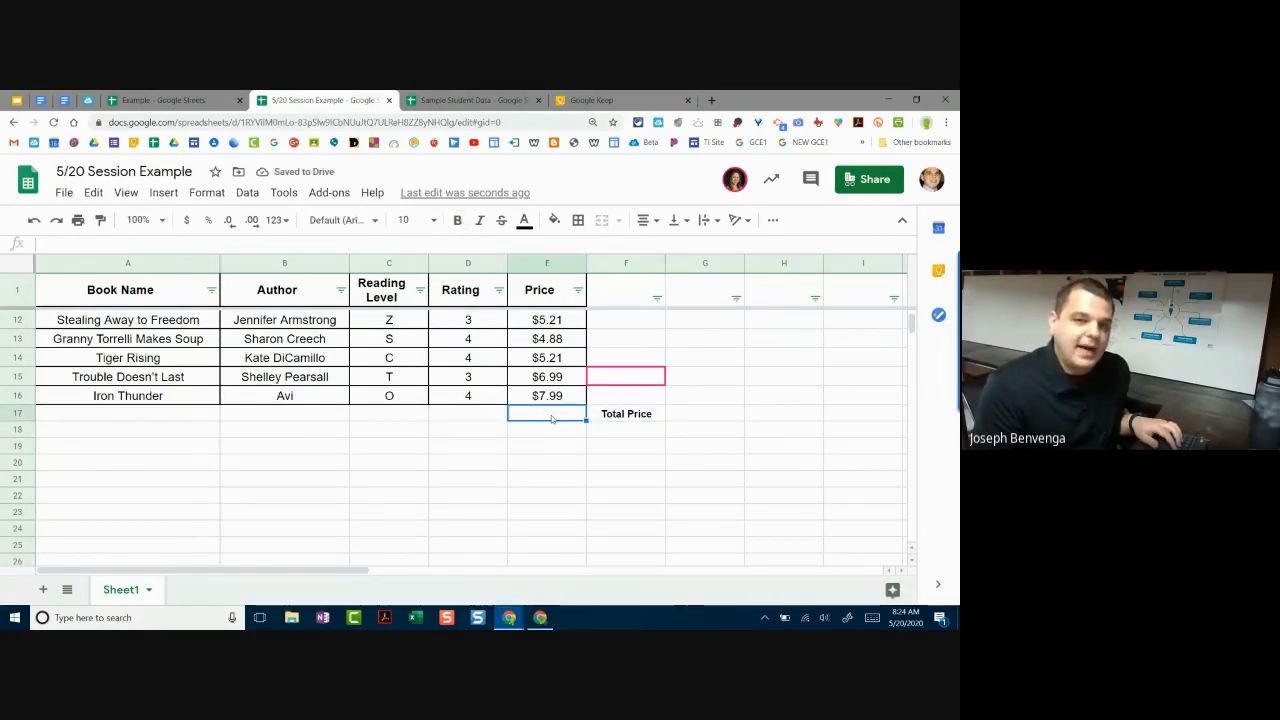
pyautogui.doubleClick(554, 419)
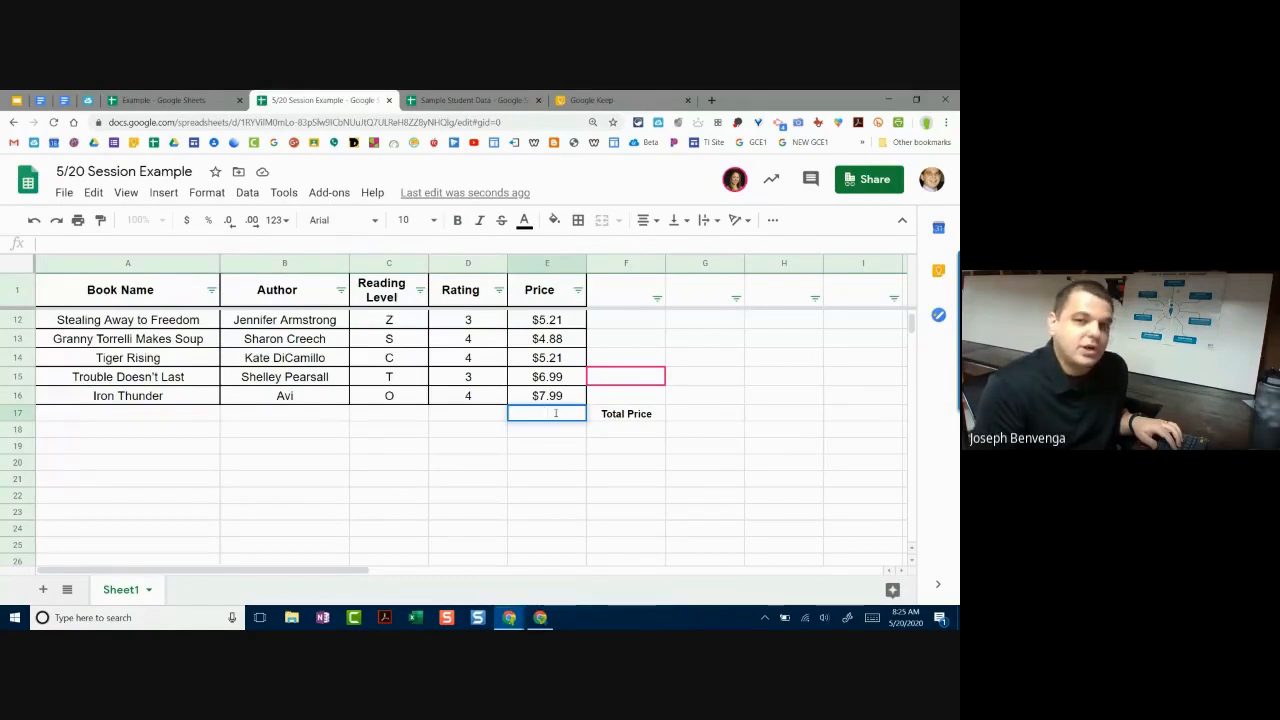
pyautogui.write('=')
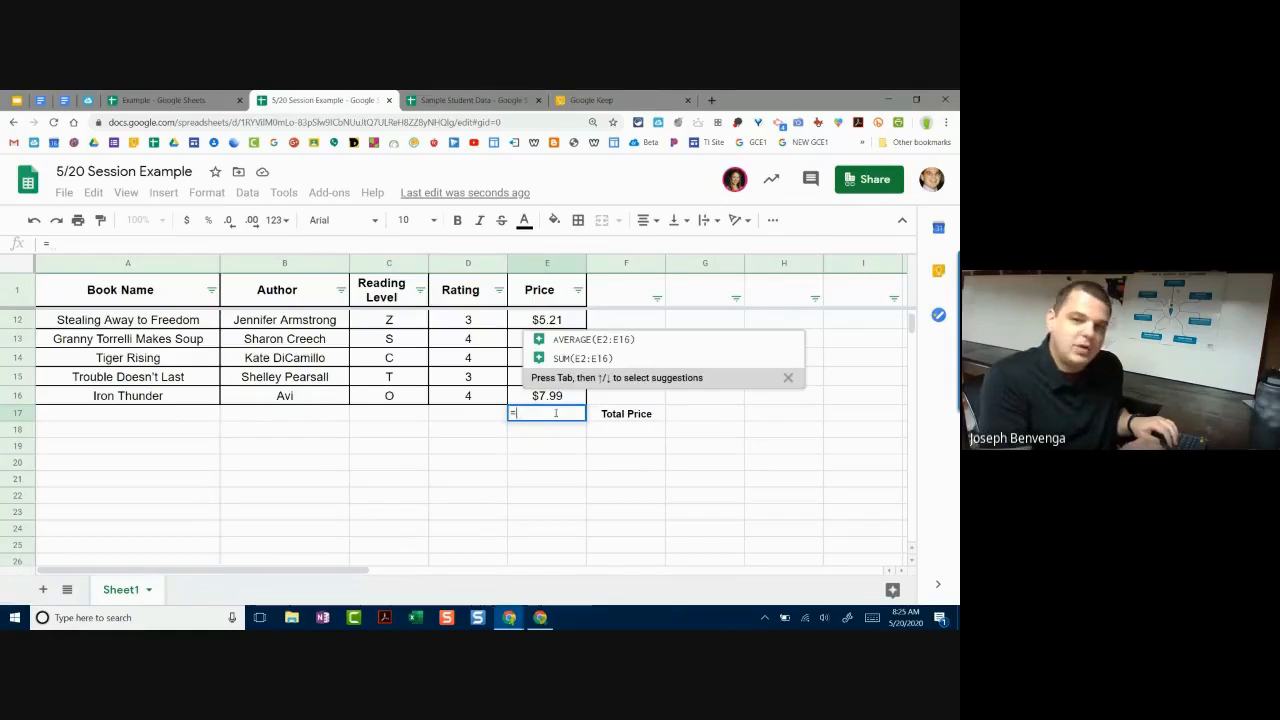
# Step: Enter =SUM(E2:E16) in E17, fixing the reference and parenthesis, to get $91.59
pyautogui.write('SU')
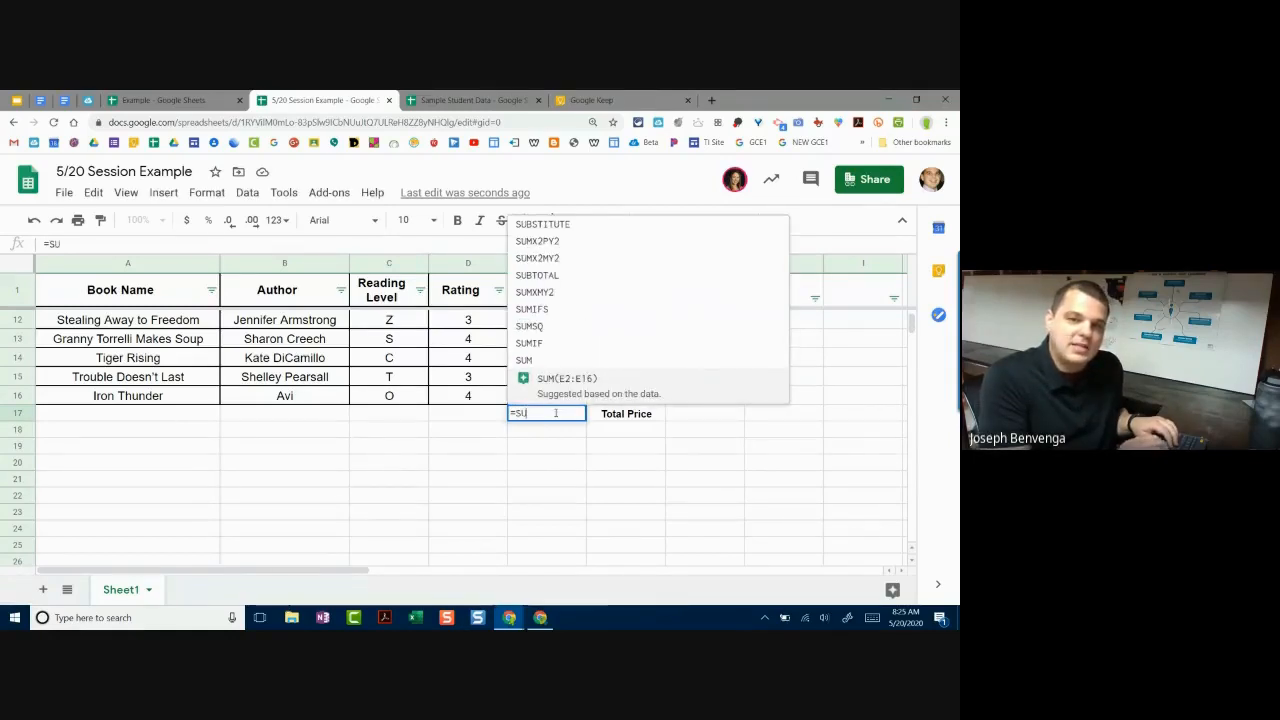
pyautogui.write('M')
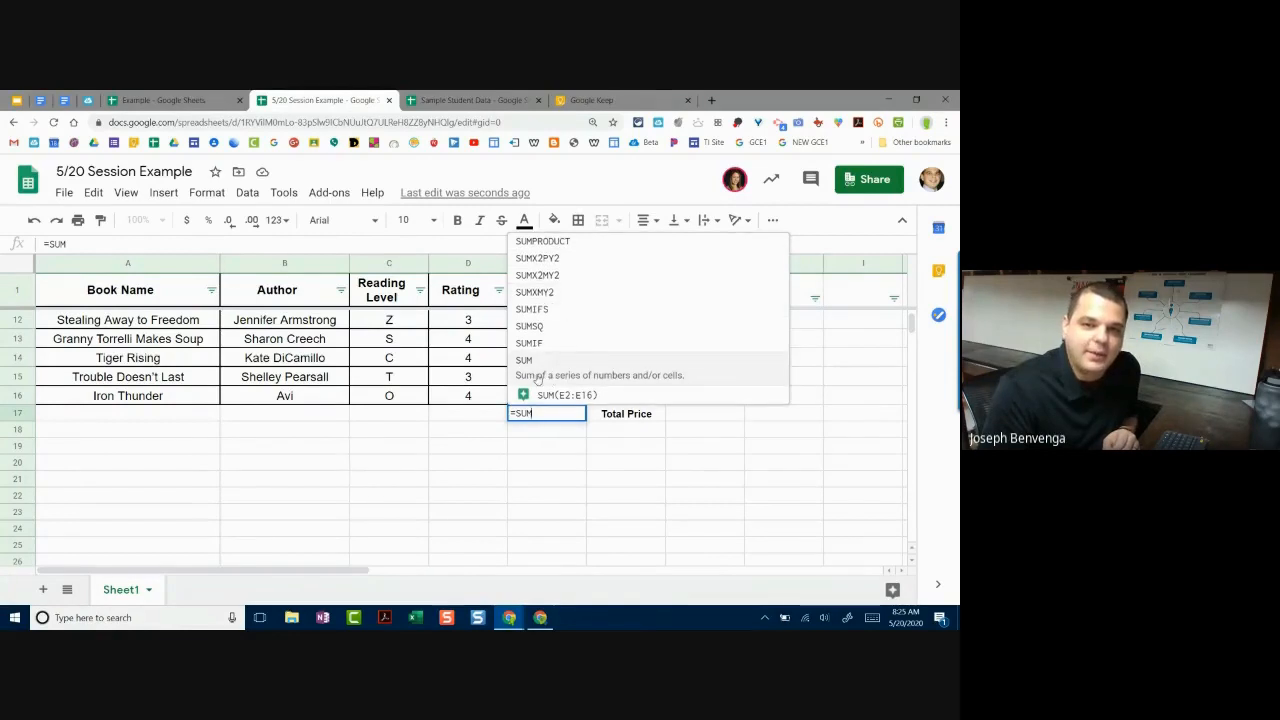
pyautogui.click(537, 378)
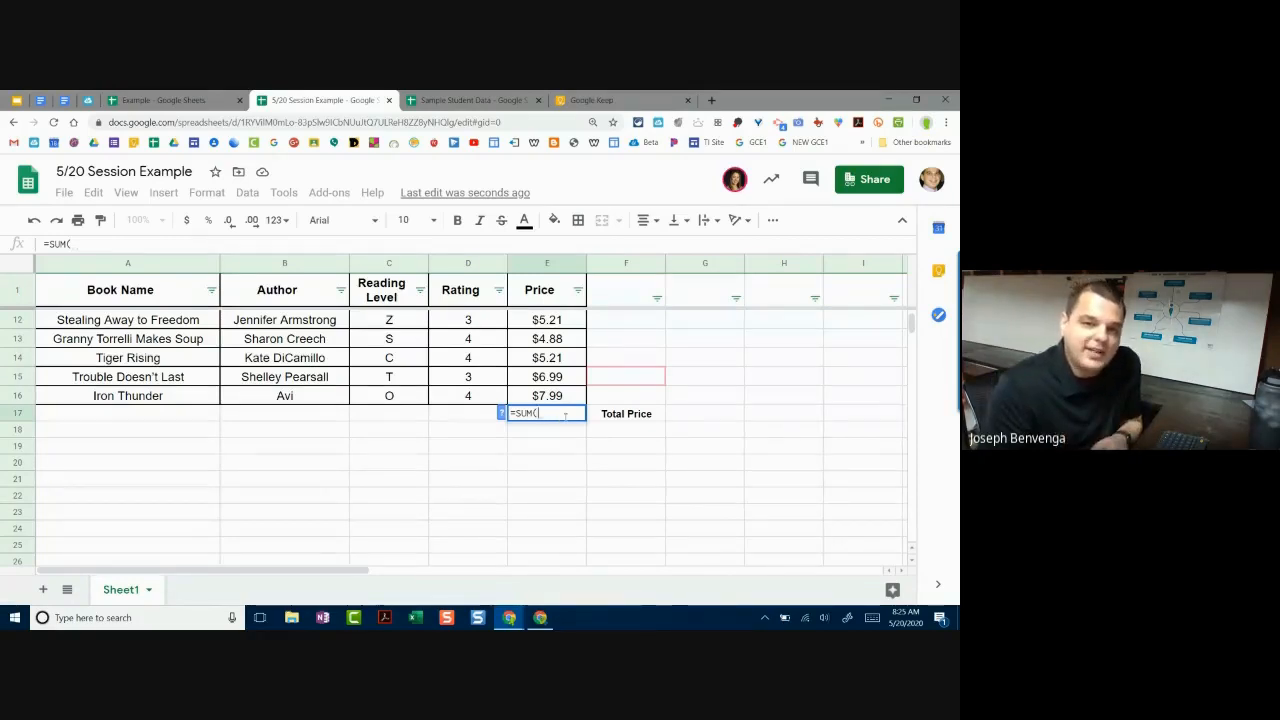
pyautogui.scroll(5, 550, 340)
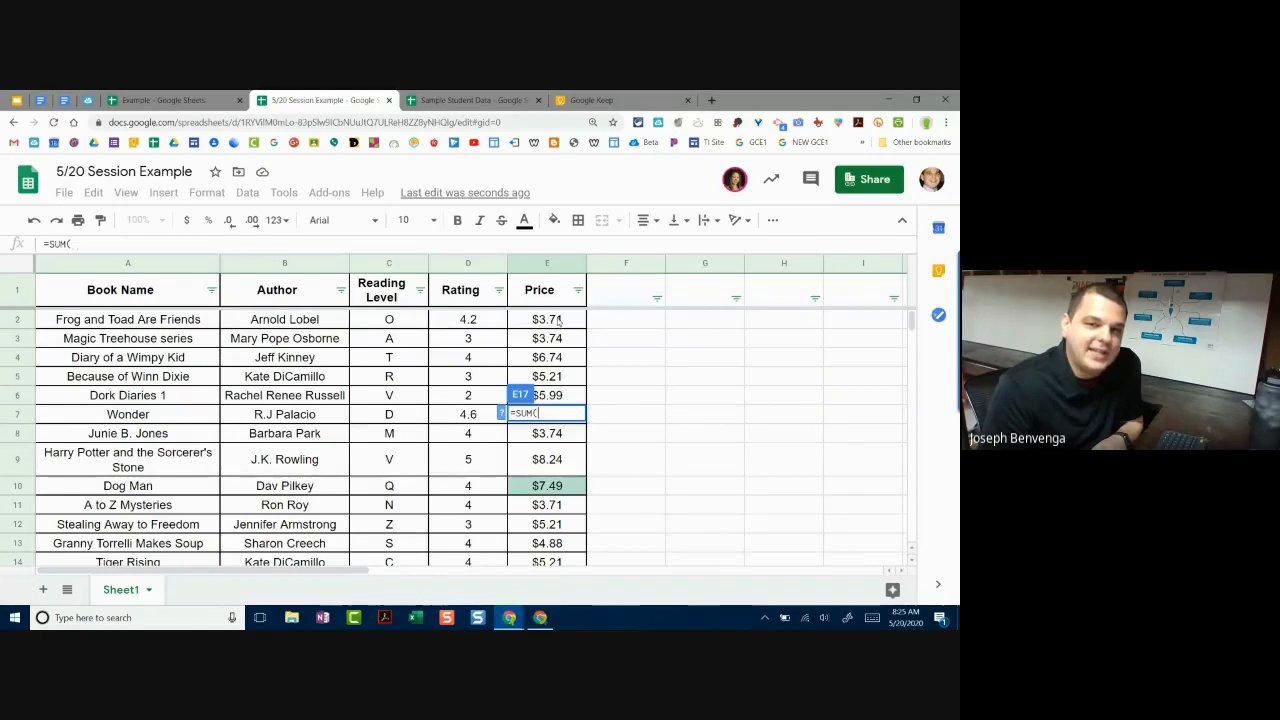
pyautogui.scroll(-4, 558, 319)
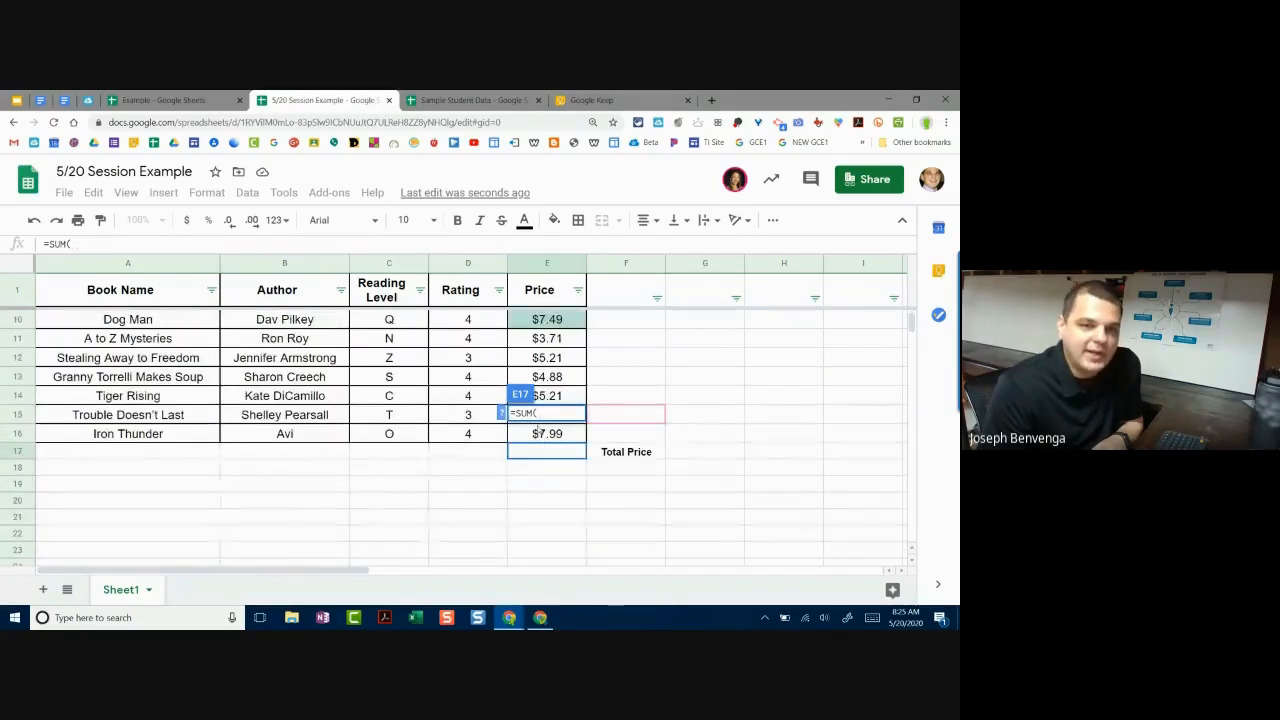
pyautogui.click(550, 452)
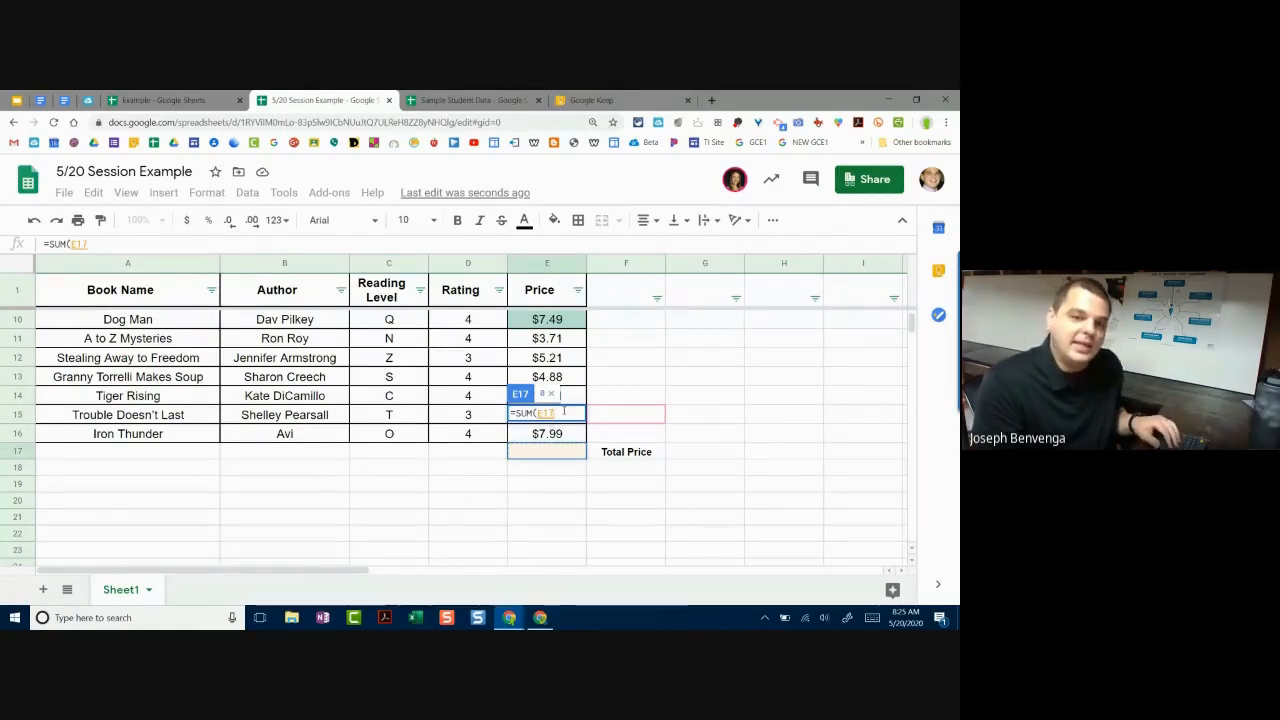
pyautogui.press('BackSpace')
pyautogui.press('BackSpace')
pyautogui.write('2')
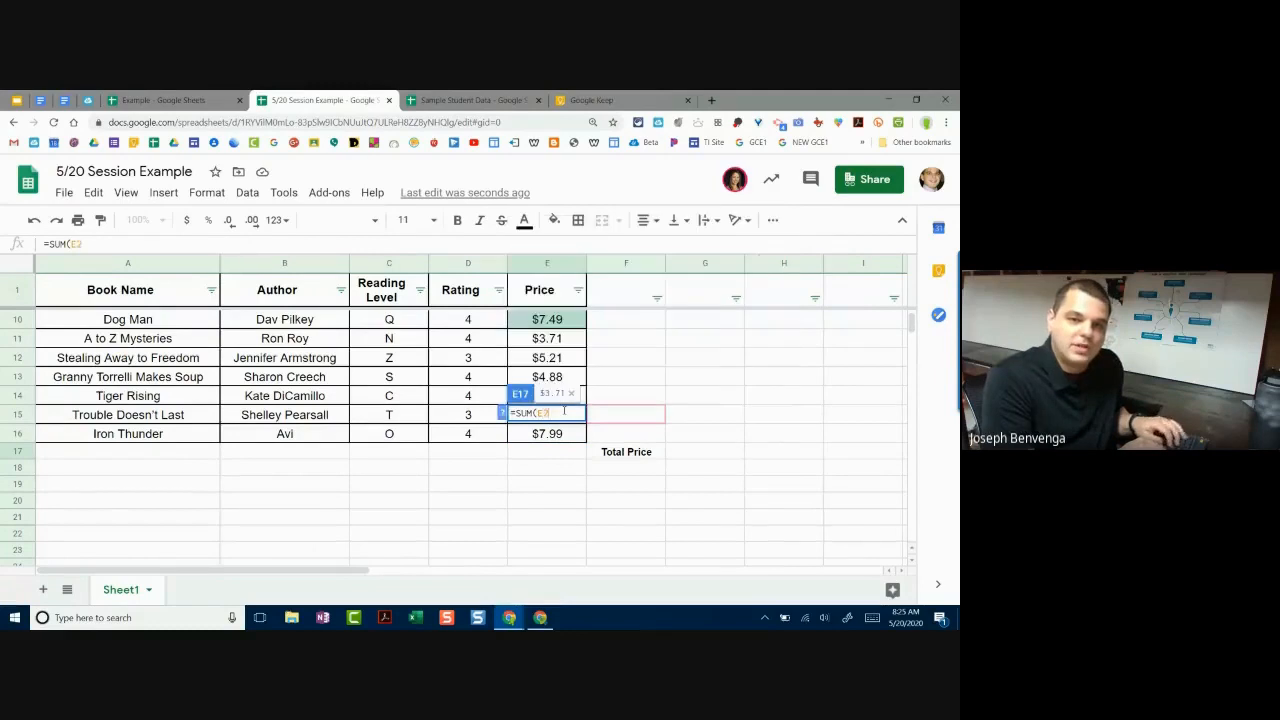
pyautogui.write(':E1')
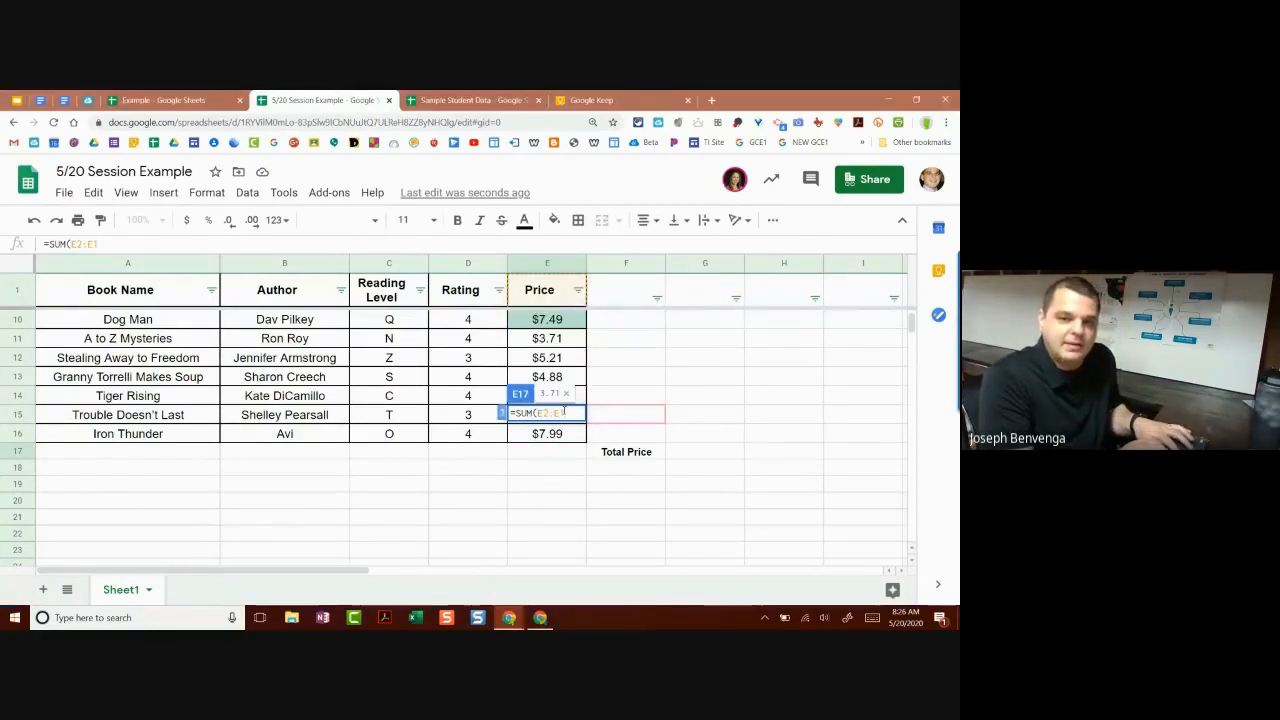
pyautogui.write('6)')
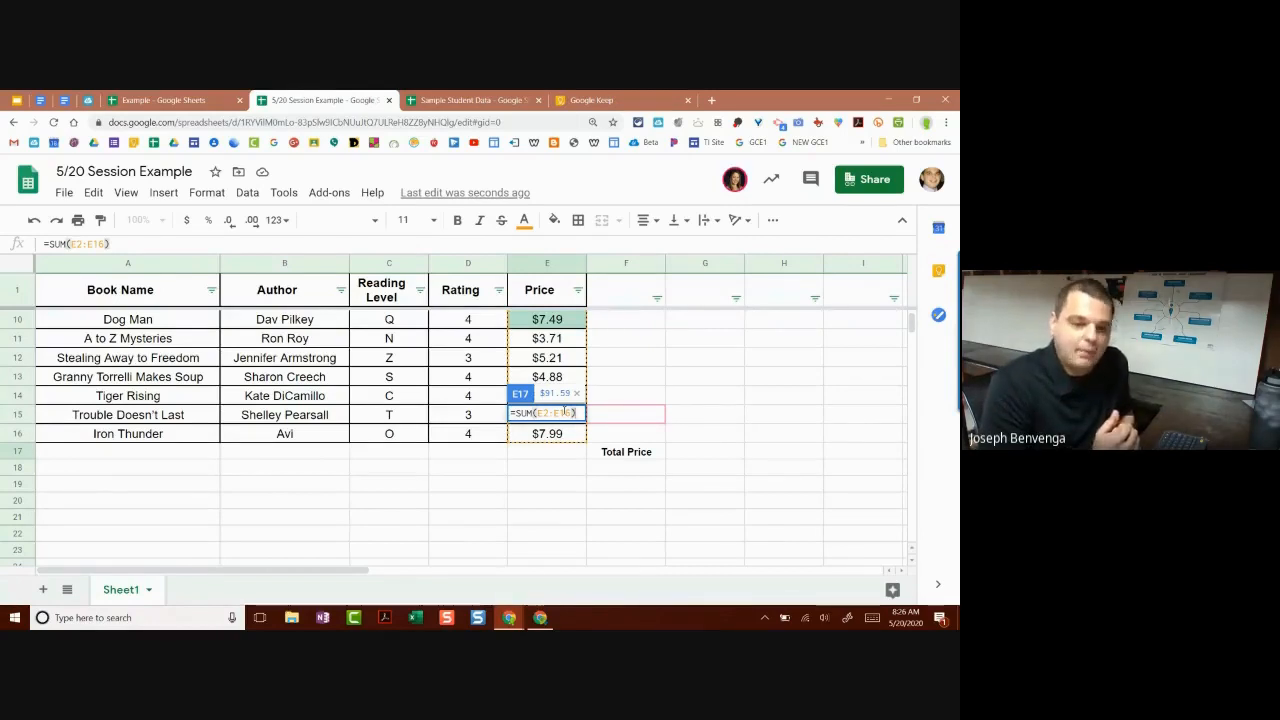
pyautogui.press('BackSpace')
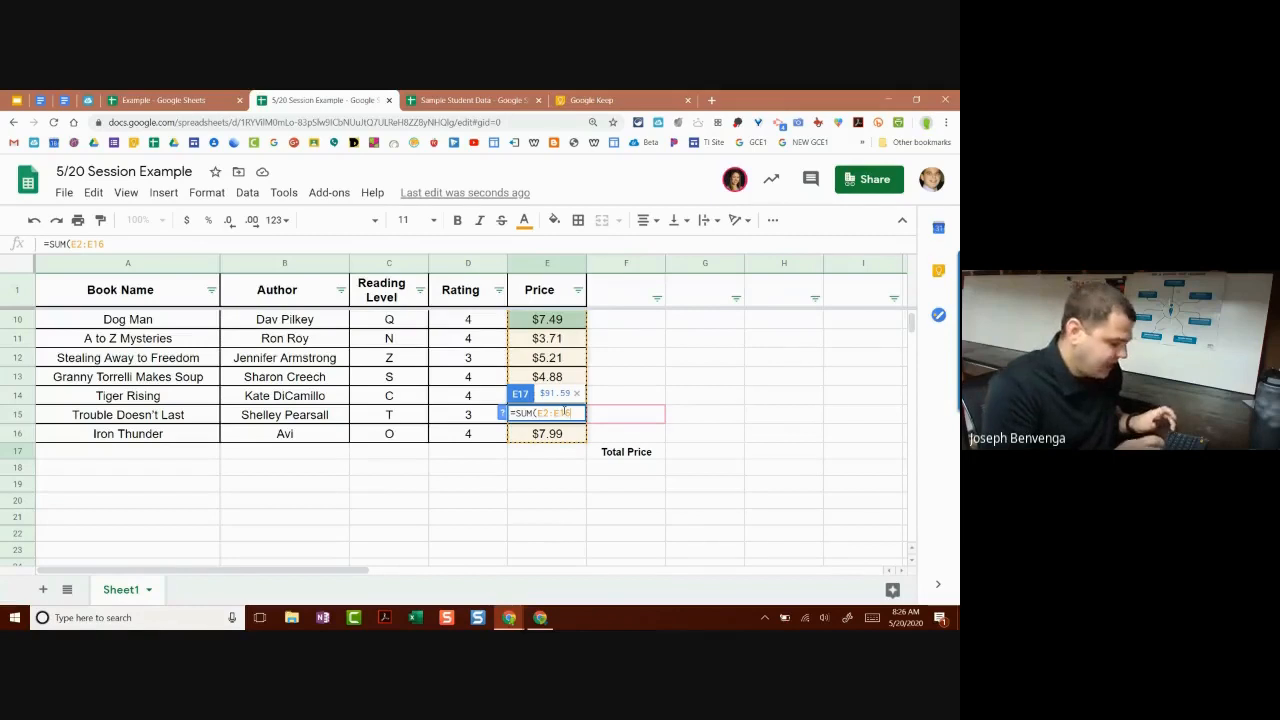
pyautogui.write(')')
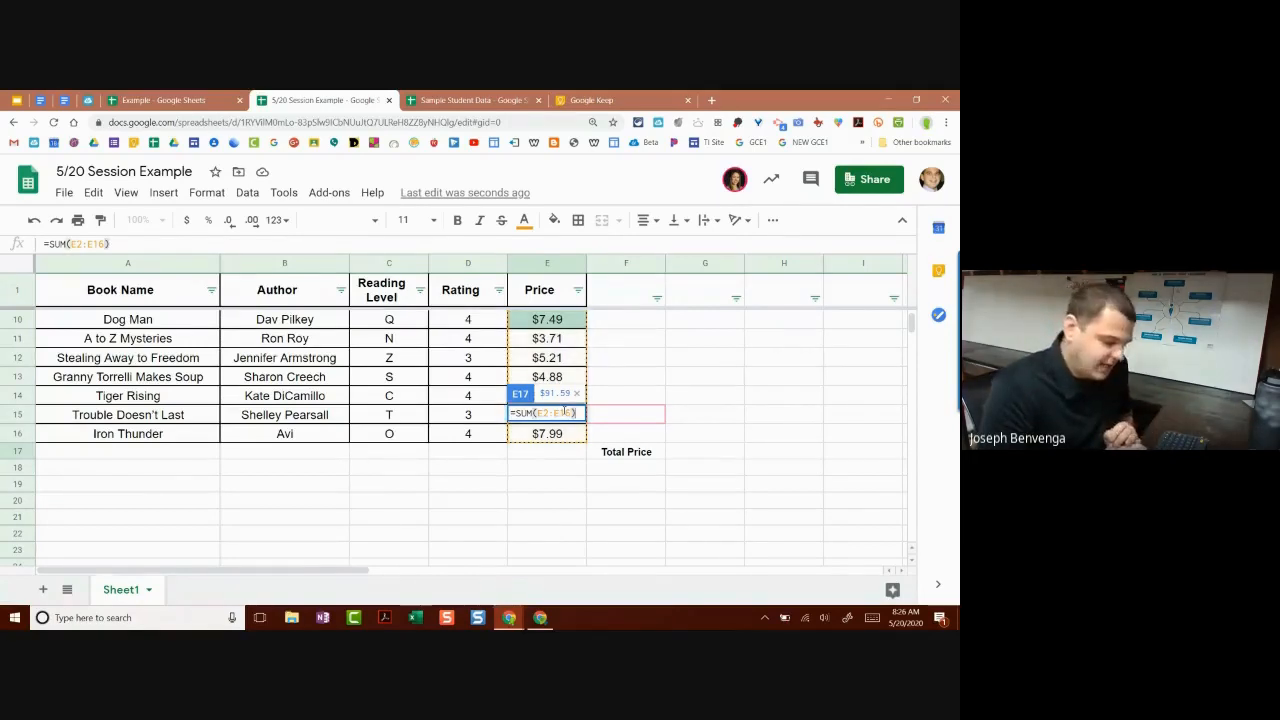
pyautogui.press('Return')
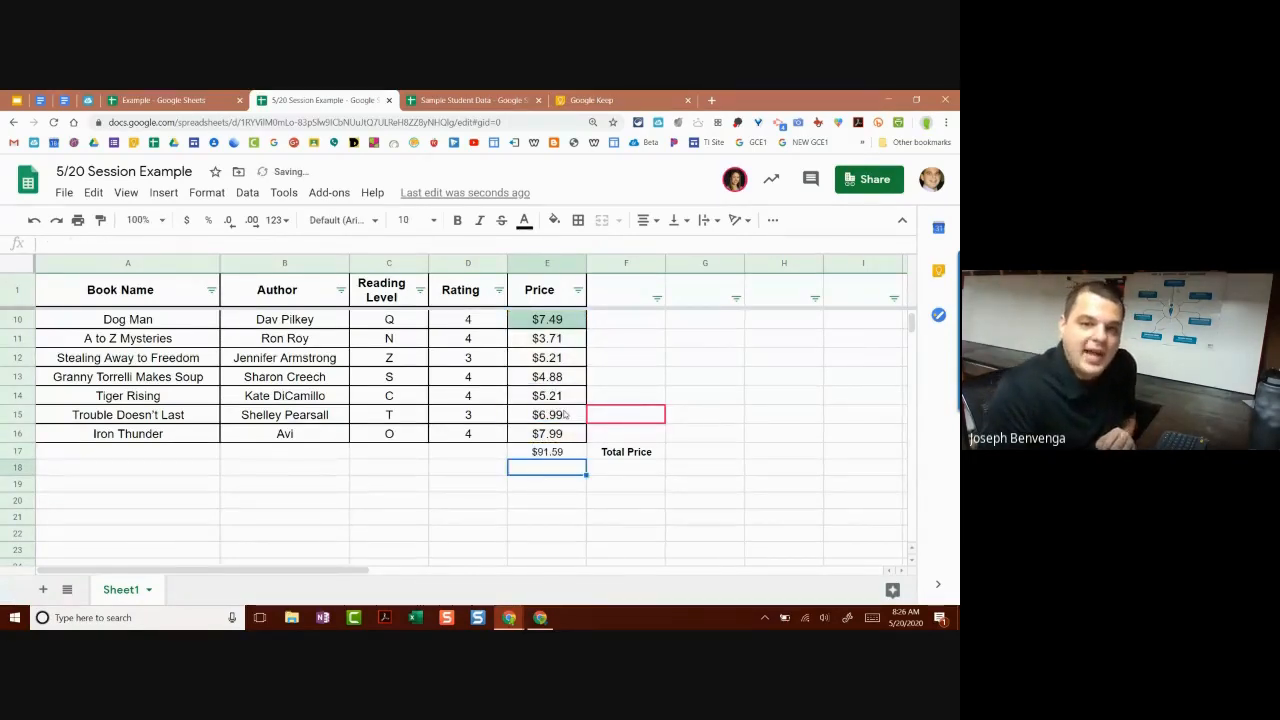
pyautogui.click(556, 453)
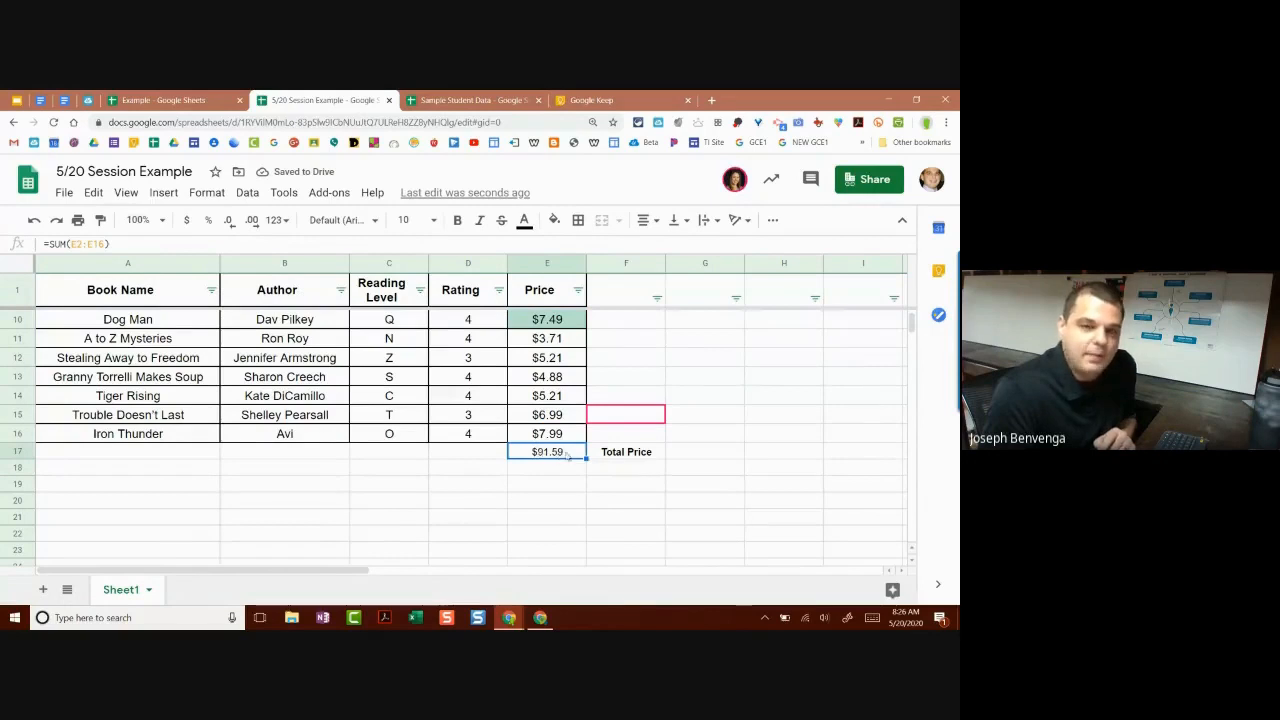
# Step: Start a formula in E18, then leave it and move to F18
pyautogui.scroll(3, 570, 440)
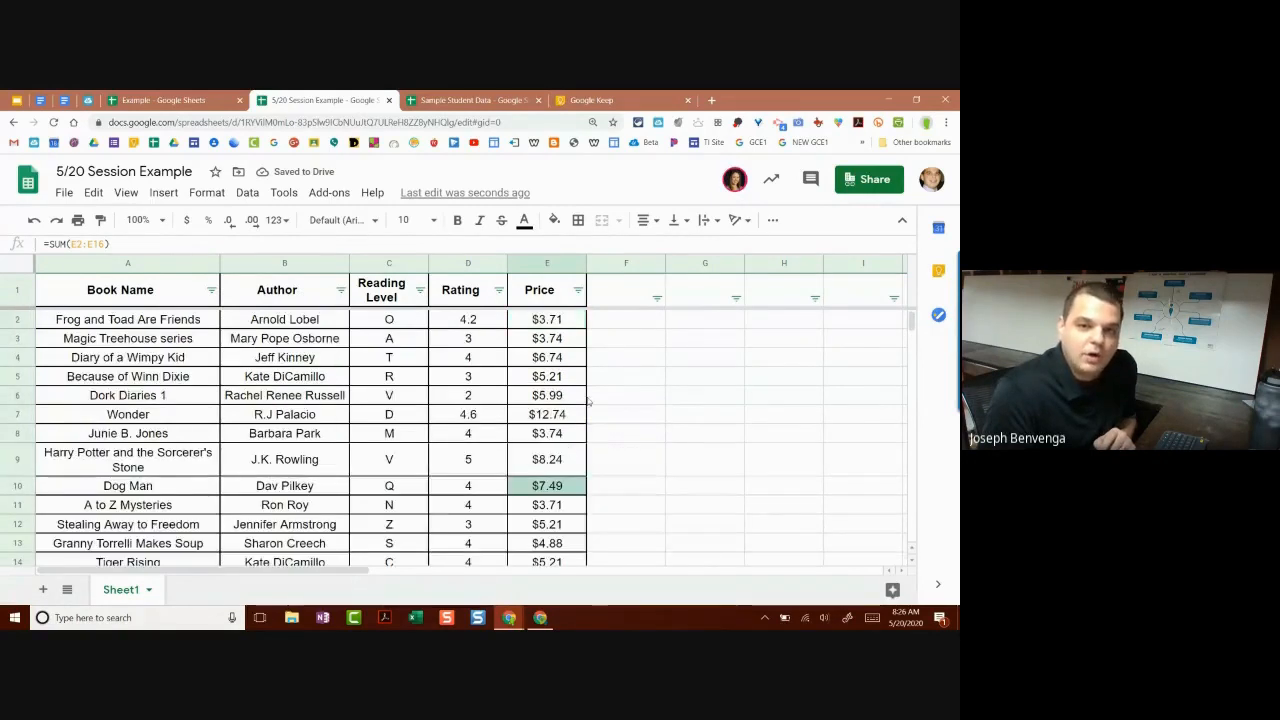
pyautogui.scroll(-3, 580, 401)
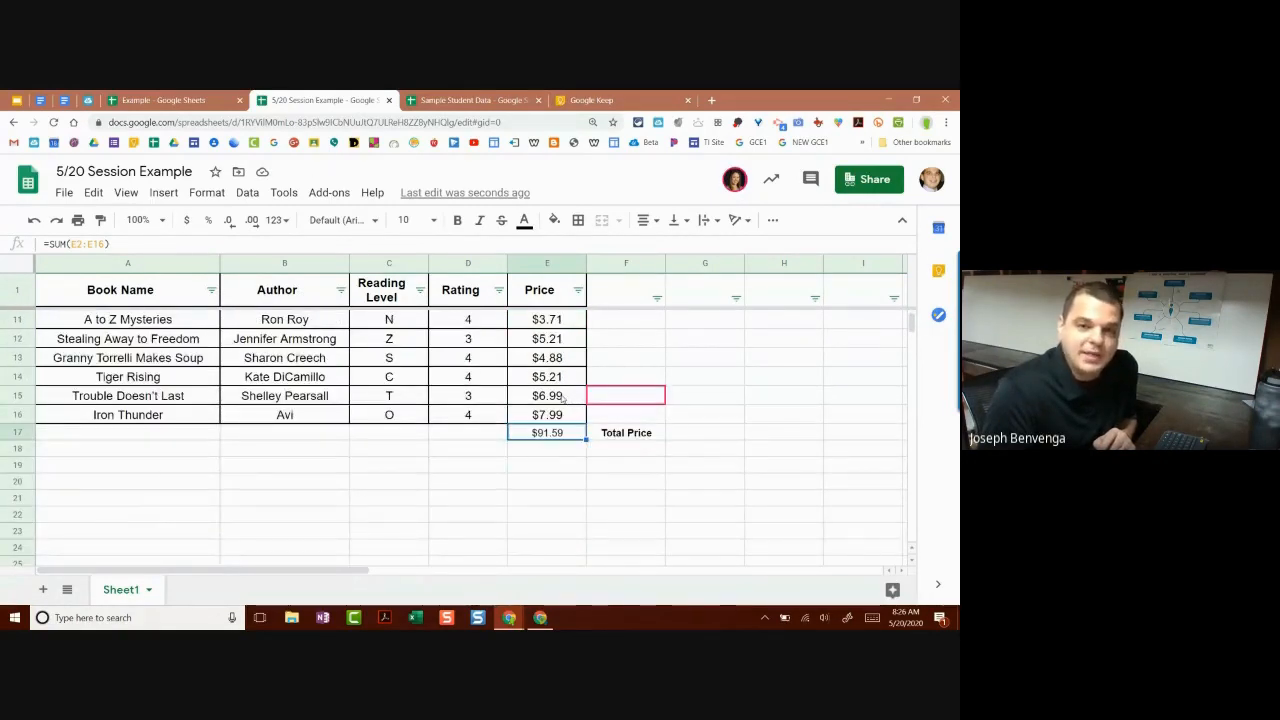
pyautogui.click(548, 450)
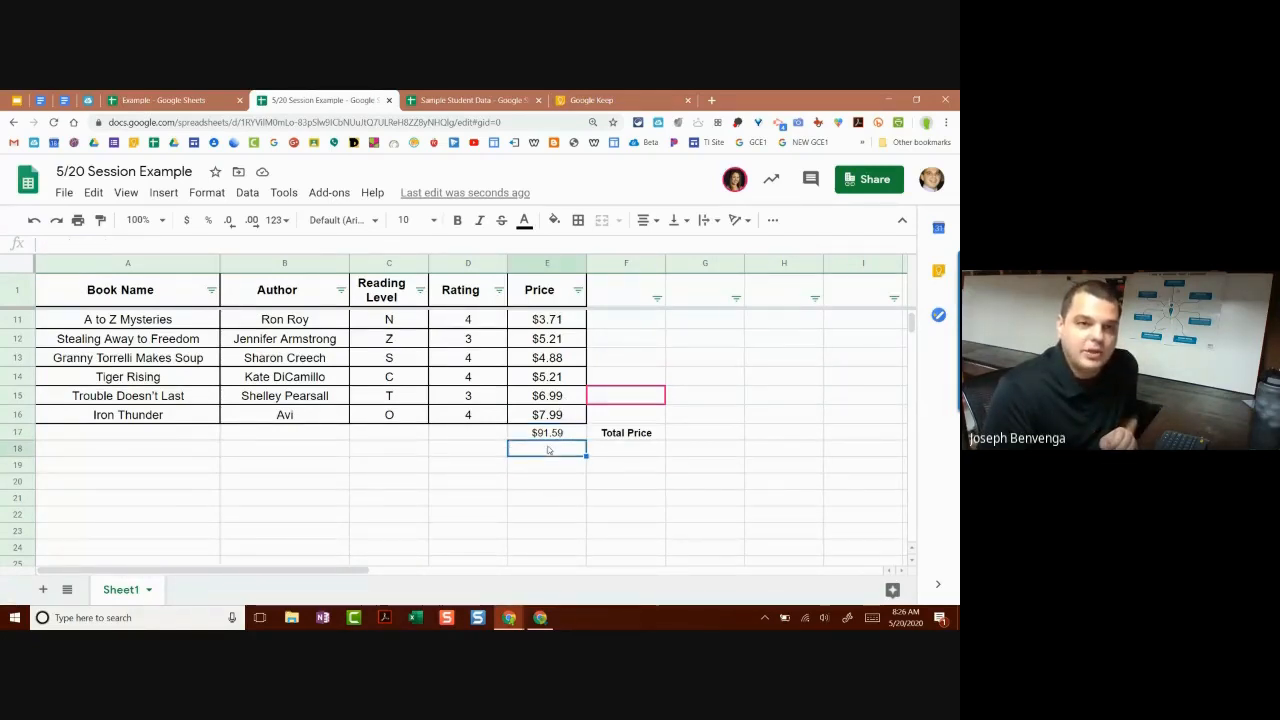
pyautogui.write('=')
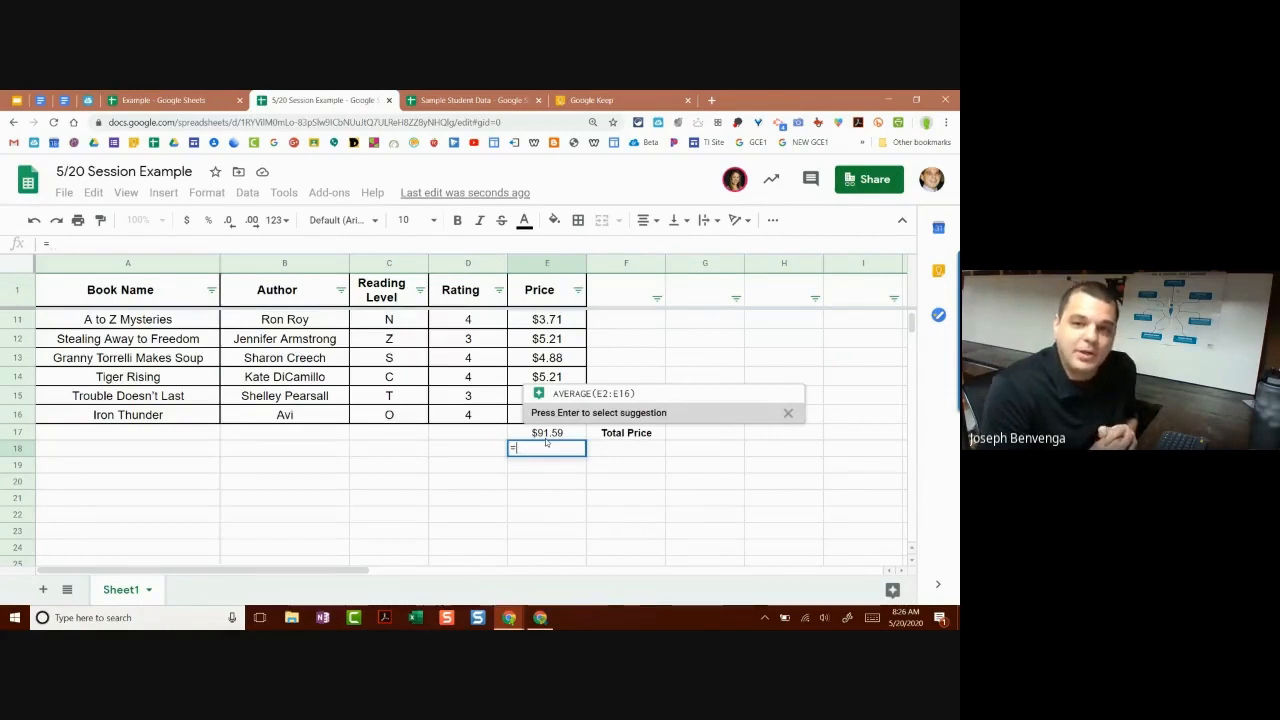
pyautogui.click(626, 449)
pyautogui.click(656, 471)
pyautogui.click(631, 446)
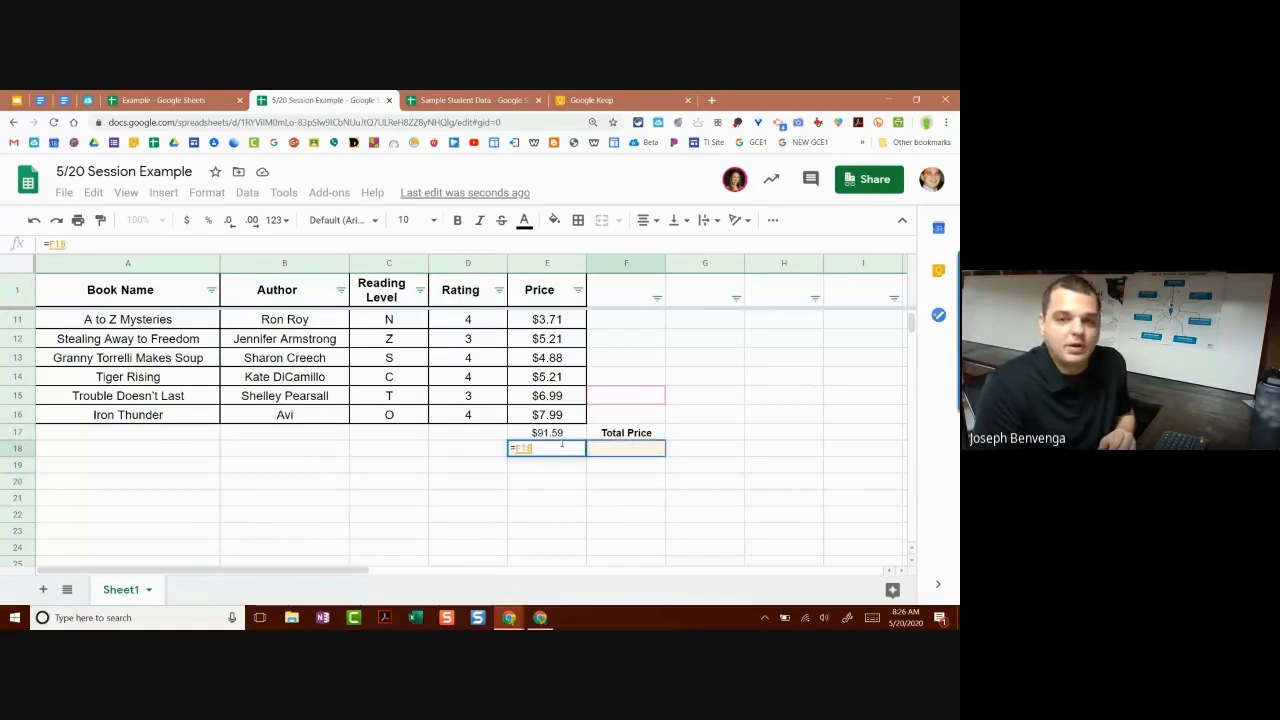
pyautogui.press('Return')
pyautogui.press('Down')
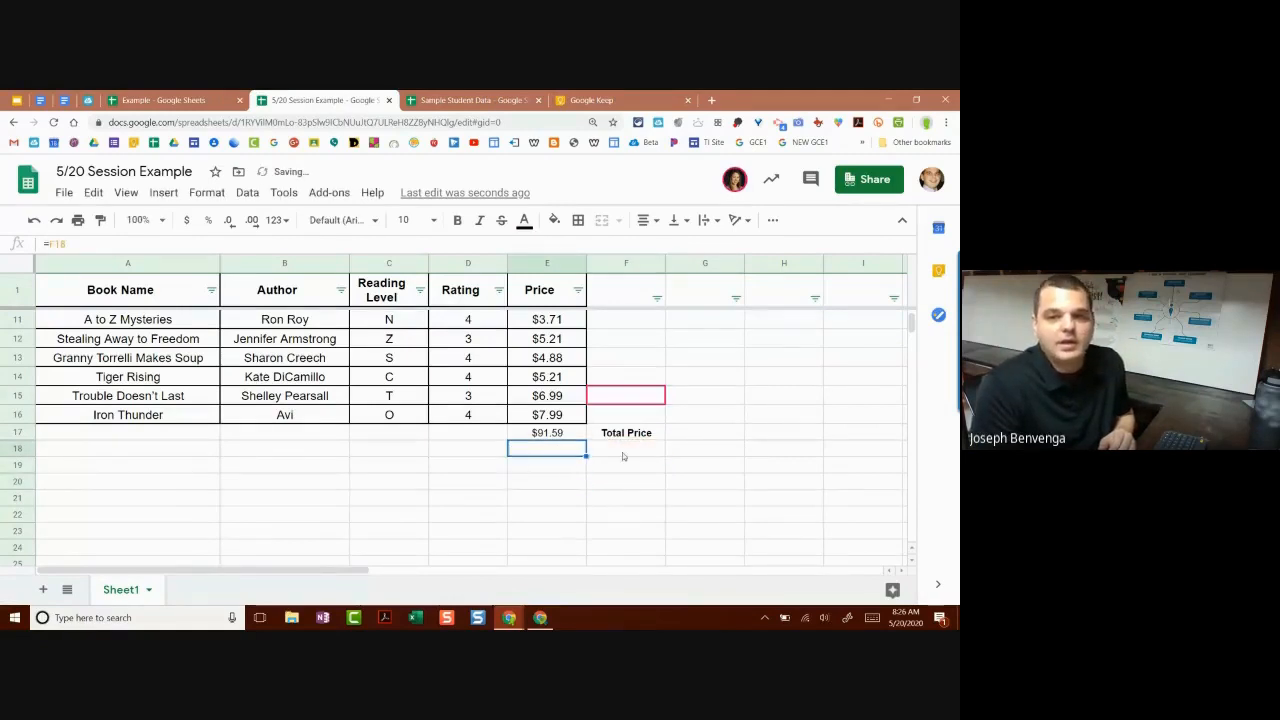
# Step: Type 'Average Price' in F18 and remove the mistaken =F18 reference from E18
pyautogui.click(624, 455)
pyautogui.write('Ave')
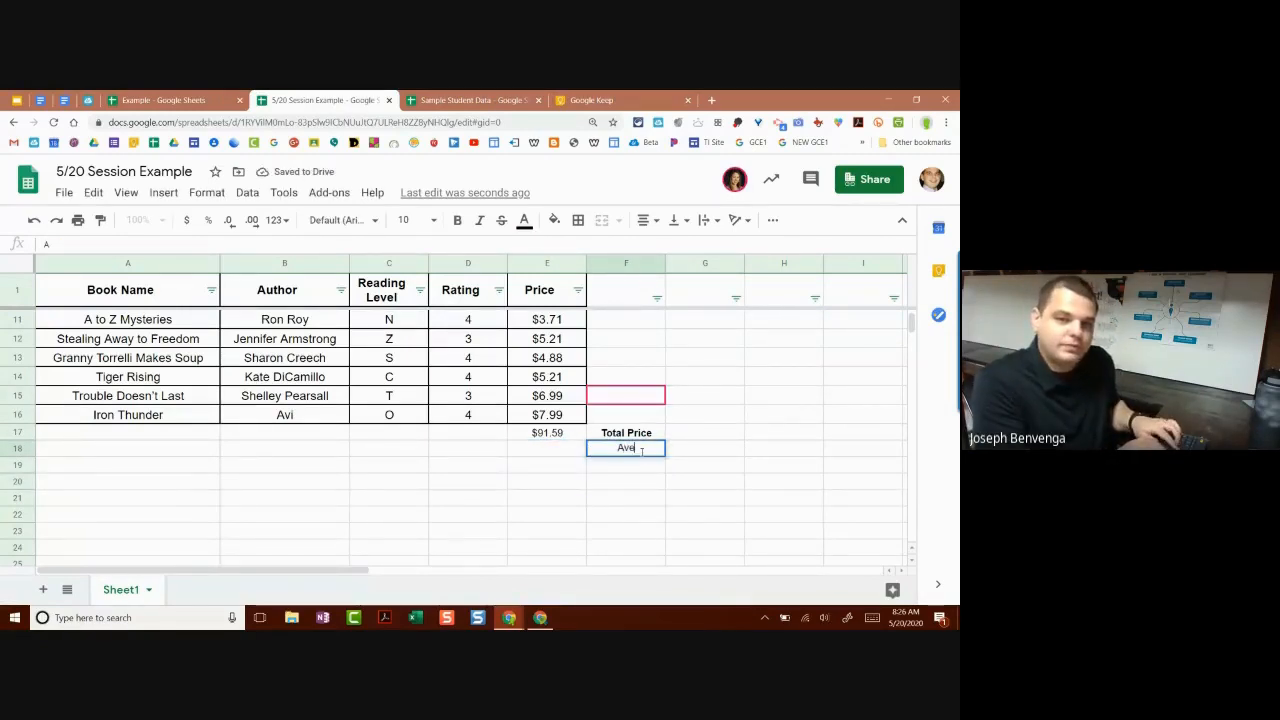
pyautogui.write('rage Price')
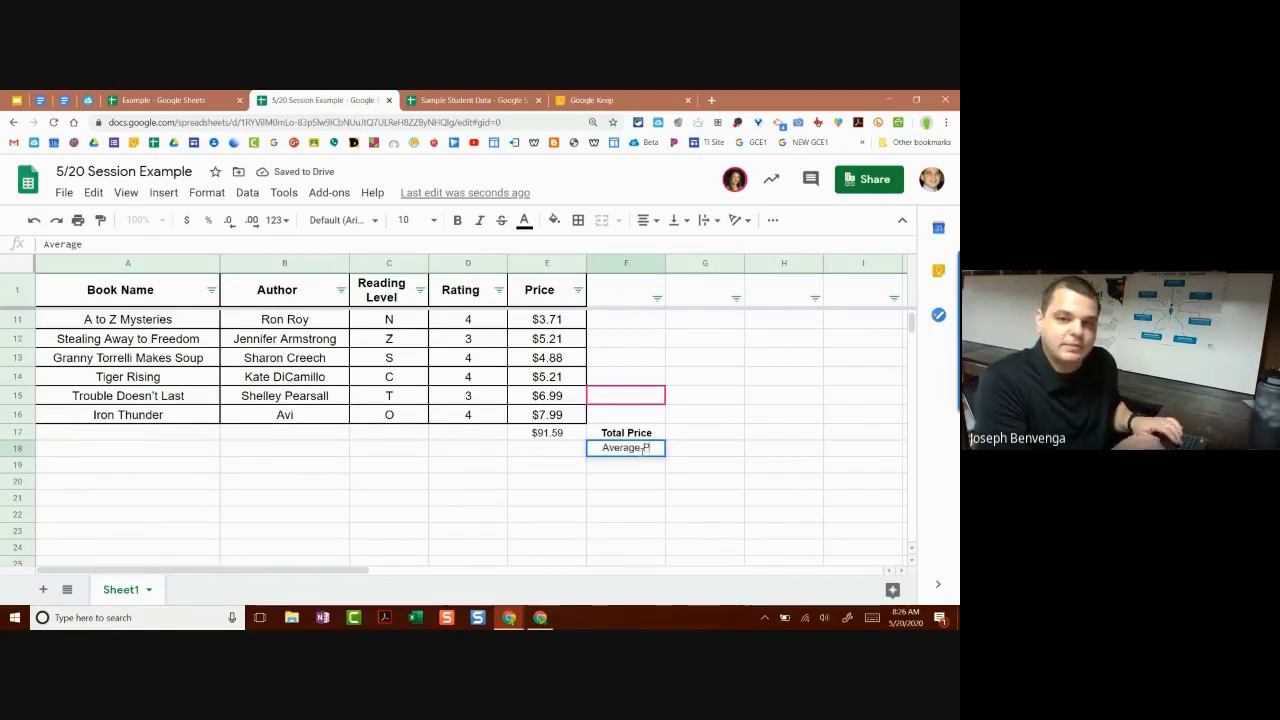
pyautogui.click(541, 446)
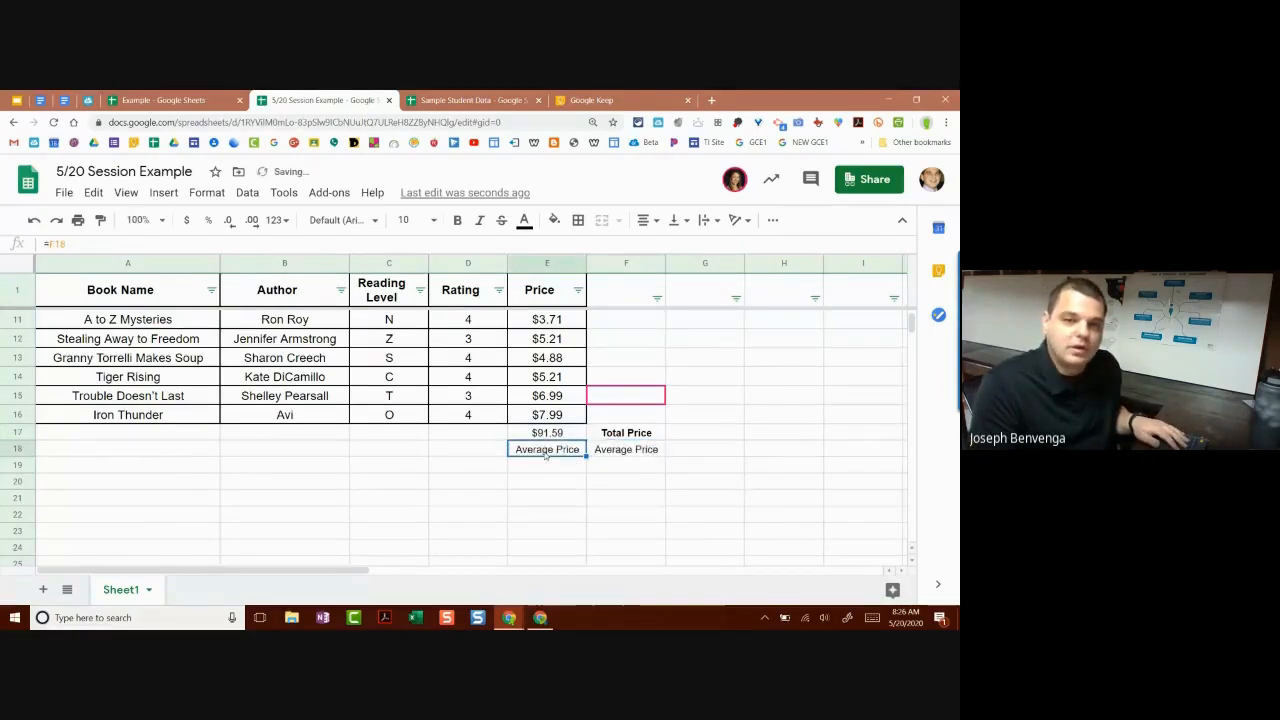
pyautogui.write('=F18')
pyautogui.press('BackSpace')
pyautogui.press('BackSpace')
pyautogui.press('BackSpace')
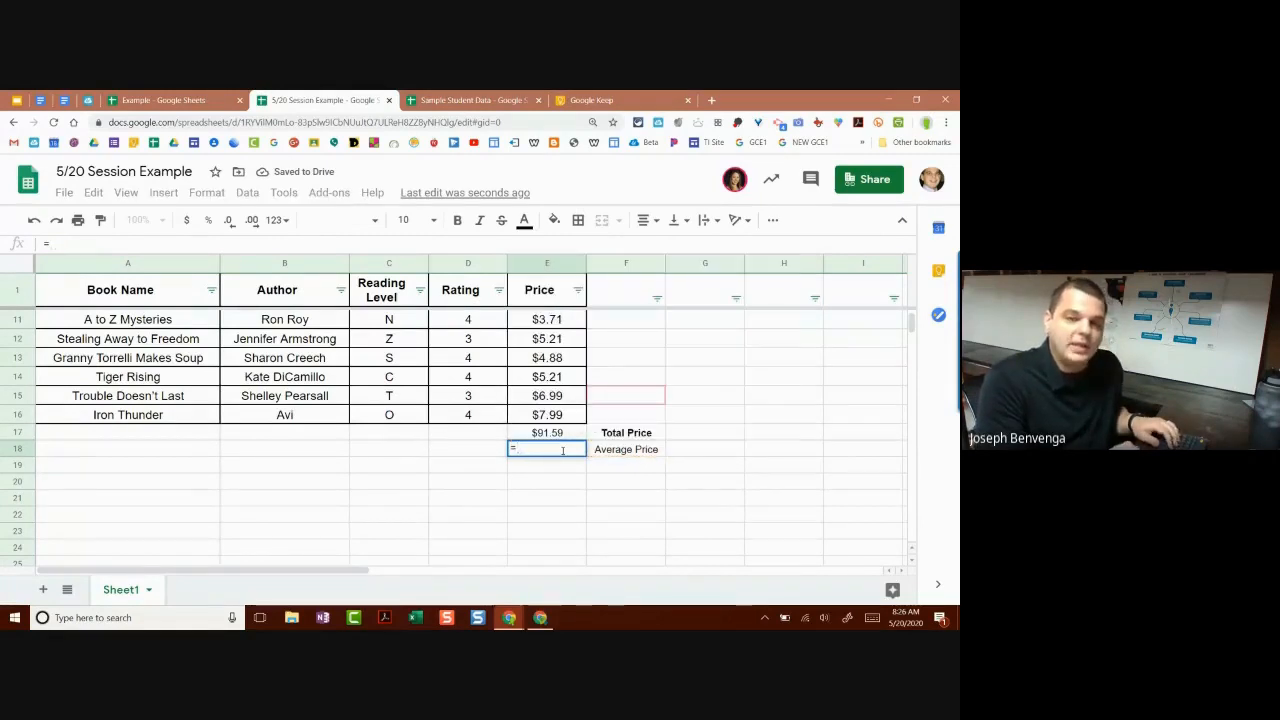
# Step: Enter =AVERAGE(E2:E16) in E18, showing an average price of $6.11
pyautogui.write('Average')
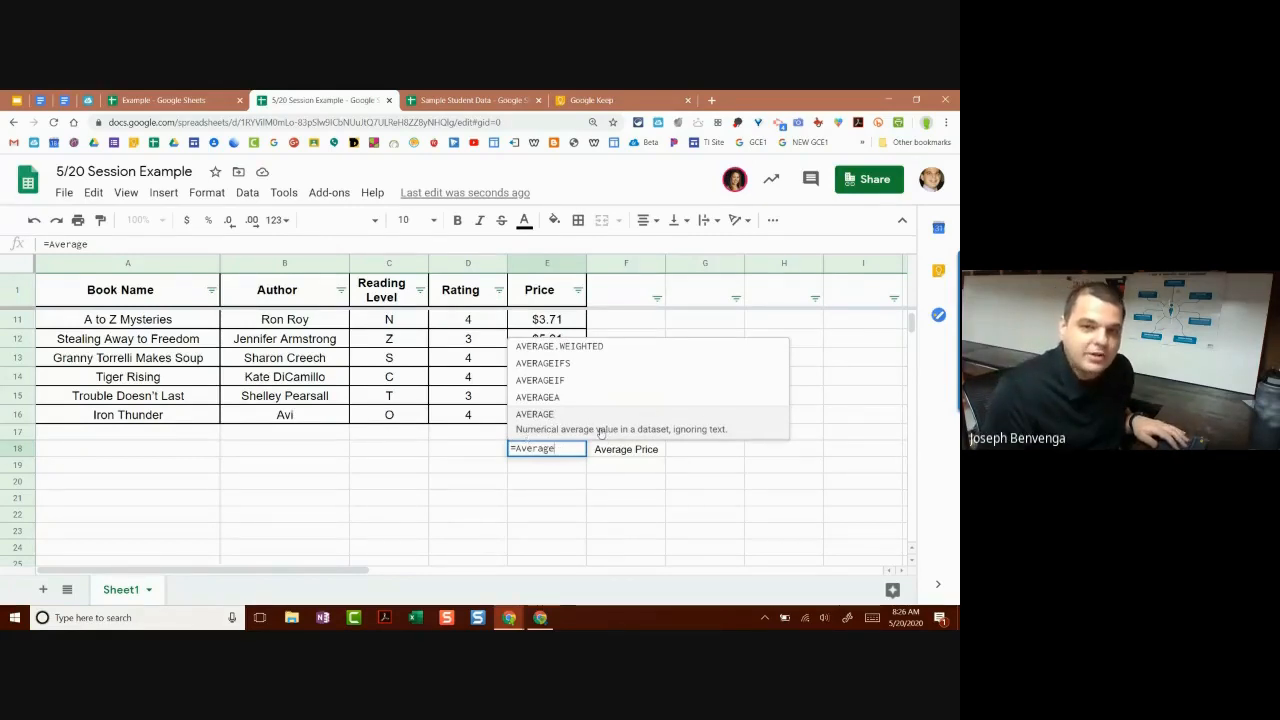
pyautogui.click(636, 430)
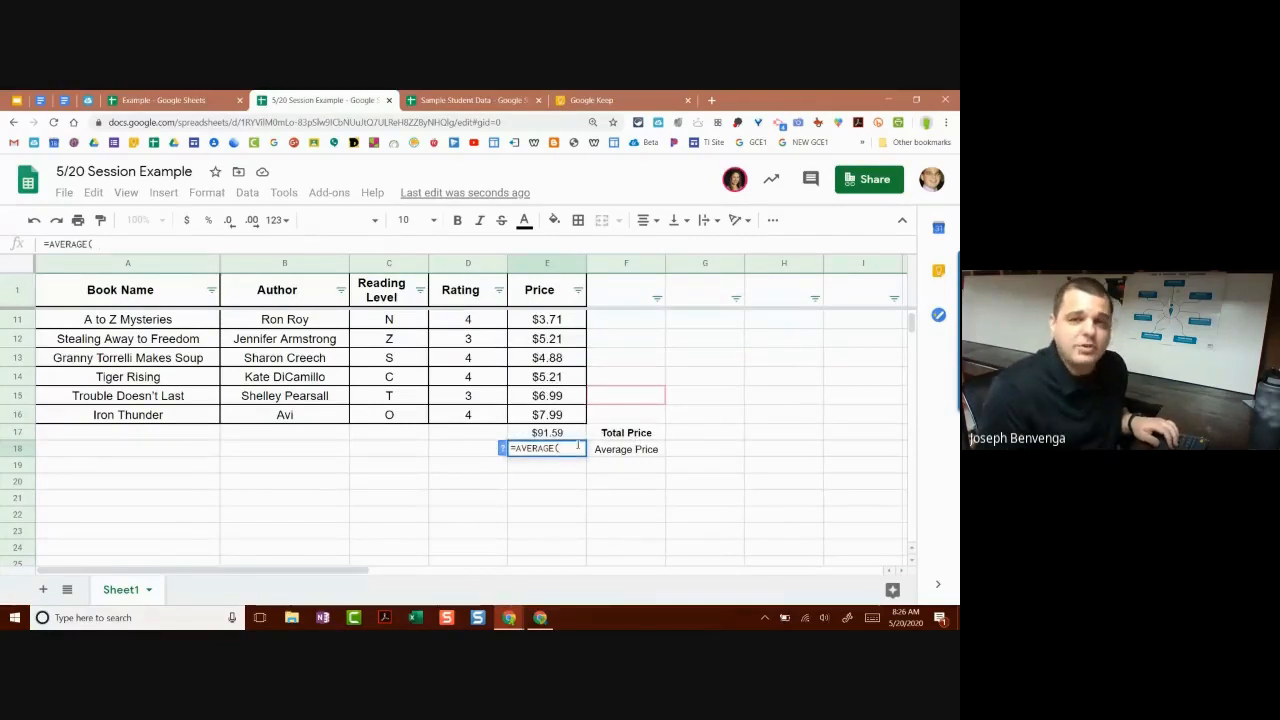
pyautogui.write('E2')
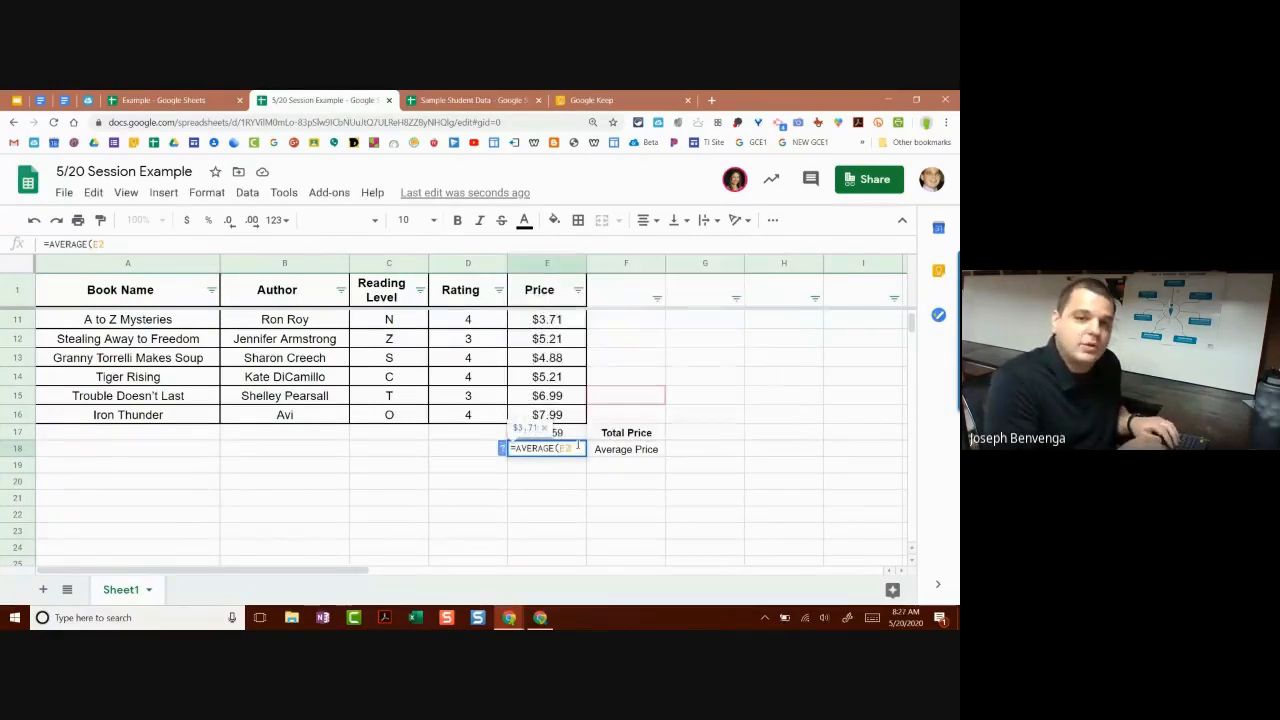
pyautogui.write(':E')
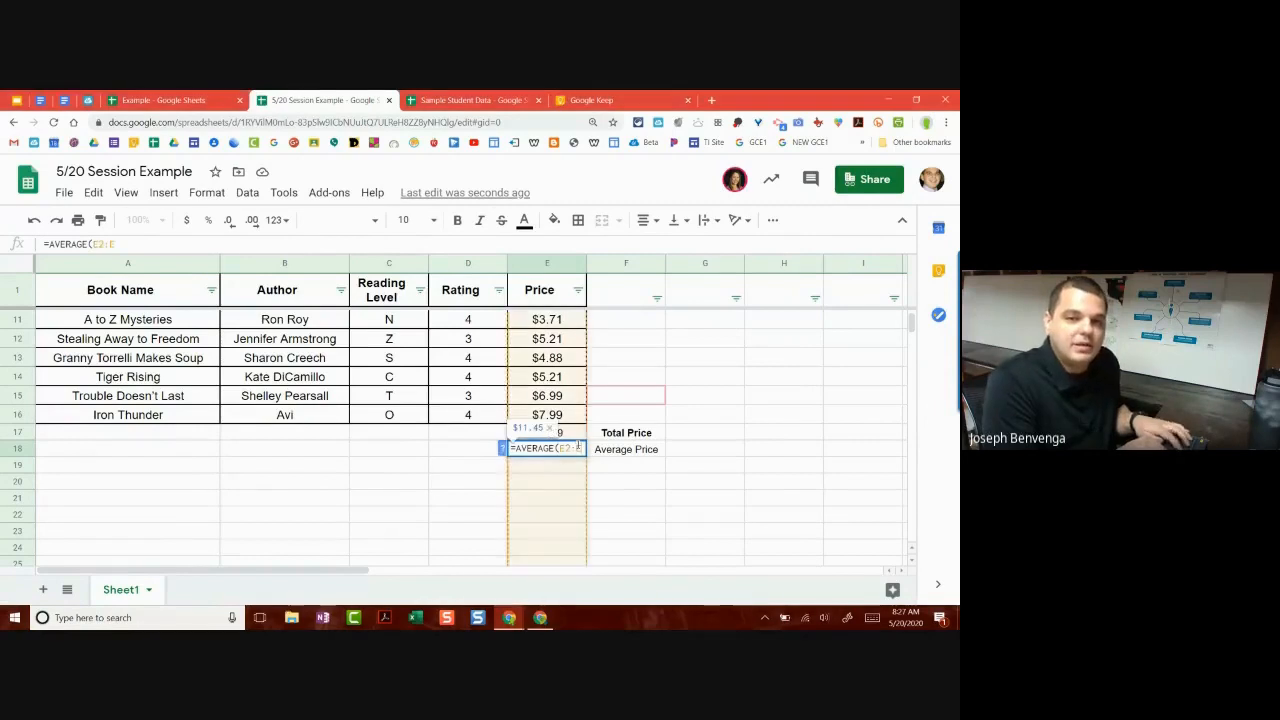
pyautogui.write('16)')
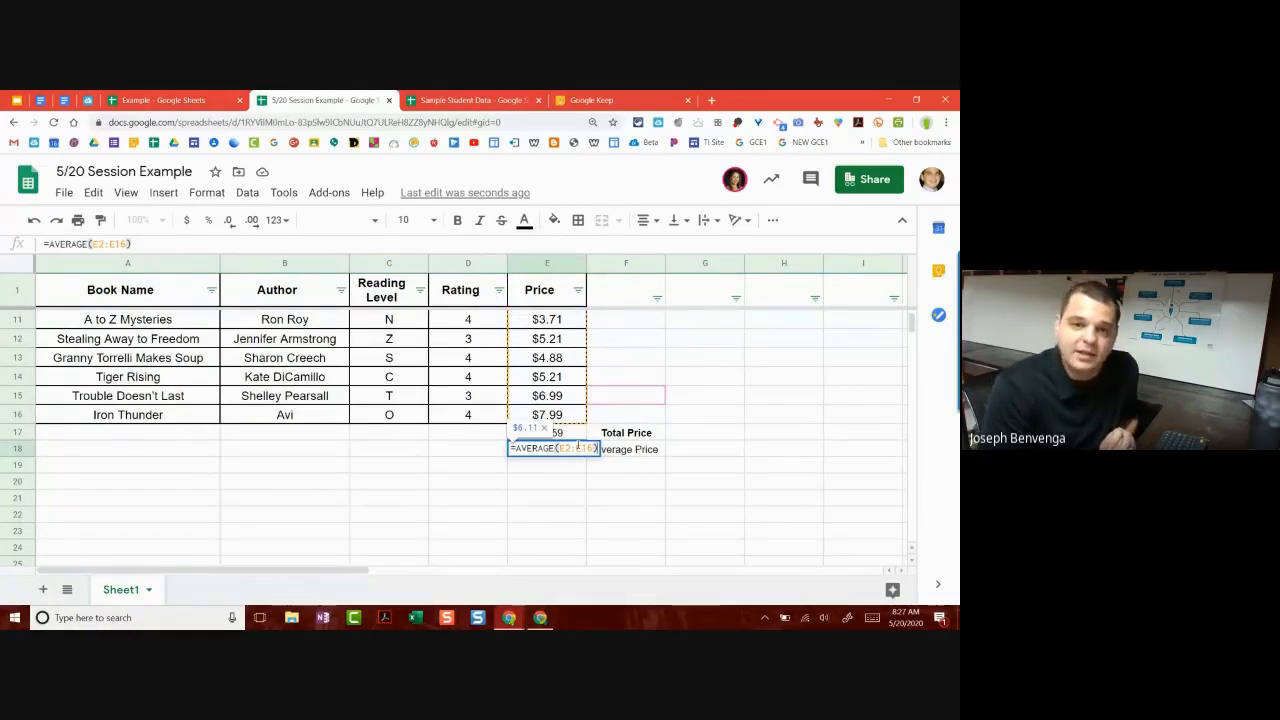
pyautogui.press('Return')
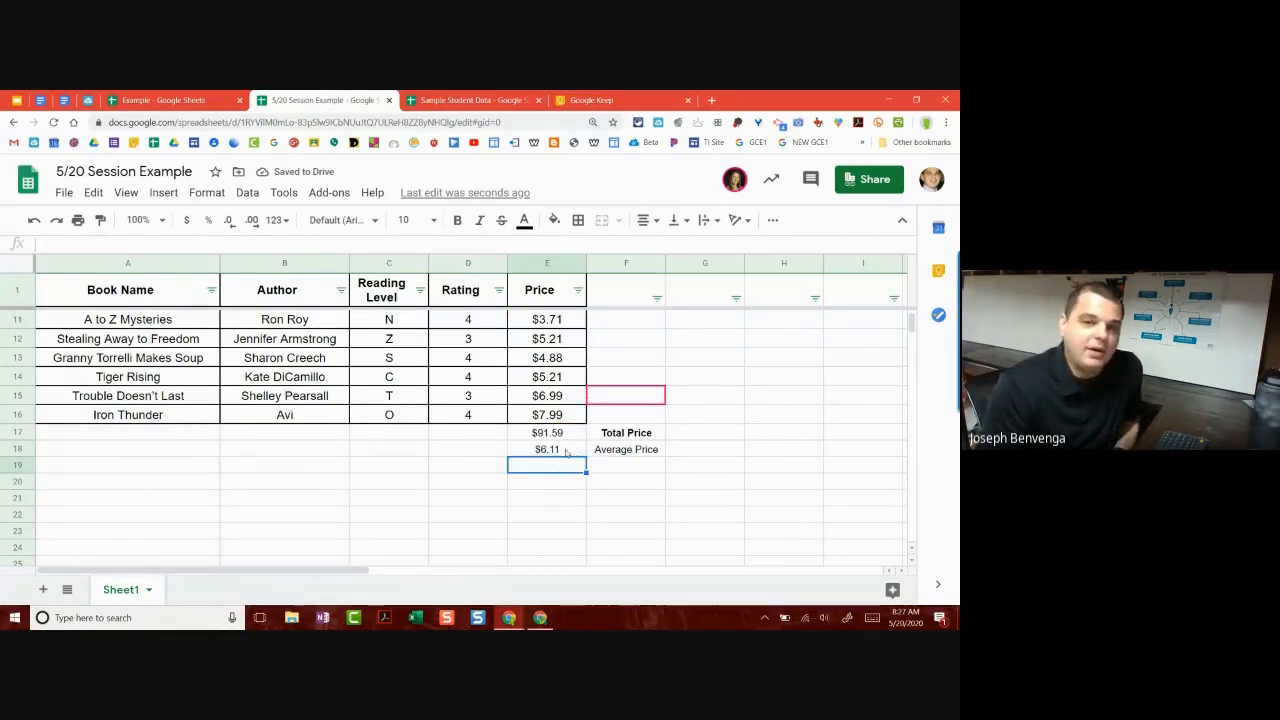
pyautogui.click(566, 452)
pyautogui.scroll(1, 571, 454)
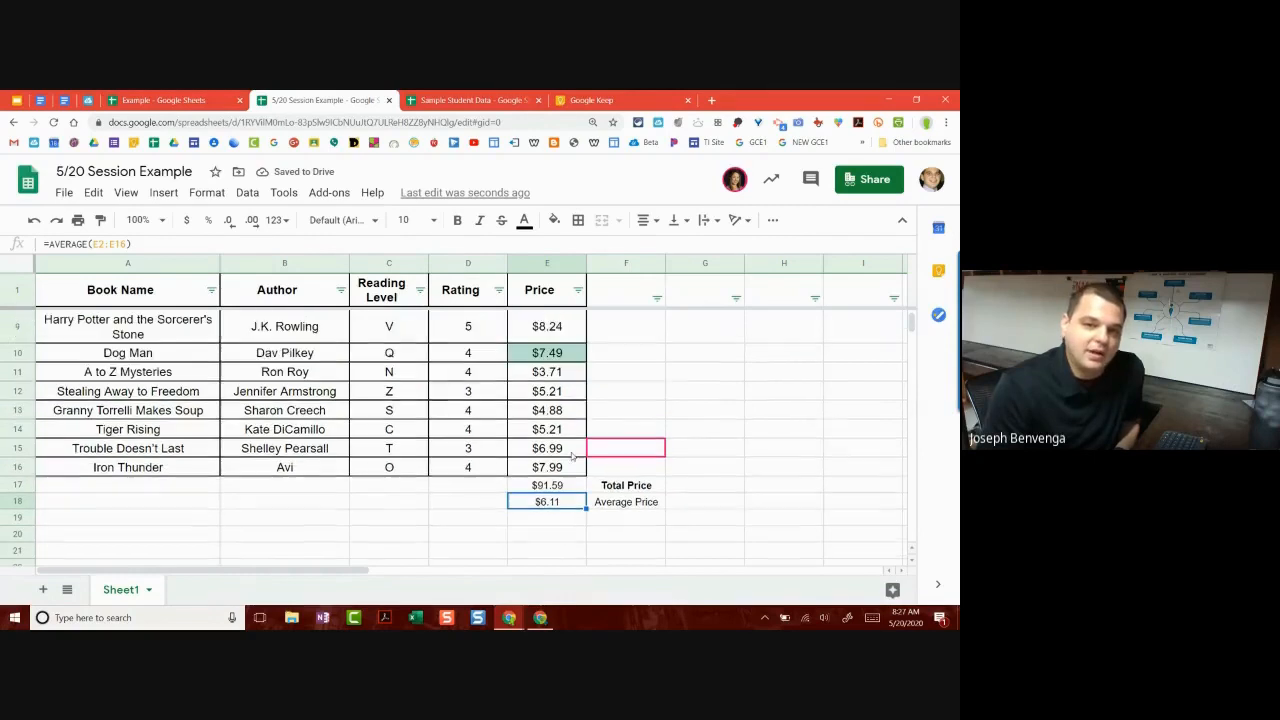
pyautogui.scroll(-2, 541, 404)
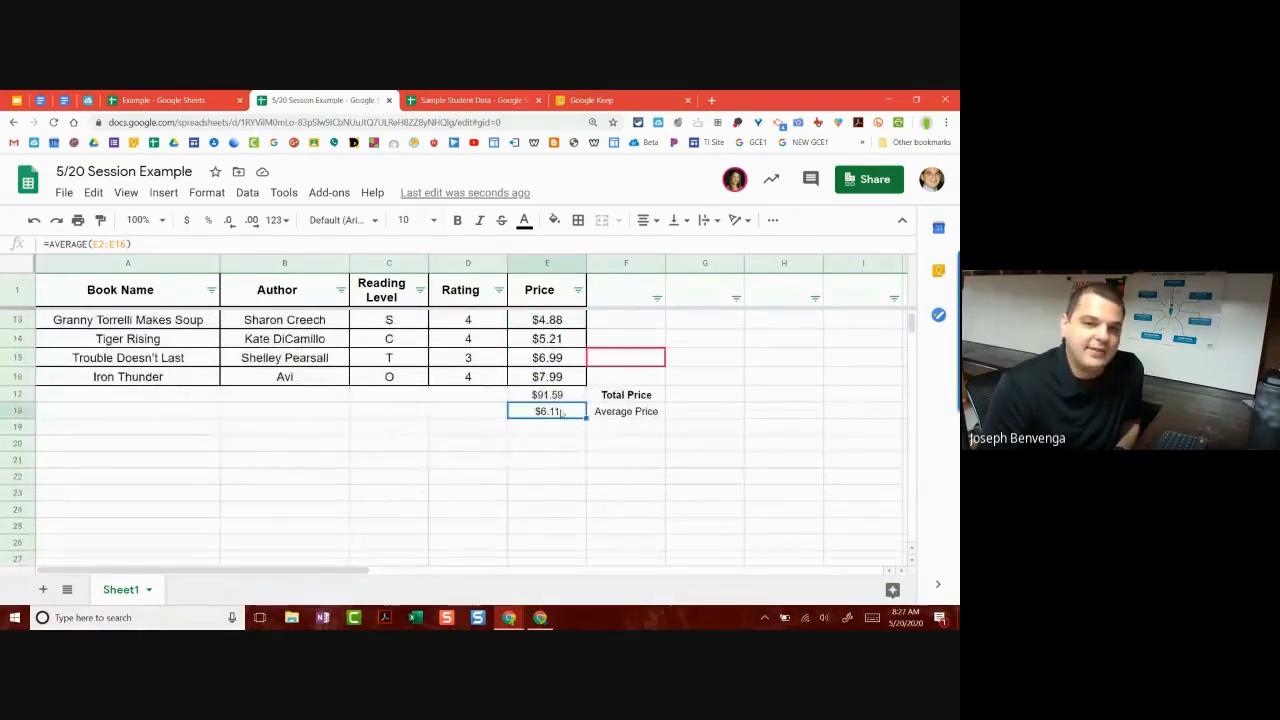
pyautogui.scroll(1, 571, 413)
pyautogui.scroll(3, 571, 413)
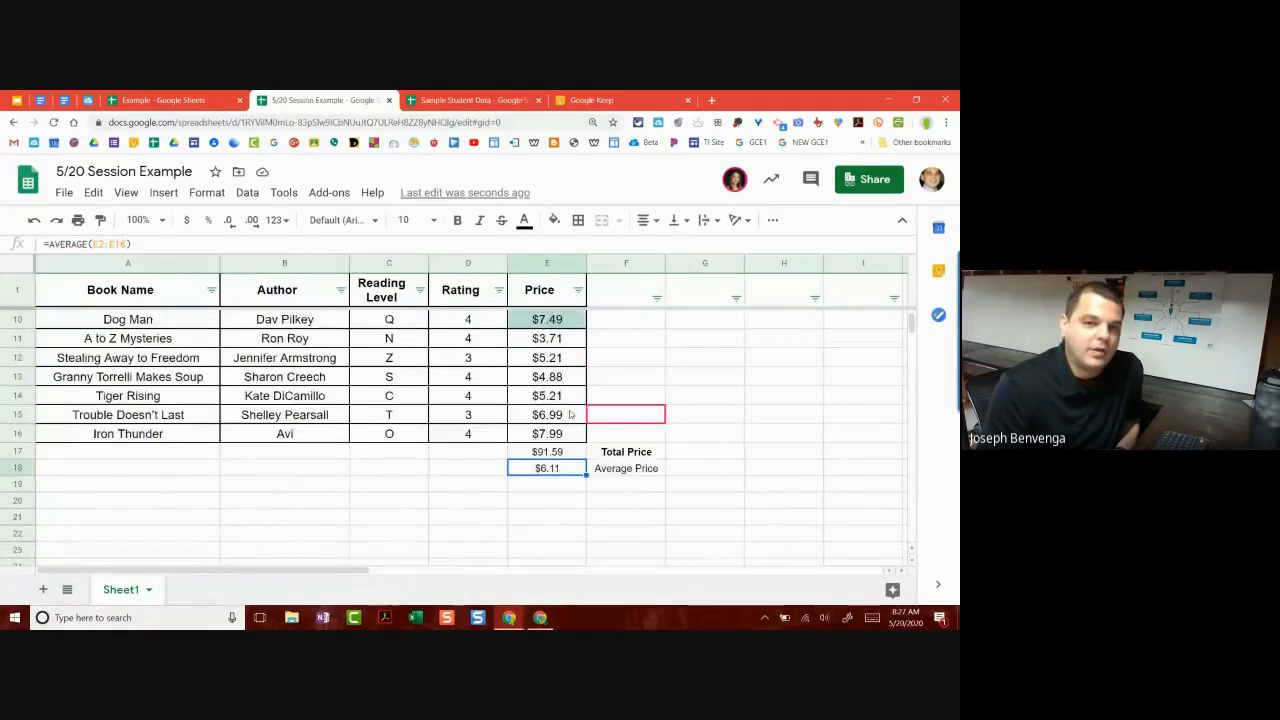
pyautogui.scroll(-2, 566, 429)
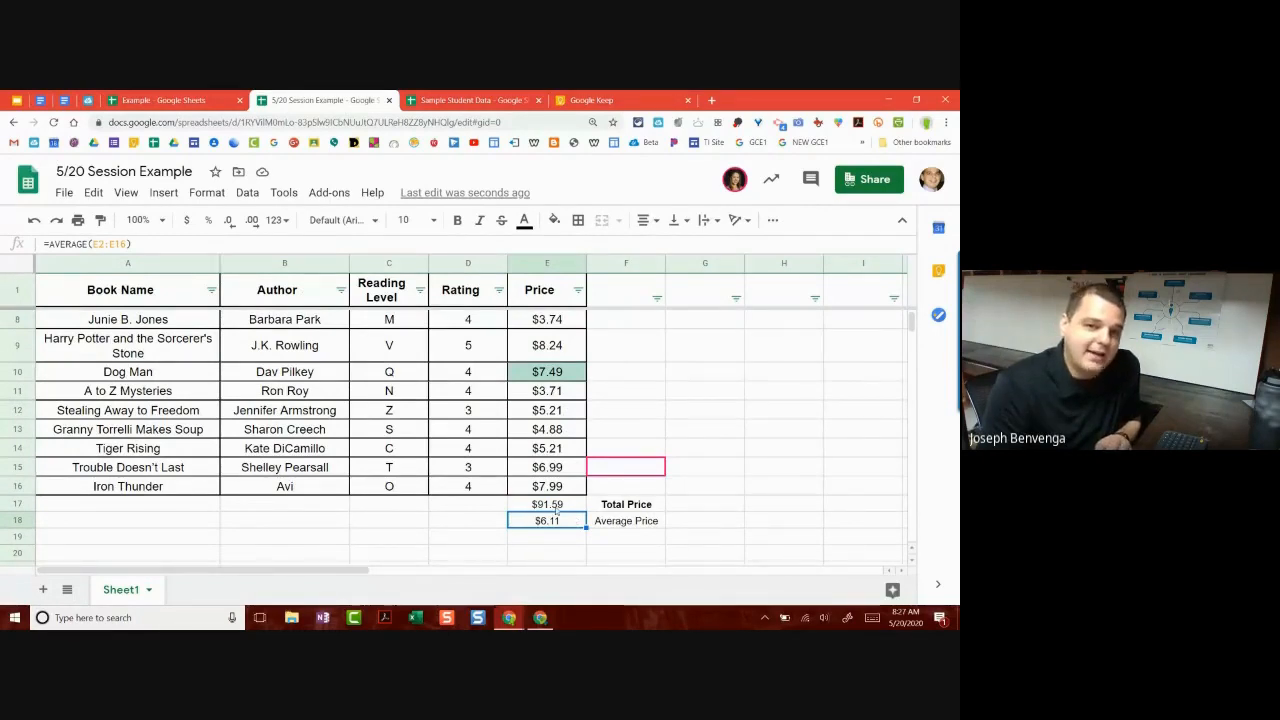
pyautogui.scroll(3, 557, 509)
pyautogui.scroll(-4, 566, 434)
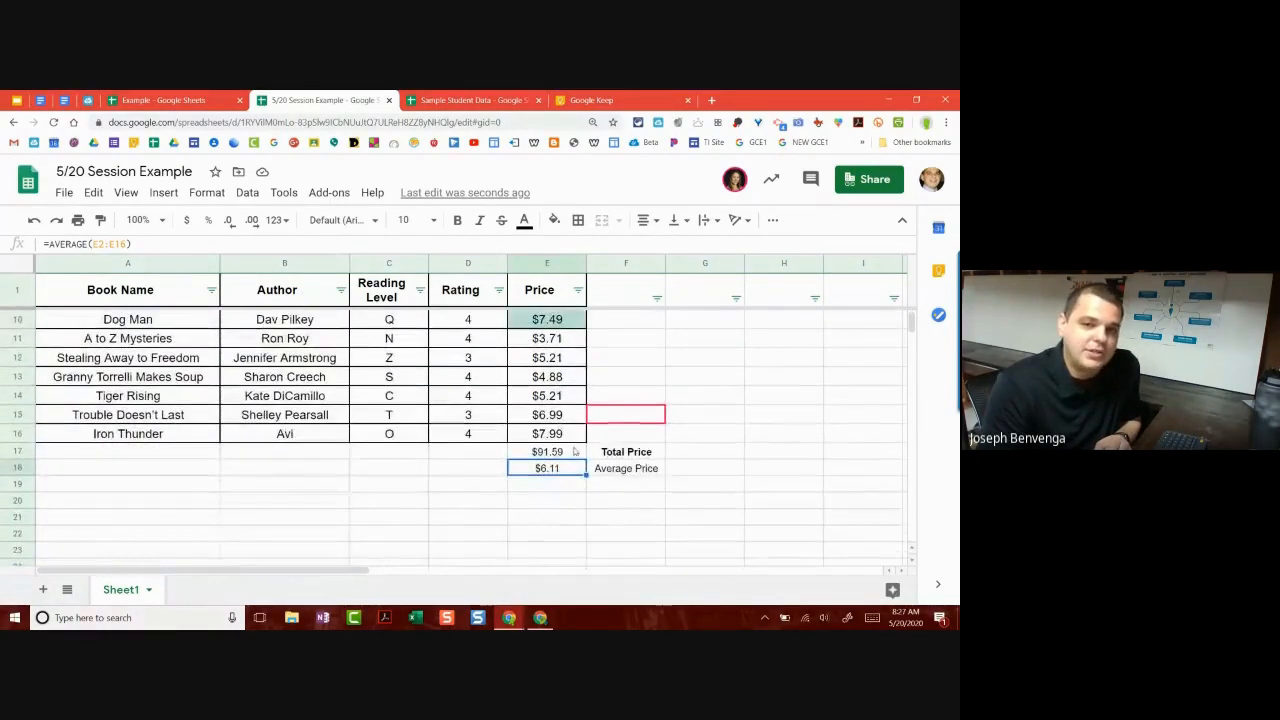
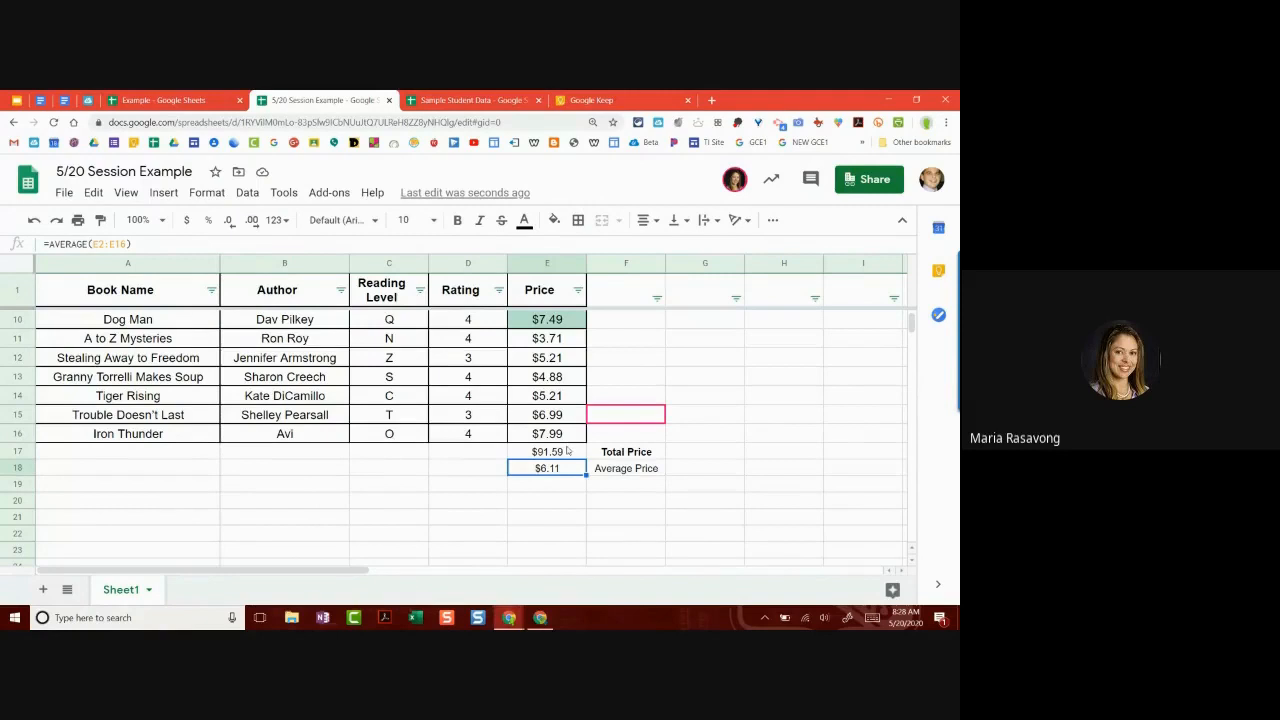
# Step: Clear the total and average price values from E17 and E18
pyautogui.click(567, 452)
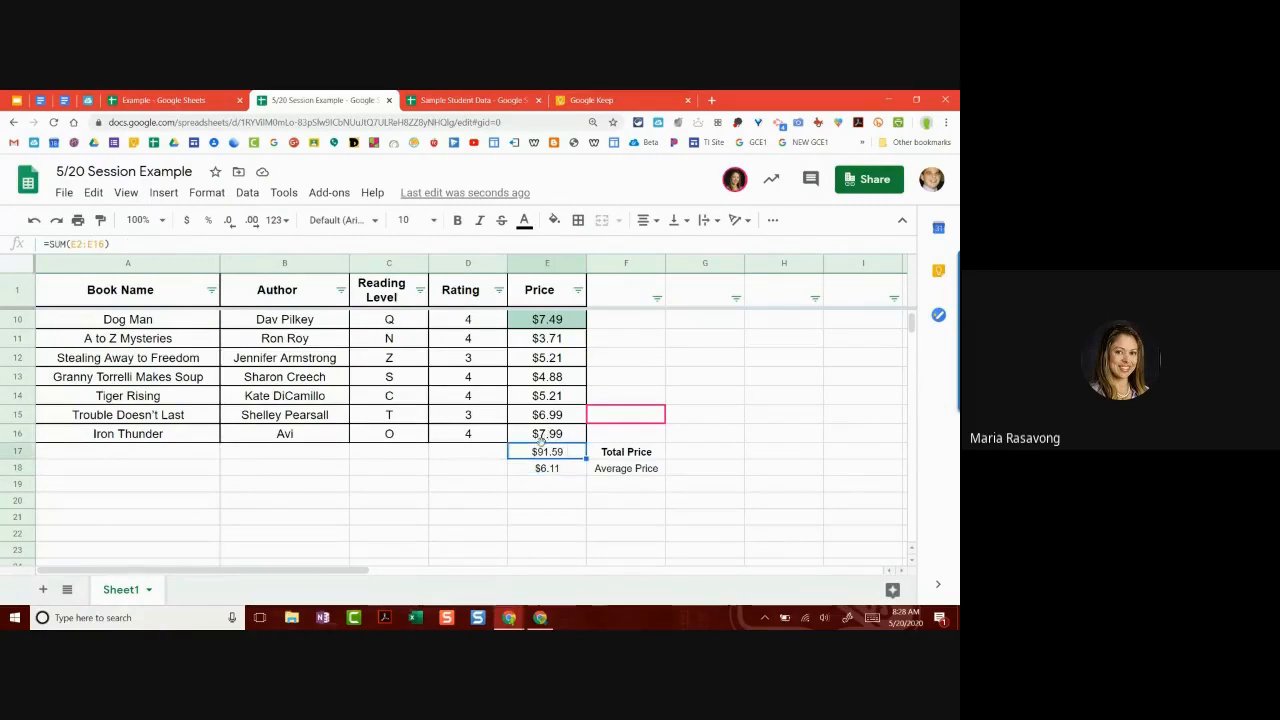
pyautogui.press('Delete')
pyautogui.click(552, 467)
pyautogui.press('Delete')
pyautogui.click(556, 456)
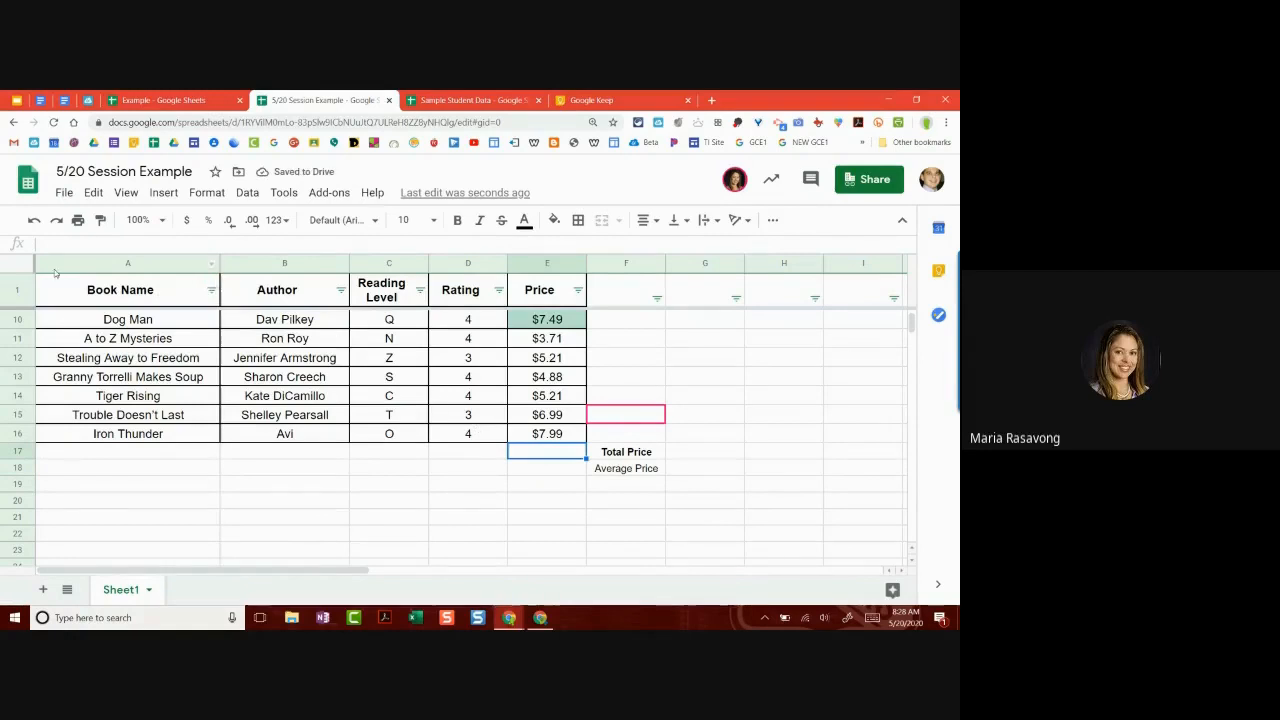
# Step: Select the whole sheet and turn off the existing filter on the table
pyautogui.hotkey('ctrl', 'a')
pyautogui.click(772, 220)
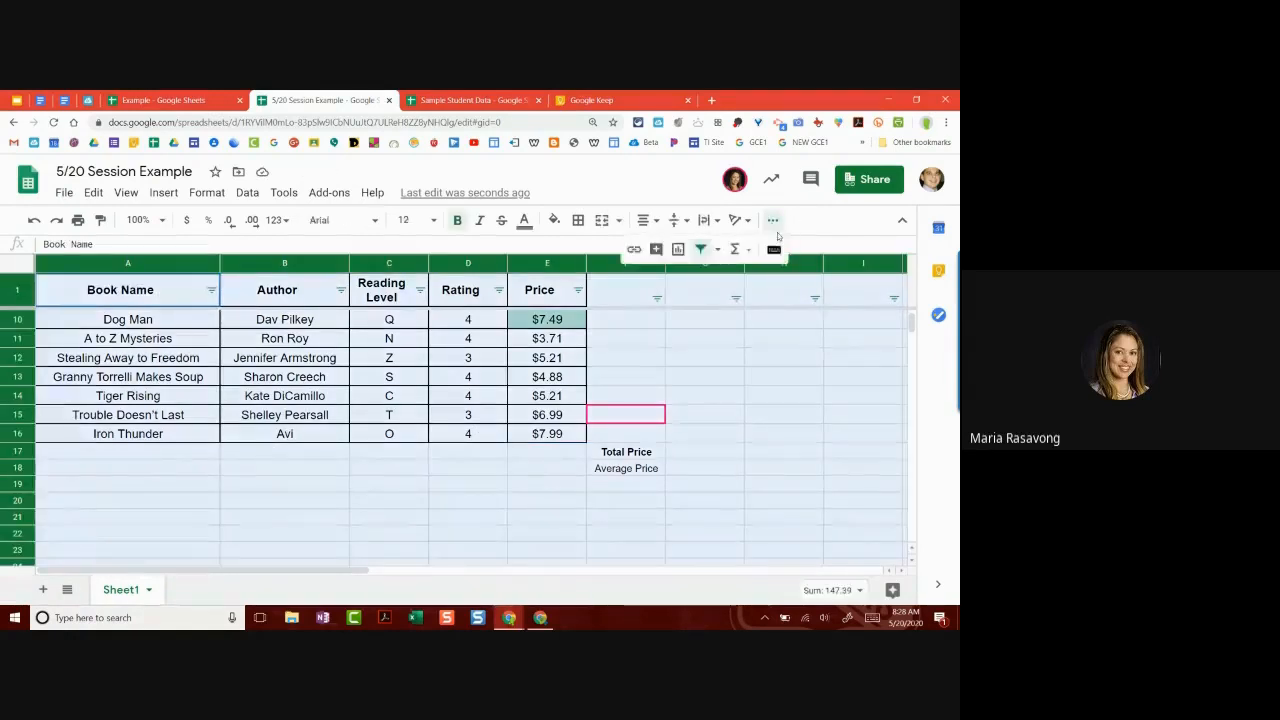
pyautogui.click(700, 250)
pyautogui.click(622, 414)
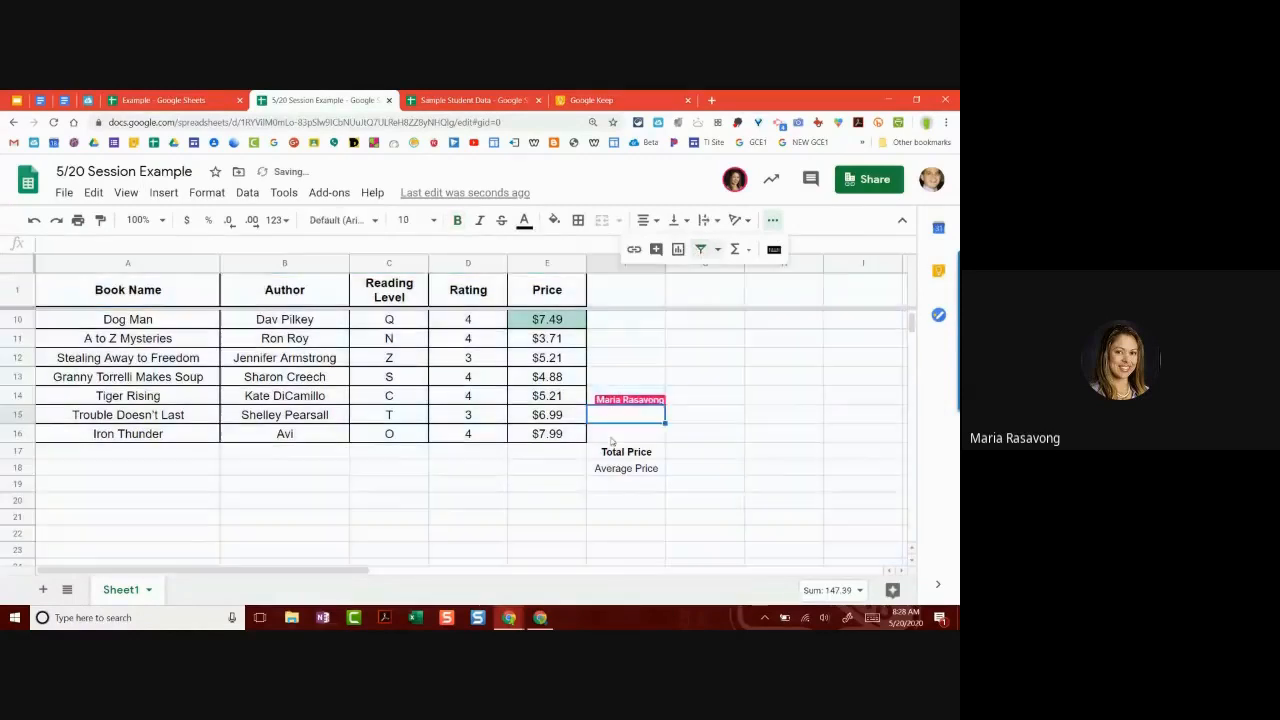
pyautogui.click(578, 452)
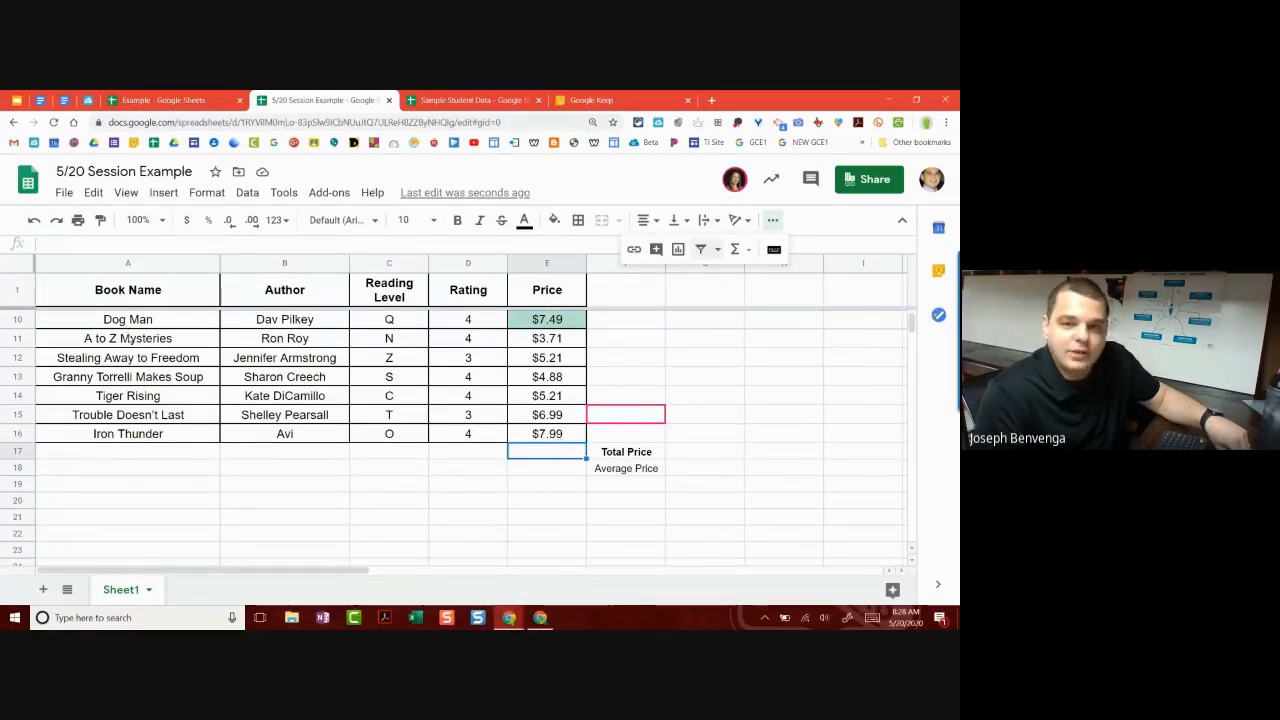
# Step: Select the entire sheet again and create a new filter across the book table
pyautogui.scroll(3, 128, 342)
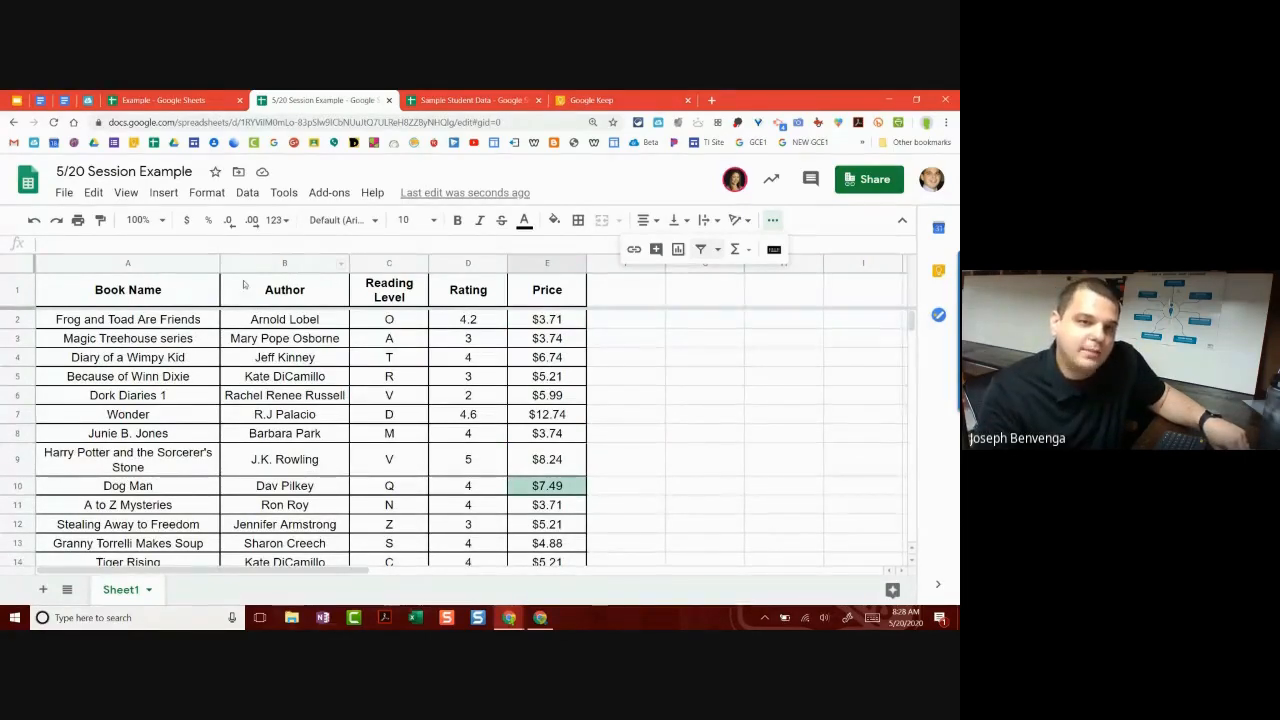
pyautogui.click(19, 268)
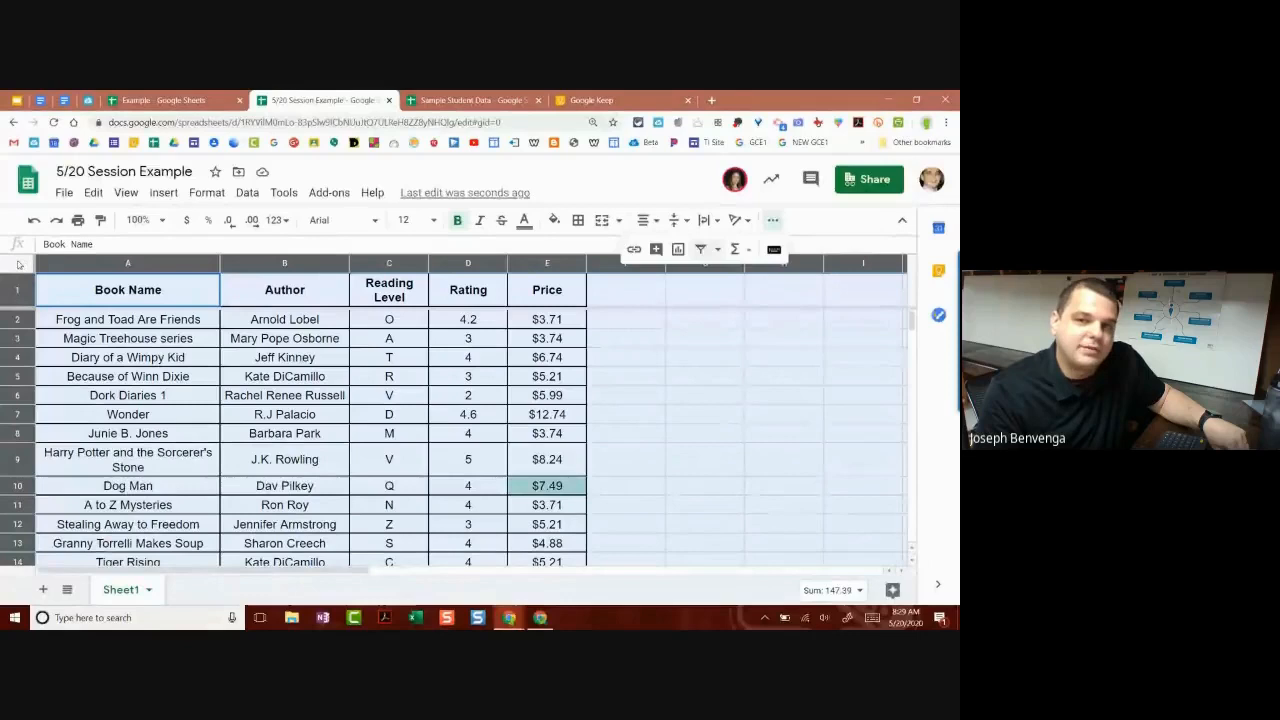
pyautogui.click(771, 222)
pyautogui.click(771, 222)
pyautogui.click(771, 222)
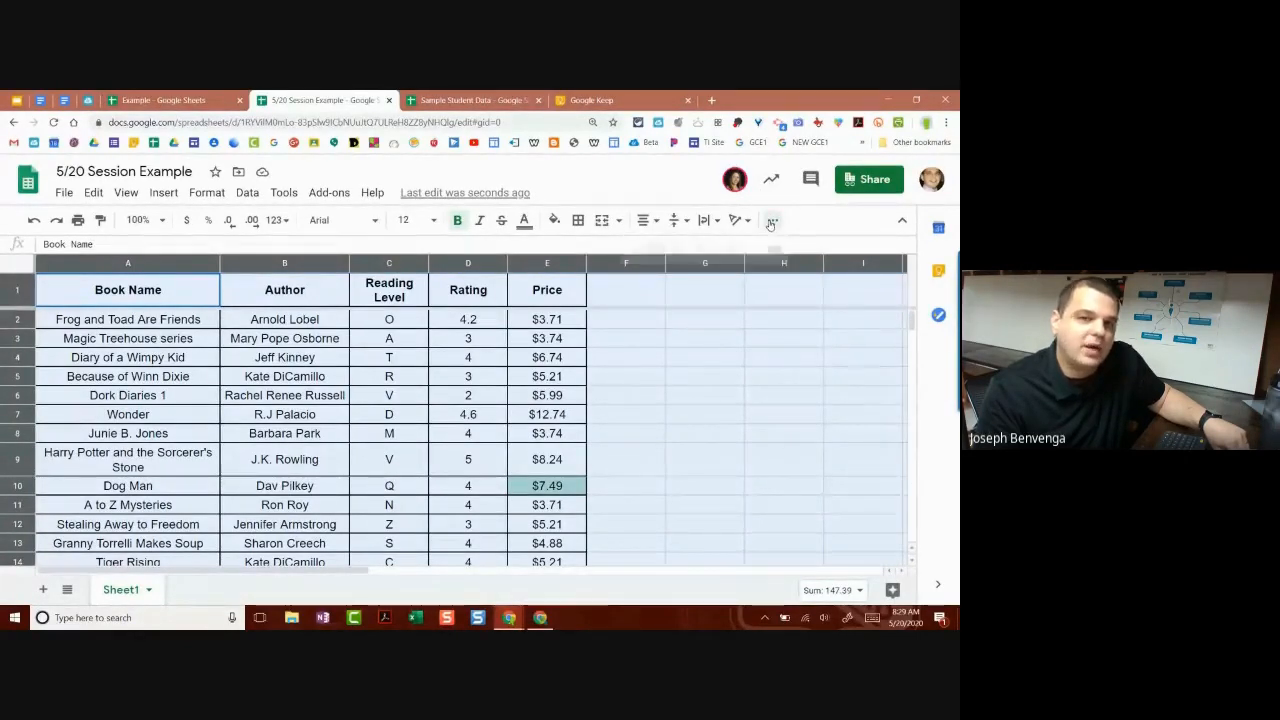
pyautogui.click(772, 223)
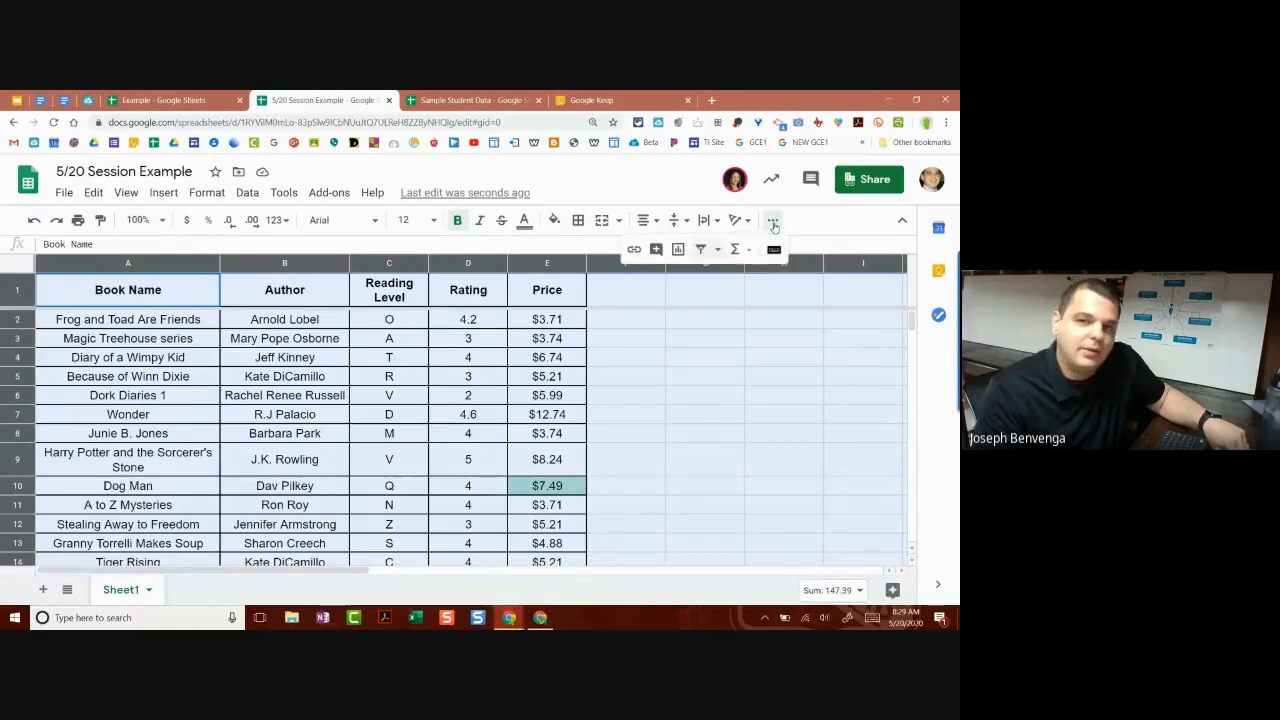
pyautogui.click(701, 250)
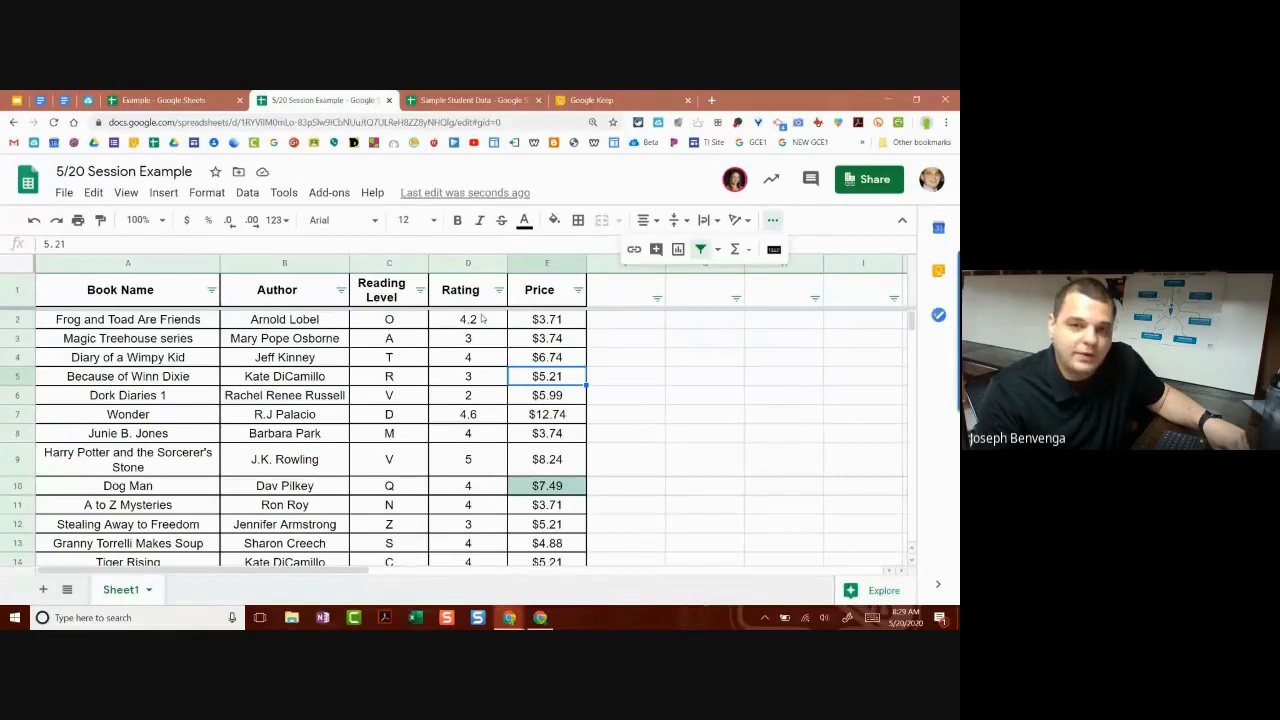
pyautogui.scroll(-1, 485, 317)
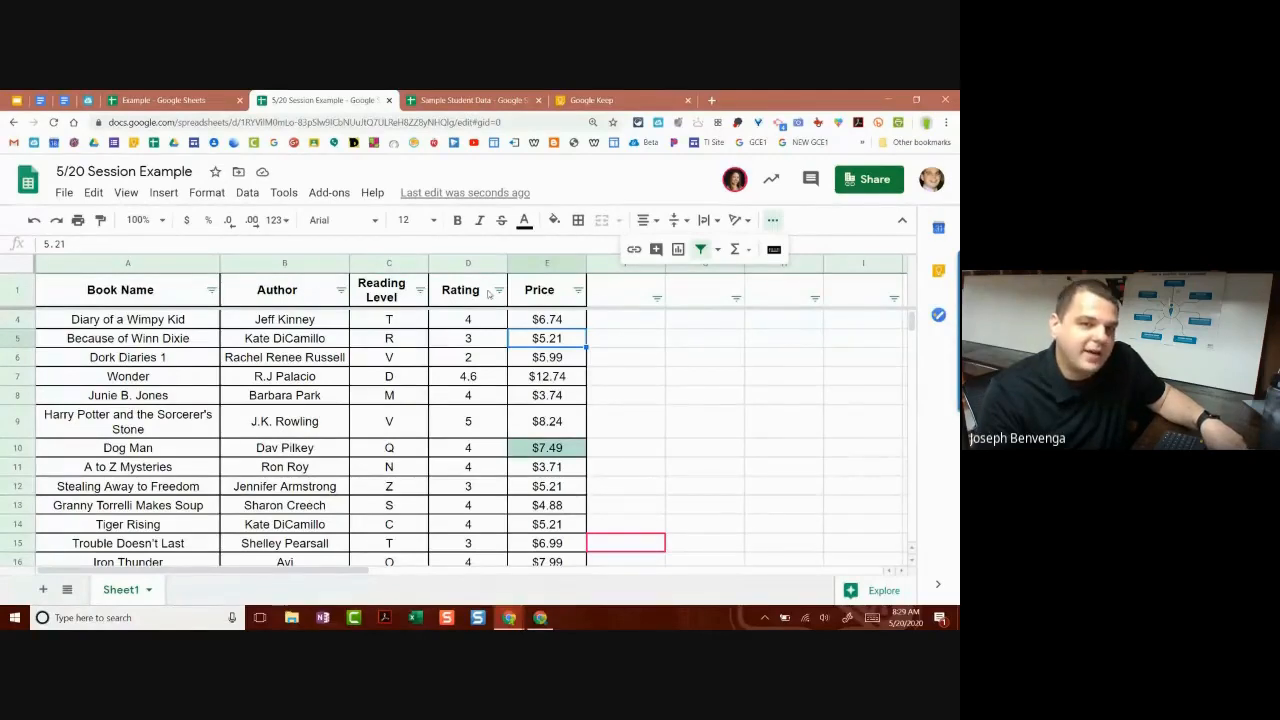
pyautogui.scroll(1, 470, 316)
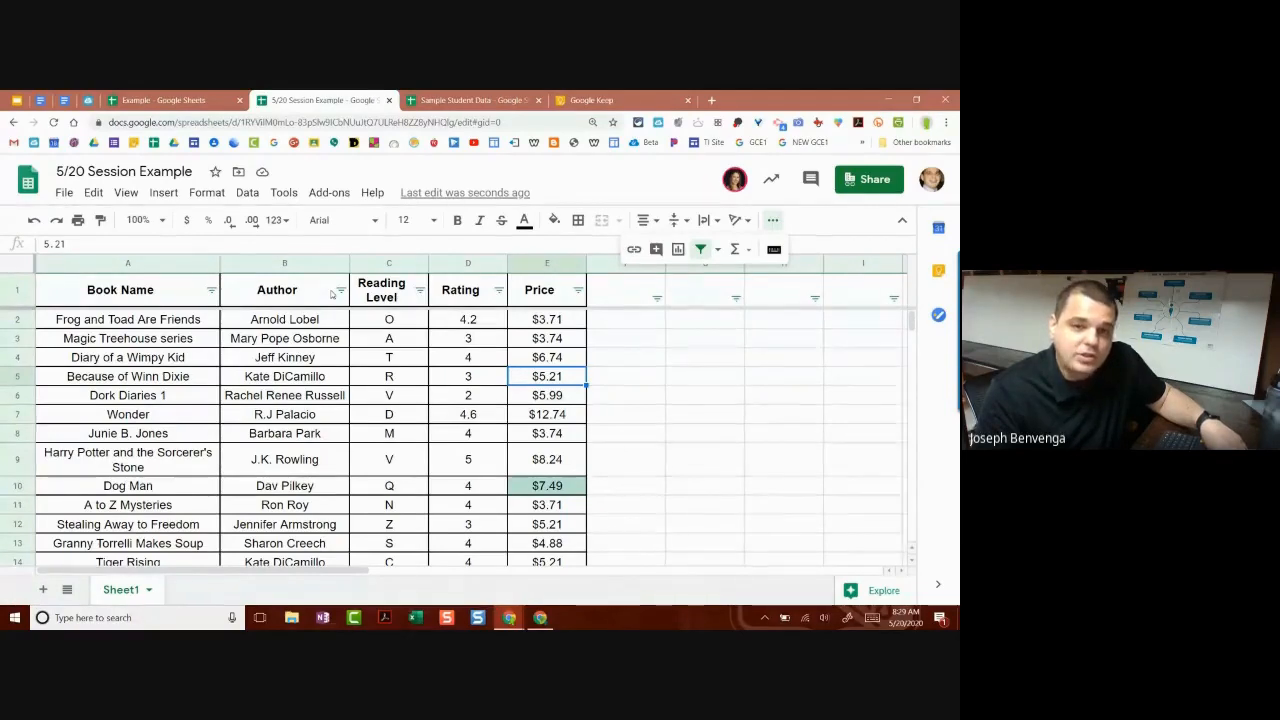
pyautogui.scroll(-4, 450, 323)
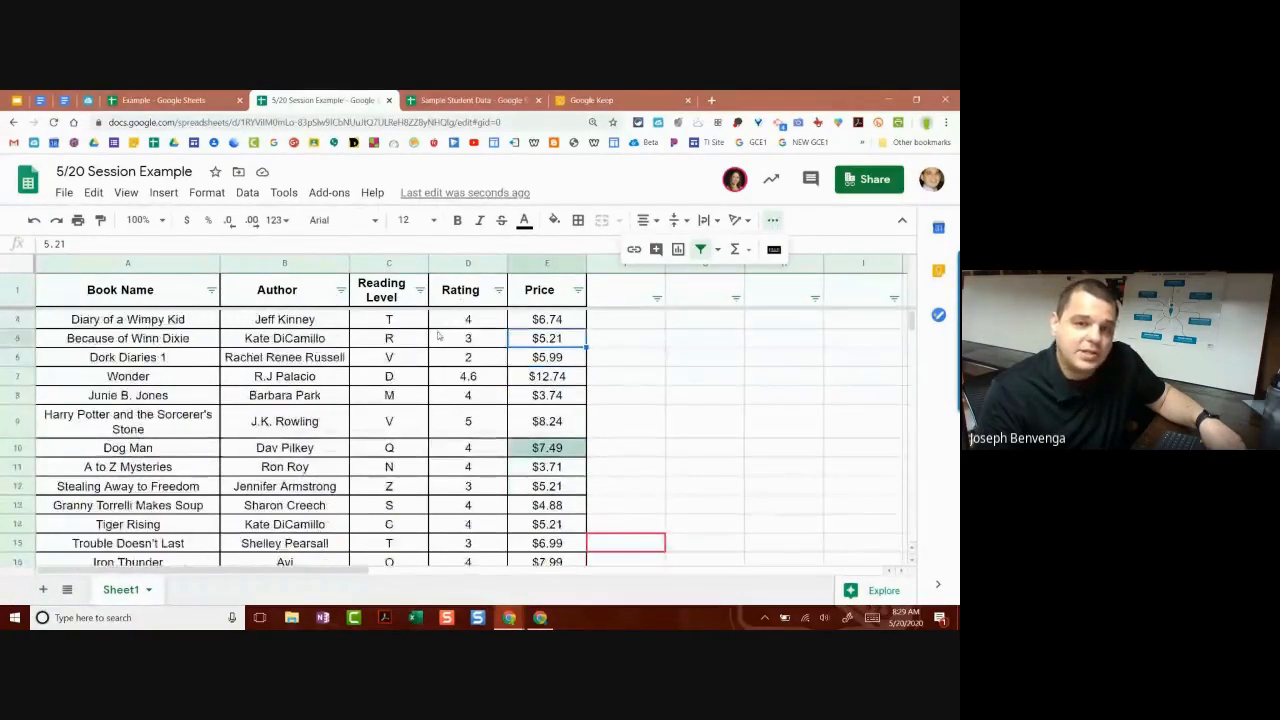
pyautogui.scroll(4, 453, 340)
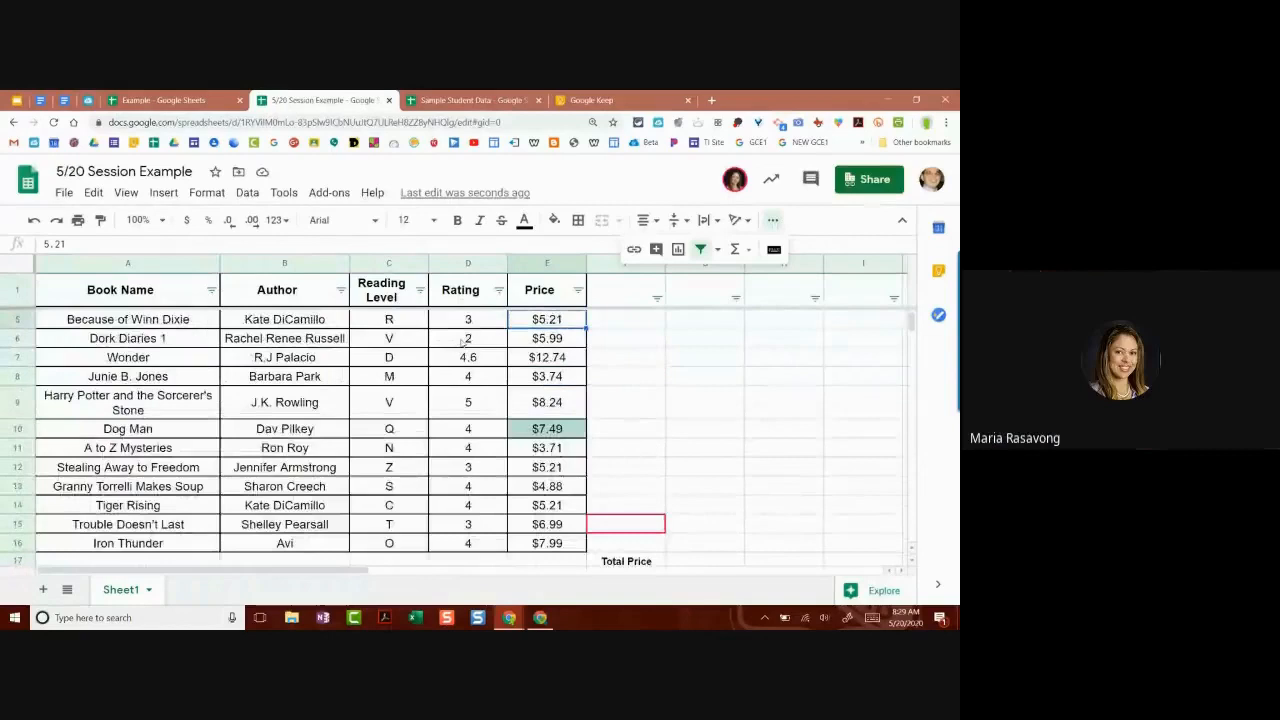
pyautogui.scroll(-3, 453, 340)
pyautogui.click(578, 454)
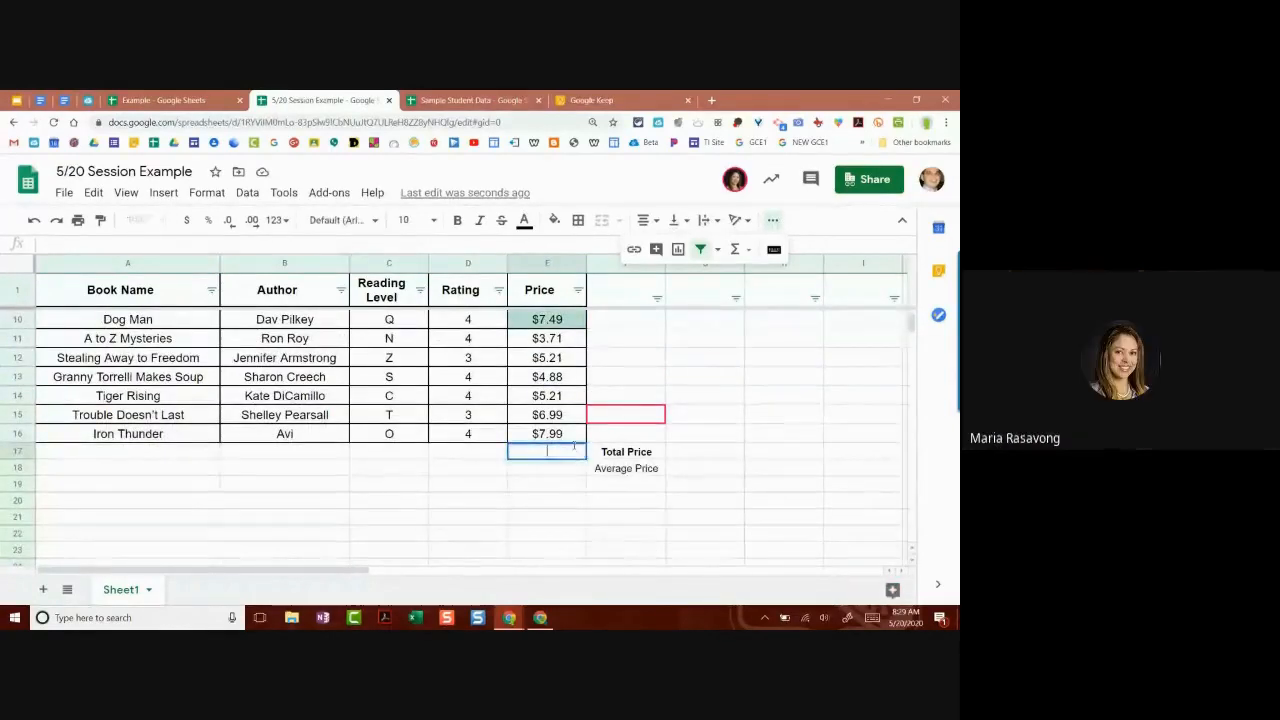
pyautogui.doubleClick(576, 446)
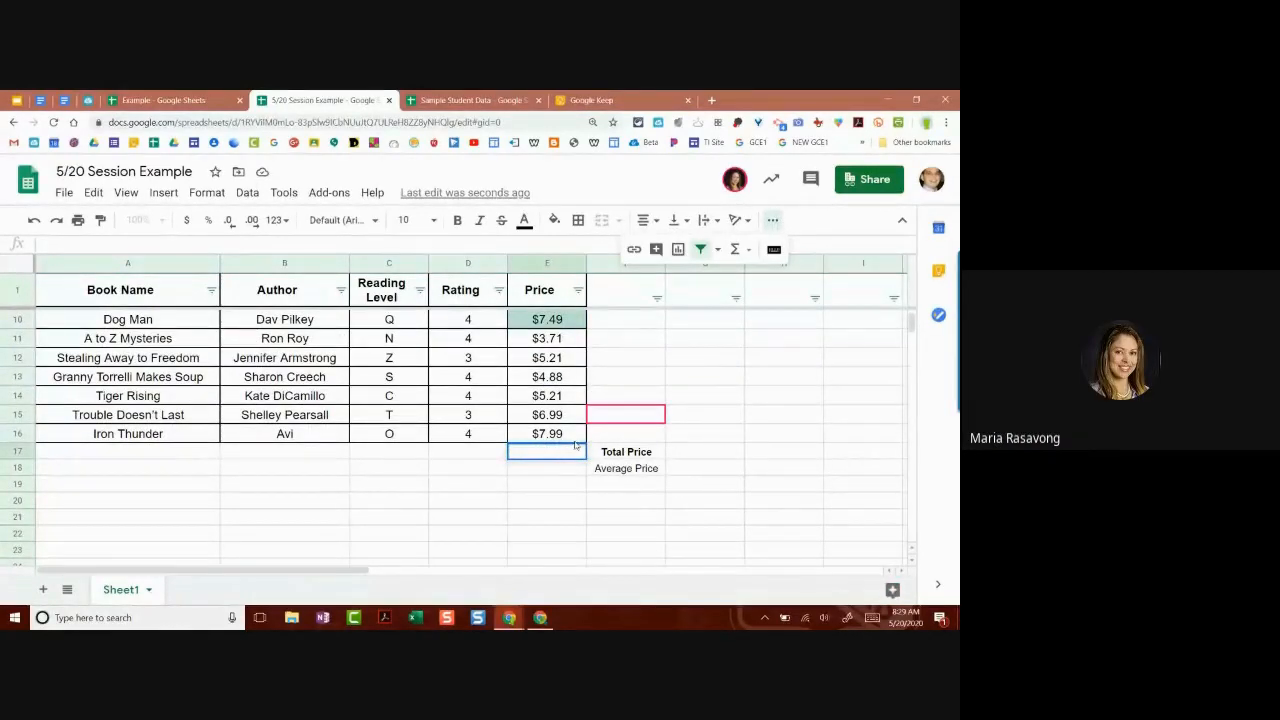
pyautogui.write('=')
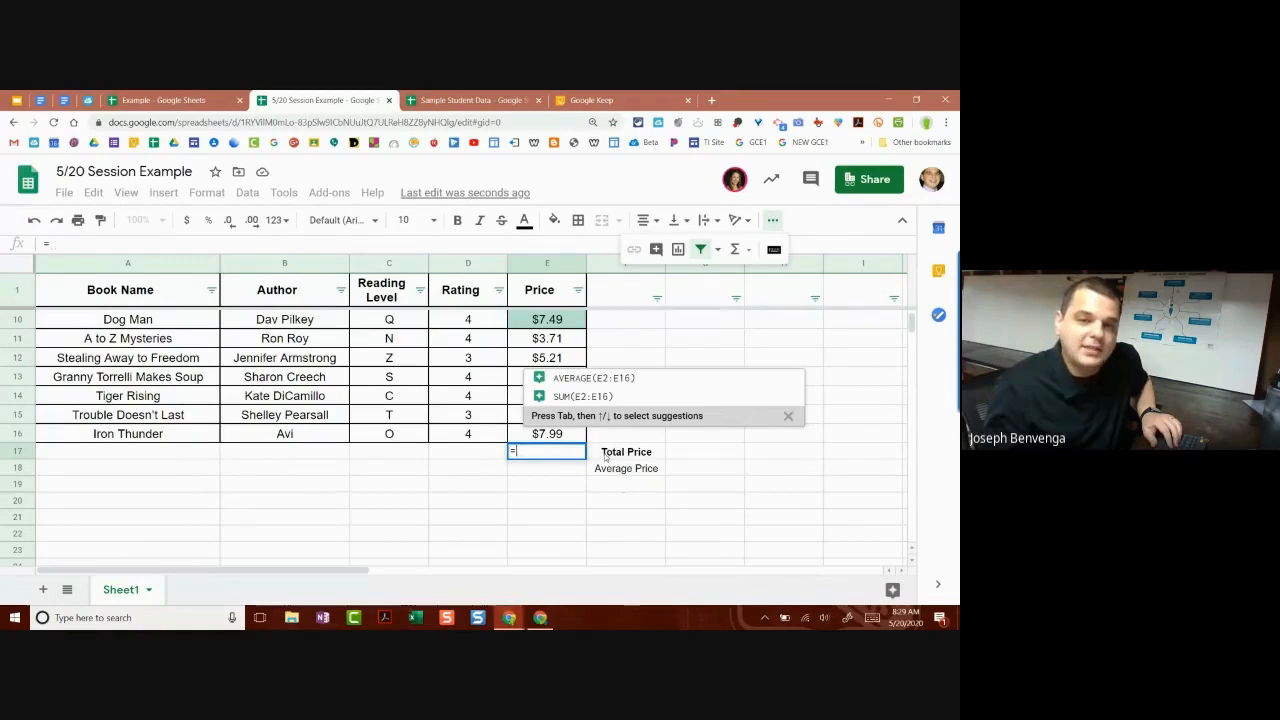
pyautogui.click(607, 452)
pyautogui.press('BackSpace')
pyautogui.press('BackSpace')
pyautogui.press('BackSpace')
pyautogui.press('BackSpace')
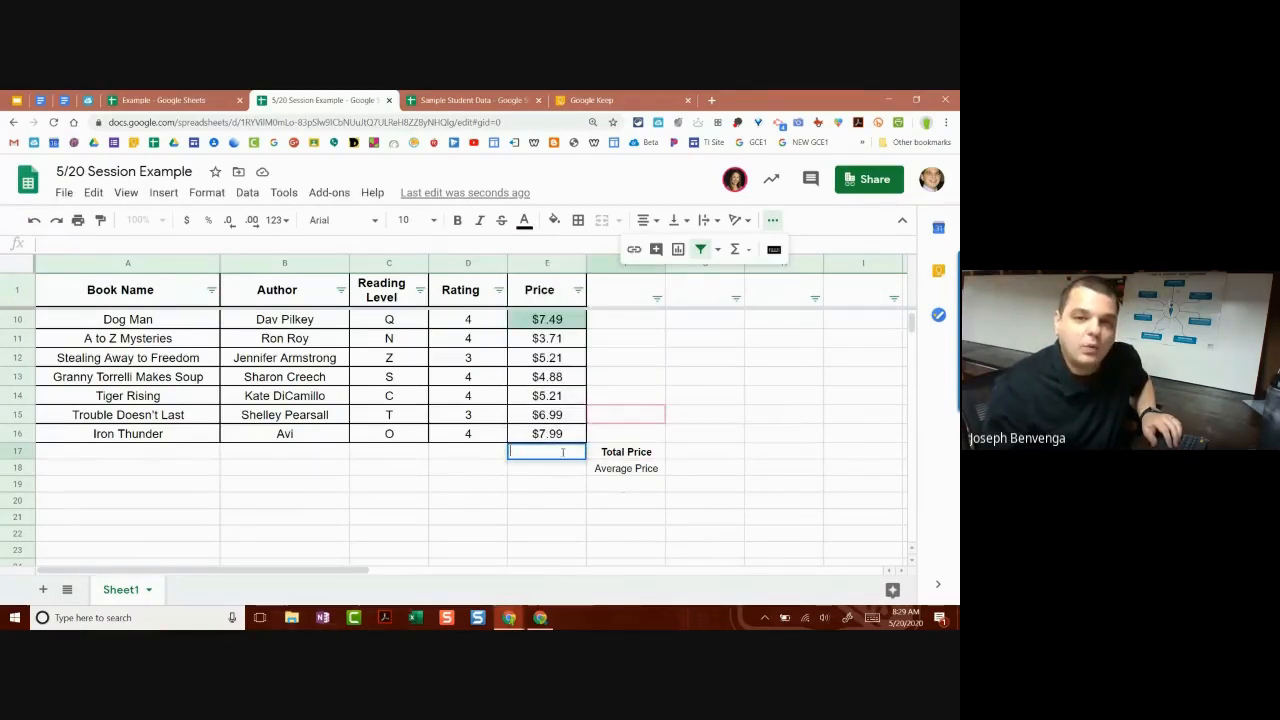
pyautogui.click(557, 487)
pyautogui.click(551, 454)
pyautogui.doubleClick(550, 453)
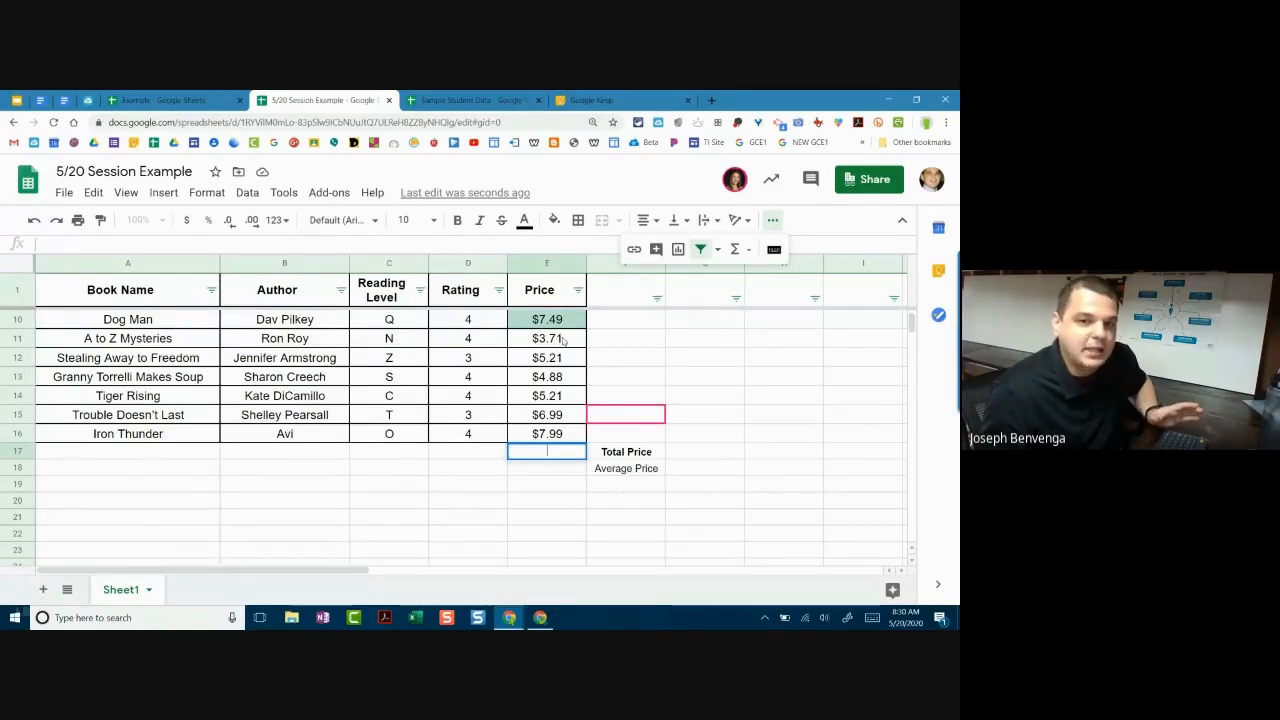
pyautogui.doubleClick(697, 452)
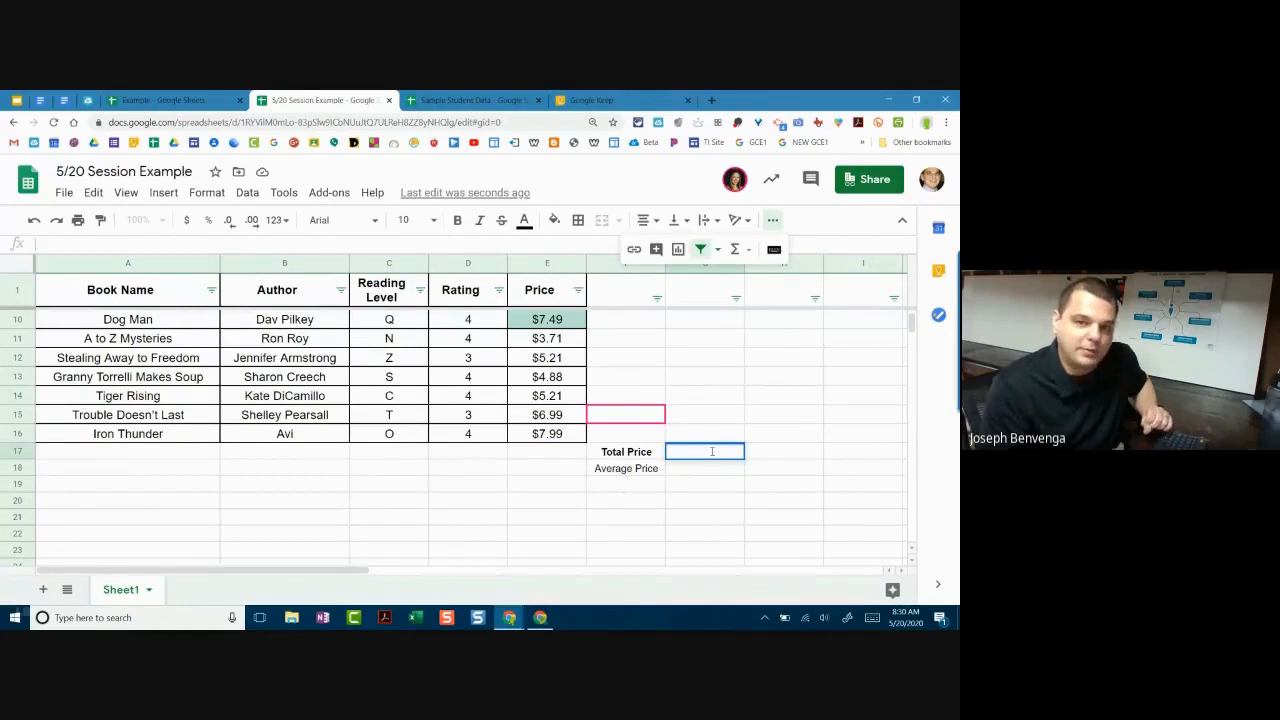
# Step: Enter =Sum(E2:E16) in G17 to total the book prices
pyautogui.write('=')
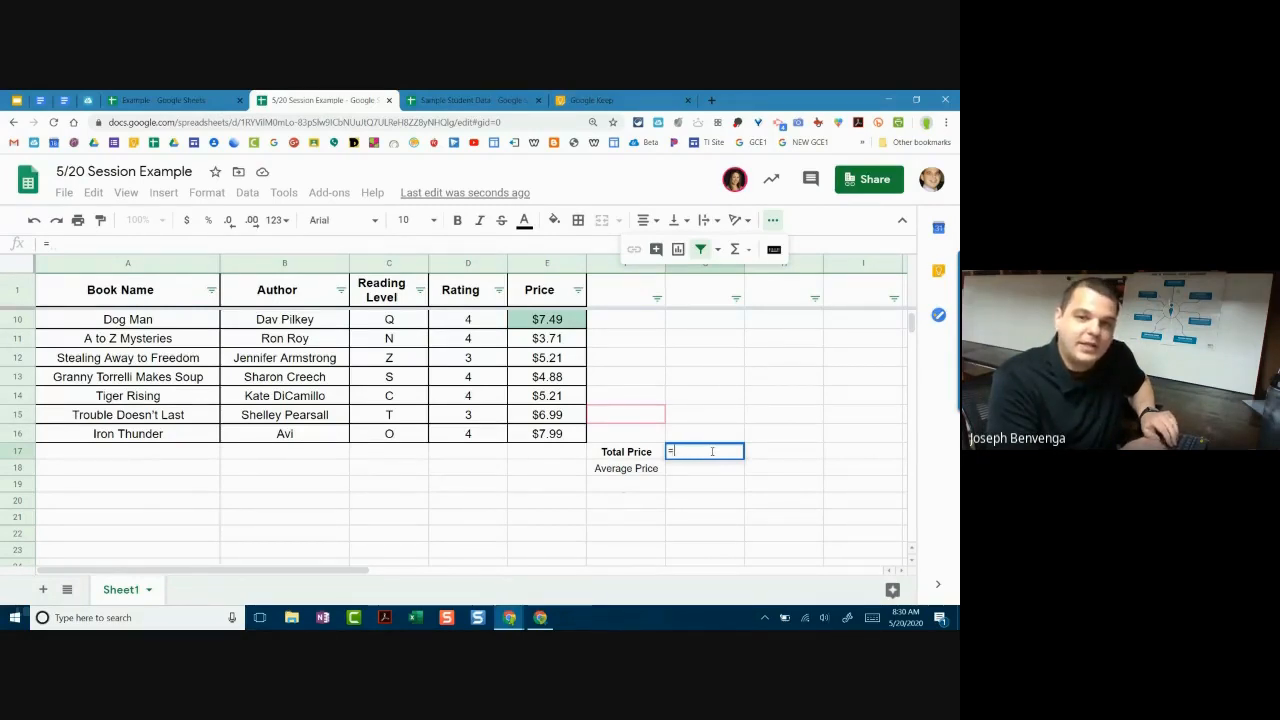
pyautogui.write('Sum')
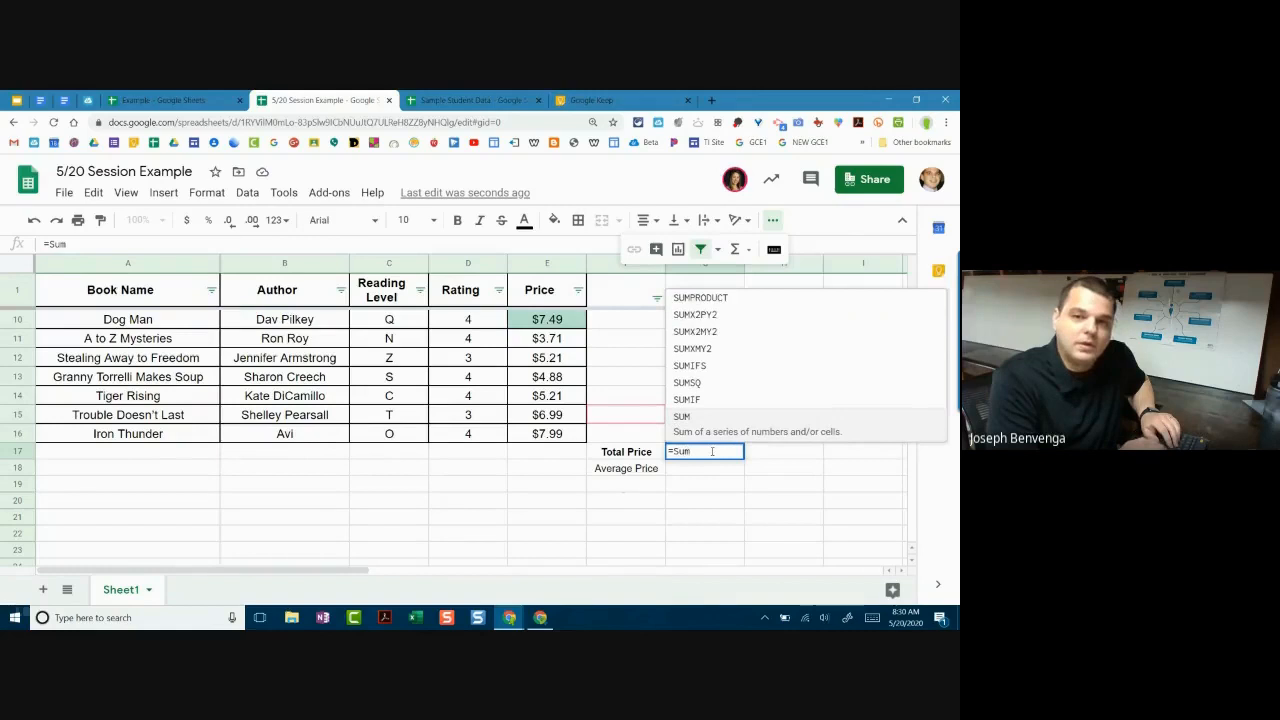
pyautogui.write('(')
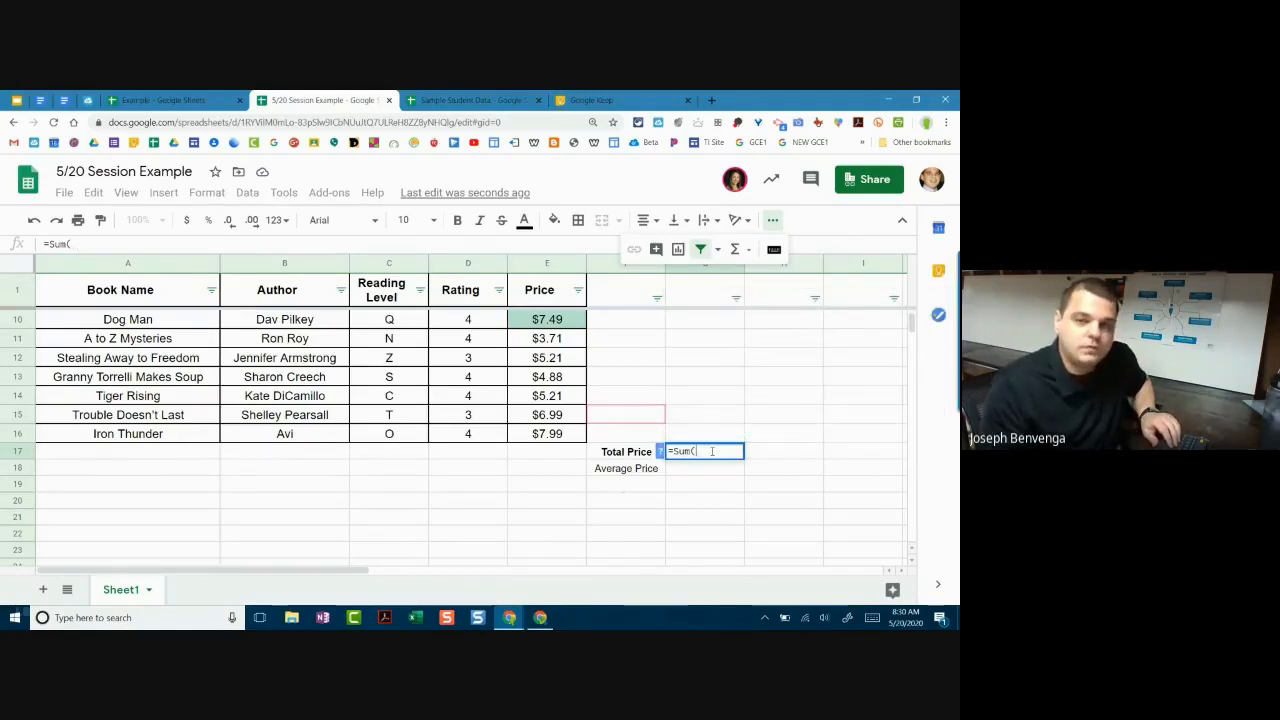
pyautogui.scroll(3, 440, 425)
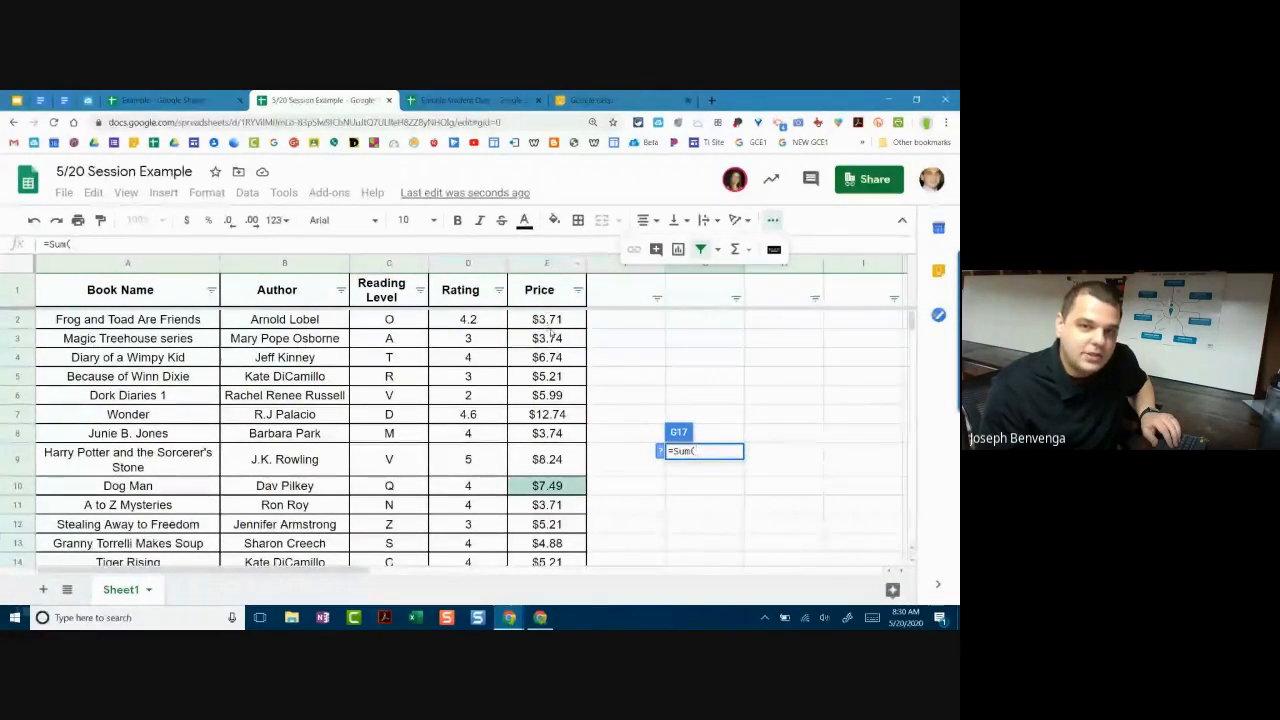
pyautogui.scroll(-3, 548, 336)
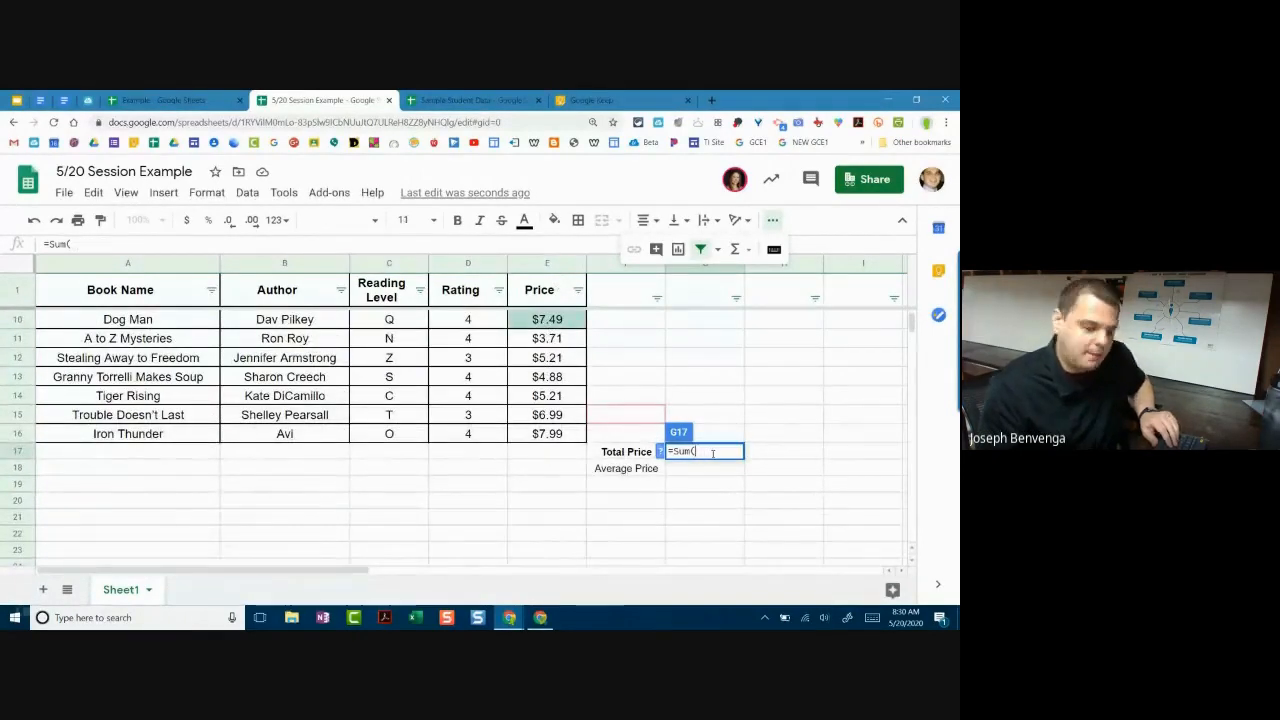
pyautogui.write('E2:E16)')
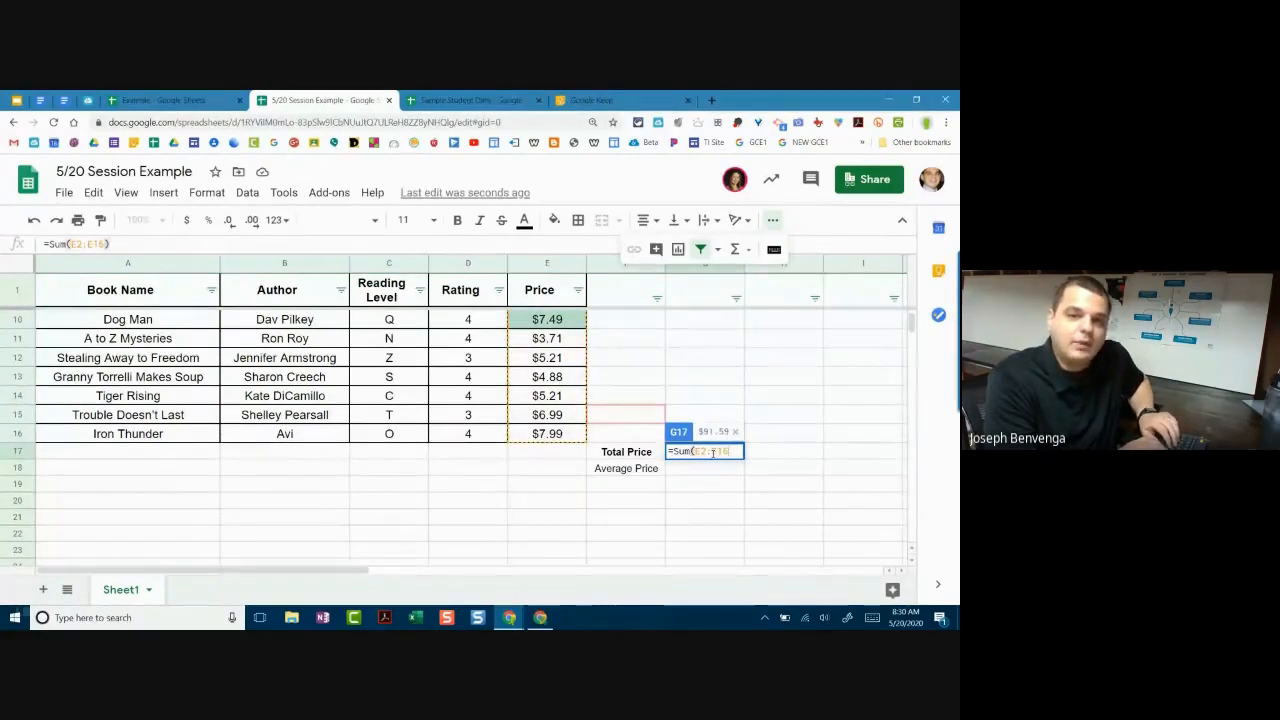
pyautogui.press('Return')
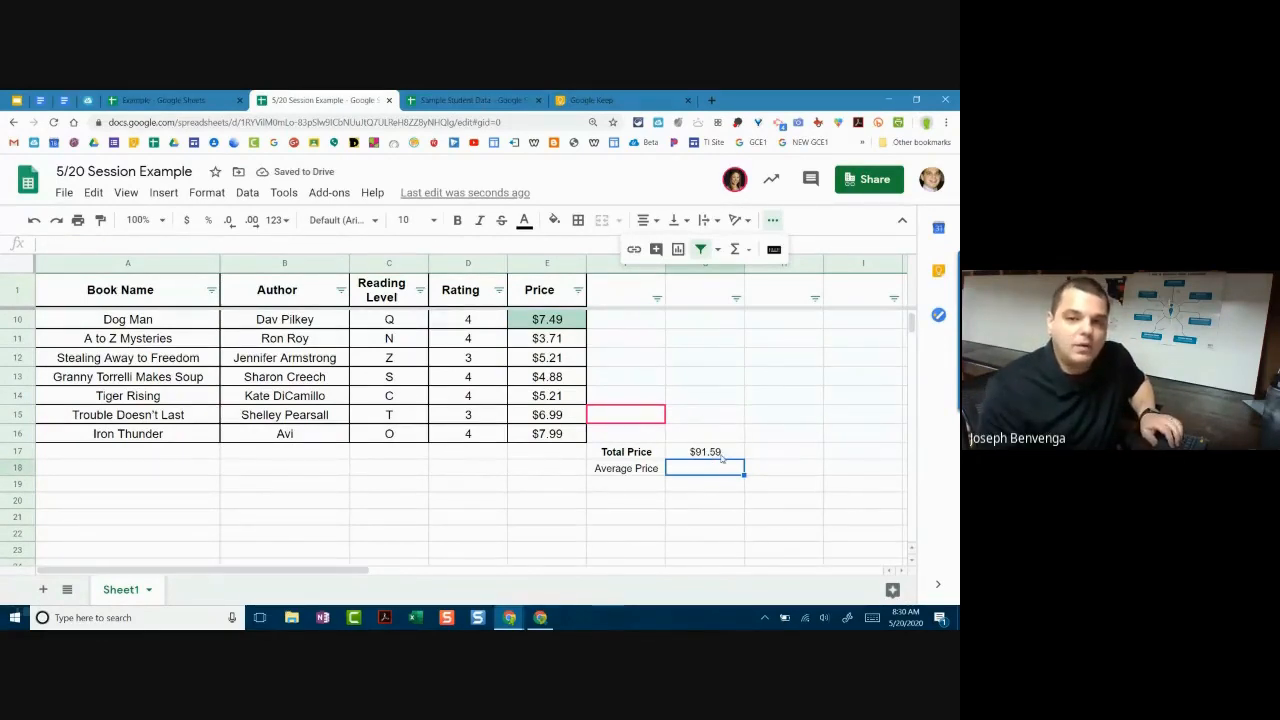
# Step: Edit the G17 total formula's range, ending up with =Sum(E2:F17)
pyautogui.doubleClick(733, 452)
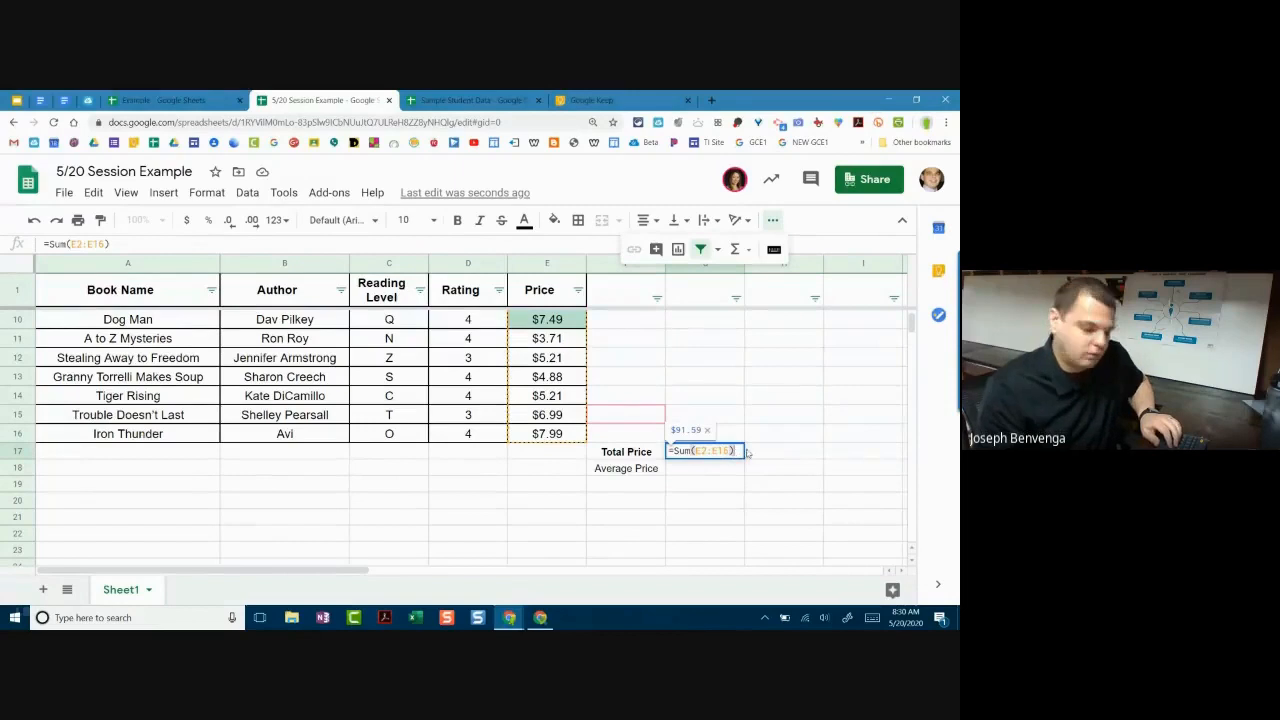
pyautogui.press('BackSpace')
pyautogui.press('BackSpace')
pyautogui.write('7')
pyautogui.press('BackSpace')
pyautogui.press('BackSpace')
pyautogui.press('BackSpace')
pyautogui.press('BackSpace')
pyautogui.press('BackSpace')
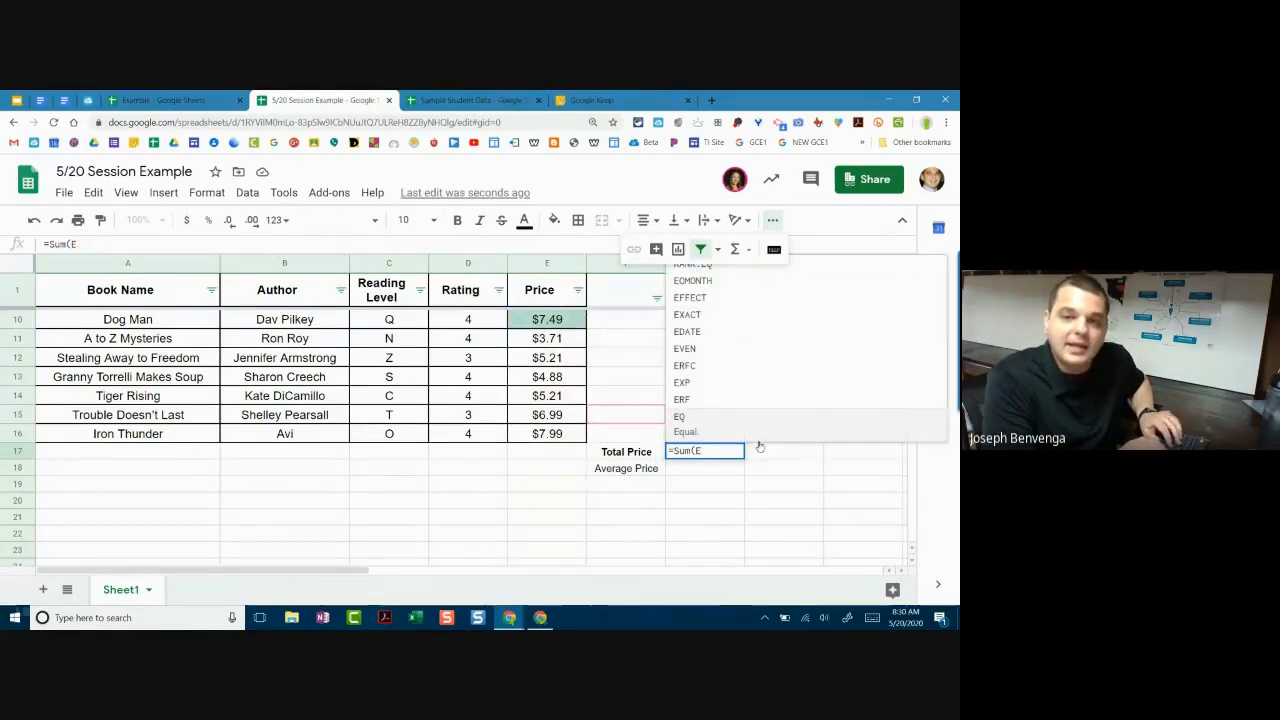
pyautogui.write('2:')
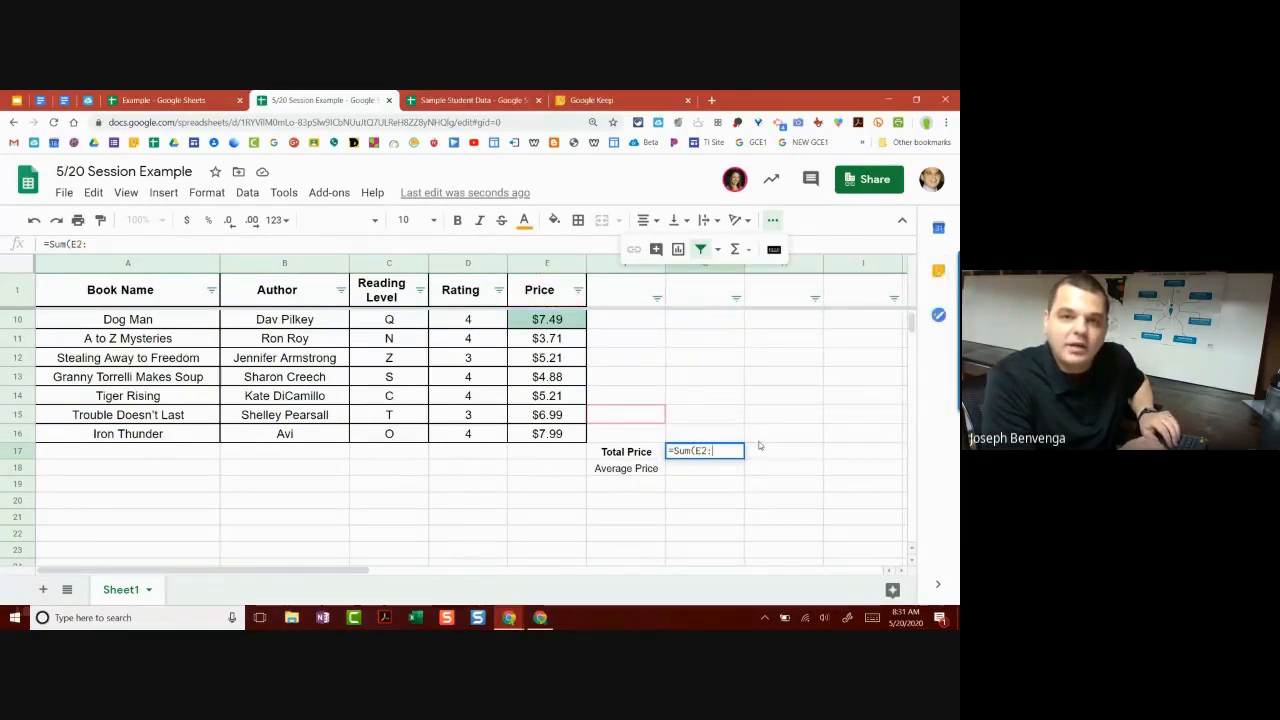
pyautogui.write('F17')
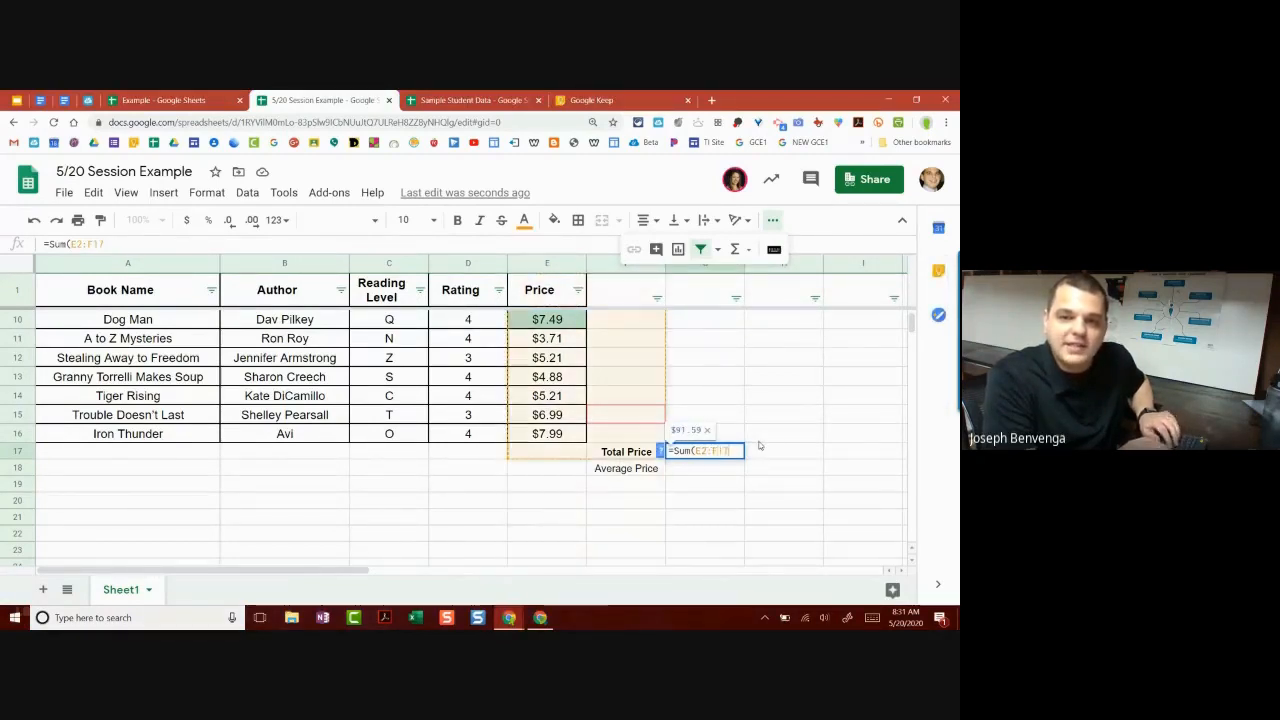
pyautogui.press('Return')
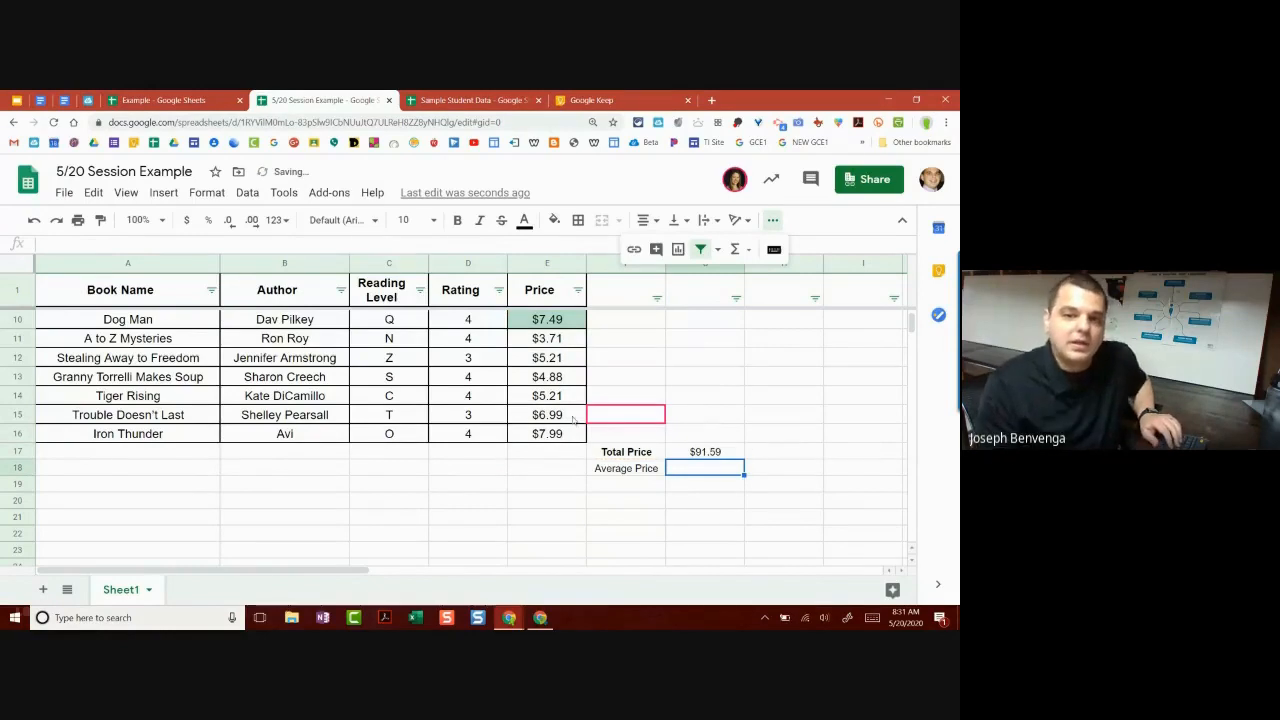
# Step: Review the G17 formula, then drag the total into E17 under the prices
pyautogui.click(736, 451)
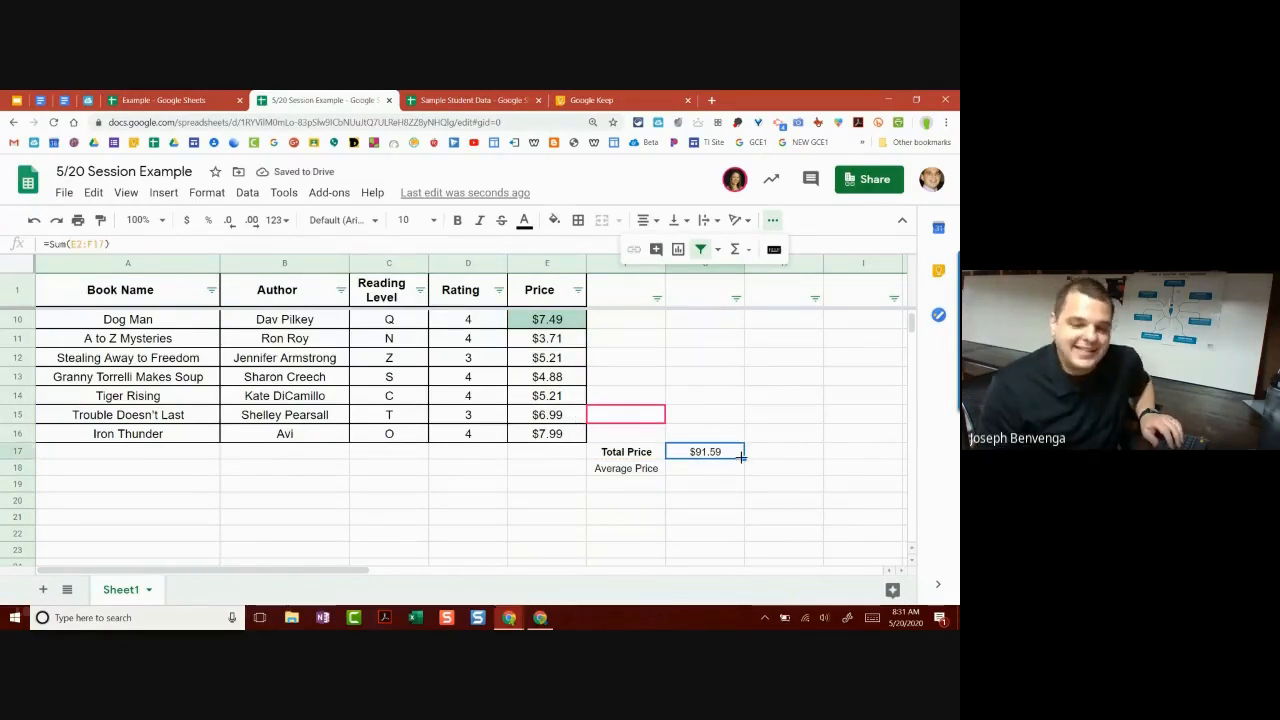
pyautogui.doubleClick(736, 451)
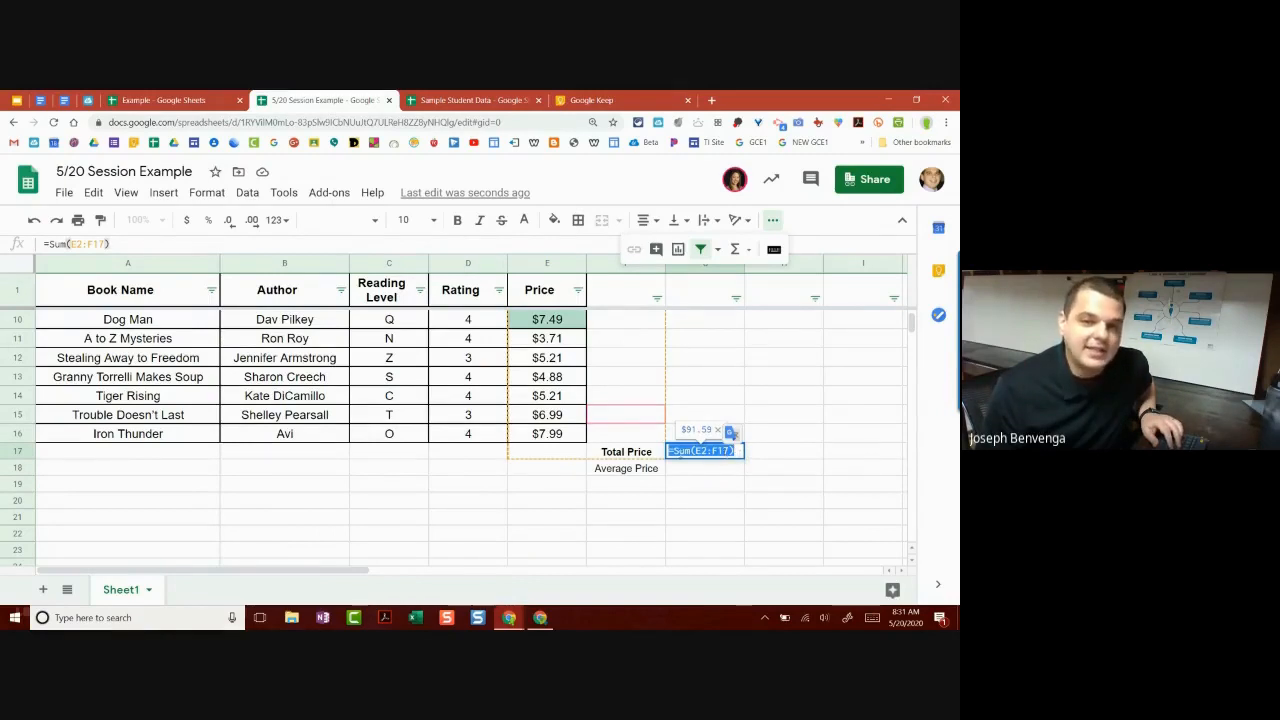
pyautogui.click(740, 437)
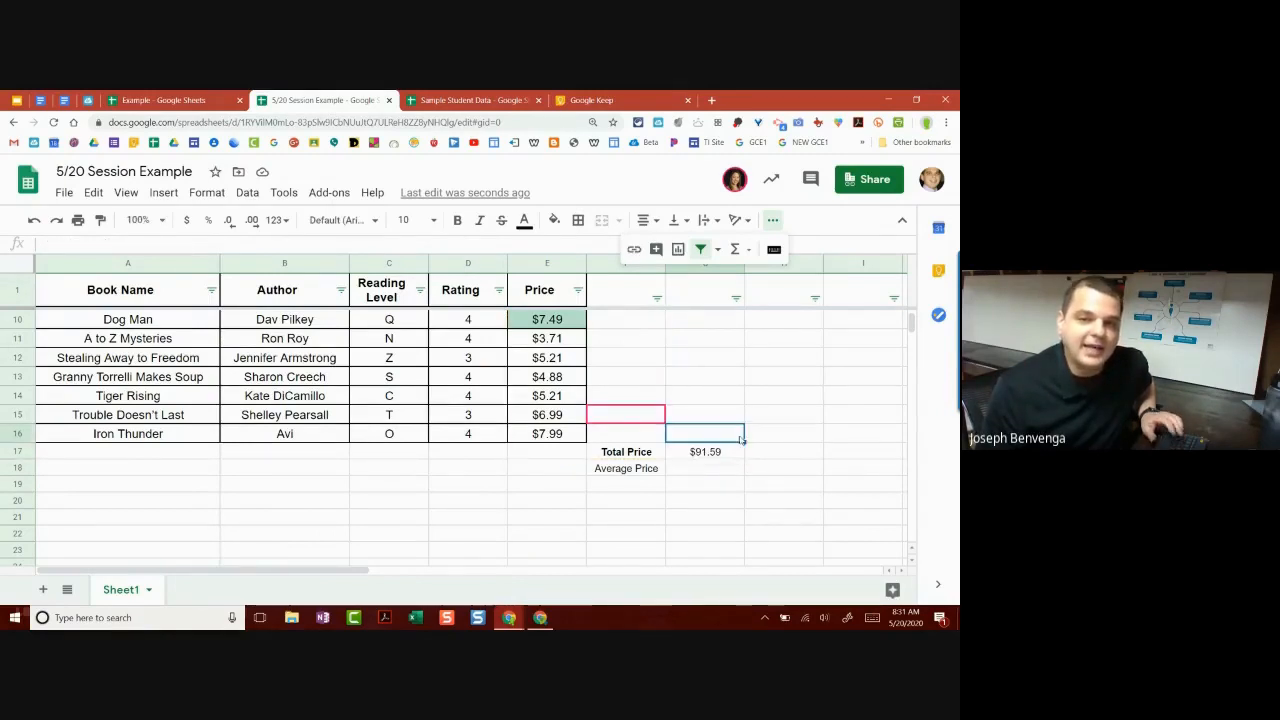
pyautogui.click(724, 452)
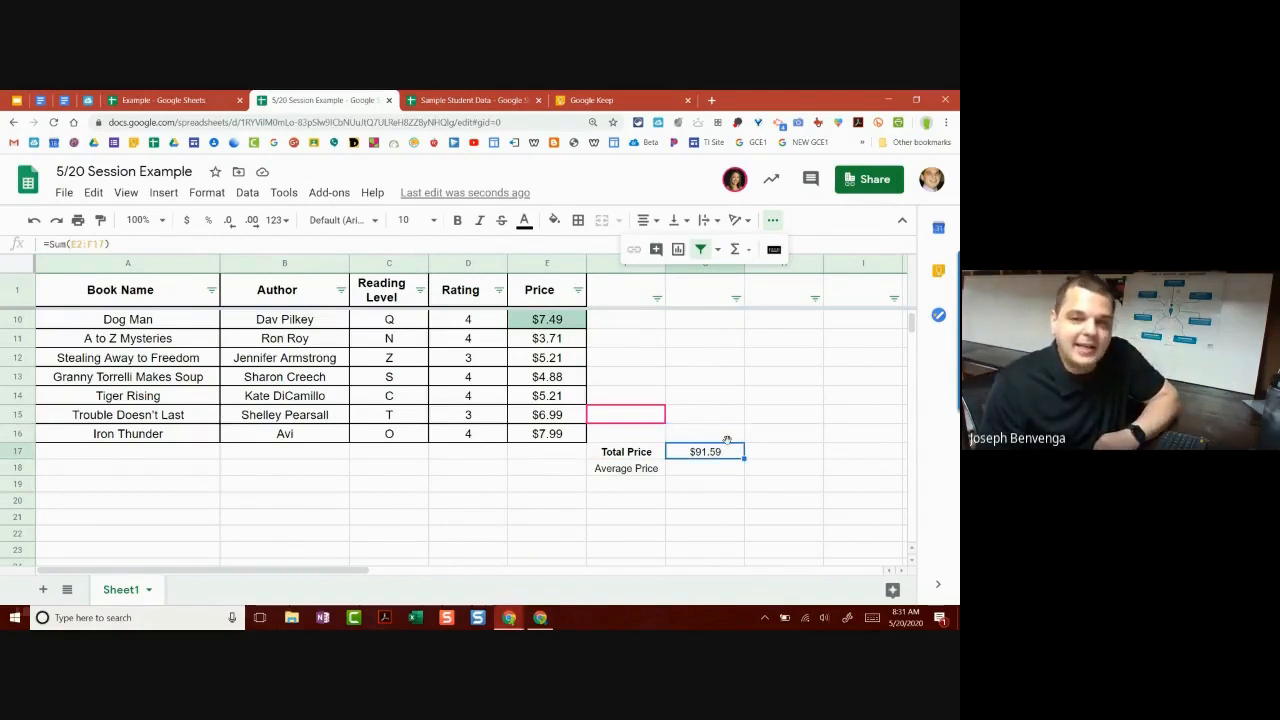
pyautogui.moveTo(727, 441); pyautogui.dragTo(565, 453)
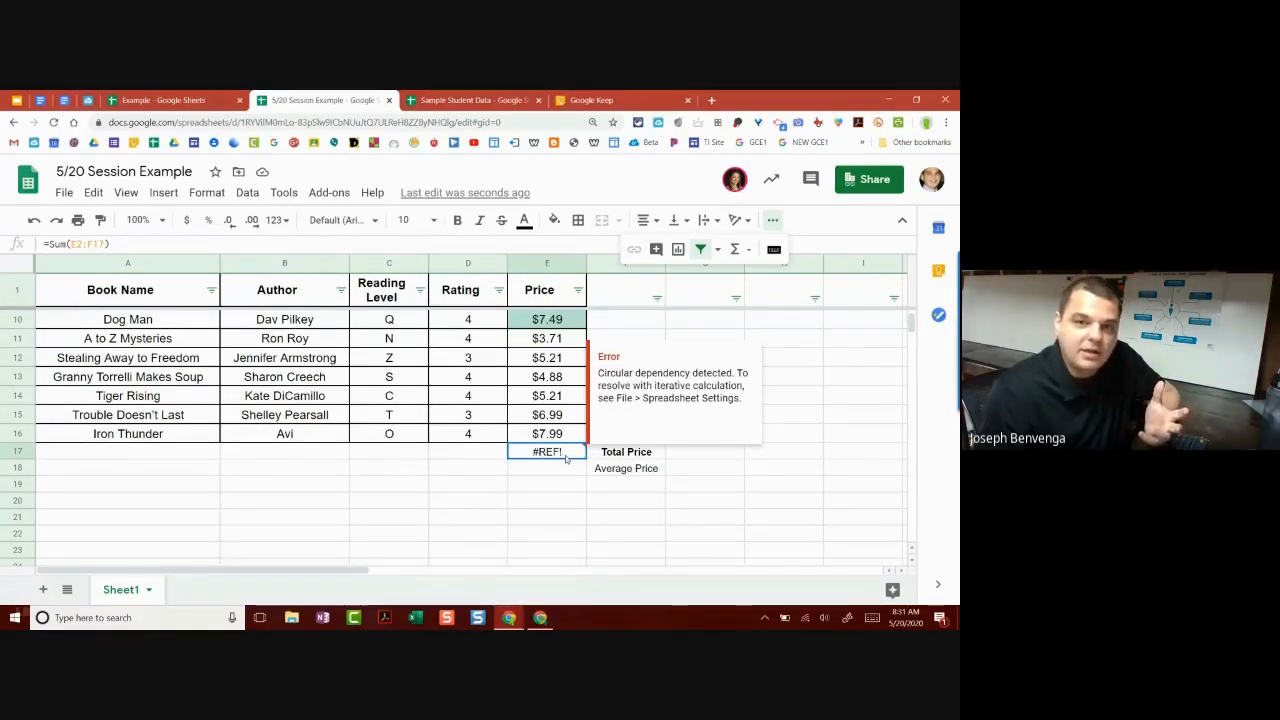
# Step: Correct the moved formula to =Sum(E2:E17) so E17 shows $91.59
pyautogui.doubleClick(568, 453)
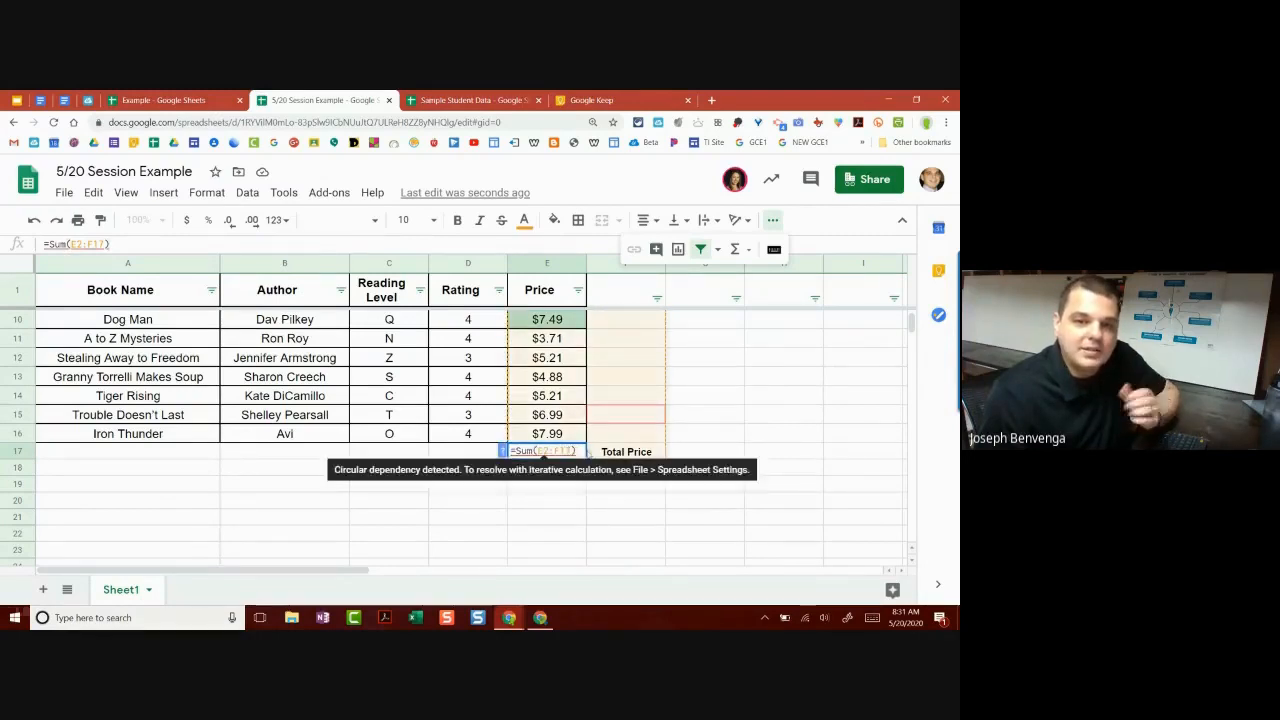
pyautogui.press('BackSpace')
pyautogui.press('BackSpace')
pyautogui.press('BackSpace')
pyautogui.press('BackSpace')
pyautogui.write('e17')
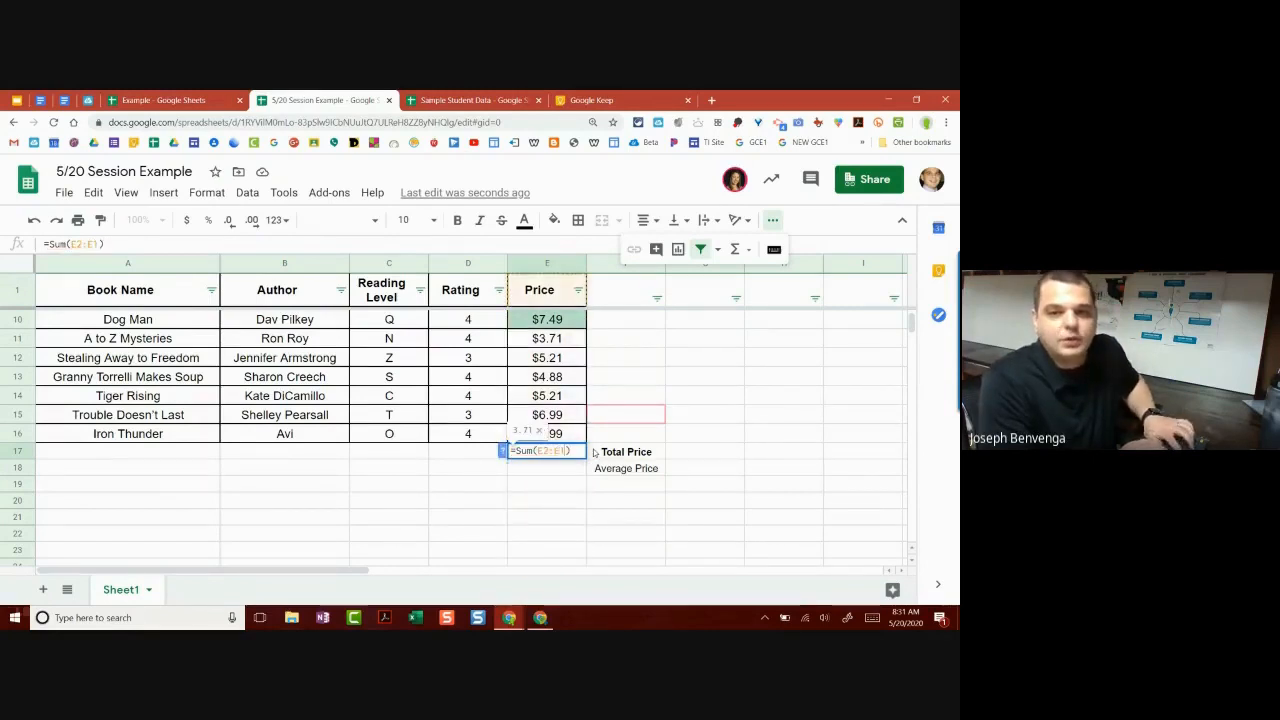
pyautogui.press('Return')
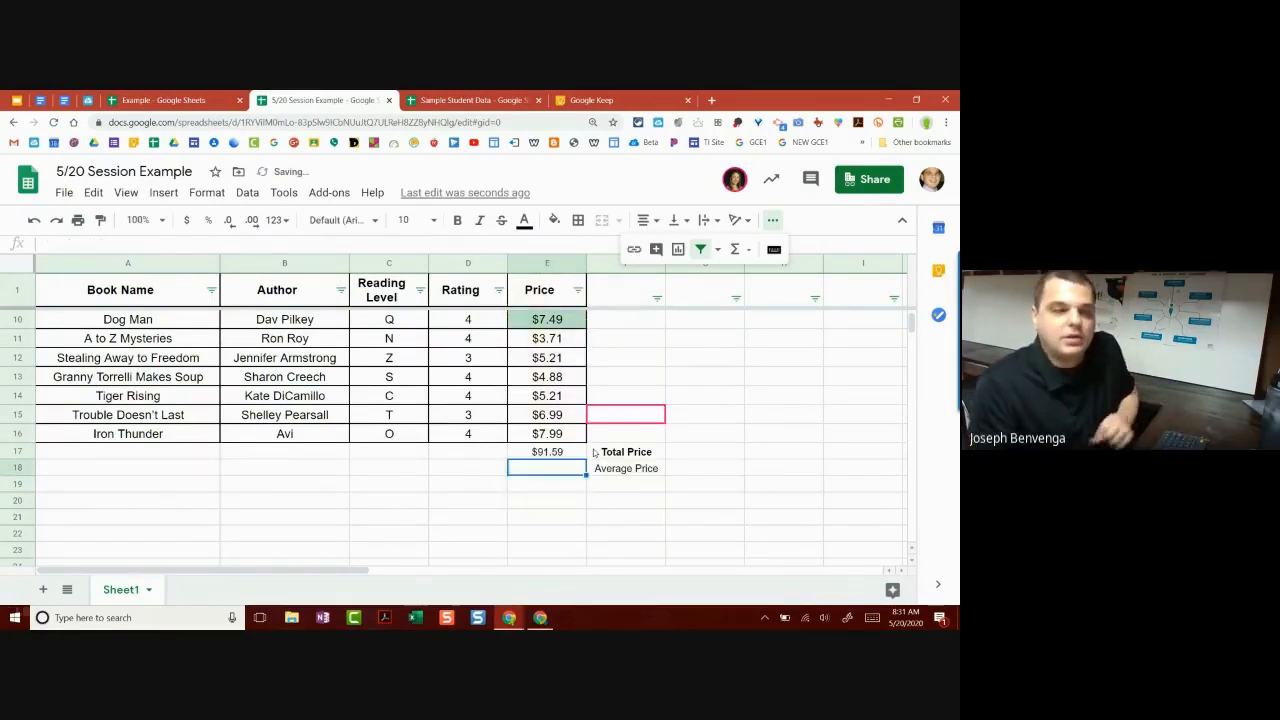
pyautogui.click(605, 398)
pyautogui.click(598, 434)
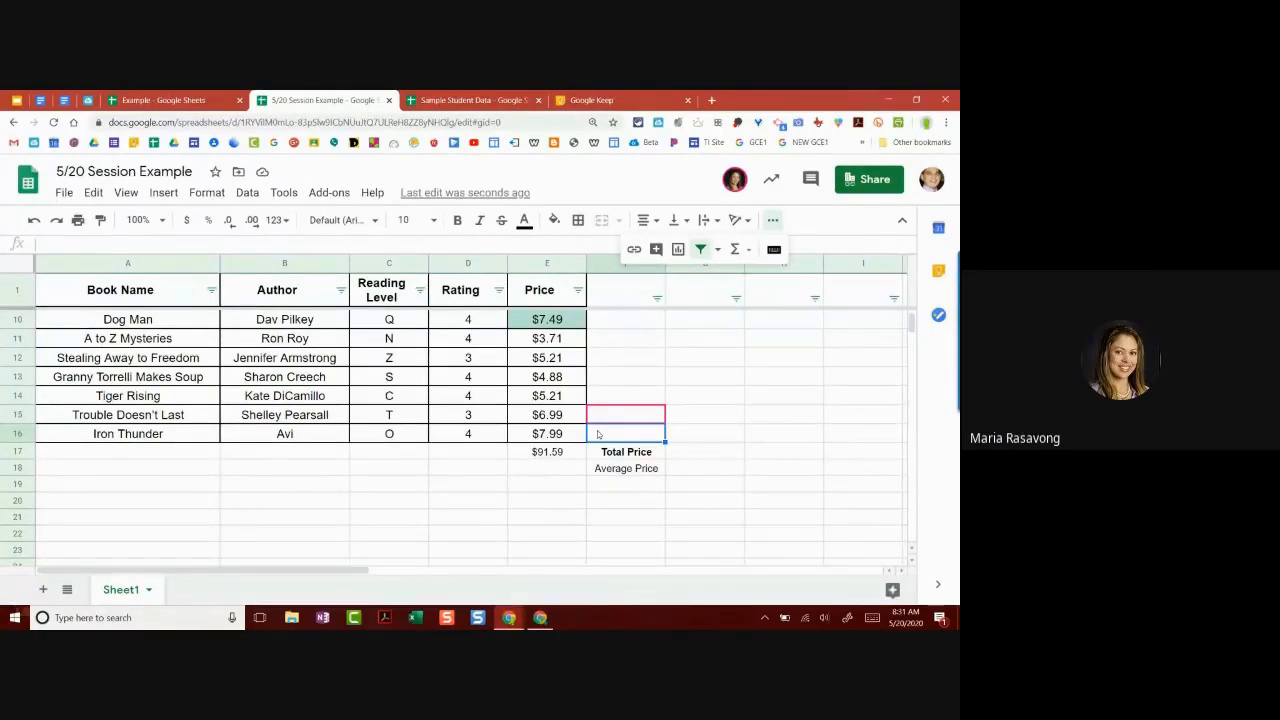
pyautogui.scroll(5, 489, 433)
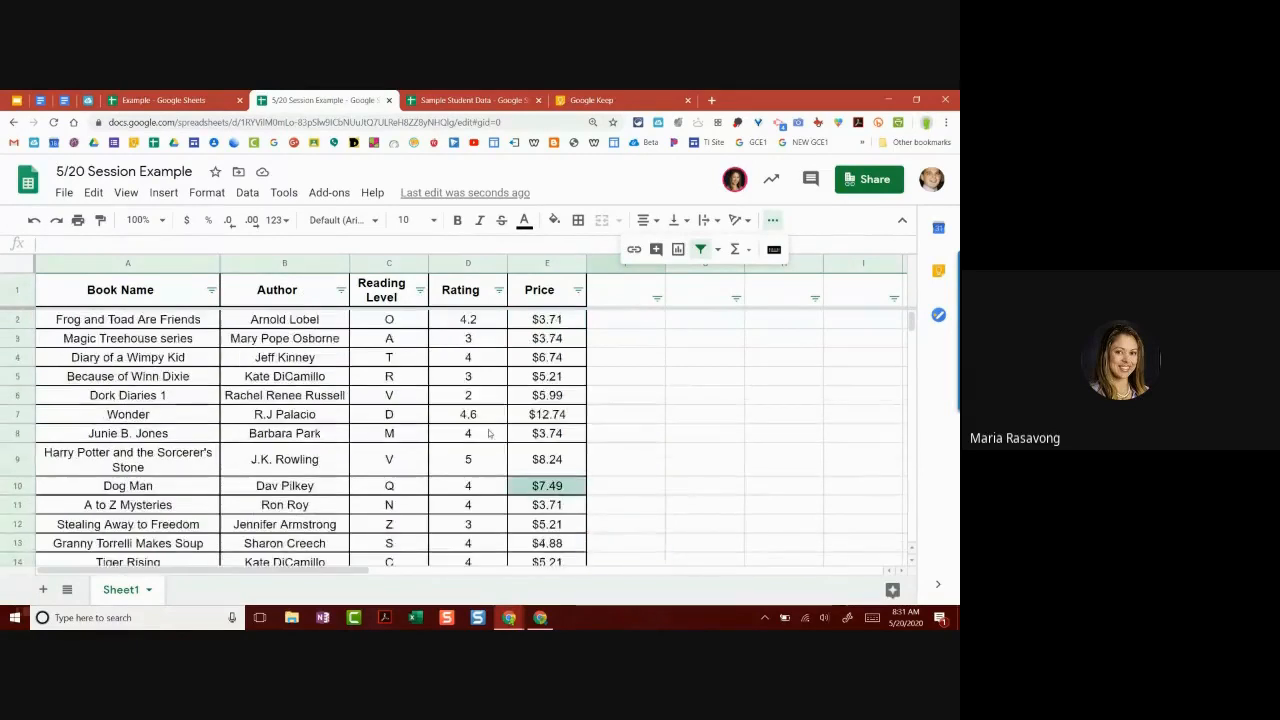
pyautogui.scroll(-3, 489, 433)
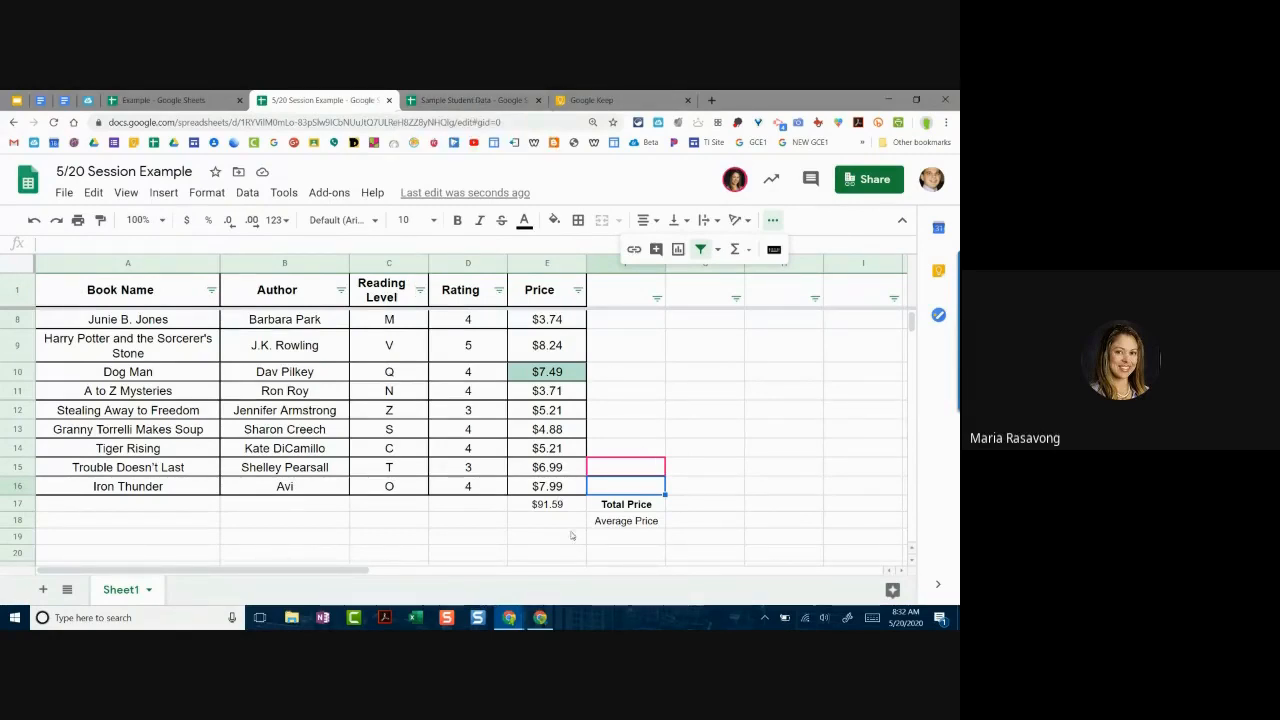
pyautogui.click(560, 520)
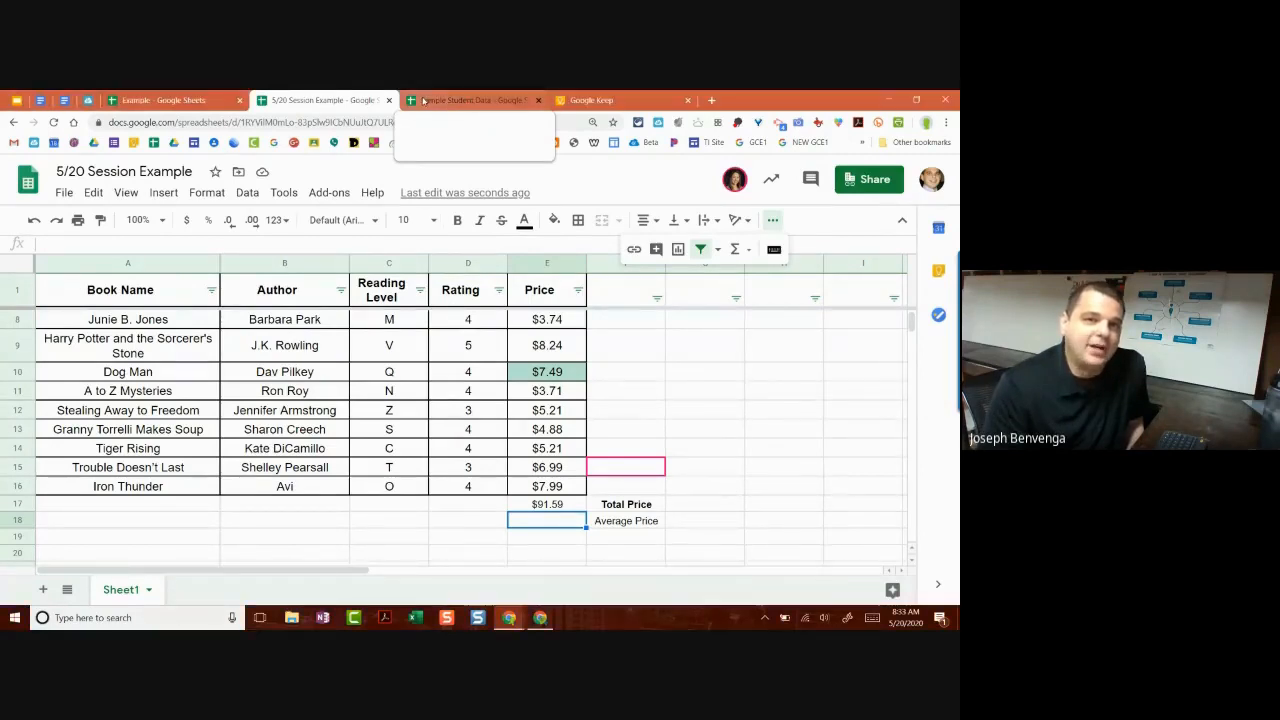
# Step: Switch to the Sample Student Data spreadsheet and zoom the page out two levels
pyautogui.click(428, 101)
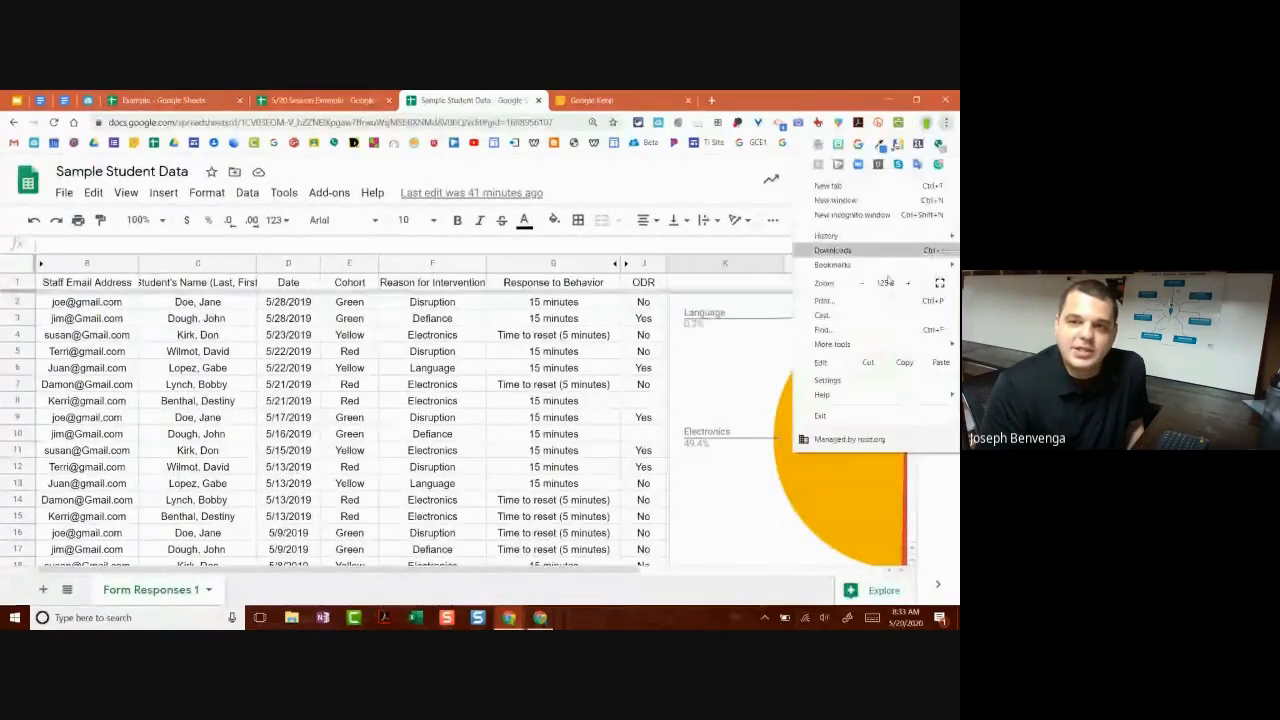
pyautogui.click(863, 284)
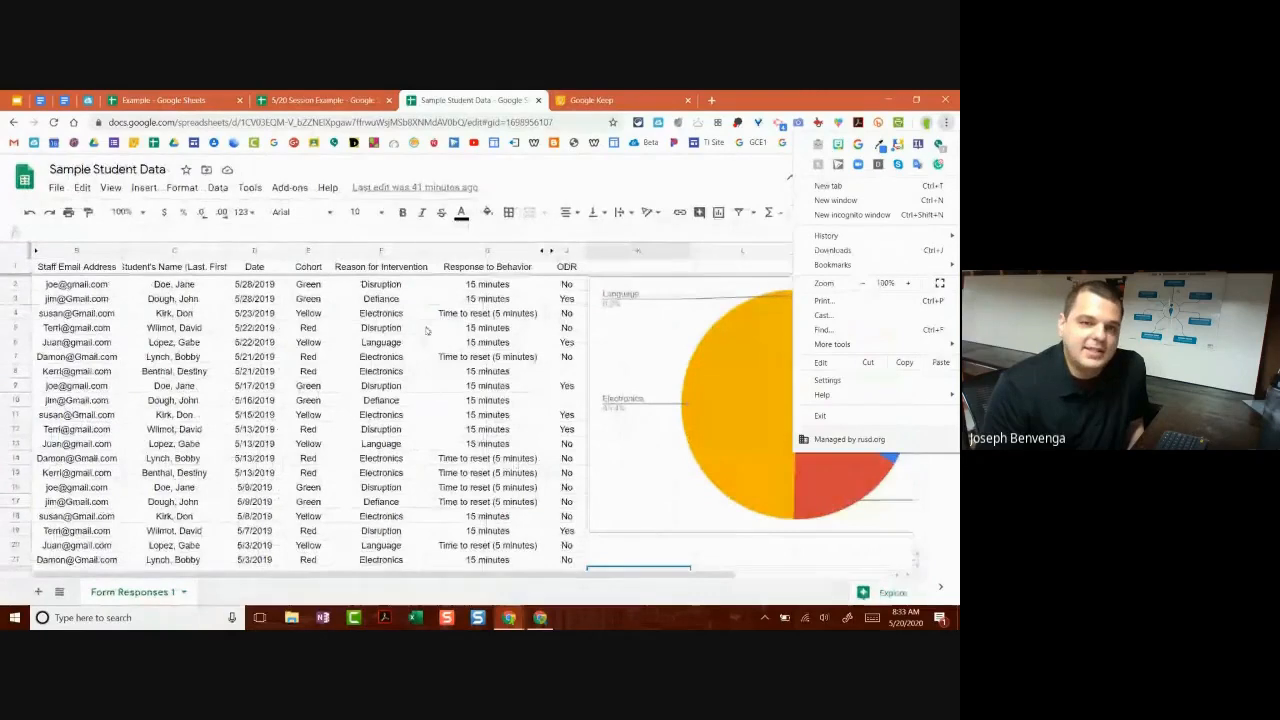
pyautogui.click(863, 284)
pyautogui.press('Escape')
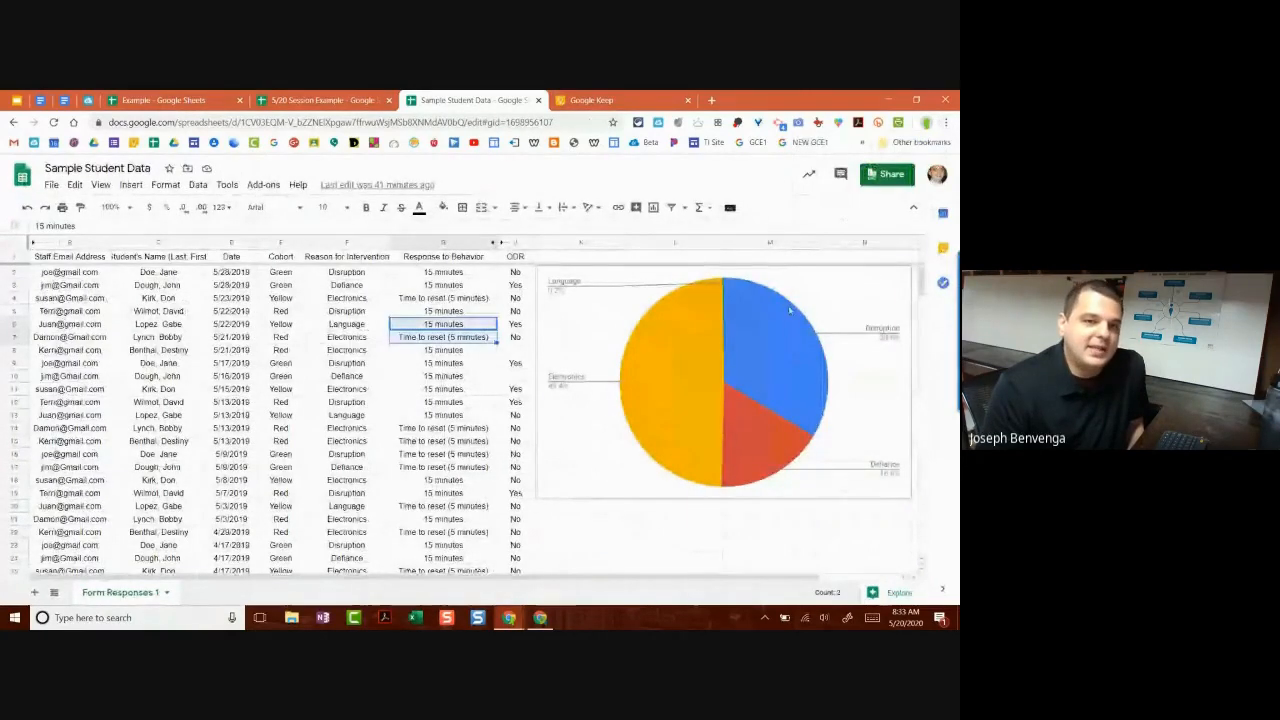
# Step: Delete the intervention-reasons pie chart from the Sample Student Data sheet
pyautogui.click(280, 324)
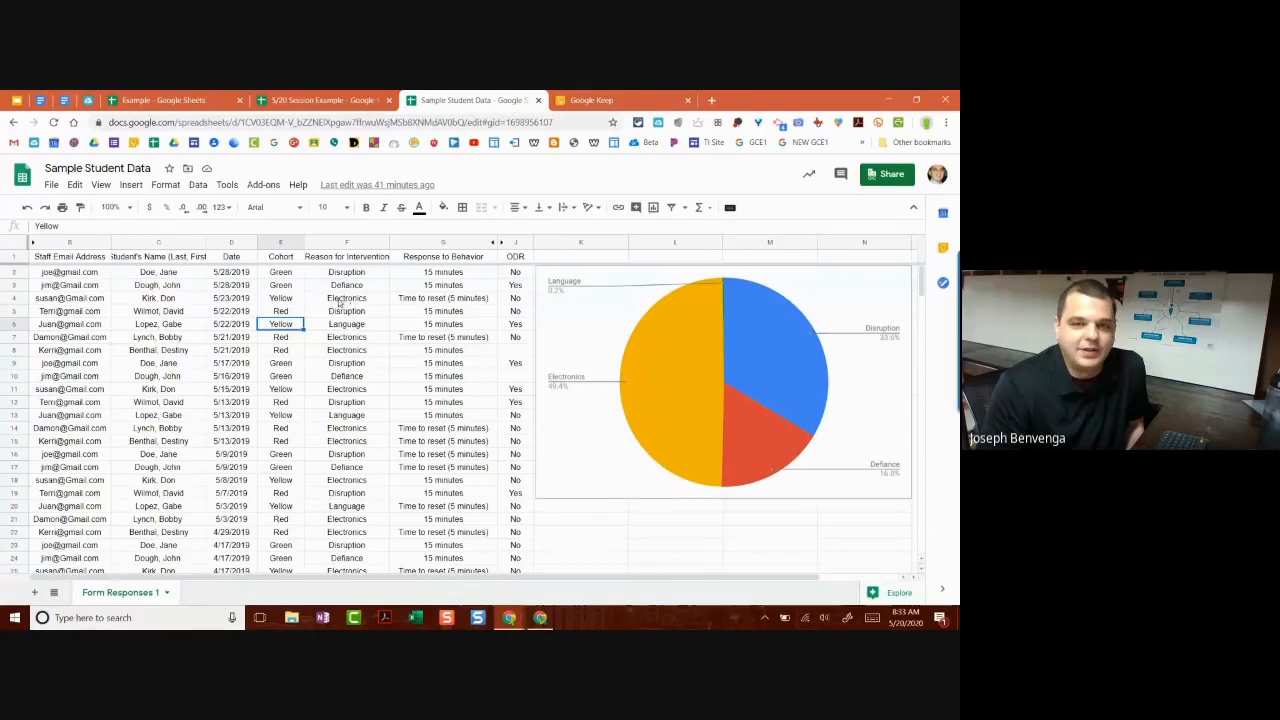
pyautogui.click(598, 348)
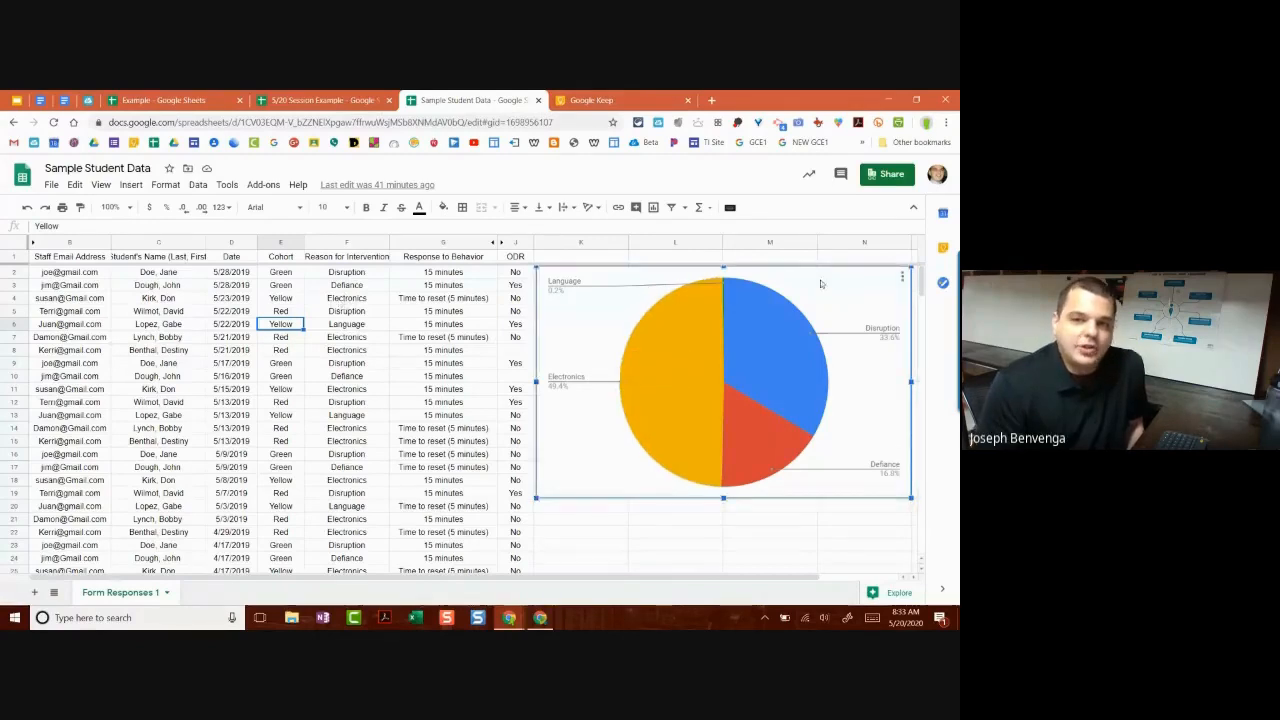
pyautogui.click(902, 276)
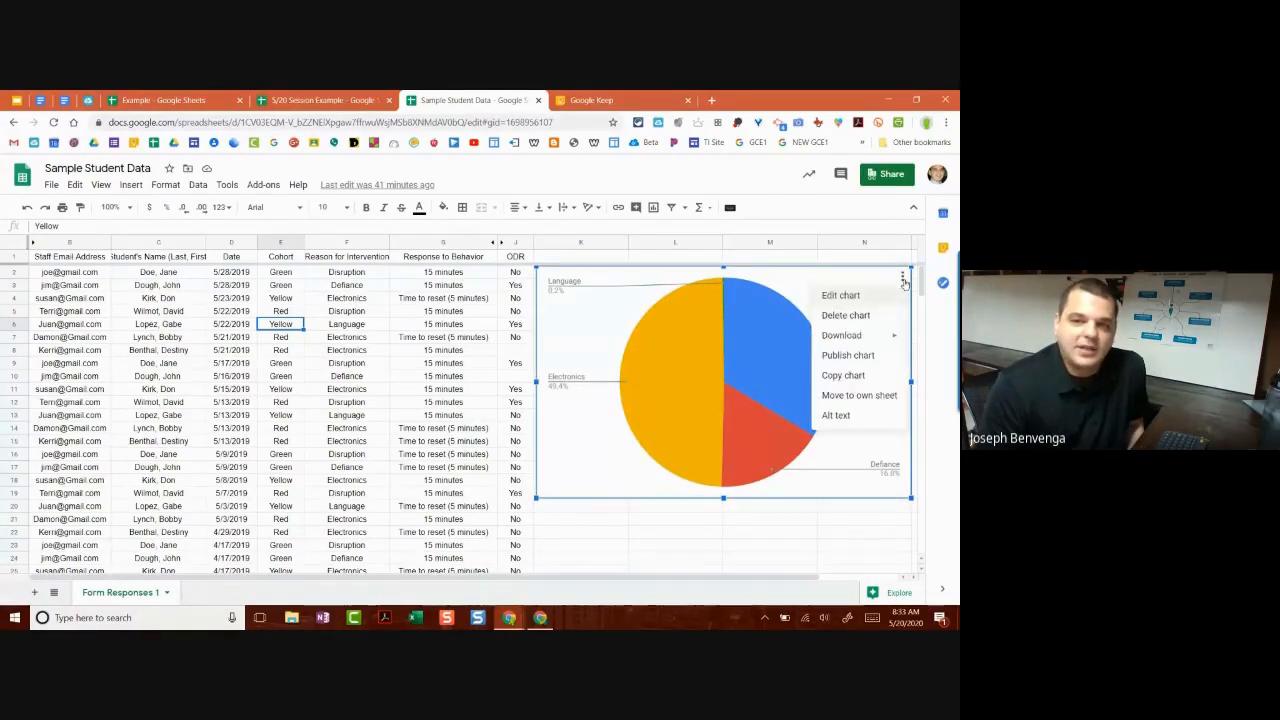
pyautogui.click(848, 315)
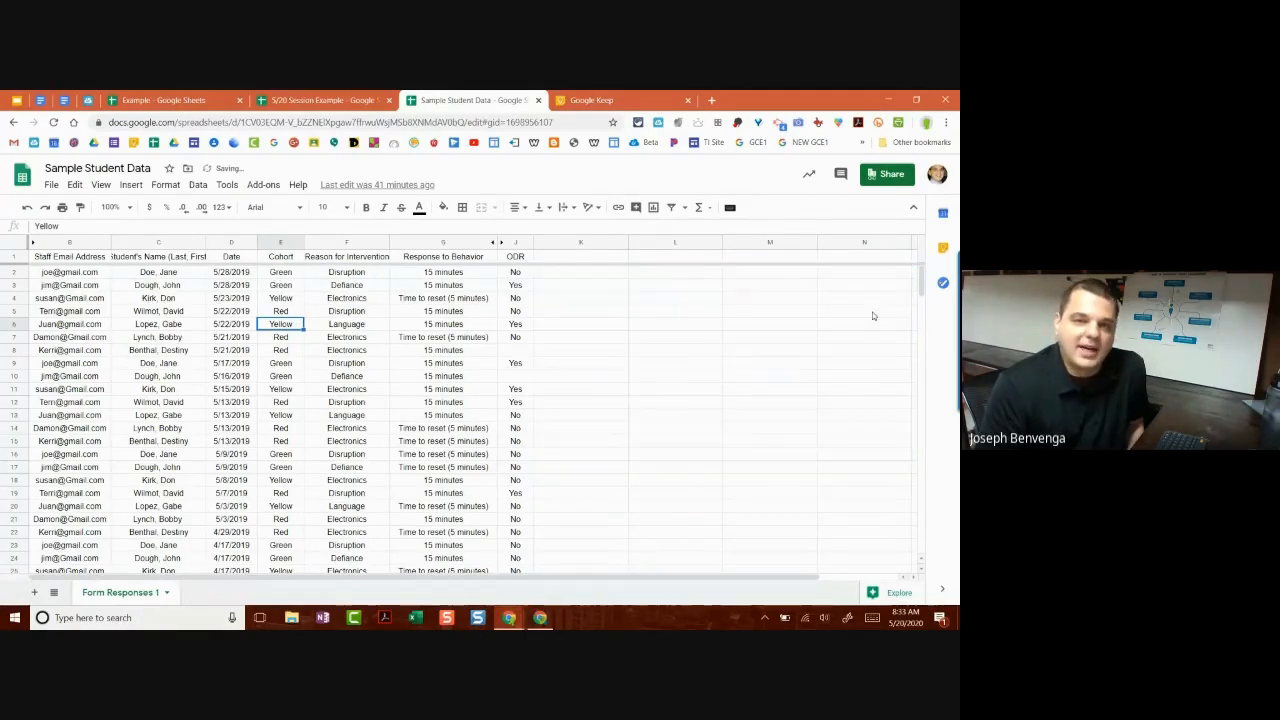
pyautogui.click(946, 121)
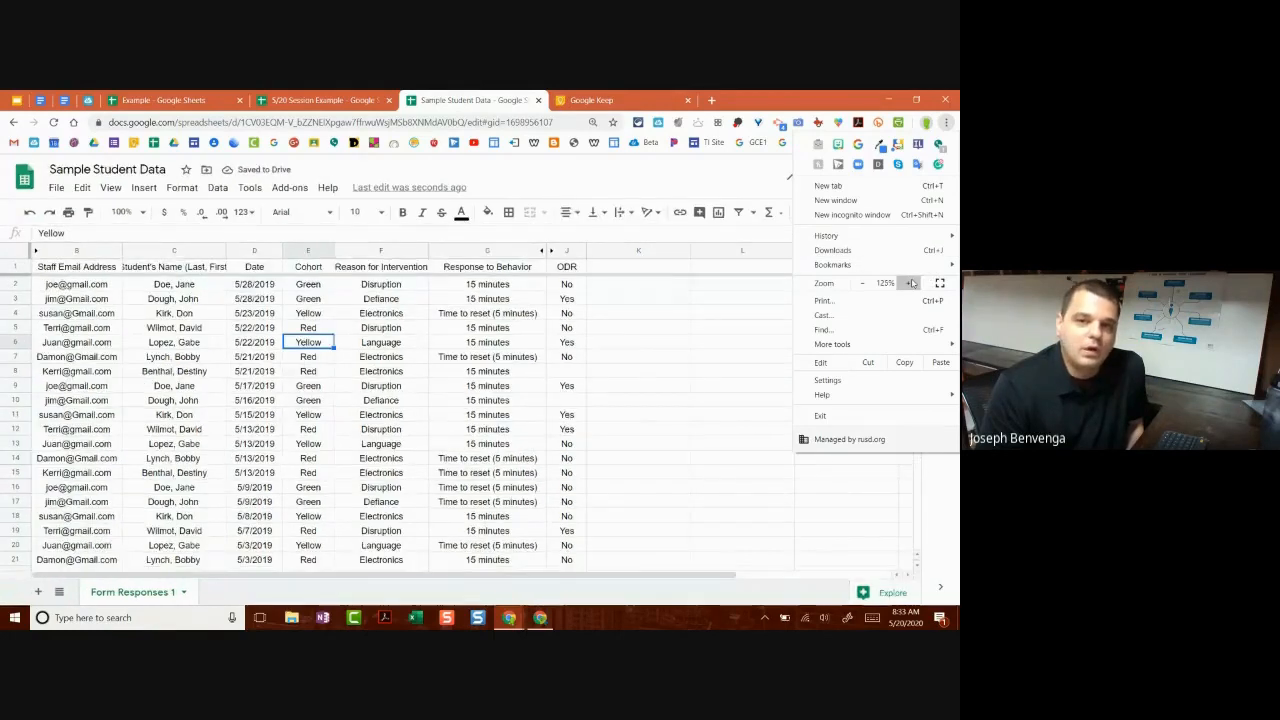
# Step: Zoom the page back in one level and select the Green cohort cell E3
pyautogui.click(911, 283)
pyautogui.click(549, 341)
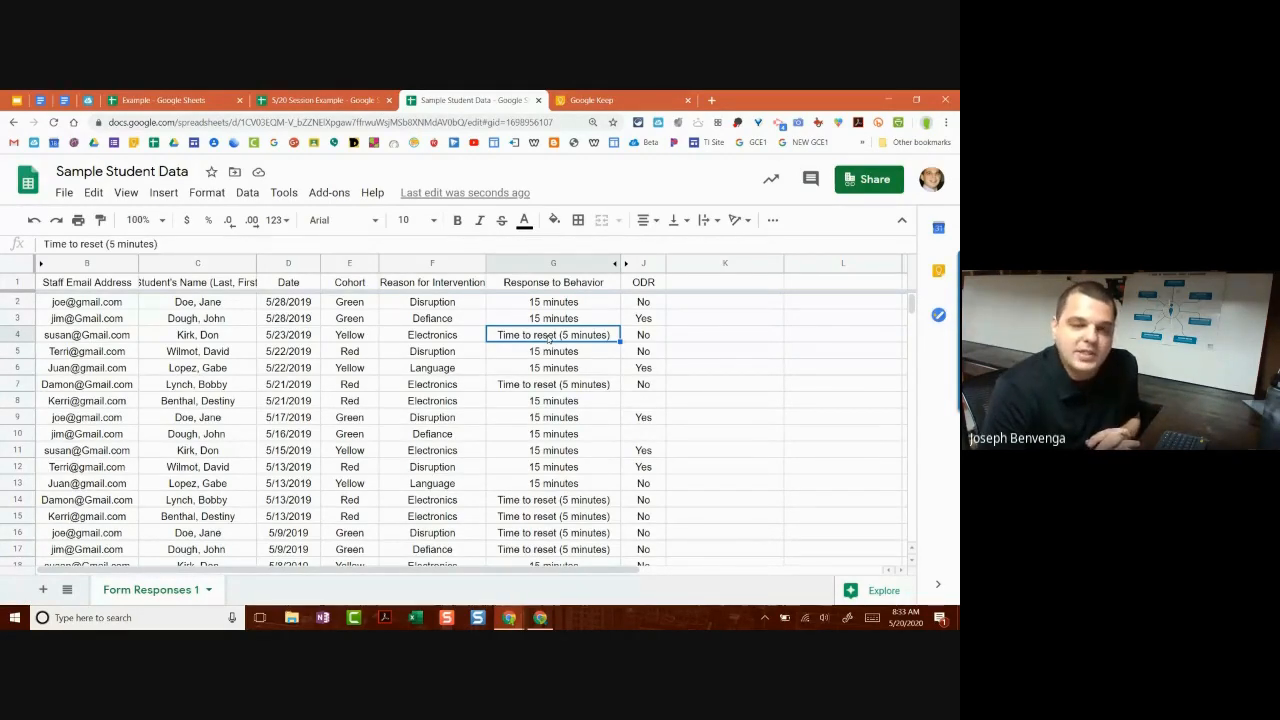
pyautogui.click(355, 317)
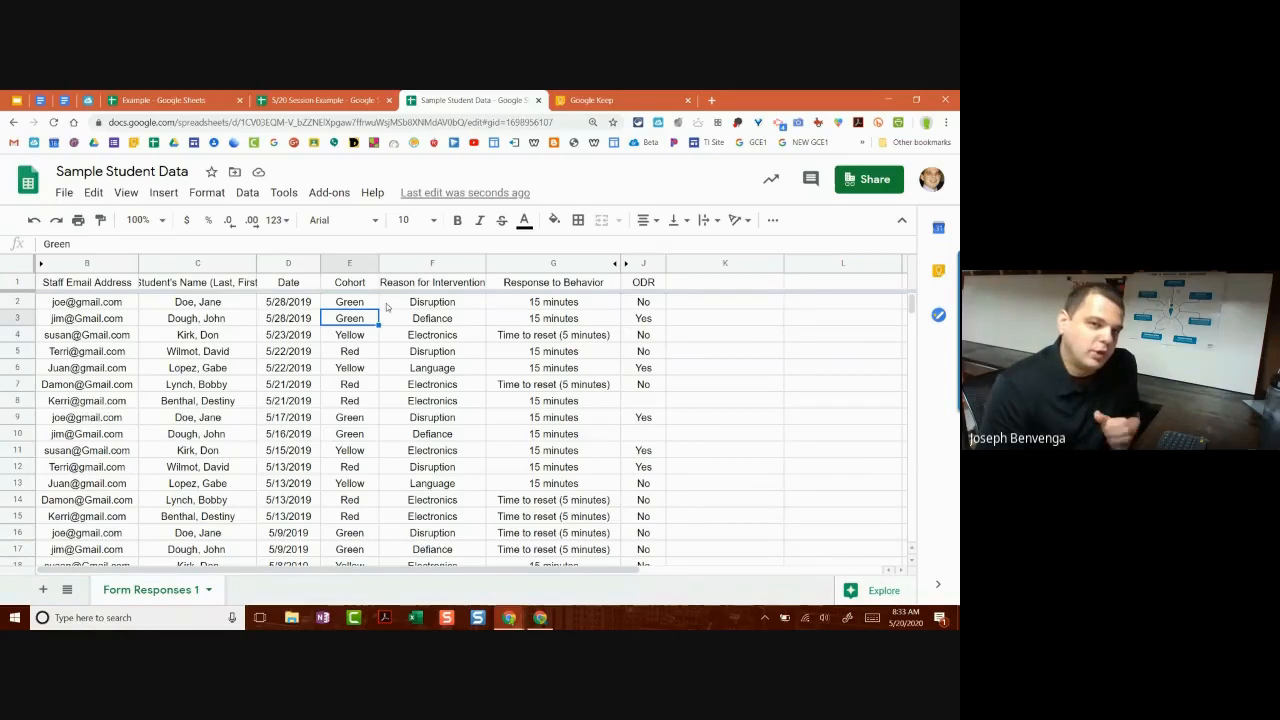
pyautogui.click(208, 193)
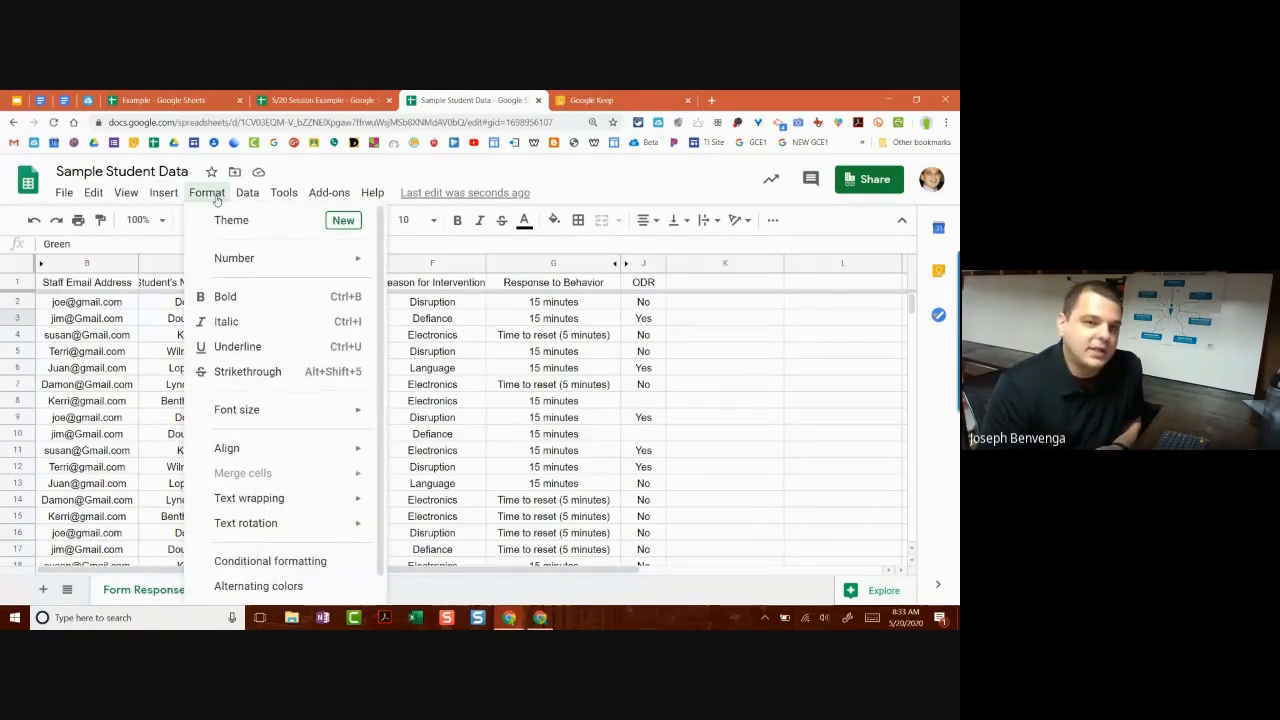
# Step: Start a conditional format rule applied to all of column F
pyautogui.click(214, 197)
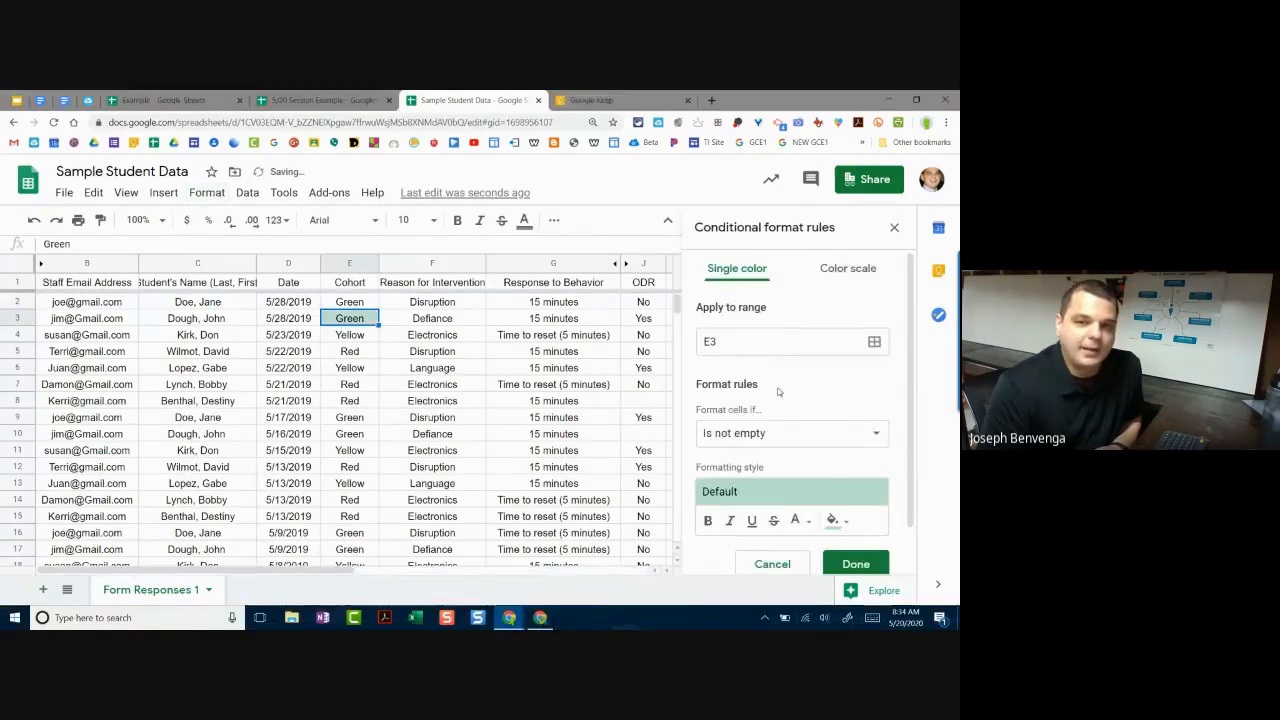
pyautogui.scroll(-1, 770, 347)
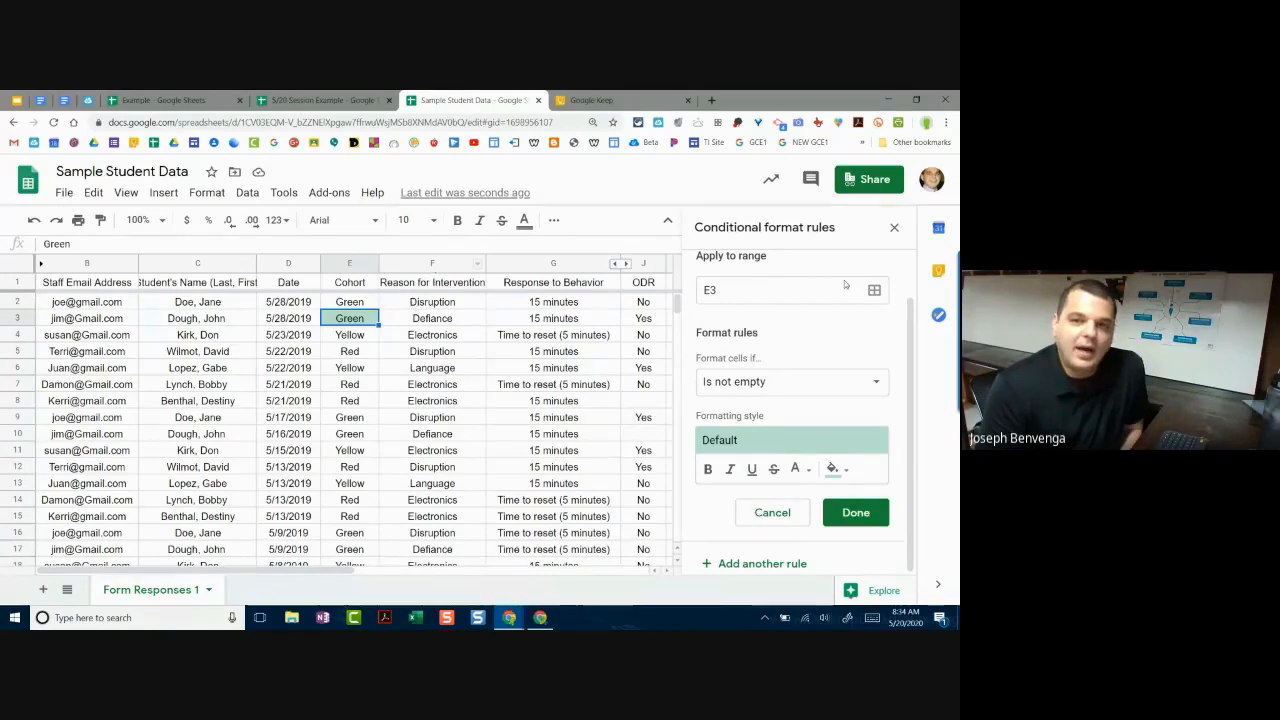
pyautogui.click(756, 288)
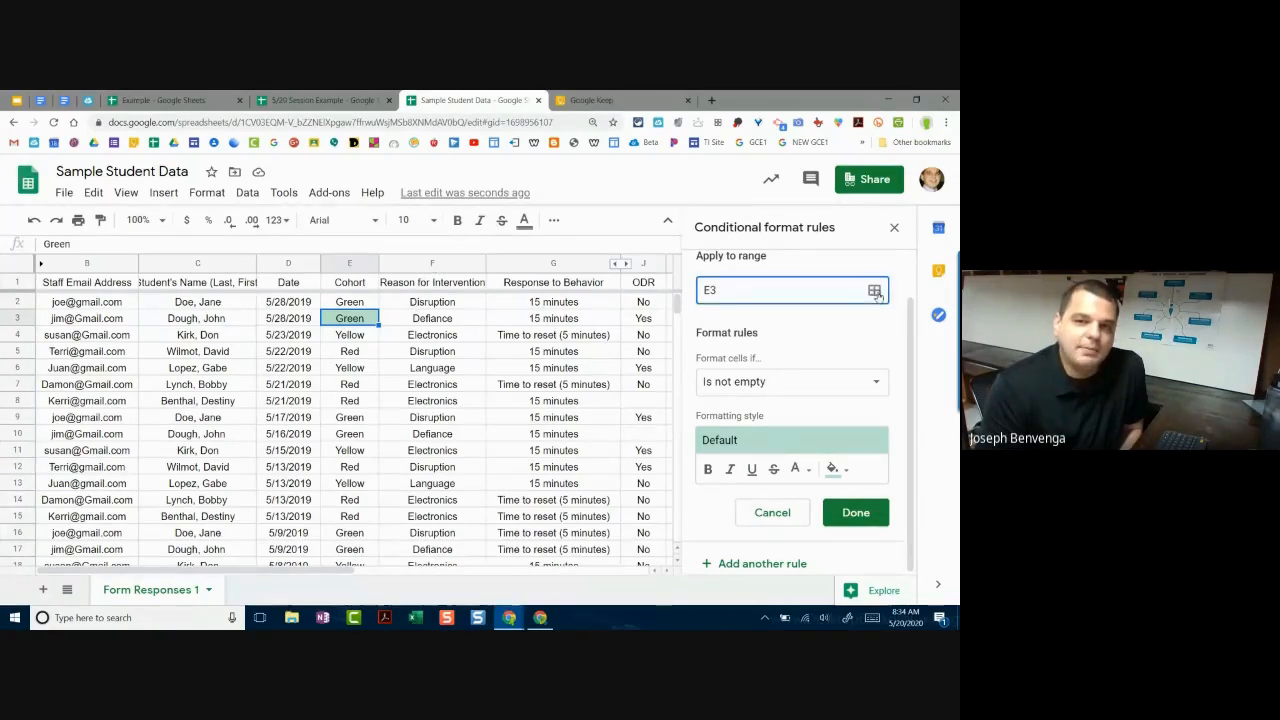
pyautogui.click(875, 294)
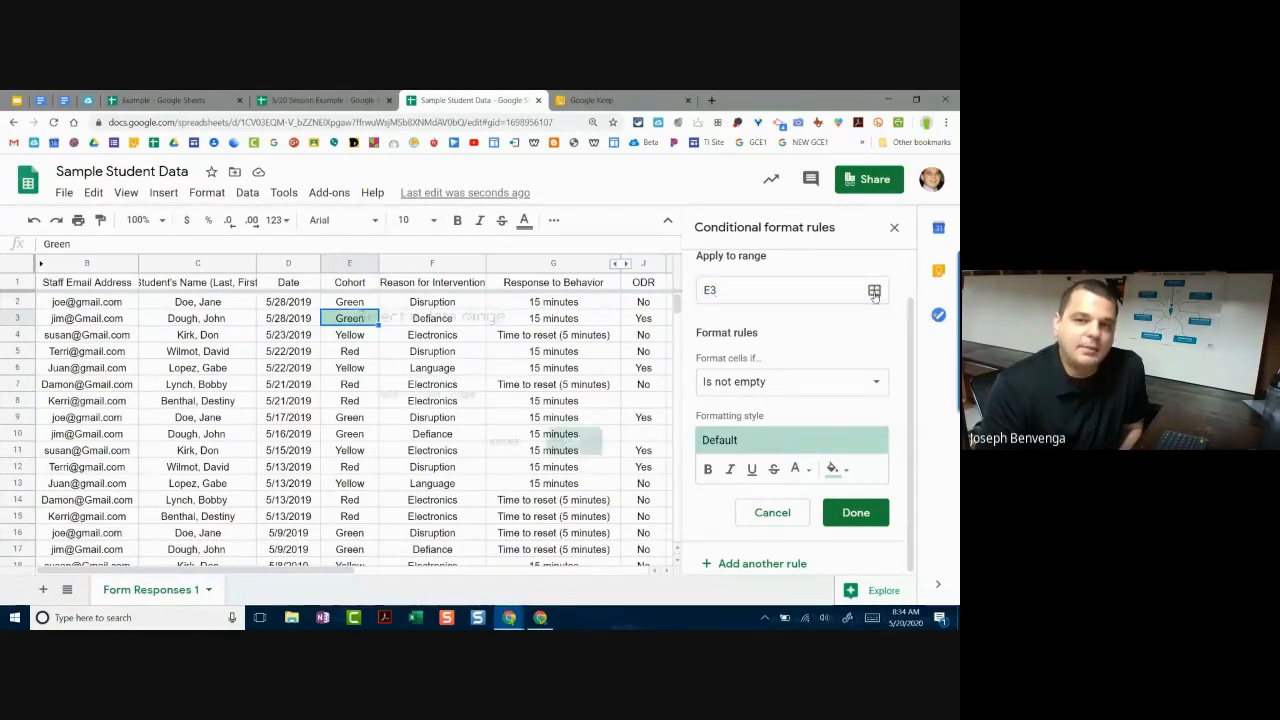
pyautogui.click(437, 265)
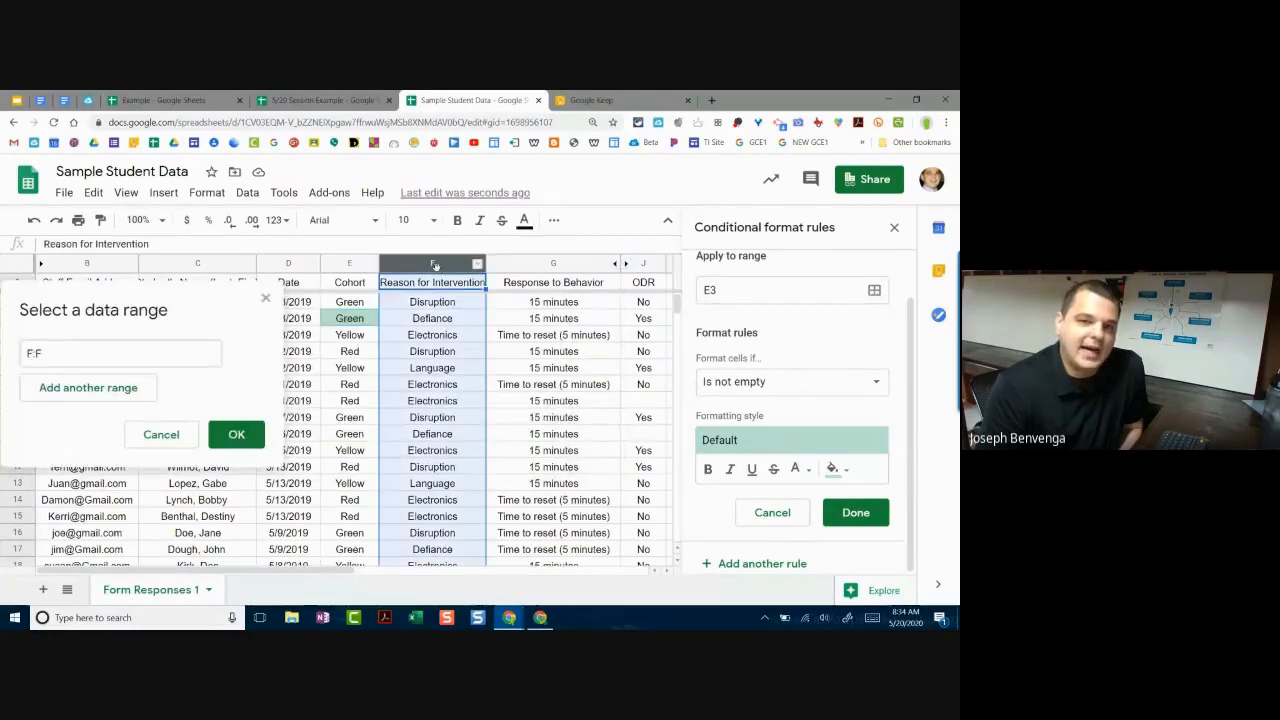
pyautogui.click(244, 437)
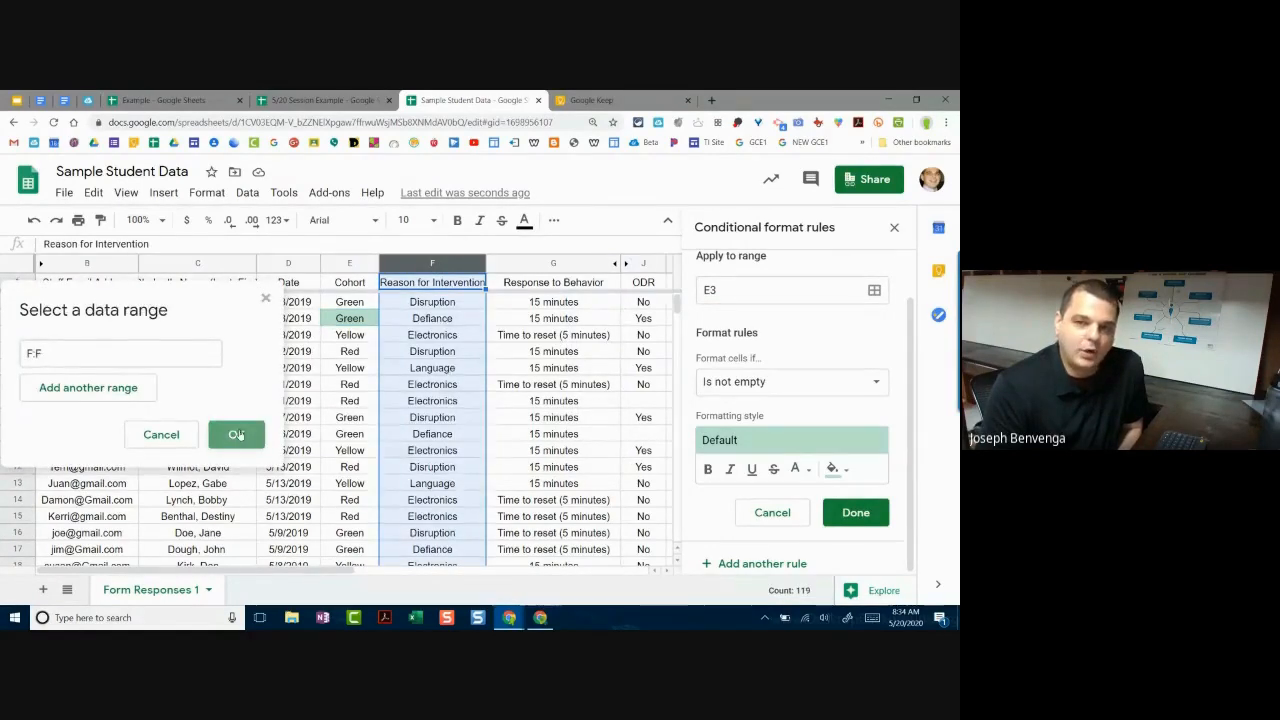
# Step: Make the rule highlight cells whose text is exactly 'Electronics' and save it
pyautogui.click(776, 386)
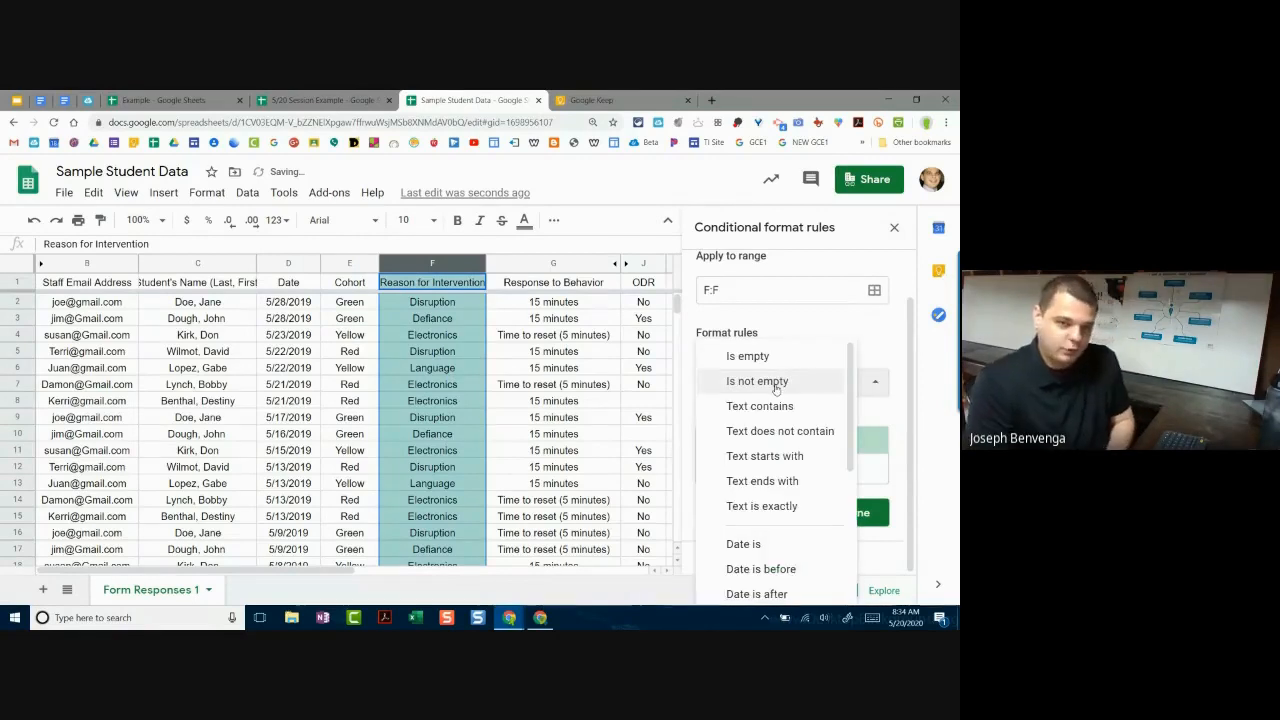
pyautogui.scroll(-3, 776, 400)
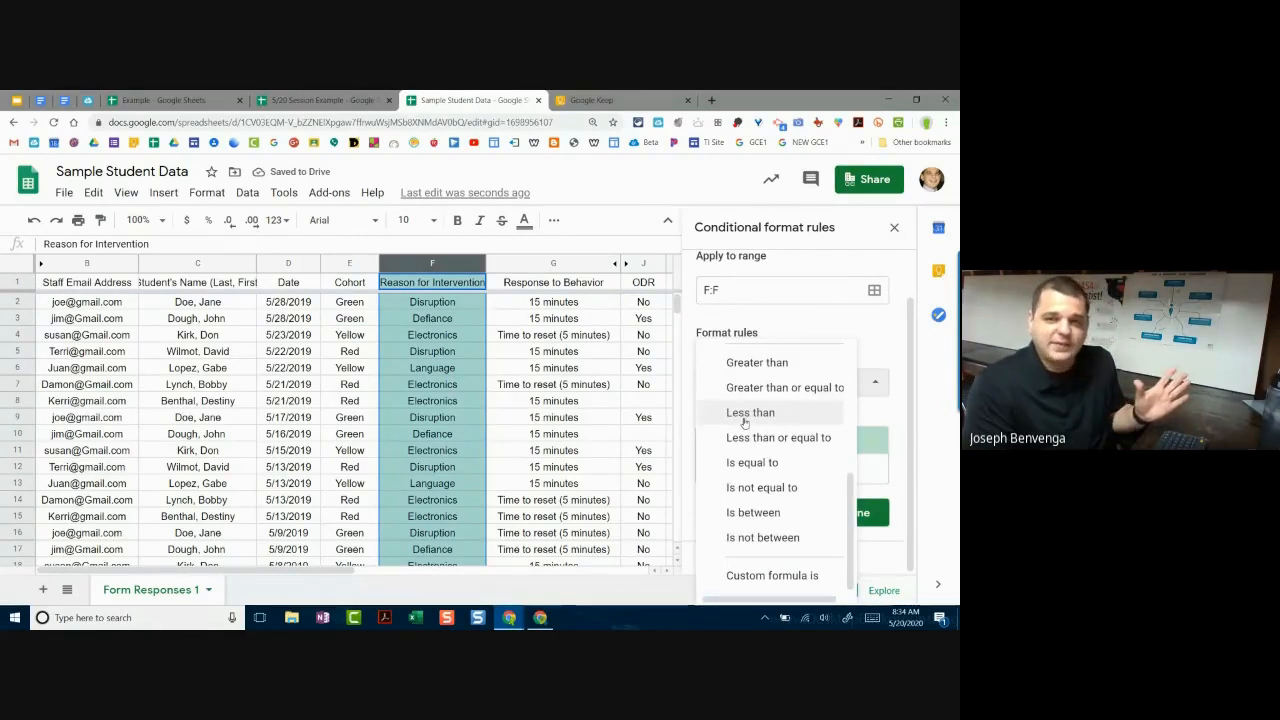
pyautogui.scroll(3, 777, 420)
pyautogui.scroll(-1, 777, 445)
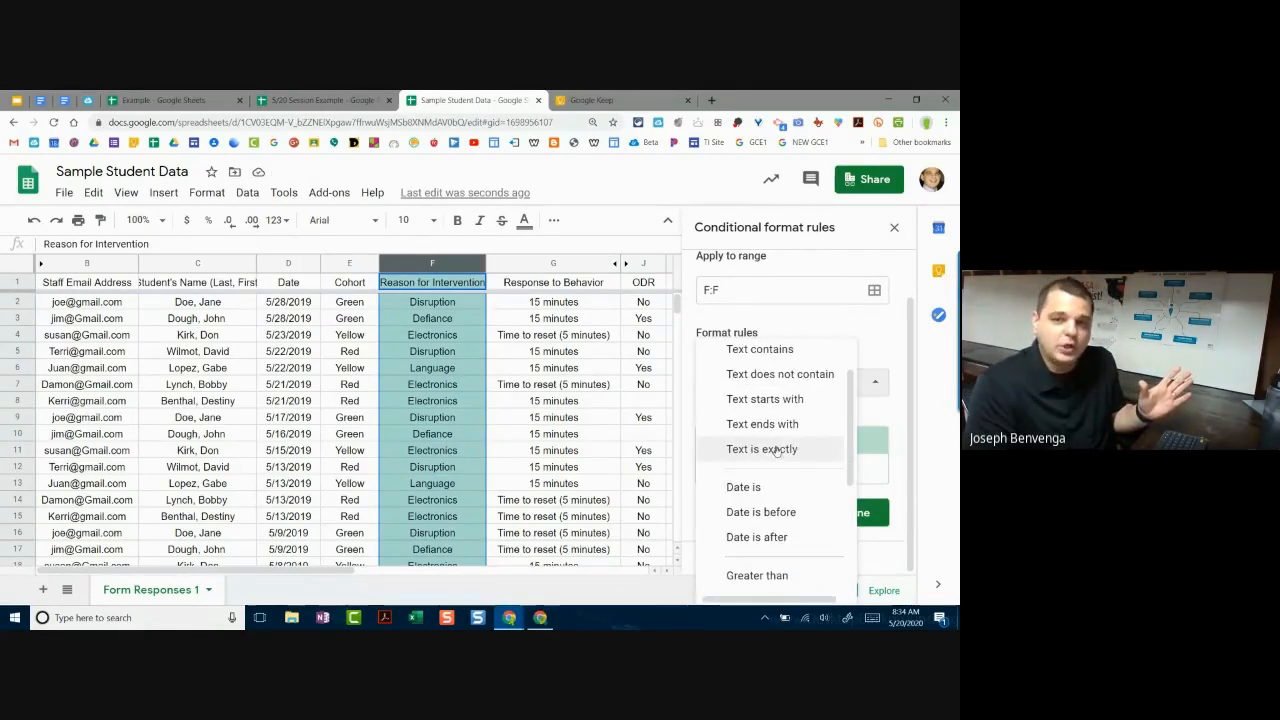
pyautogui.click(780, 450)
pyautogui.click(779, 420)
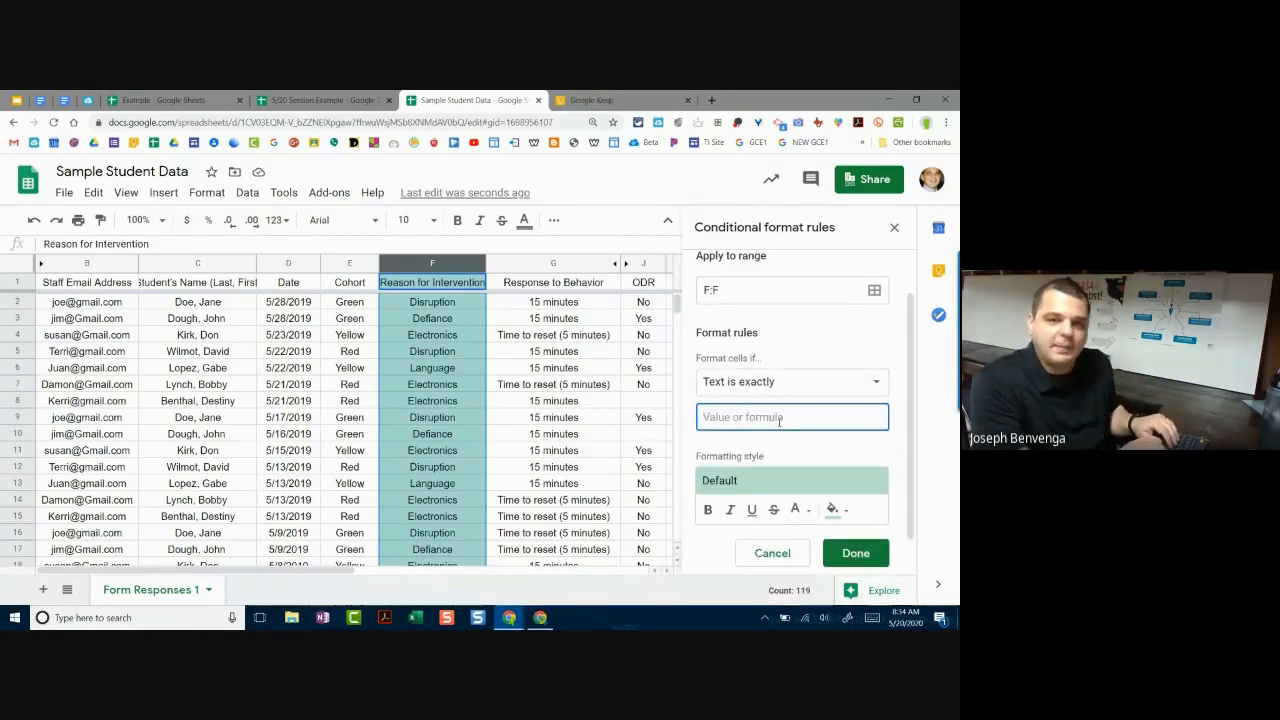
pyautogui.write('Electronics')
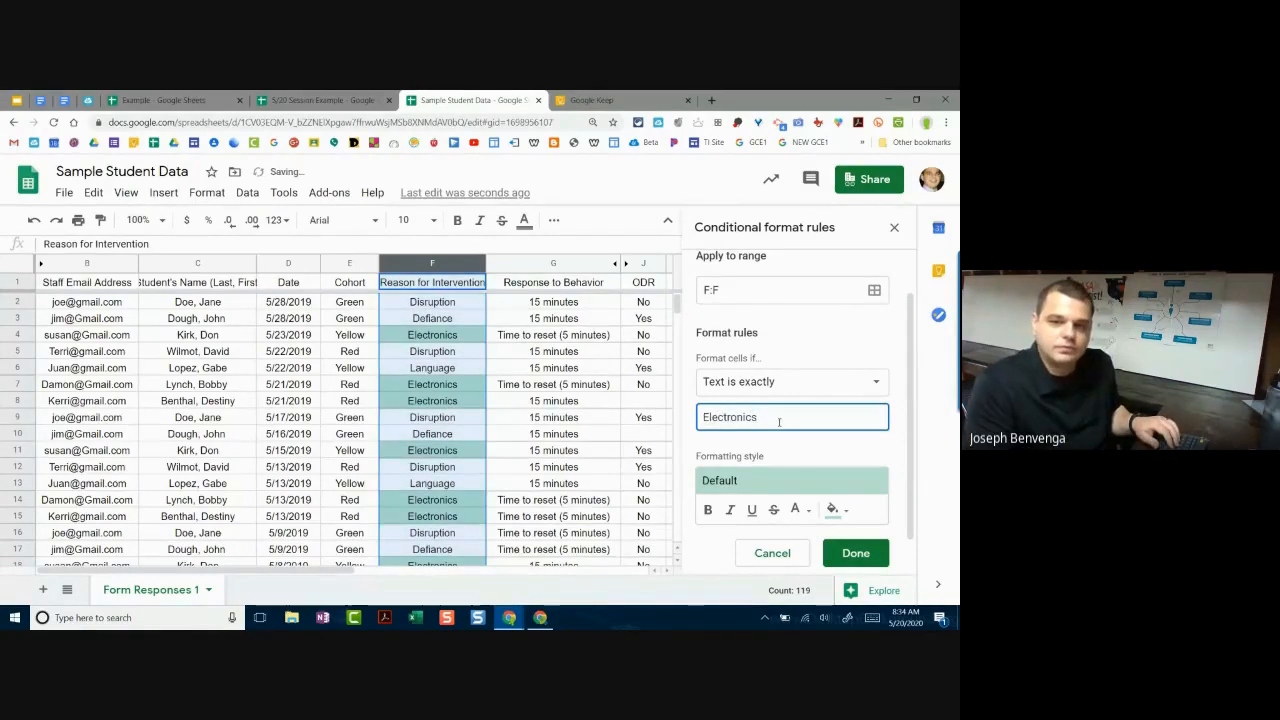
pyautogui.scroll(-1, 779, 421)
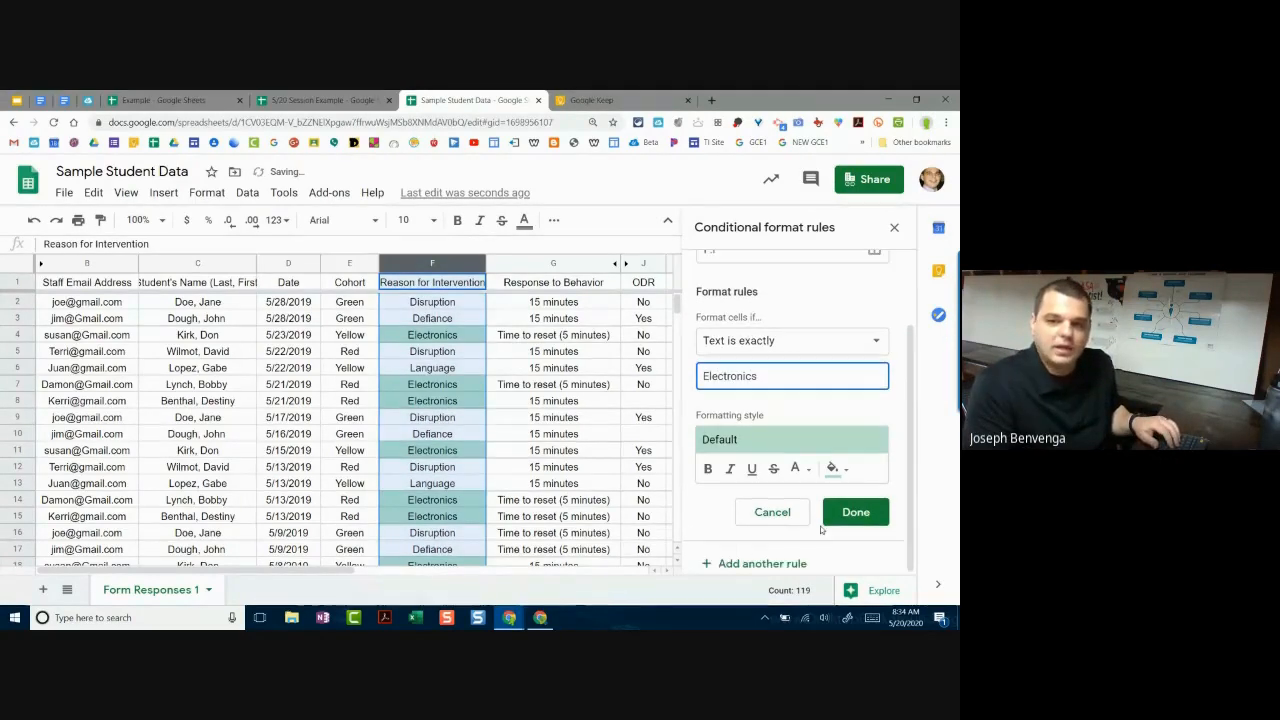
pyautogui.click(855, 511)
# Step: Delete the Electronics rule, close the rules panel, and select cell F2
pyautogui.scroll(-2, 600, 462)
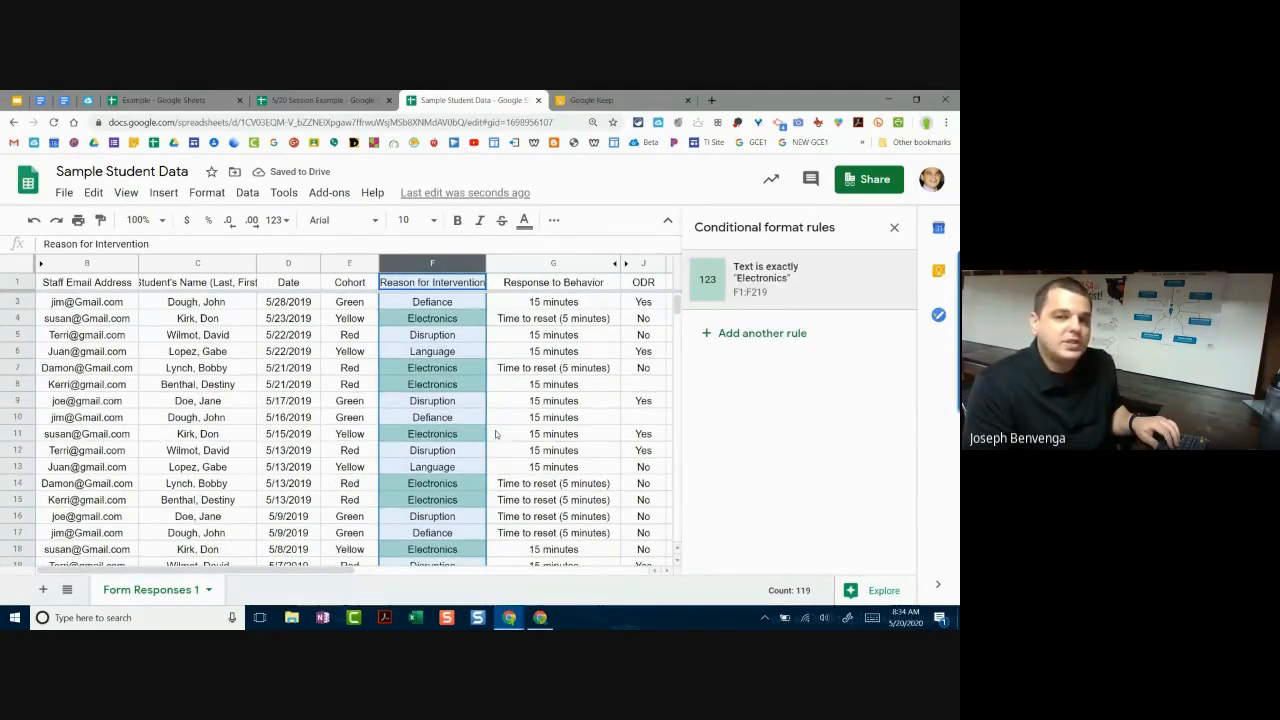
pyautogui.scroll(-2, 493, 440)
pyautogui.scroll(-6, 493, 440)
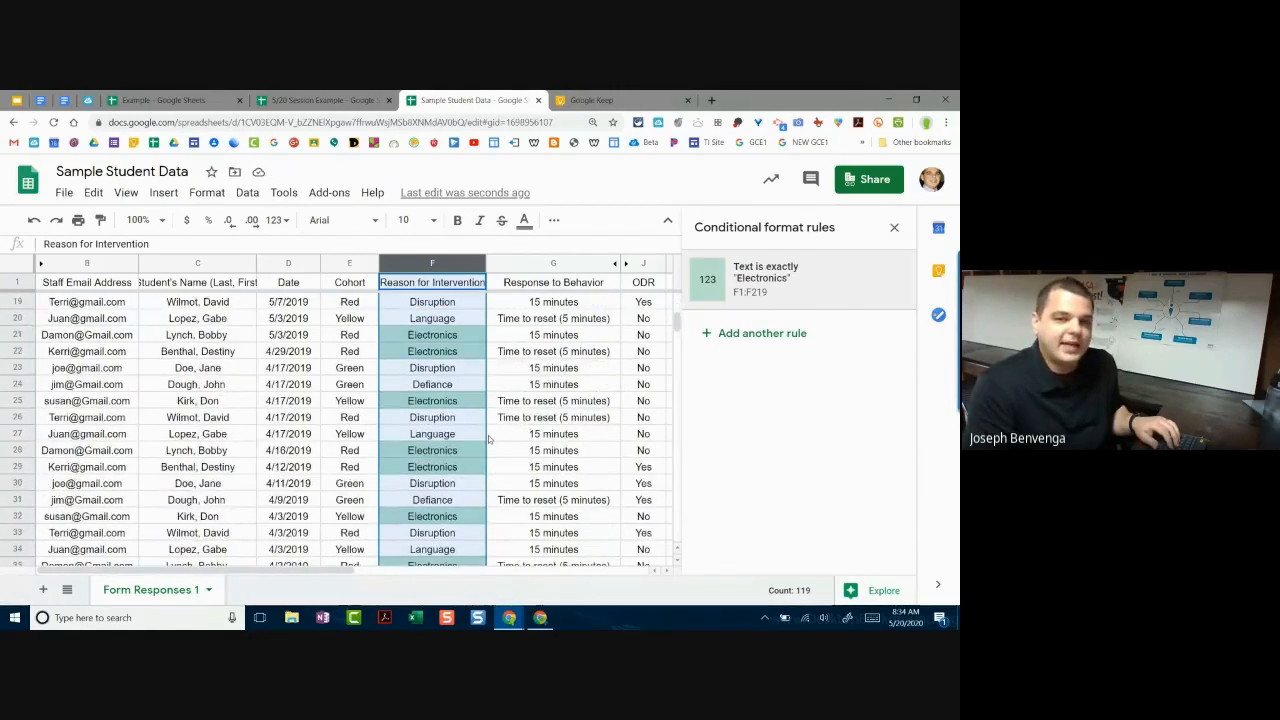
pyautogui.scroll(10, 485, 435)
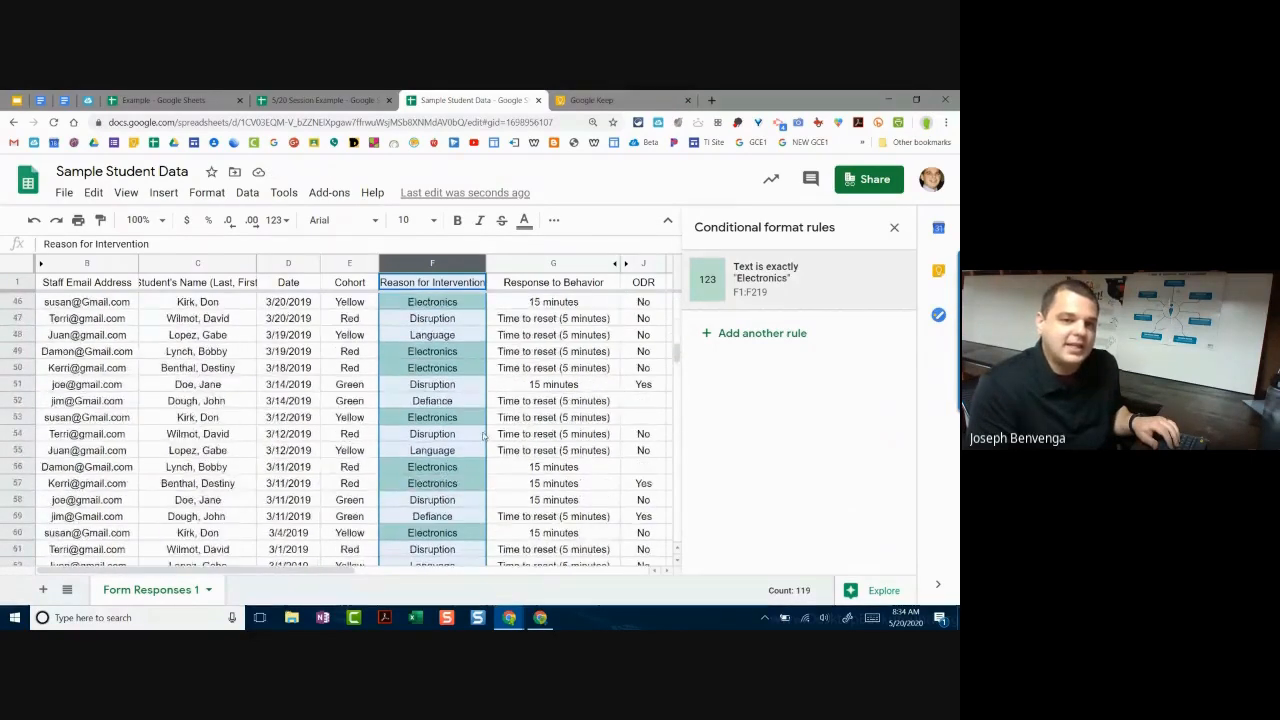
pyautogui.scroll(-4, 485, 435)
pyautogui.scroll(5, 486, 435)
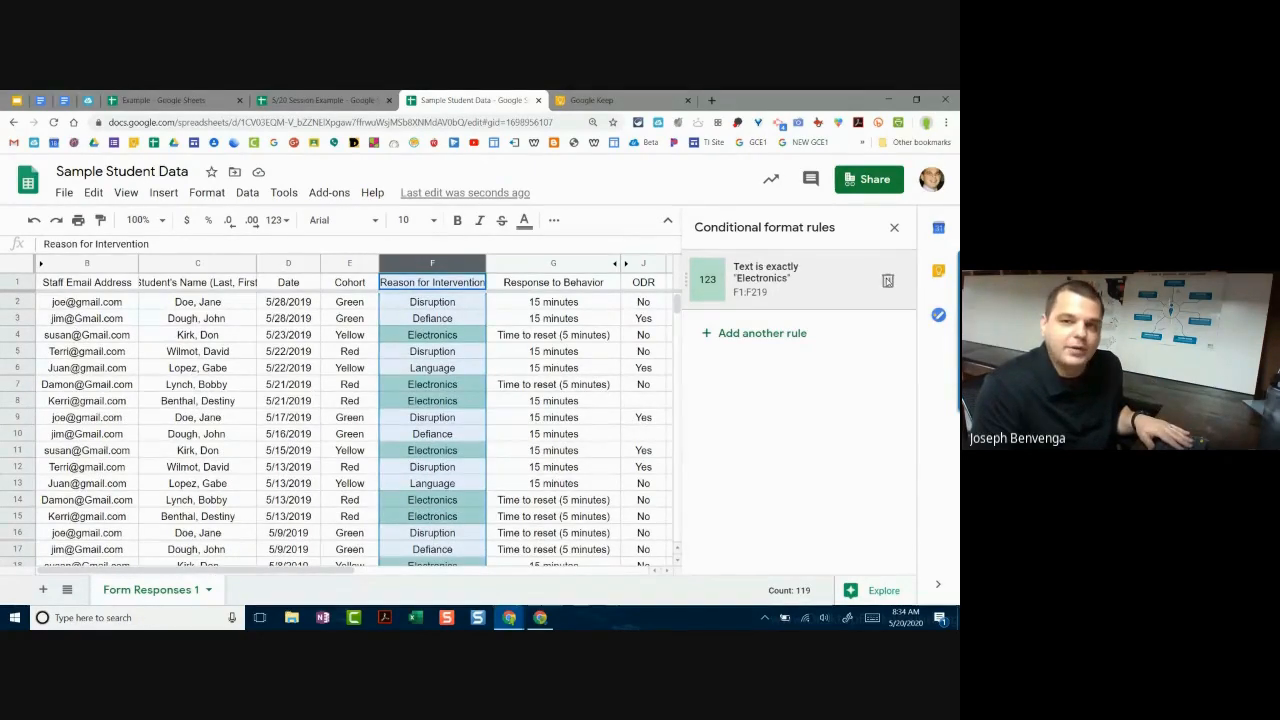
pyautogui.click(887, 281)
pyautogui.click(894, 227)
pyautogui.click(523, 355)
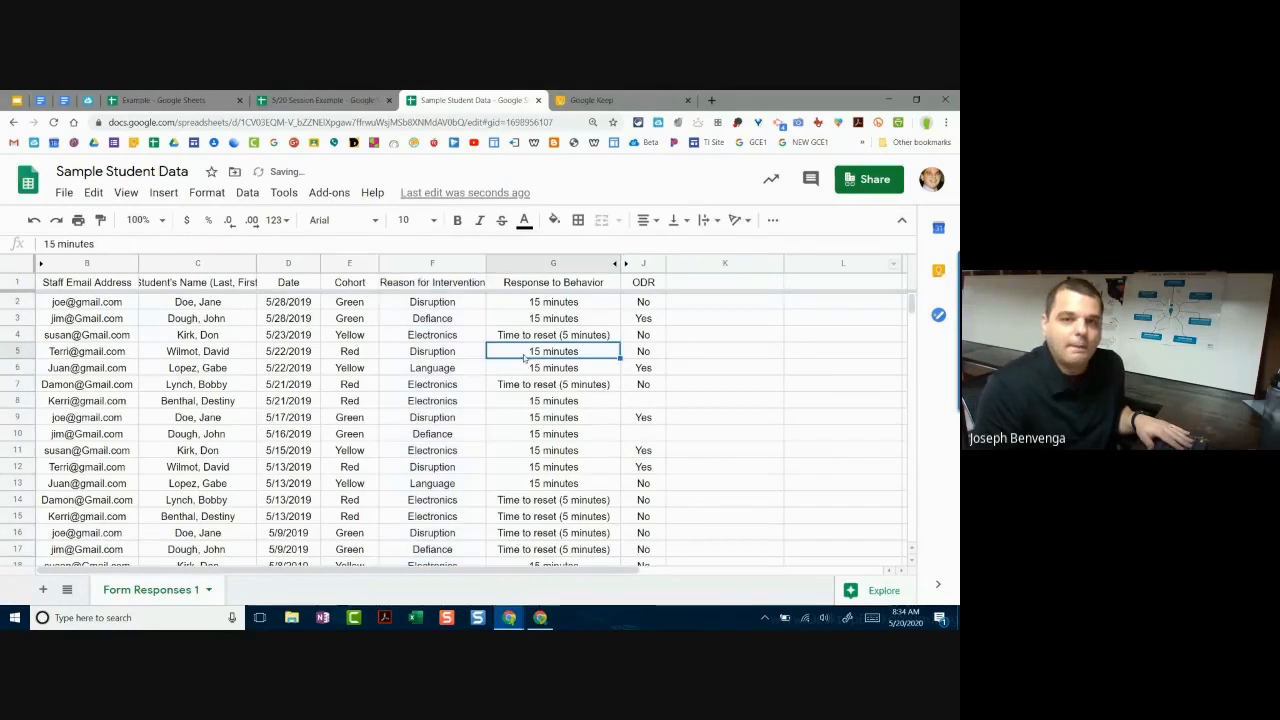
pyautogui.click(444, 317)
pyautogui.click(430, 302)
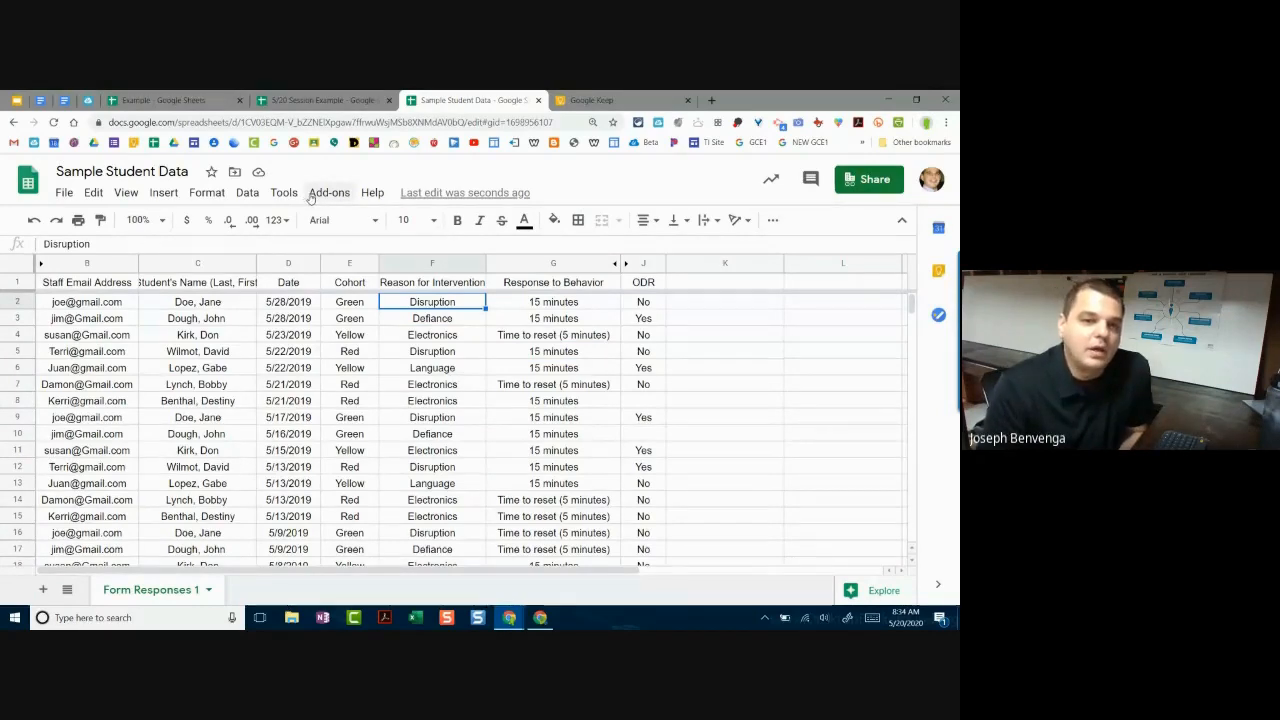
# Step: Insert a chart from the sheet data and keep the suggested pie chart type
pyautogui.click(163, 193)
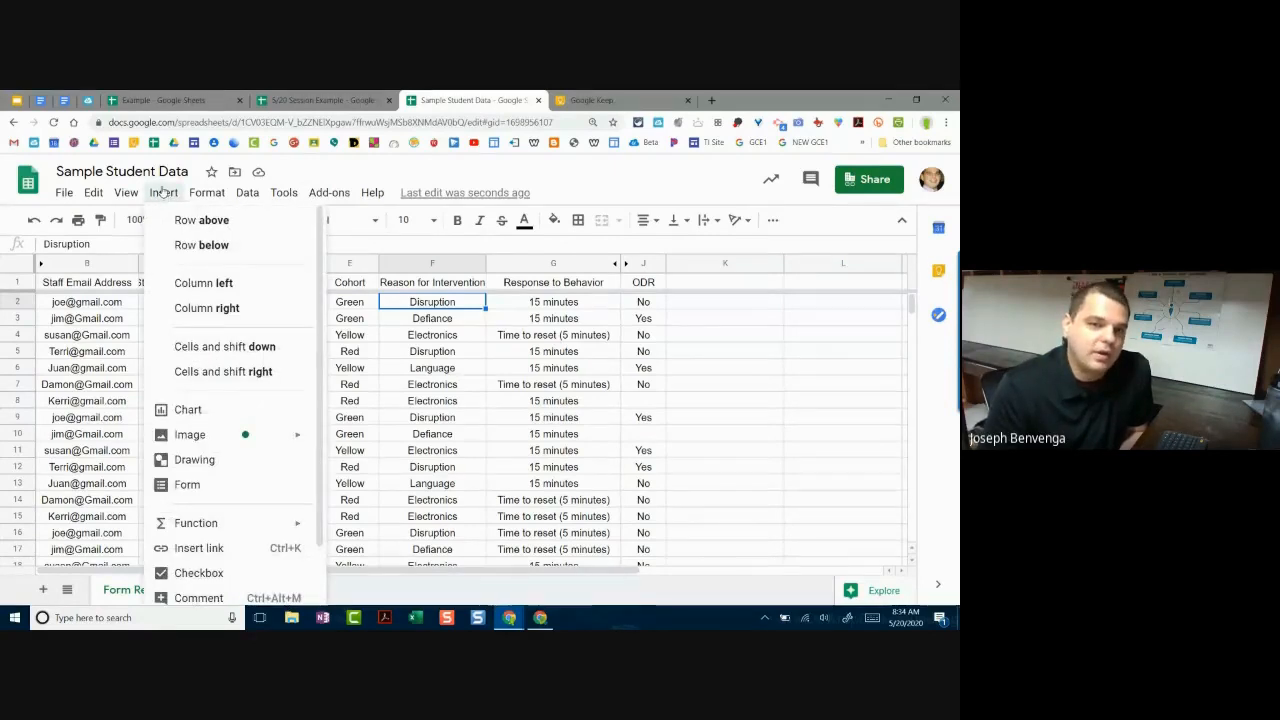
pyautogui.scroll(-3, 240, 346)
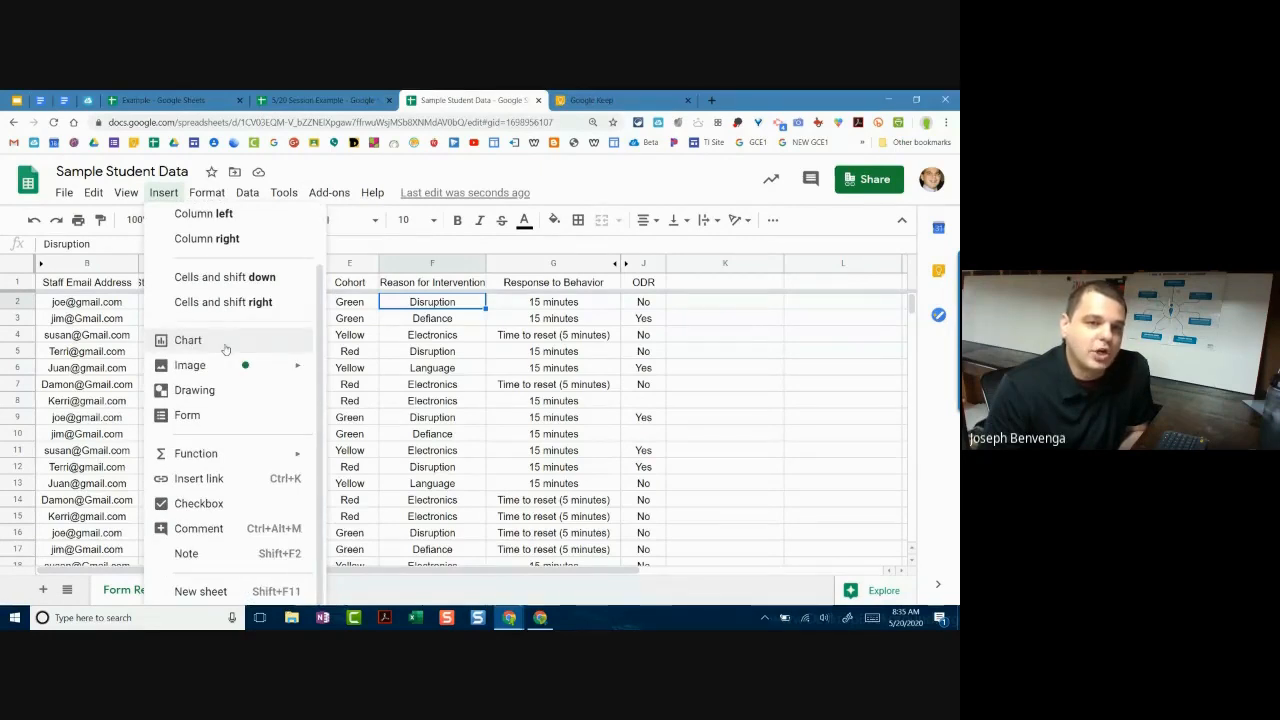
pyautogui.click(226, 348)
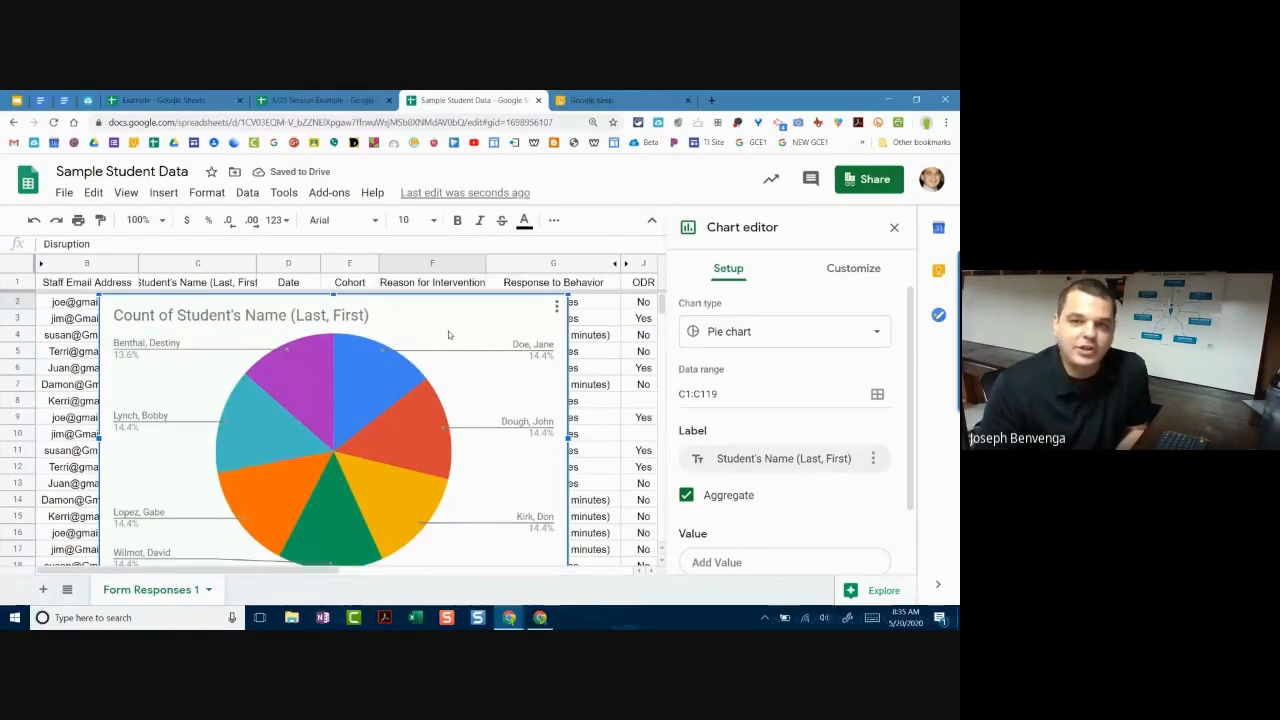
pyautogui.click(800, 340)
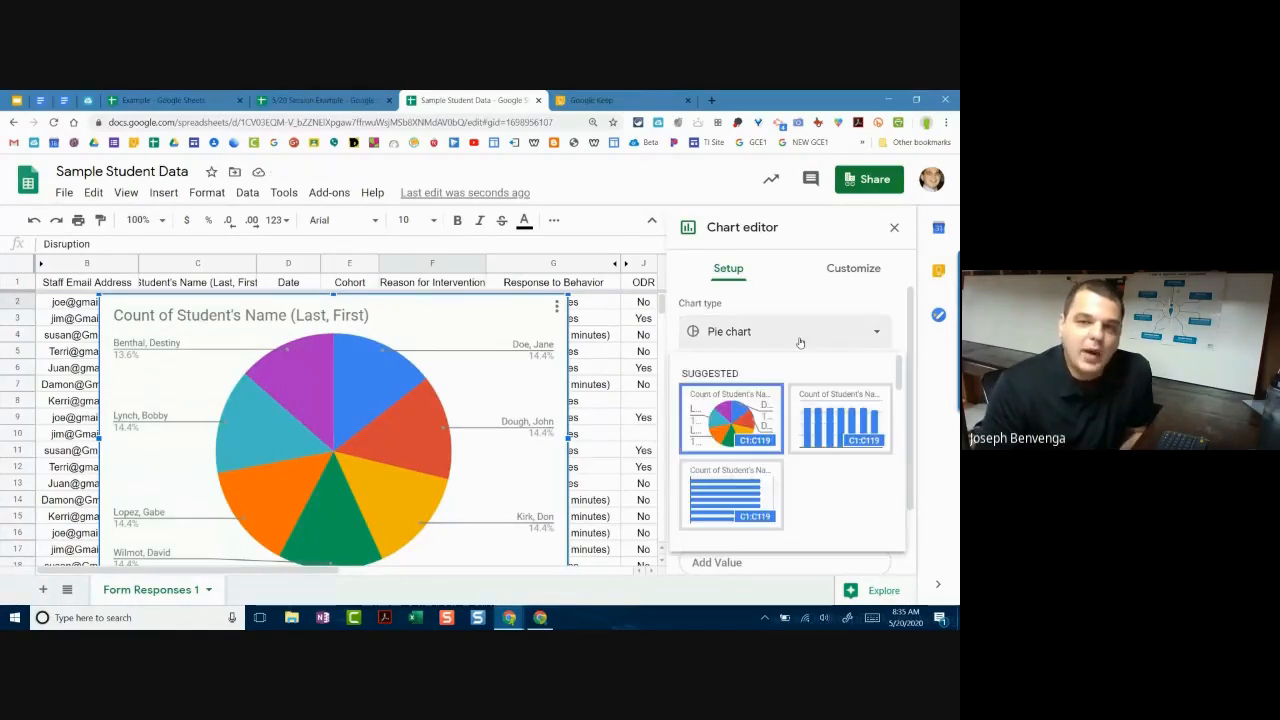
pyautogui.scroll(-2, 822, 358)
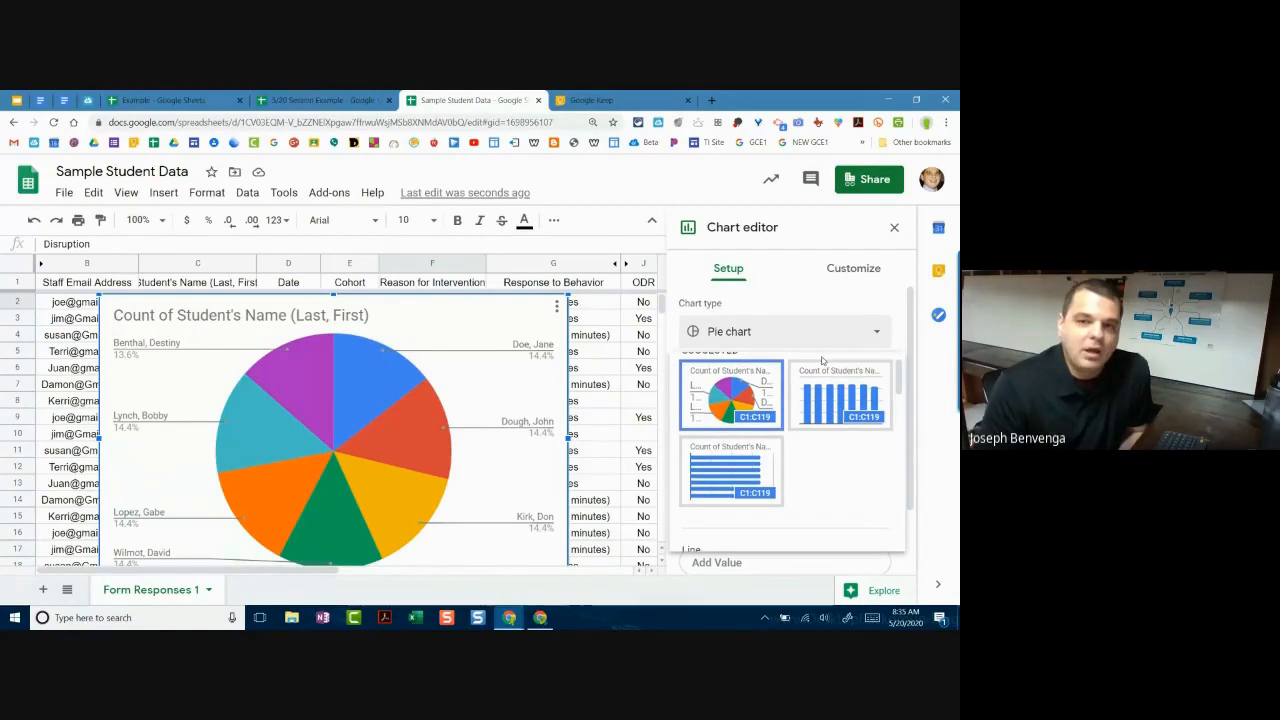
pyautogui.scroll(1, 748, 398)
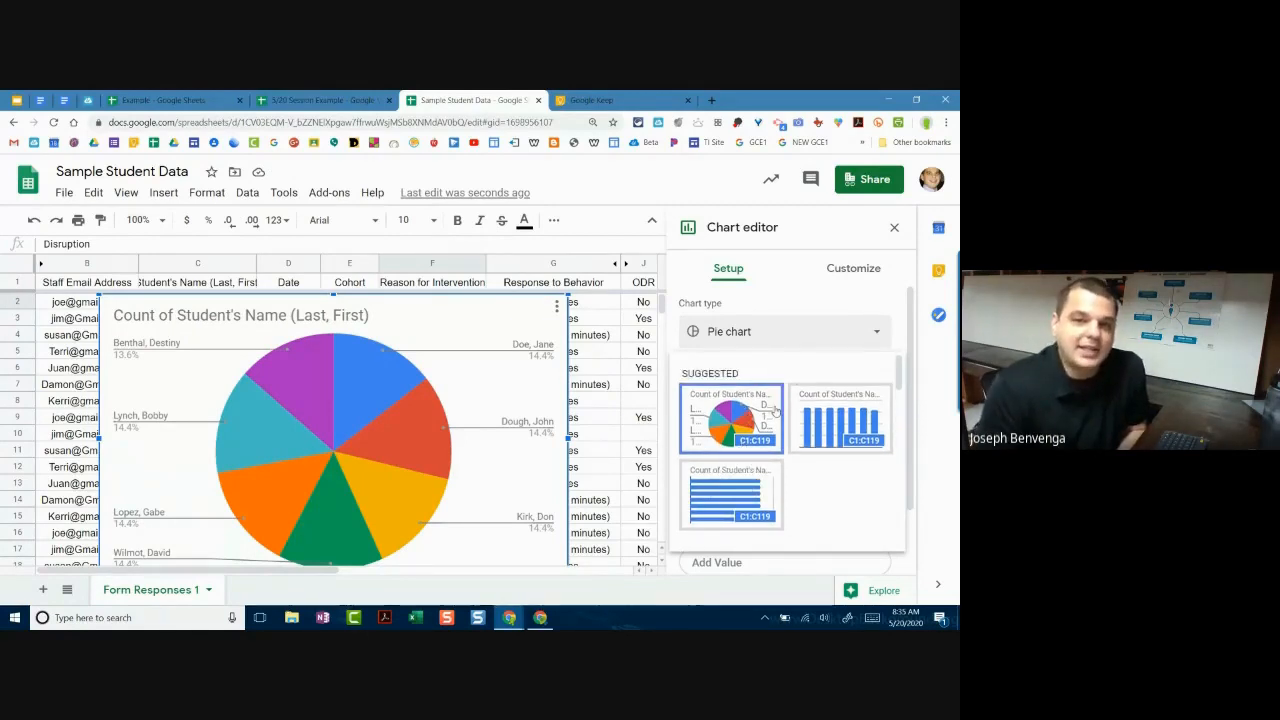
pyautogui.scroll(-1, 782, 416)
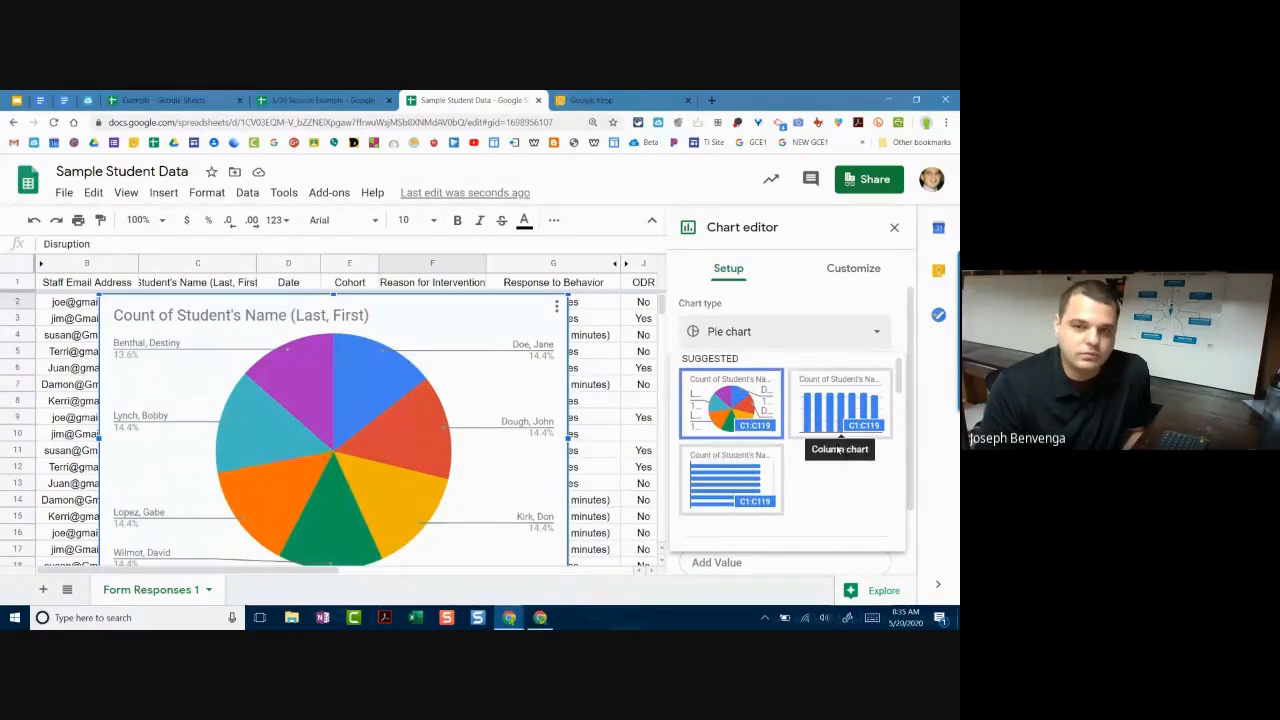
pyautogui.scroll(-3, 820, 440)
pyautogui.scroll(3, 750, 423)
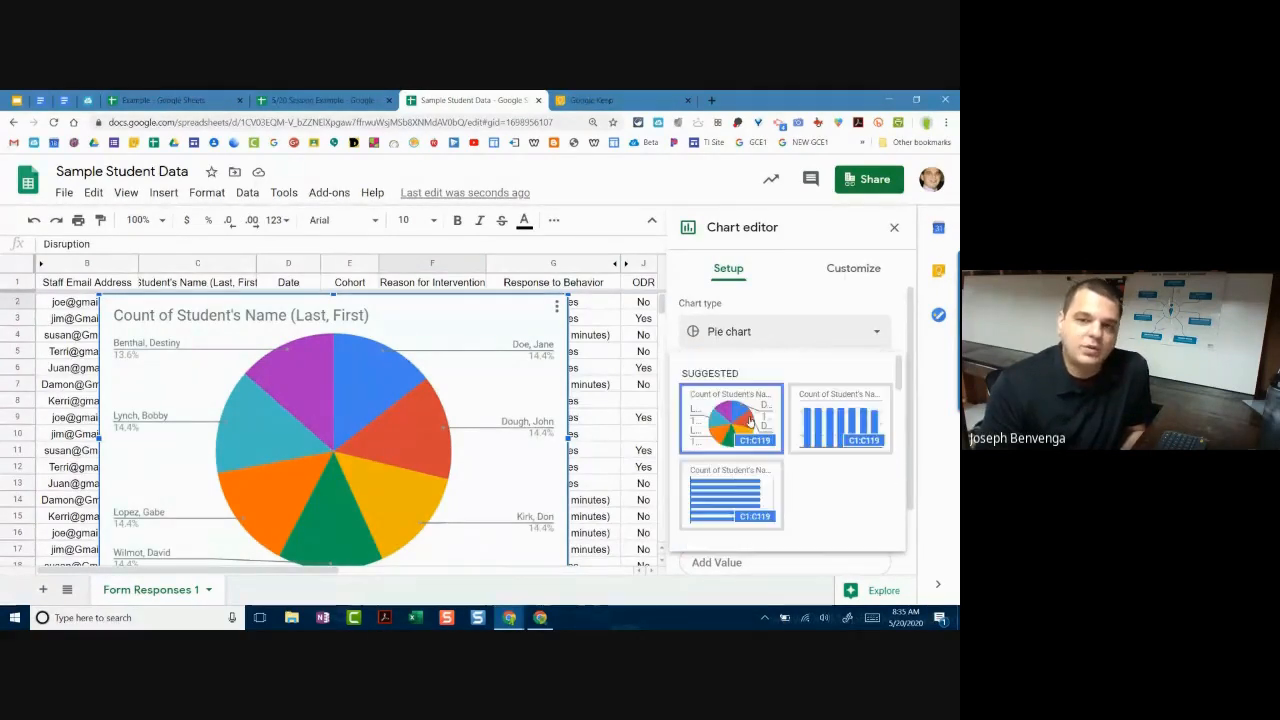
pyautogui.click(750, 423)
# Step: Set the chart's label column to the student names in C1:C119
pyautogui.scroll(-1, 763, 410)
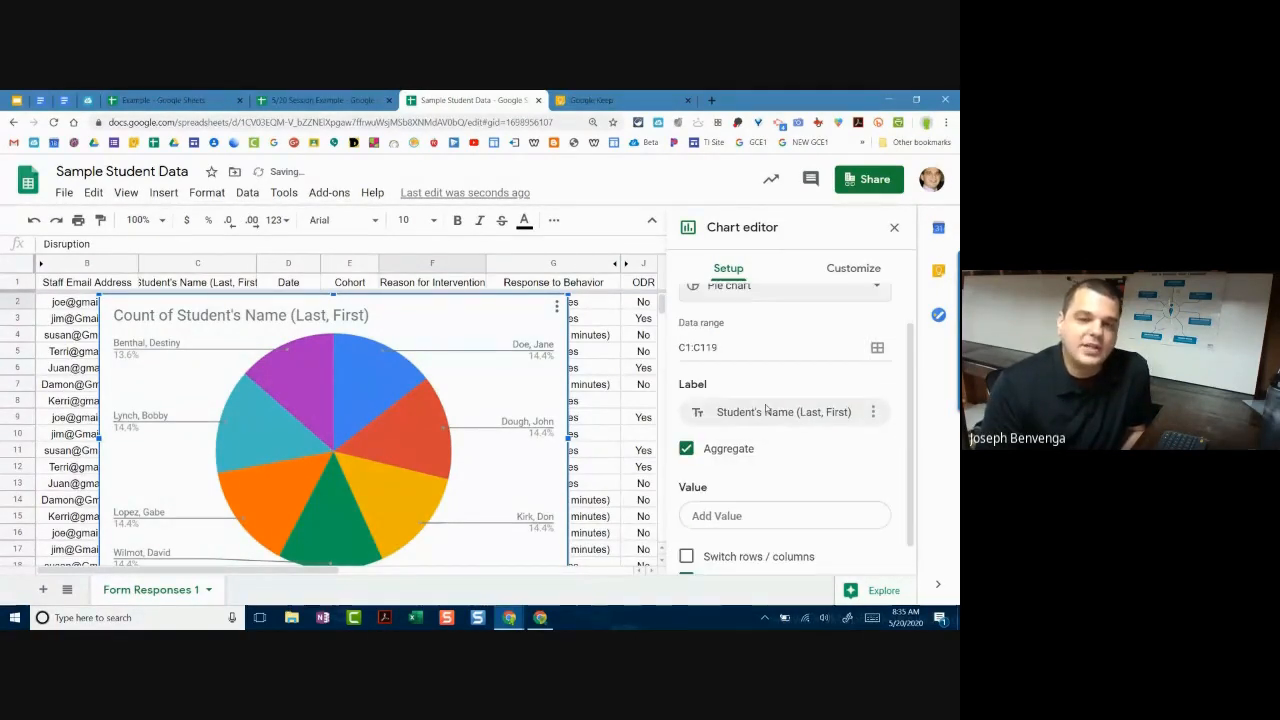
pyautogui.scroll(1, 763, 415)
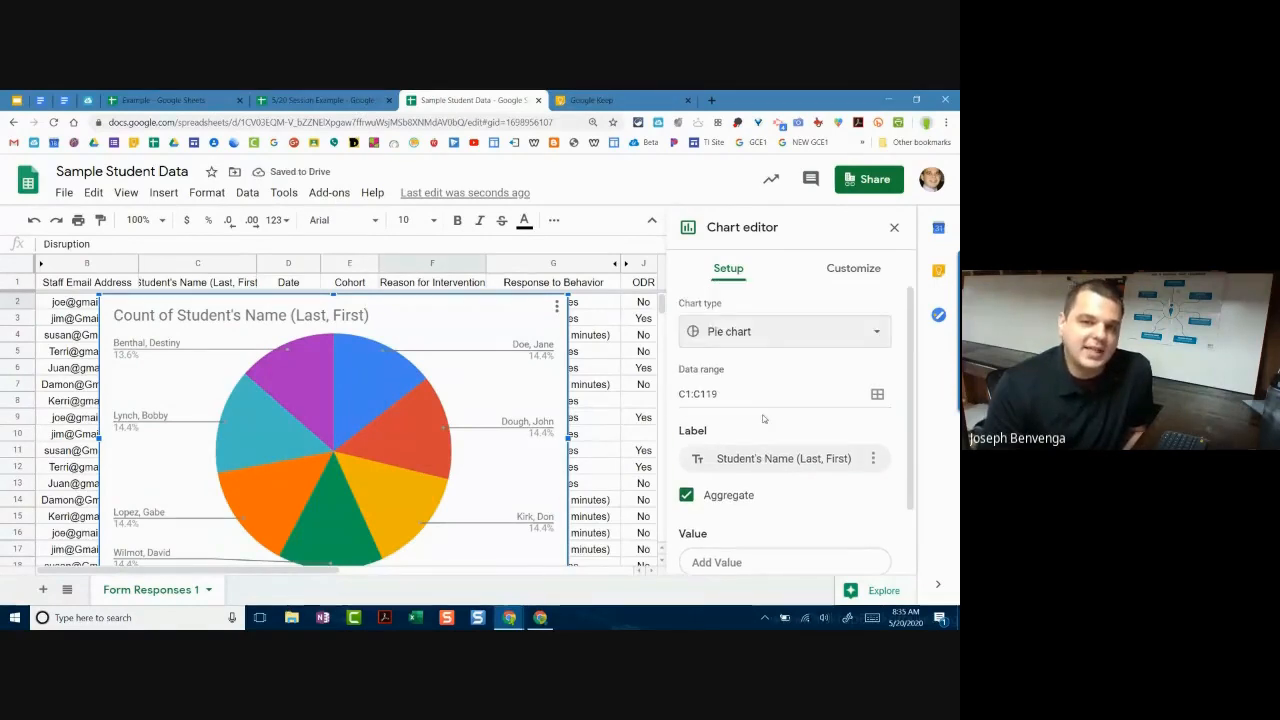
pyautogui.scroll(-1, 755, 412)
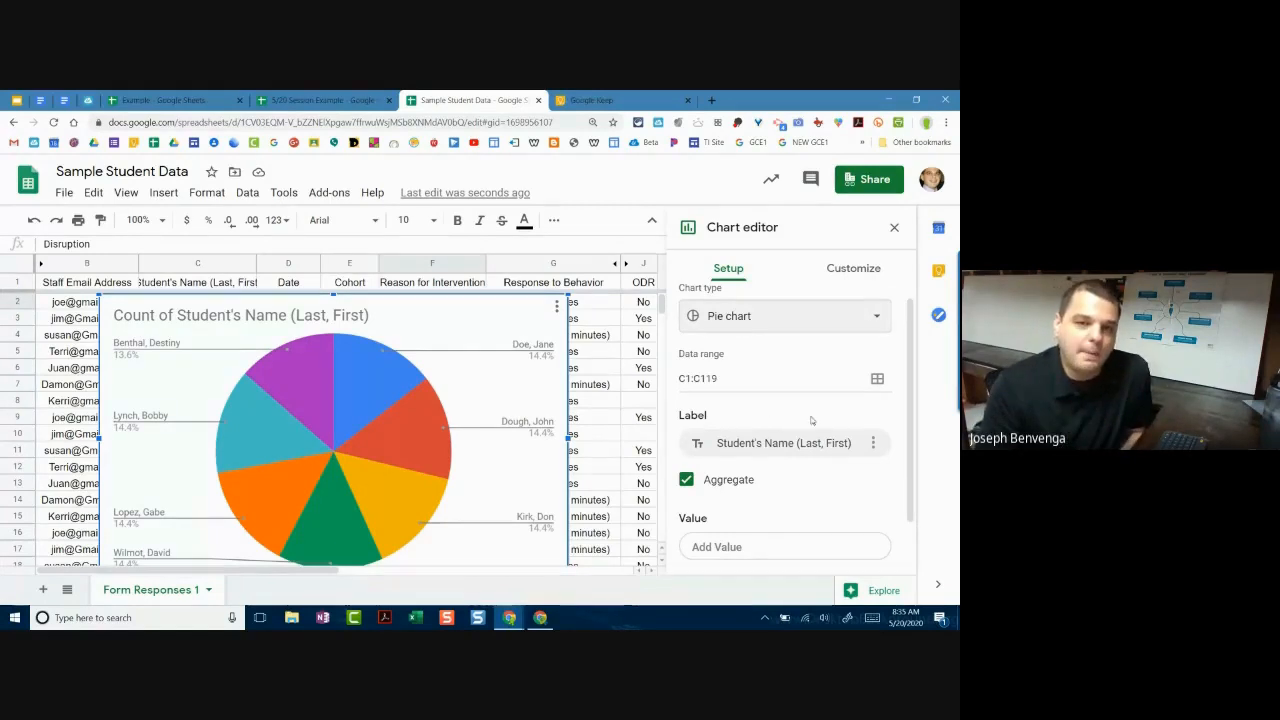
pyautogui.scroll(-1, 812, 440)
pyautogui.scroll(-1, 580, 425)
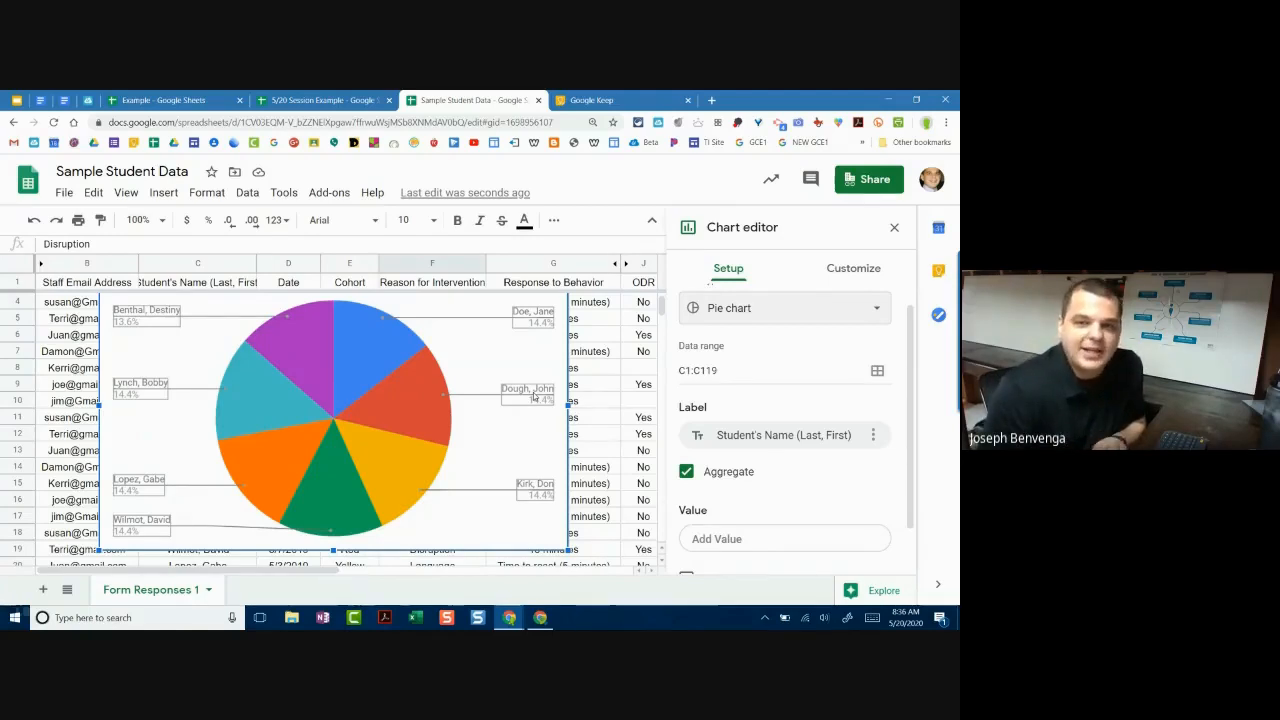
pyautogui.click(783, 435)
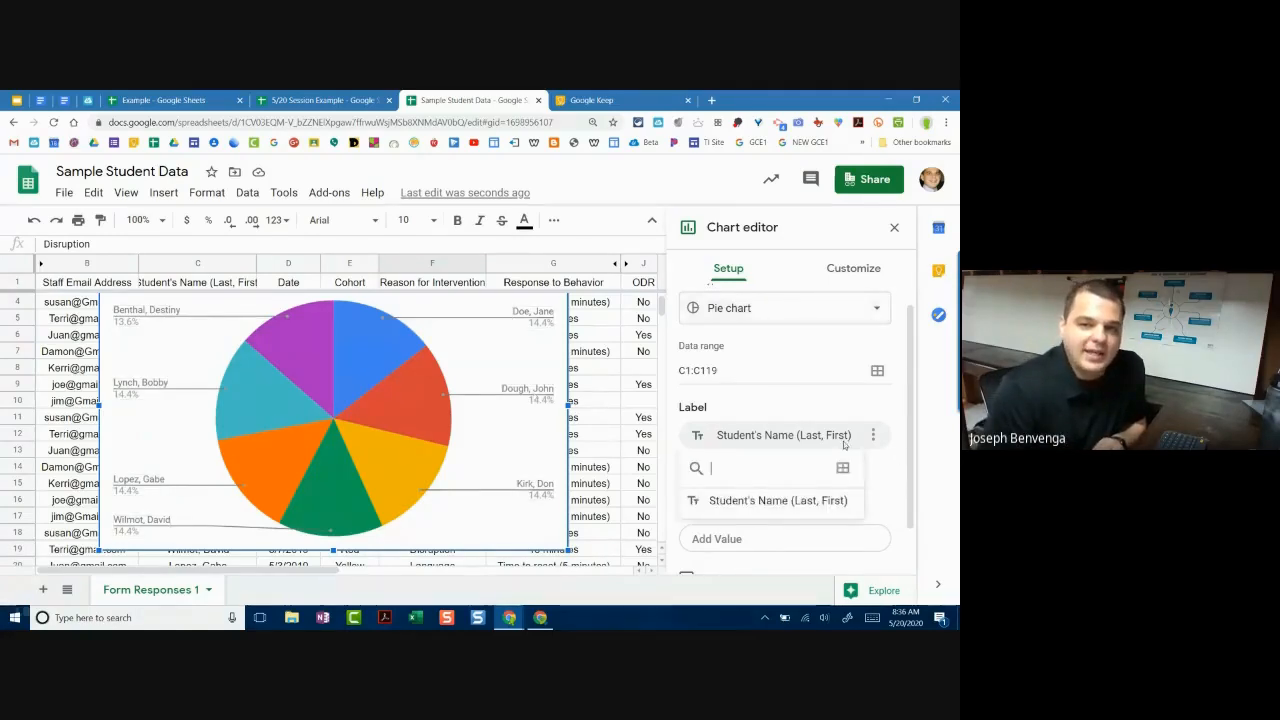
pyautogui.click(778, 500)
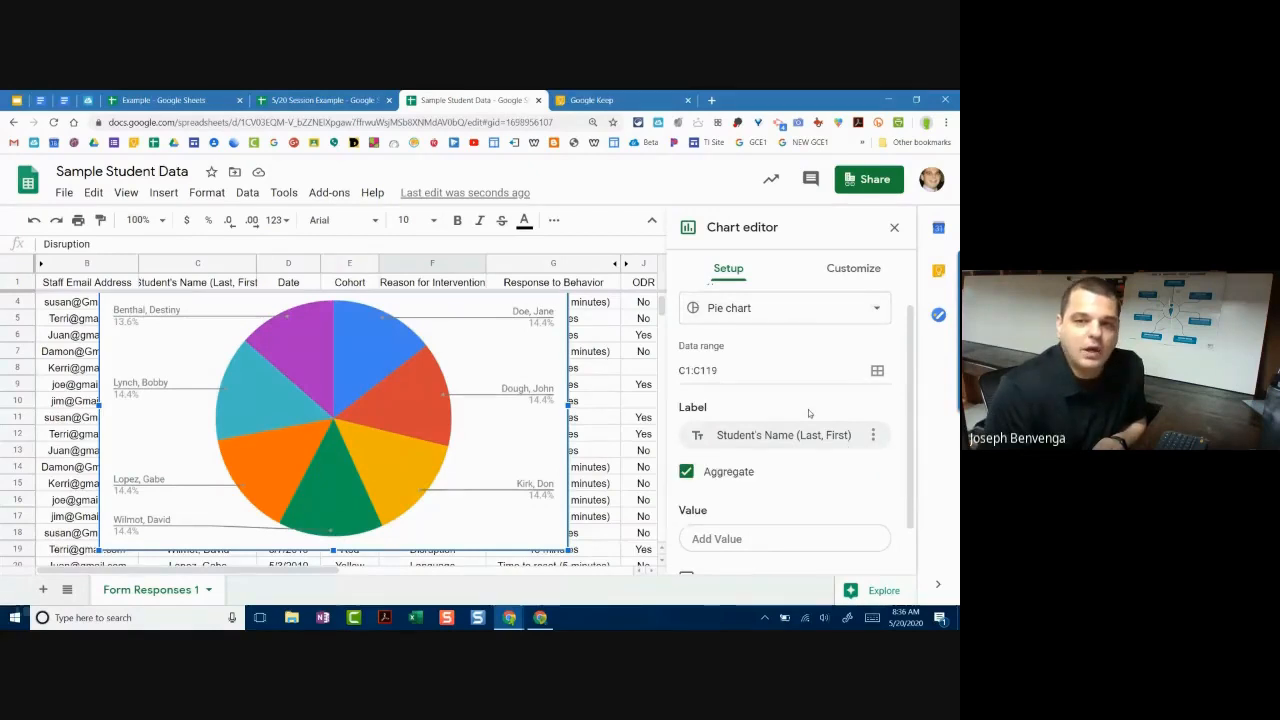
pyautogui.scroll(-1, 766, 410)
pyautogui.scroll(-1, 750, 455)
pyautogui.click(727, 491)
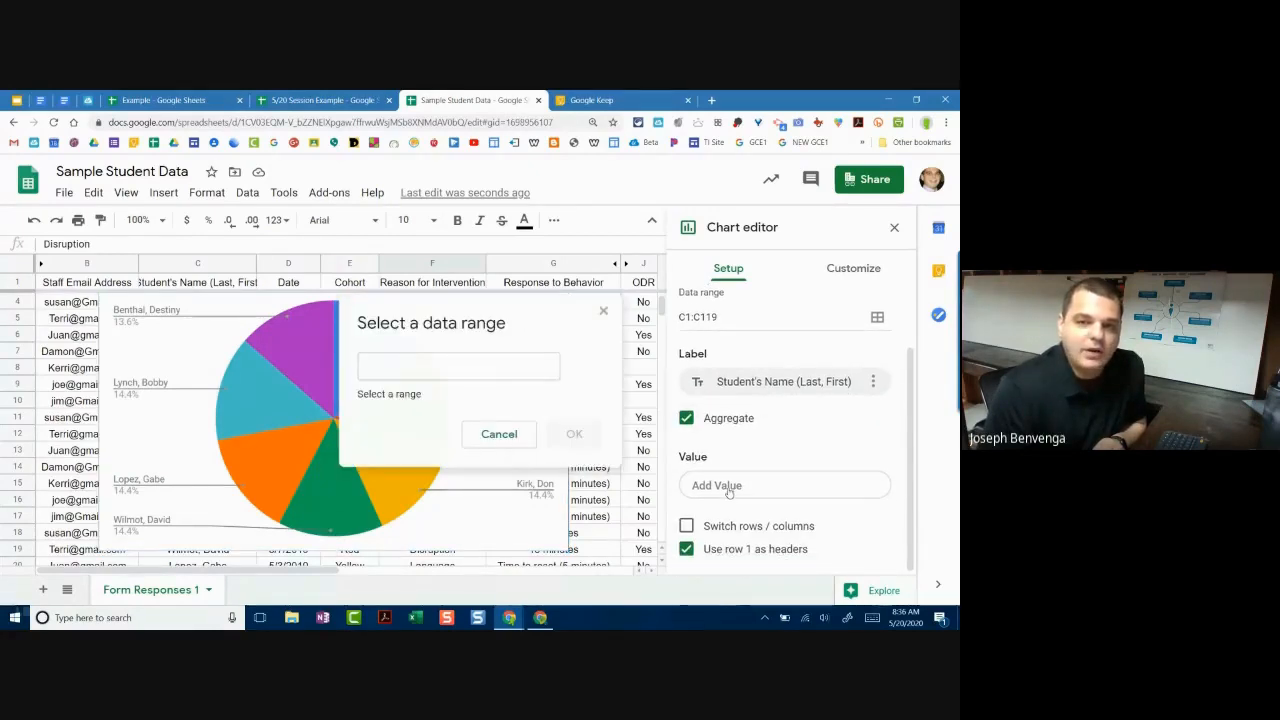
pyautogui.click(499, 434)
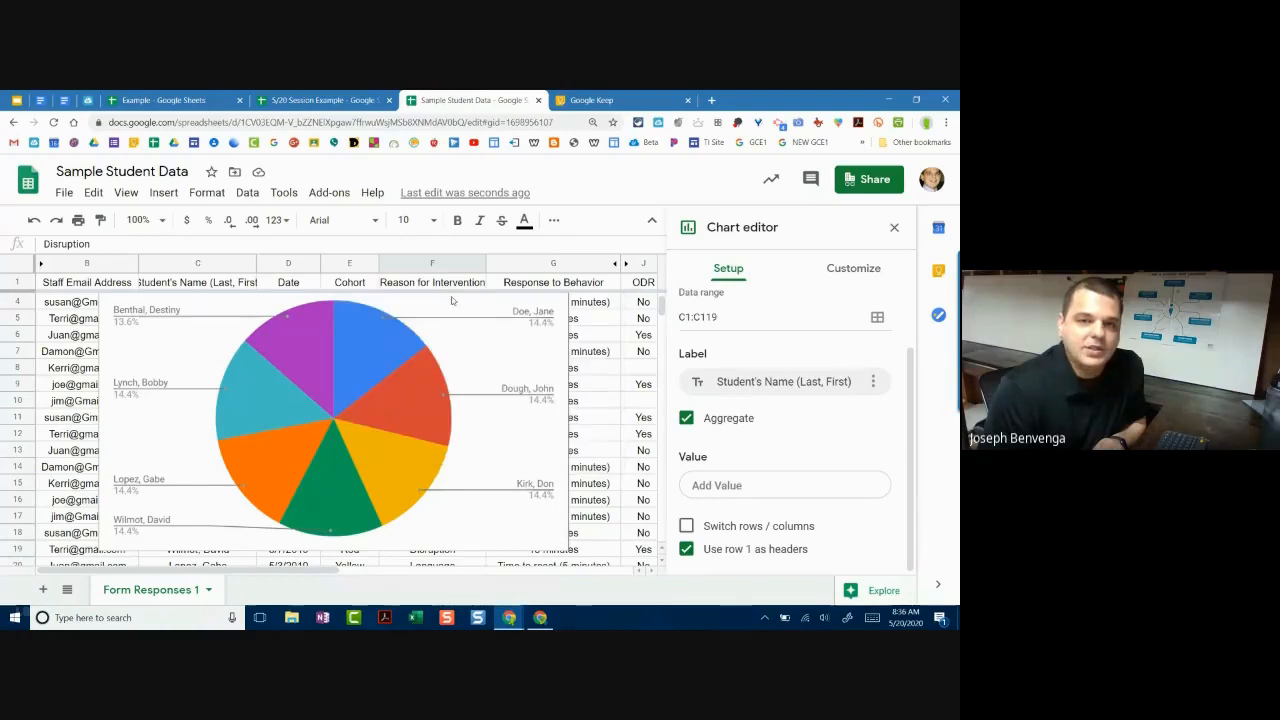
# Step: Toggle 'Use row 1 as headers' off and back on, keeping C1:C119 as labels
pyautogui.click(686, 549)
pyautogui.scroll(2, 767, 390)
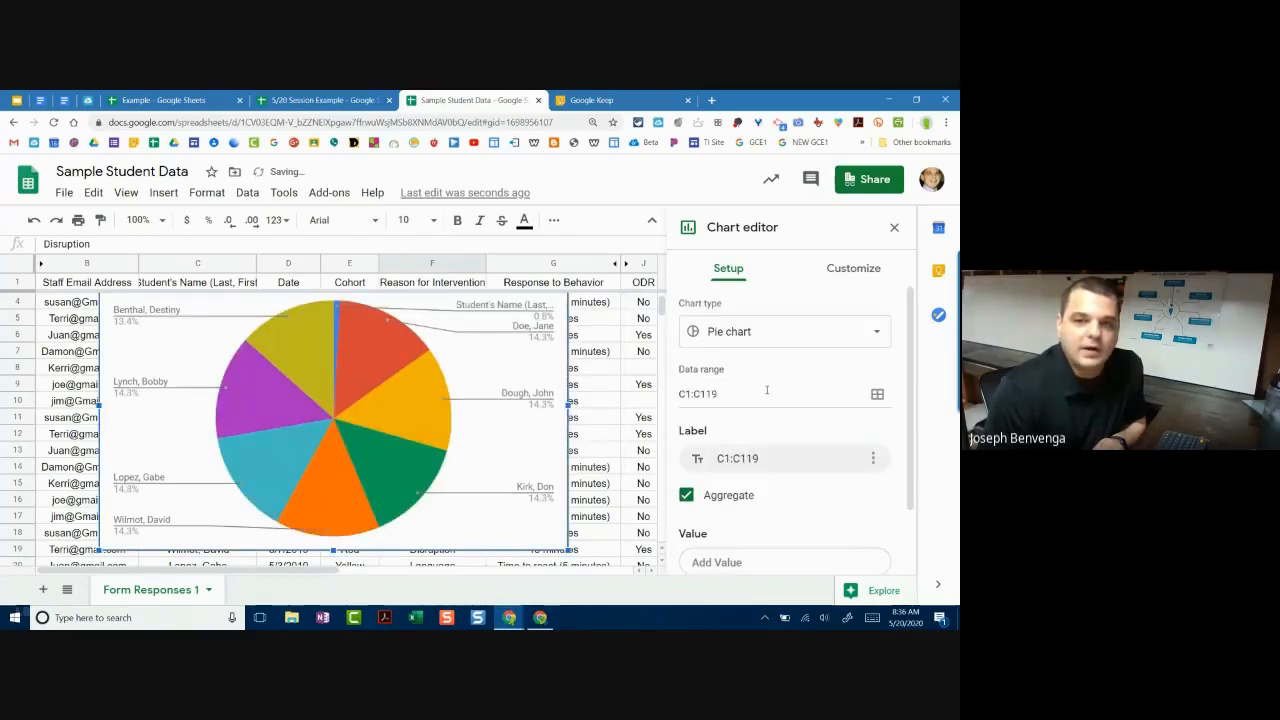
pyautogui.scroll(-2, 720, 495)
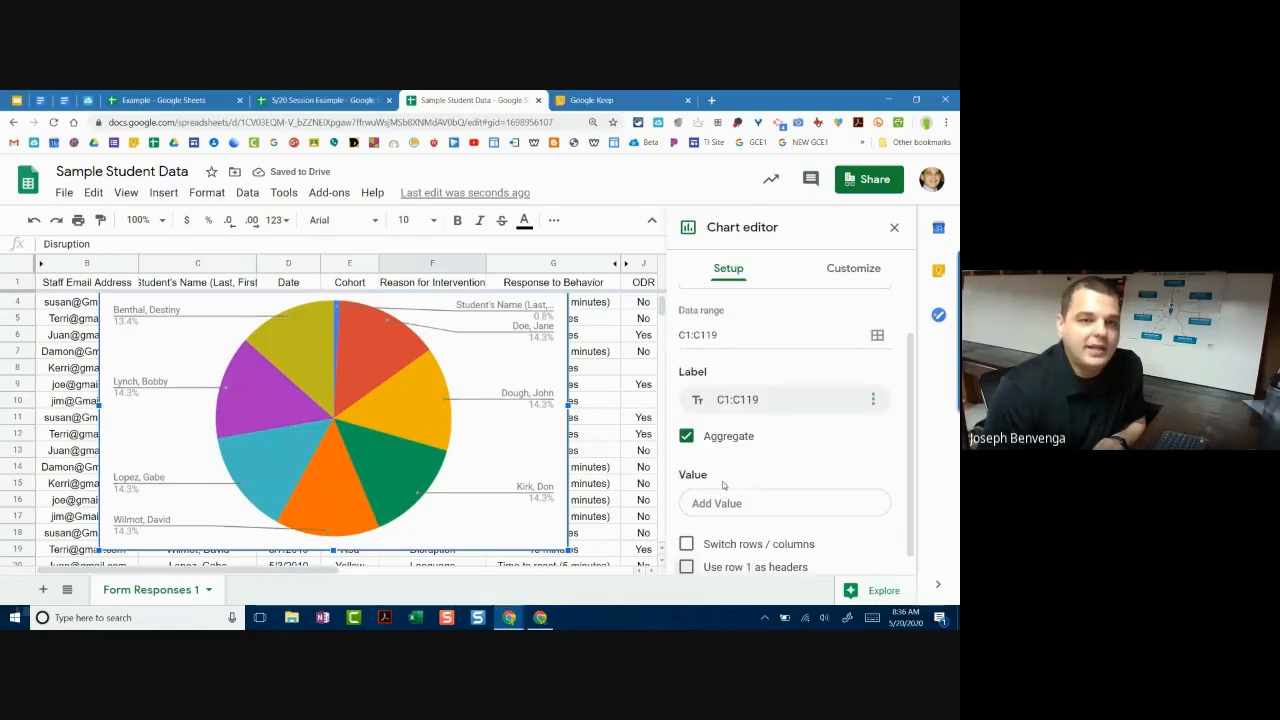
pyautogui.click(740, 400)
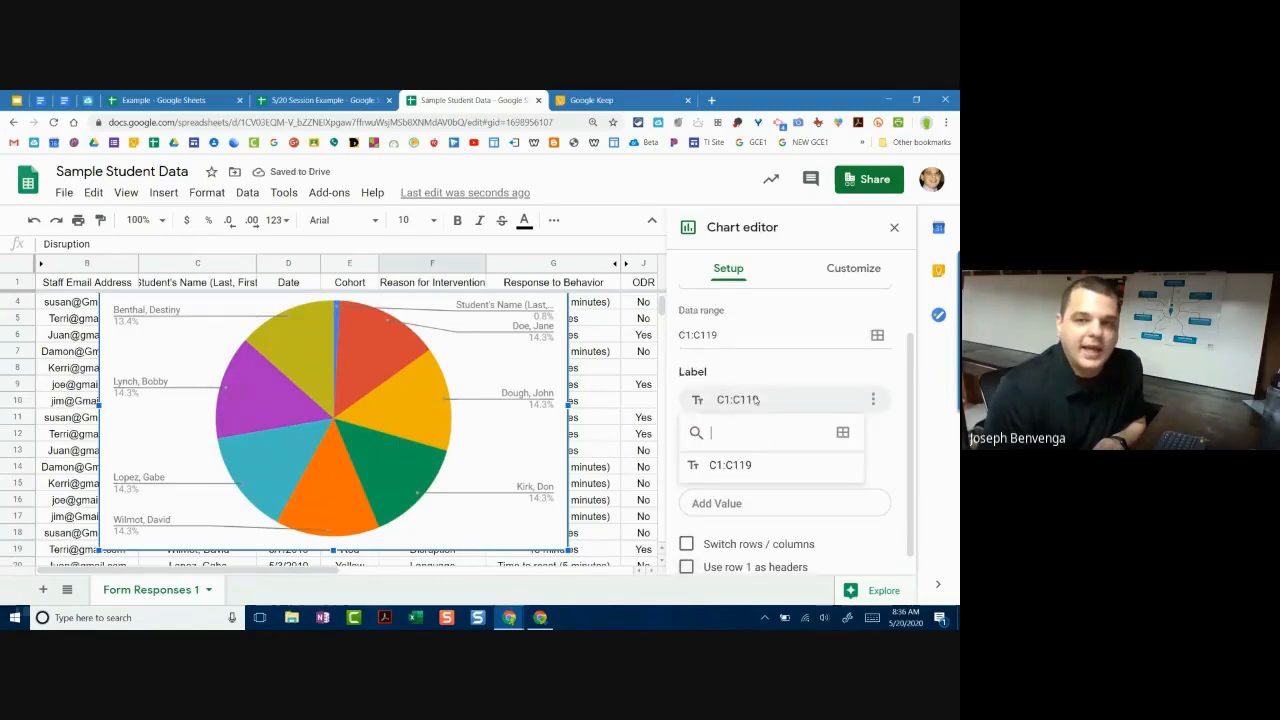
pyautogui.click(730, 465)
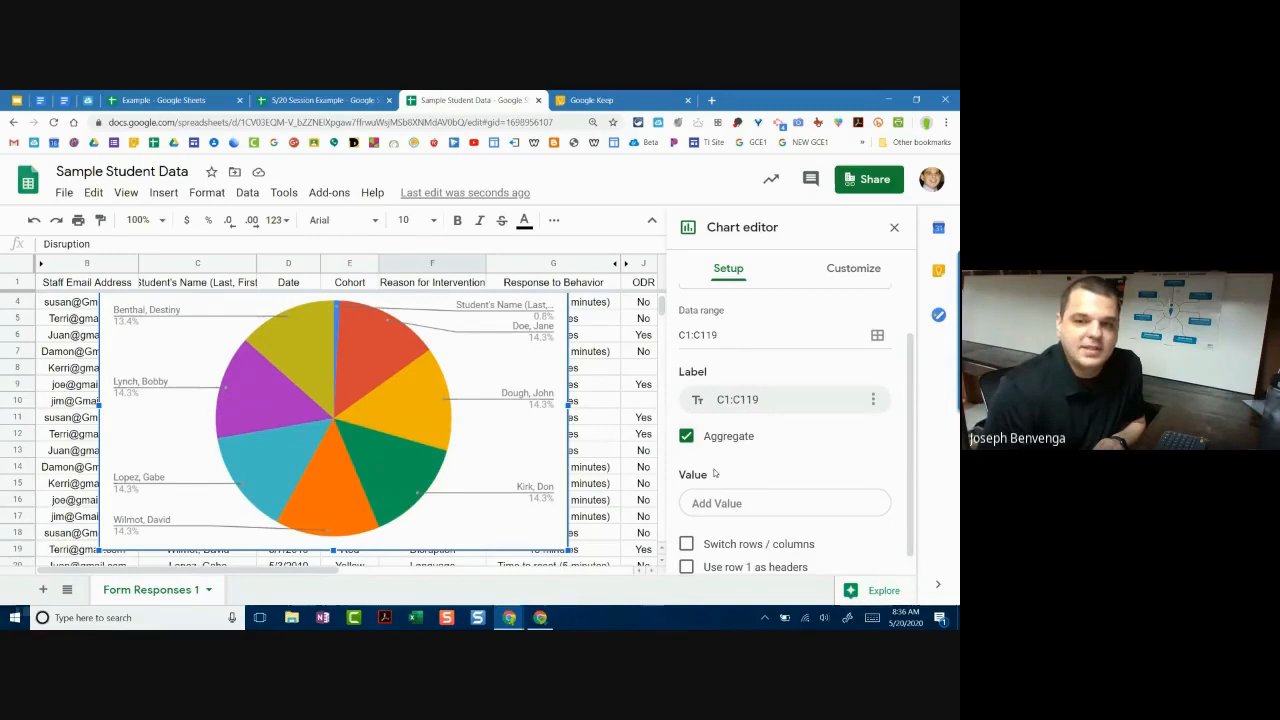
pyautogui.scroll(-1, 720, 541)
pyautogui.click(722, 548)
pyautogui.scroll(1, 752, 498)
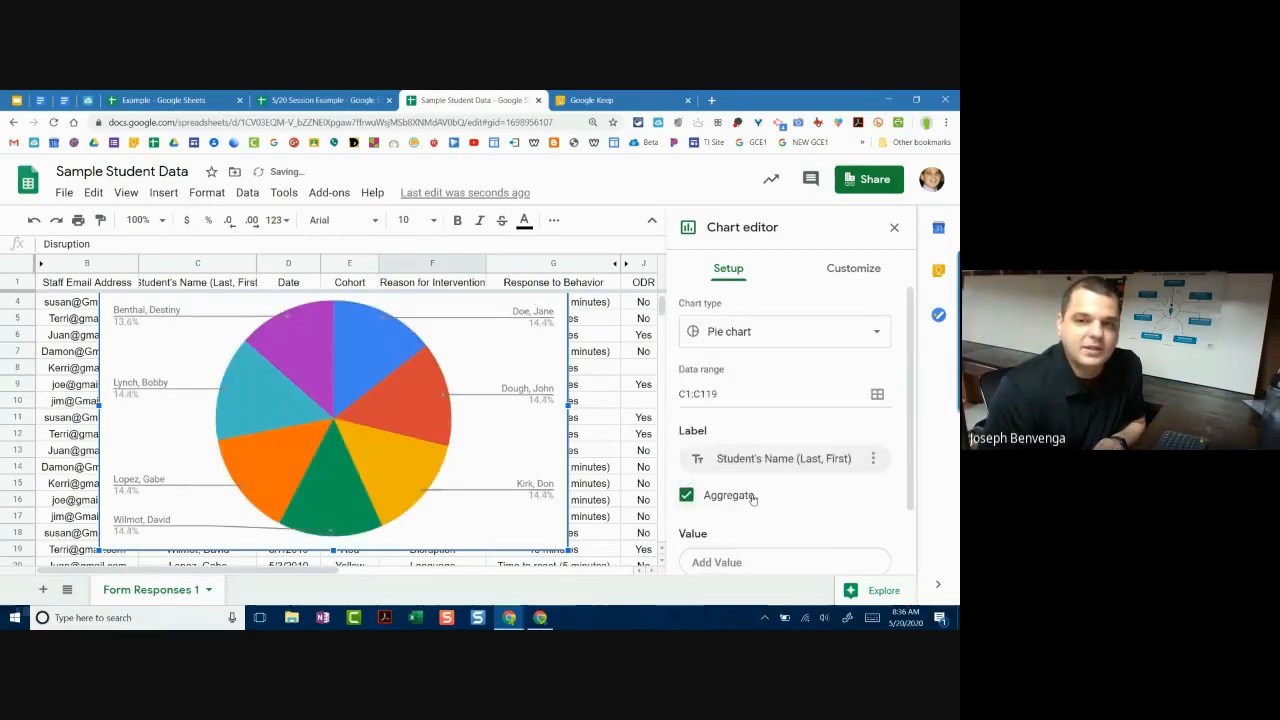
# Step: Review the chart types, keep Pie chart, and recheck the label column options
pyautogui.click(780, 331)
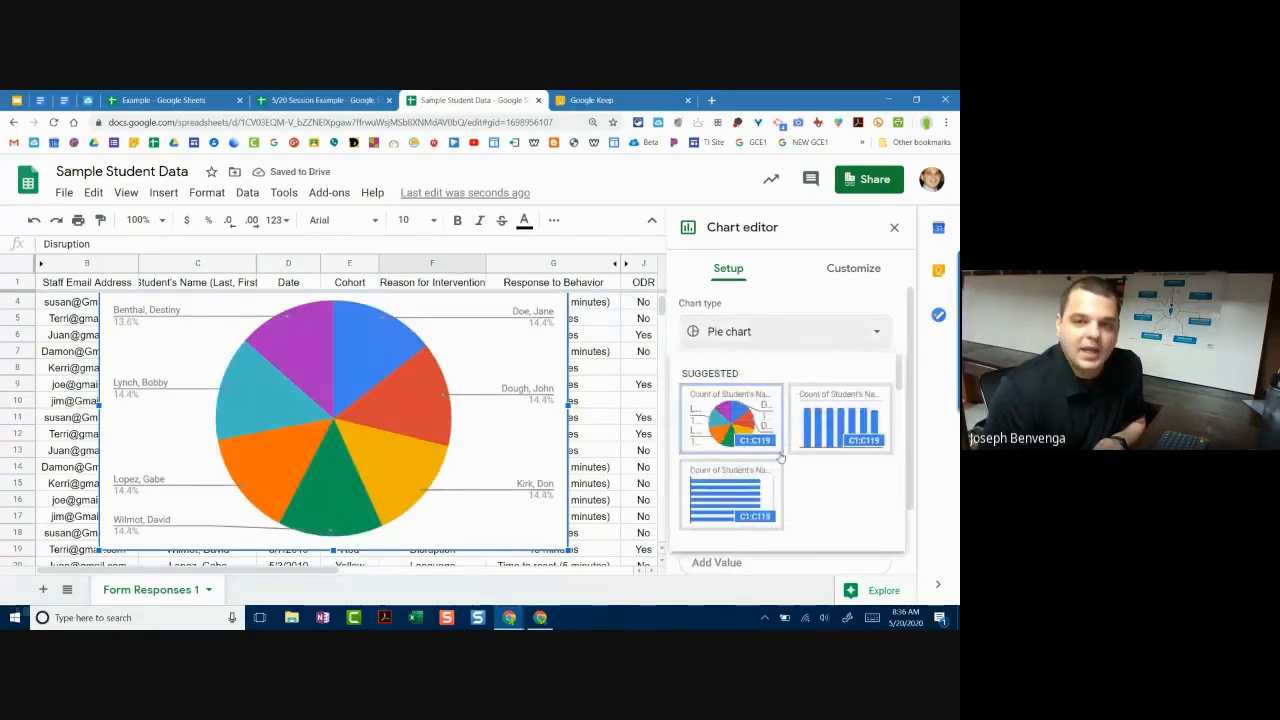
pyautogui.scroll(-5, 780, 455)
pyautogui.scroll(-2, 785, 455)
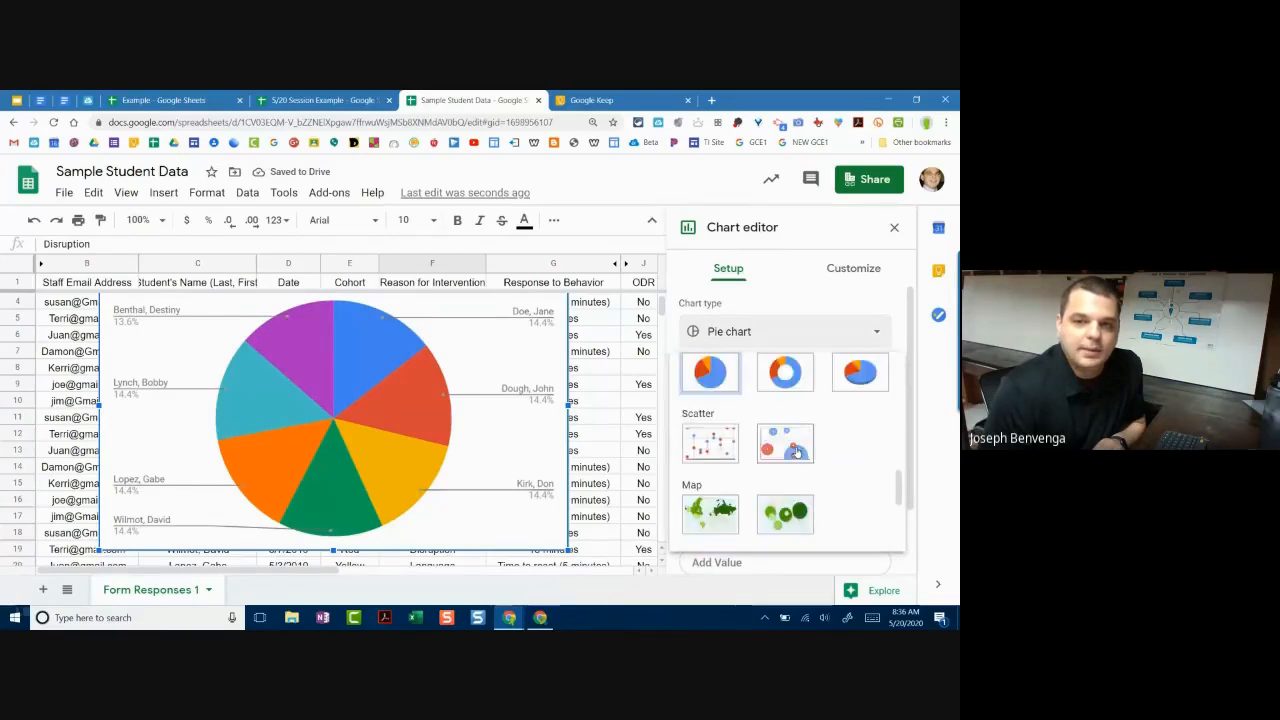
pyautogui.click(723, 385)
pyautogui.scroll(-1, 805, 436)
pyautogui.click(873, 383)
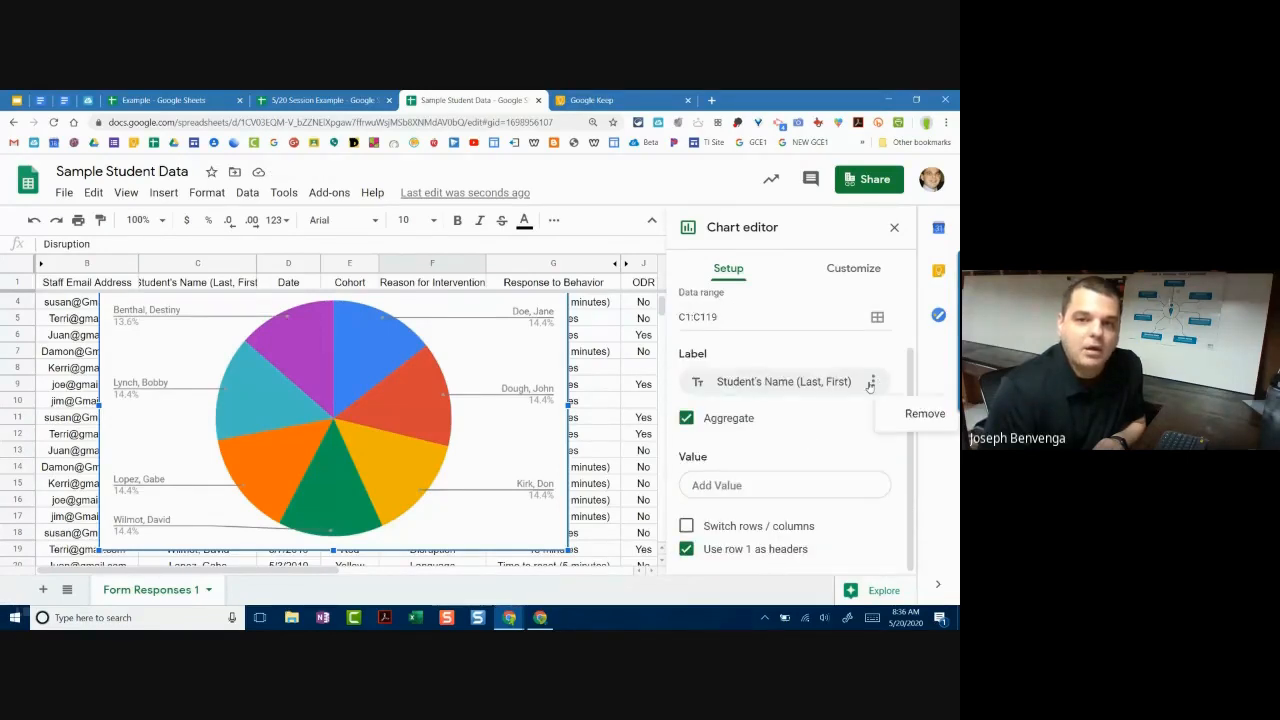
pyautogui.click(698, 384)
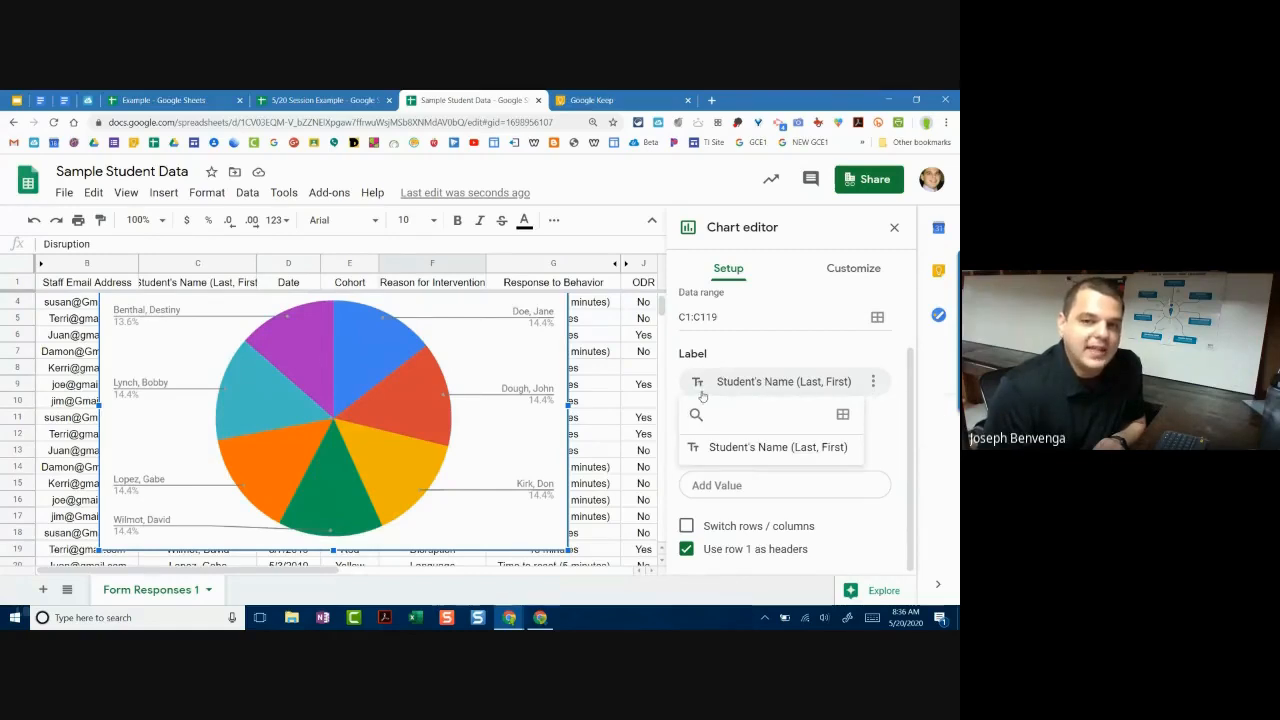
pyautogui.click(140, 313)
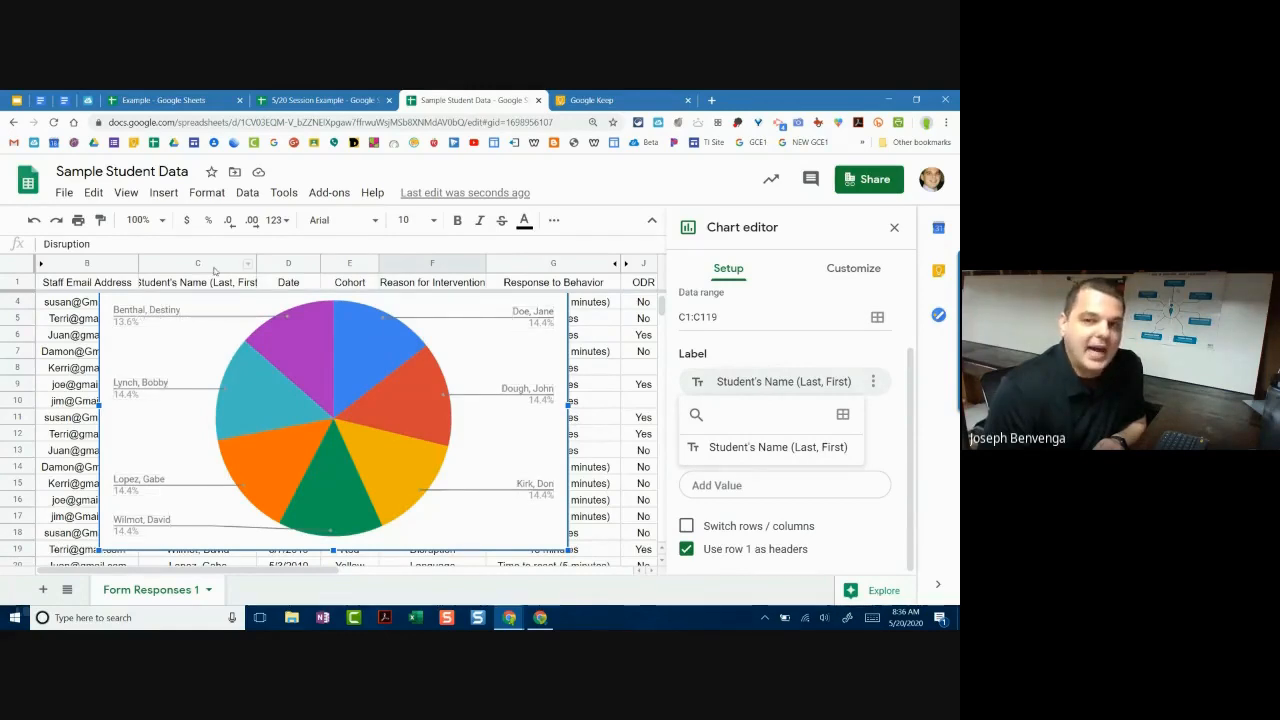
# Step: Add the Reason for Intervention column F to the chart's data range
pyautogui.click(842, 415)
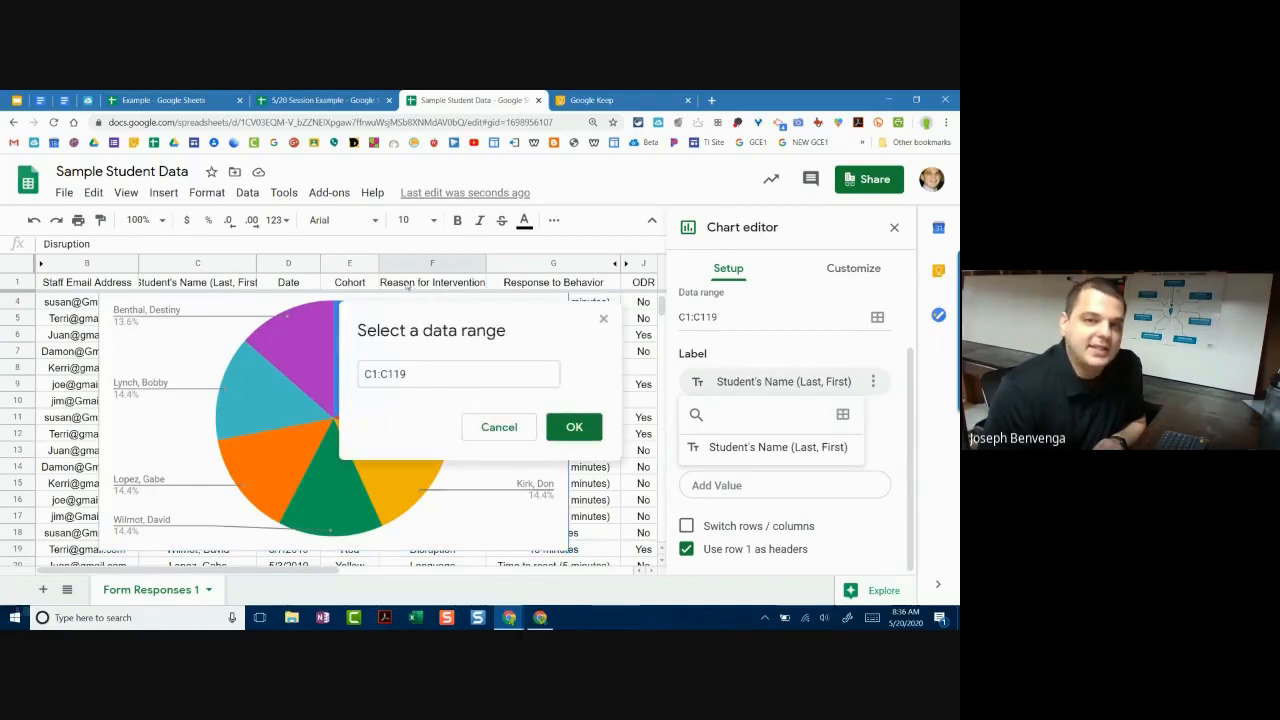
pyautogui.click(432, 264)
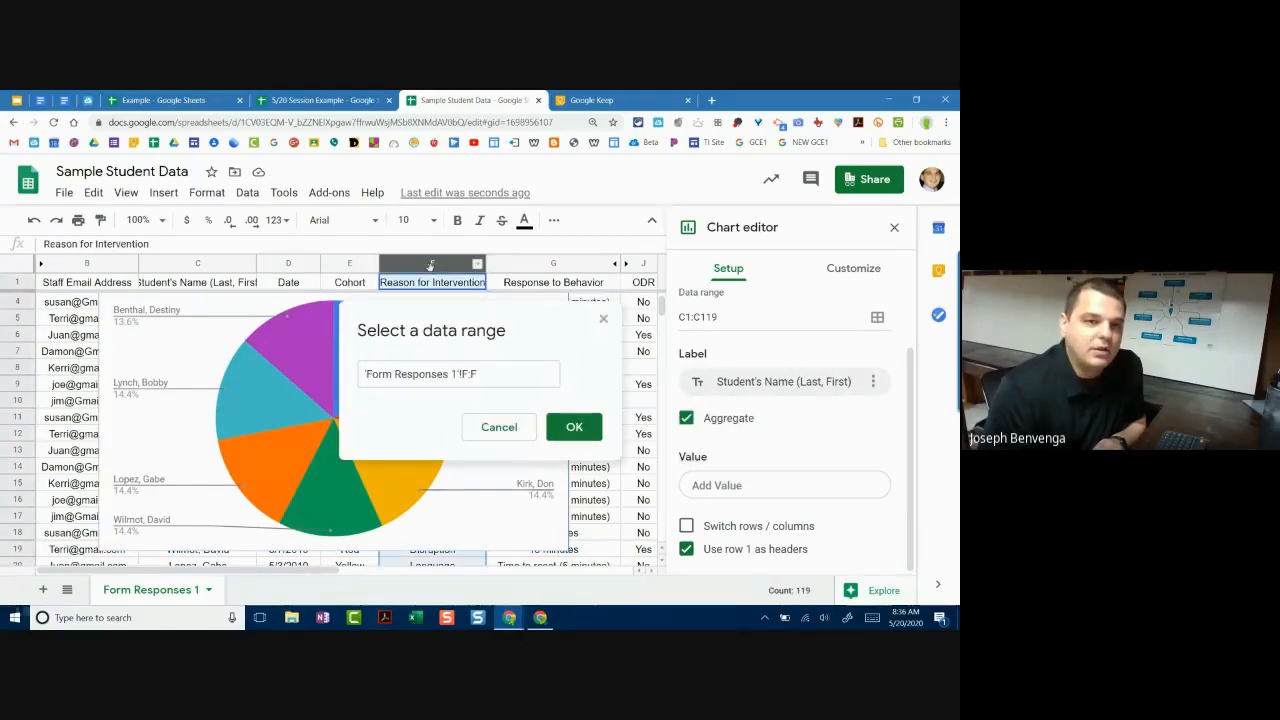
pyautogui.click(560, 422)
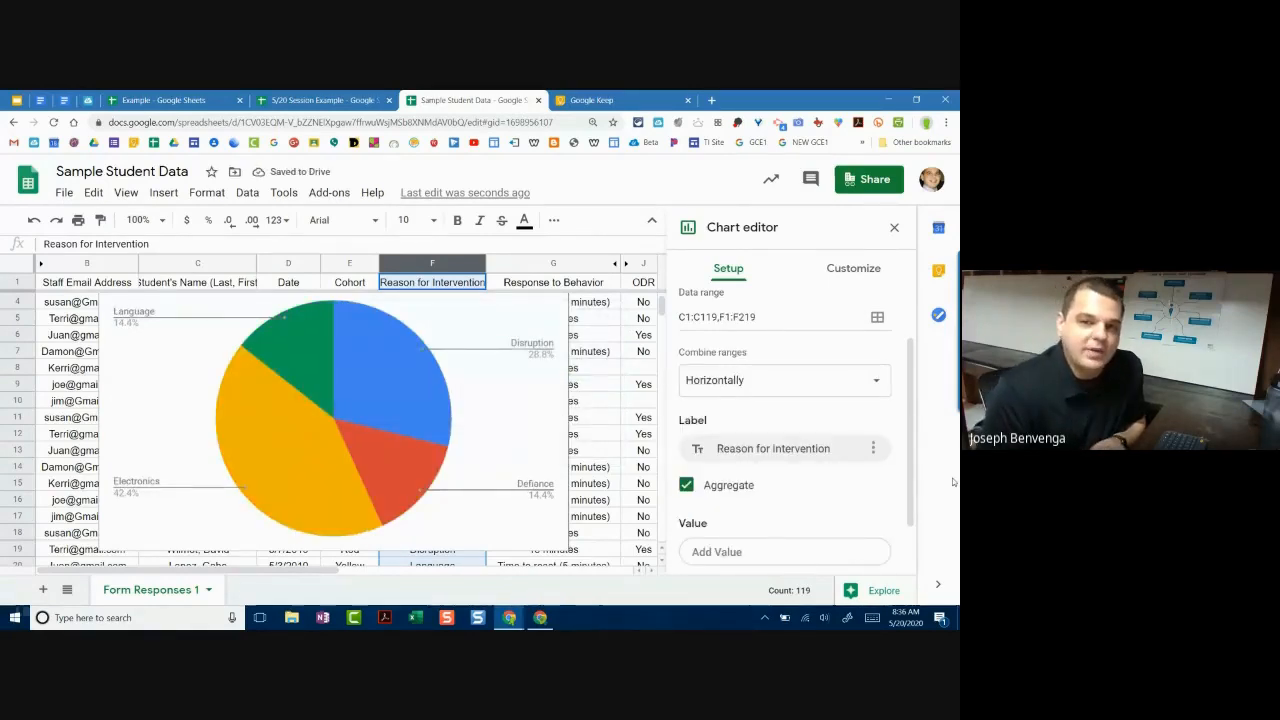
pyautogui.scroll(2, 829, 511)
pyautogui.scroll(-4, 808, 494)
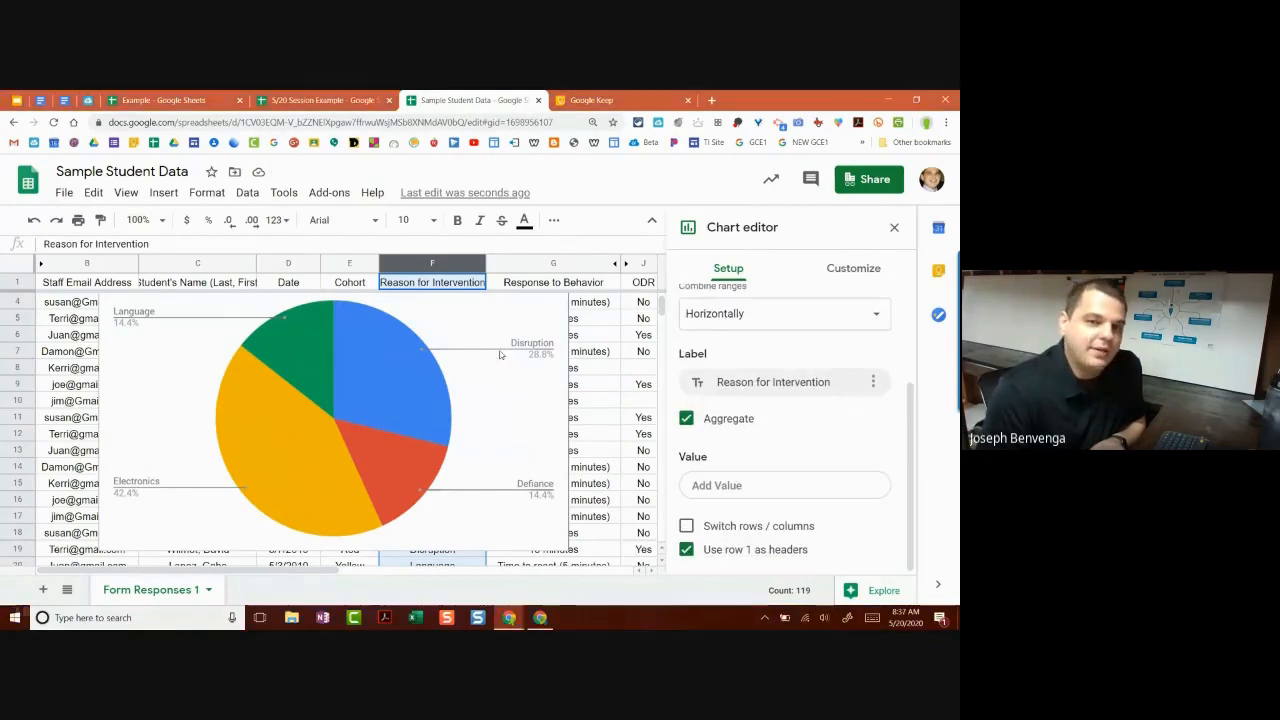
pyautogui.click(945, 122)
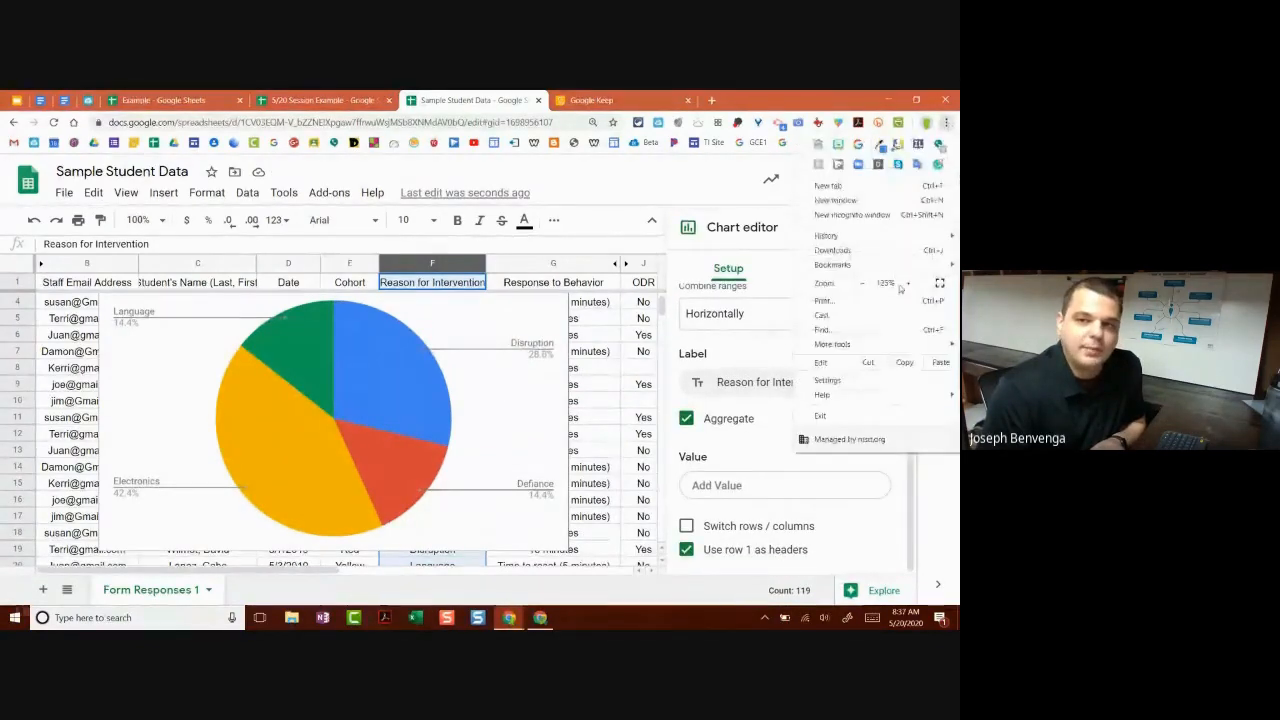
pyautogui.click(905, 285)
pyautogui.click(527, 407)
pyautogui.scroll(-3, 527, 407)
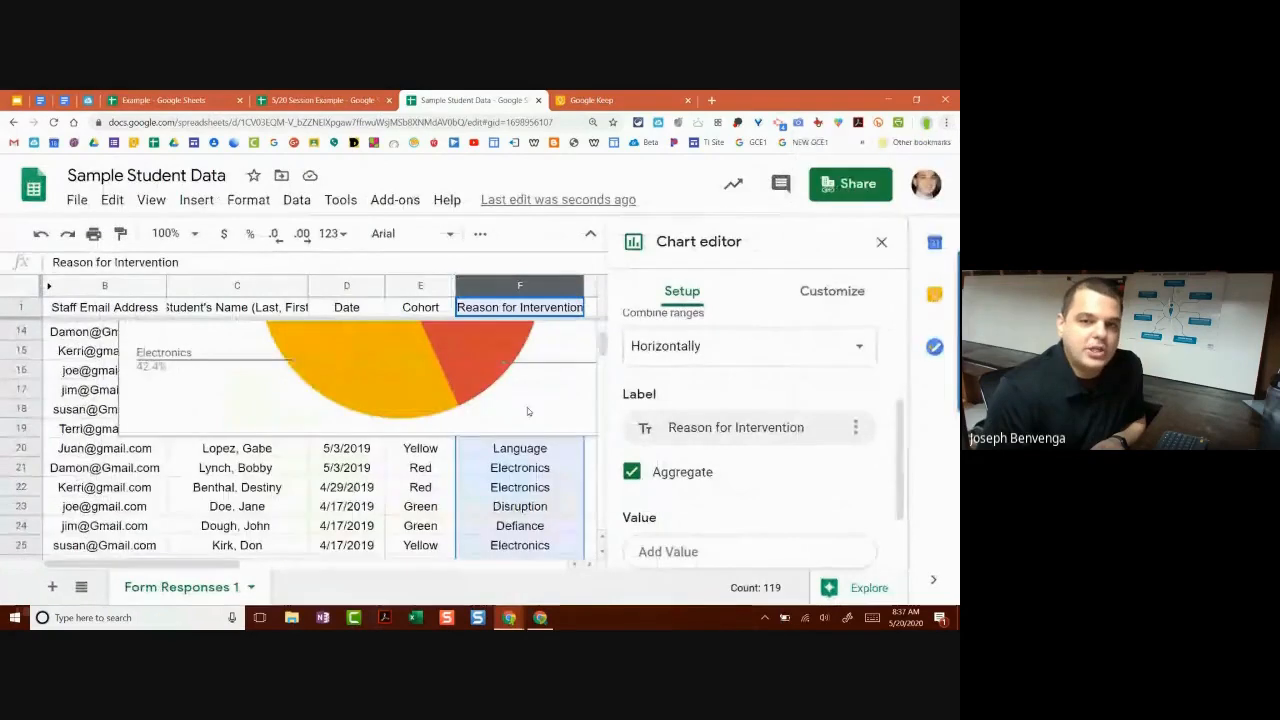
pyautogui.click(881, 242)
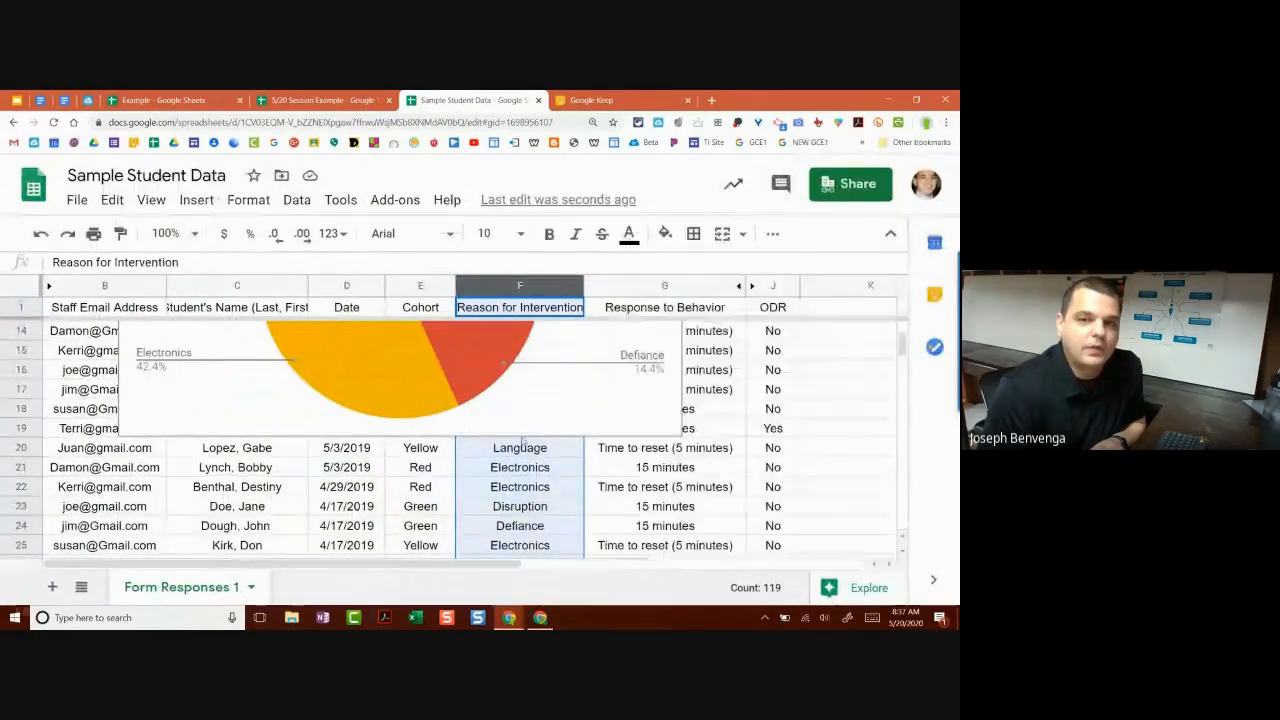
pyautogui.scroll(3, 524, 441)
pyautogui.scroll(-2, 508, 431)
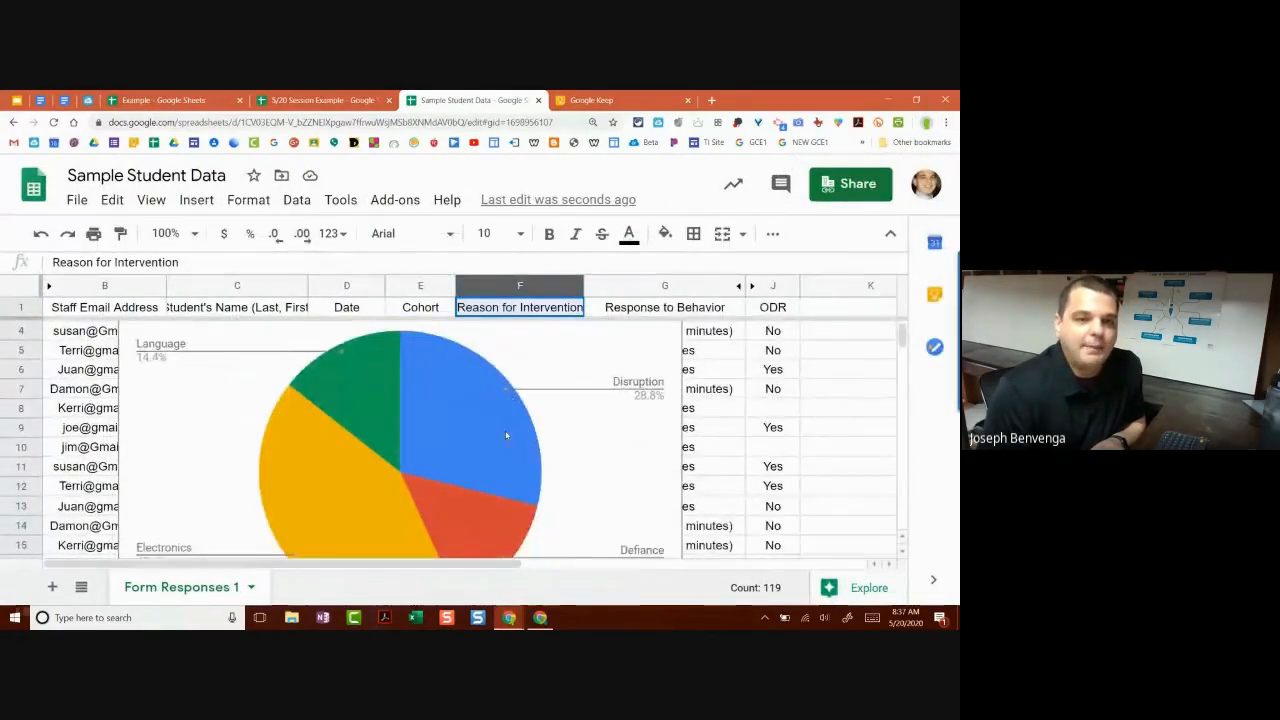
pyautogui.scroll(-1, 499, 422)
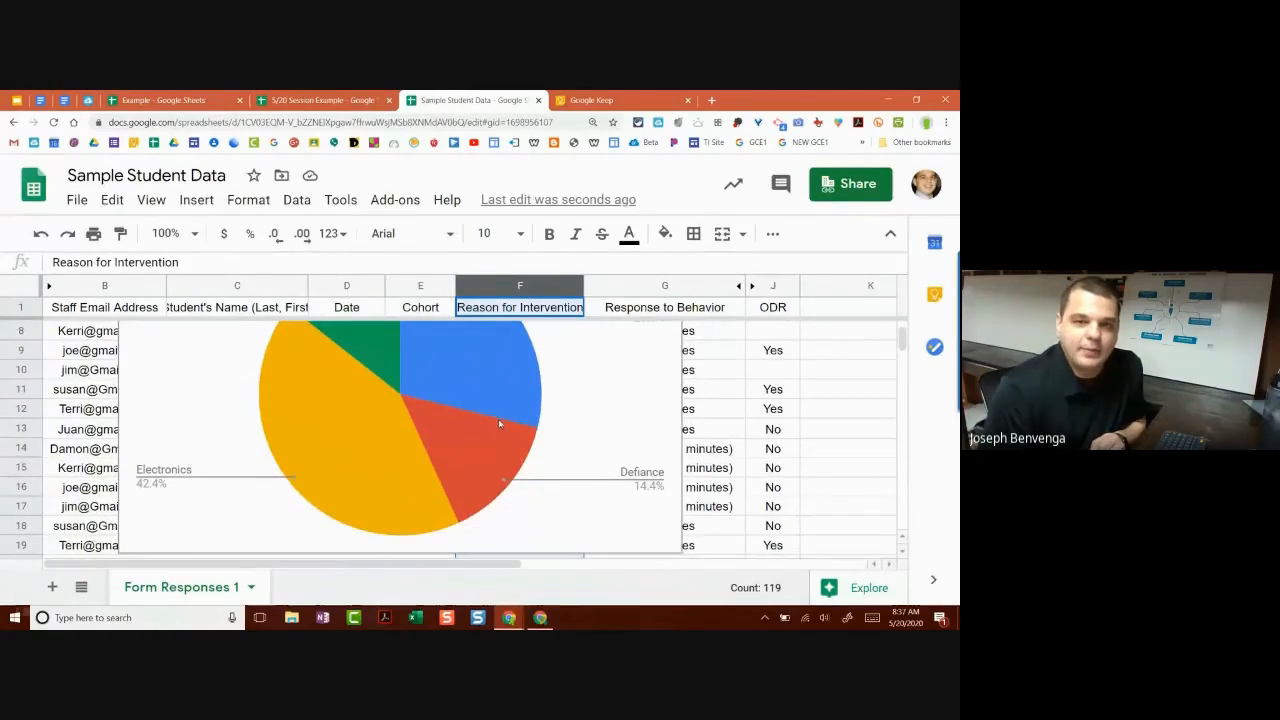
pyautogui.scroll(2, 499, 420)
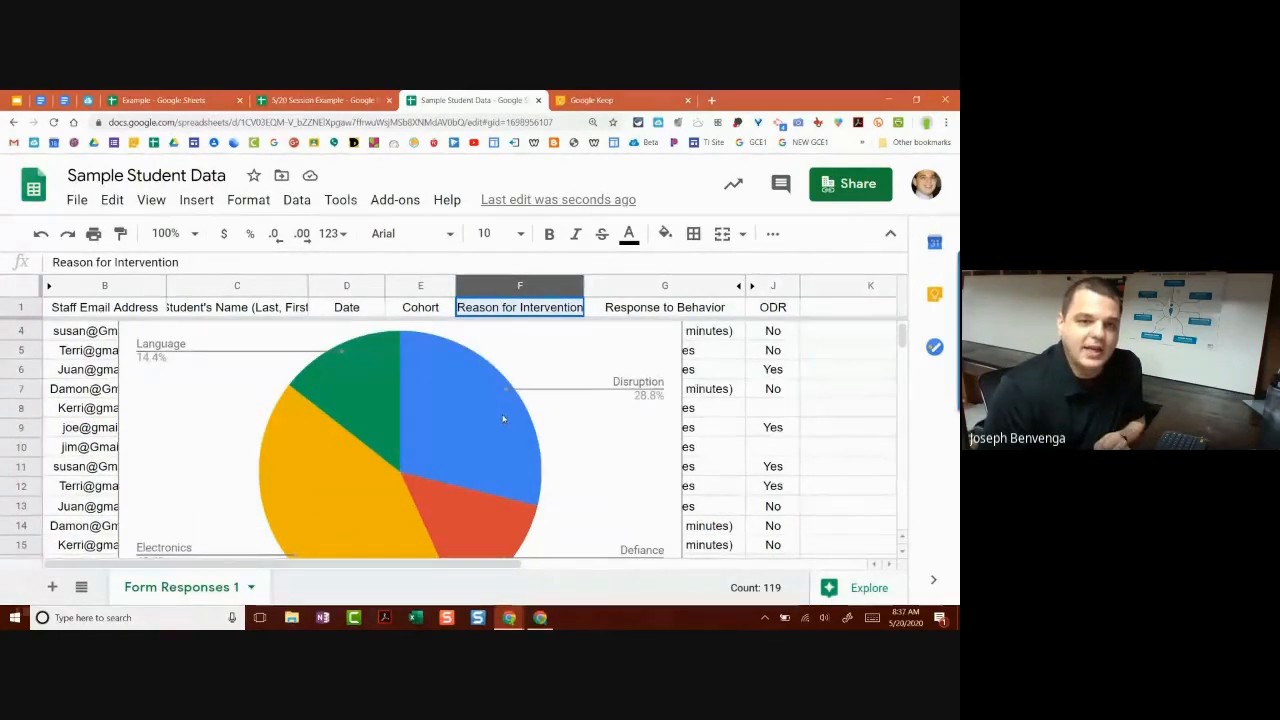
pyautogui.scroll(-1, 500, 417)
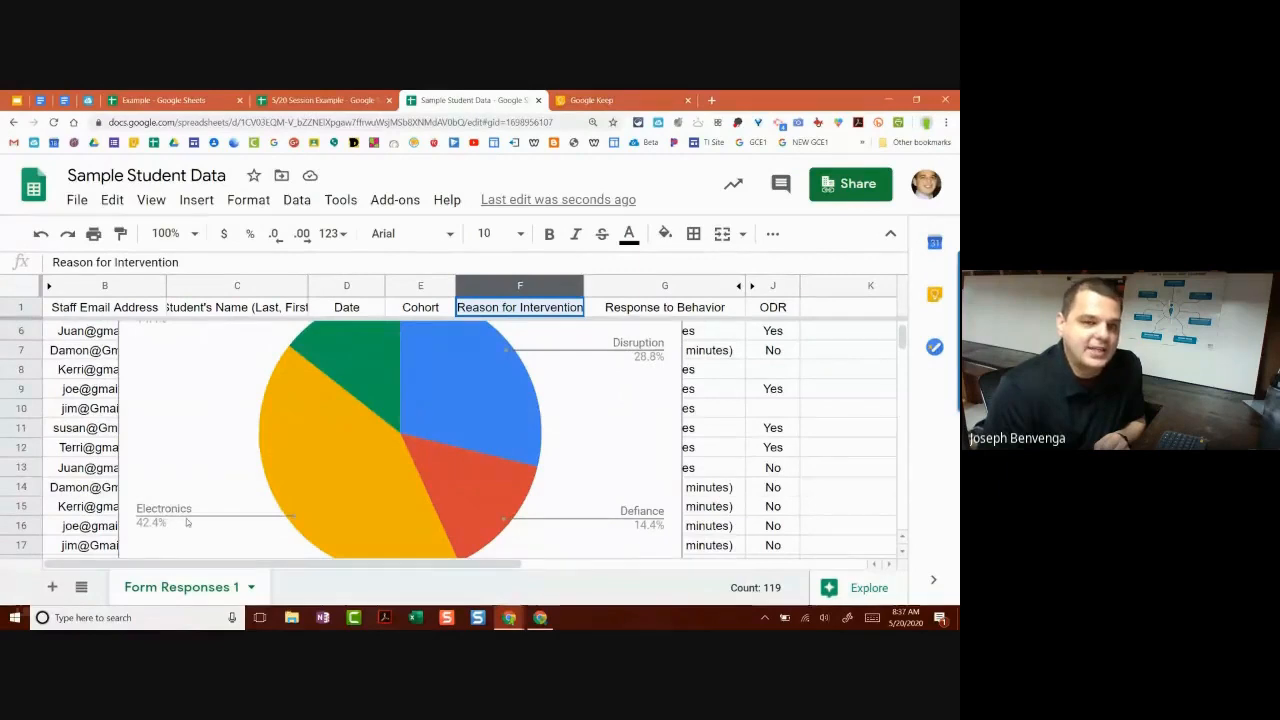
pyautogui.scroll(2, 186, 518)
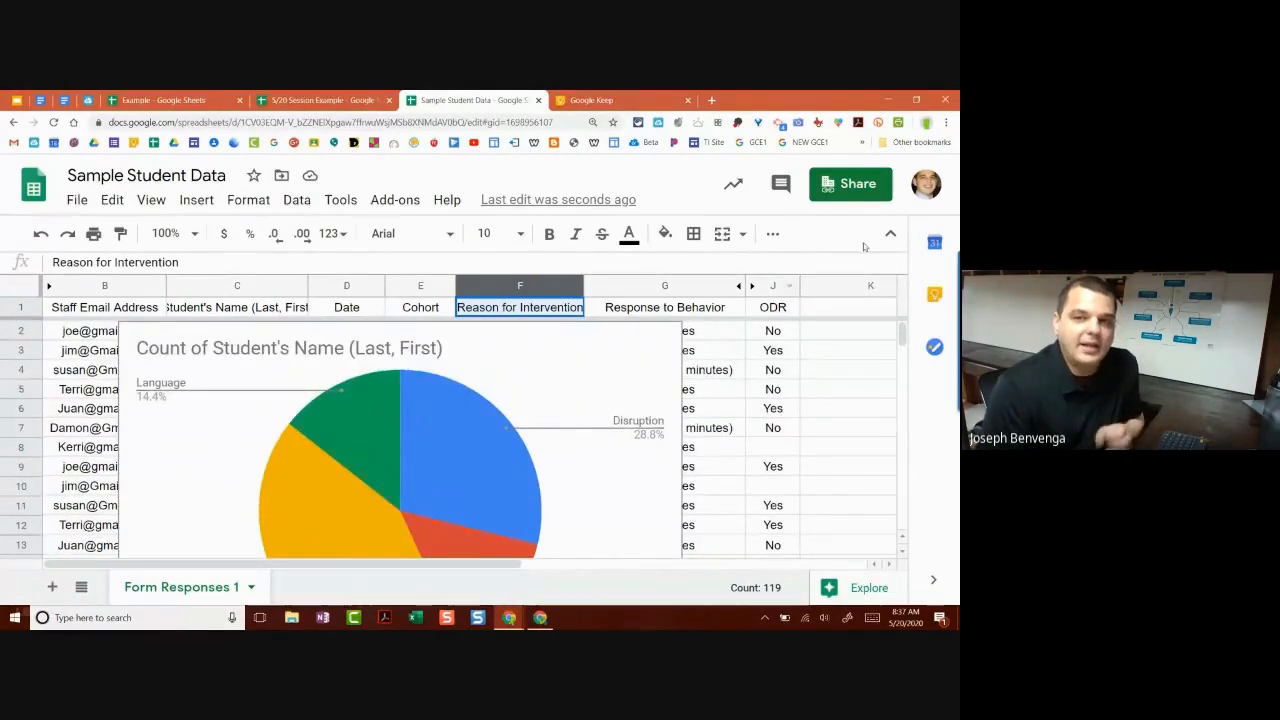
pyautogui.click(655, 350)
pyautogui.click(668, 336)
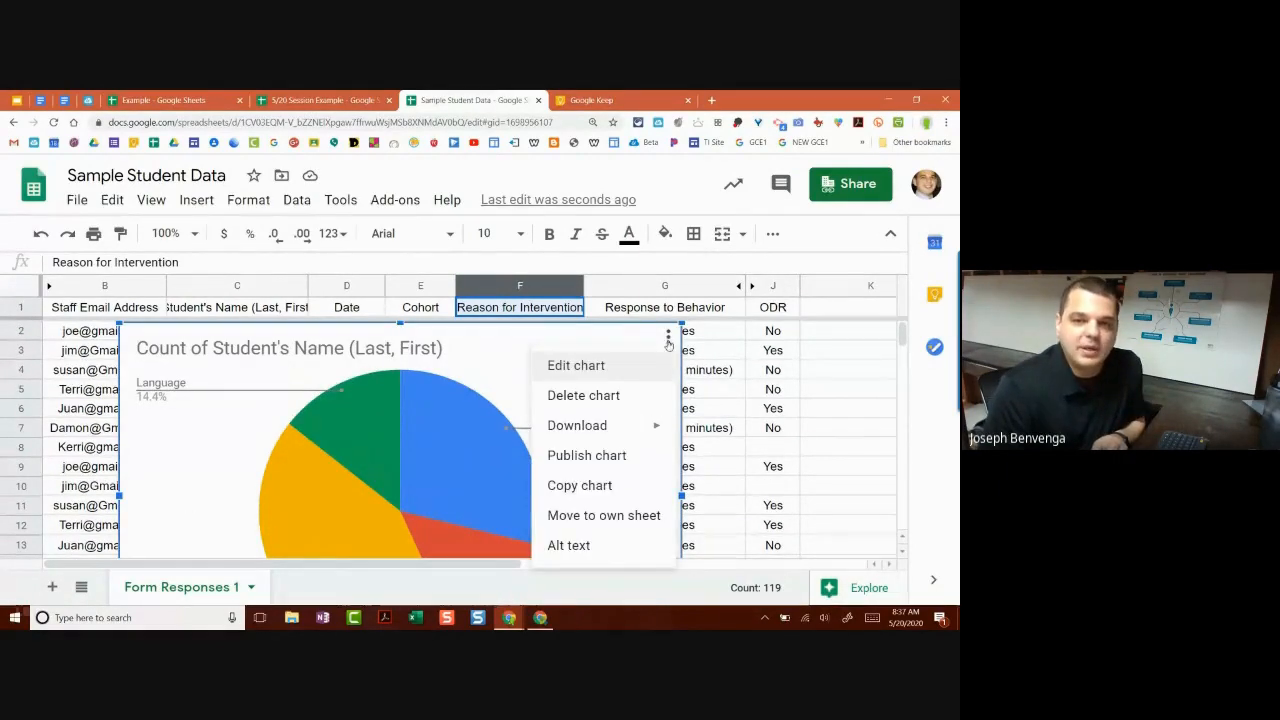
pyautogui.click(636, 367)
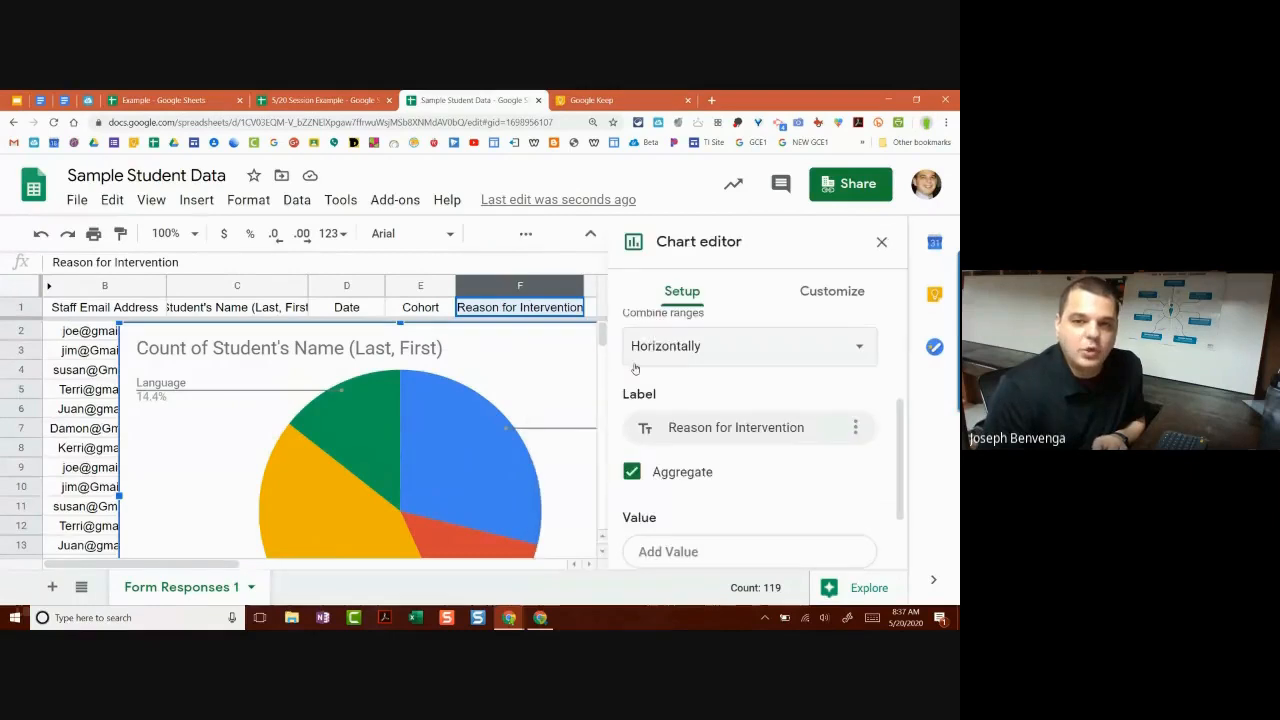
pyautogui.click(944, 123)
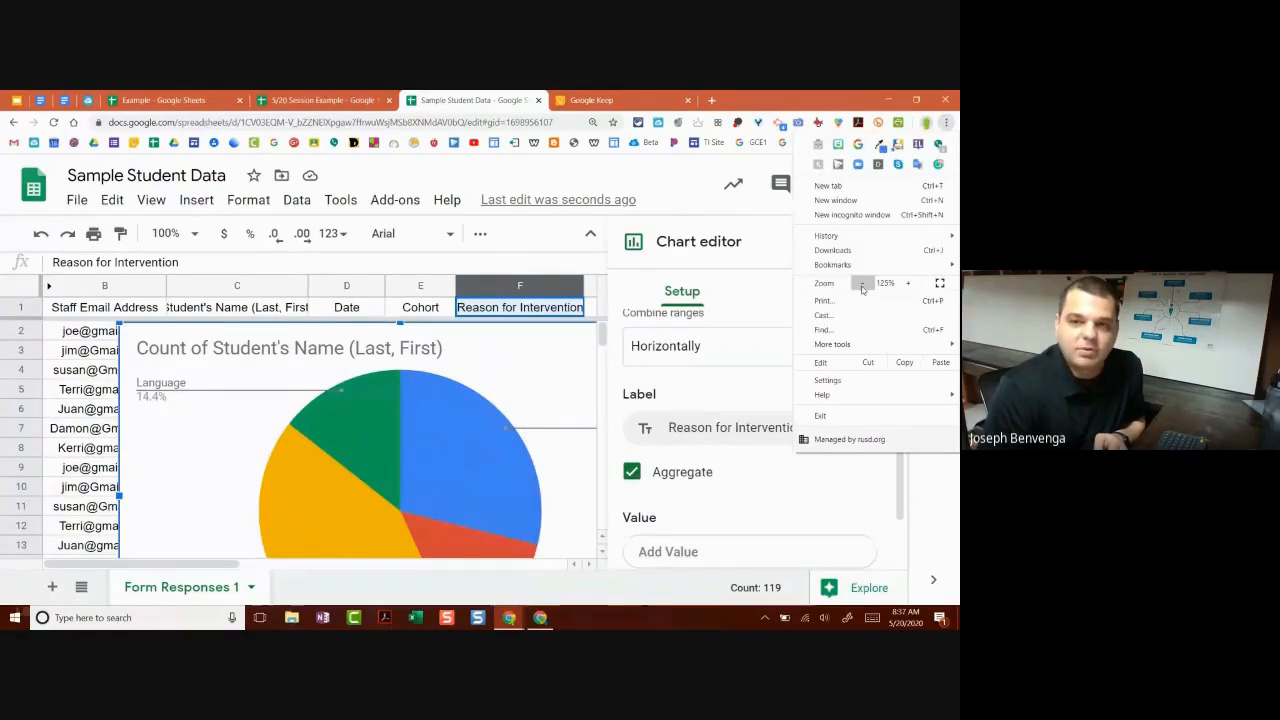
pyautogui.click(862, 284)
pyautogui.click(740, 352)
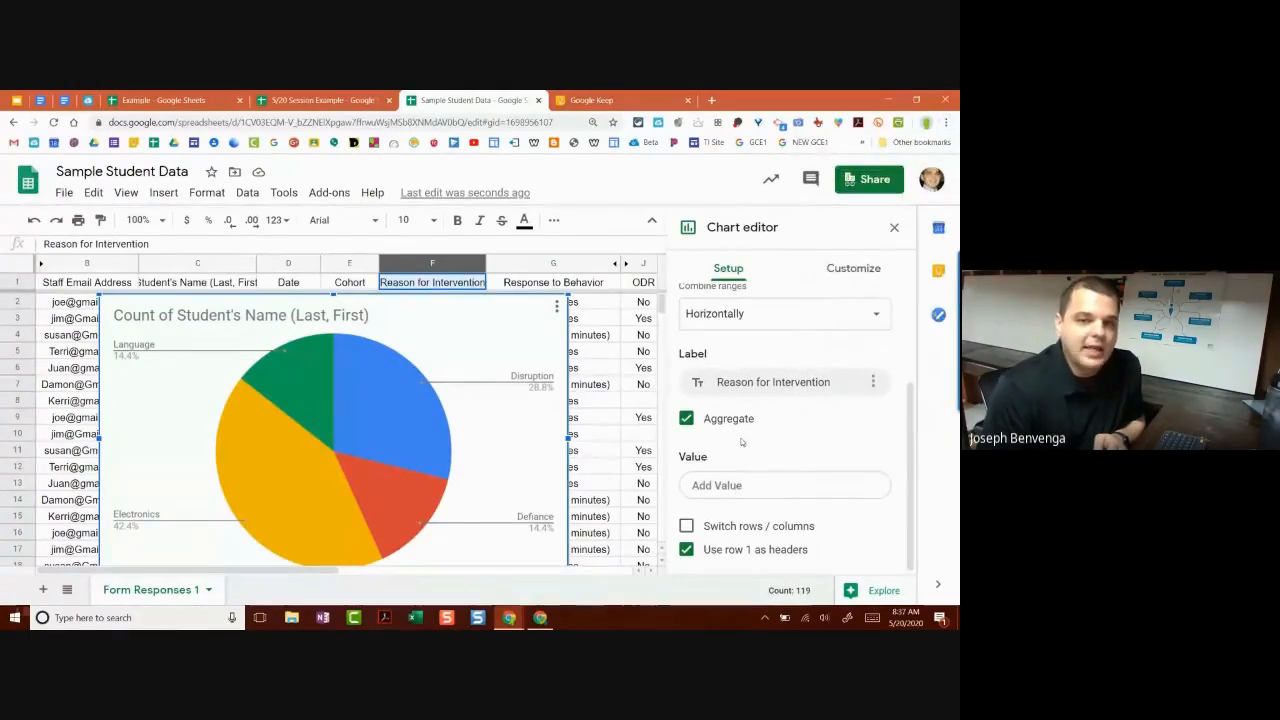
pyautogui.click(743, 485)
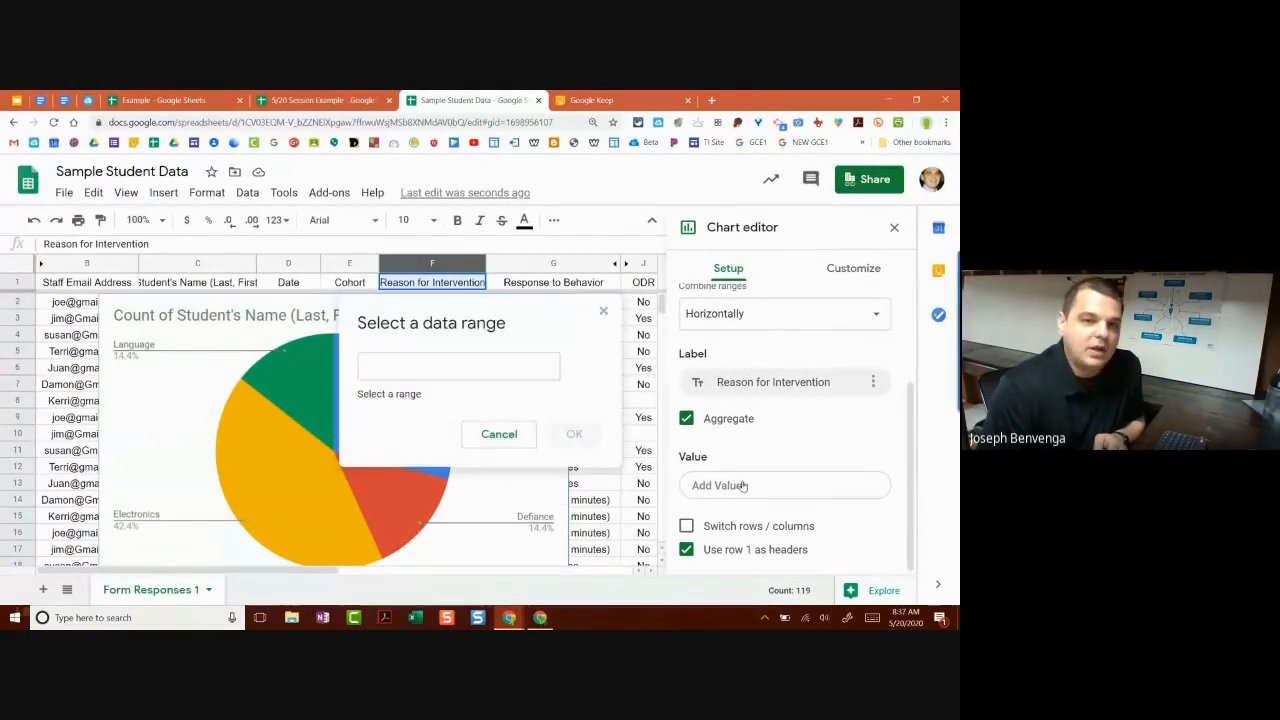
pyautogui.click(520, 441)
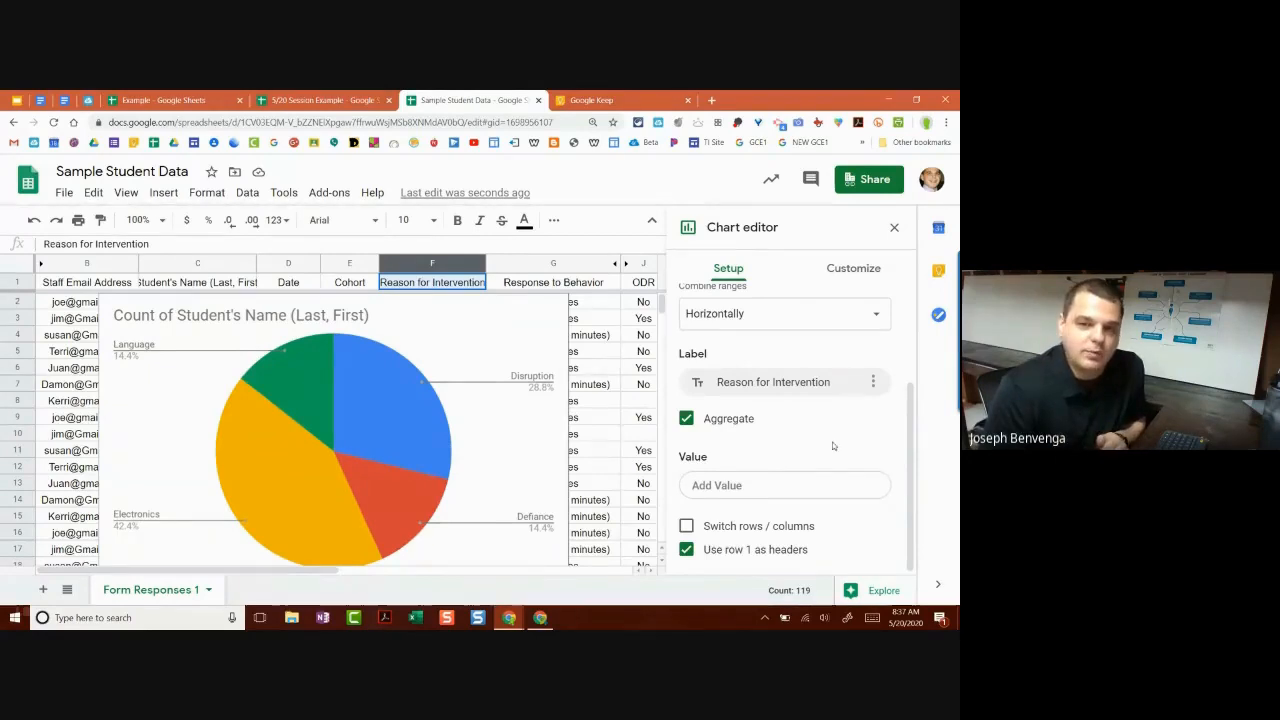
pyautogui.scroll(3, 818, 443)
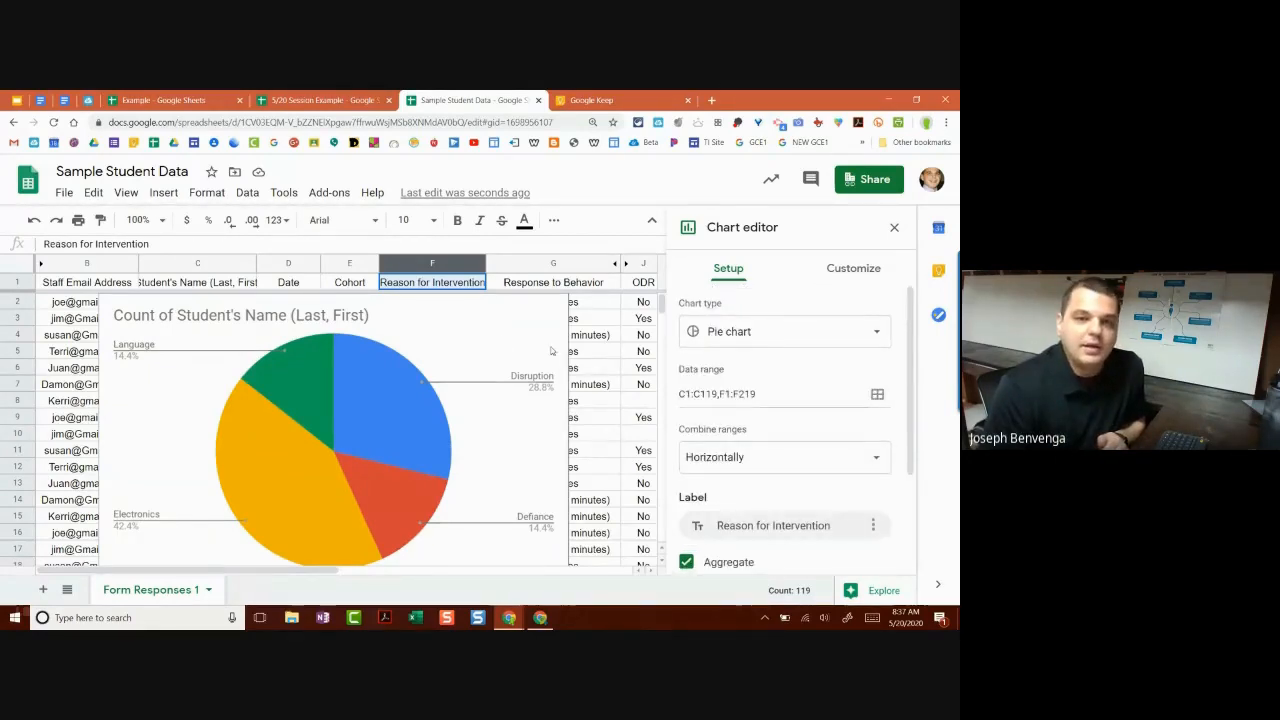
# Step: Turn on 3D for the pie chart under Customize > Chart style
pyautogui.click(843, 272)
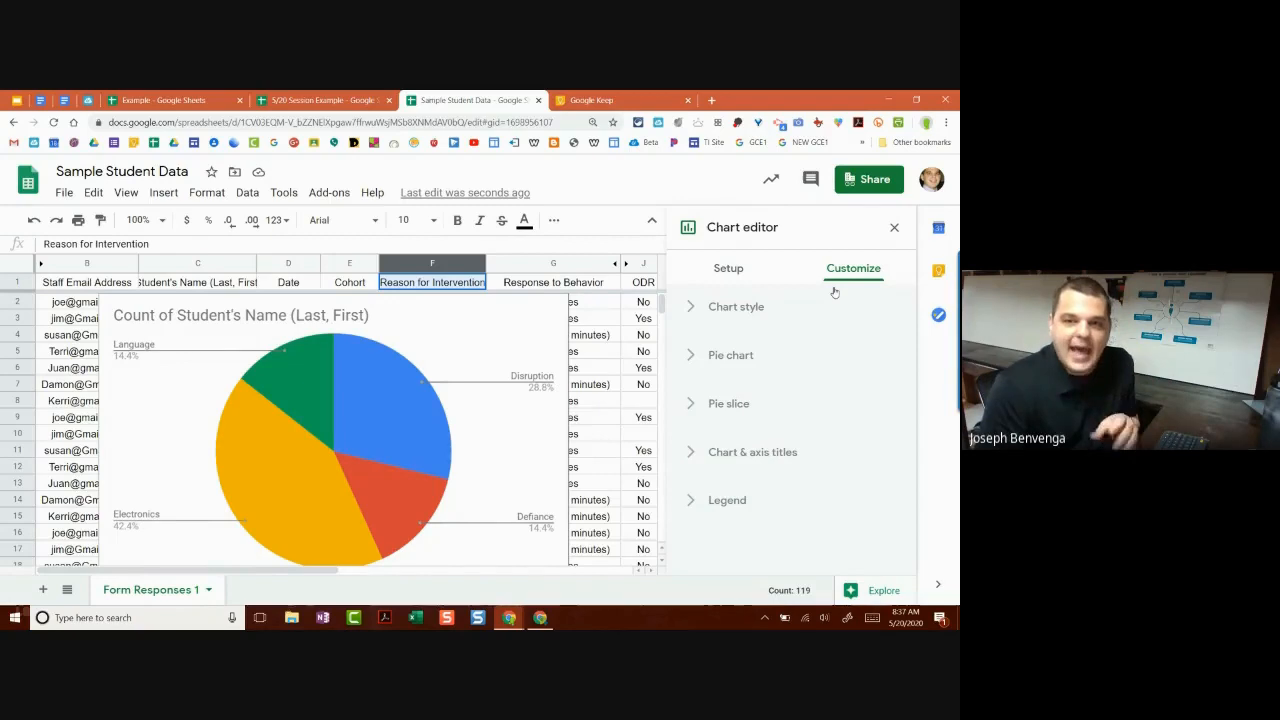
pyautogui.click(766, 312)
pyautogui.scroll(-1, 767, 330)
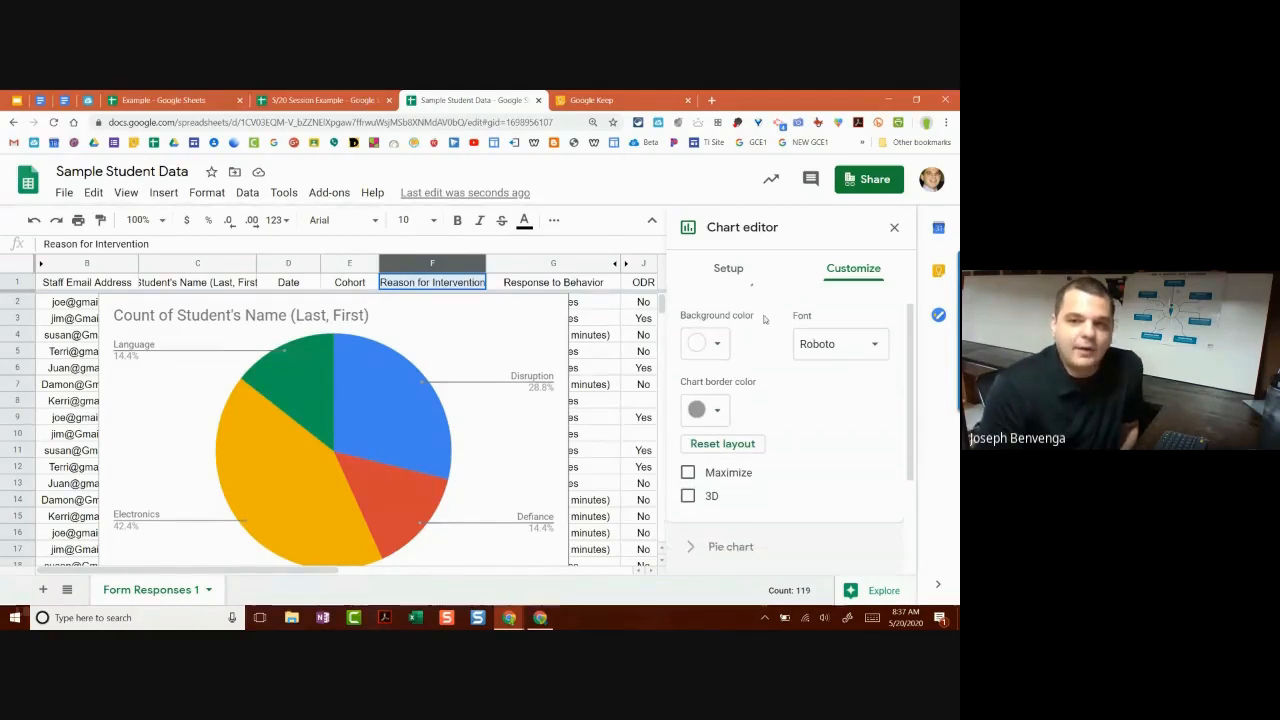
pyautogui.click(712, 462)
pyautogui.click(712, 462)
pyautogui.click(712, 486)
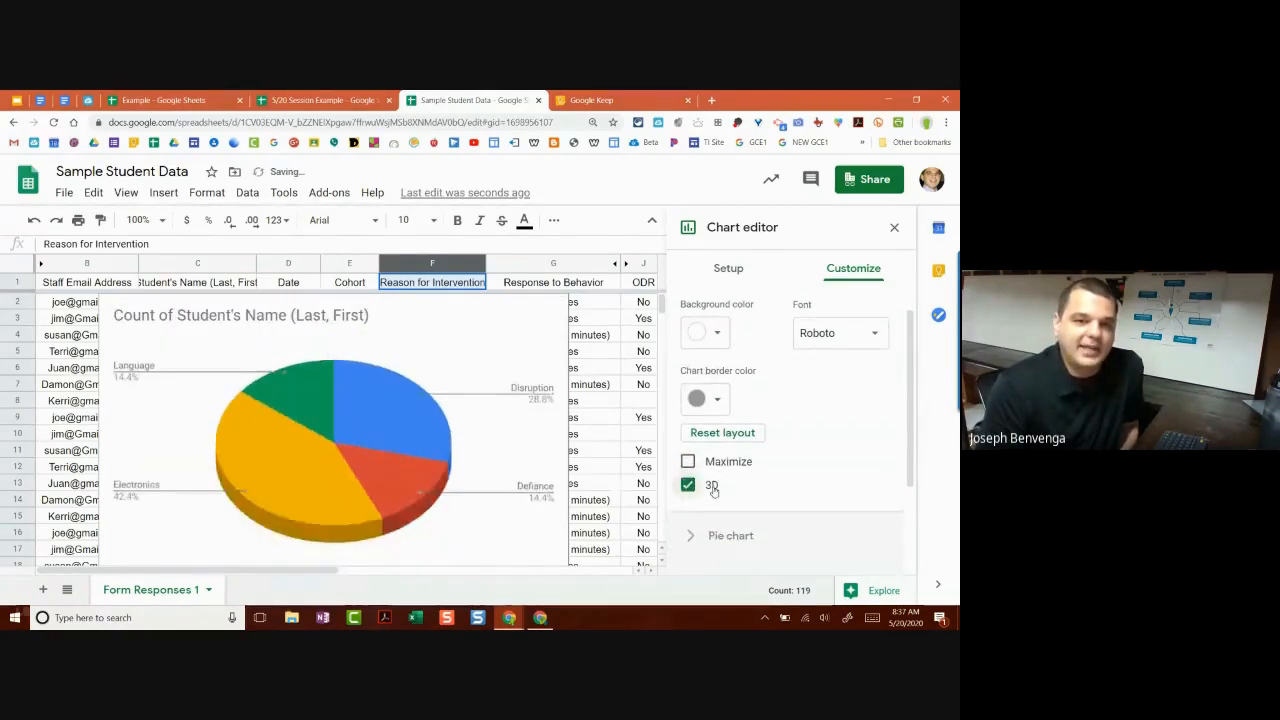
pyautogui.click(712, 486)
pyautogui.click(712, 486)
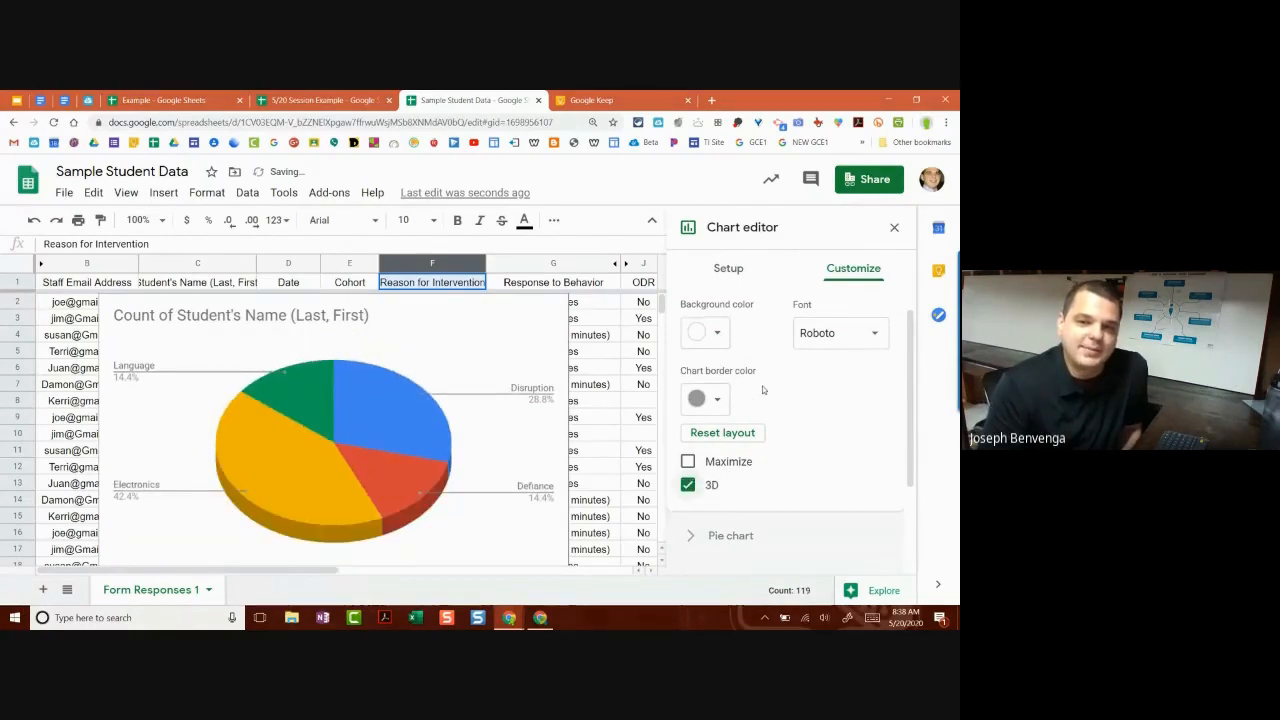
# Step: Replace the chart title with 'Behavior Frequency'
pyautogui.scroll(-2, 778, 385)
pyautogui.click(755, 500)
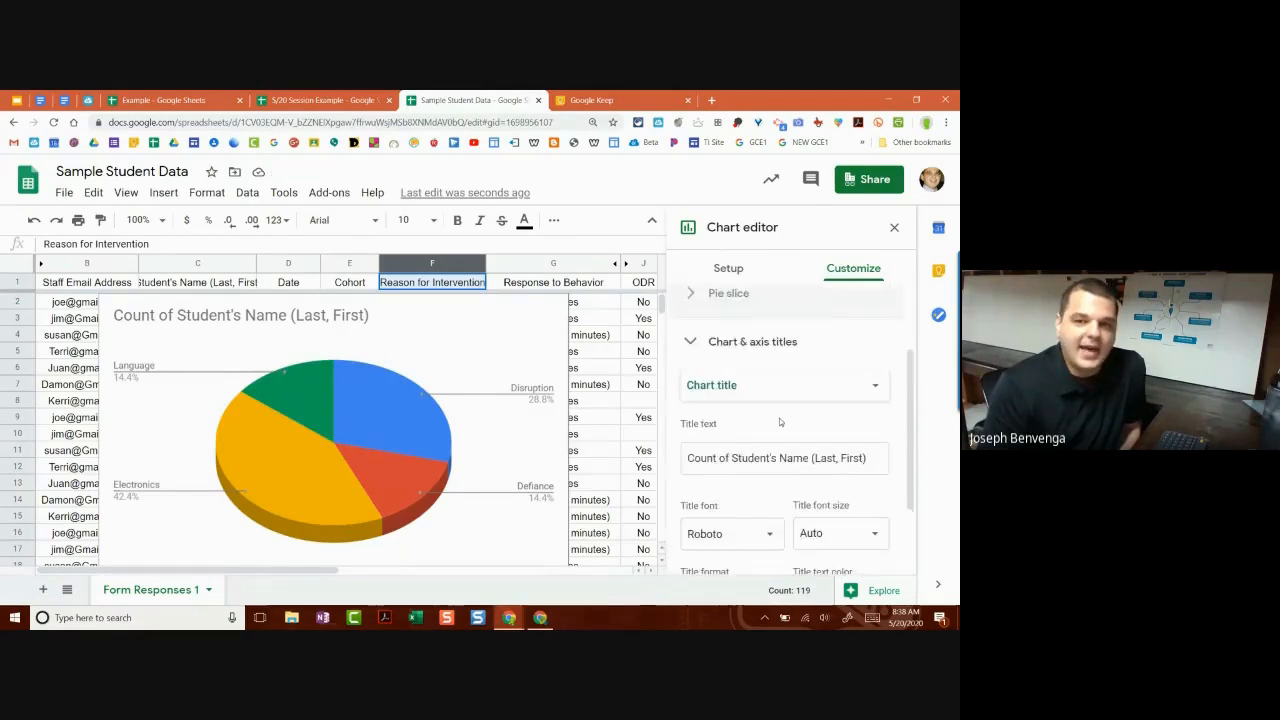
pyautogui.scroll(2, 720, 376)
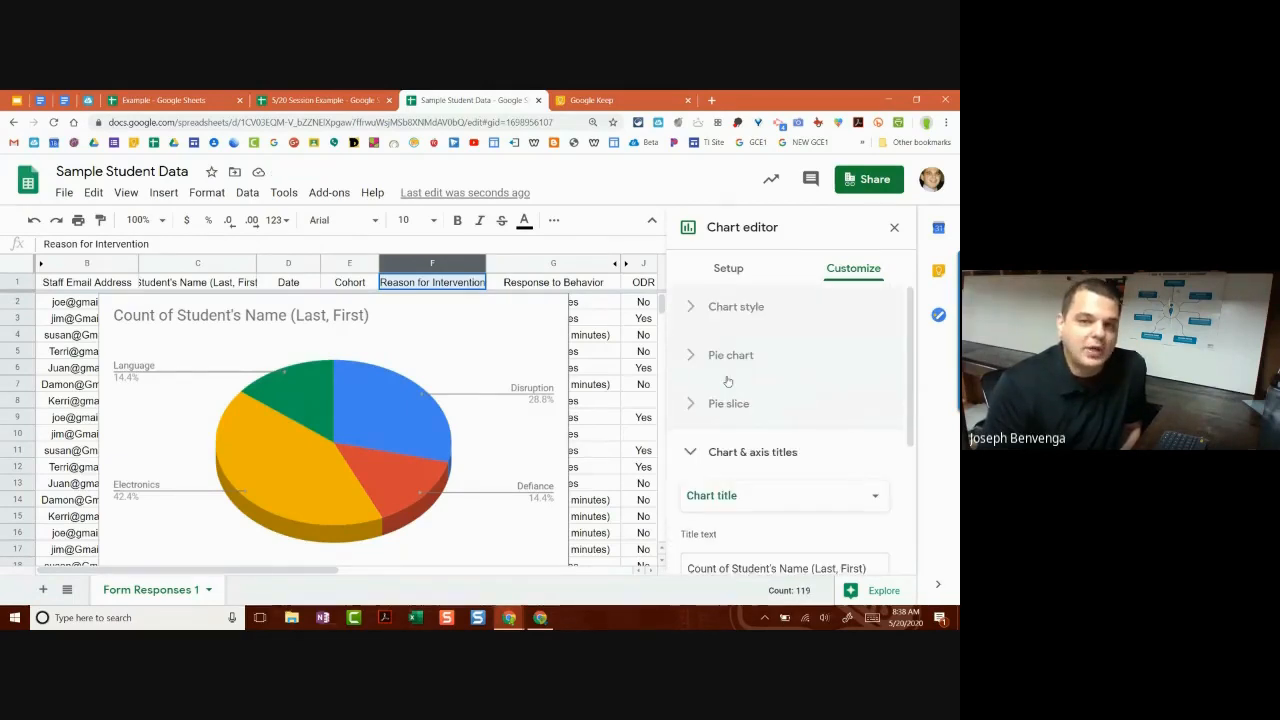
pyautogui.scroll(-1, 728, 380)
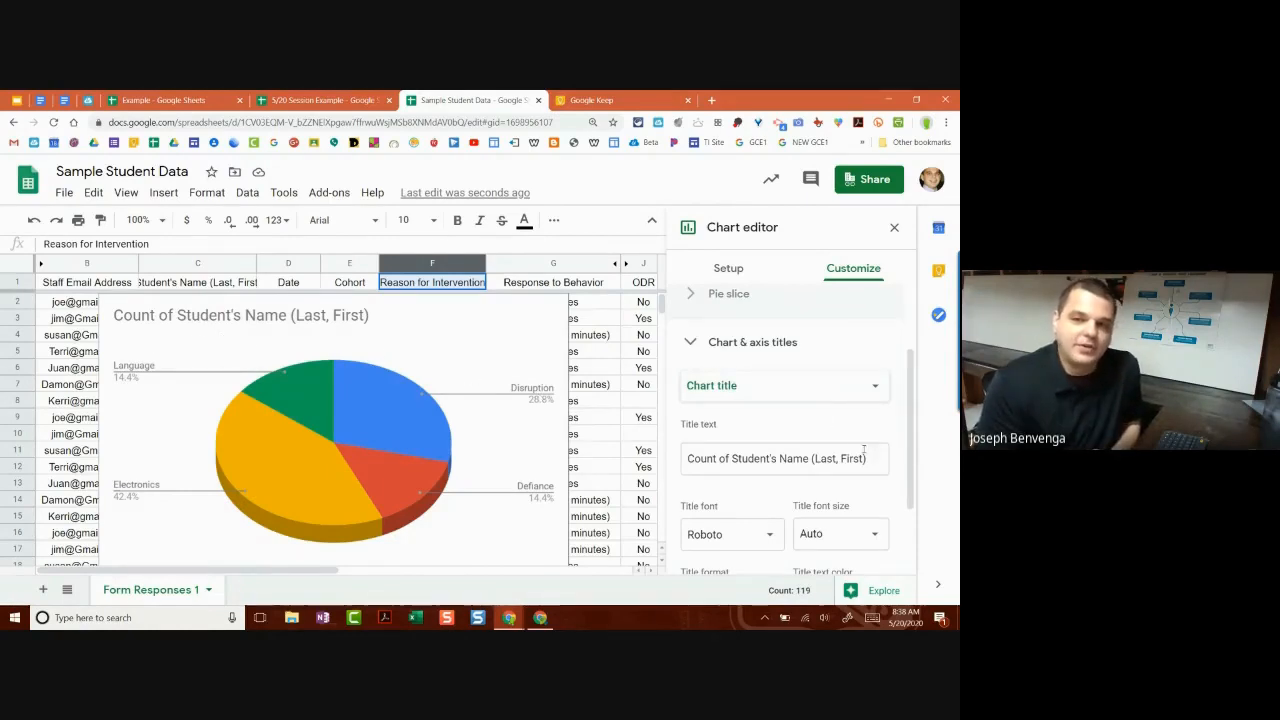
pyautogui.click(772, 458)
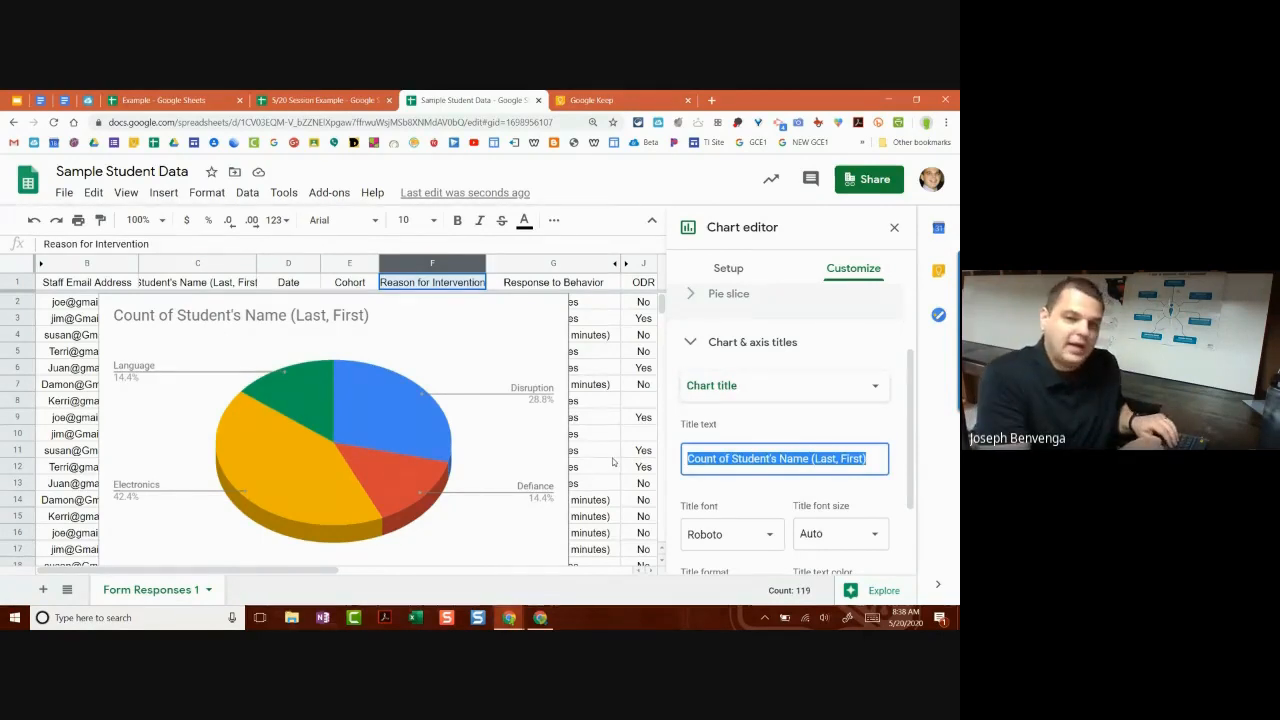
pyautogui.write('Behavio')
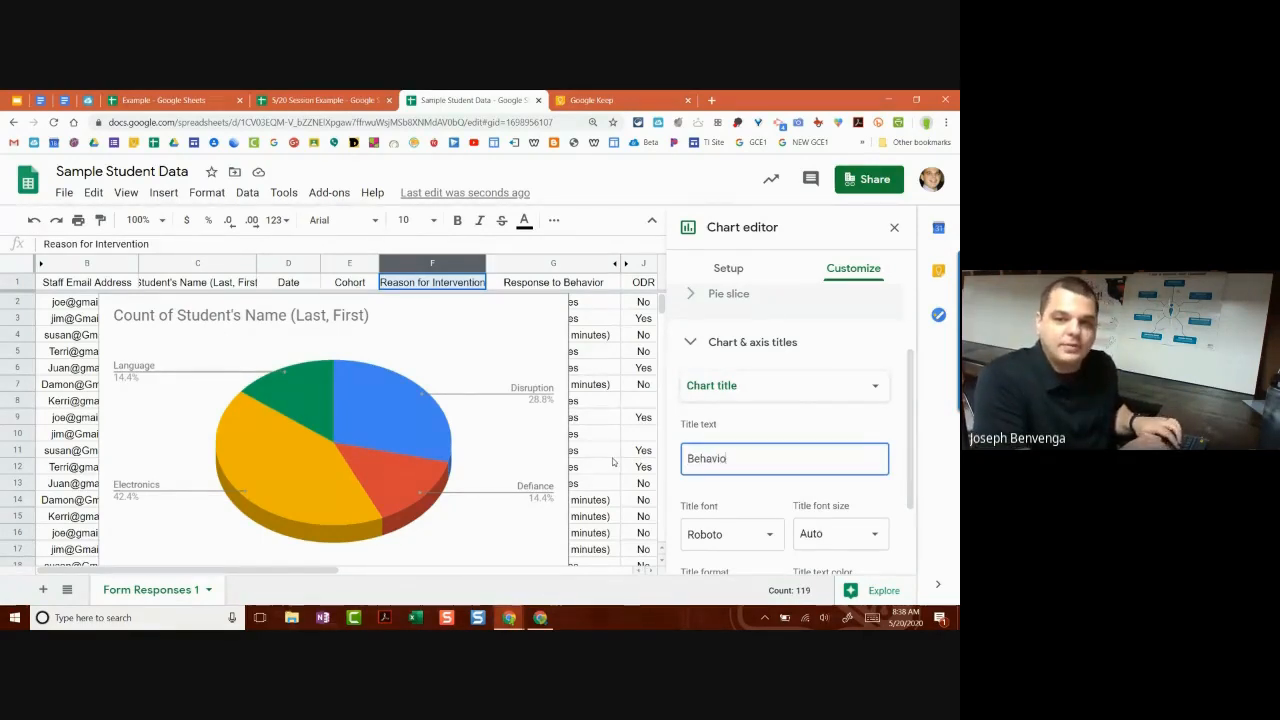
pyautogui.write('r Frequency')
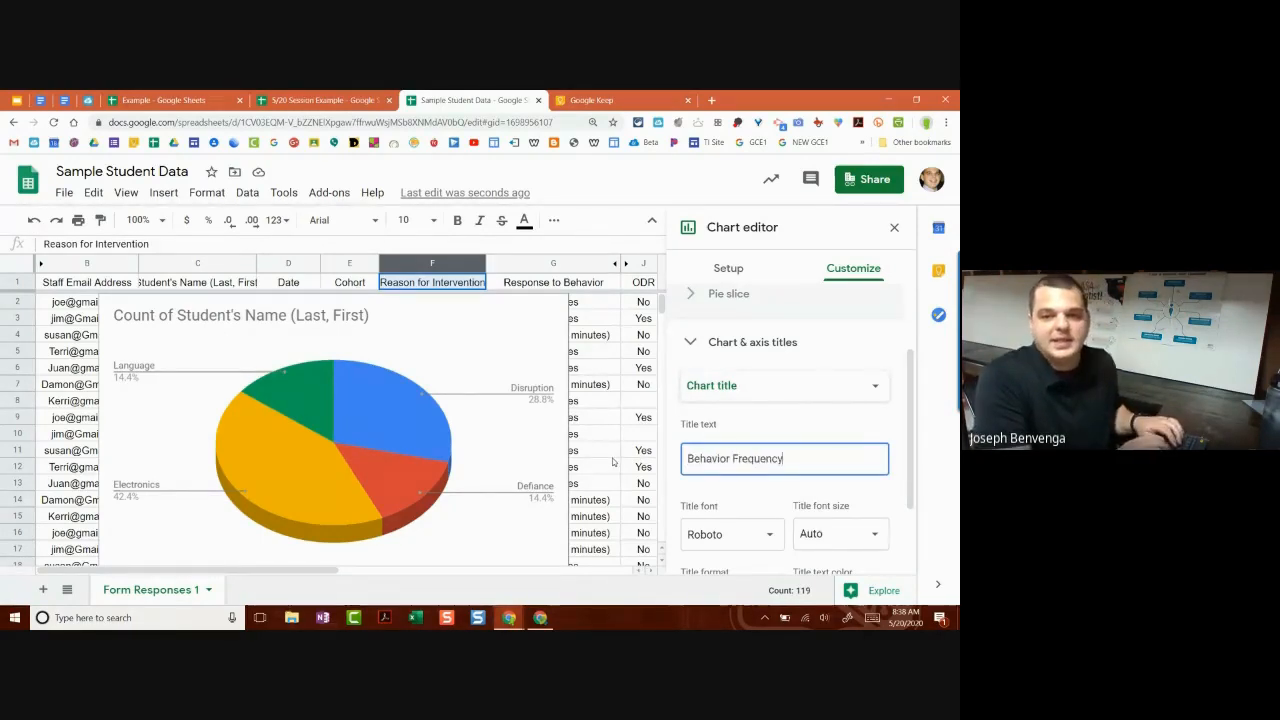
pyautogui.scroll(-2, 877, 507)
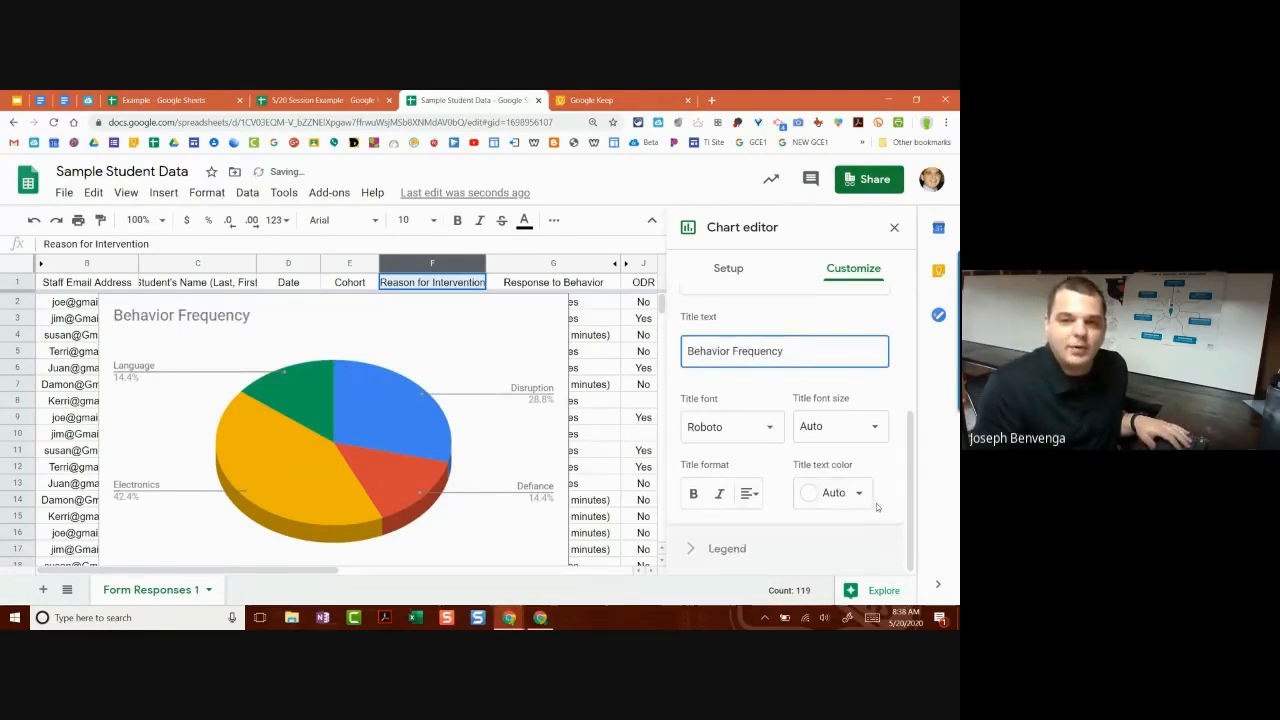
pyautogui.scroll(2, 849, 462)
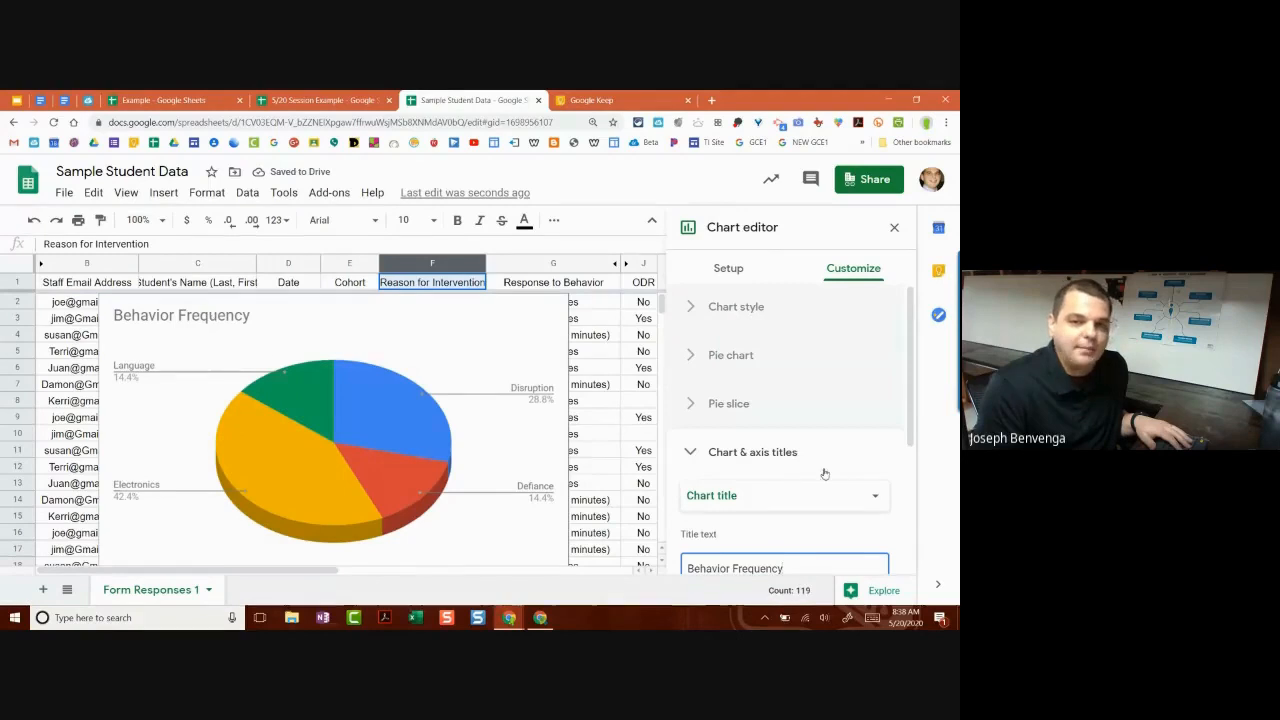
pyautogui.scroll(-2, 802, 470)
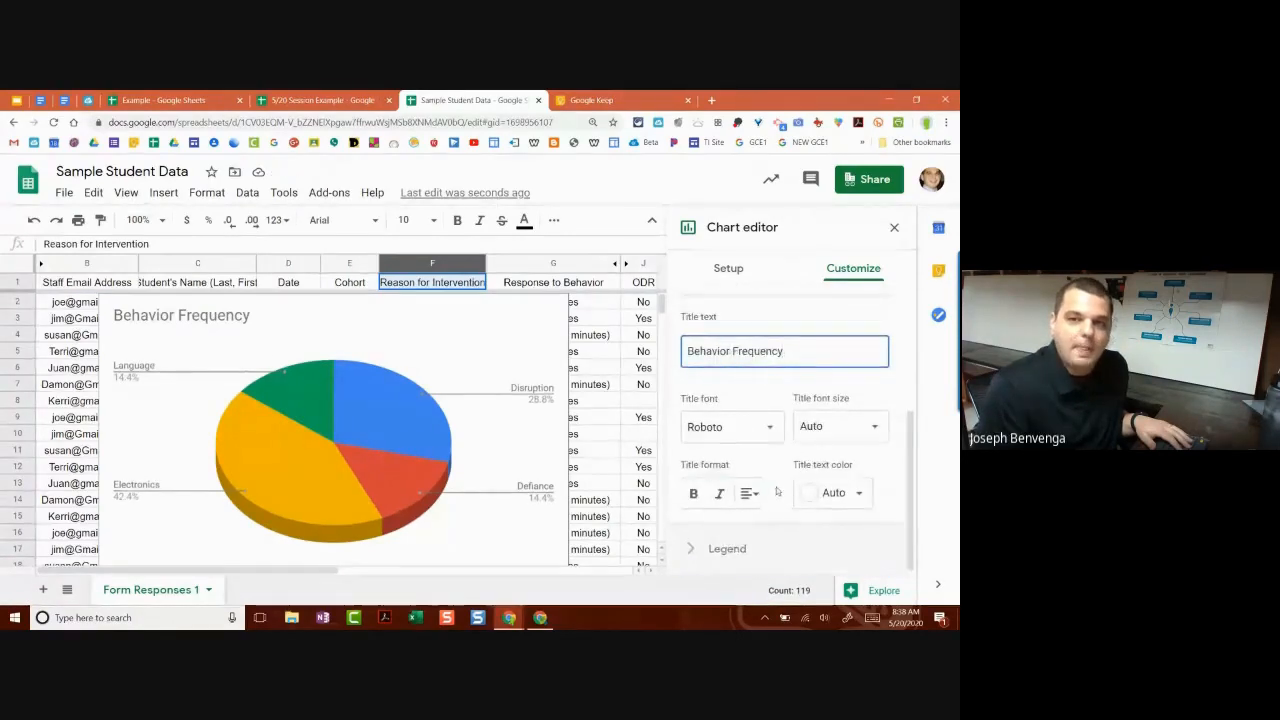
pyautogui.scroll(2, 770, 380)
pyautogui.click(729, 268)
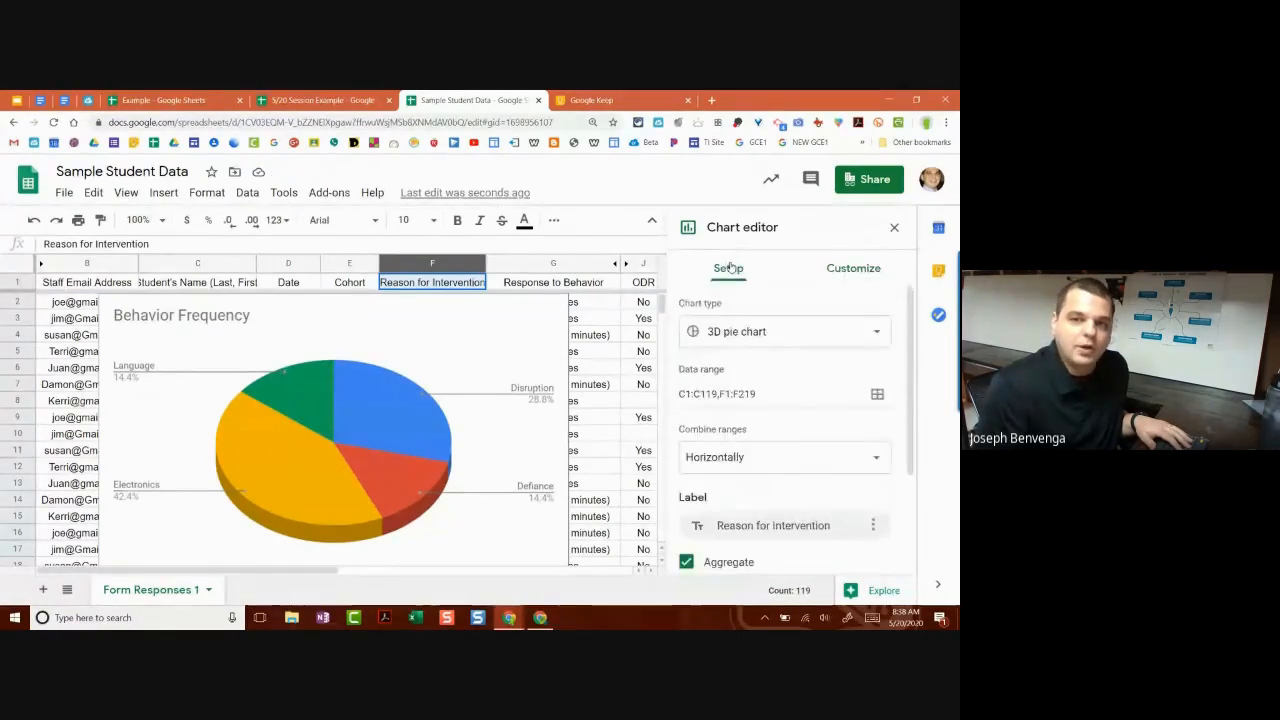
# Step: Close the Chart editor and drag the pie chart beside the data in columns K–L
pyautogui.click(894, 227)
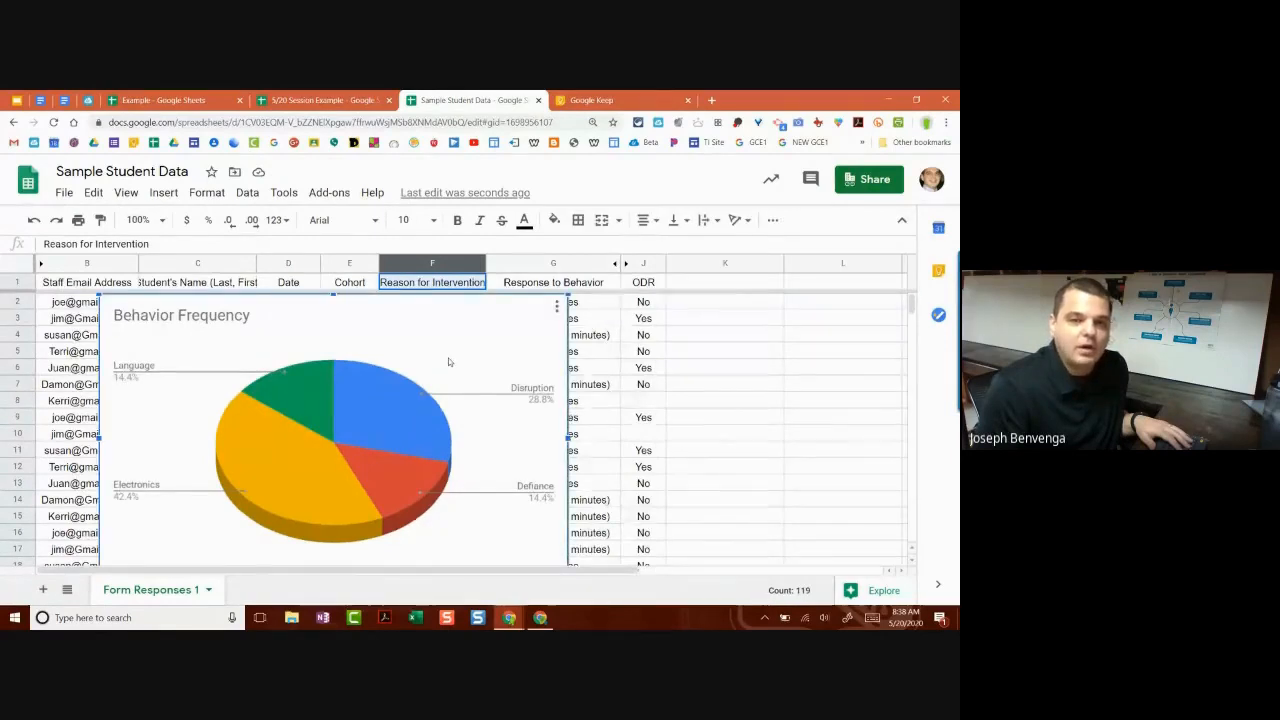
pyautogui.moveTo(448, 357); pyautogui.dragTo(577, 362)
pyautogui.scroll(-2, 572, 369)
pyautogui.scroll(2, 572, 369)
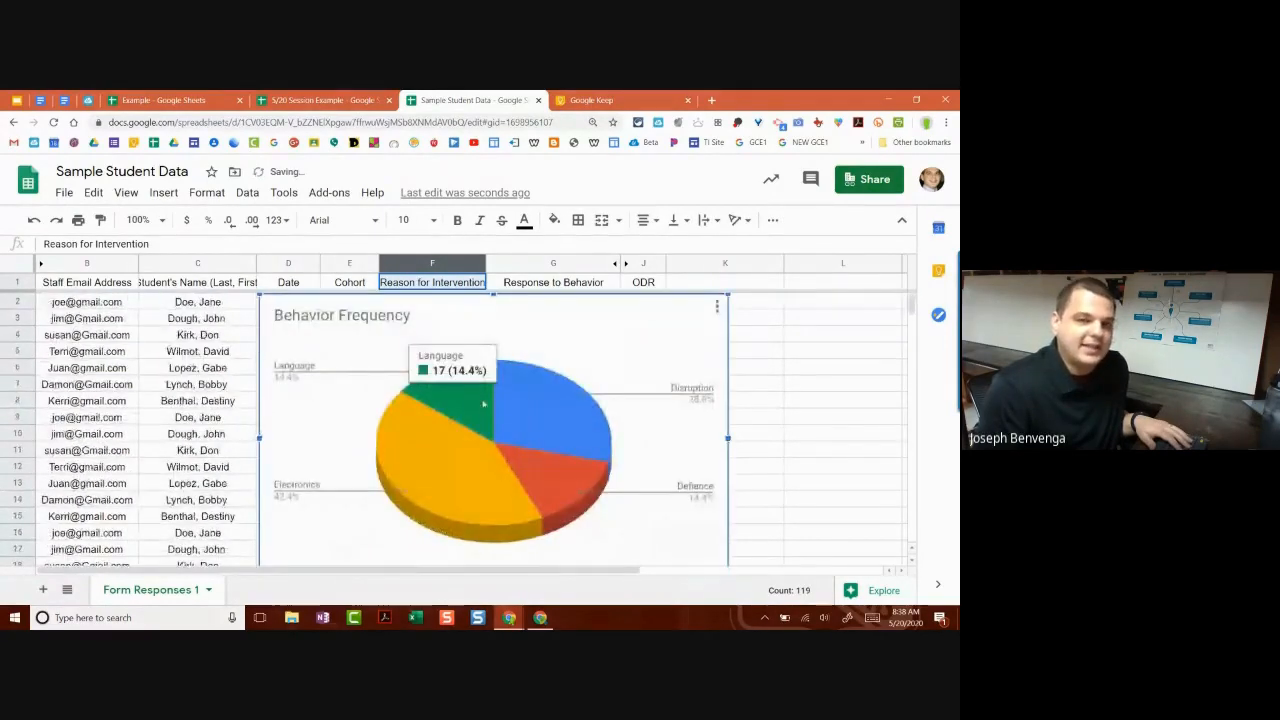
pyautogui.moveTo(394, 361)
pyautogui.mouseDown()
pyautogui.moveTo(168, 361)
pyautogui.moveTo(855, 350)
pyautogui.moveTo(466, 346)
pyautogui.mouseUp()
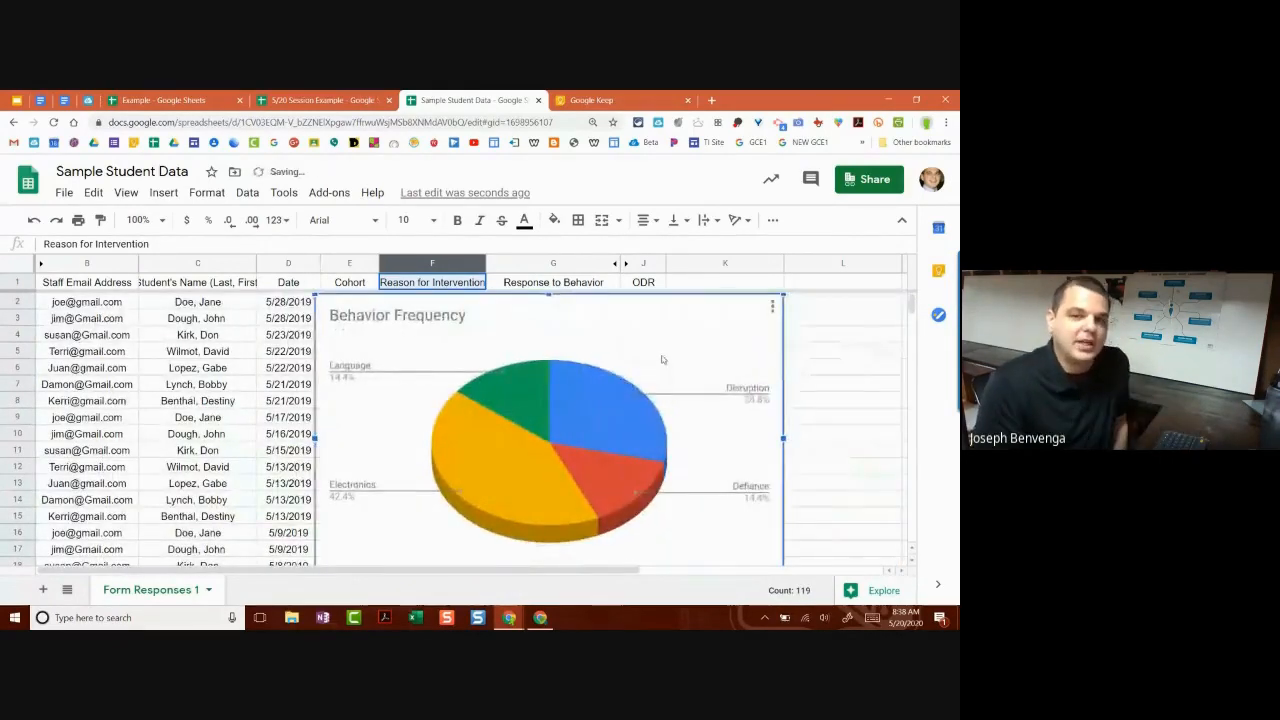
pyautogui.scroll(-1, 683, 358)
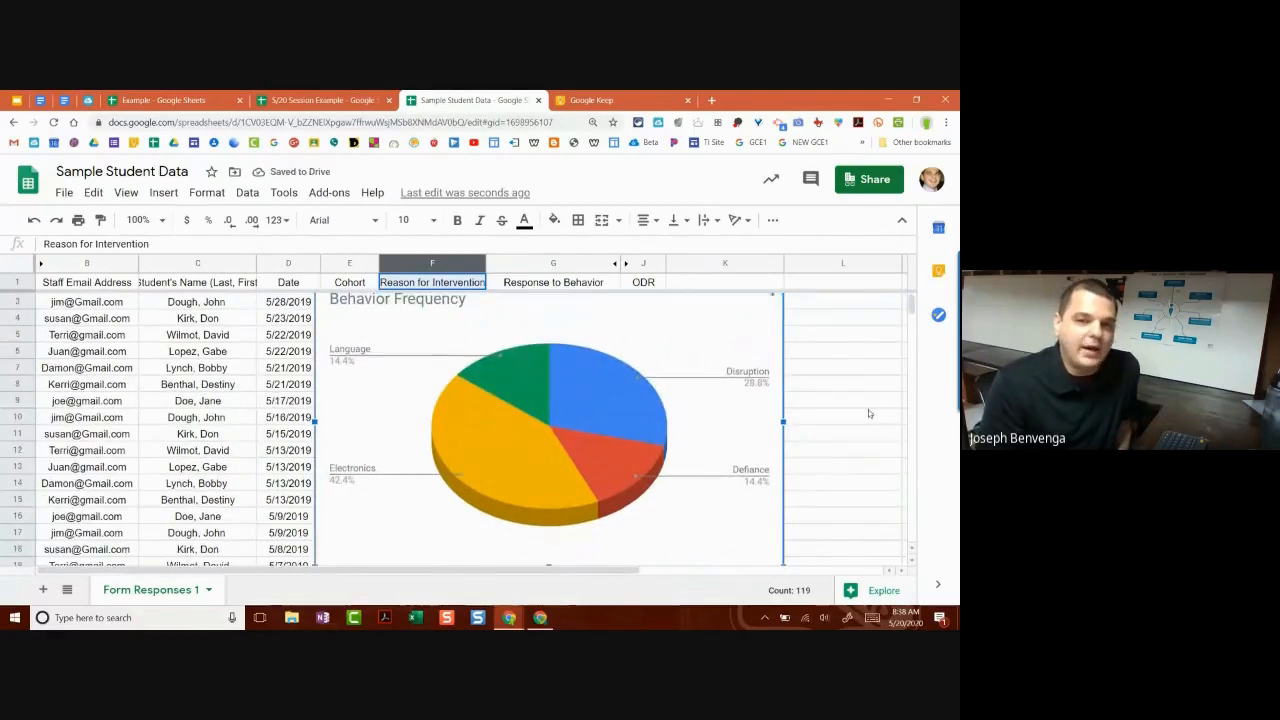
pyautogui.scroll(-3, 830, 419)
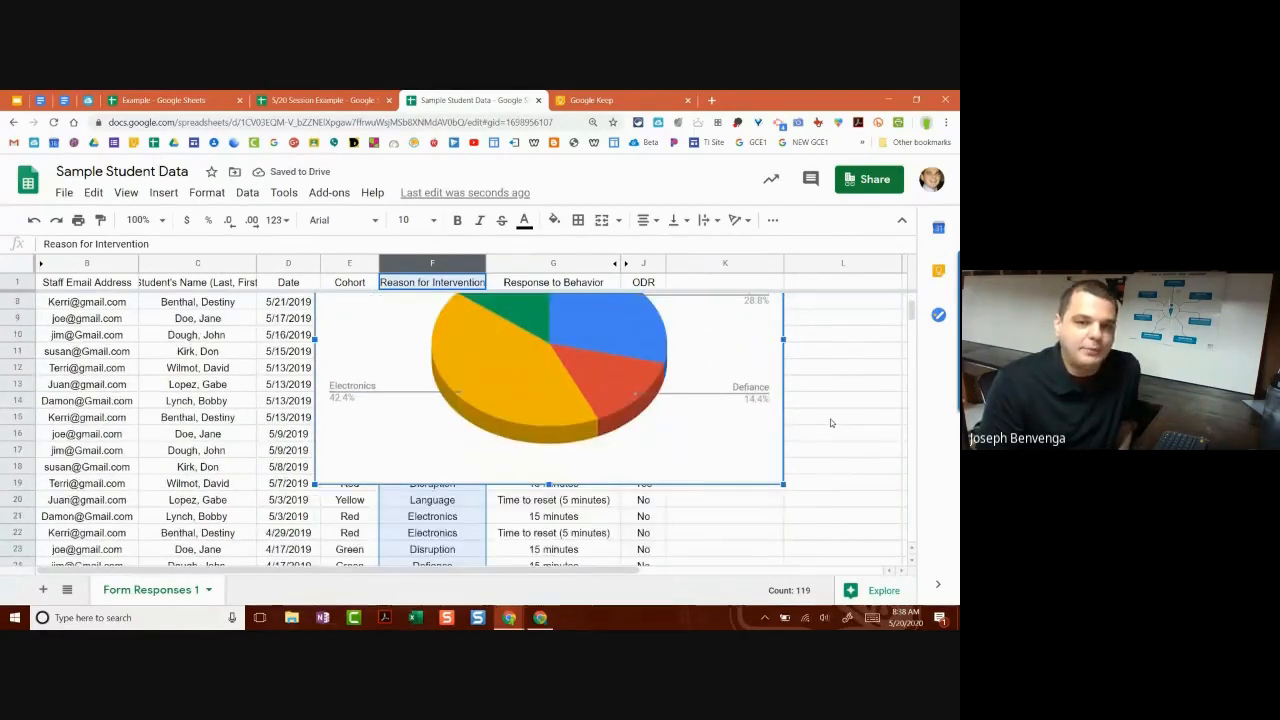
pyautogui.scroll(3, 812, 423)
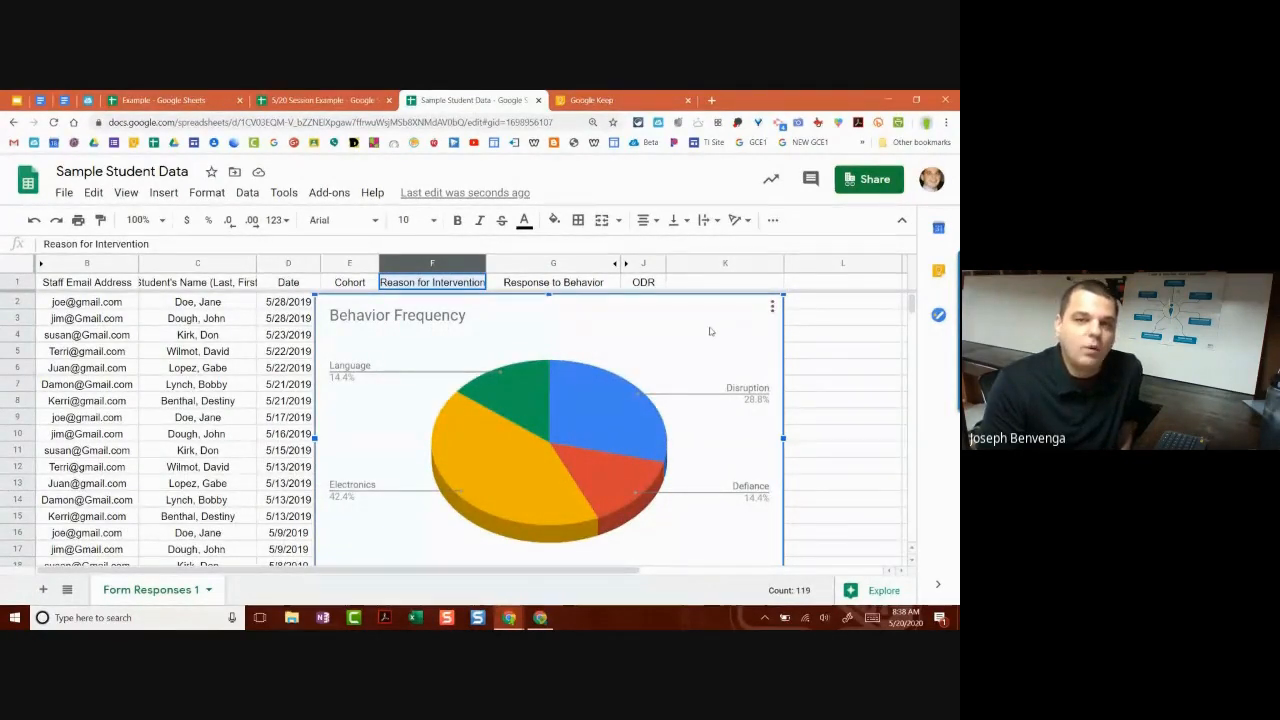
# Step: Move the pie chart onto its own sheet, Chart1, from the chart's menu
pyautogui.click(772, 308)
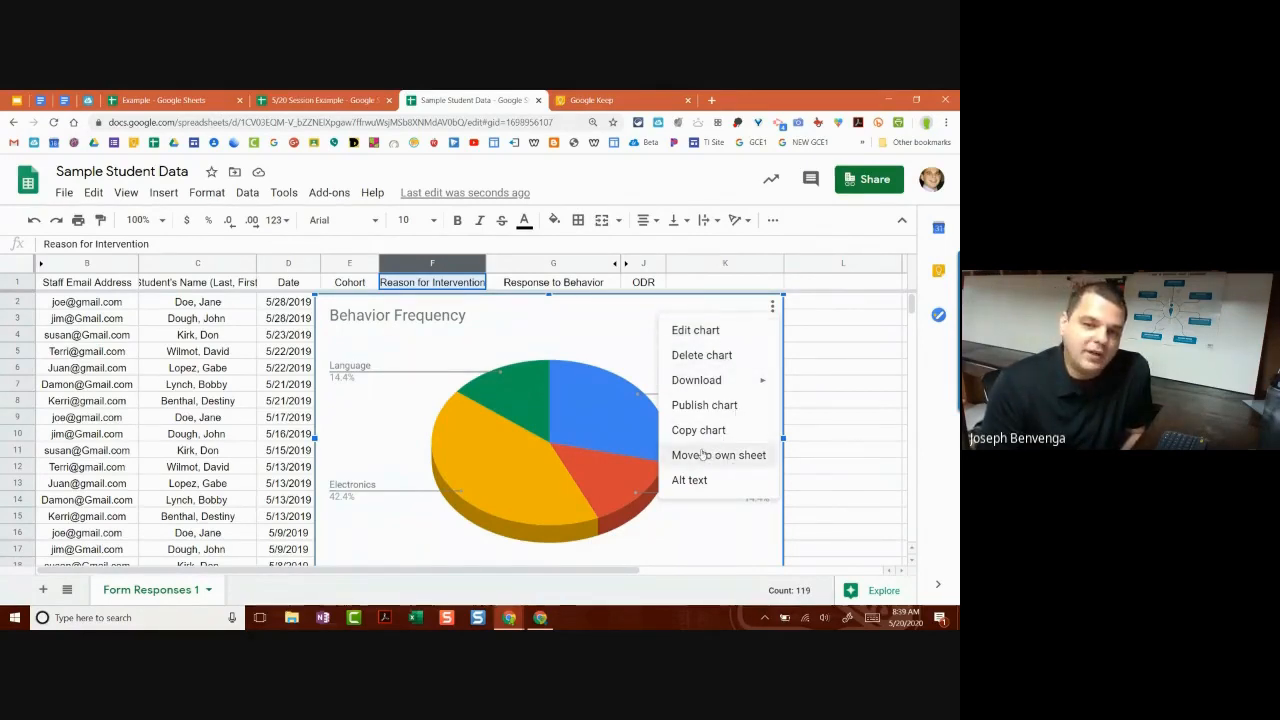
pyautogui.click(602, 346)
pyautogui.click(772, 307)
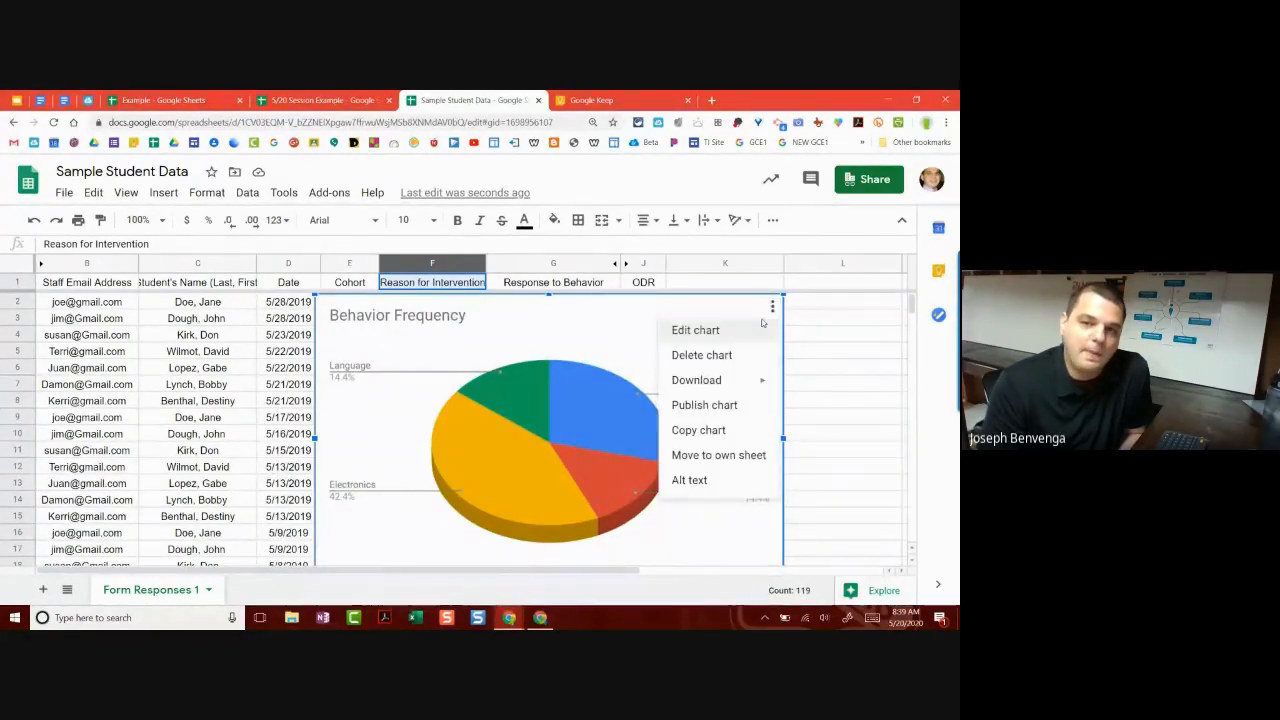
pyautogui.click(709, 459)
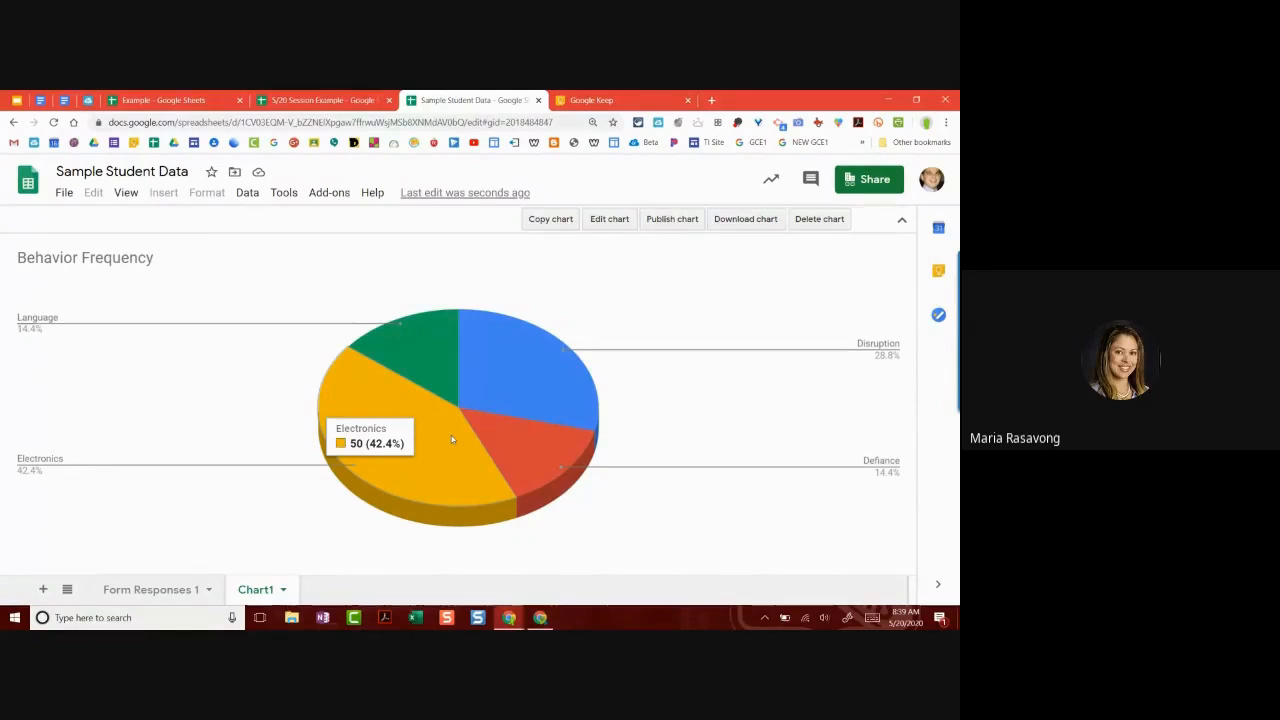
pyautogui.click(193, 590)
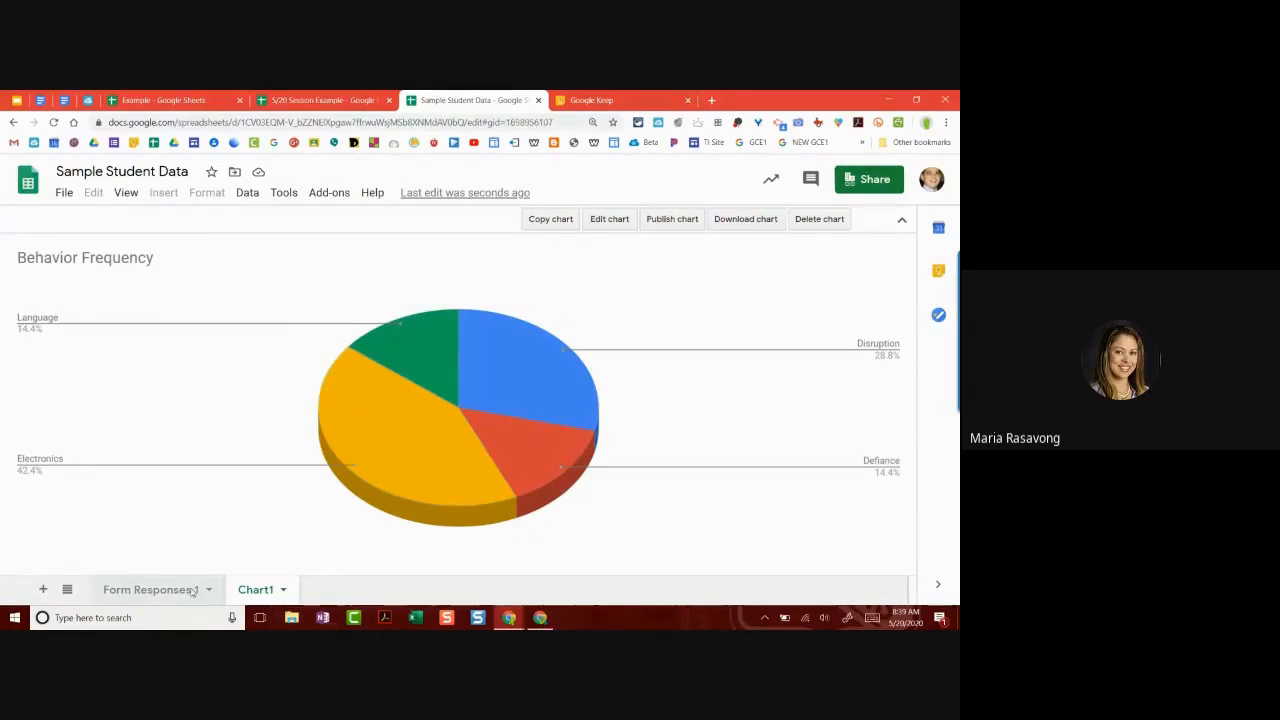
pyautogui.click(208, 590)
pyautogui.click(208, 590)
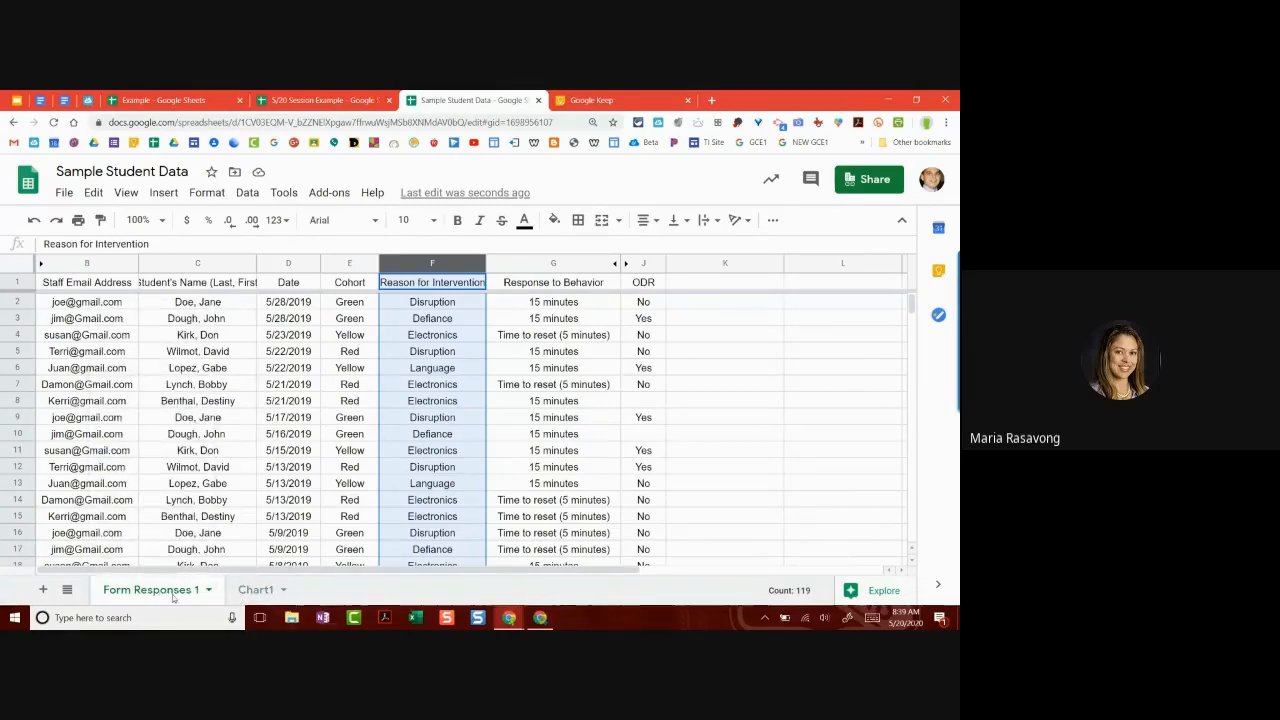
pyautogui.click(246, 592)
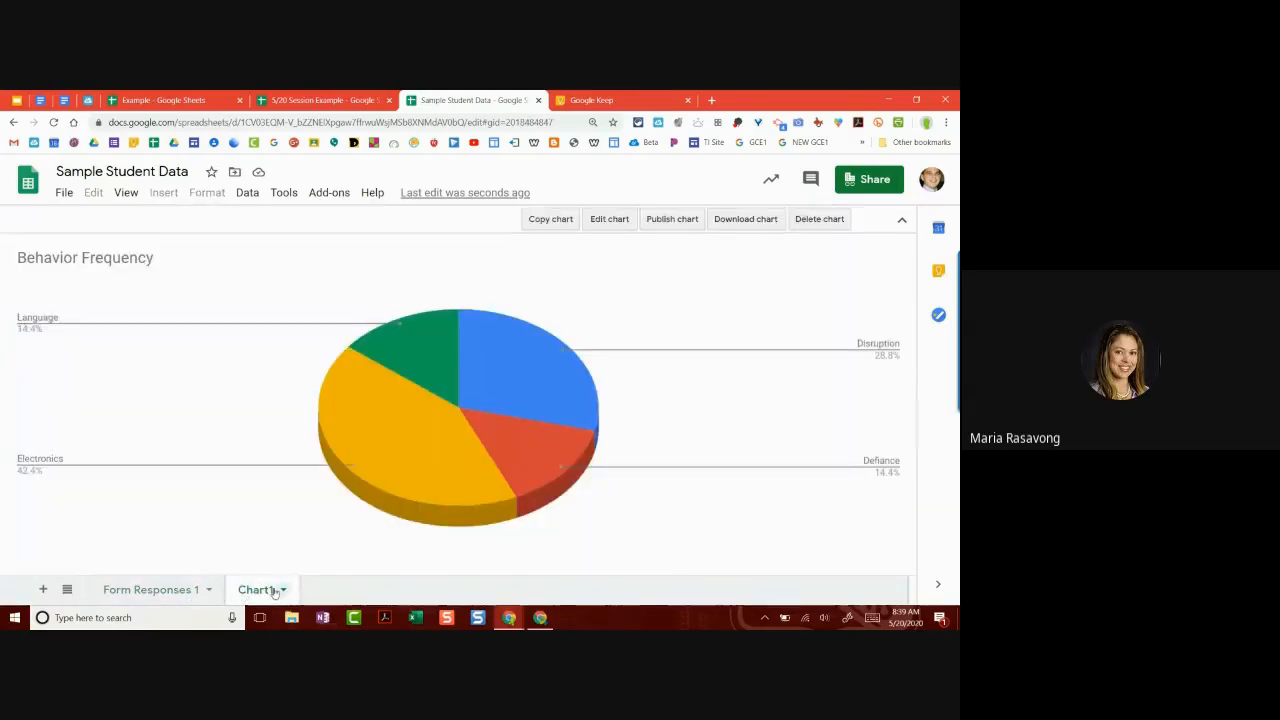
pyautogui.scroll(5, 265, 598)
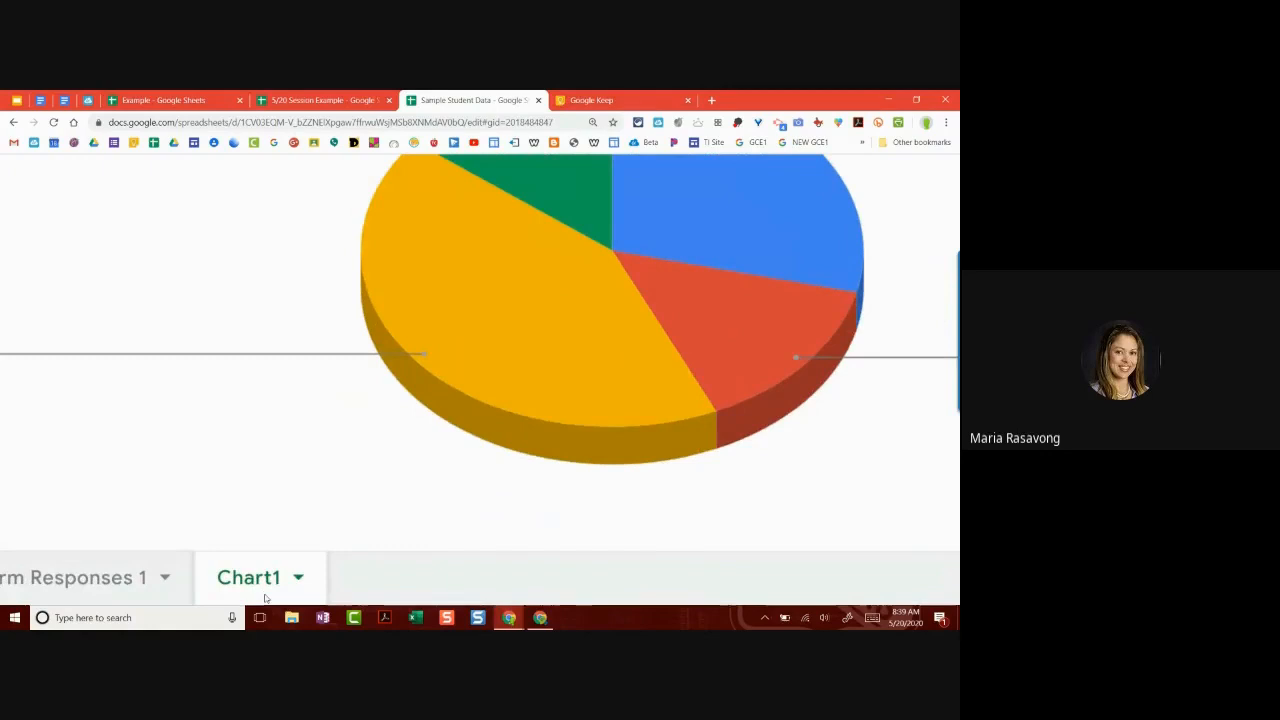
pyautogui.hscroll(-2, 265, 598)
pyautogui.hscroll(-1, 265, 598)
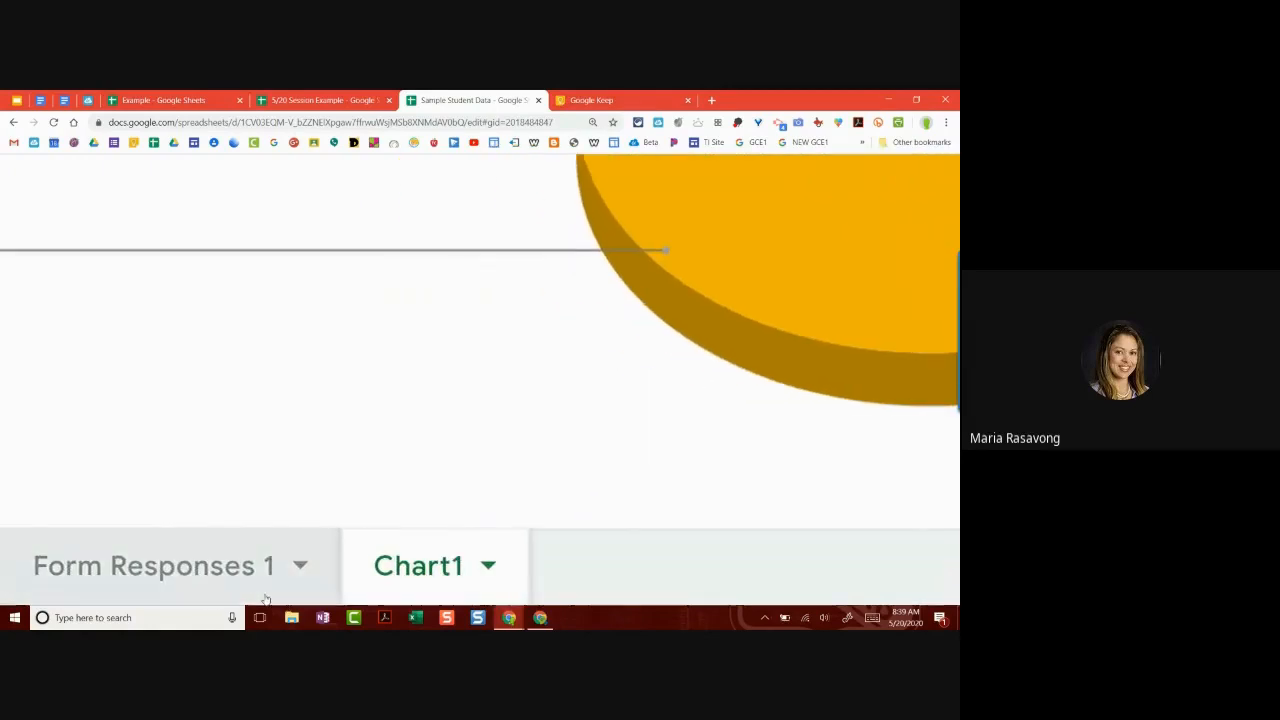
pyautogui.scroll(-2, 265, 598)
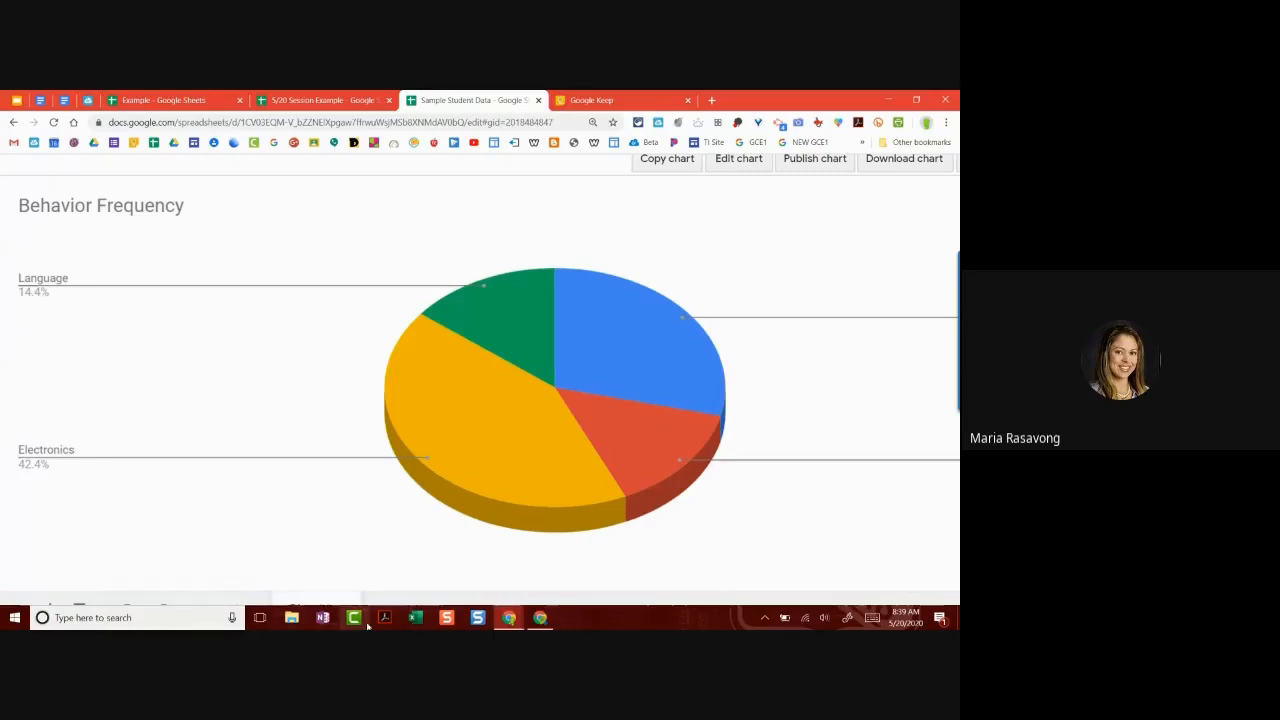
pyautogui.scroll(-3, 366, 587)
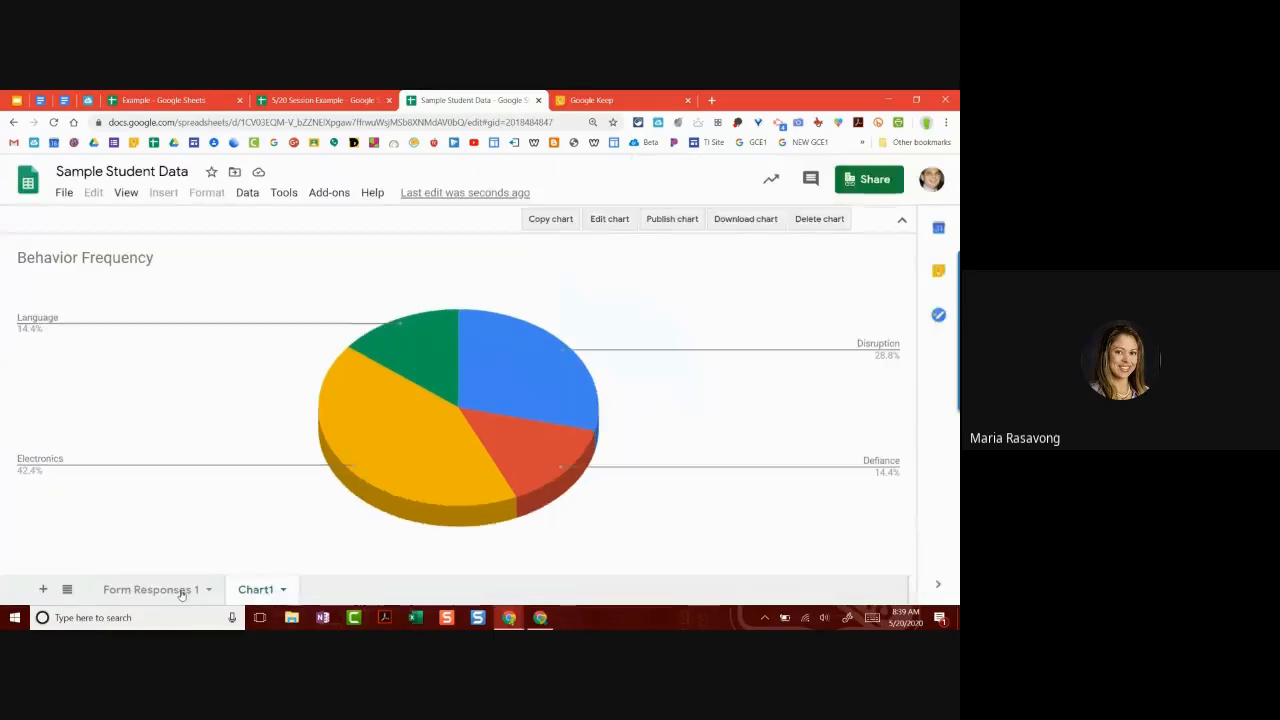
pyautogui.click(68, 591)
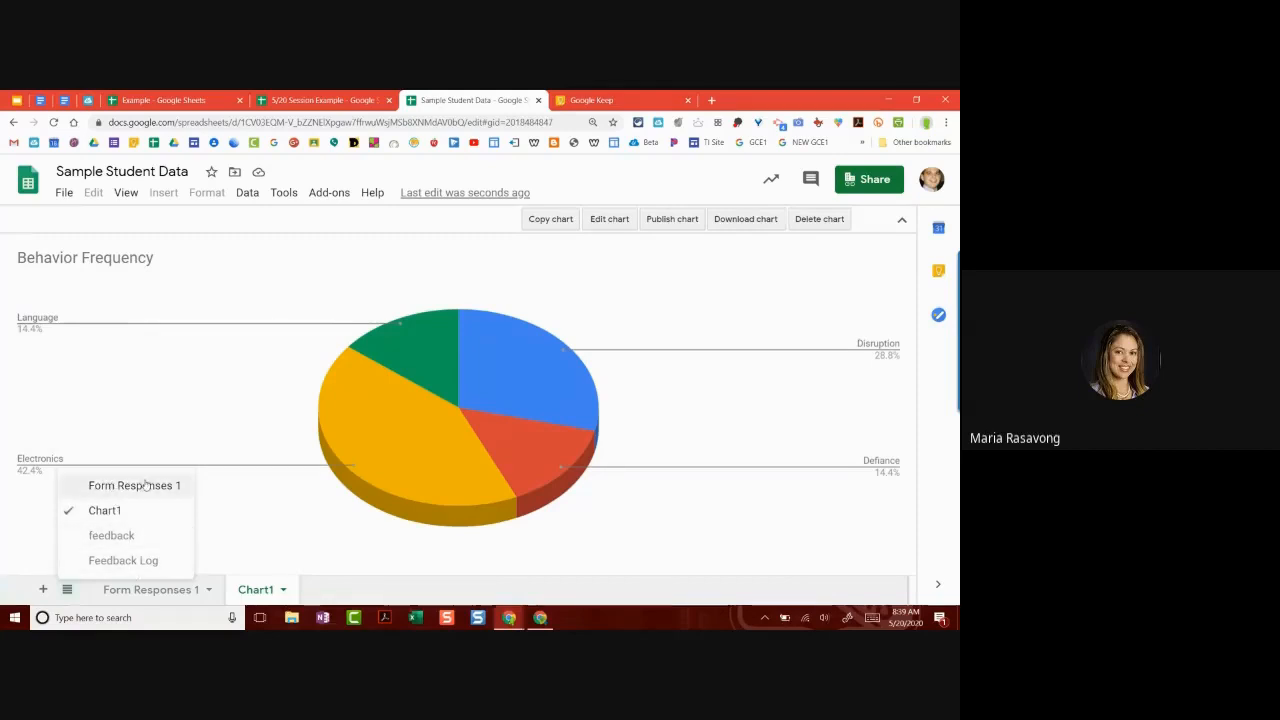
pyautogui.click(362, 599)
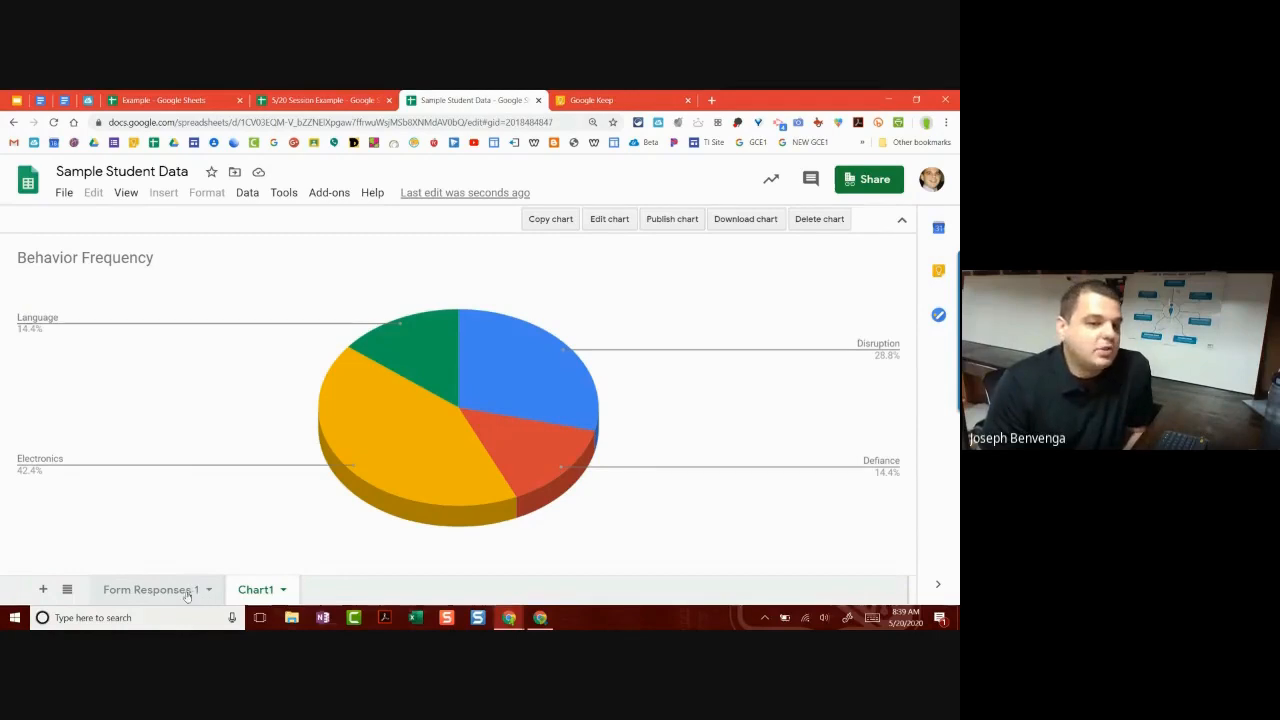
pyautogui.click(284, 590)
pyautogui.click(285, 591)
pyautogui.click(285, 591)
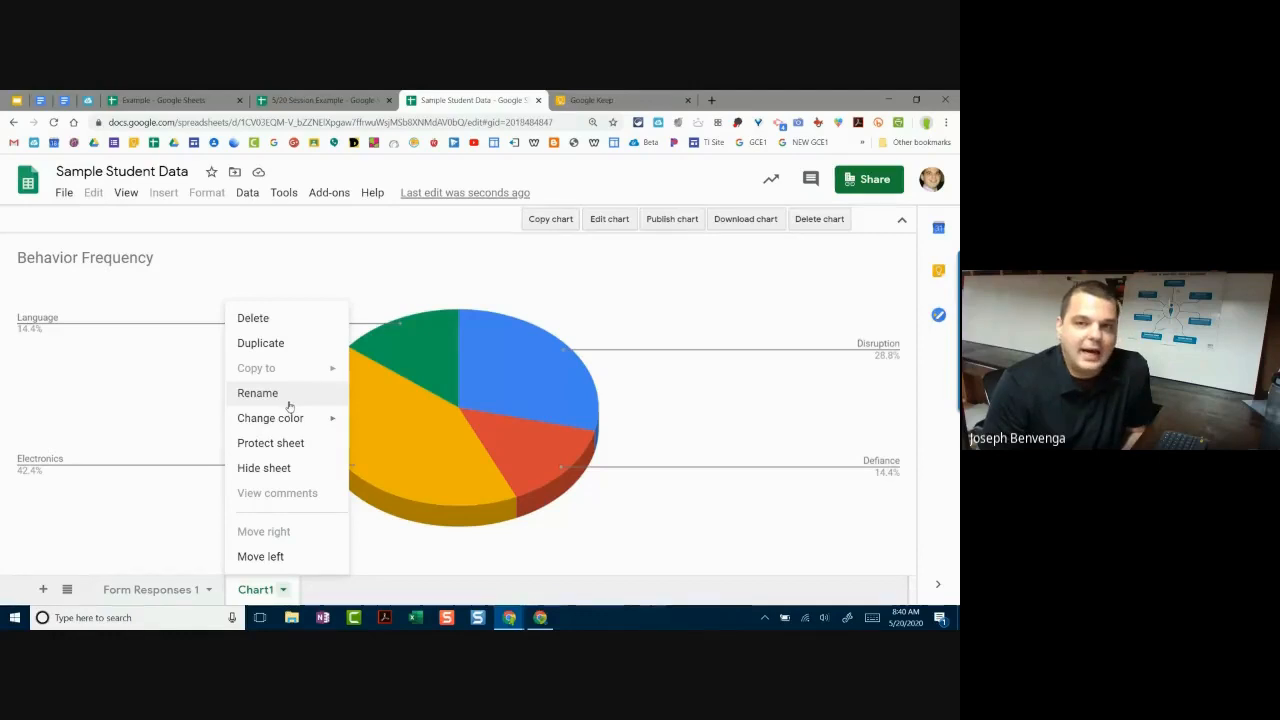
pyautogui.click(283, 590)
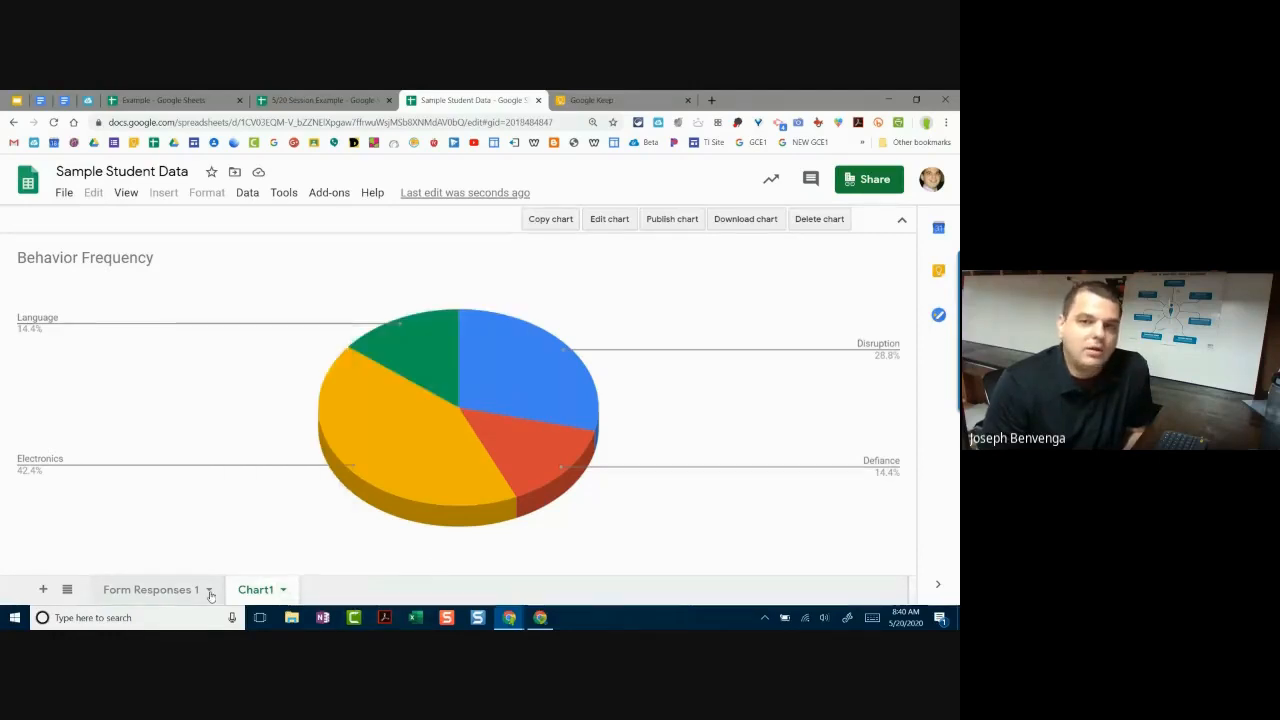
# Step: Switch to the Form Responses 1 sheet and insert a new chart of its data
pyautogui.click(194, 591)
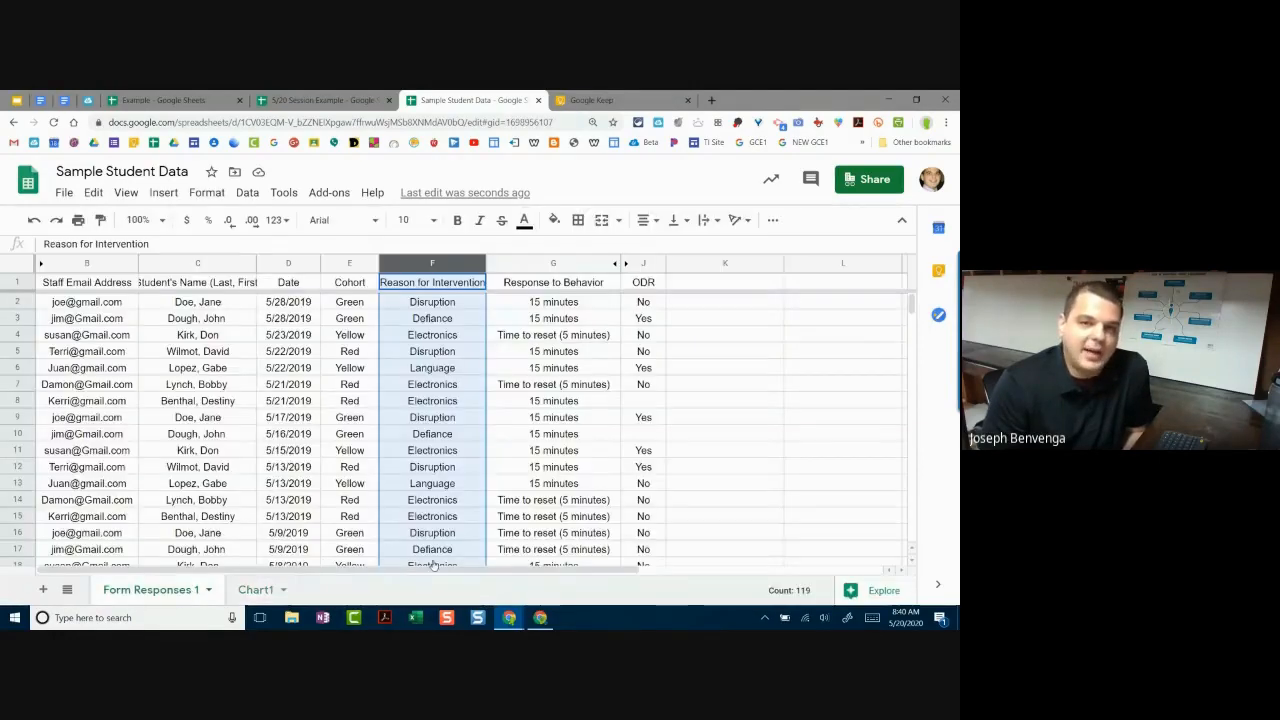
pyautogui.click(765, 452)
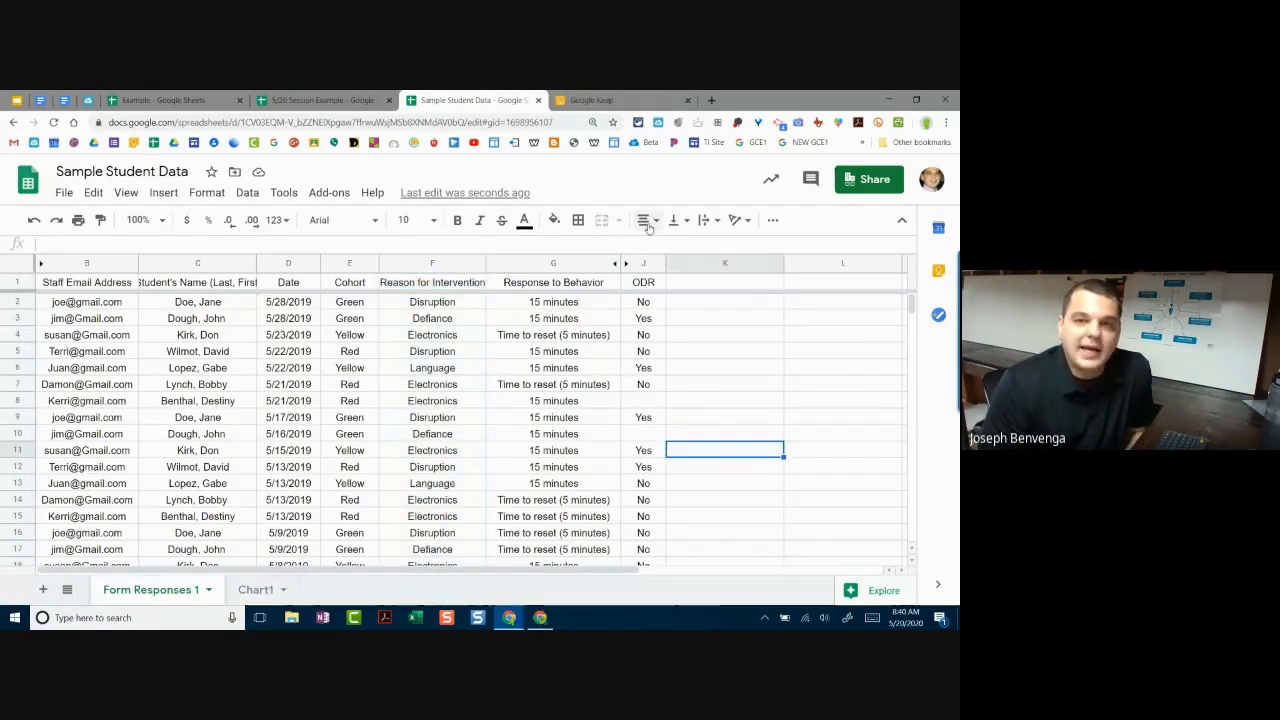
pyautogui.click(207, 192)
pyautogui.moveTo(165, 193)
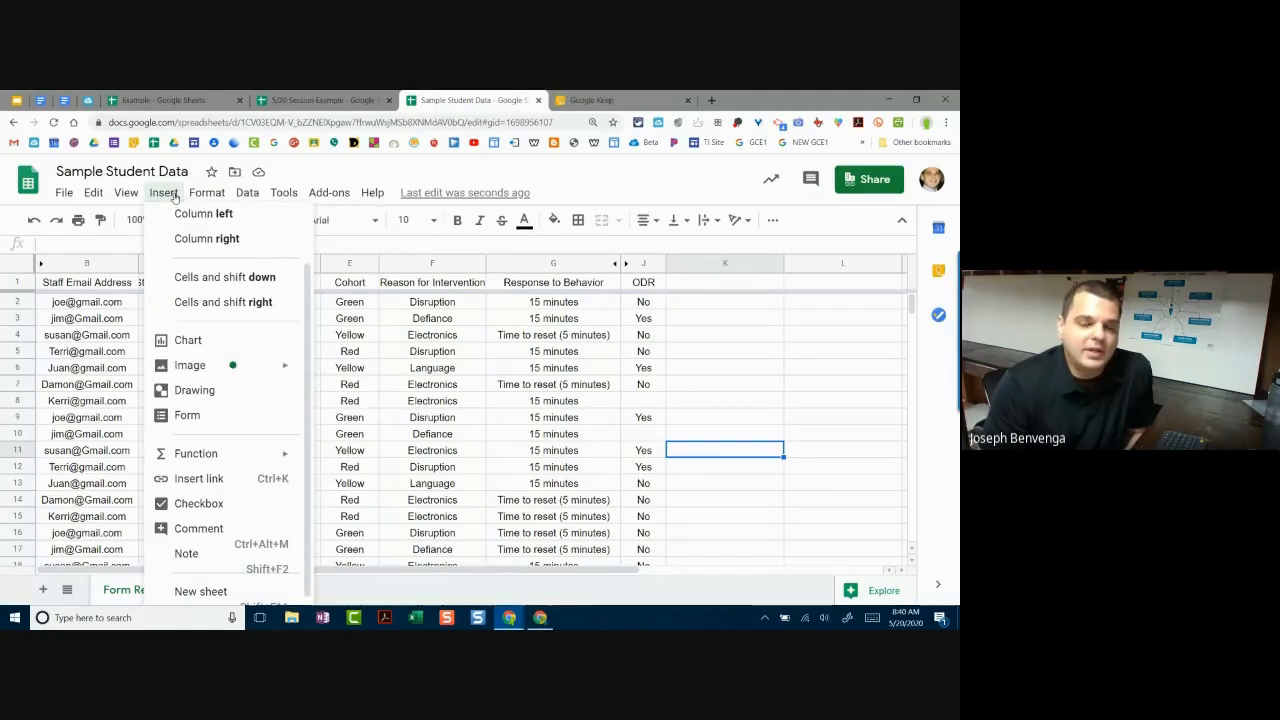
pyautogui.click(226, 347)
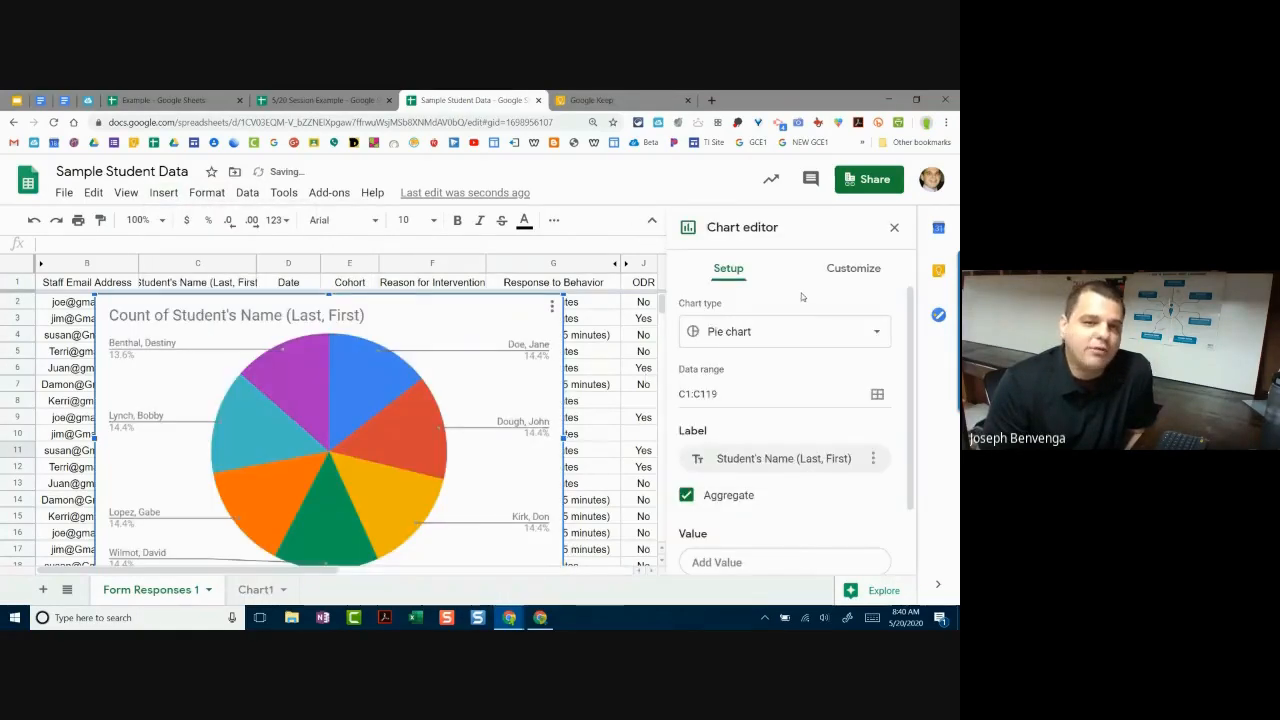
# Step: Change the new chart to a column chart, then delete it
pyautogui.click(835, 337)
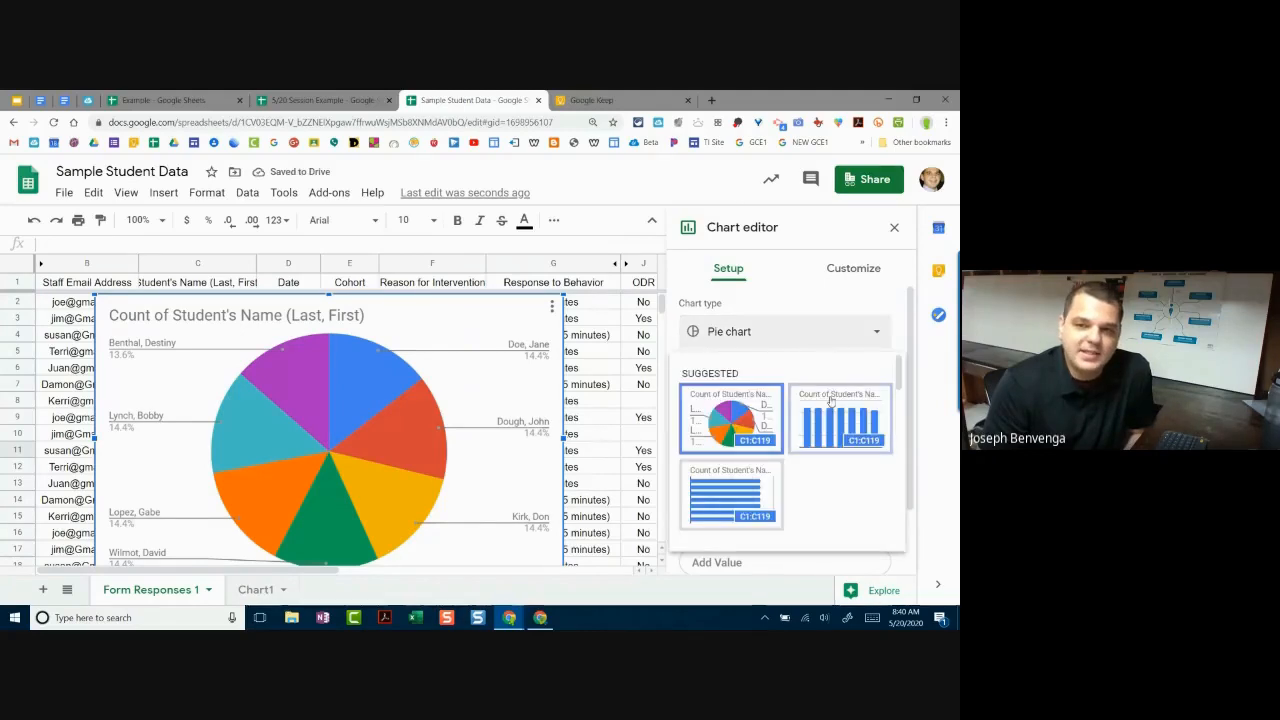
pyautogui.click(840, 430)
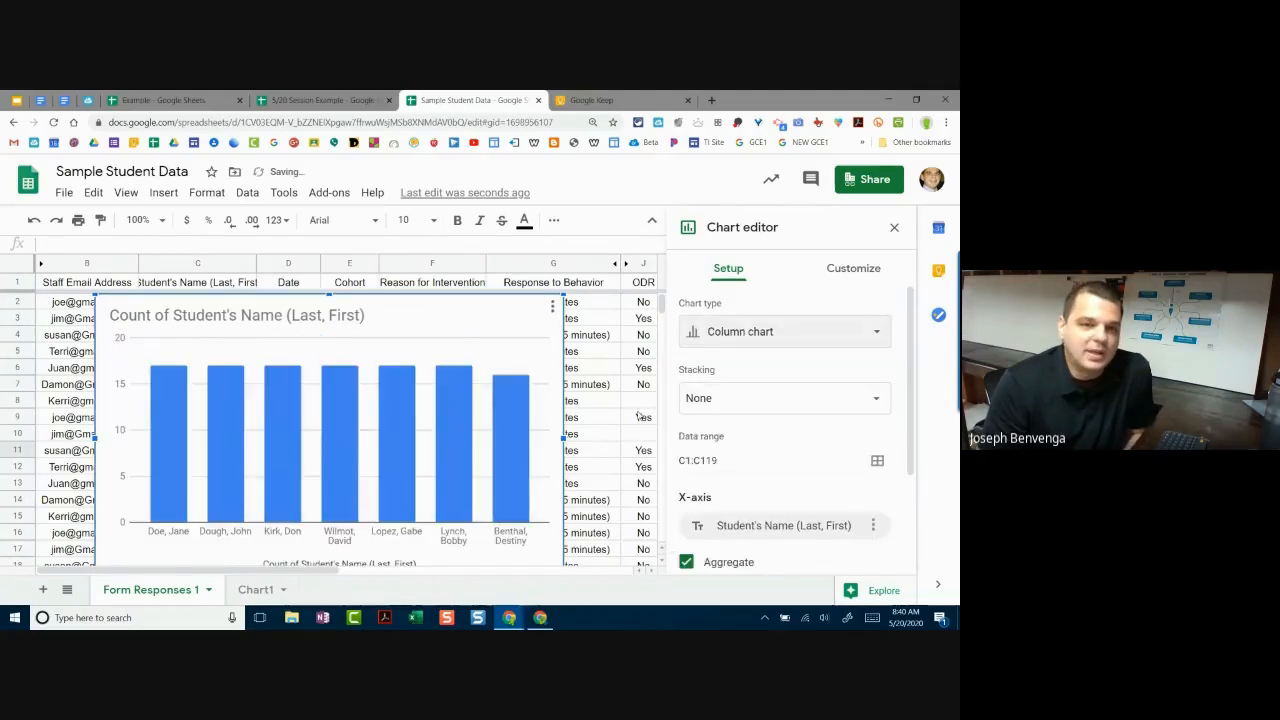
pyautogui.scroll(-1, 618, 420)
pyautogui.scroll(1, 603, 432)
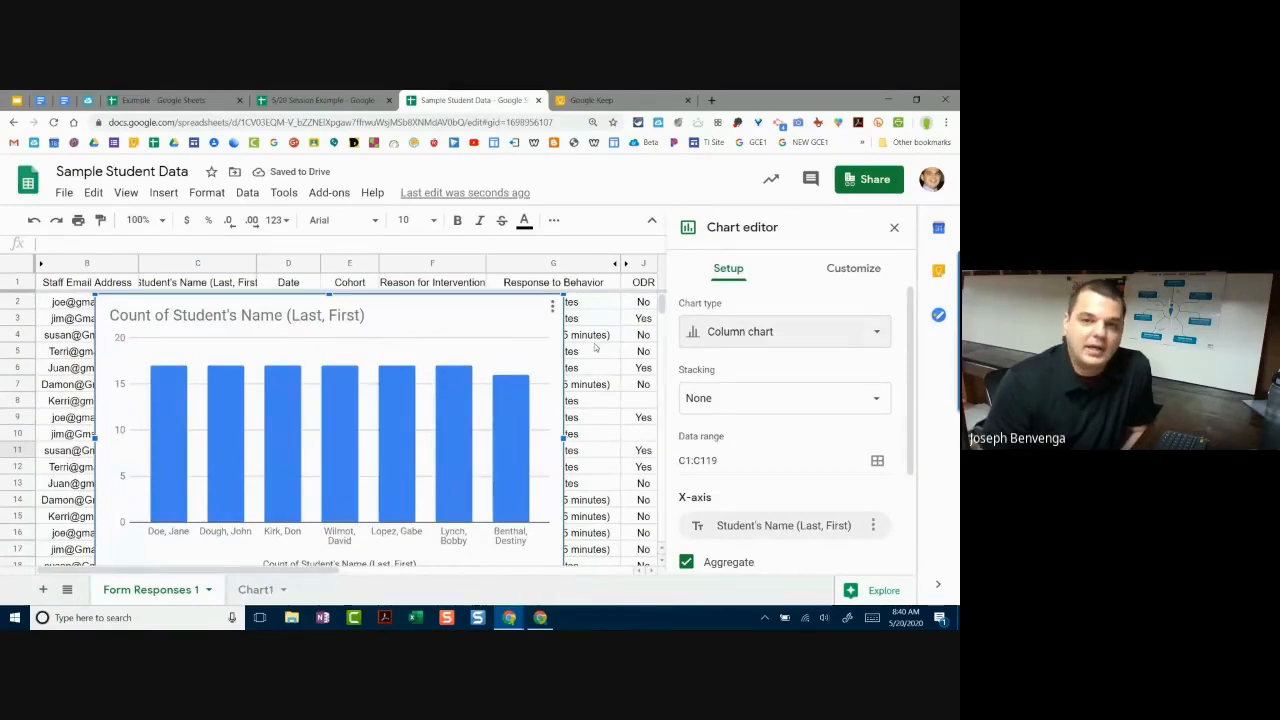
pyautogui.scroll(-1, 785, 420)
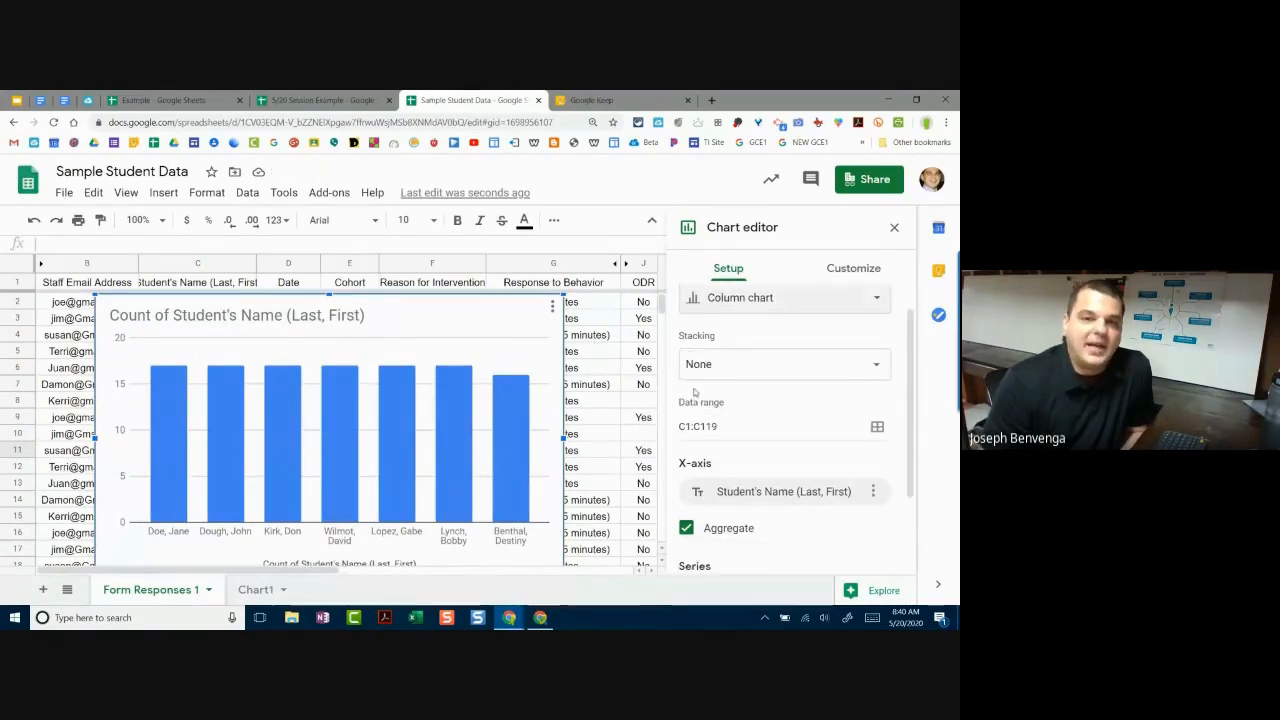
pyautogui.click(549, 309)
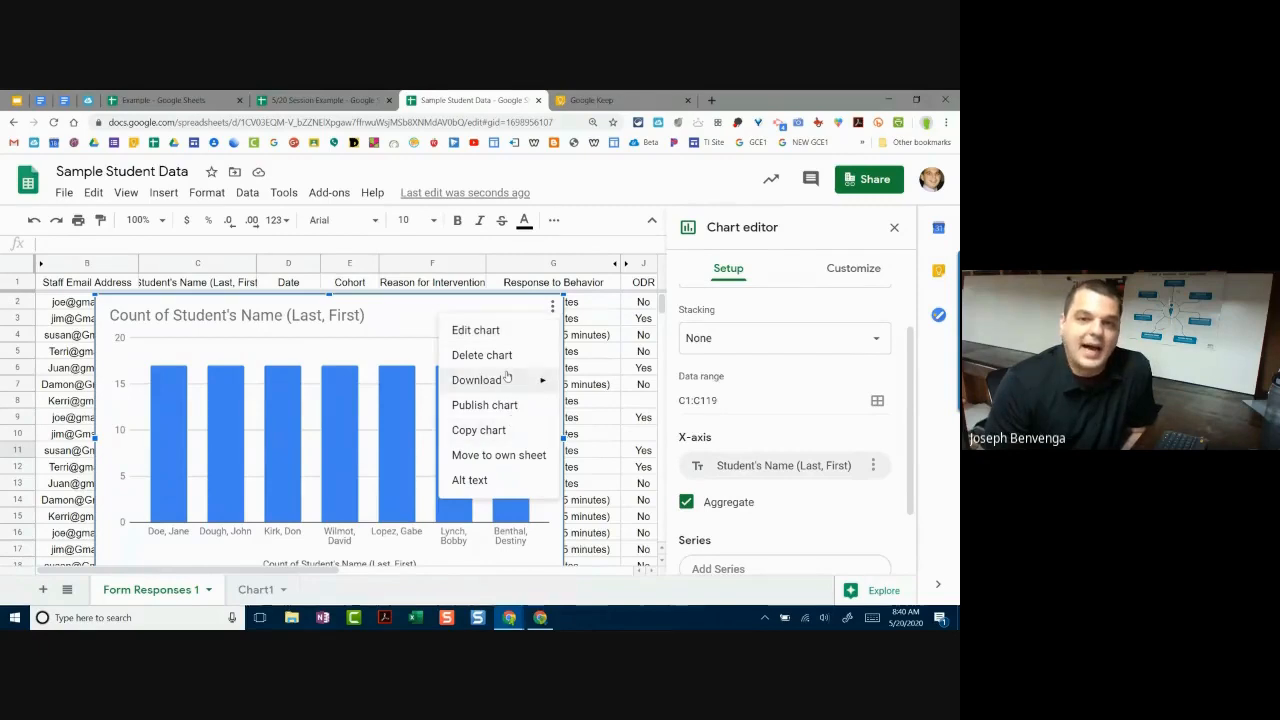
pyautogui.click(507, 362)
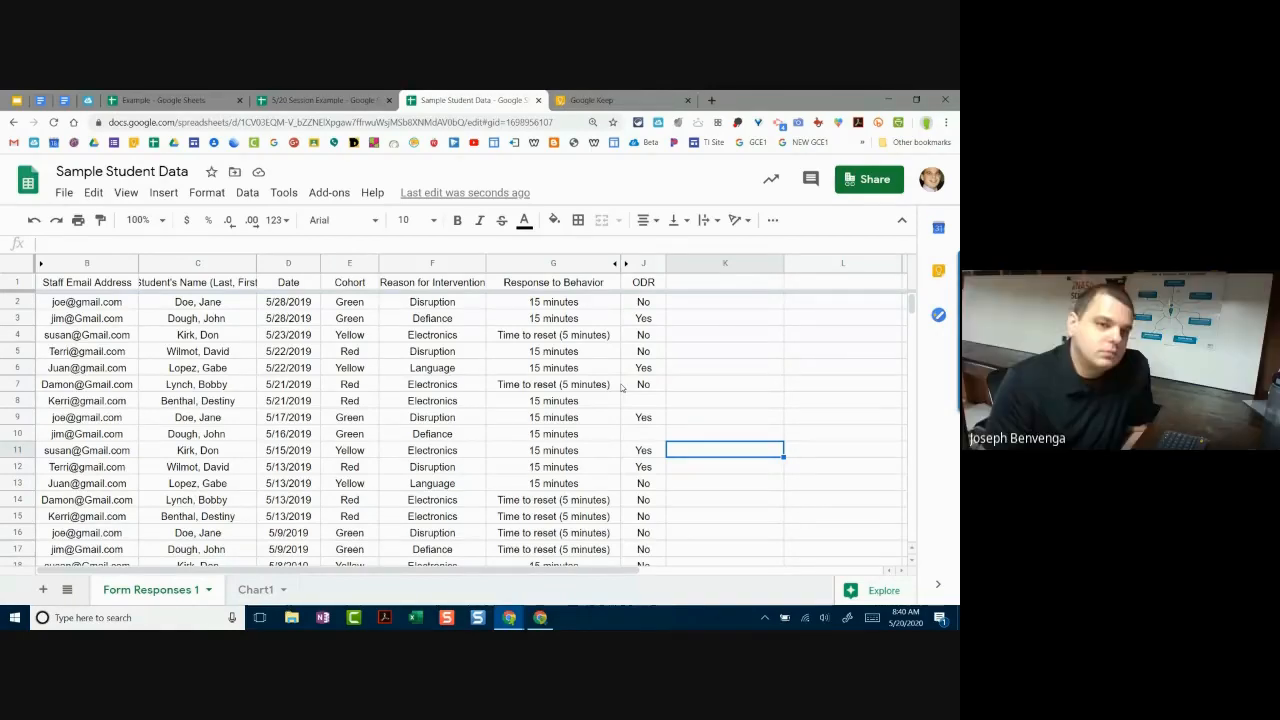
# Step: Resize row 2 of Form Responses 1 to a specified height of 35 pixels
pyautogui.click(17, 301)
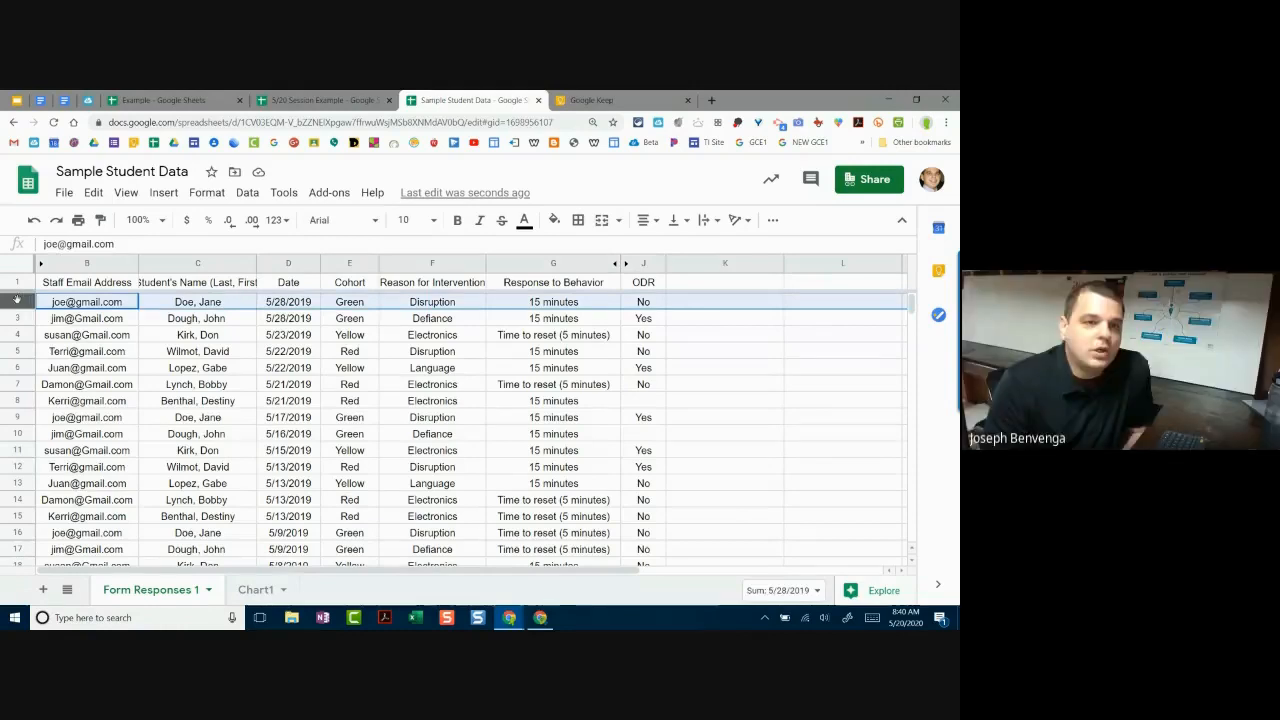
pyautogui.rightClick(26, 304)
pyautogui.click(16, 302)
pyautogui.rightClick(16, 302)
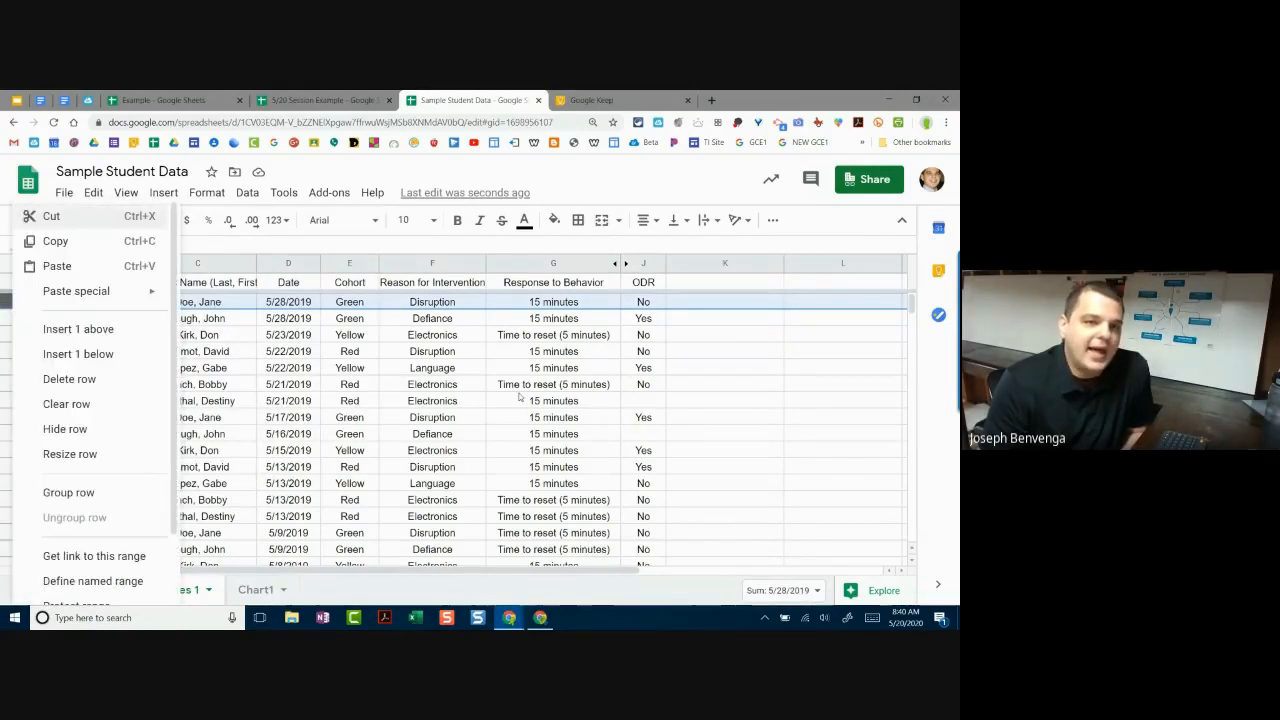
pyautogui.click(553, 385)
pyautogui.click(12, 302)
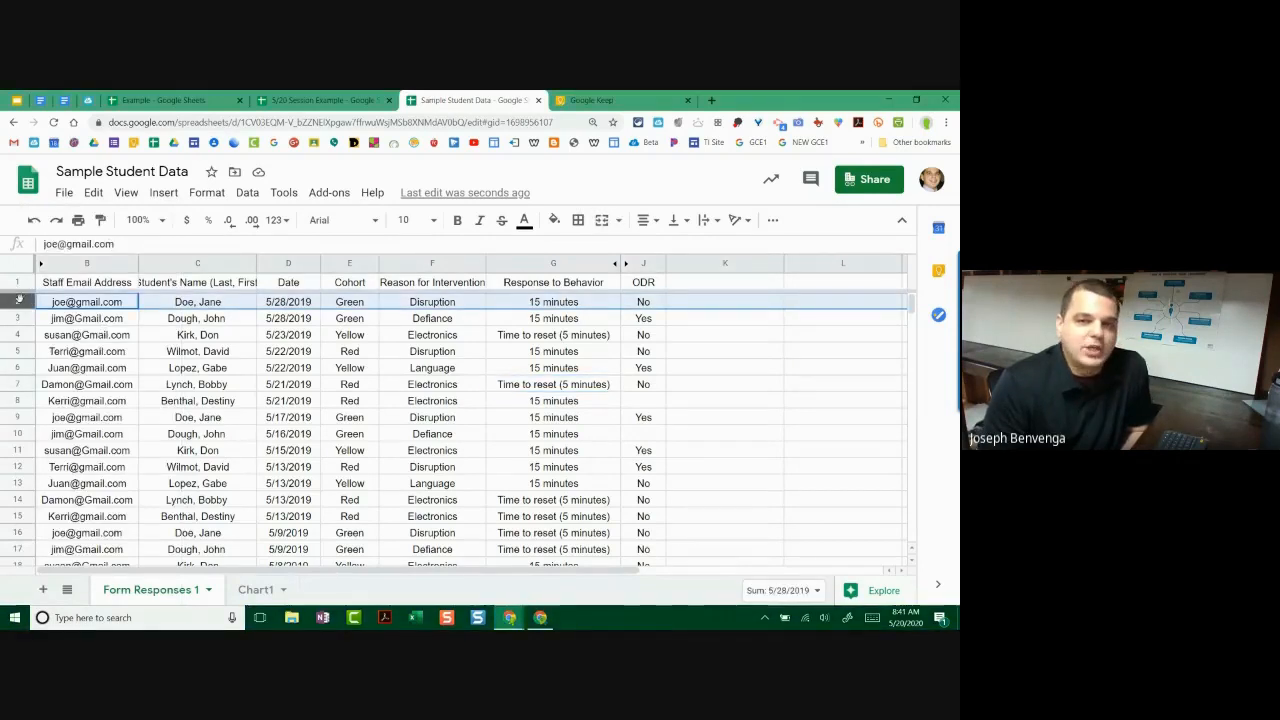
pyautogui.rightClick(18, 300)
pyautogui.click(100, 454)
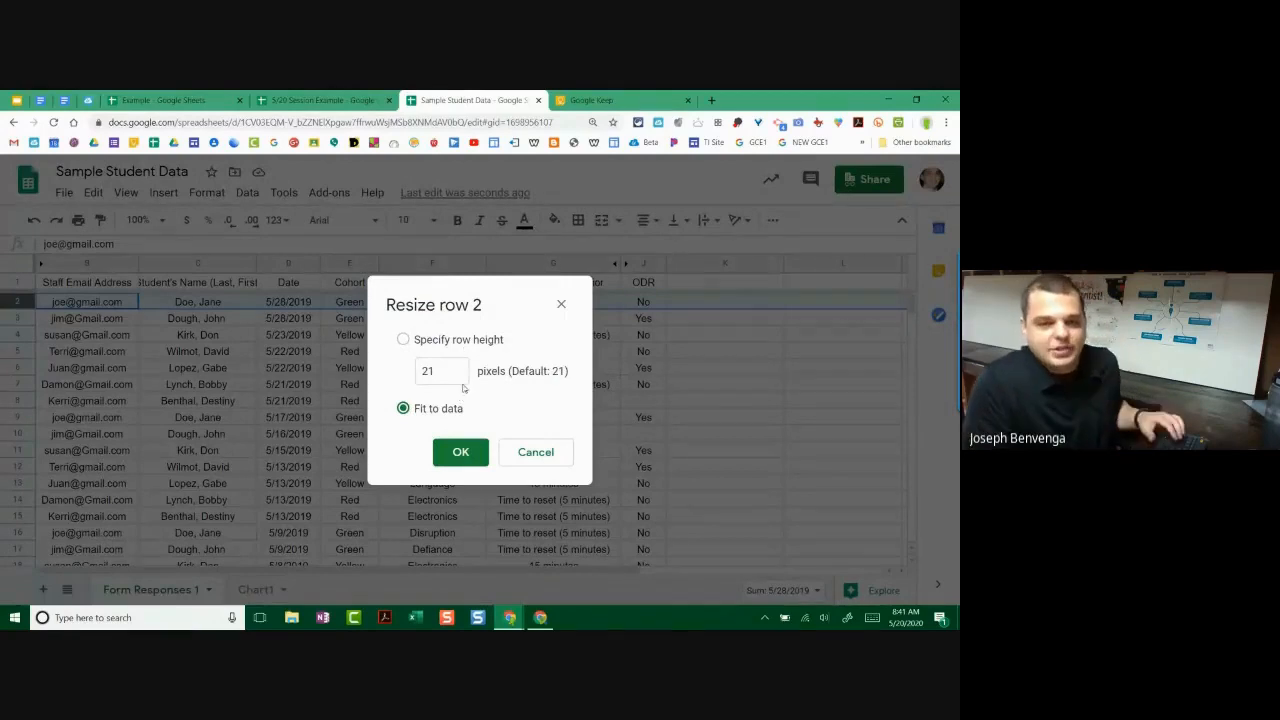
pyautogui.click(467, 338)
pyautogui.moveTo(443, 371); pyautogui.dragTo(294, 371)
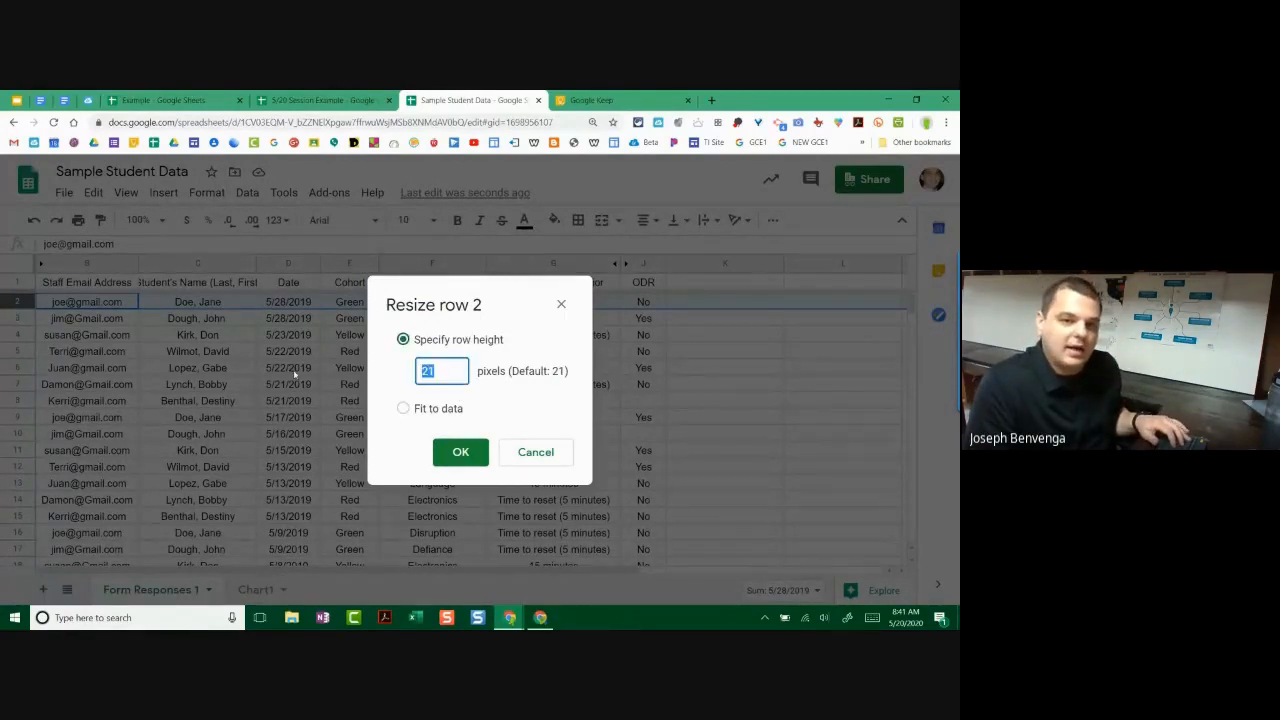
pyautogui.write('25')
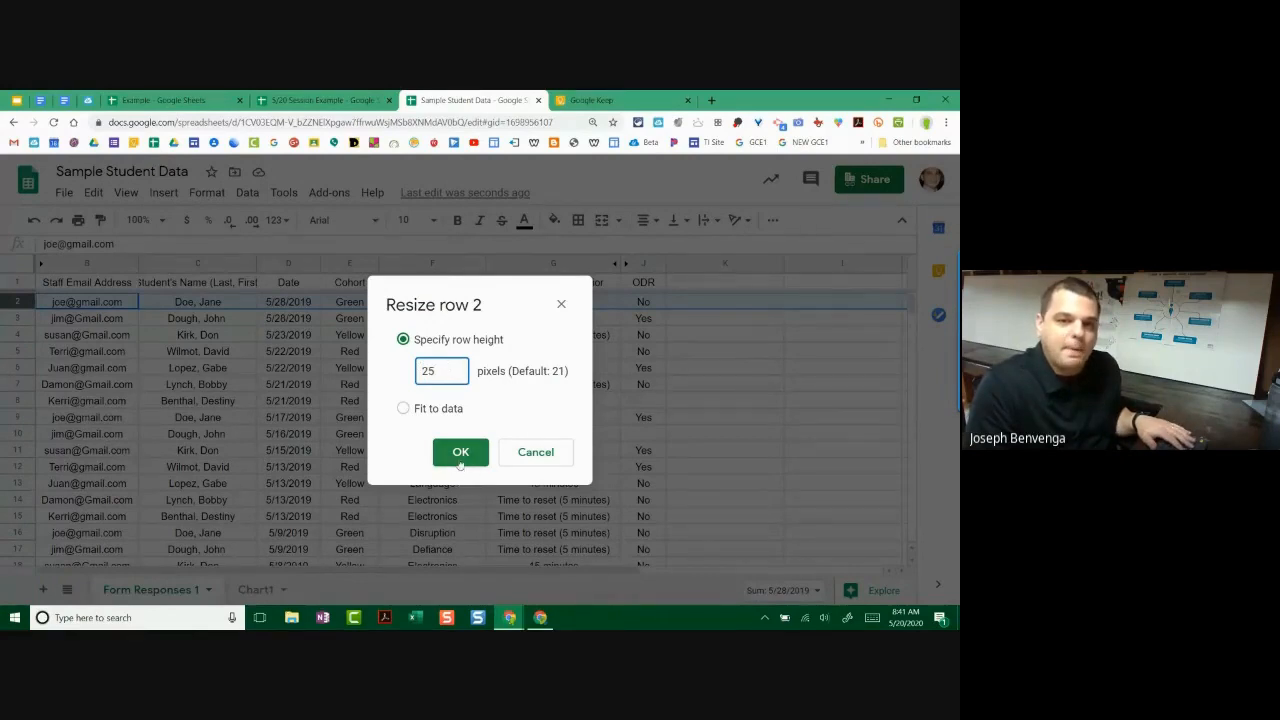
pyautogui.moveTo(452, 363); pyautogui.dragTo(394, 370)
pyautogui.write('35')
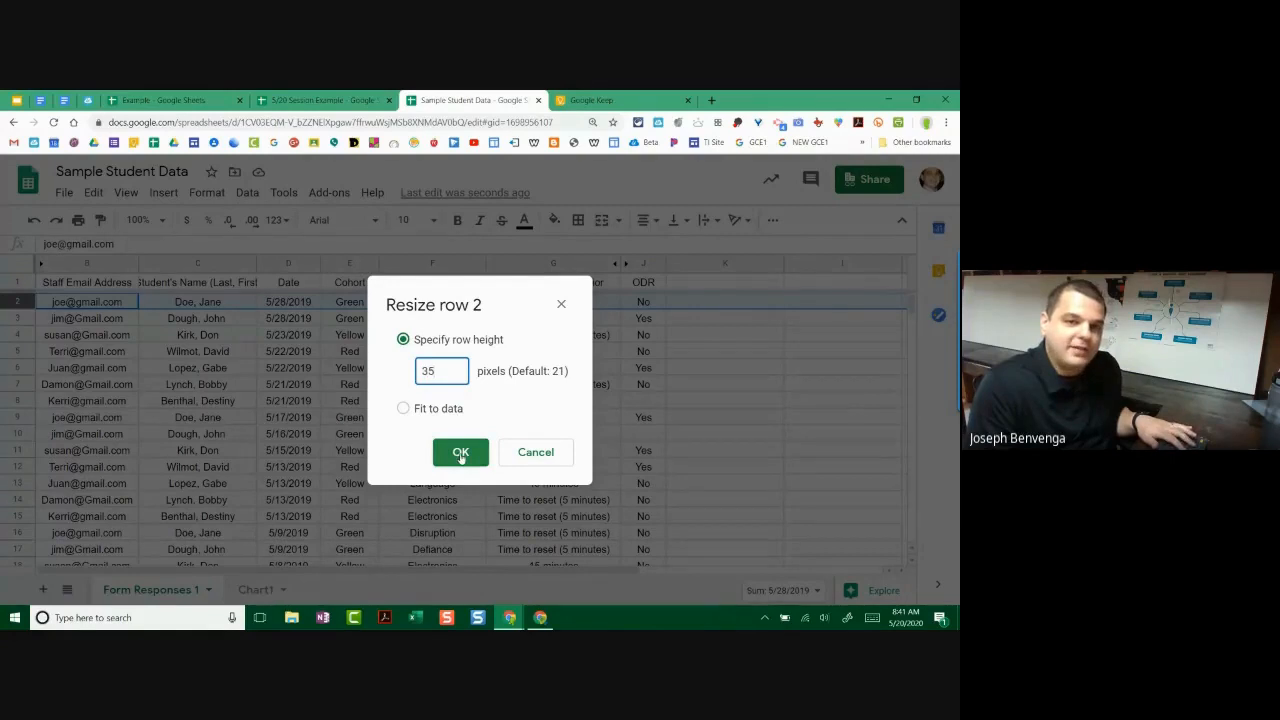
pyautogui.click(460, 453)
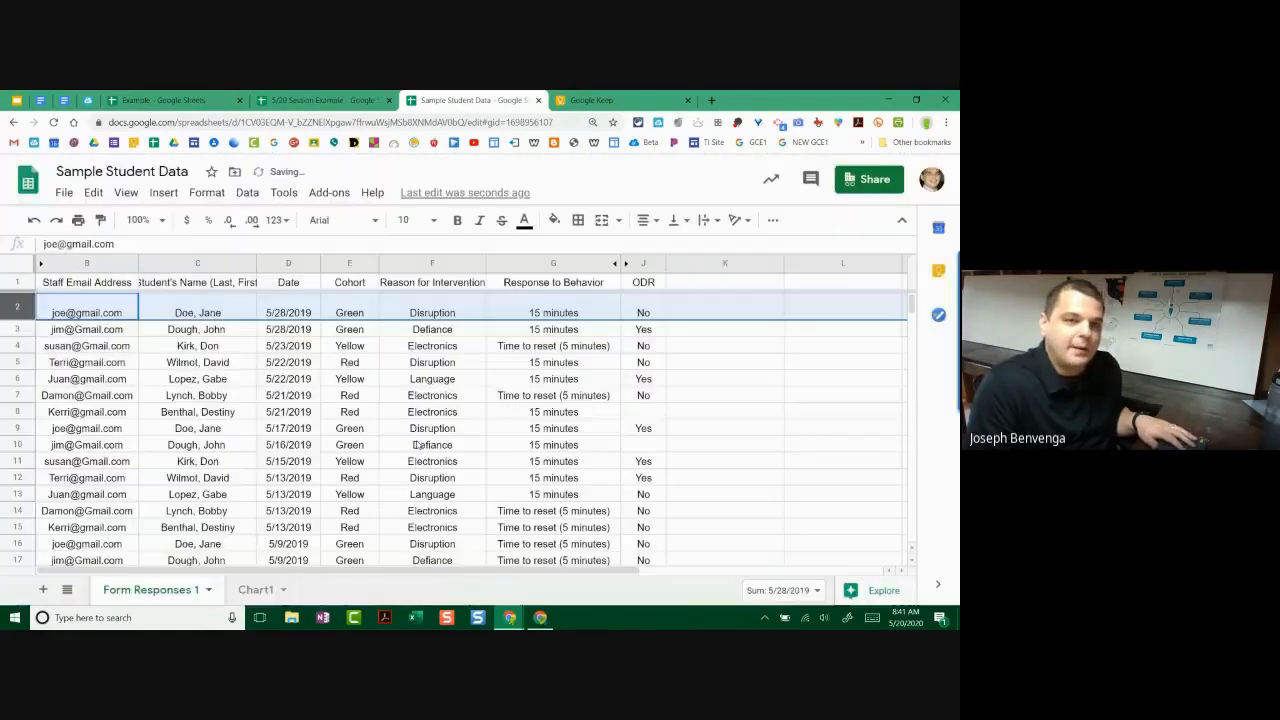
pyautogui.click(289, 428)
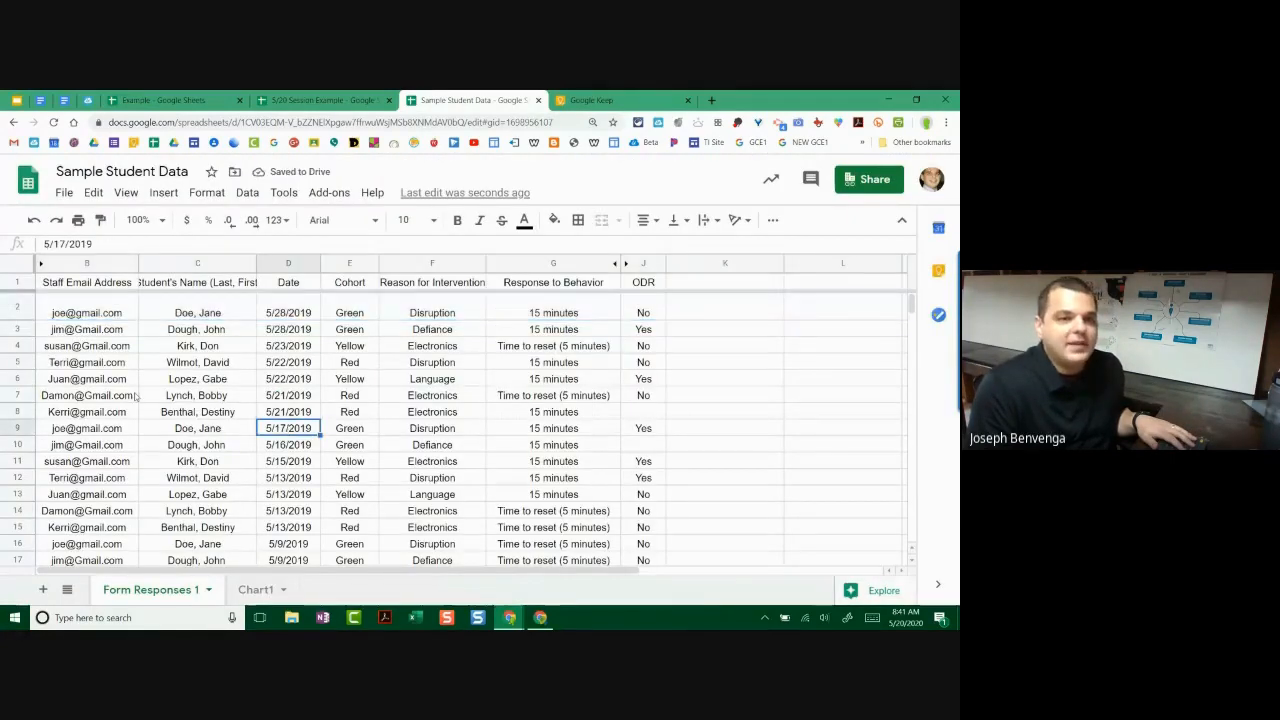
# Step: Select rows 2 through 119 by extending the selection down to row 119
pyautogui.click(31, 314)
pyautogui.scroll(-6, 28, 318)
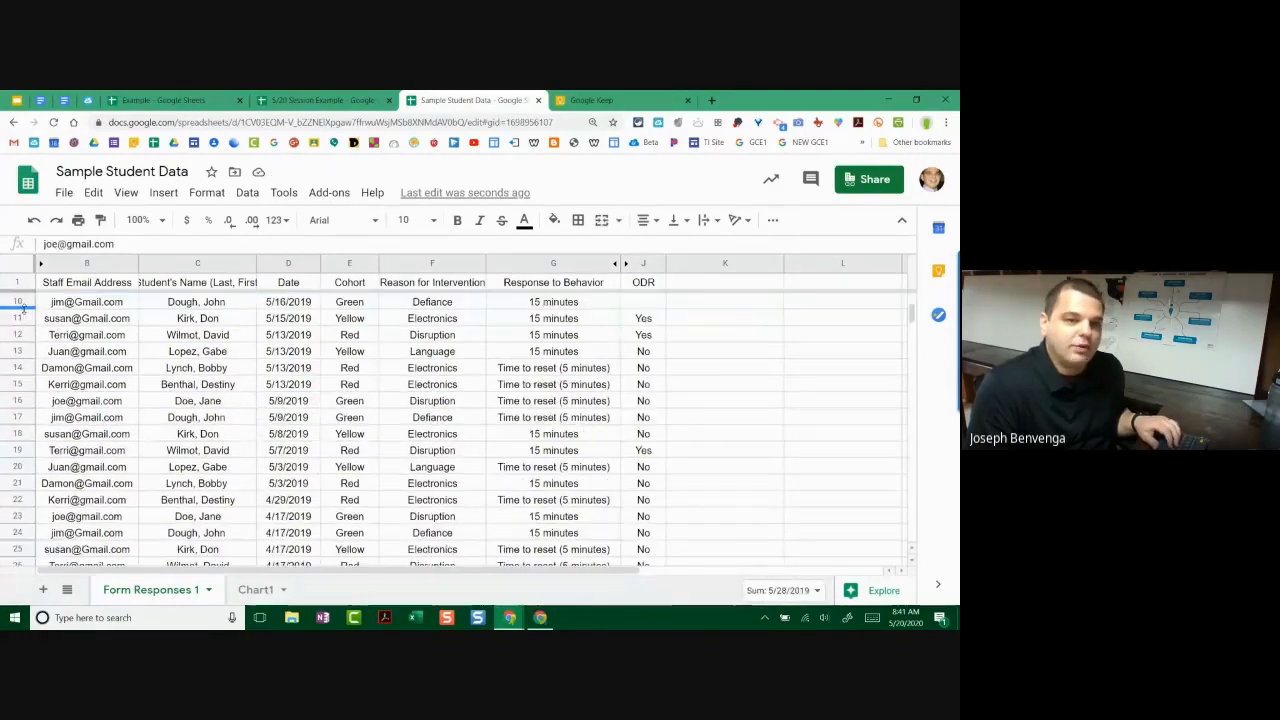
pyautogui.scroll(-18, 28, 318)
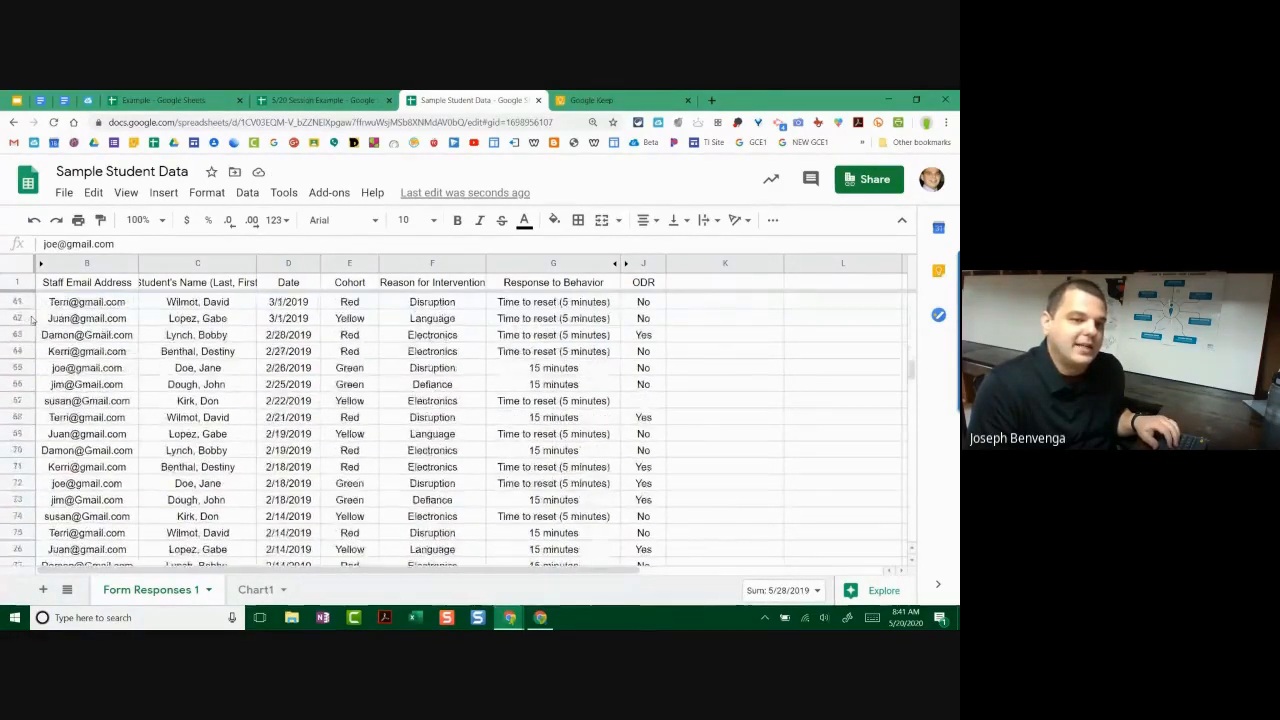
pyautogui.scroll(-18, 31, 320)
pyautogui.scroll(7, 50, 335)
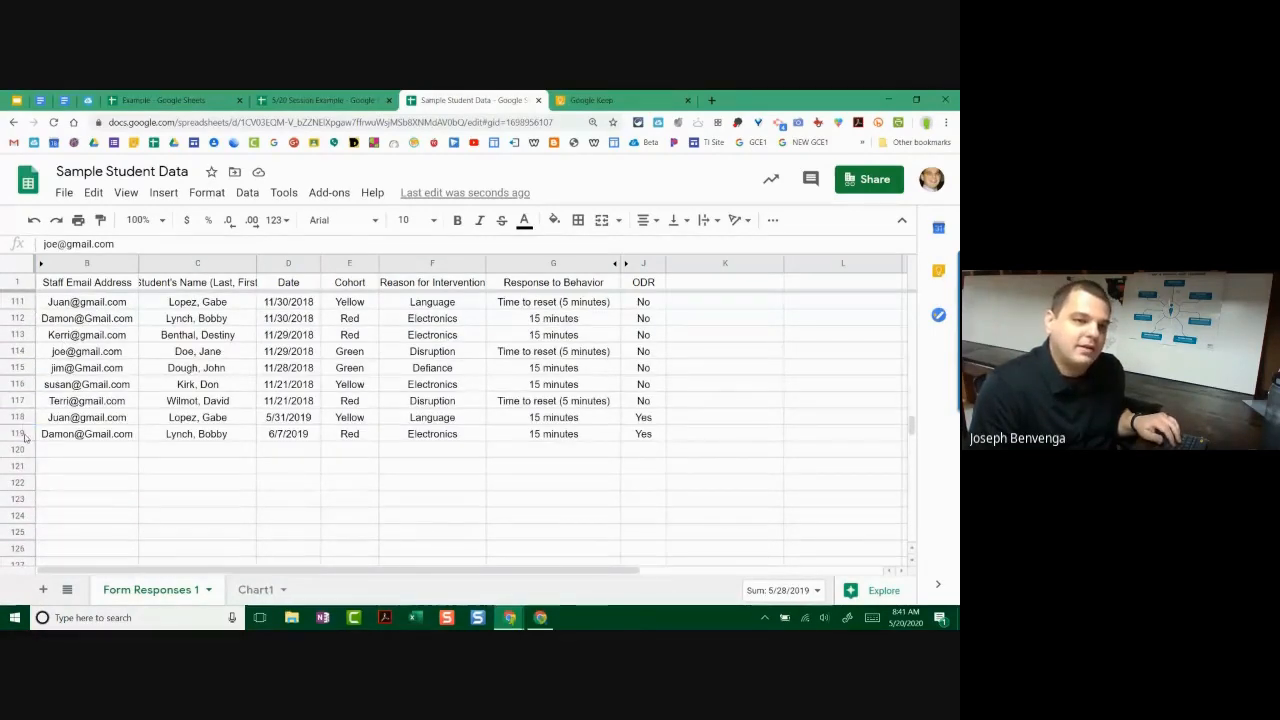
pyautogui.keyDown('shift'); pyautogui.click(22, 433); pyautogui.keyUp('shift')
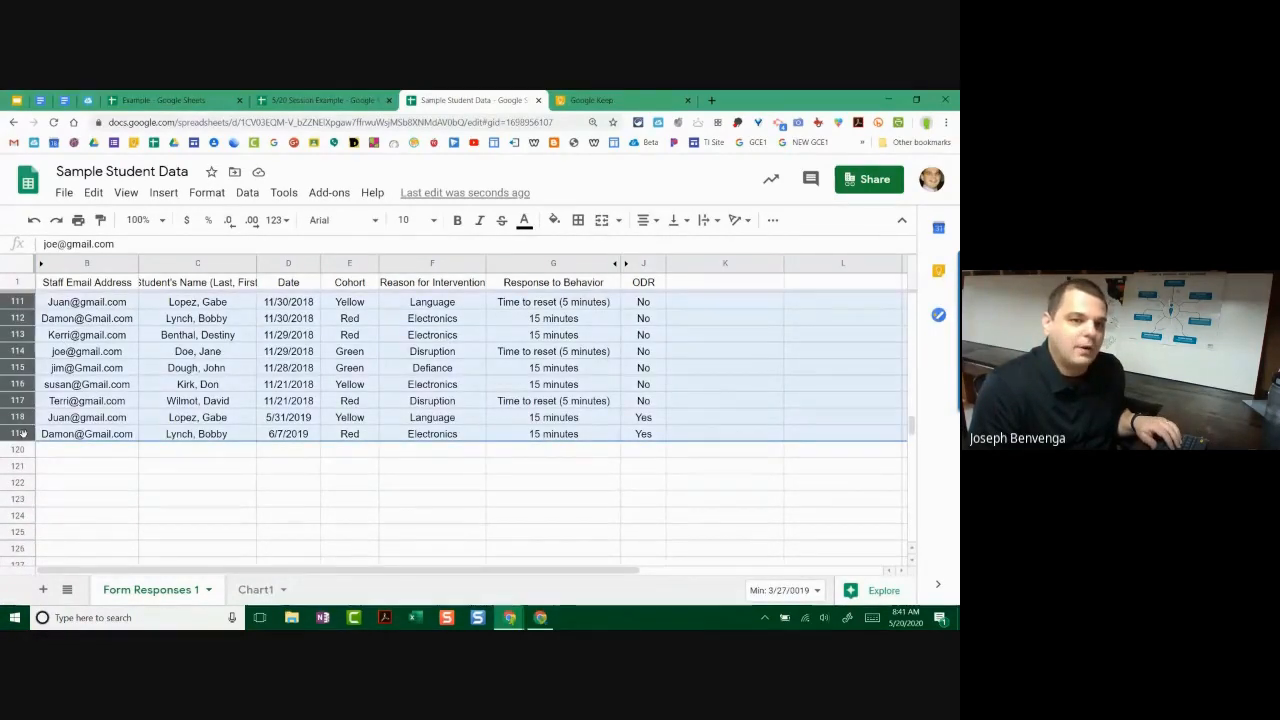
pyautogui.scroll(2, 22, 433)
pyautogui.scroll(1, 22, 433)
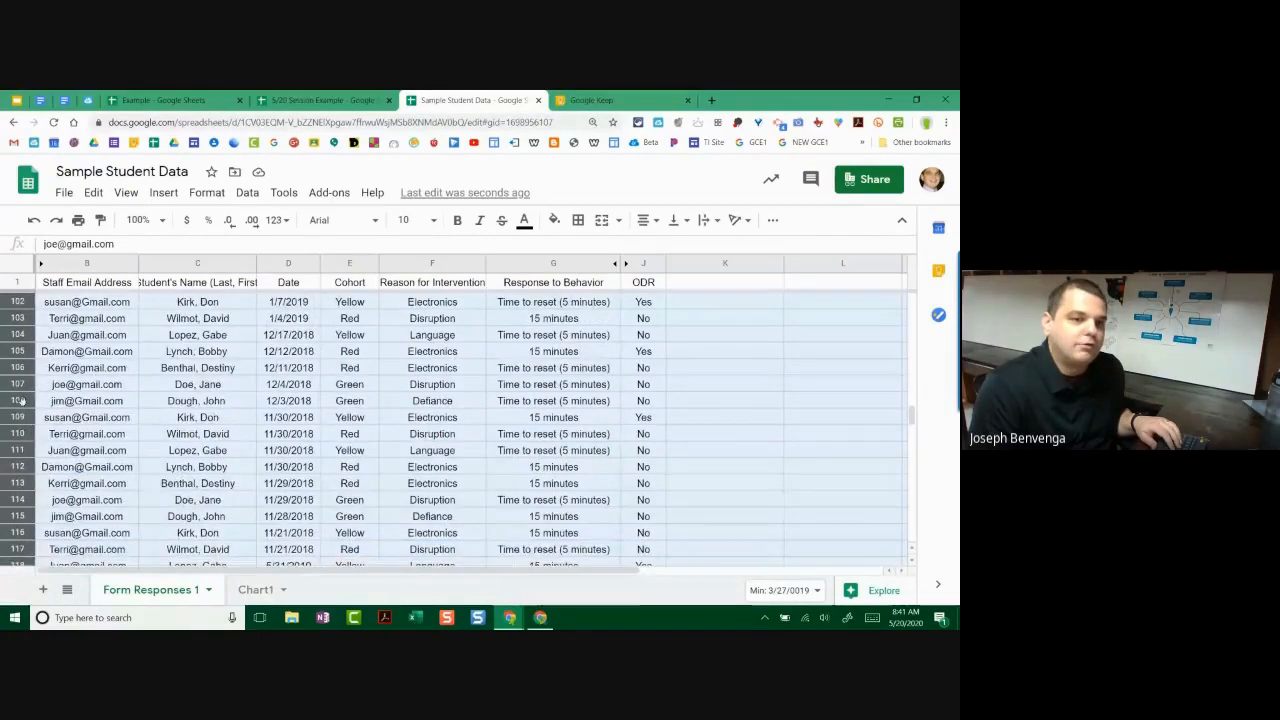
# Step: Resize rows 2–119 to a specified height of 35 pixels
pyautogui.rightClick(22, 404)
pyautogui.scroll(-2, 163, 479)
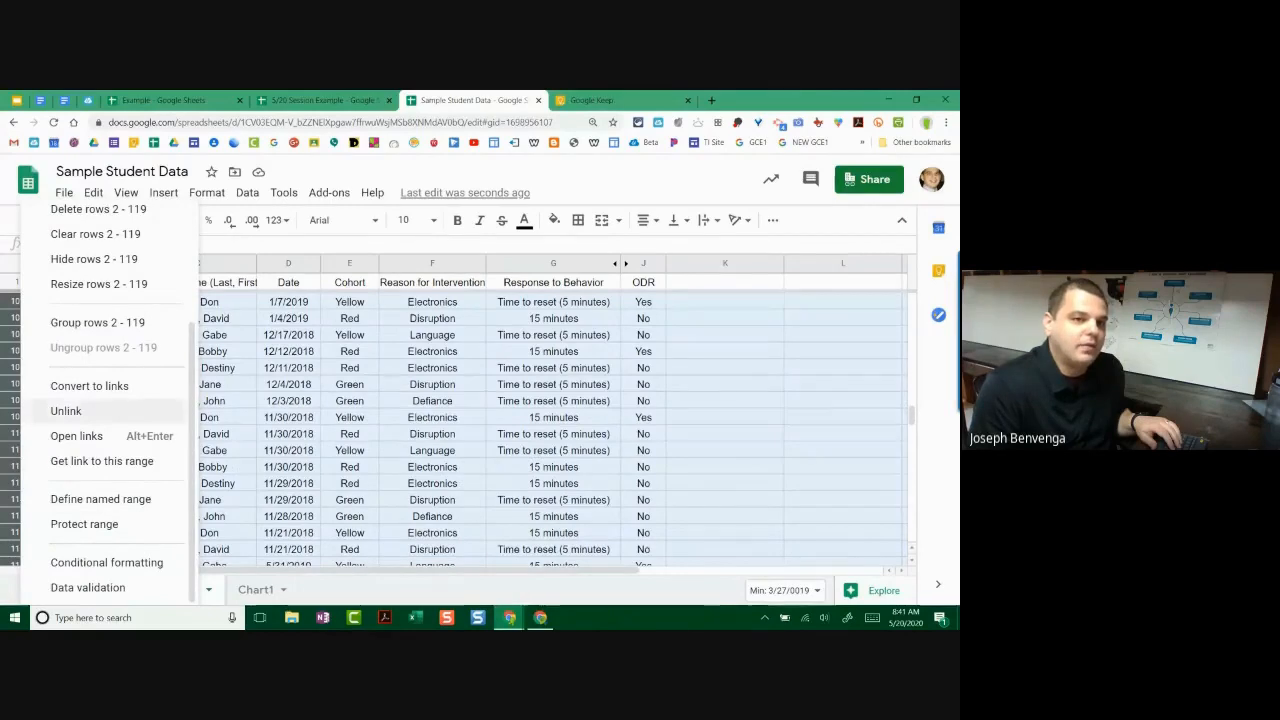
pyautogui.click(90, 285)
pyautogui.click(437, 341)
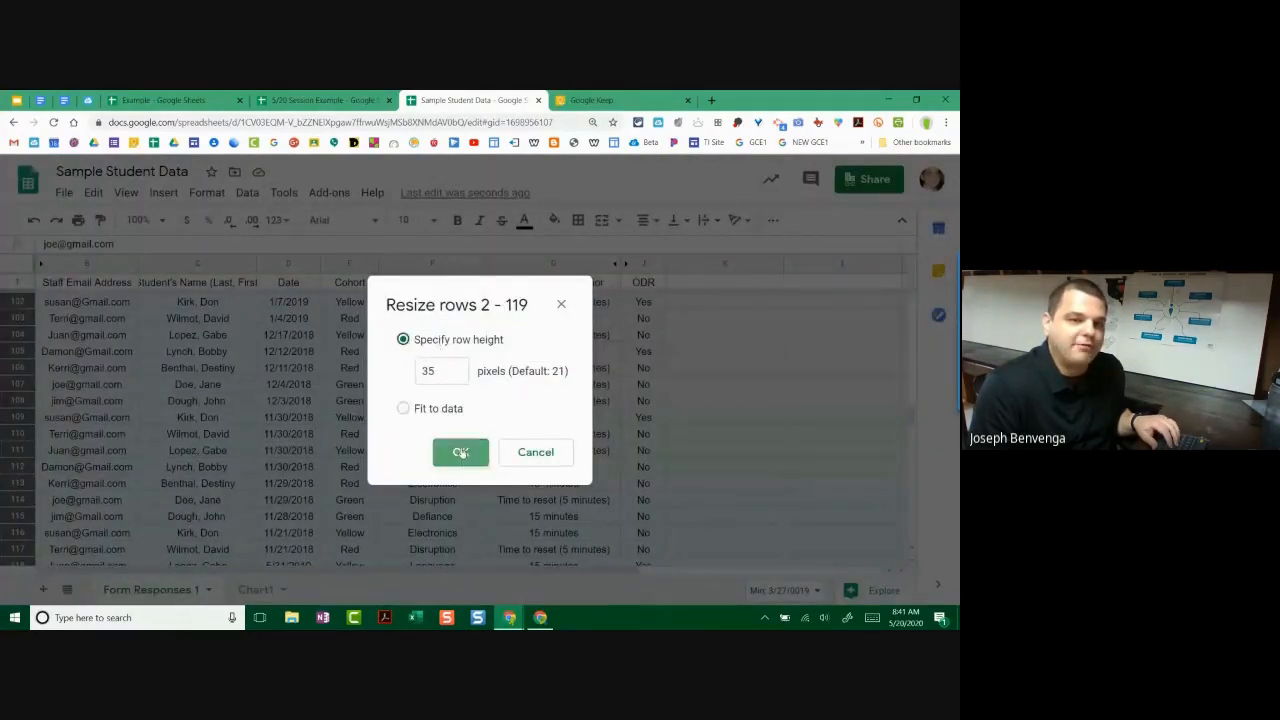
pyautogui.click(460, 452)
pyautogui.scroll(20, 143, 424)
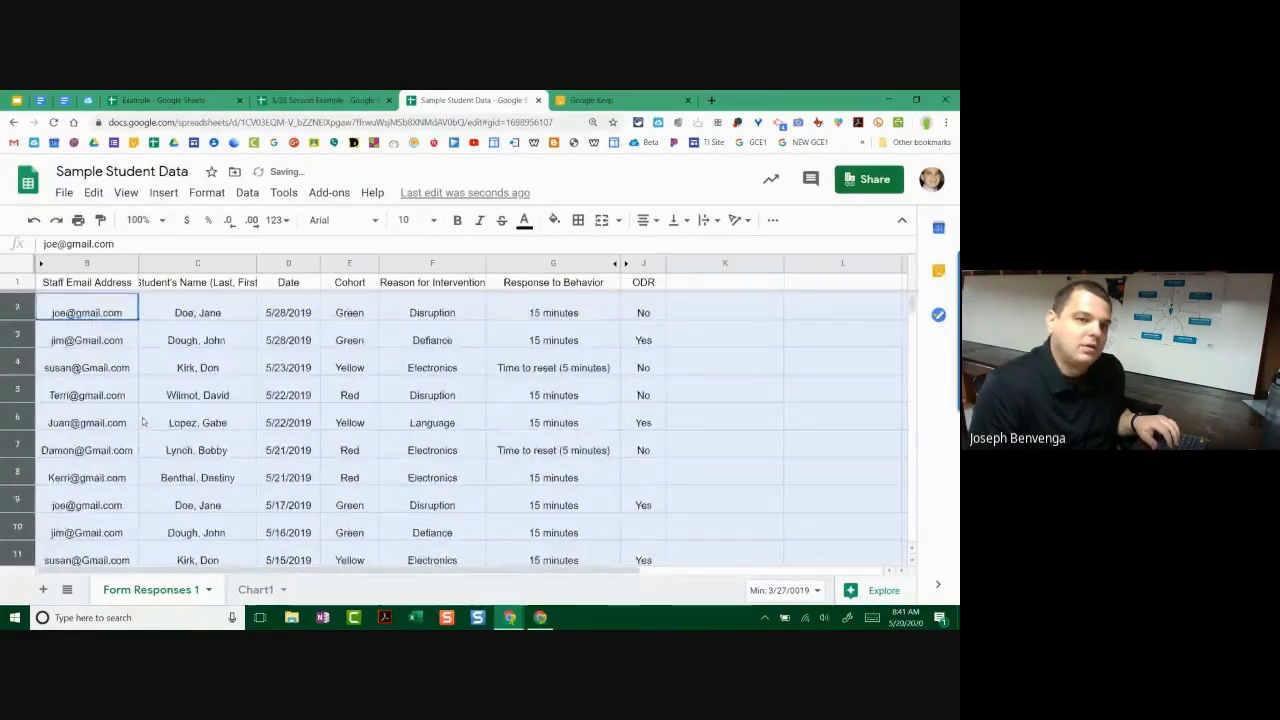
pyautogui.click(82, 338)
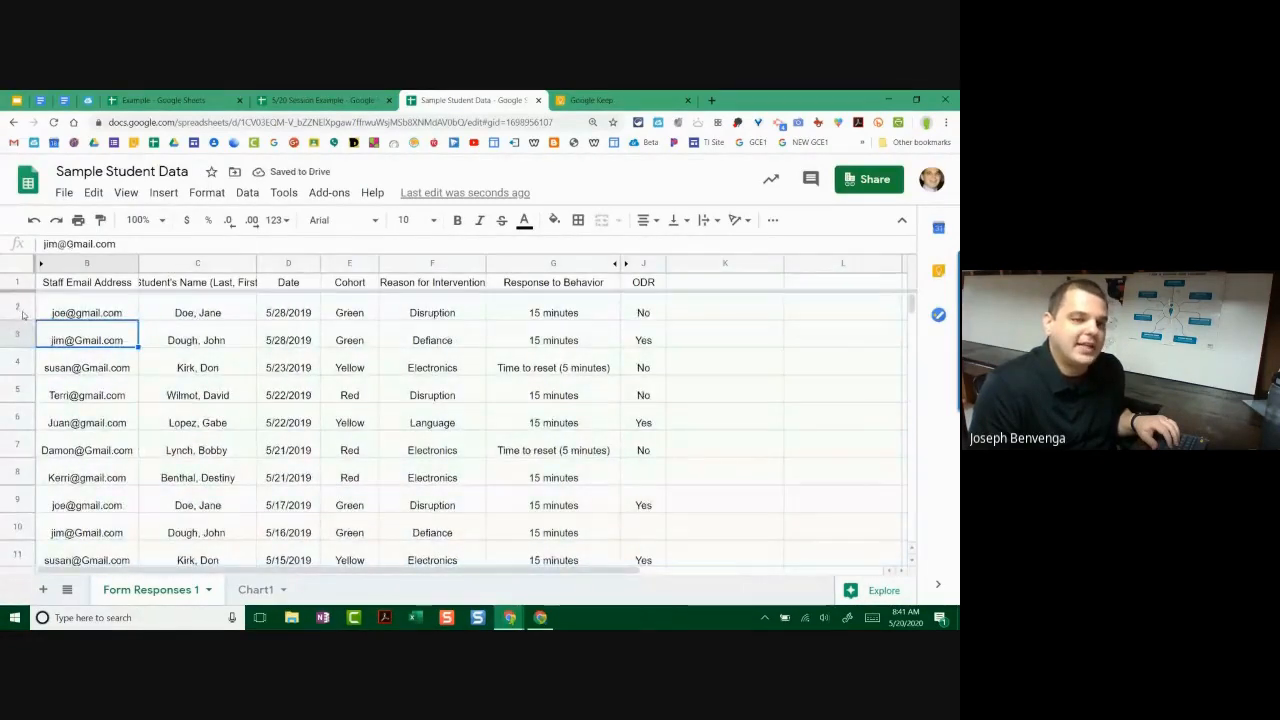
pyautogui.click(20, 312)
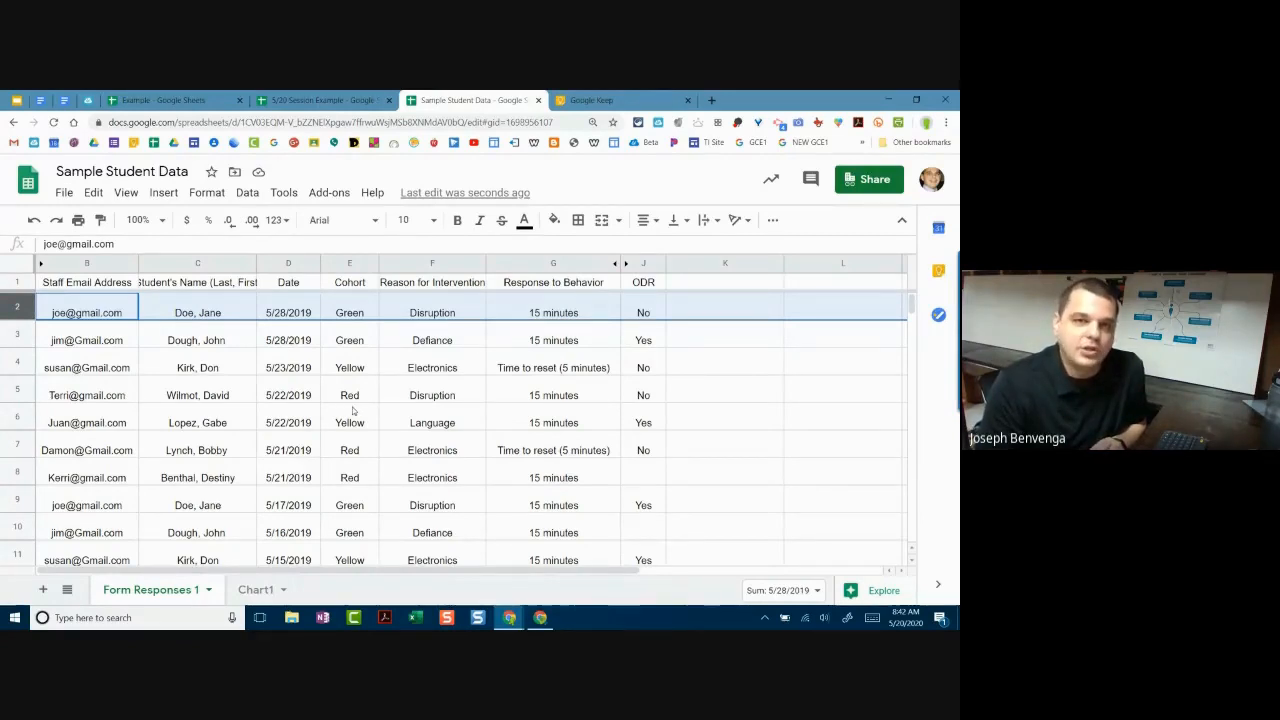
# Step: Sign in to ClassLink LaunchPad and launch Google Keep from the Google Apps folder
pyautogui.click(603, 99)
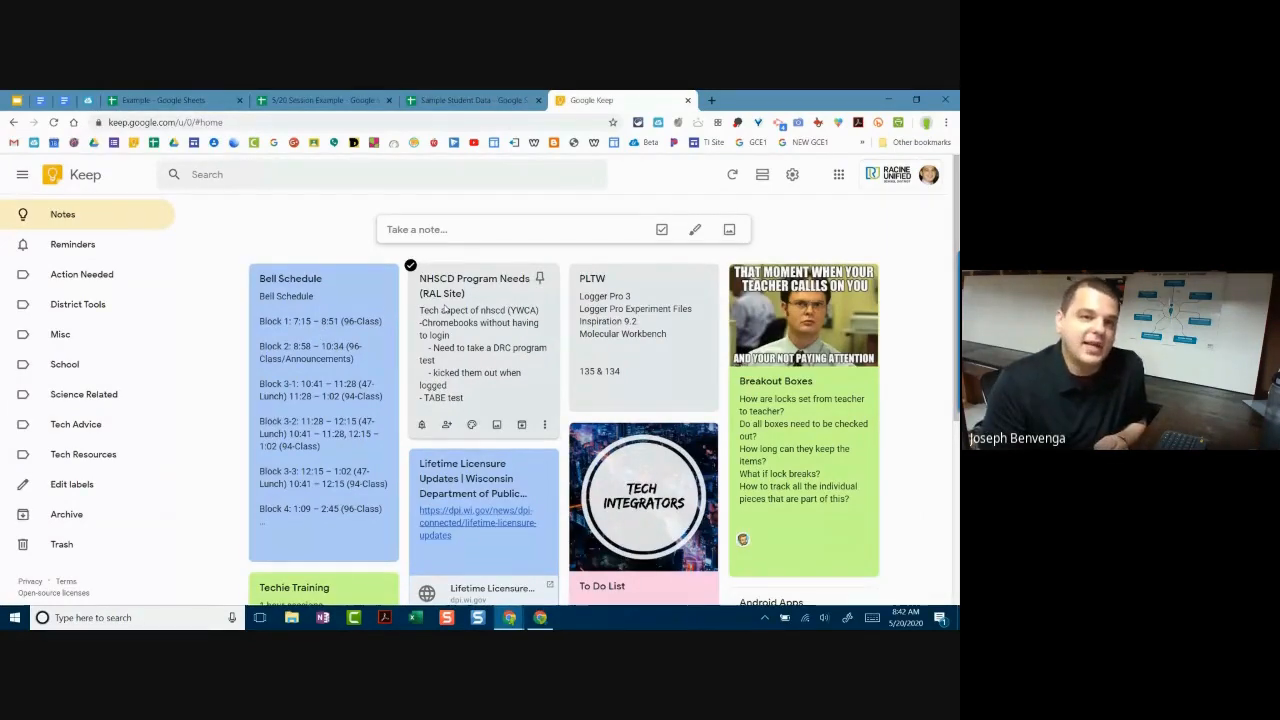
pyautogui.click(88, 100)
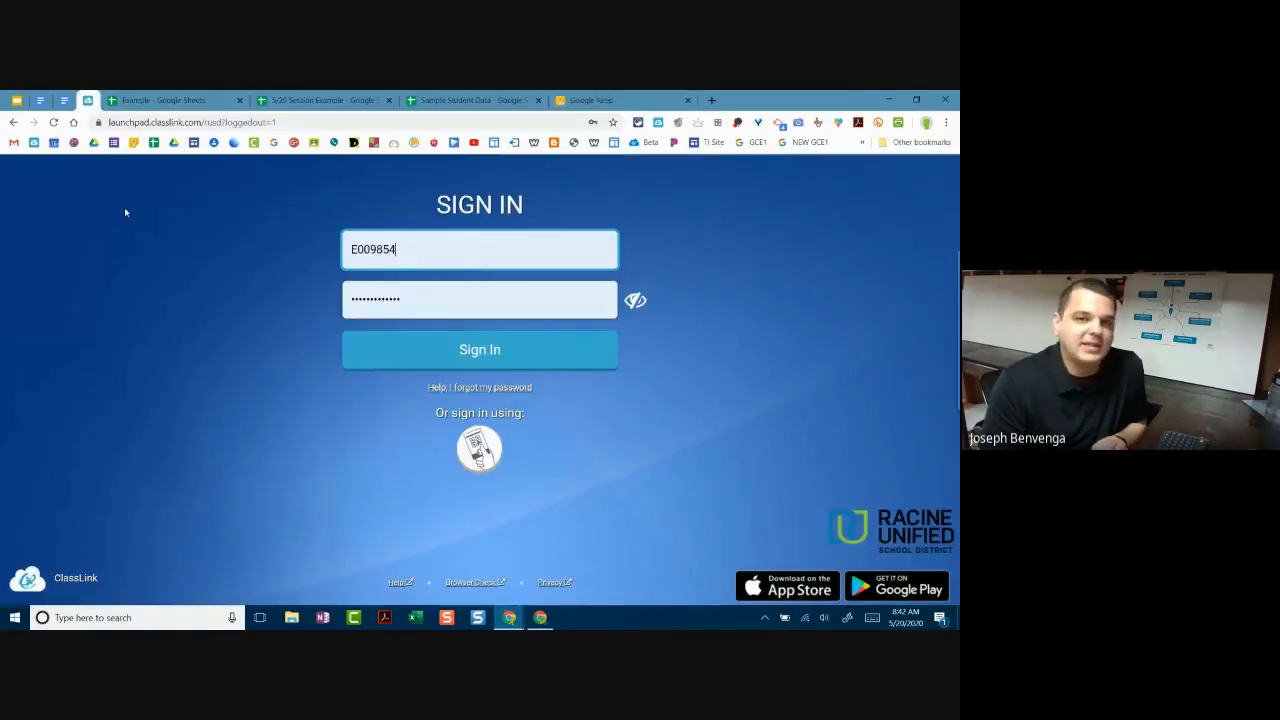
pyautogui.click(412, 353)
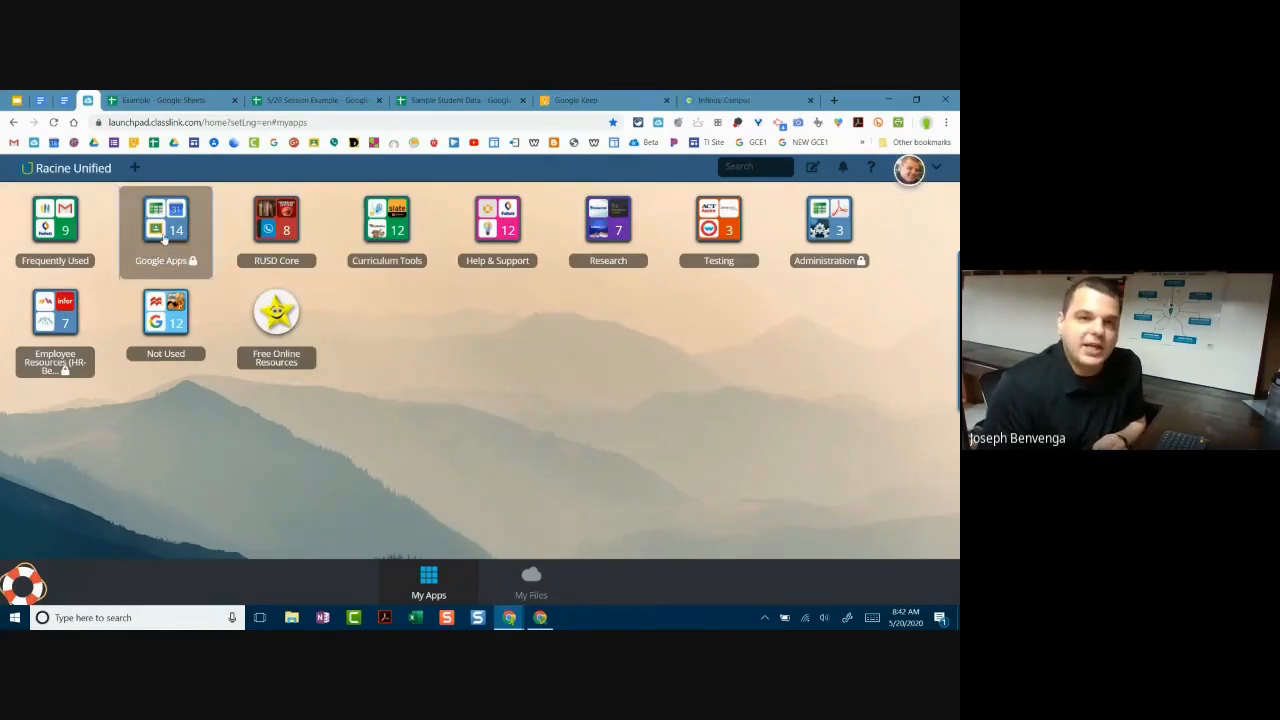
pyautogui.click(165, 238)
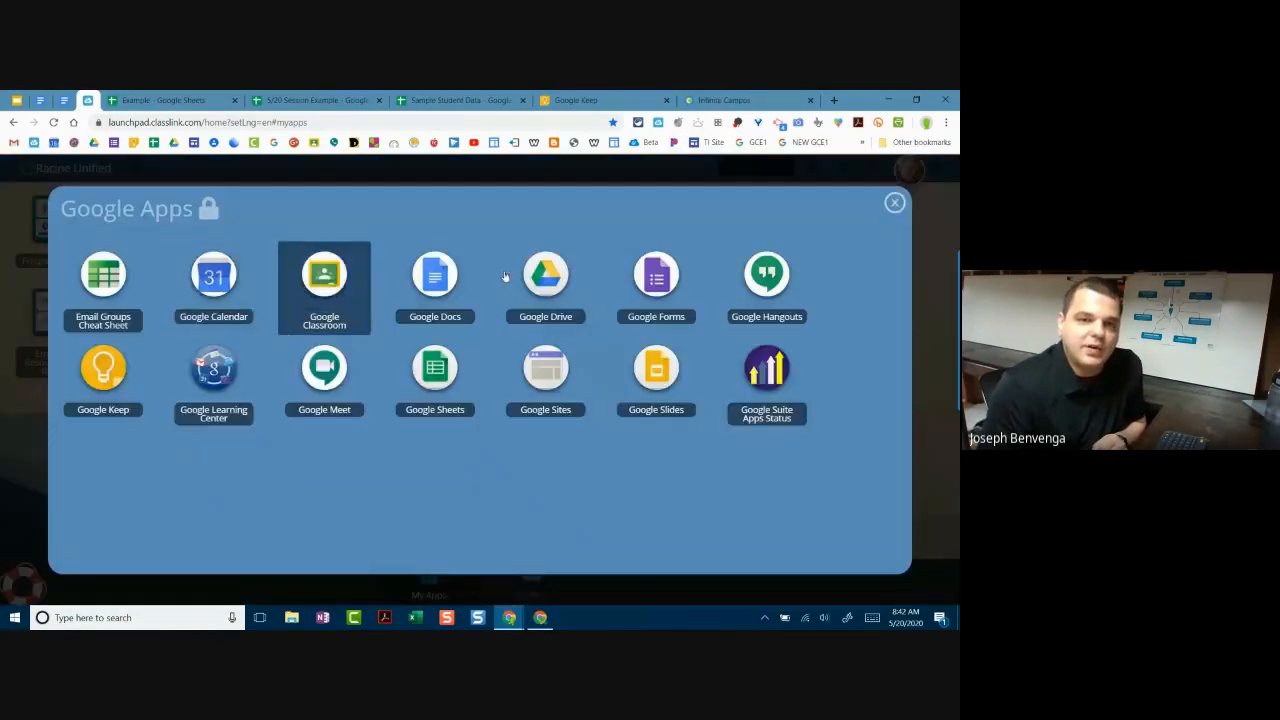
pyautogui.click(29, 243)
pyautogui.click(166, 232)
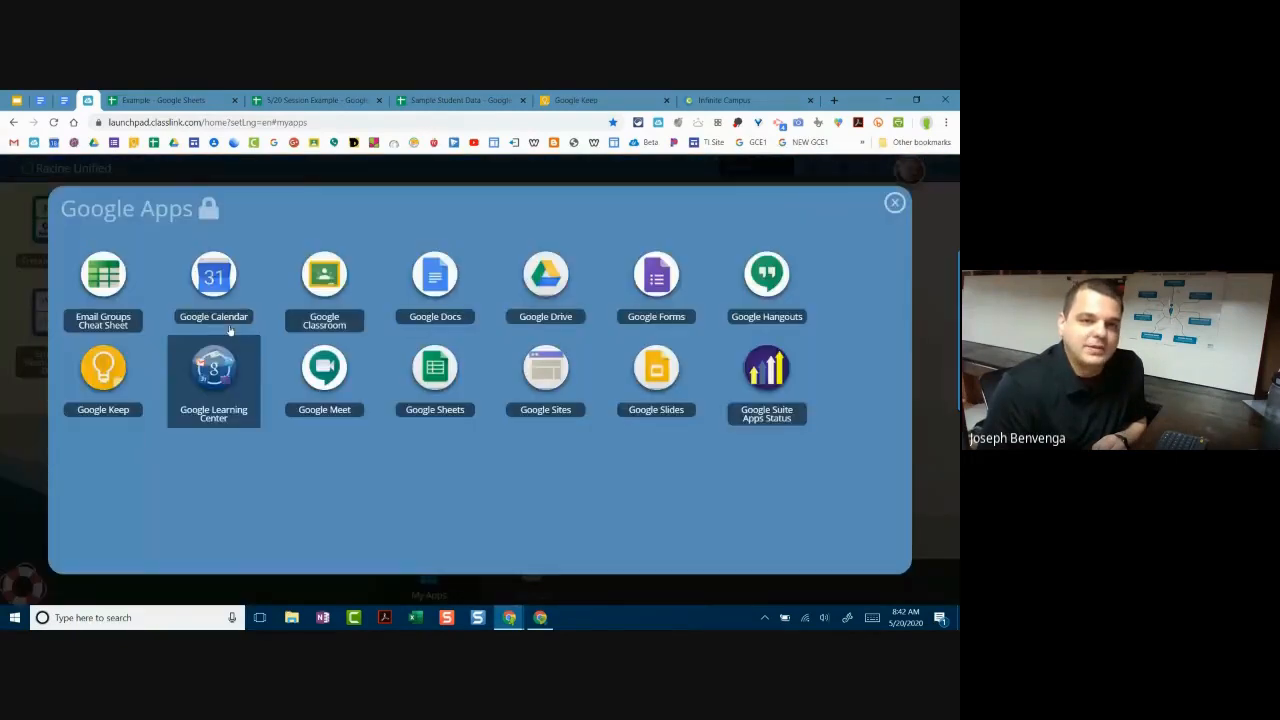
pyautogui.click(104, 372)
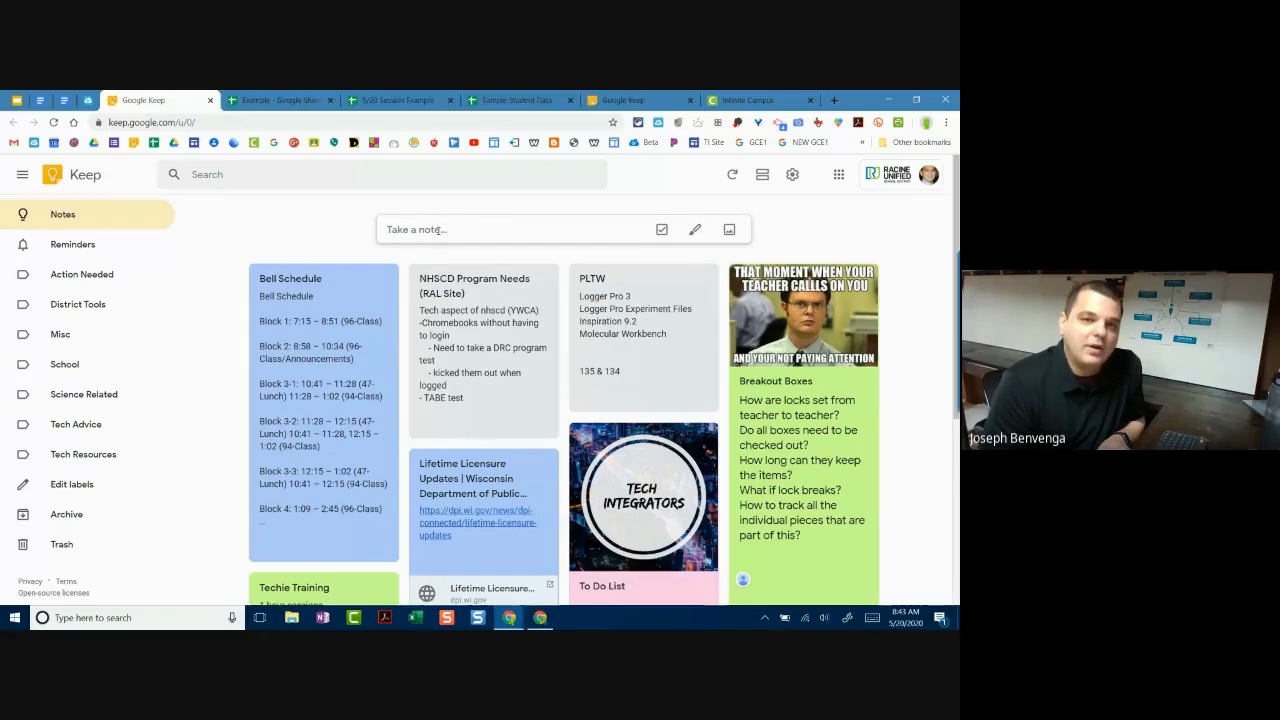
# Step: Create a note titled 'Session 5/20 Example' with body 'This is an example of a note on Keep.'
pyautogui.click(442, 229)
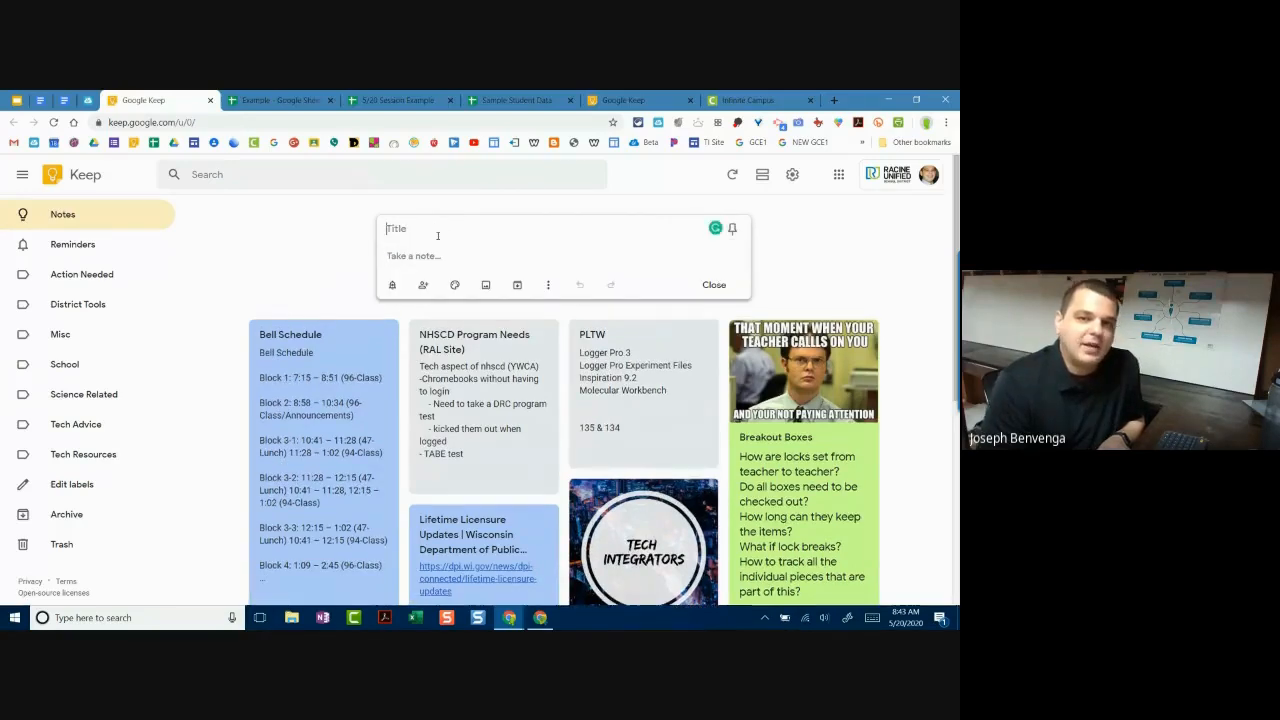
pyautogui.write('Sess')
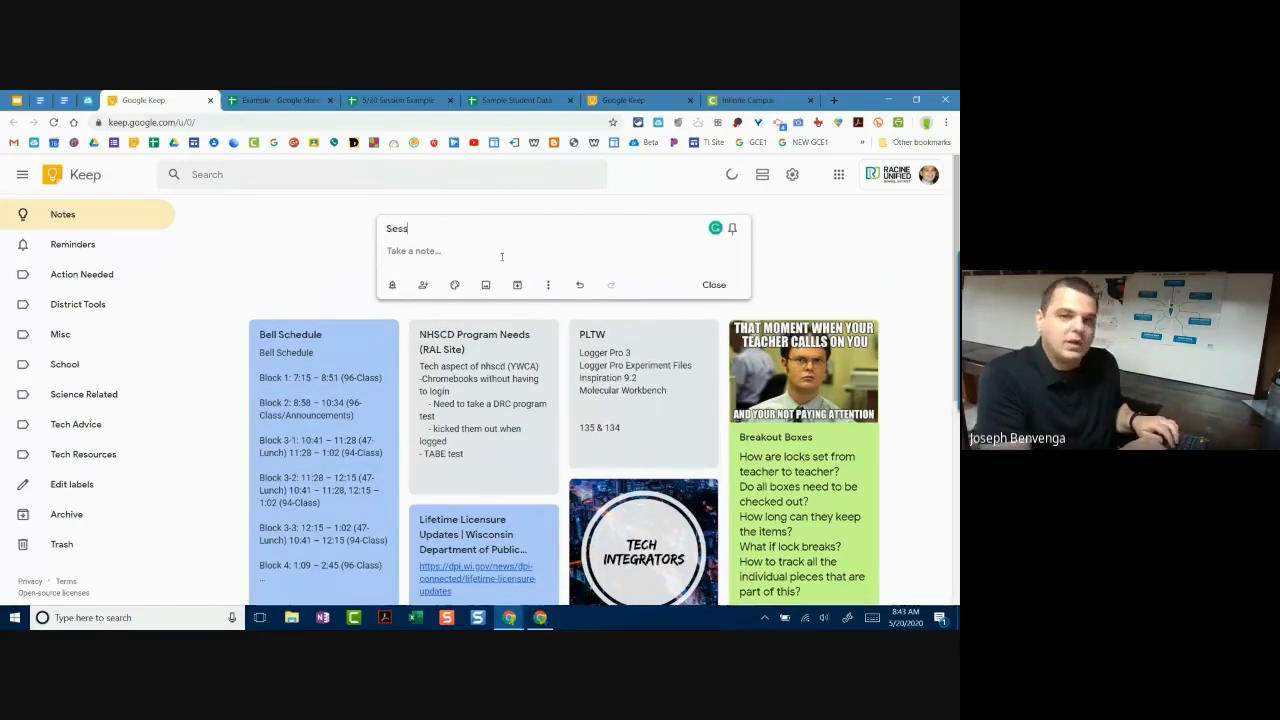
pyautogui.write('ion 5/20 Example')
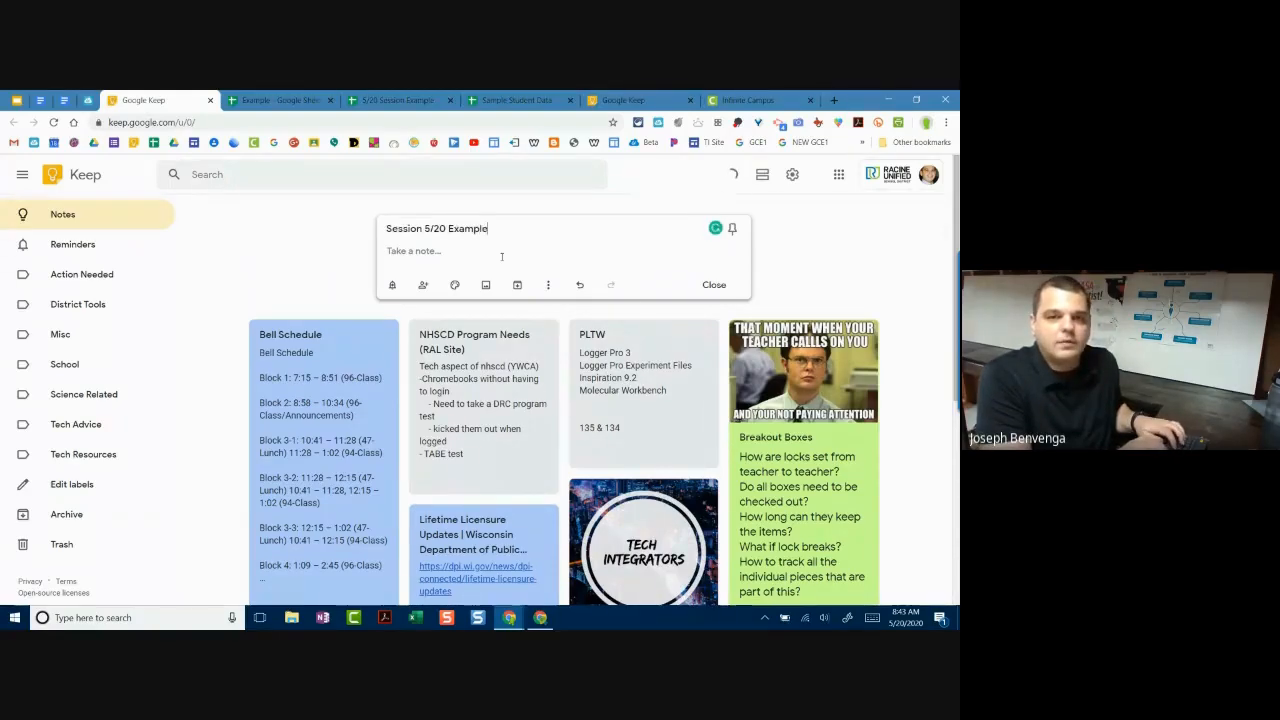
pyautogui.press('Return')
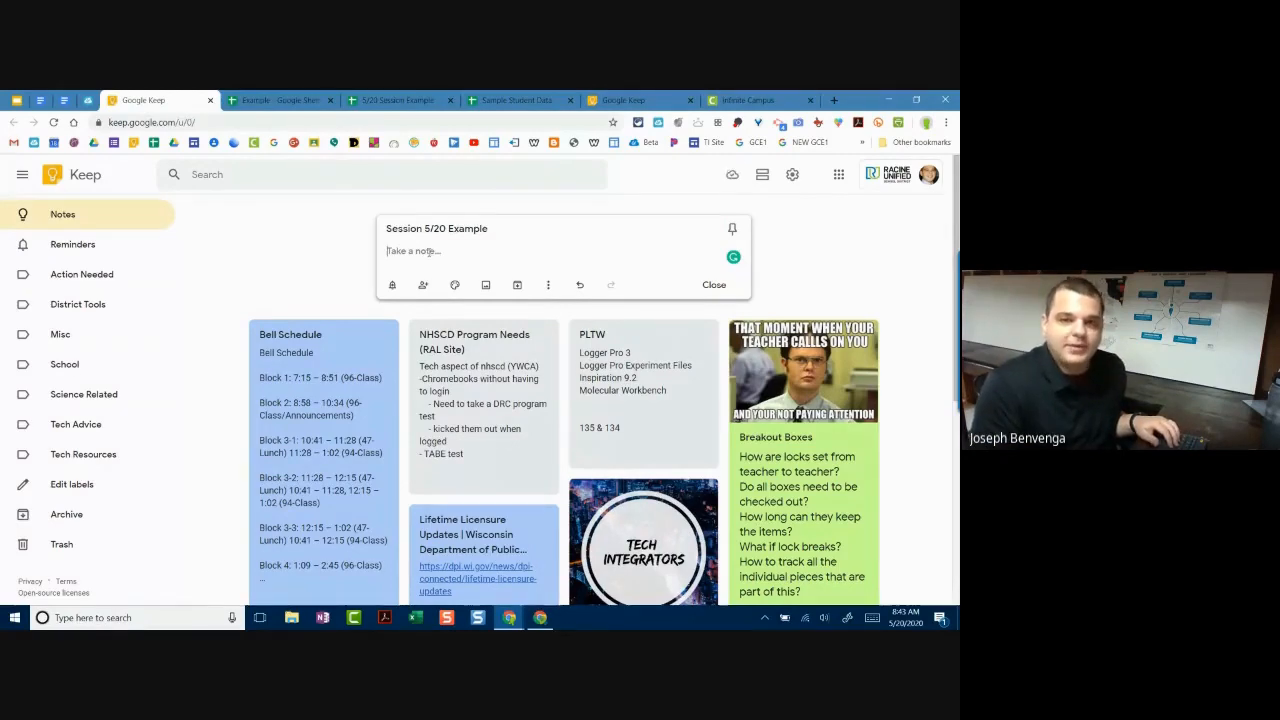
pyautogui.click(452, 255)
pyautogui.write('Th')
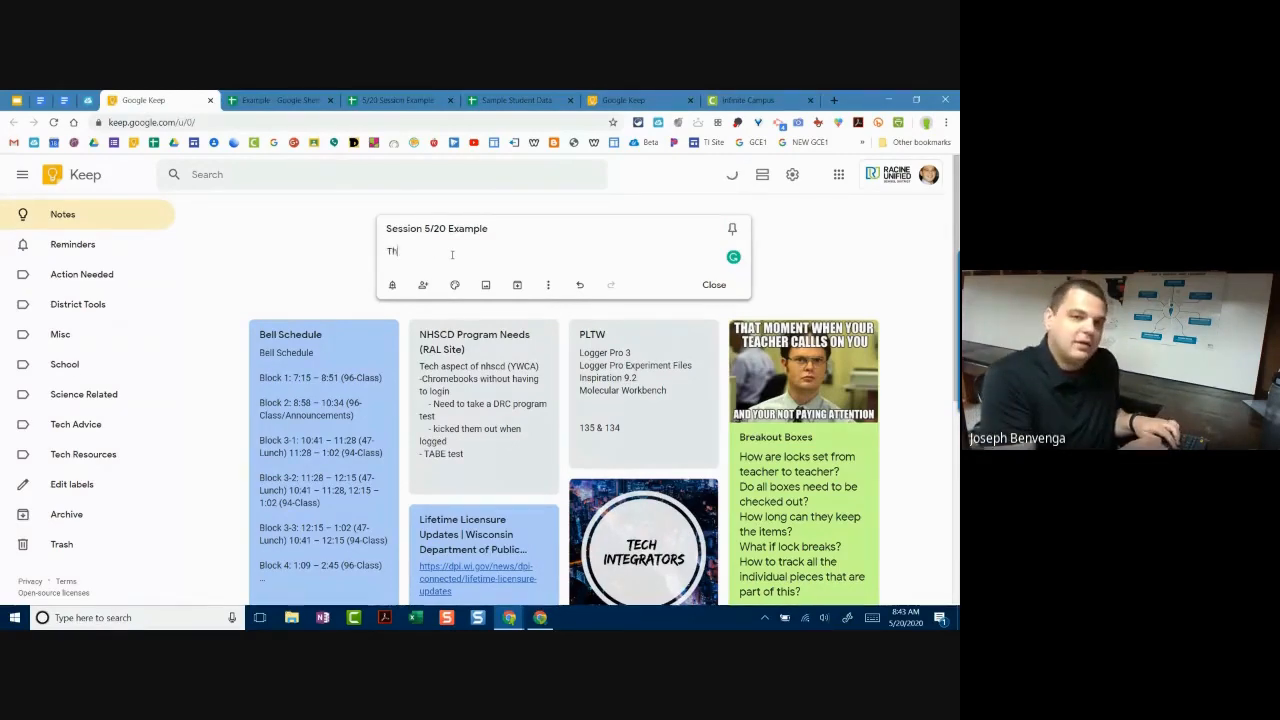
pyautogui.write('is is an example of ')
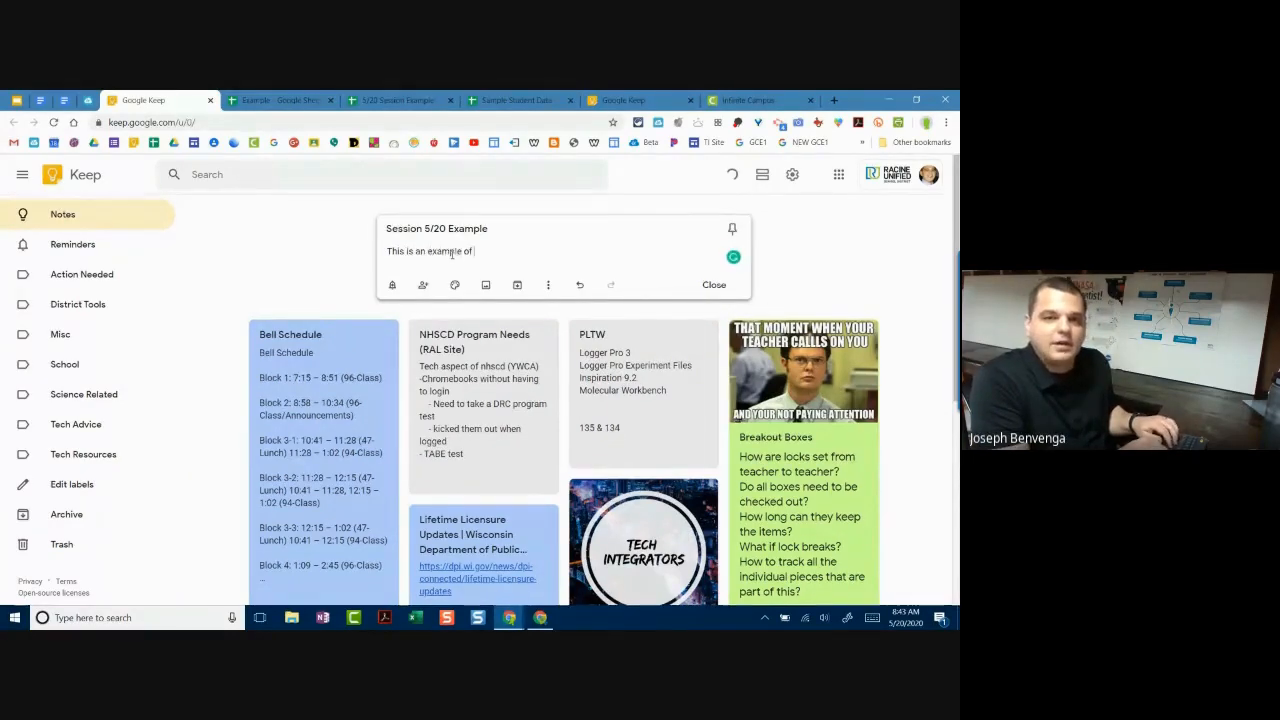
pyautogui.write('a note on Keep.')
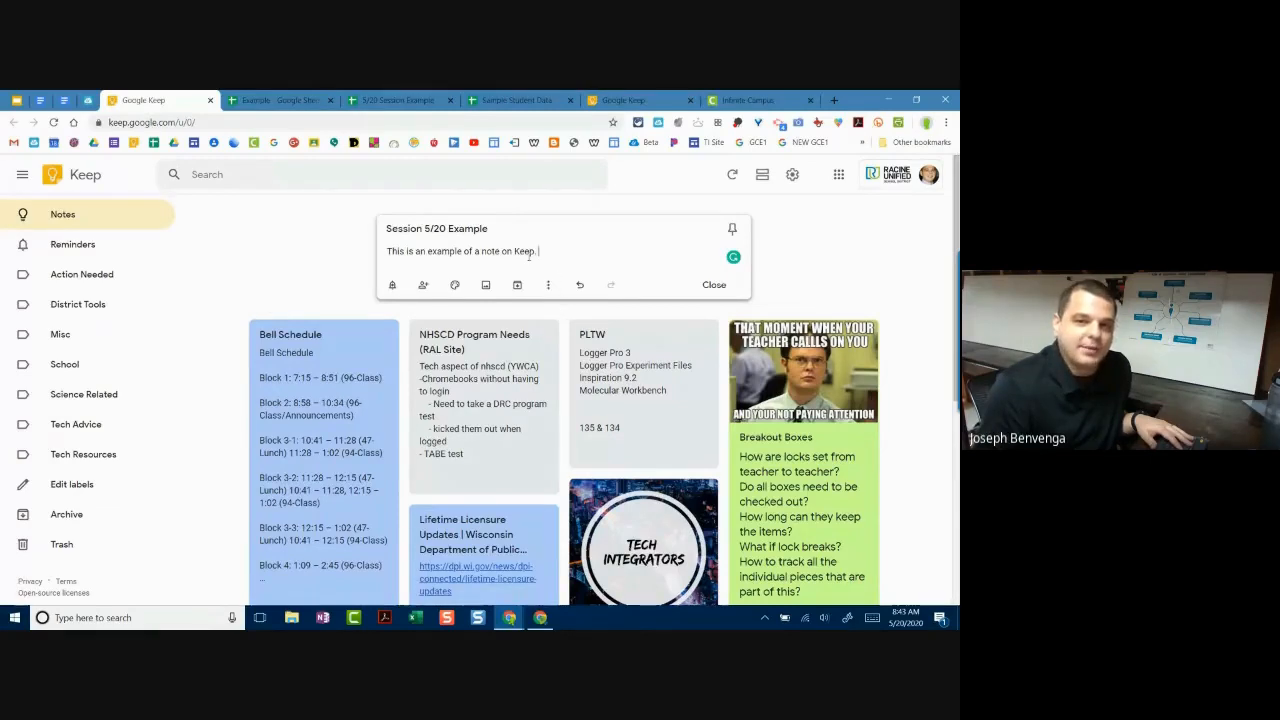
pyautogui.click(550, 286)
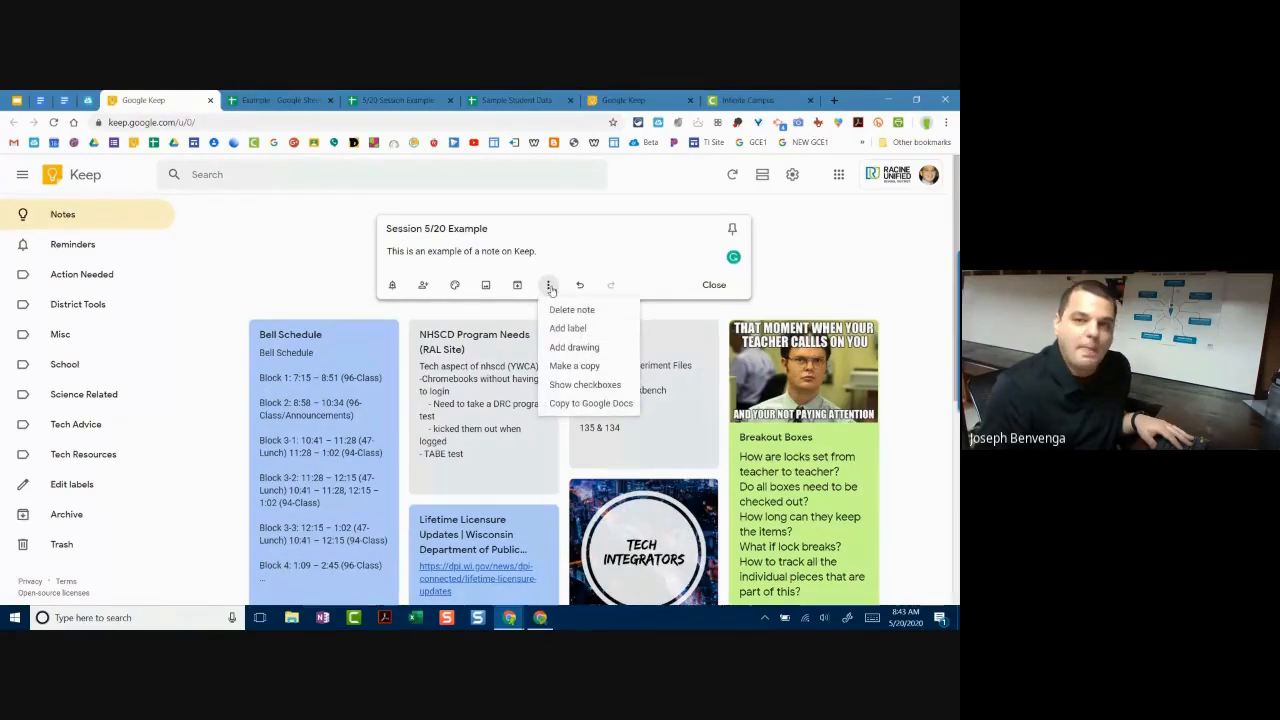
# Step: Convert the note to a checklist and enlarge the browser page zoom
pyautogui.click(595, 386)
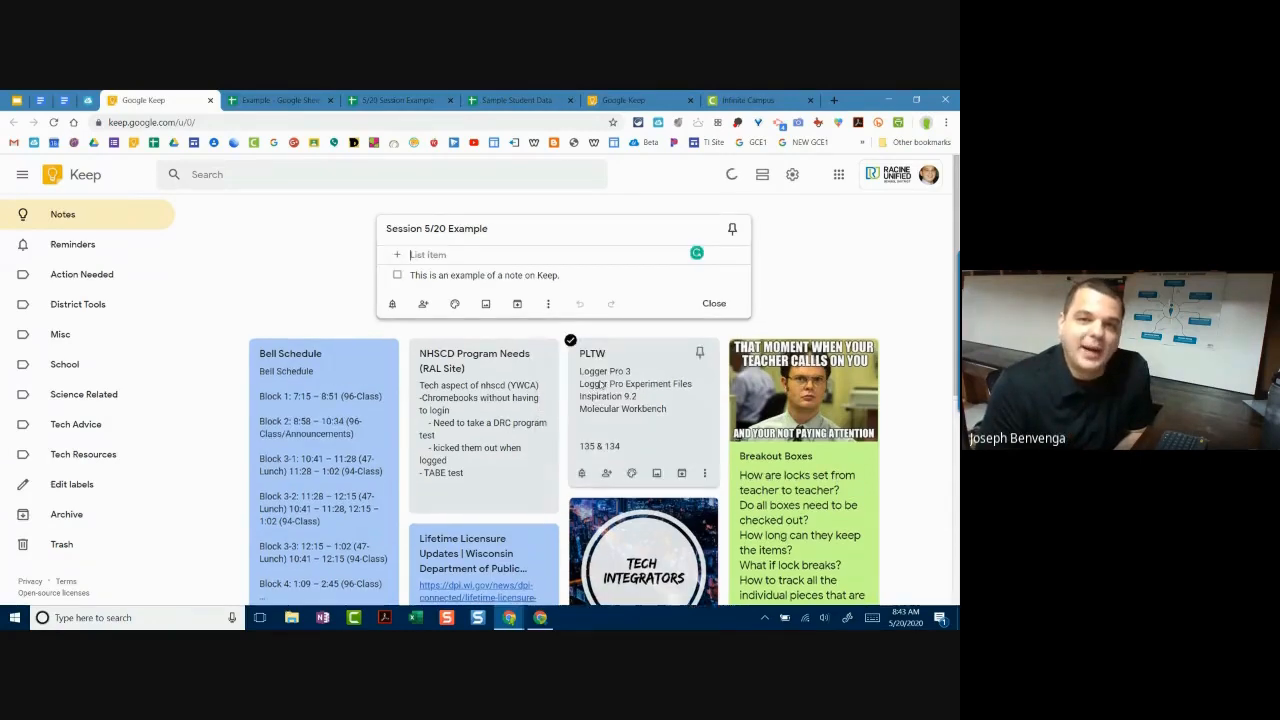
pyautogui.click(946, 124)
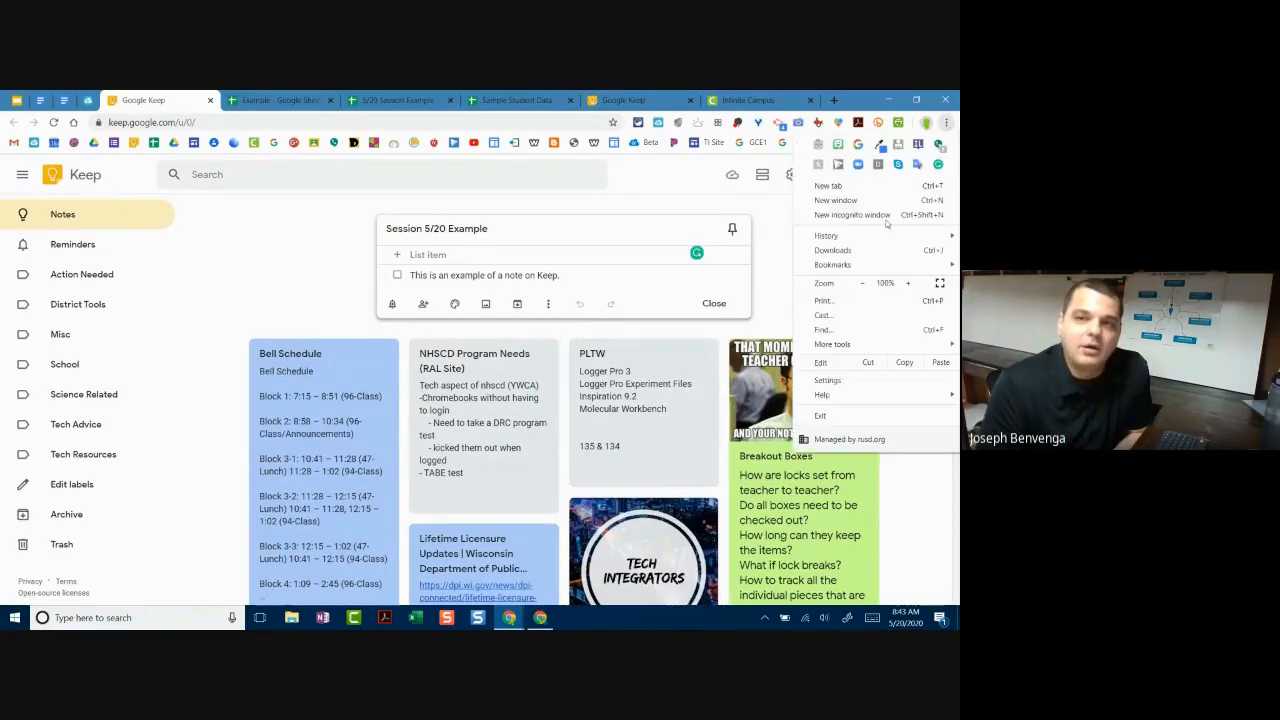
pyautogui.click(908, 284)
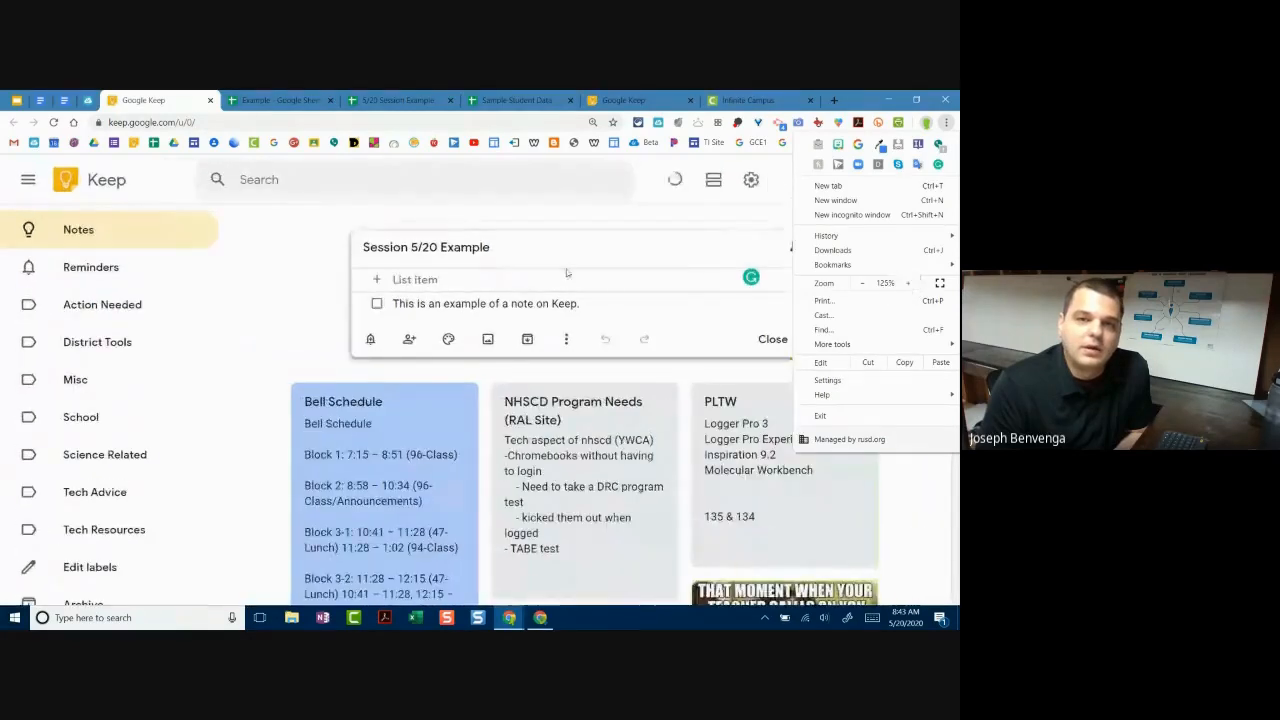
pyautogui.click(467, 286)
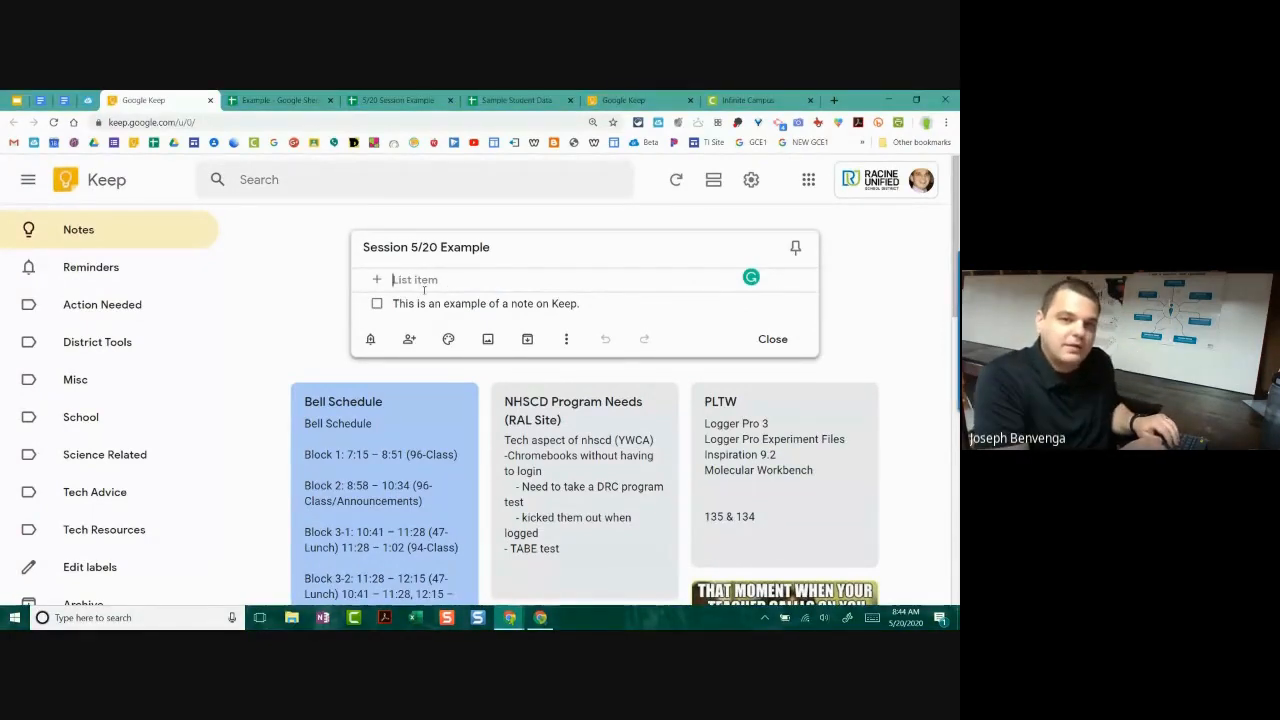
# Step: Add 'Grade 3A Papers' and 'Science Lesson' as checklist items
pyautogui.write('Grade ')
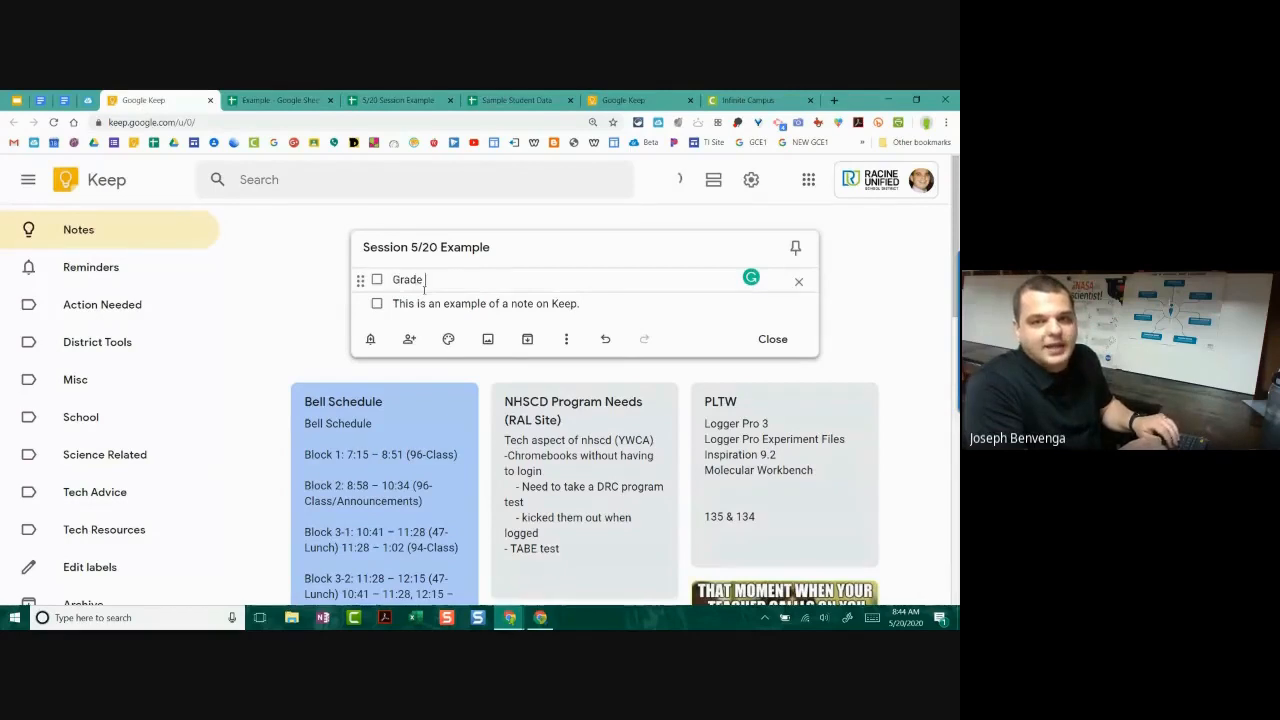
pyautogui.write('3A ')
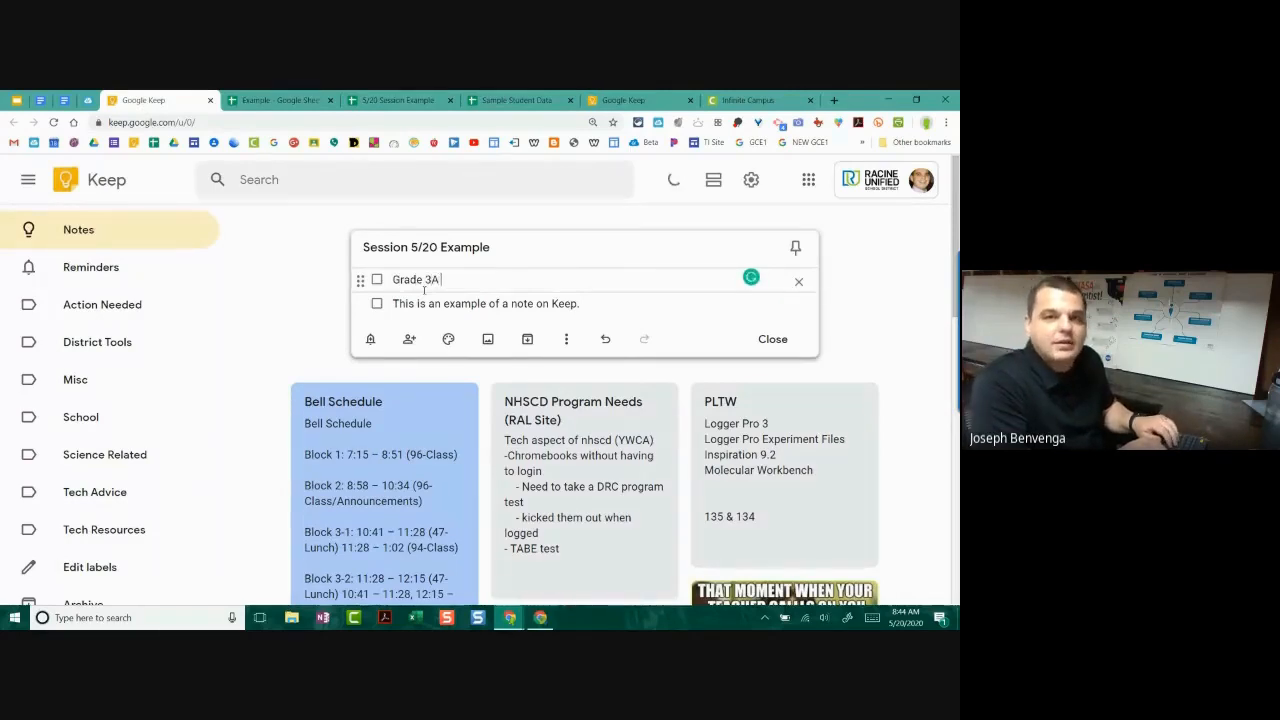
pyautogui.write('Papers')
pyautogui.press('Return')
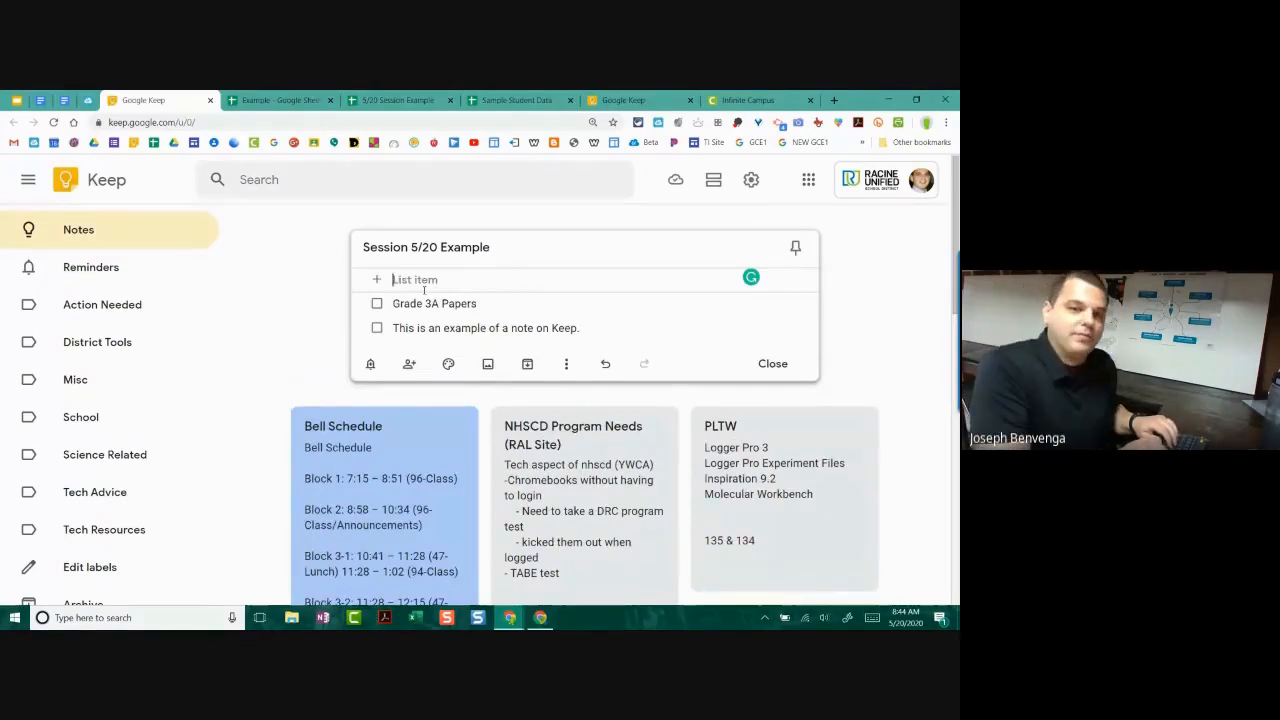
pyautogui.write('Scien')
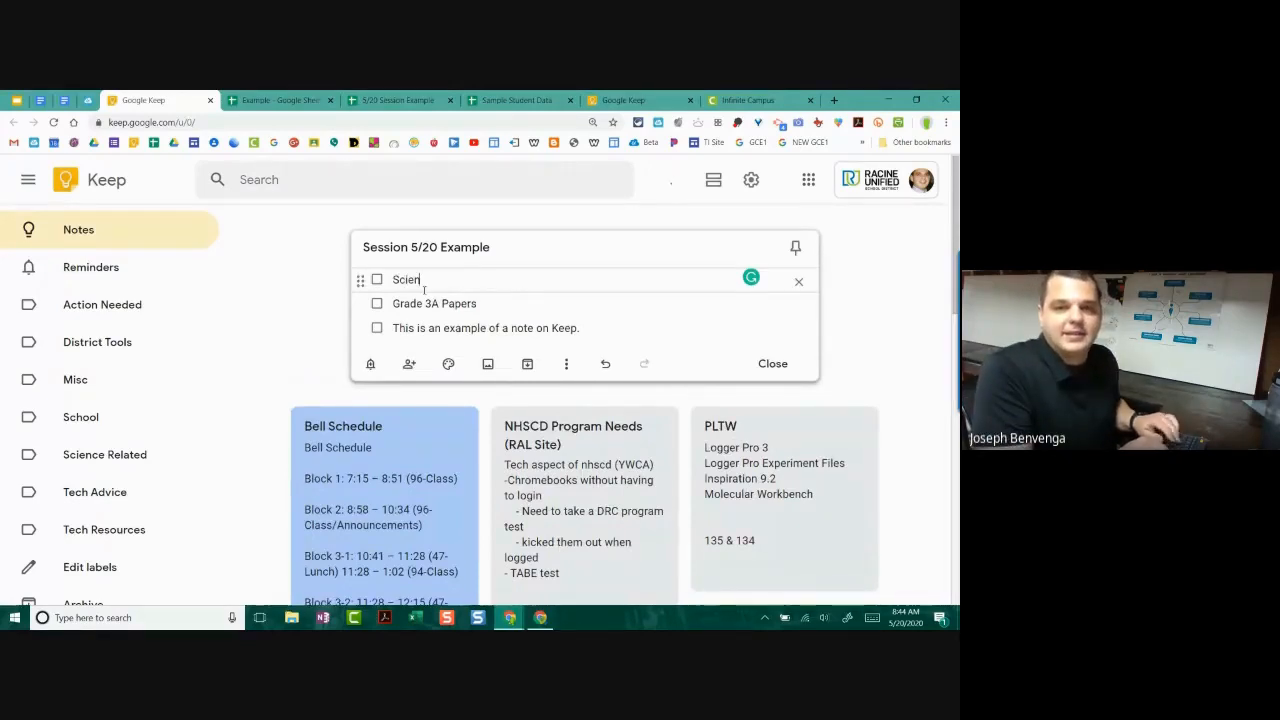
pyautogui.write('ce Lesson')
pyautogui.press('Return')
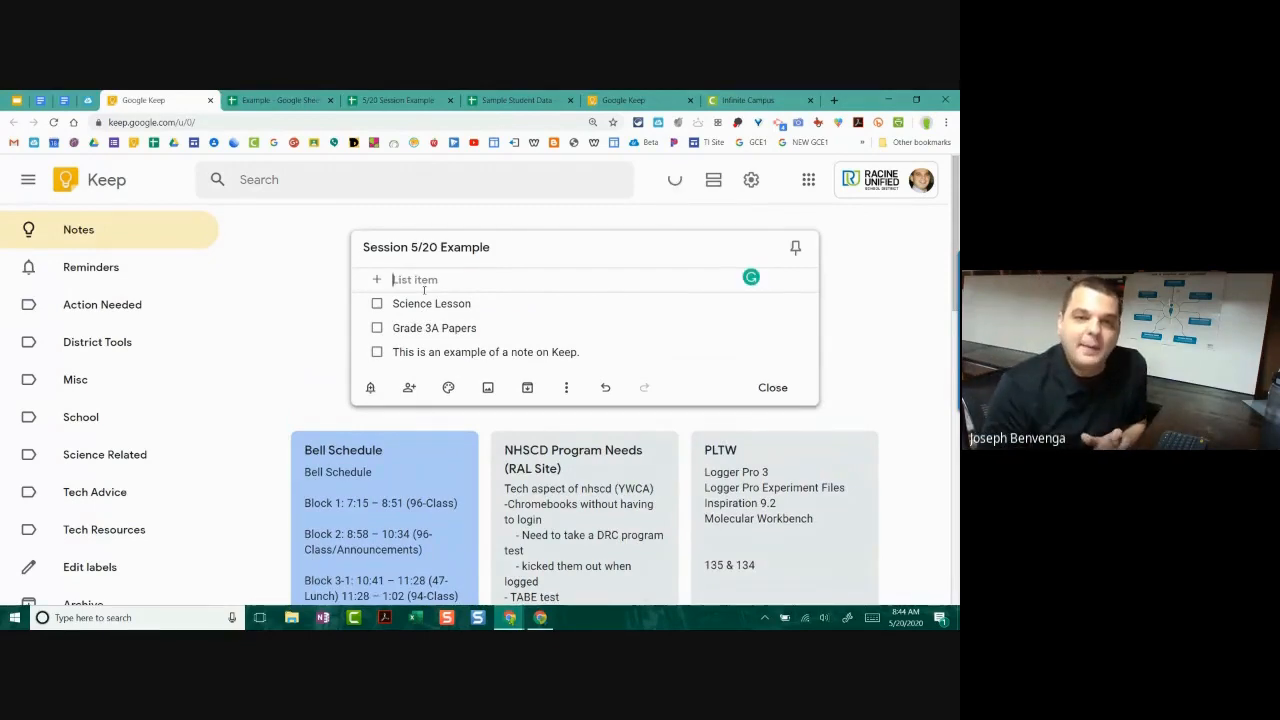
# Step: Tick off Science Lesson and Grade 3A Papers, then restore both to unchecked
pyautogui.click(377, 304)
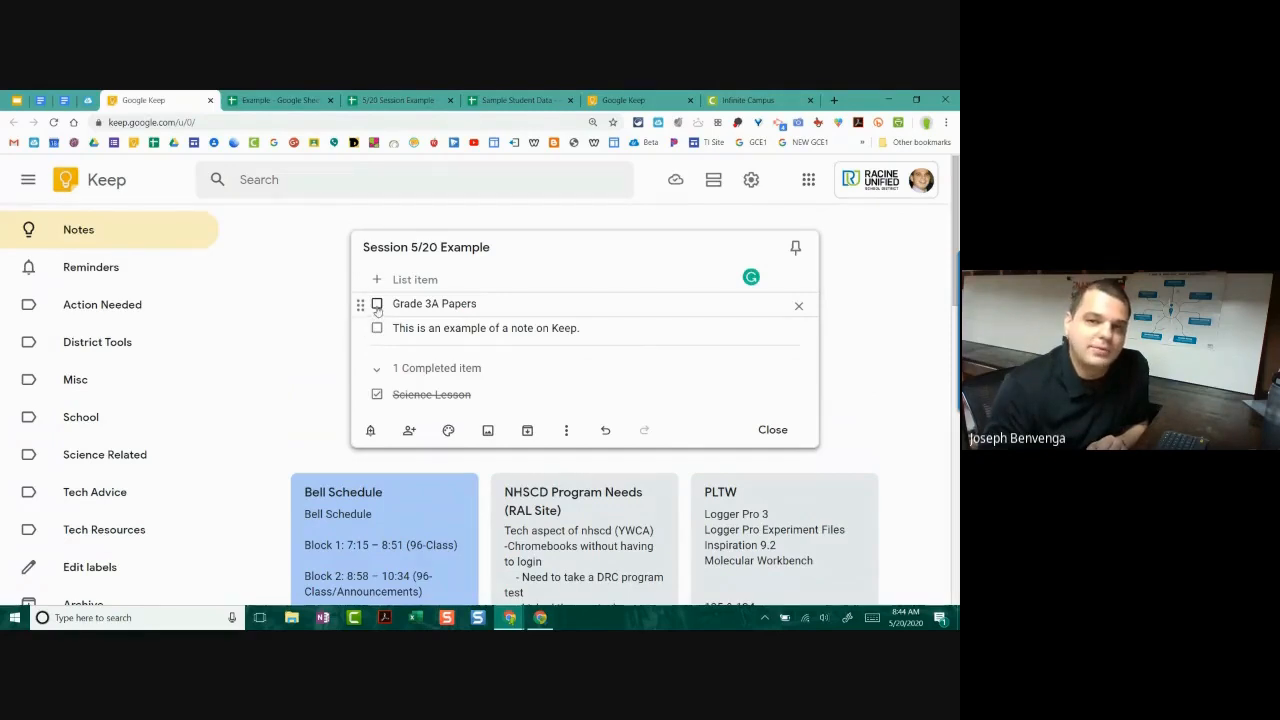
pyautogui.click(376, 305)
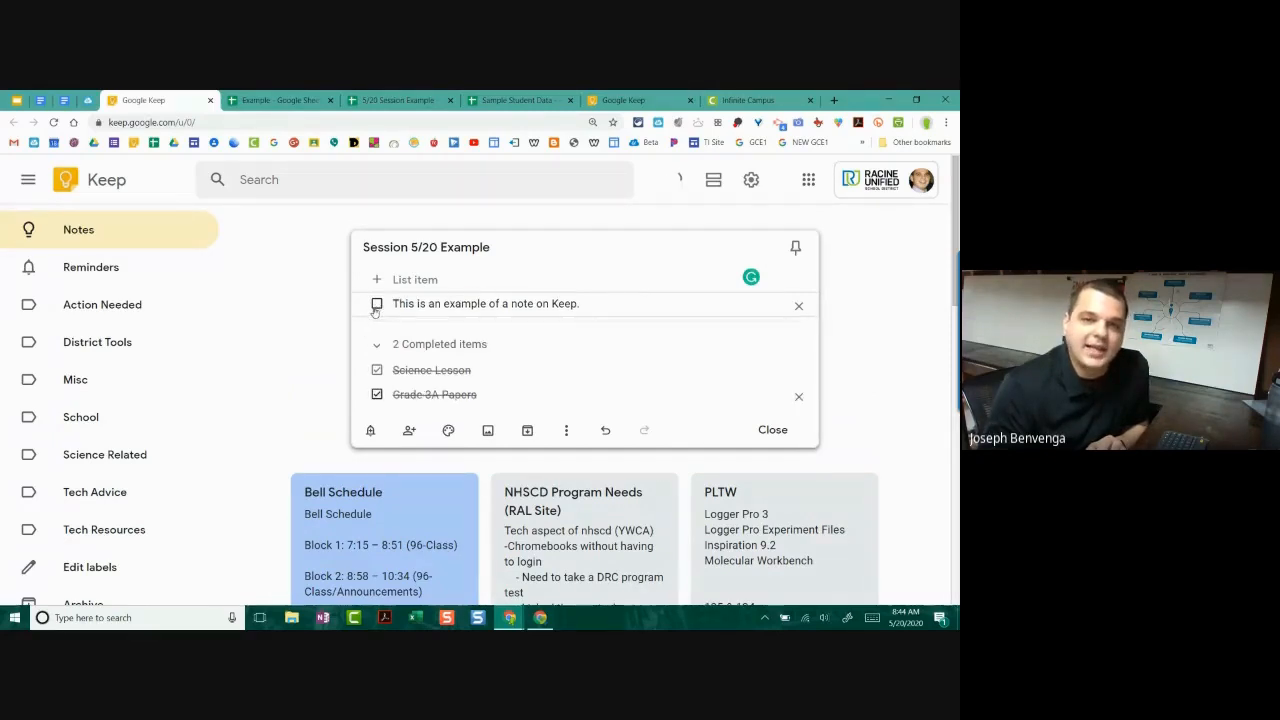
pyautogui.click(377, 373)
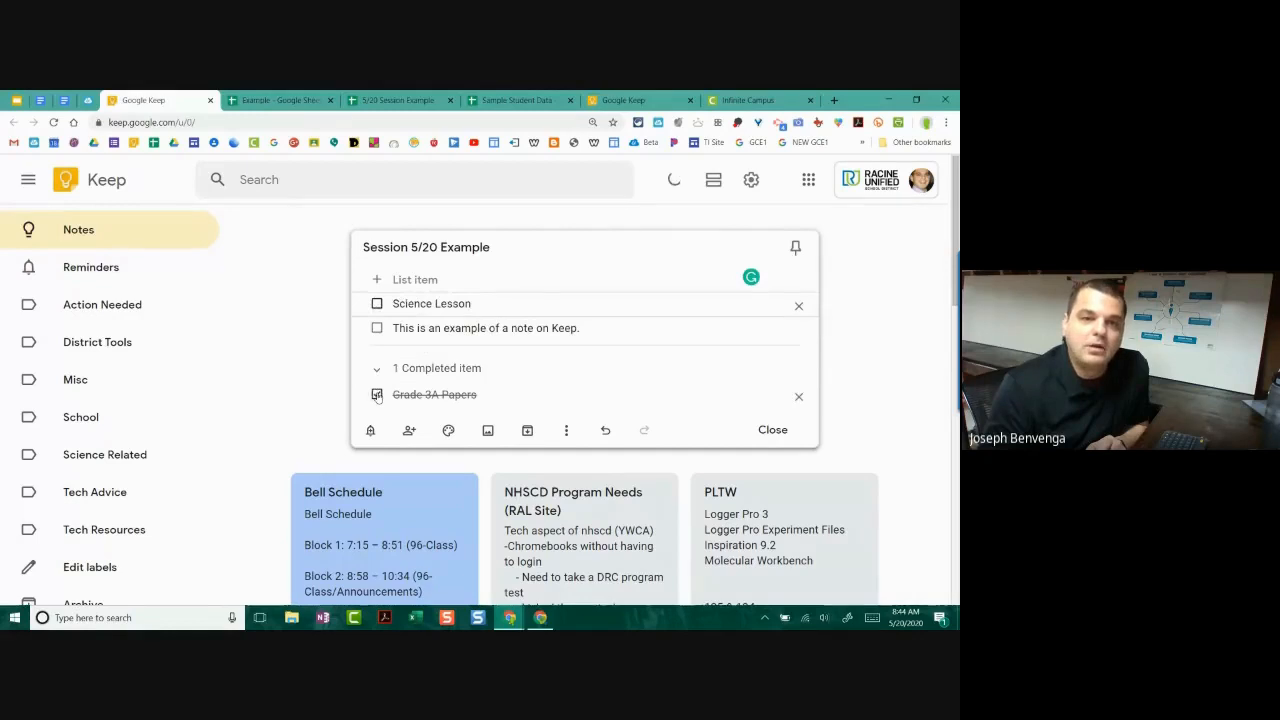
pyautogui.click(376, 394)
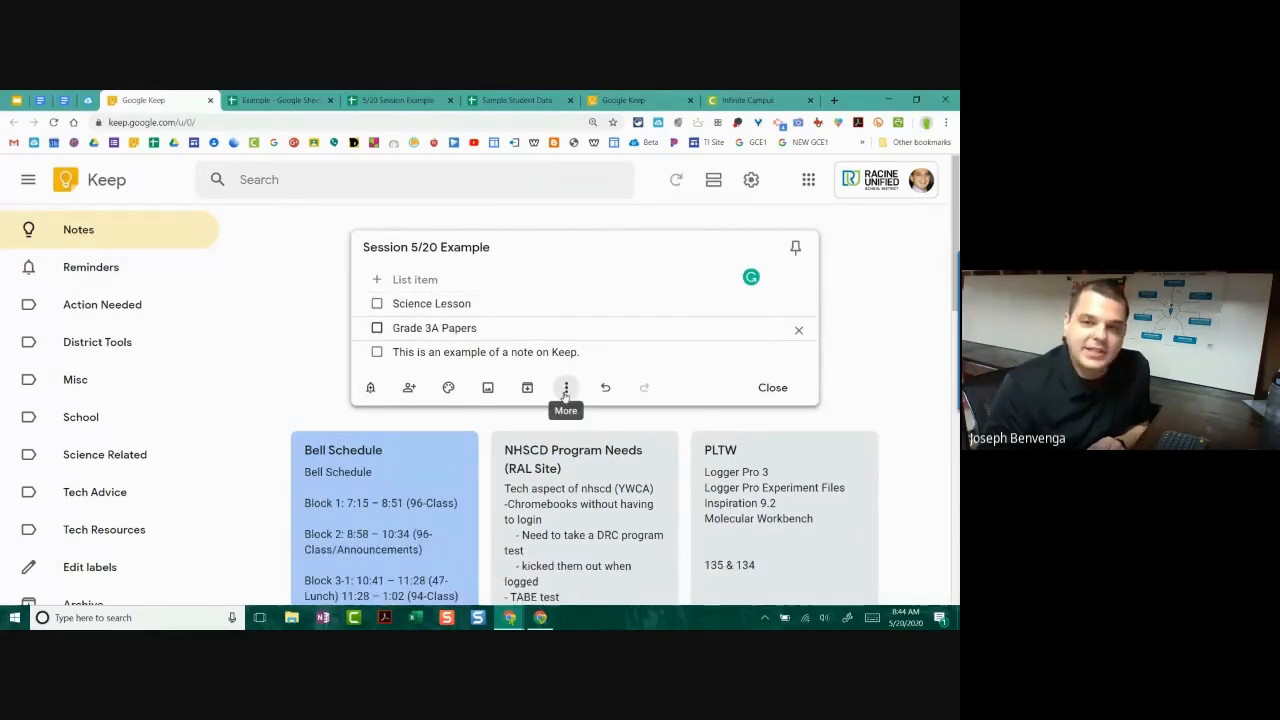
pyautogui.click(566, 390)
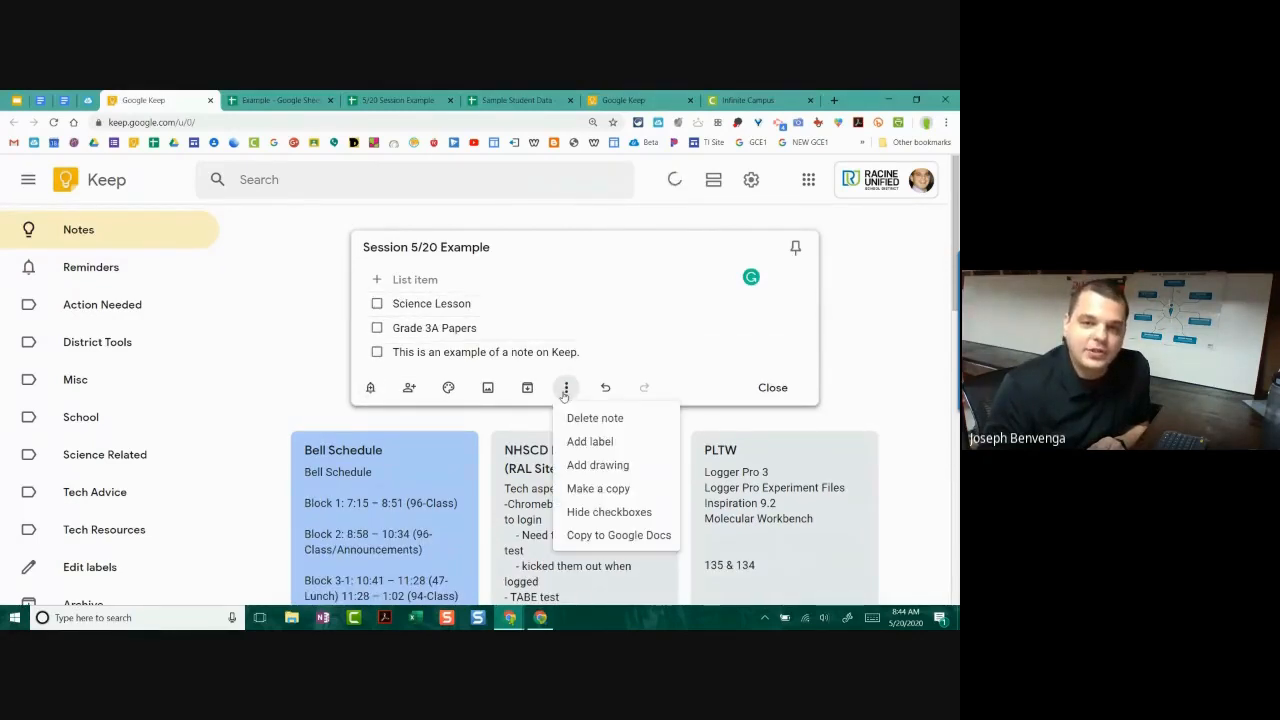
# Step: Hide checkboxes and delete the Grade 3A Papers and example lines, leaving Science Lesson
pyautogui.click(598, 512)
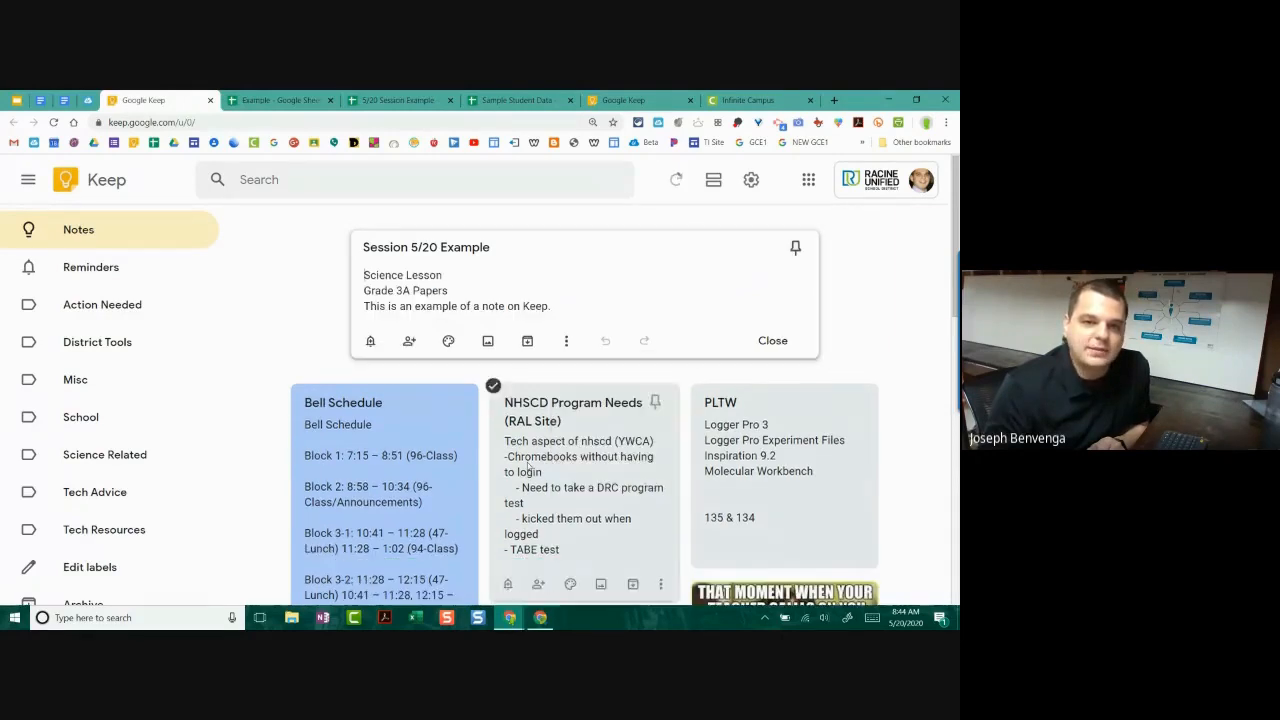
pyautogui.moveTo(554, 306); pyautogui.dragTo(366, 282)
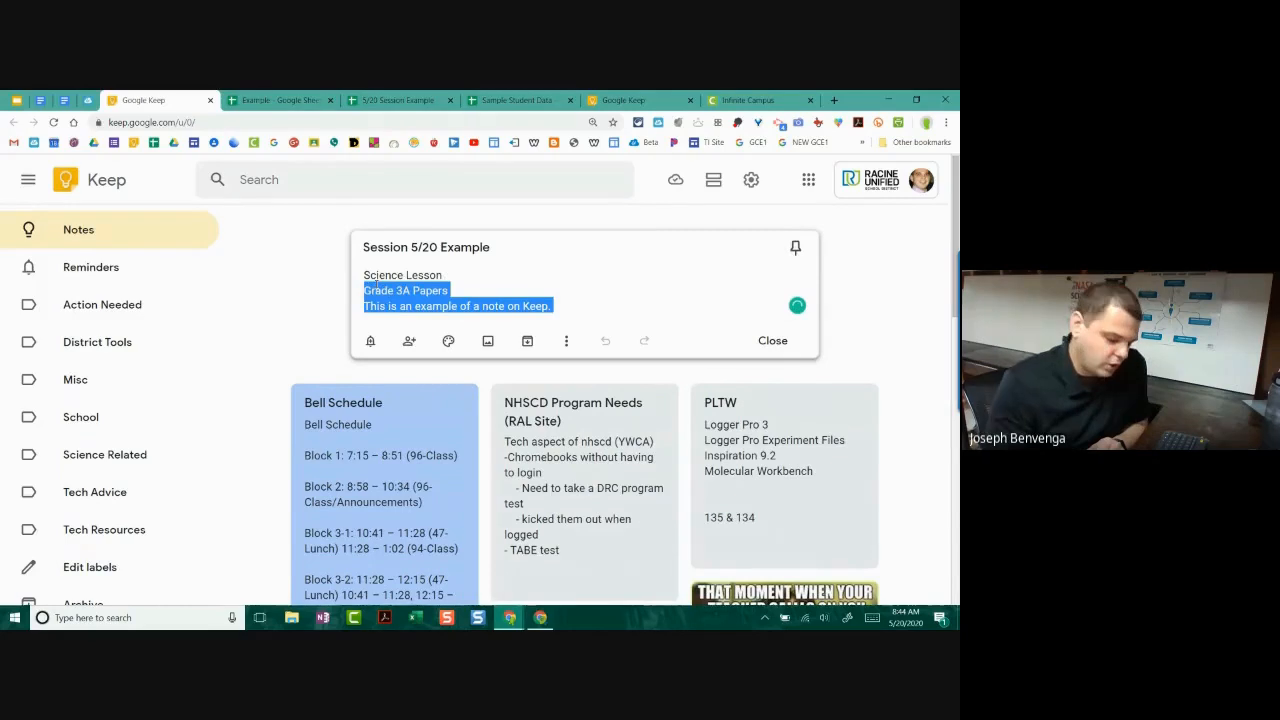
pyautogui.press('BackSpace')
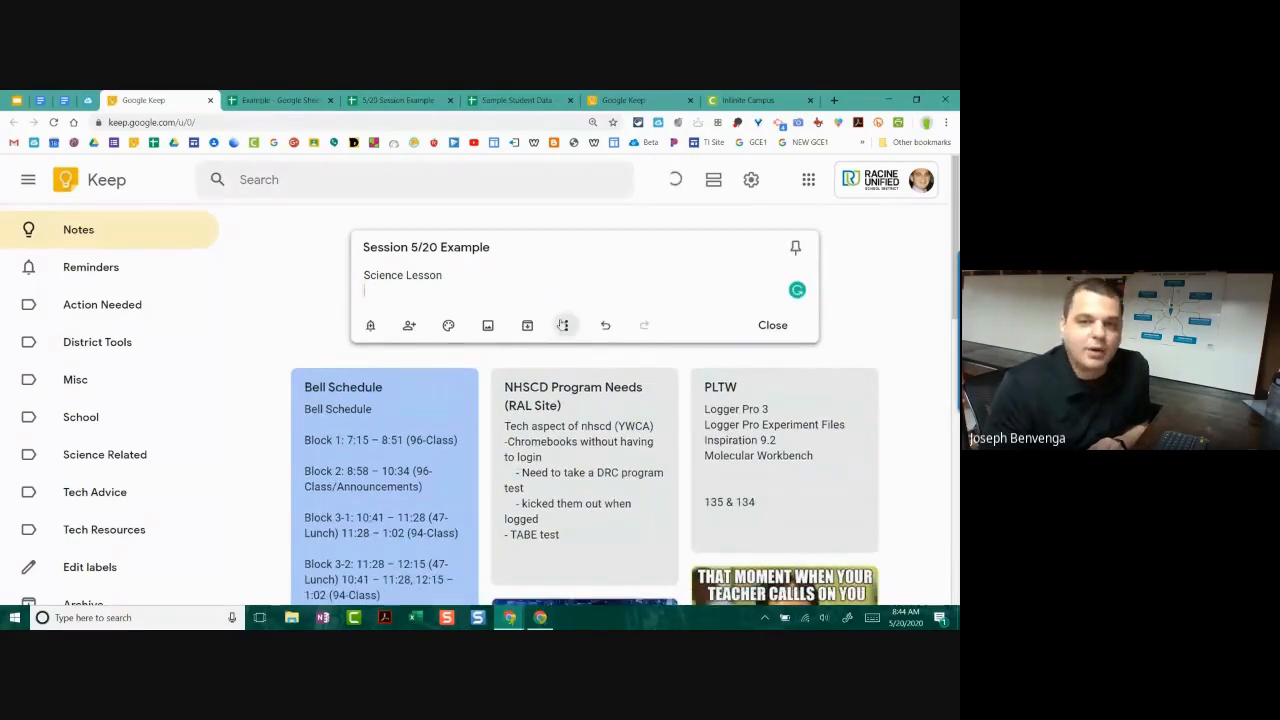
pyautogui.click(564, 325)
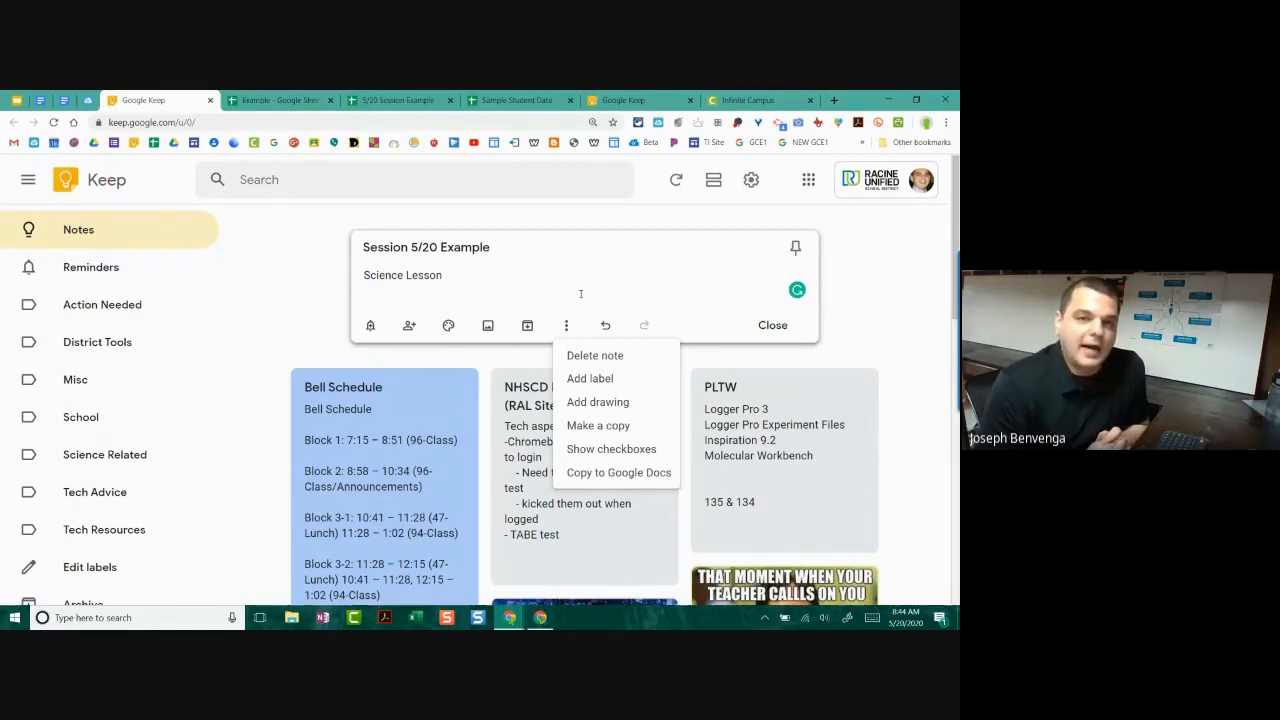
# Step: Add a drawing to the note and set its canvas background to ruled lines
pyautogui.click(627, 405)
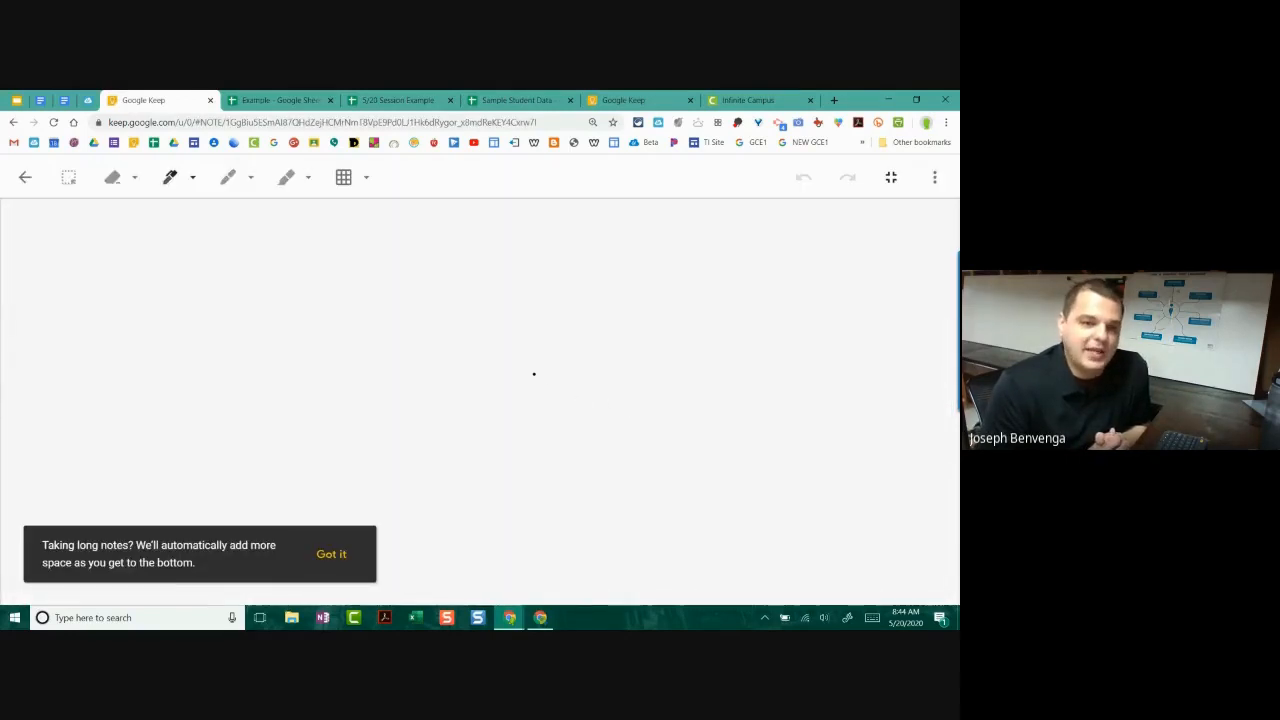
pyautogui.click(330, 554)
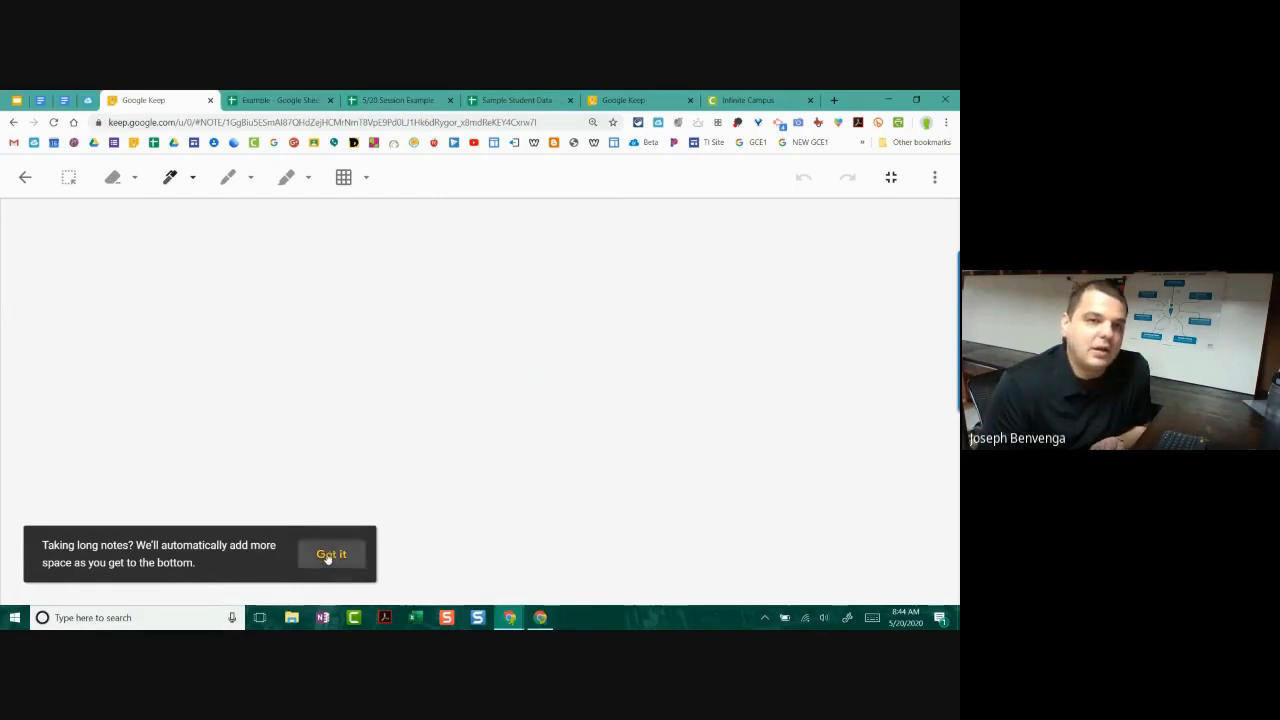
pyautogui.click(367, 180)
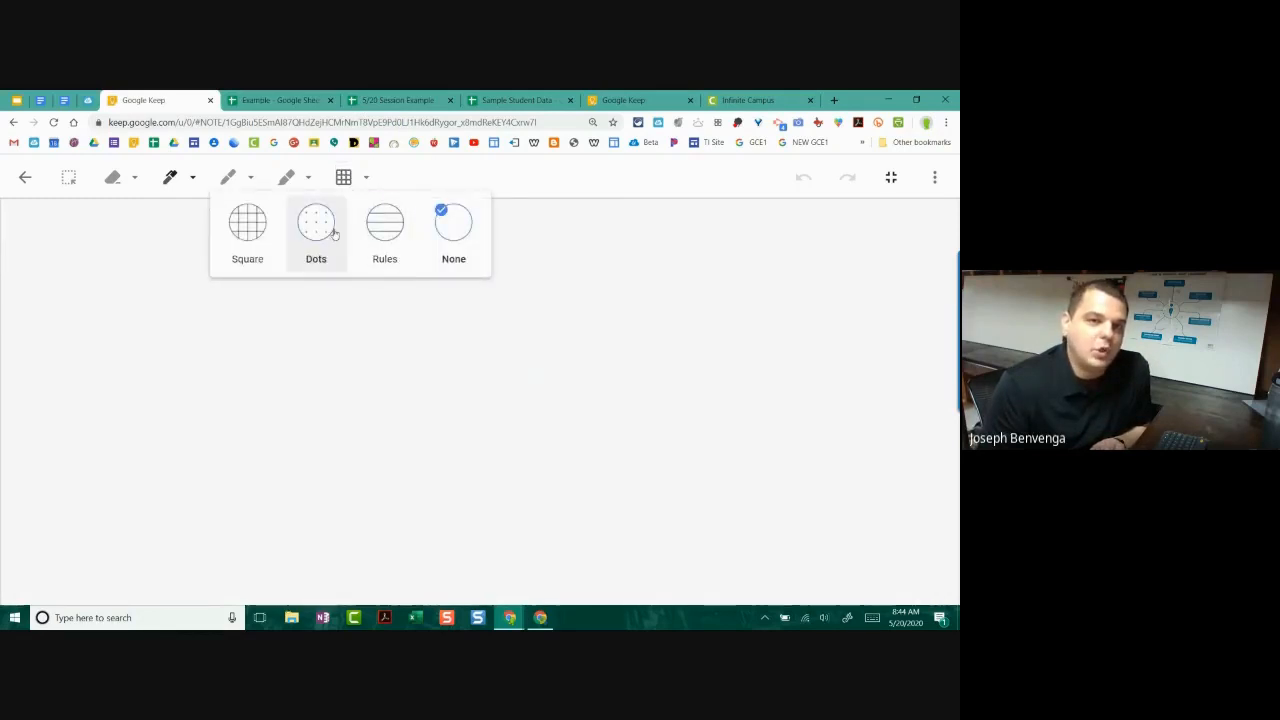
pyautogui.click(375, 238)
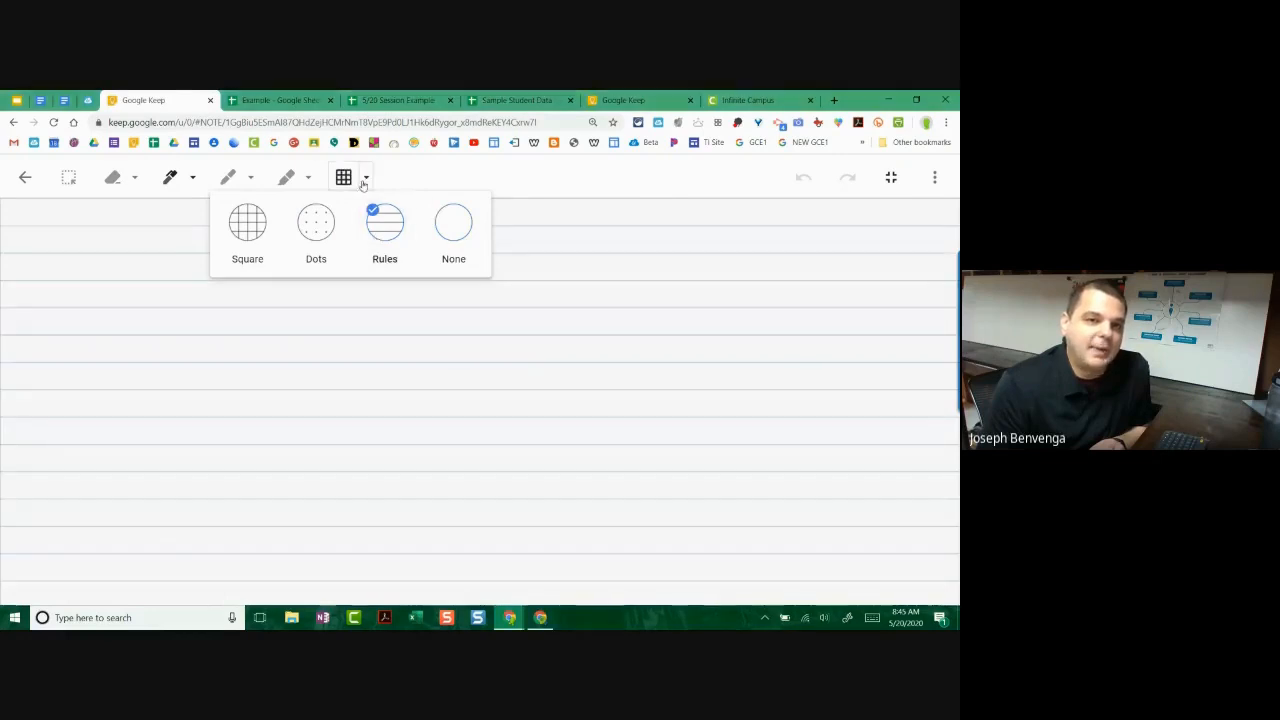
pyautogui.click(247, 222)
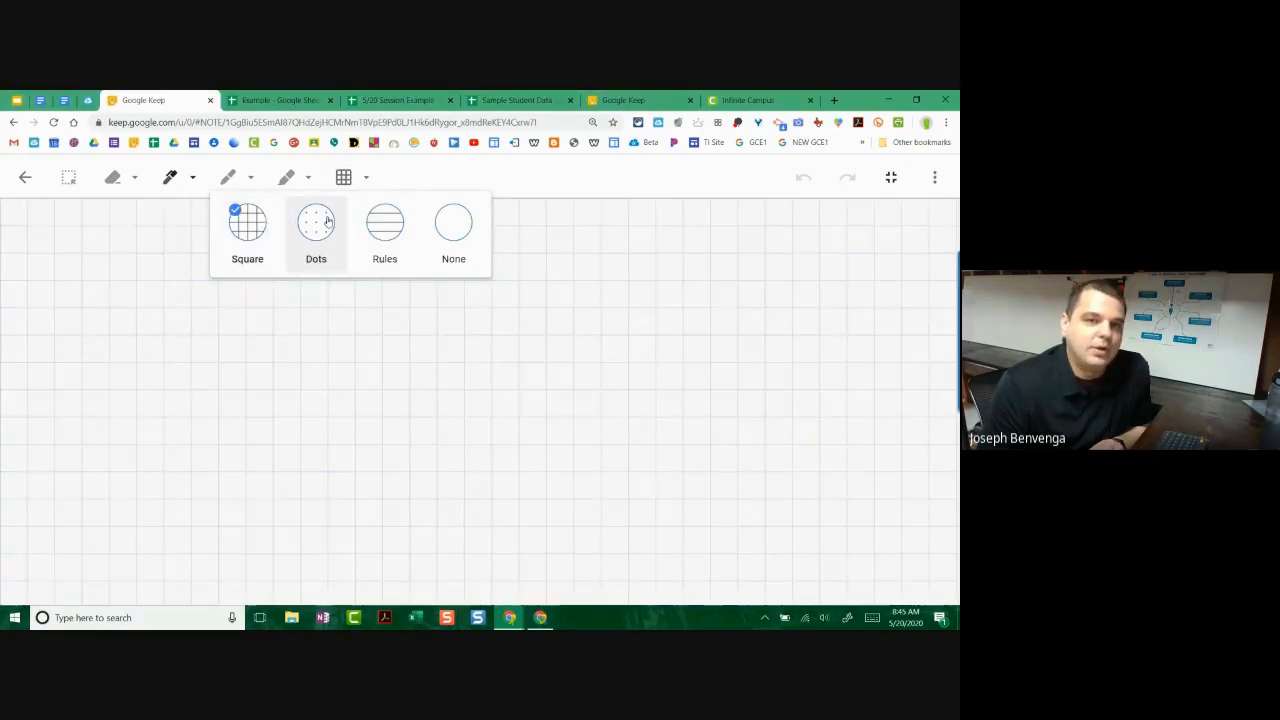
pyautogui.click(316, 230)
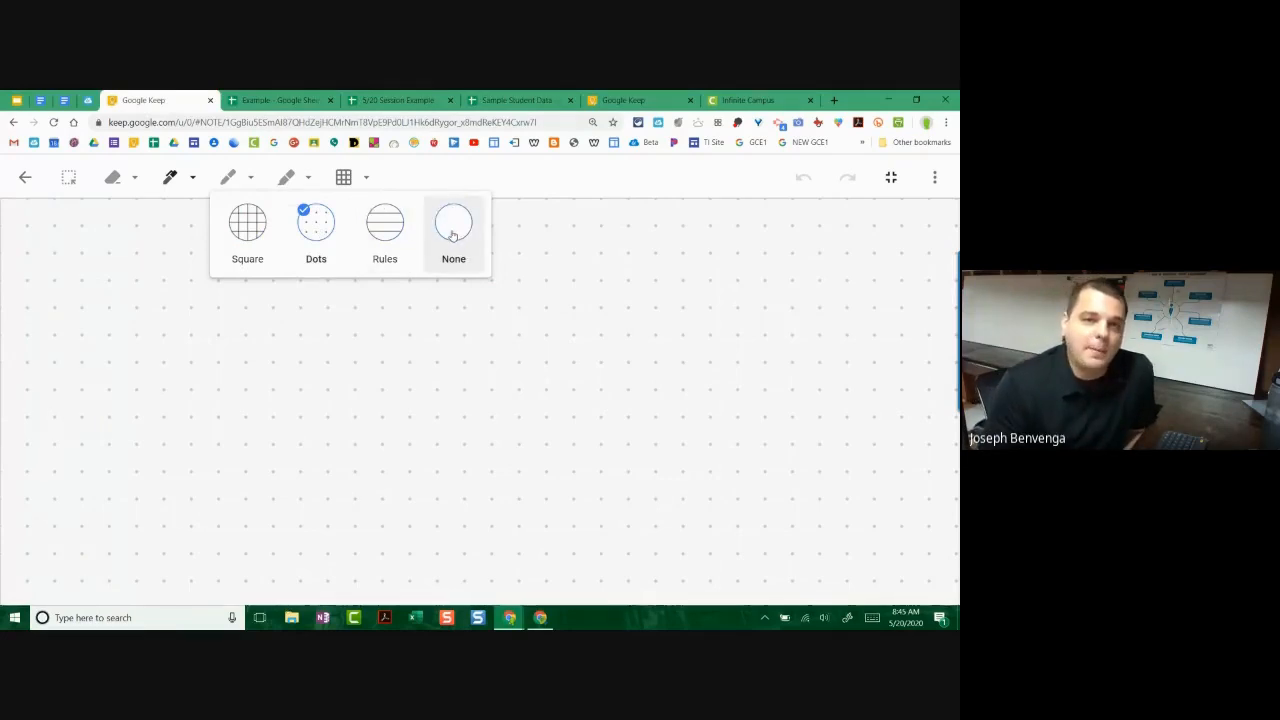
pyautogui.click(396, 232)
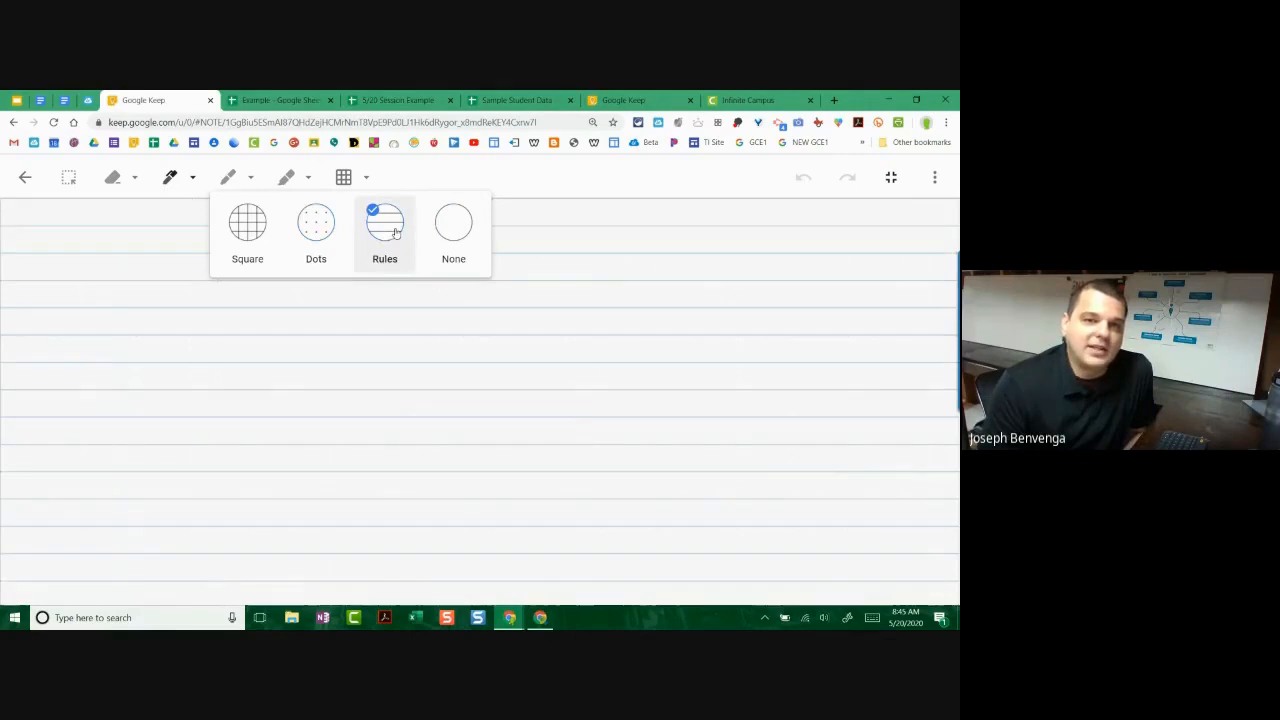
pyautogui.click(438, 172)
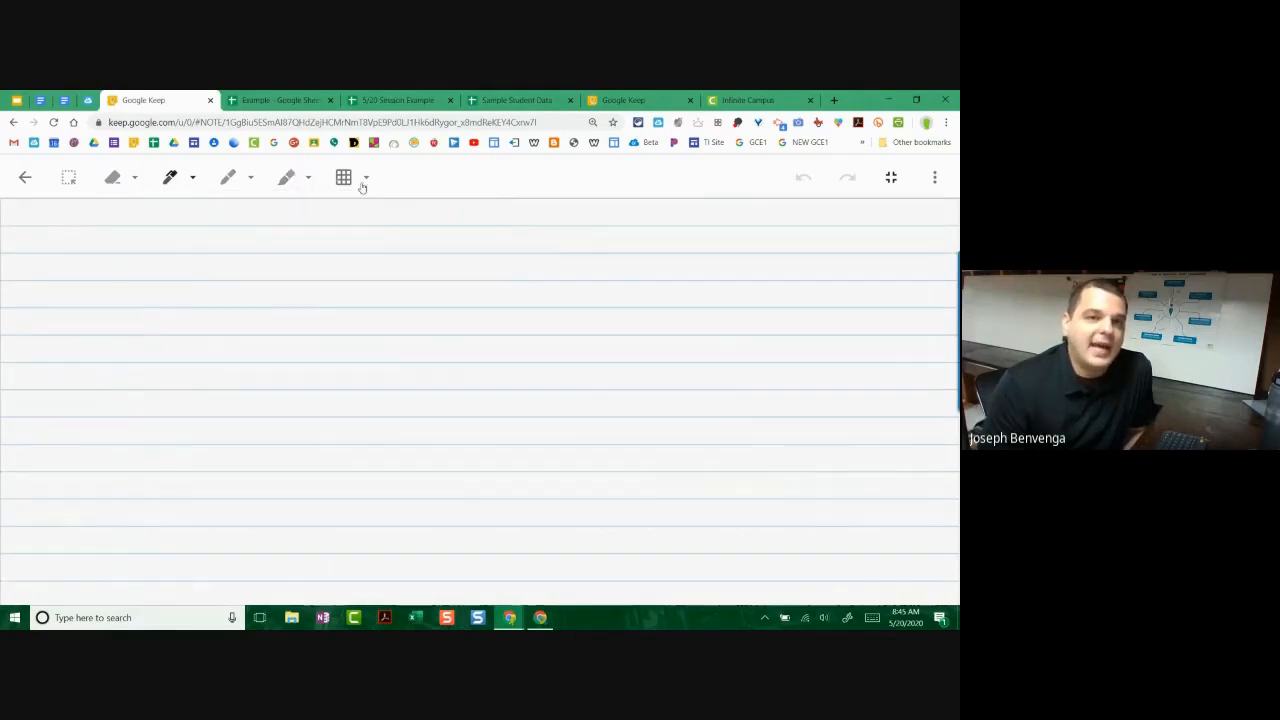
# Step: Try the highlighter and marker, ending with the pen tool selected
pyautogui.click(279, 180)
pyautogui.click(230, 179)
pyautogui.click(172, 178)
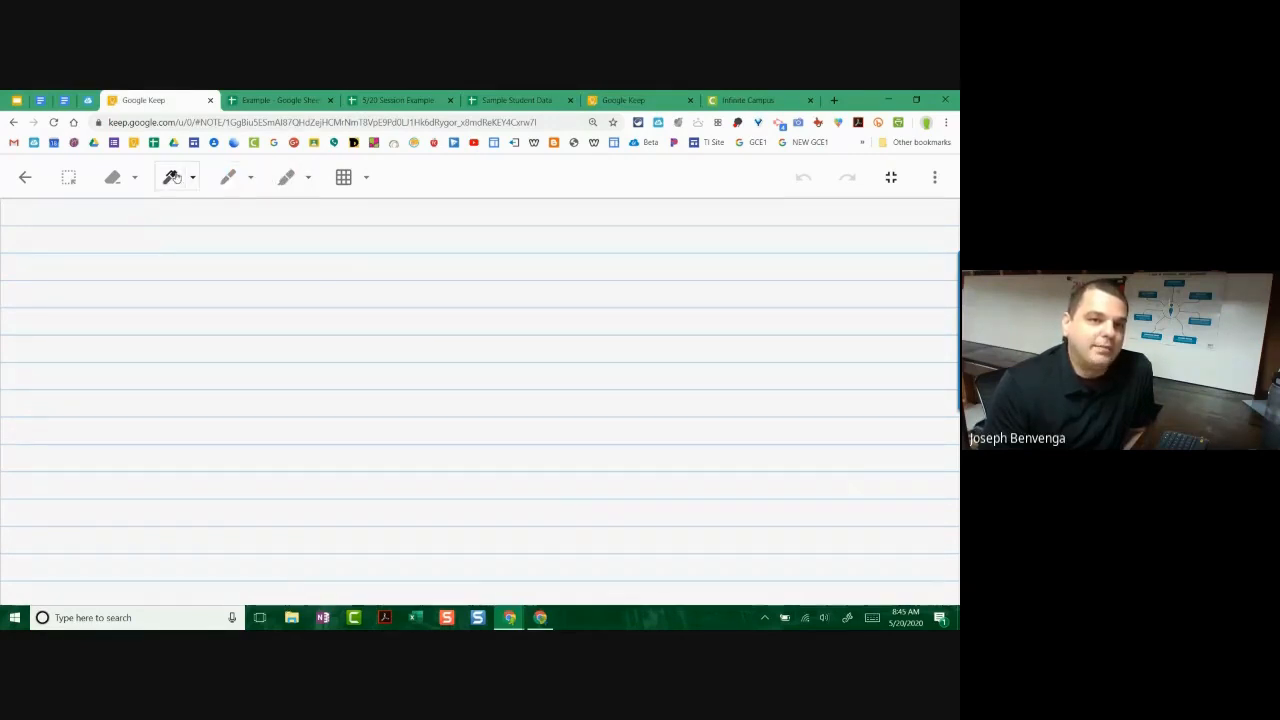
# Step: Switch to a thicker pen, handwrite 'Joe' on the canvas, and return to the note
pyautogui.click(194, 179)
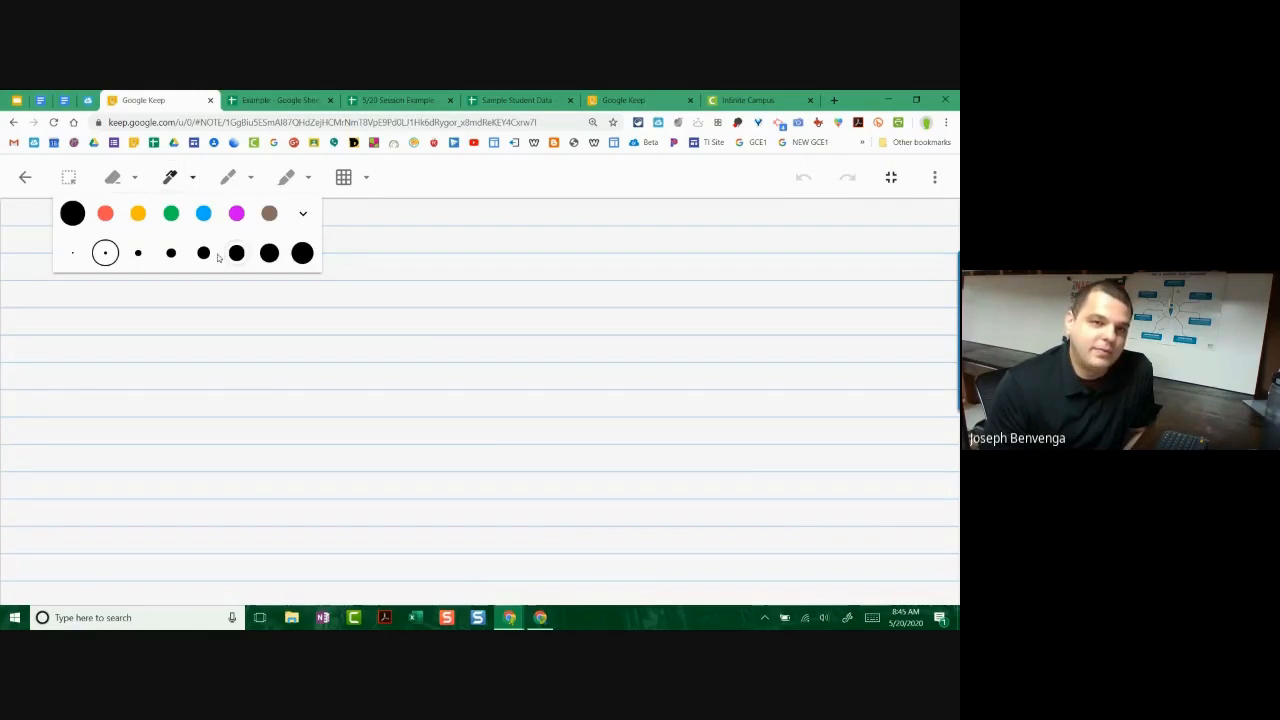
pyautogui.click(203, 253)
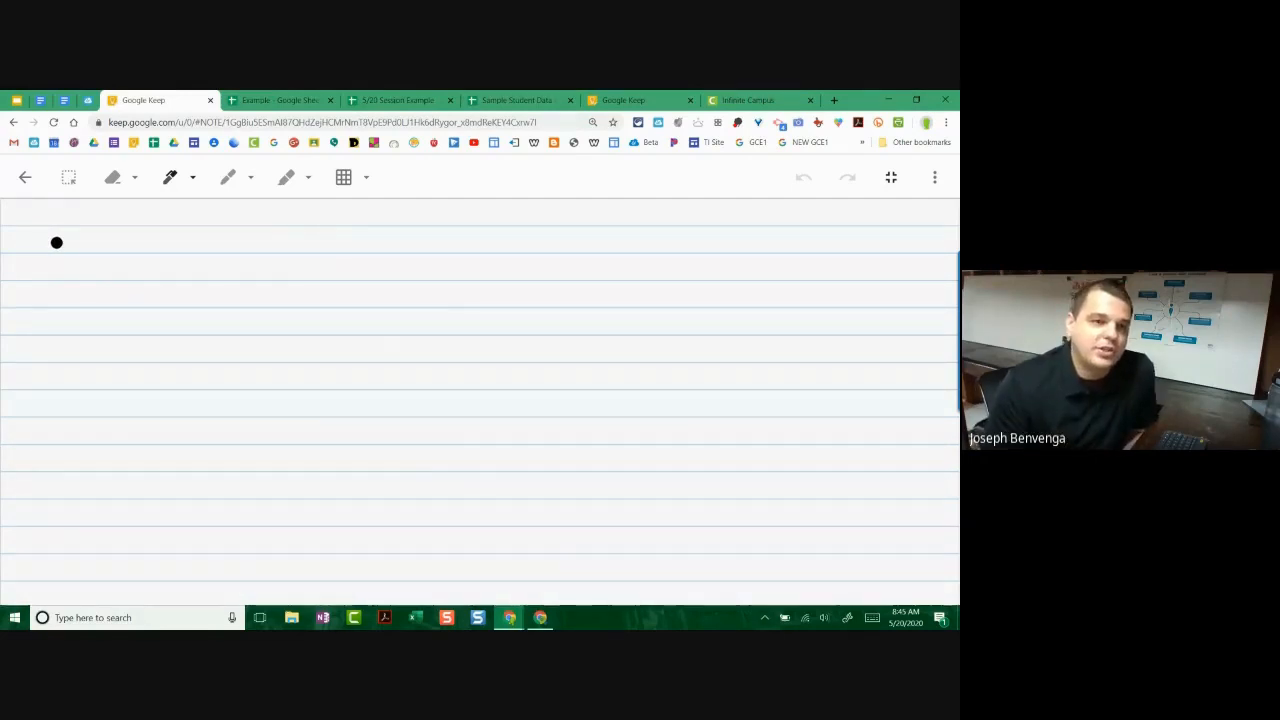
pyautogui.moveTo(47, 244)
pyautogui.mouseDown()
pyautogui.moveTo(108, 236)
pyautogui.moveTo(12, 310)
pyautogui.mouseUp()
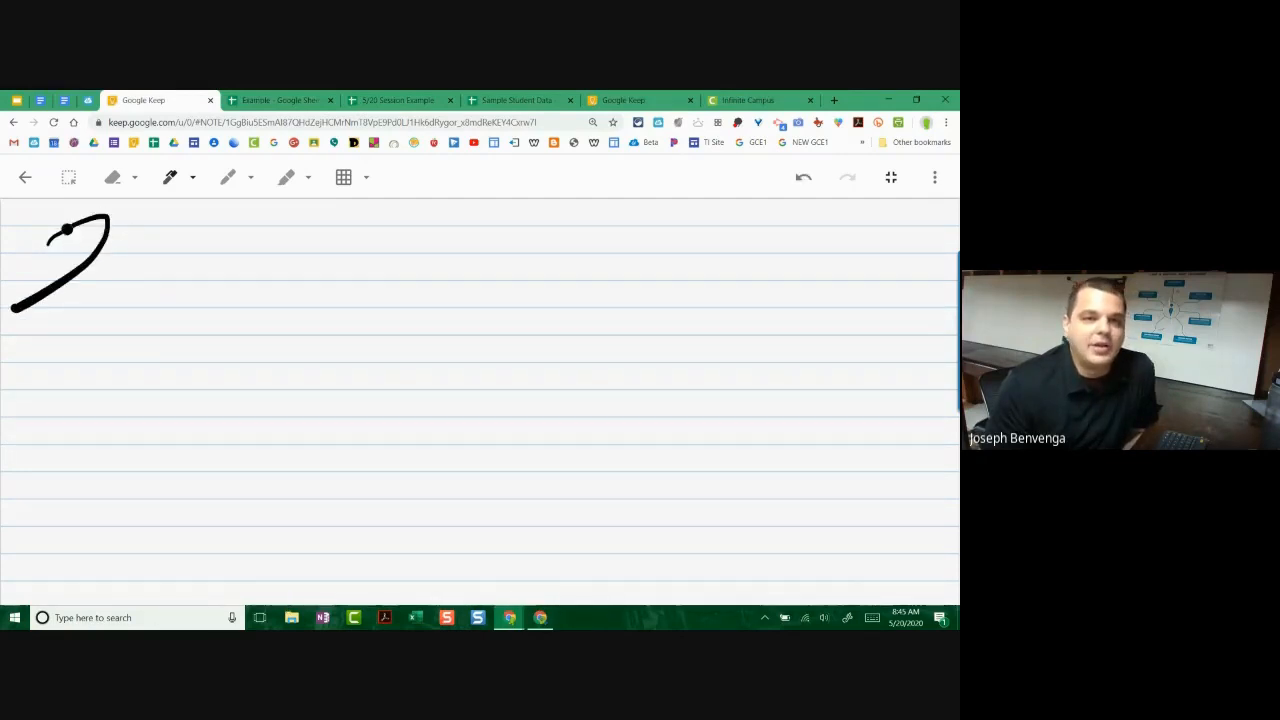
pyautogui.moveTo(112, 244); pyautogui.dragTo(244, 259)
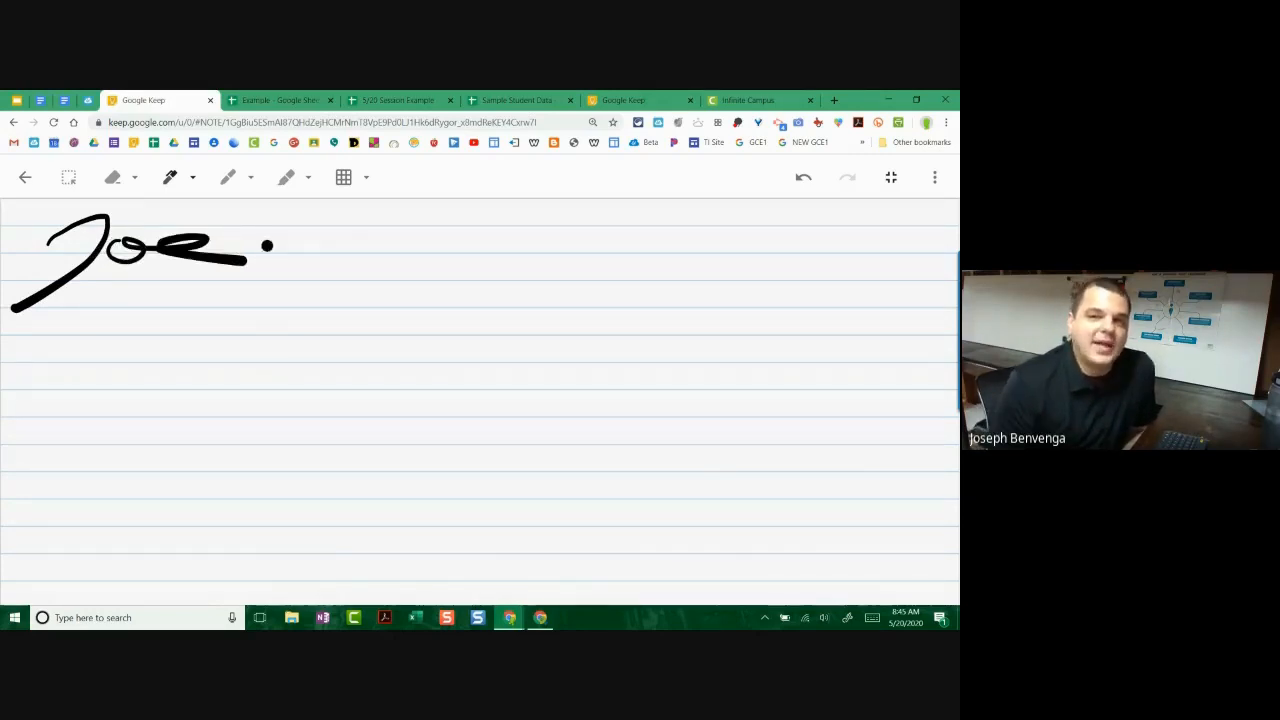
pyautogui.click(25, 177)
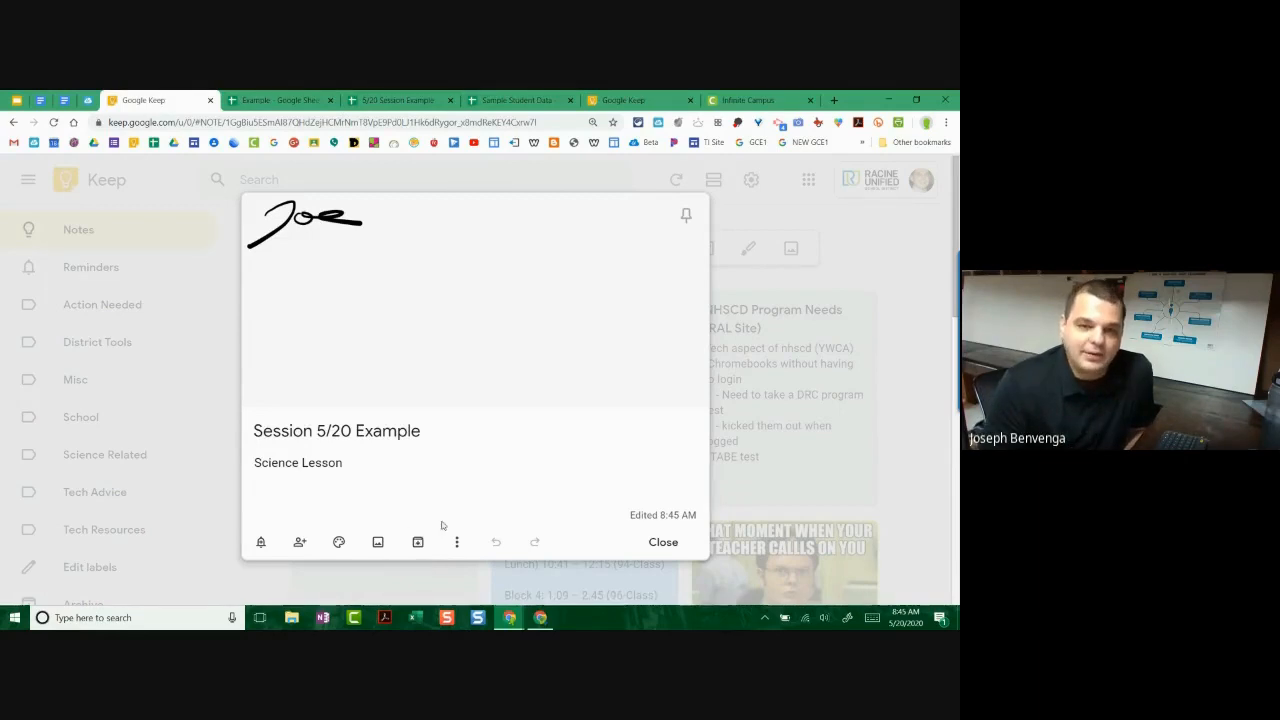
# Step: Archive the 'Session 5/20 Example' note, then start a blank new note at its title
pyautogui.click(418, 543)
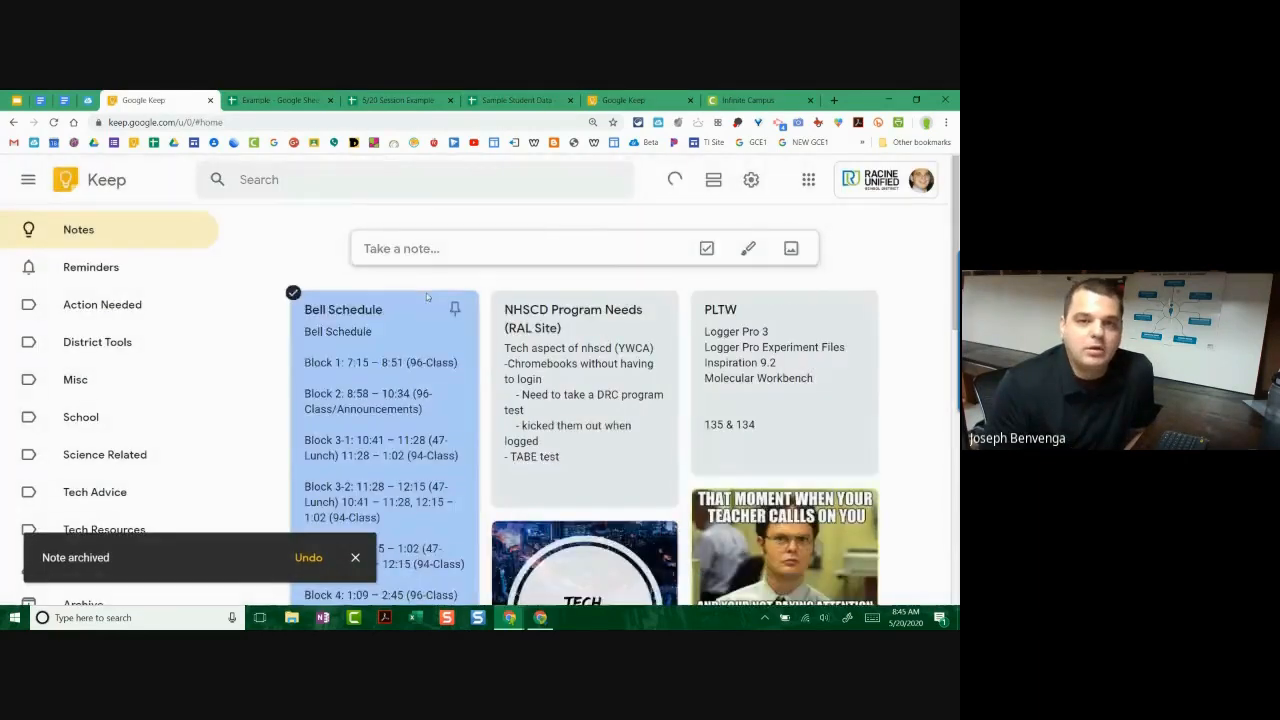
pyautogui.click(510, 250)
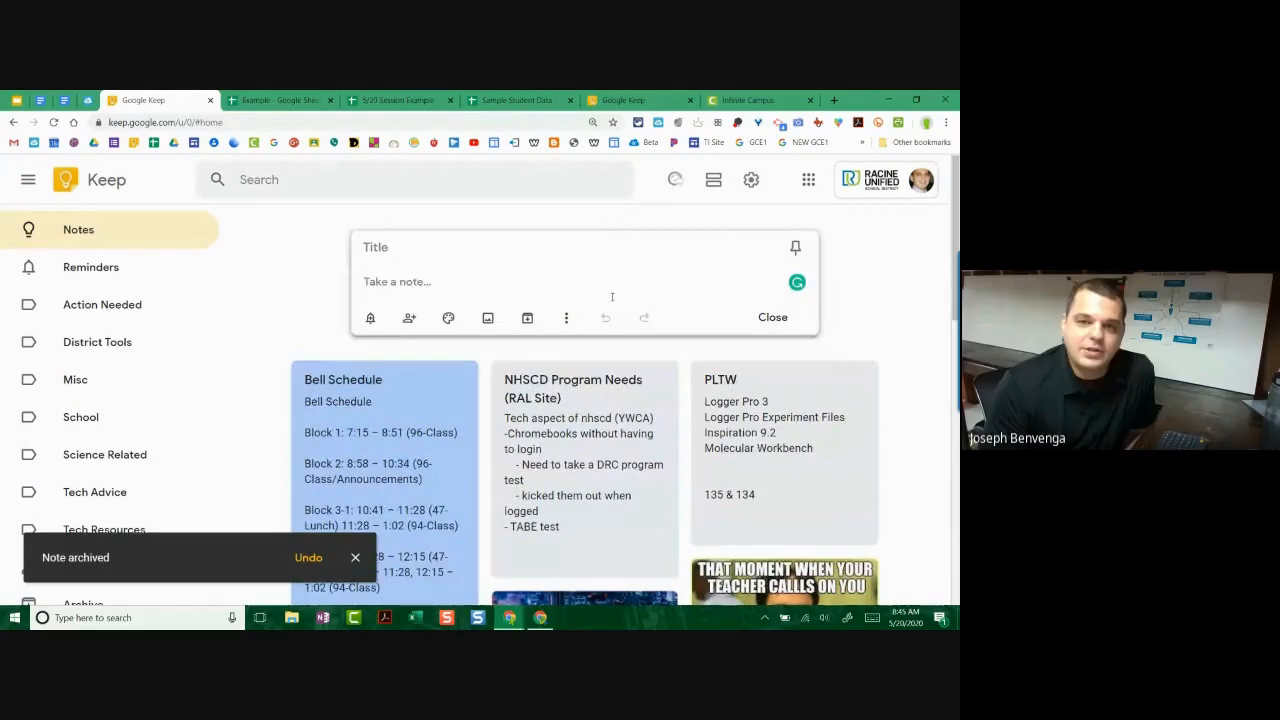
pyautogui.click(567, 318)
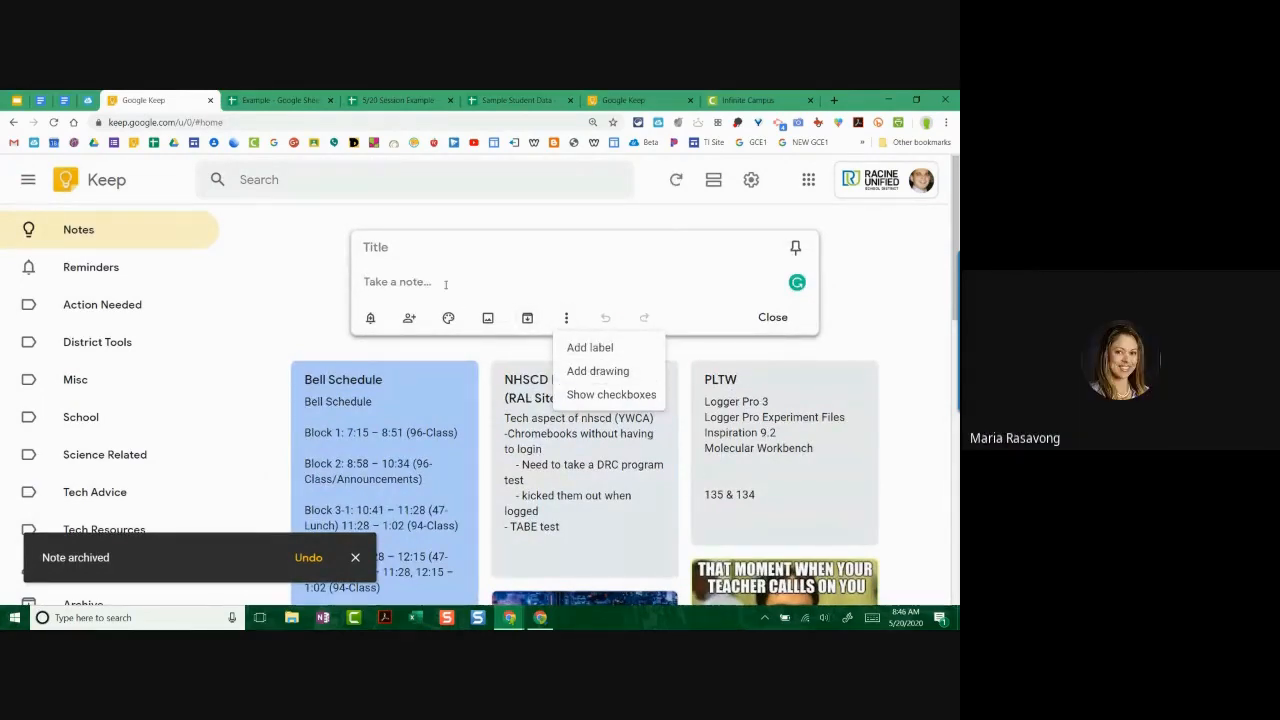
pyautogui.click(416, 252)
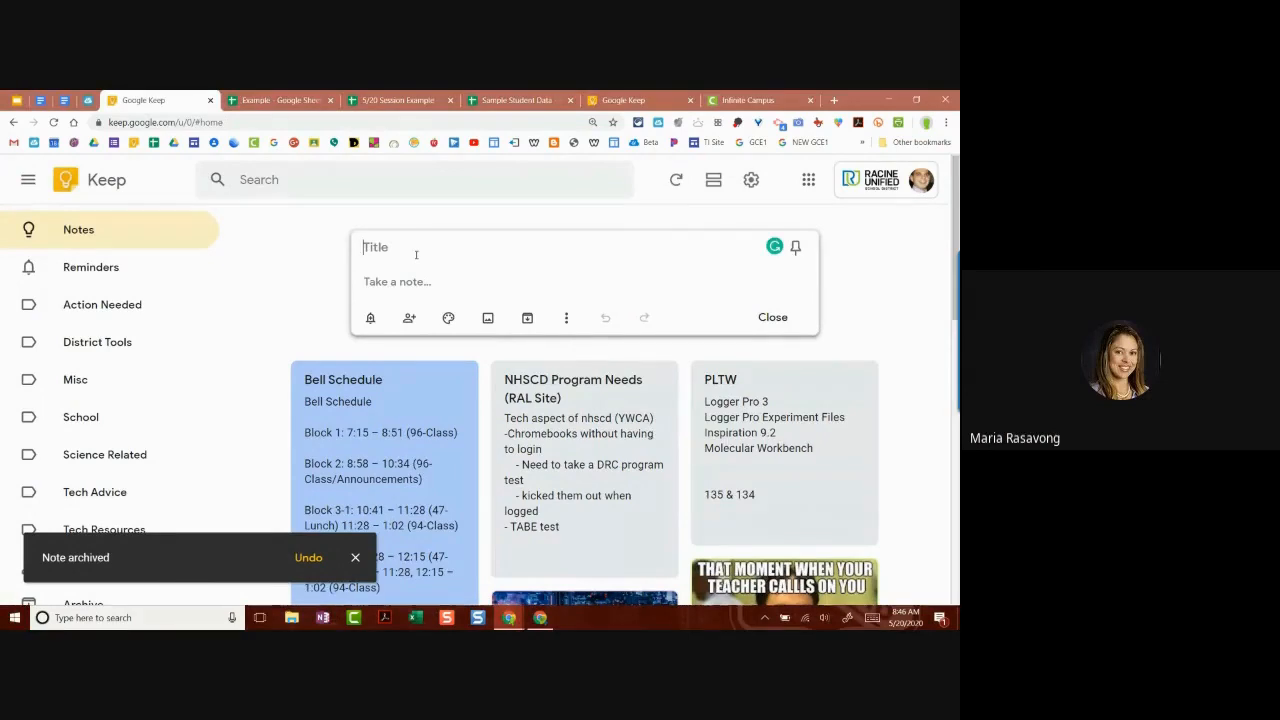
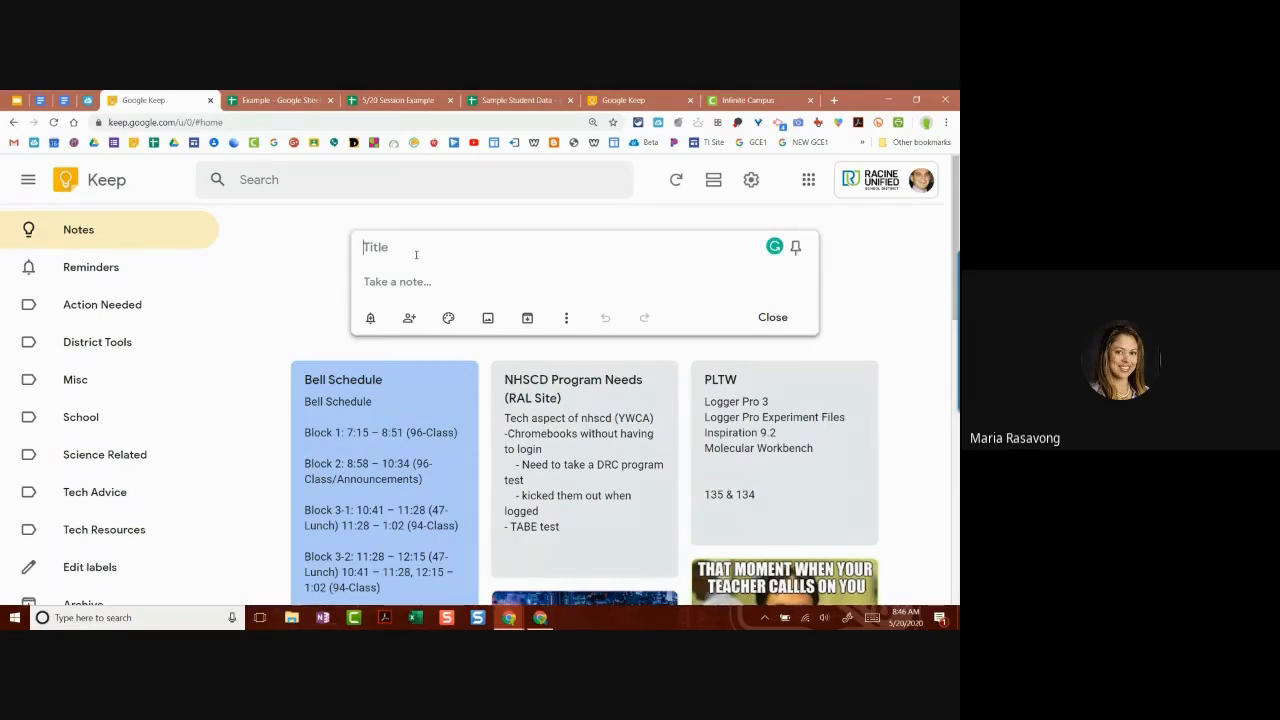
# Step: Title the new note 'Tech Integrator Checklist'
pyautogui.click(416, 254)
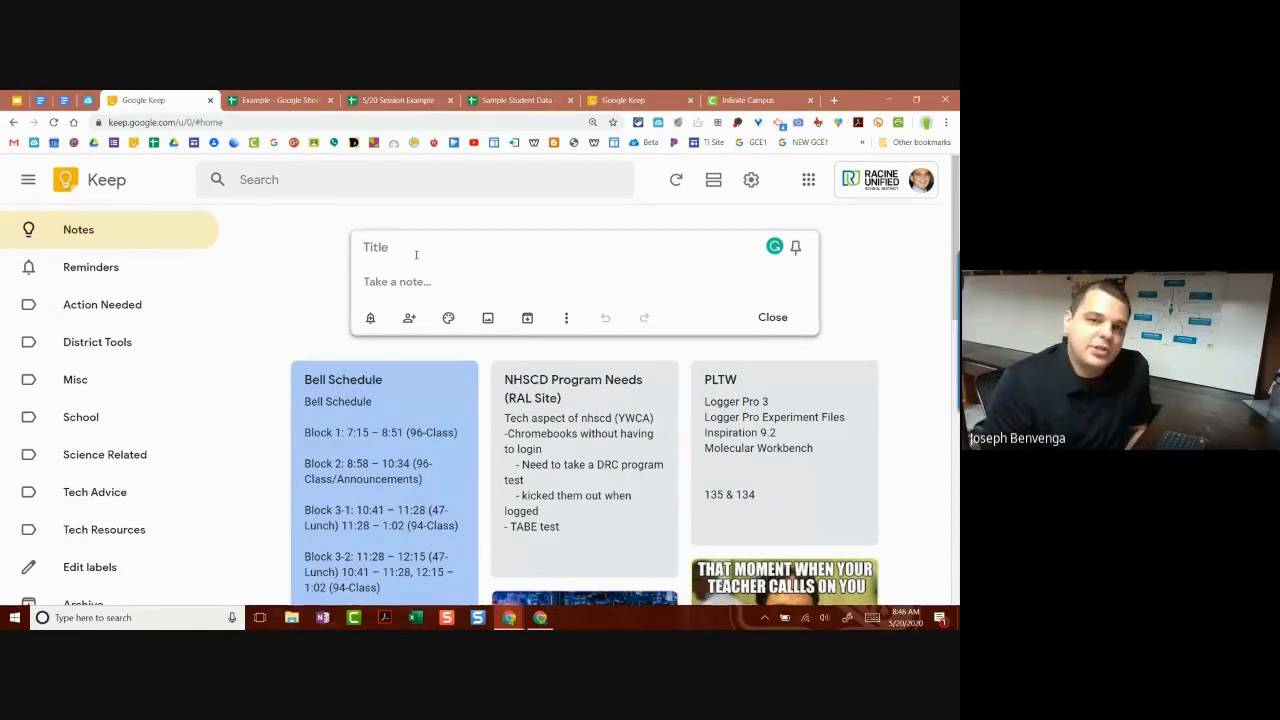
pyautogui.click(563, 320)
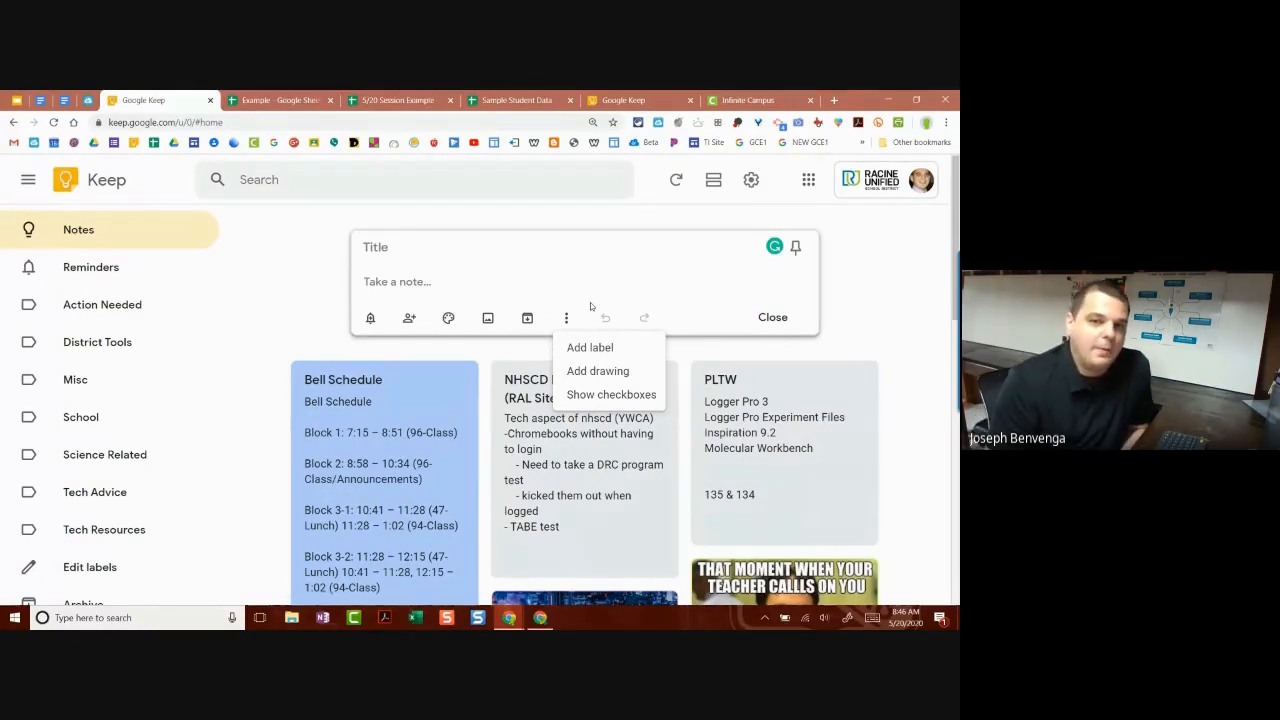
pyautogui.click(505, 284)
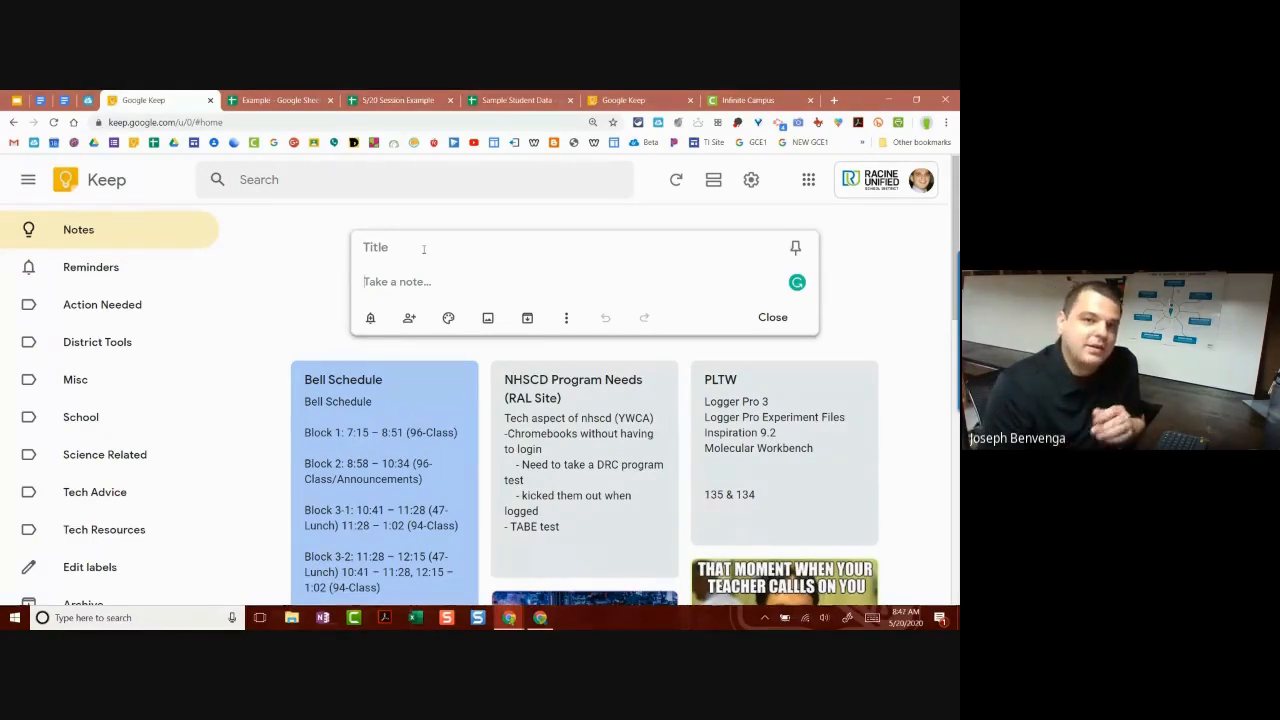
pyautogui.click(405, 240)
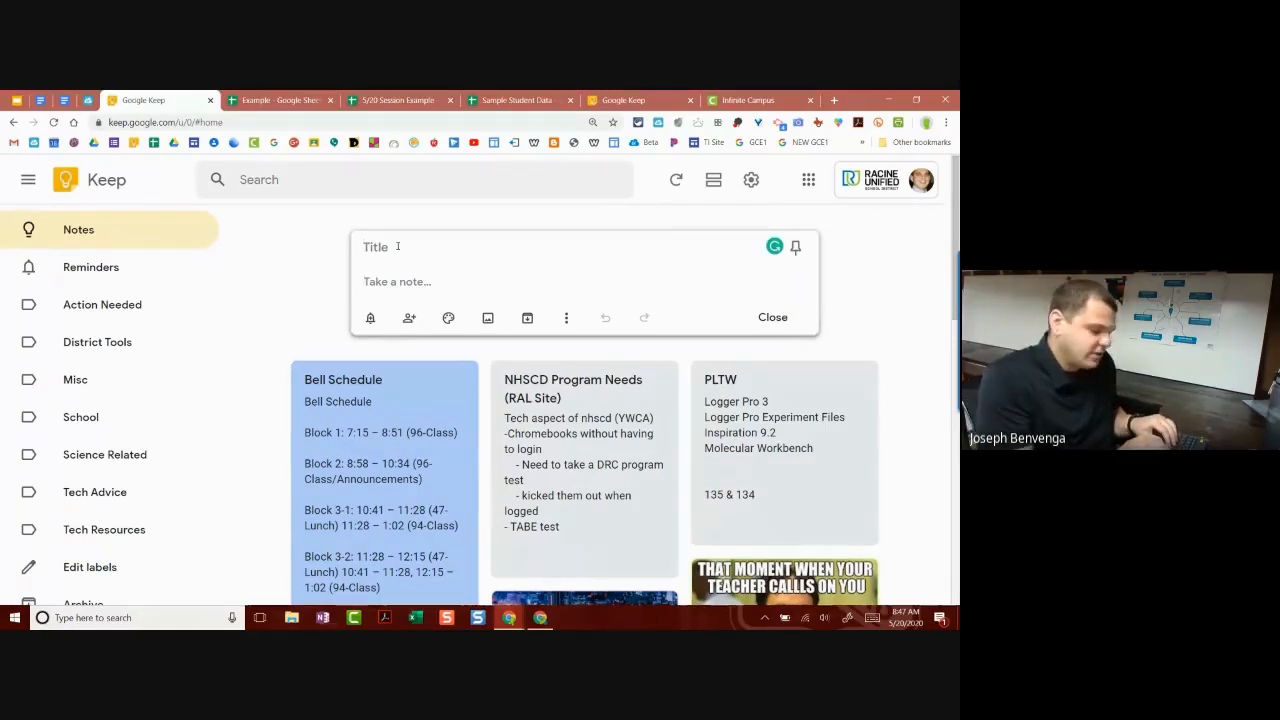
pyautogui.write('Te')
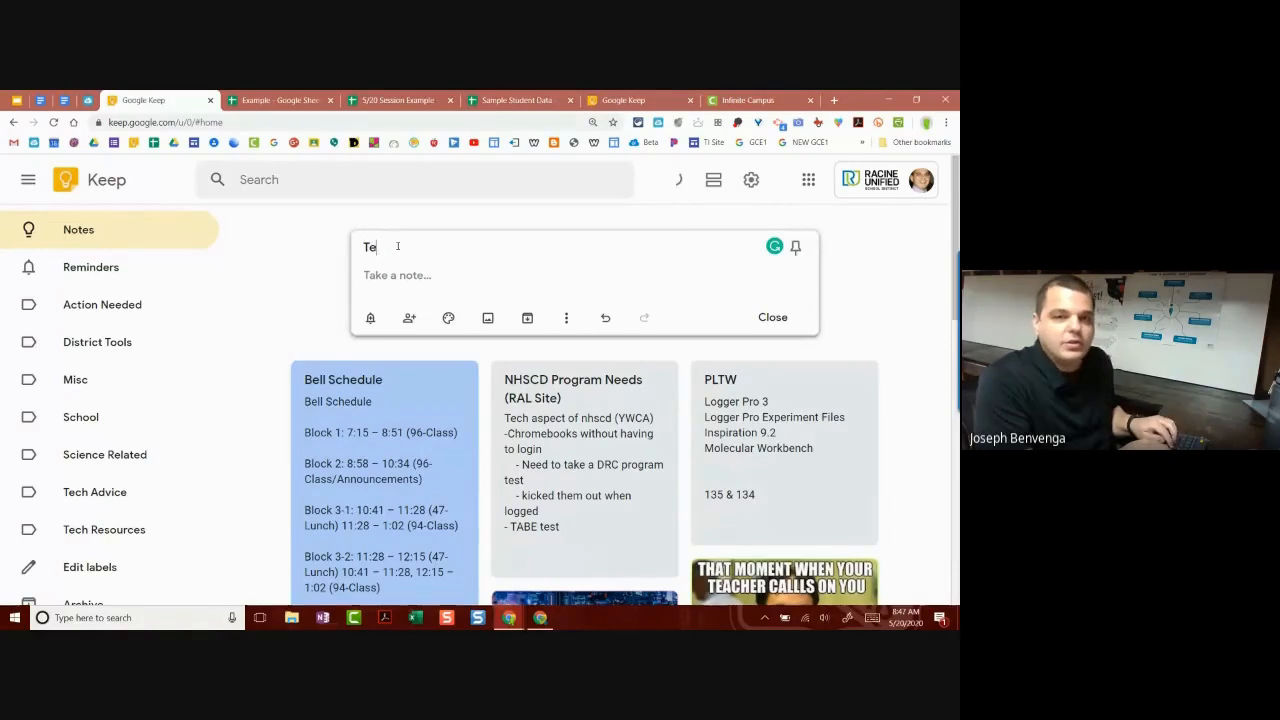
pyautogui.write('ch Integrator Checklist')
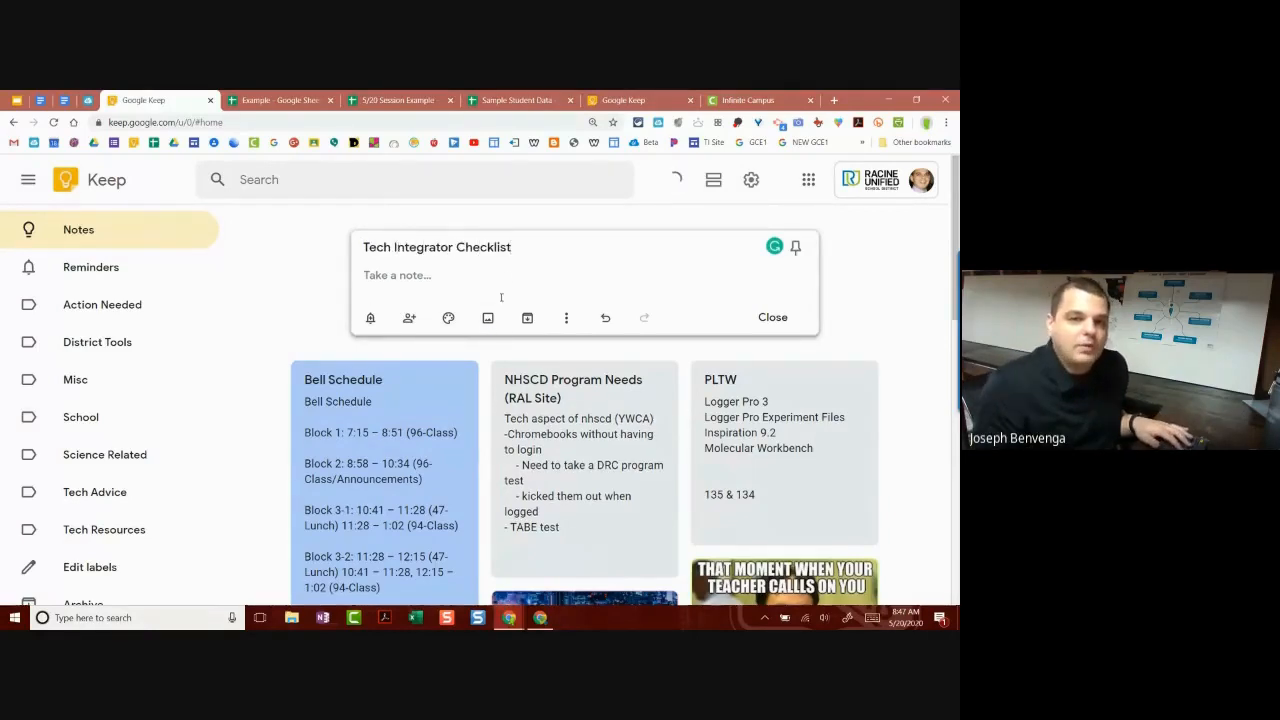
# Step: Give the note a blue background colour
pyautogui.click(509, 280)
pyautogui.moveTo(449, 320)
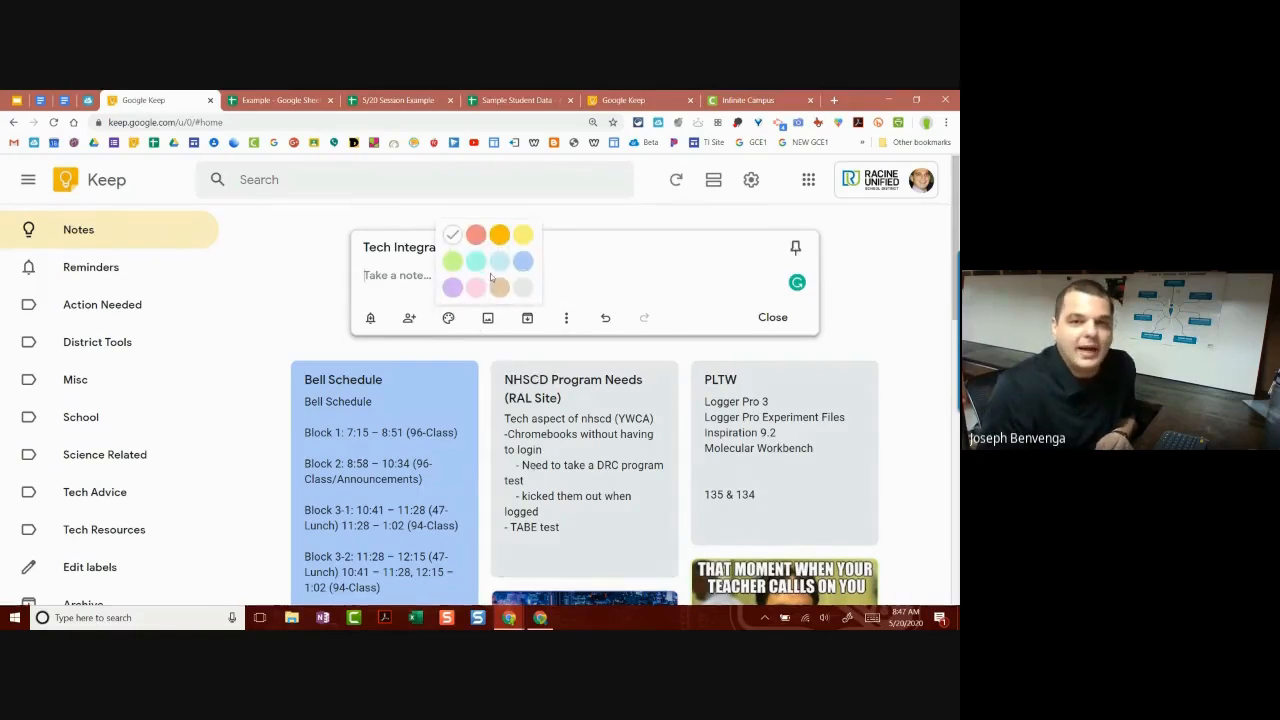
pyautogui.click(523, 261)
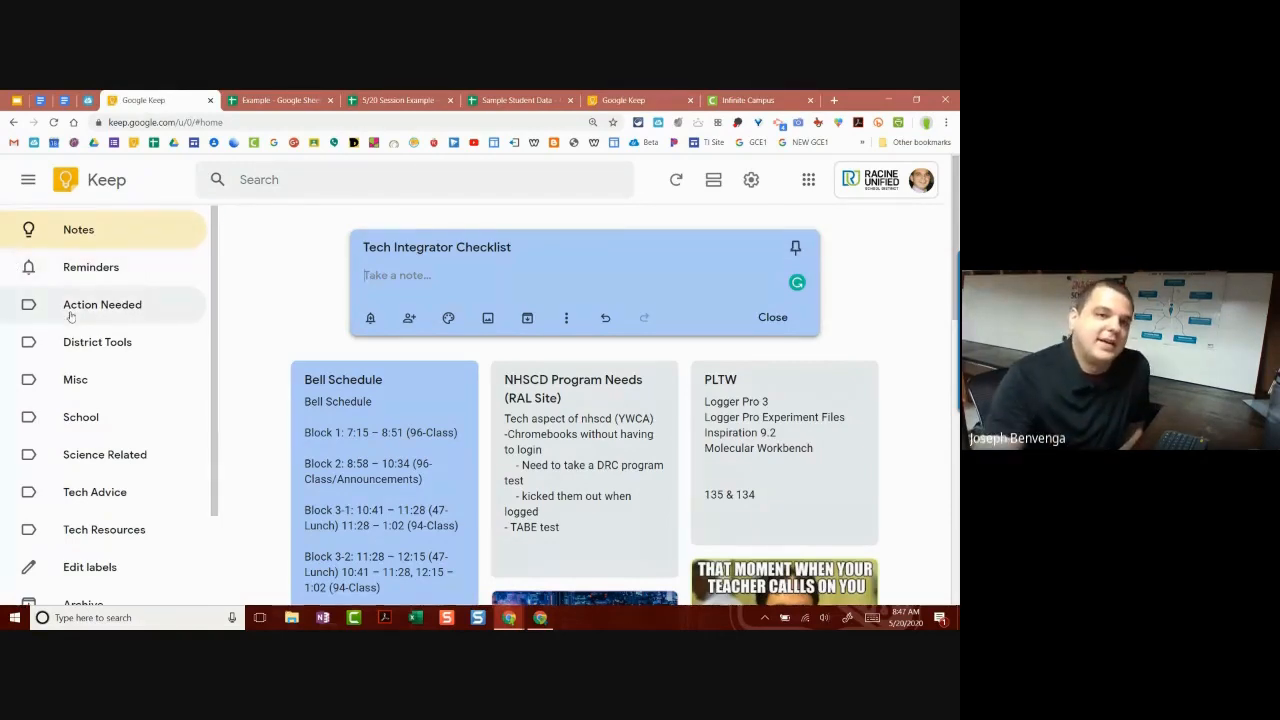
# Step: Open the Edit labels window, then close it again without changes
pyautogui.scroll(-3, 141, 270)
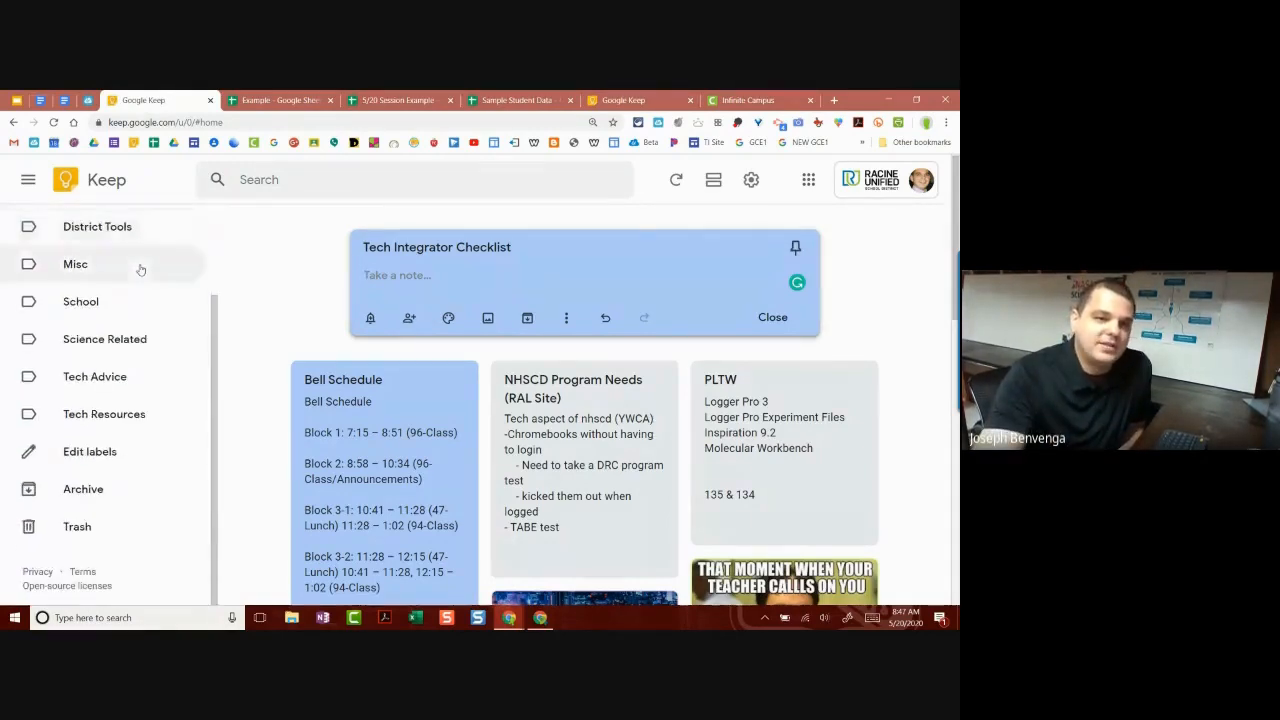
pyautogui.scroll(3, 141, 270)
pyautogui.scroll(-1, 141, 270)
pyautogui.scroll(-3, 141, 270)
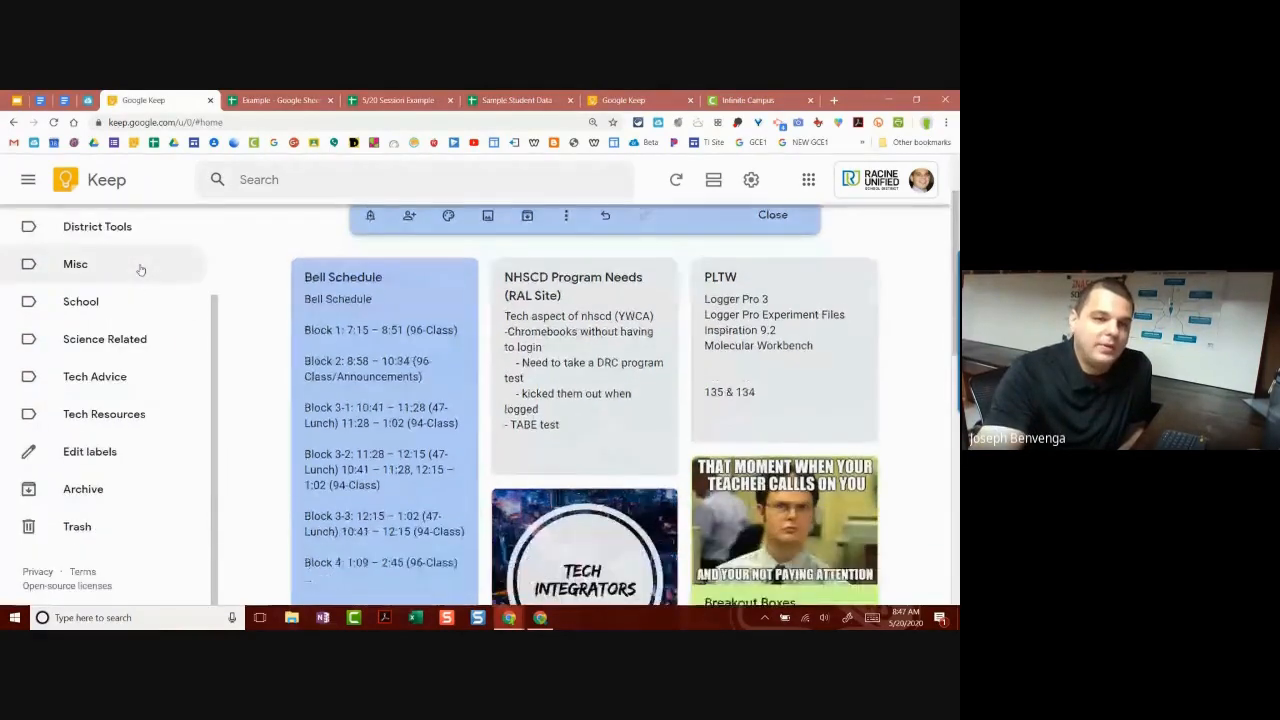
pyautogui.click(90, 452)
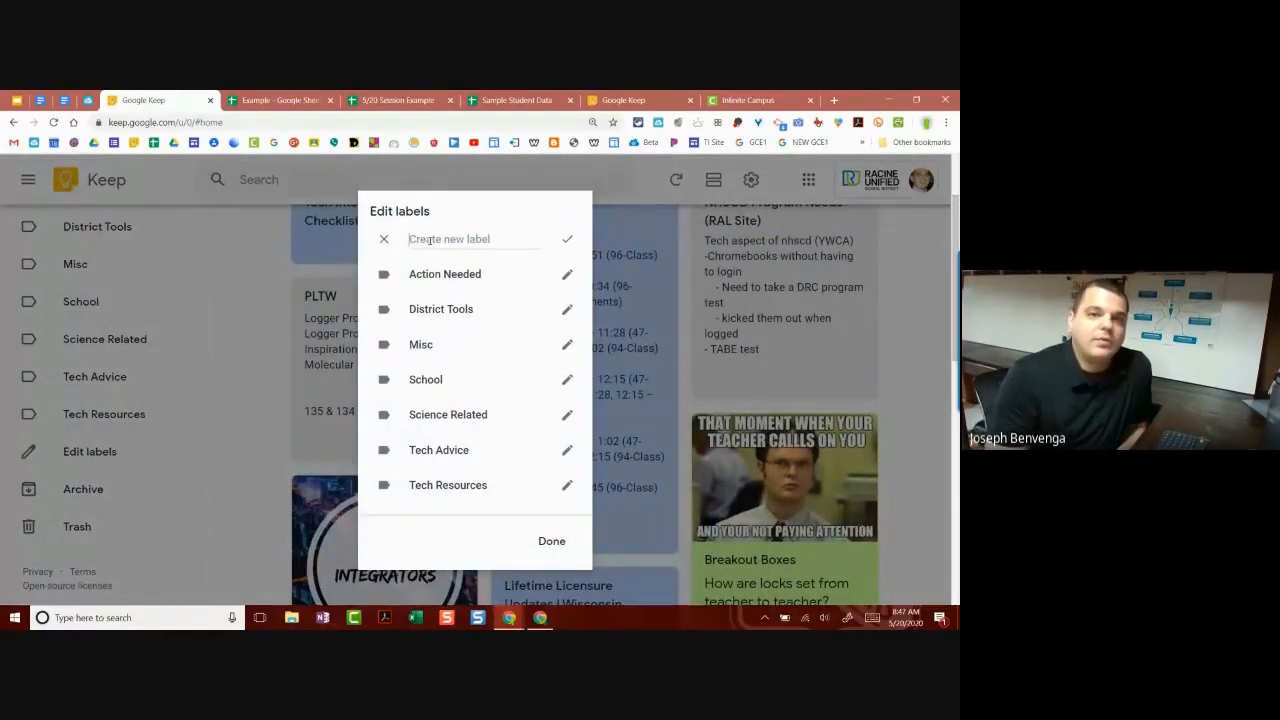
pyautogui.click(552, 541)
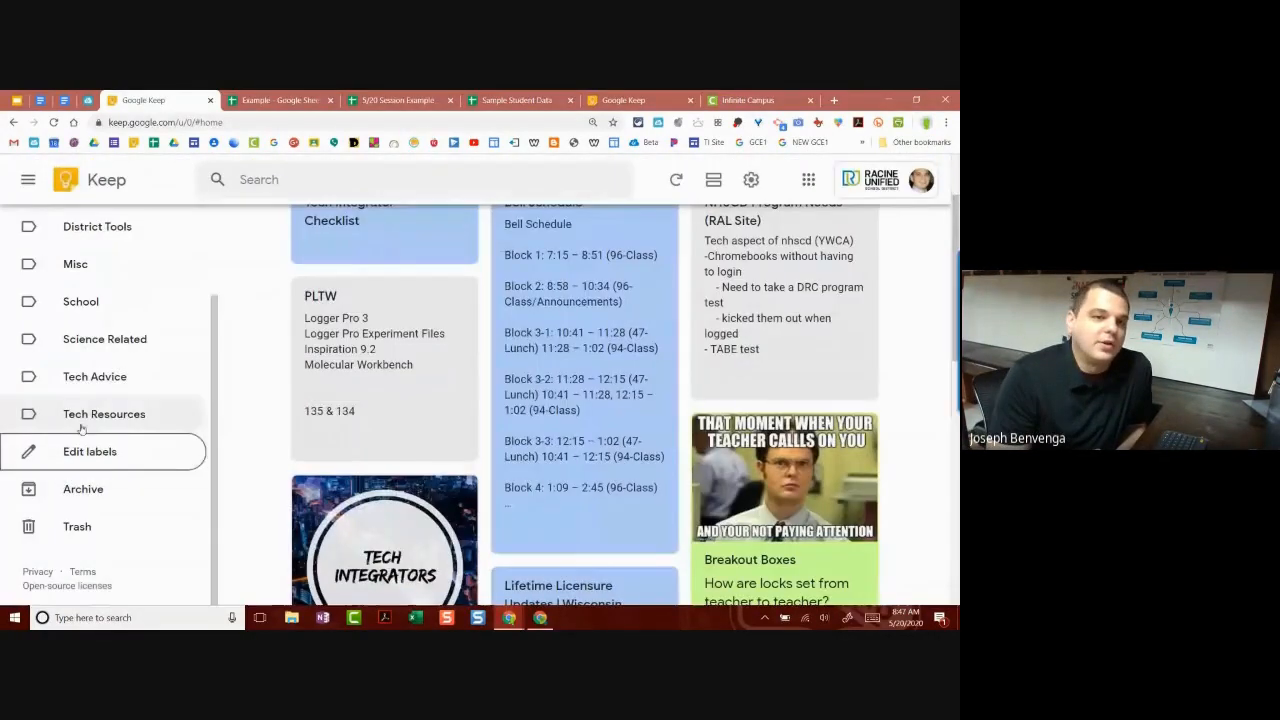
# Step: Create the label 'Example for Session 5/20' and finish with Done
pyautogui.scroll(1, 108, 400)
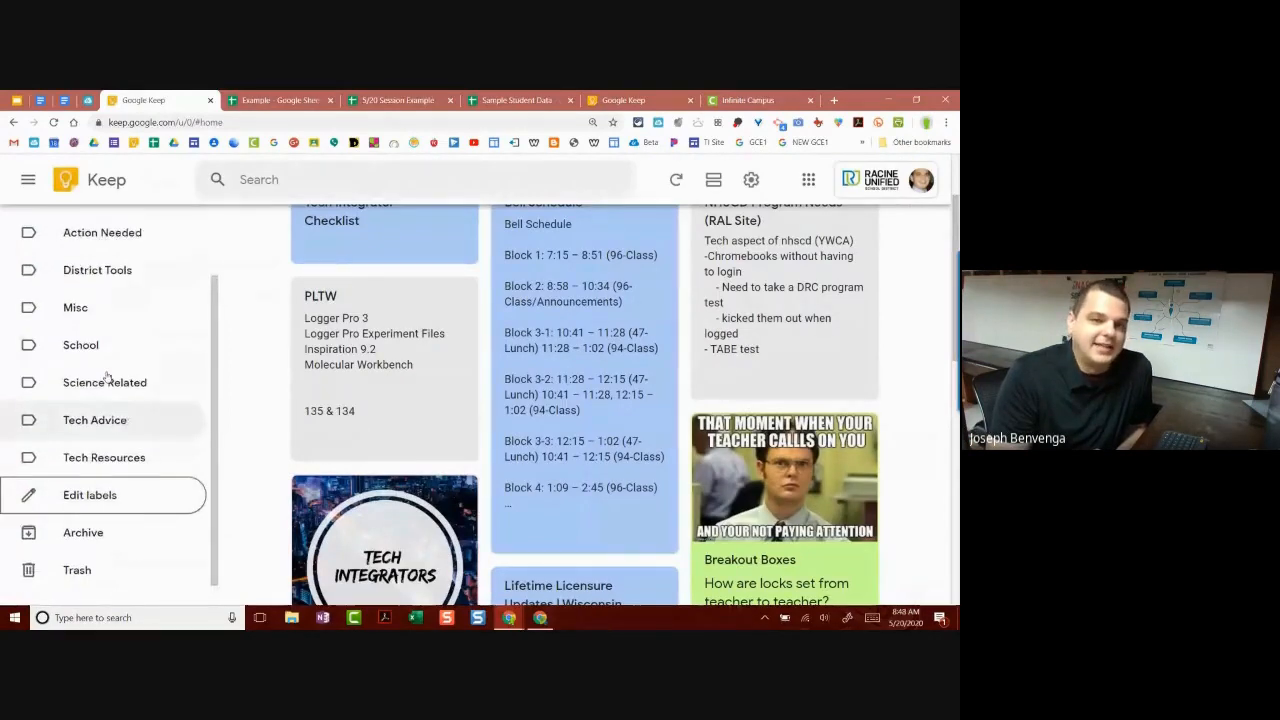
pyautogui.scroll(2, 100, 350)
pyautogui.scroll(-2, 86, 306)
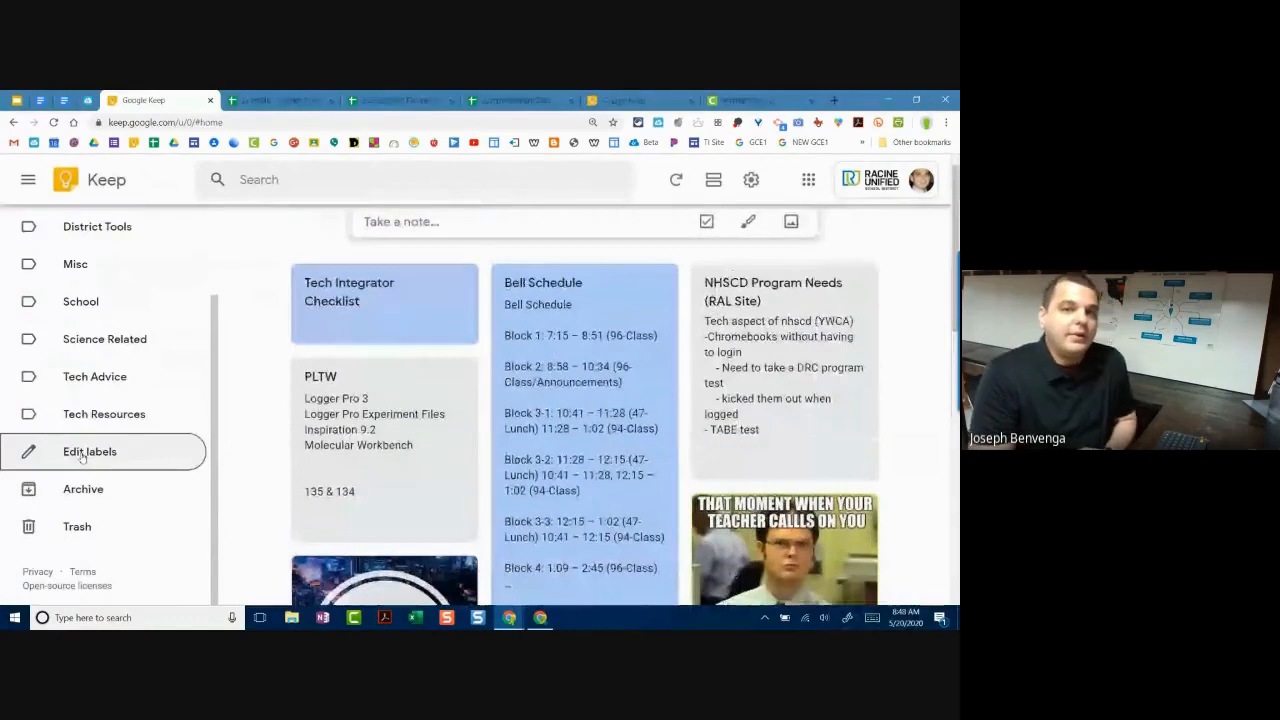
pyautogui.click(83, 455)
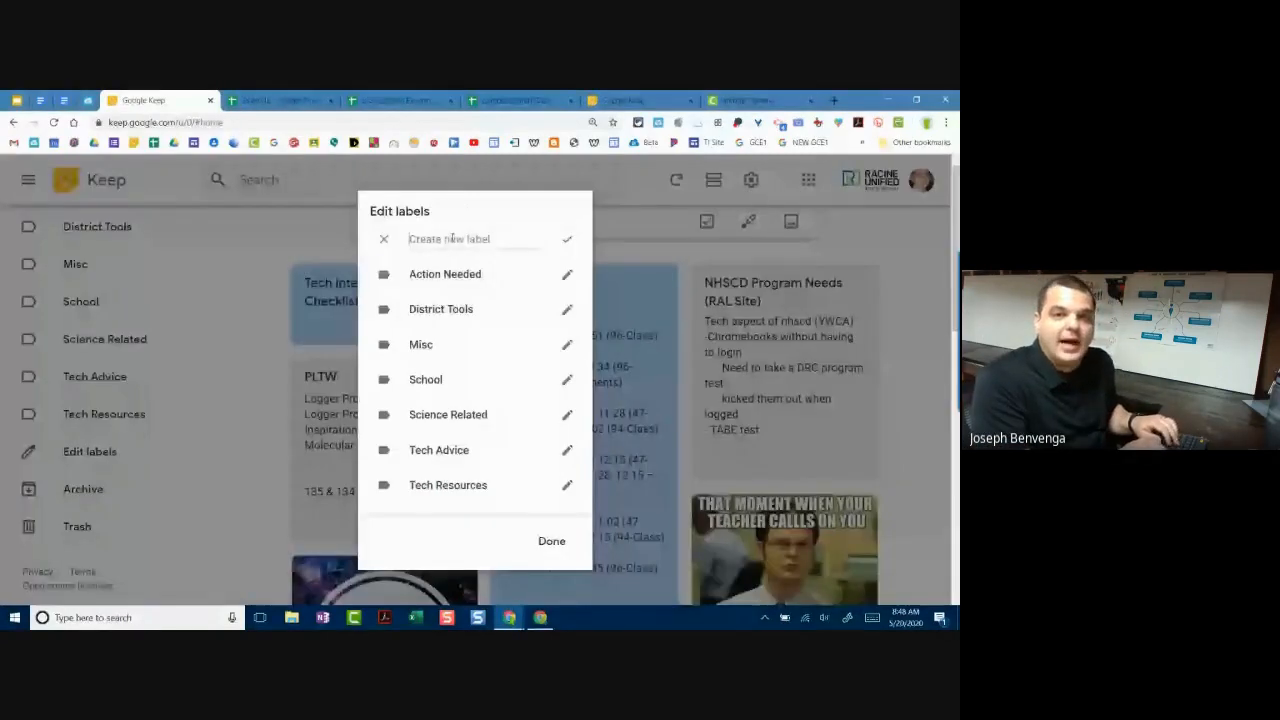
pyautogui.write('Example for Session 5/20')
pyautogui.press('Return')
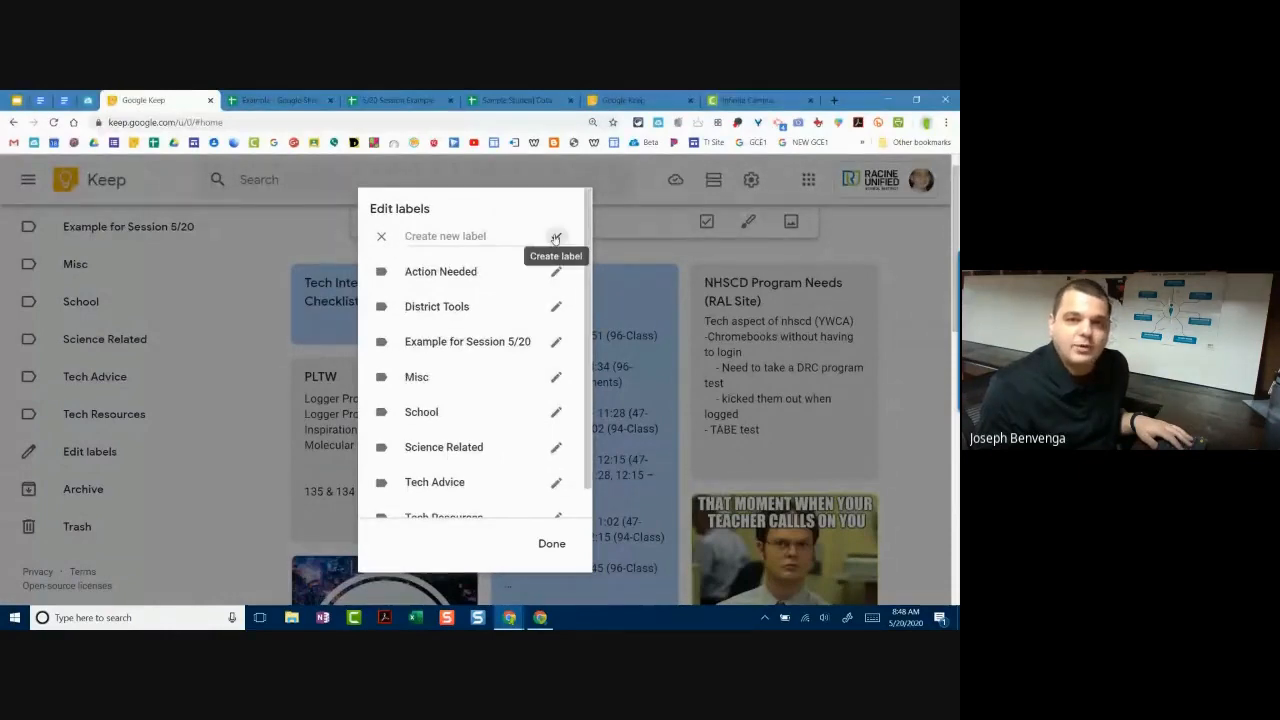
pyautogui.scroll(-2, 486, 391)
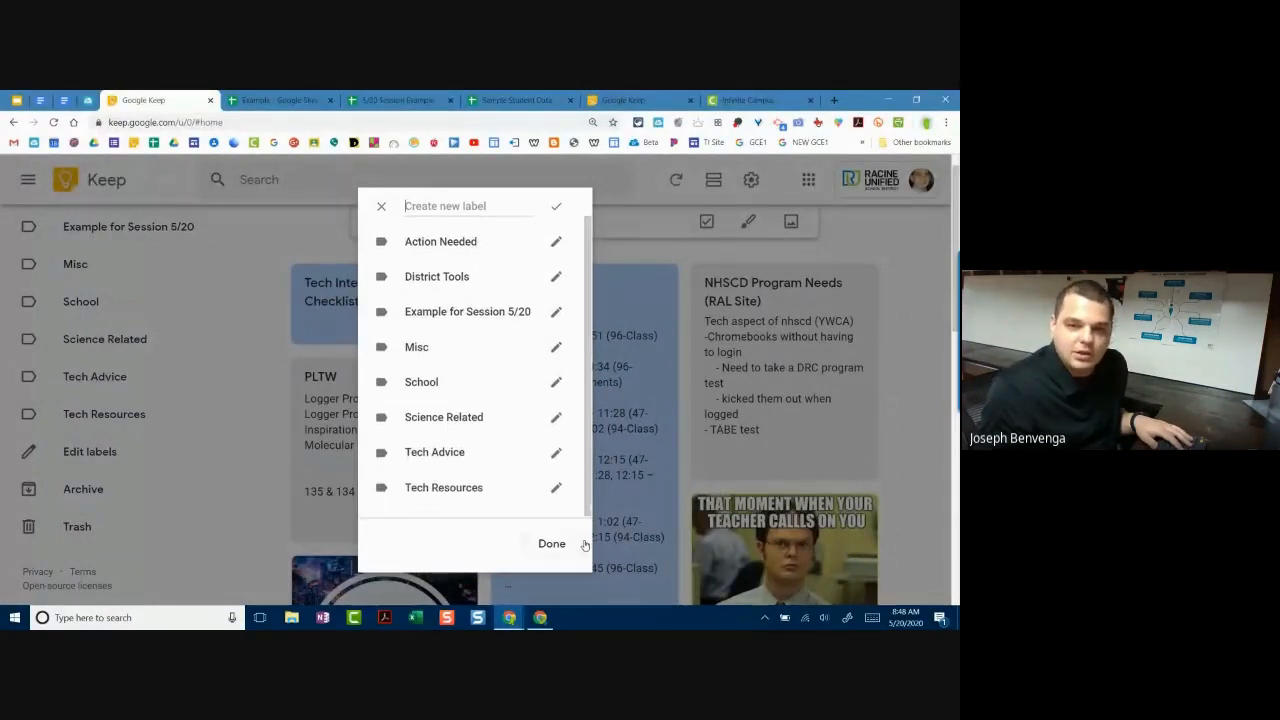
pyautogui.scroll(2, 500, 422)
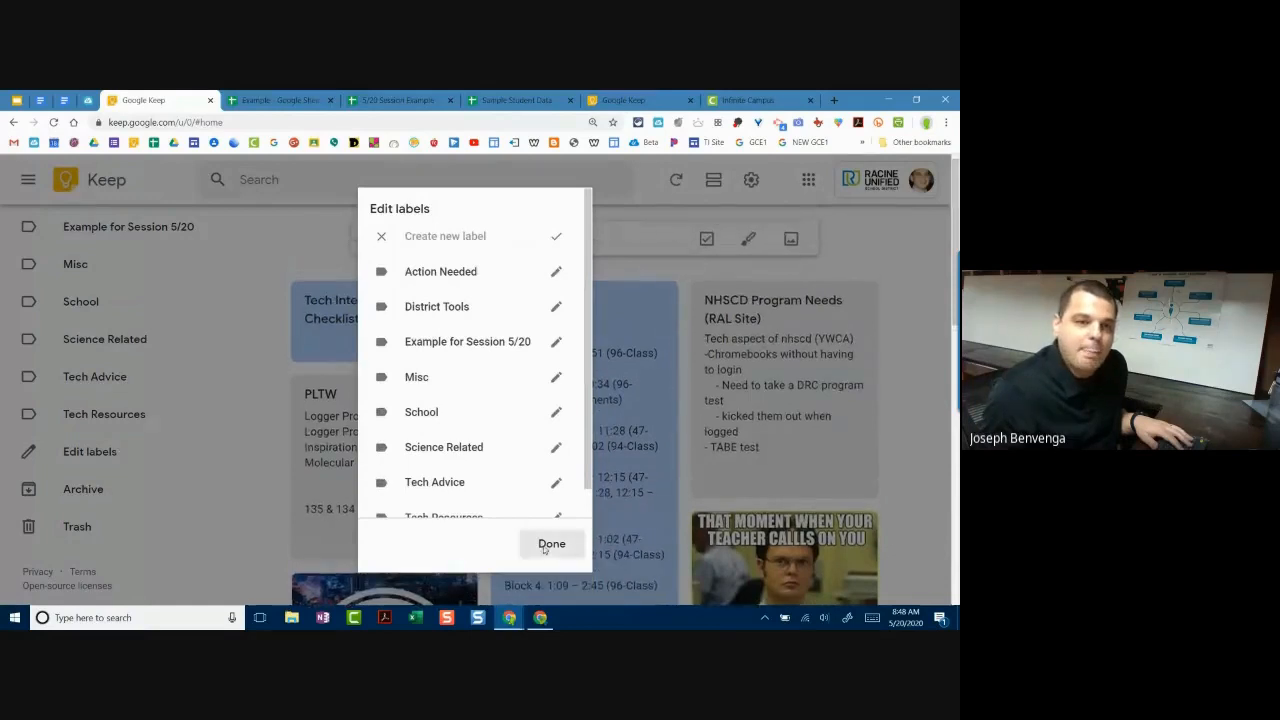
pyautogui.click(548, 543)
pyautogui.scroll(2, 177, 405)
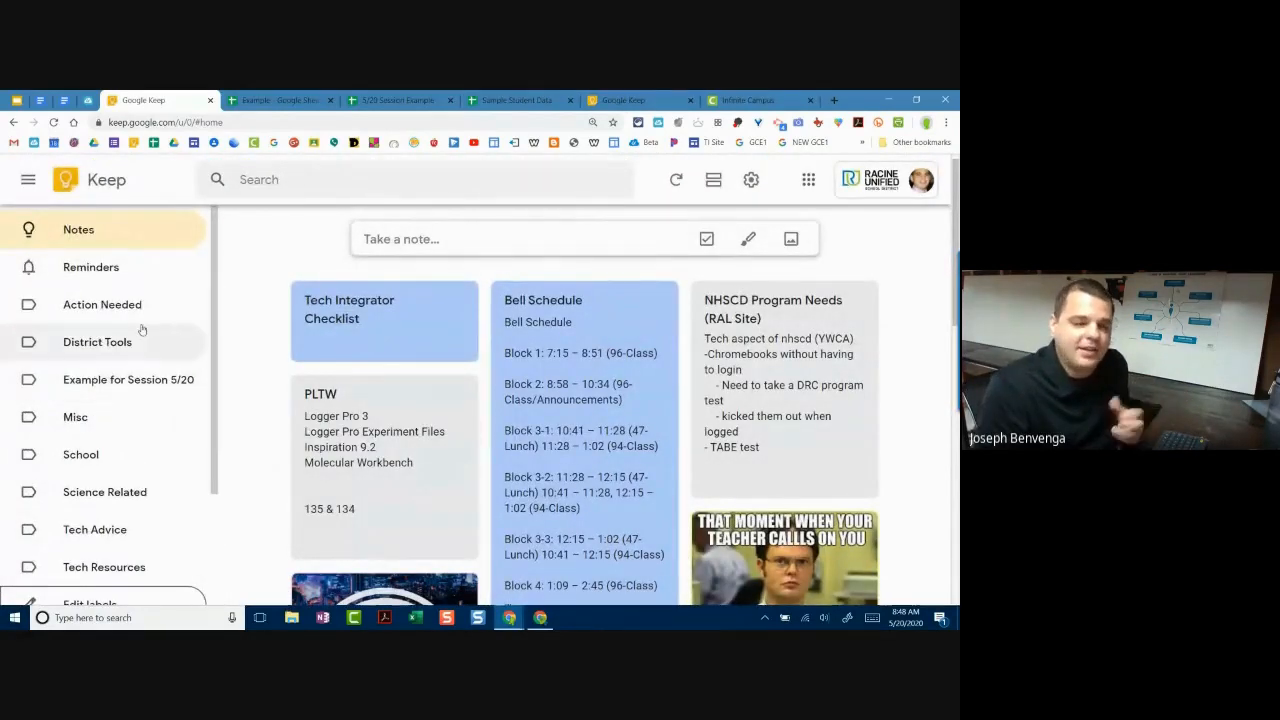
# Step: Add the 'Example for Session 5/20' label to the Tech Integrator Checklist note
pyautogui.click(356, 335)
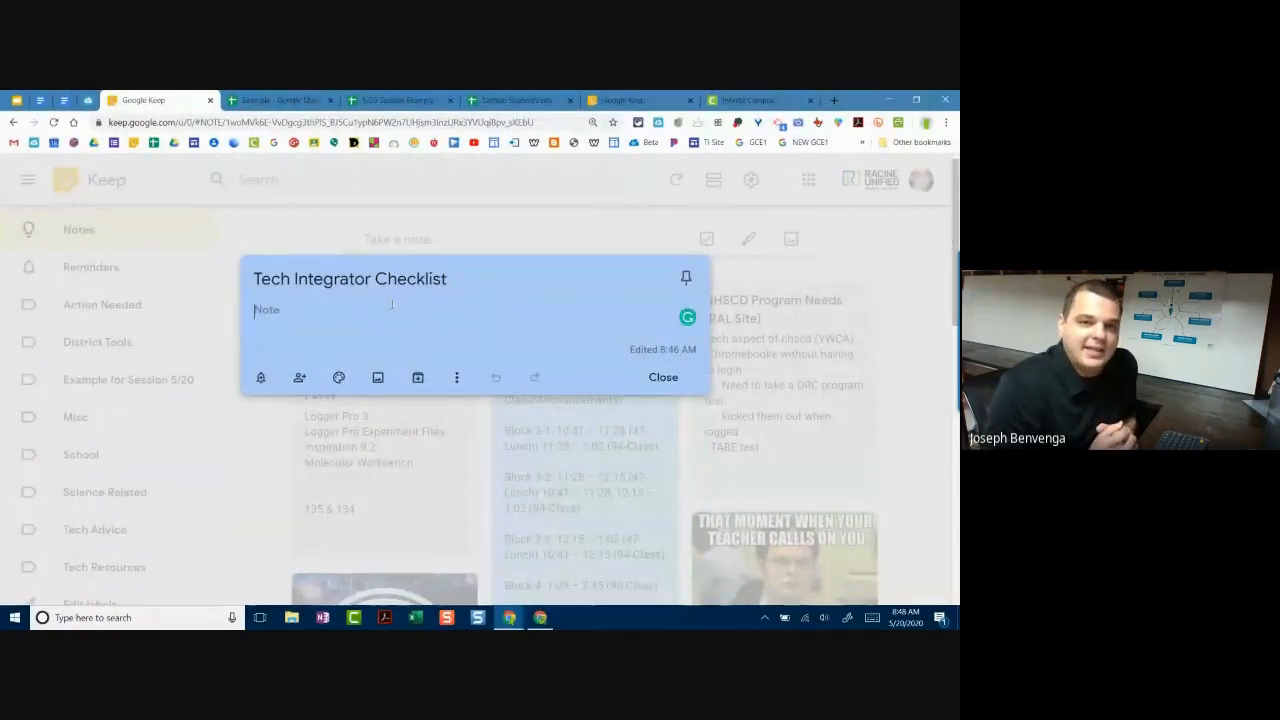
pyautogui.click(456, 378)
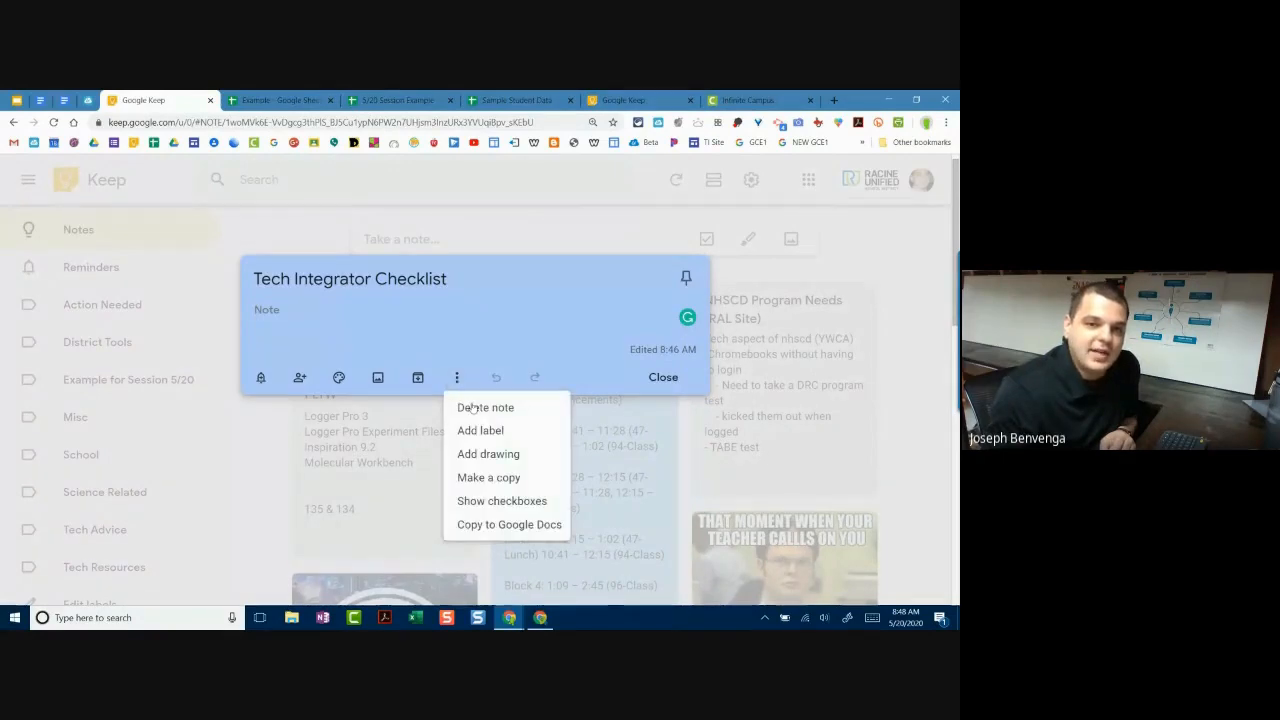
pyautogui.click(478, 430)
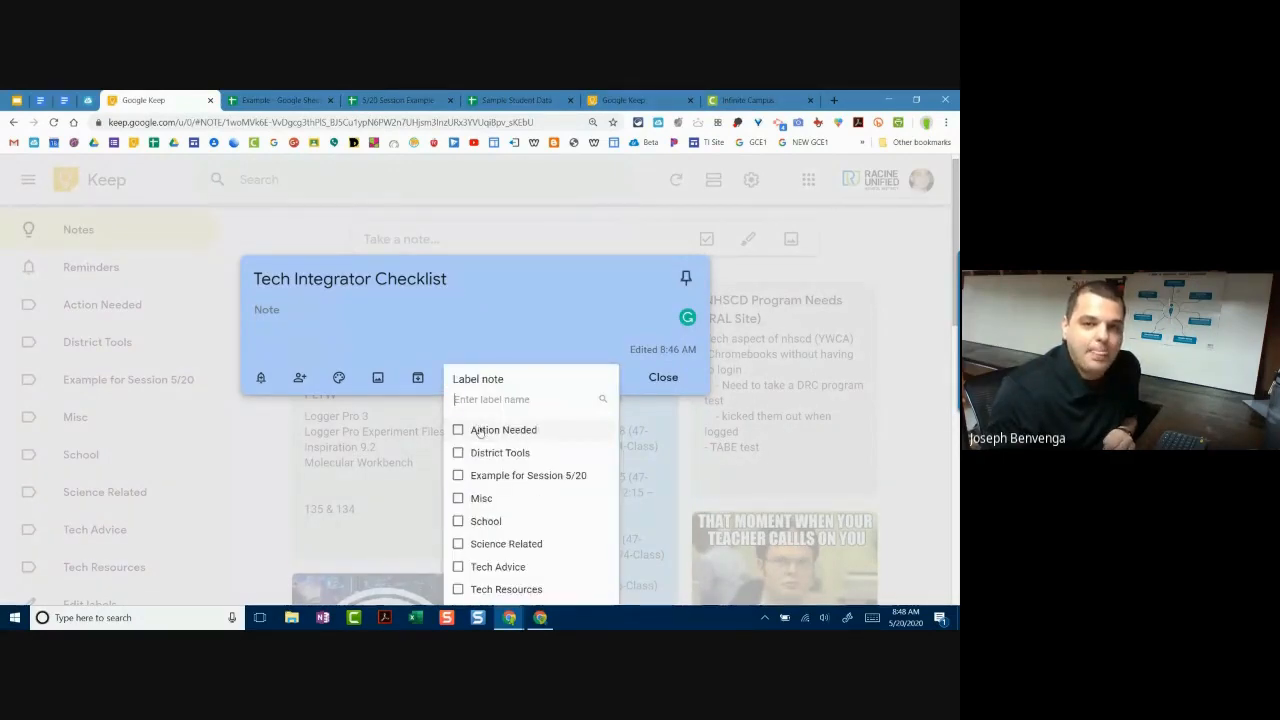
pyautogui.click(458, 476)
pyautogui.click(400, 338)
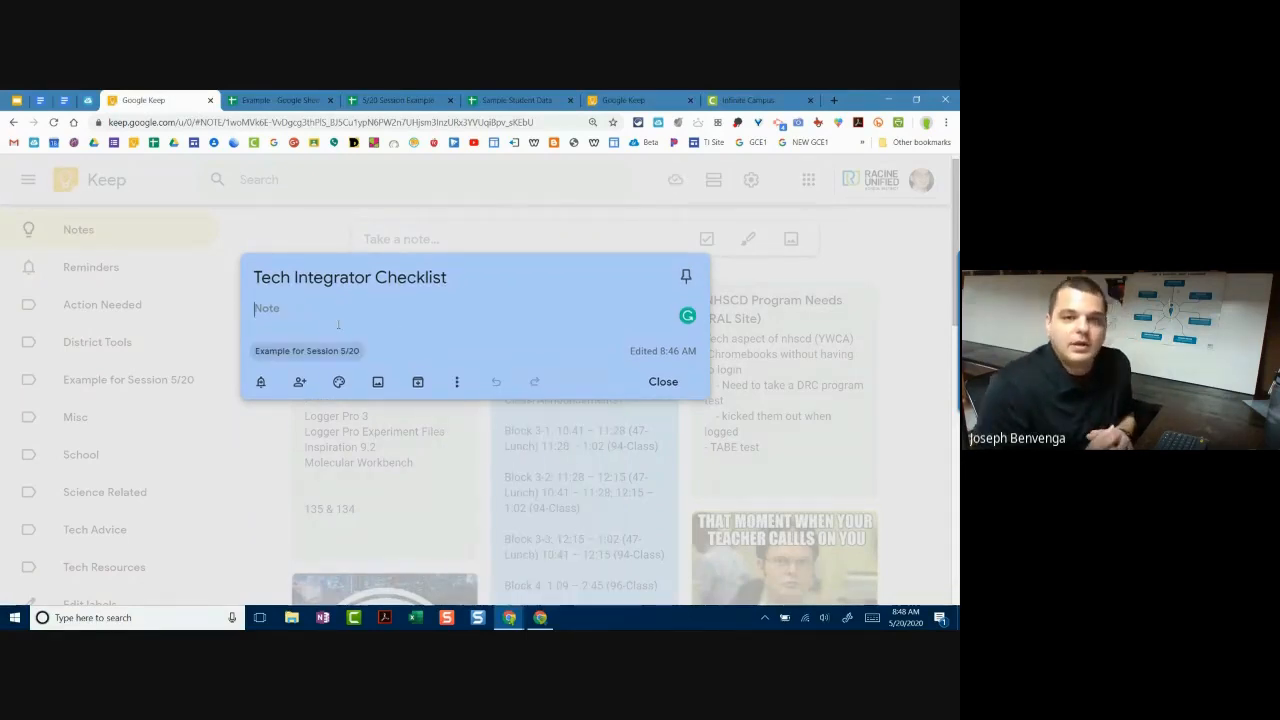
pyautogui.click(679, 381)
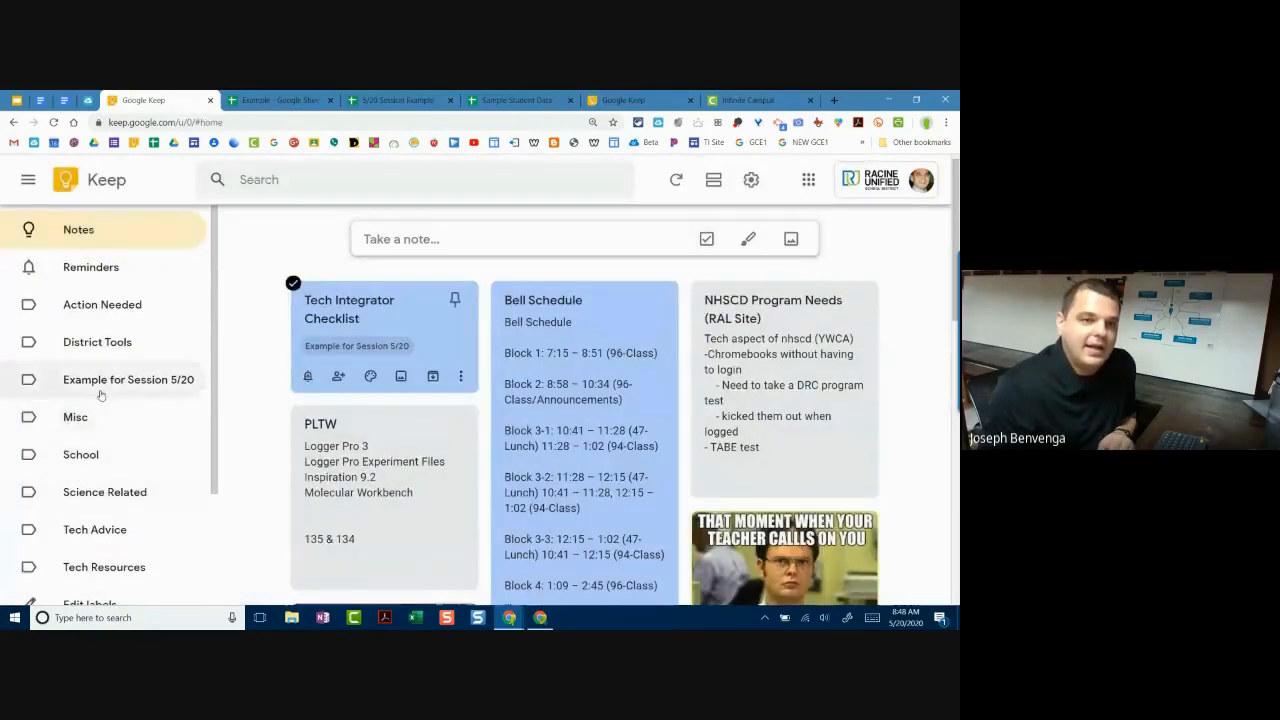
# Step: Filter the board to the 'Example for Session 5/20' label
pyautogui.scroll(-1, 115, 372)
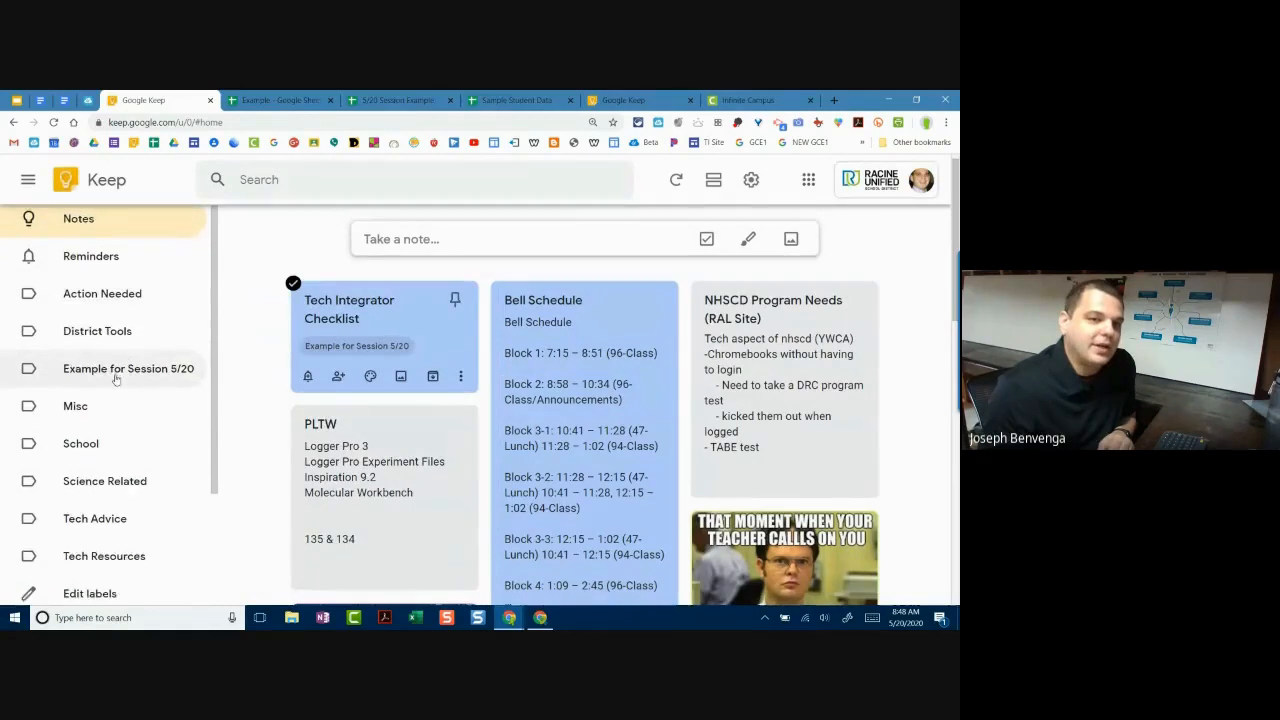
pyautogui.scroll(1, 115, 370)
pyautogui.click(107, 383)
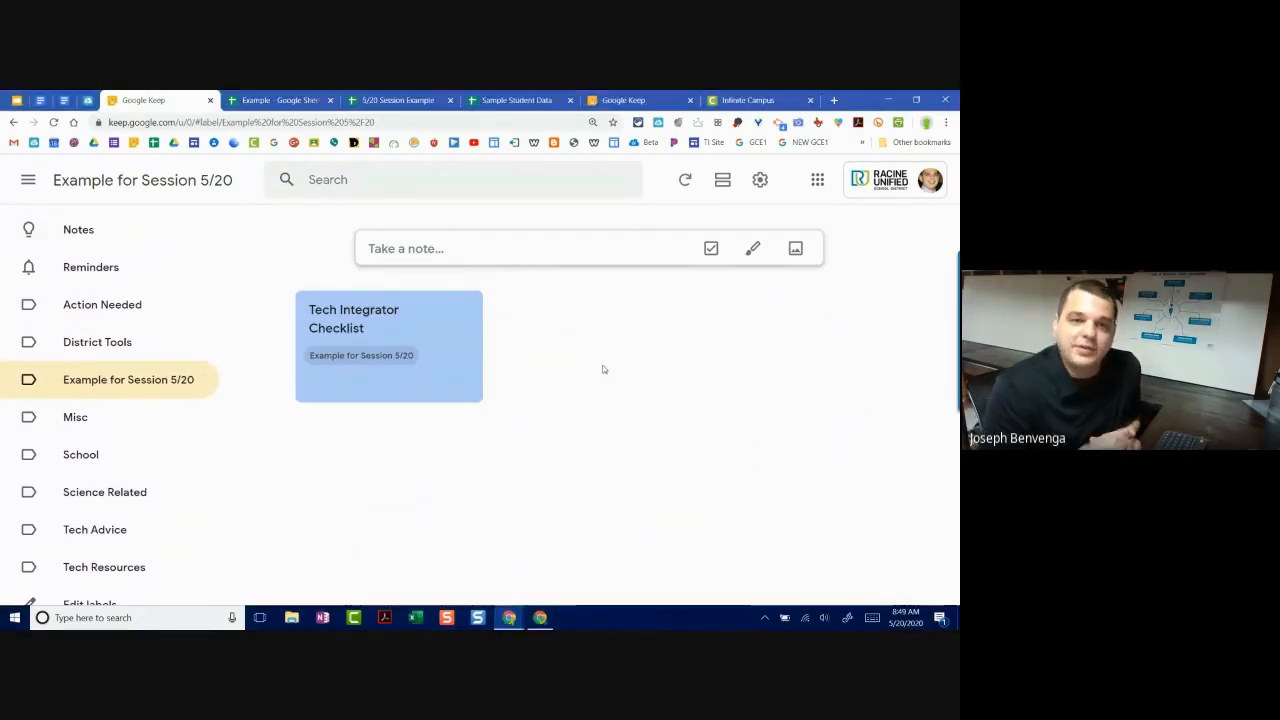
# Step: Return to all notes and briefly reopen, then close, the Tech Integrator Checklist note
pyautogui.click(103, 237)
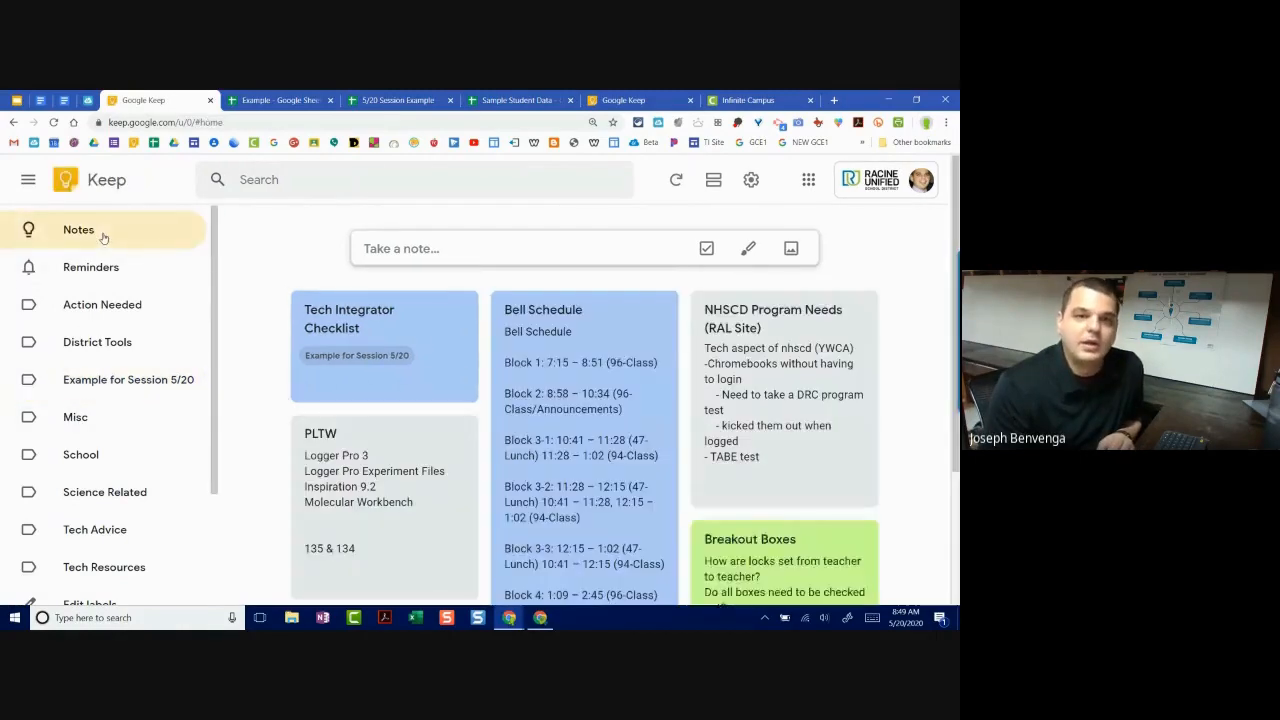
pyautogui.click(429, 343)
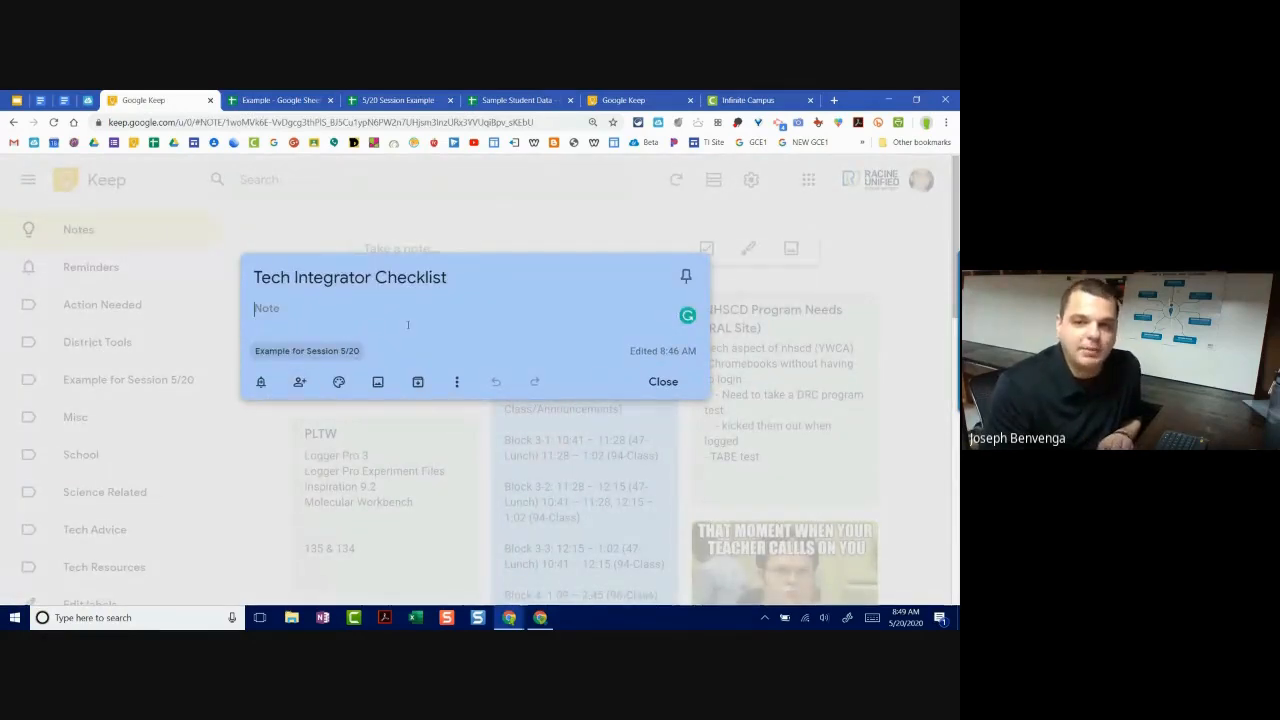
pyautogui.click(912, 352)
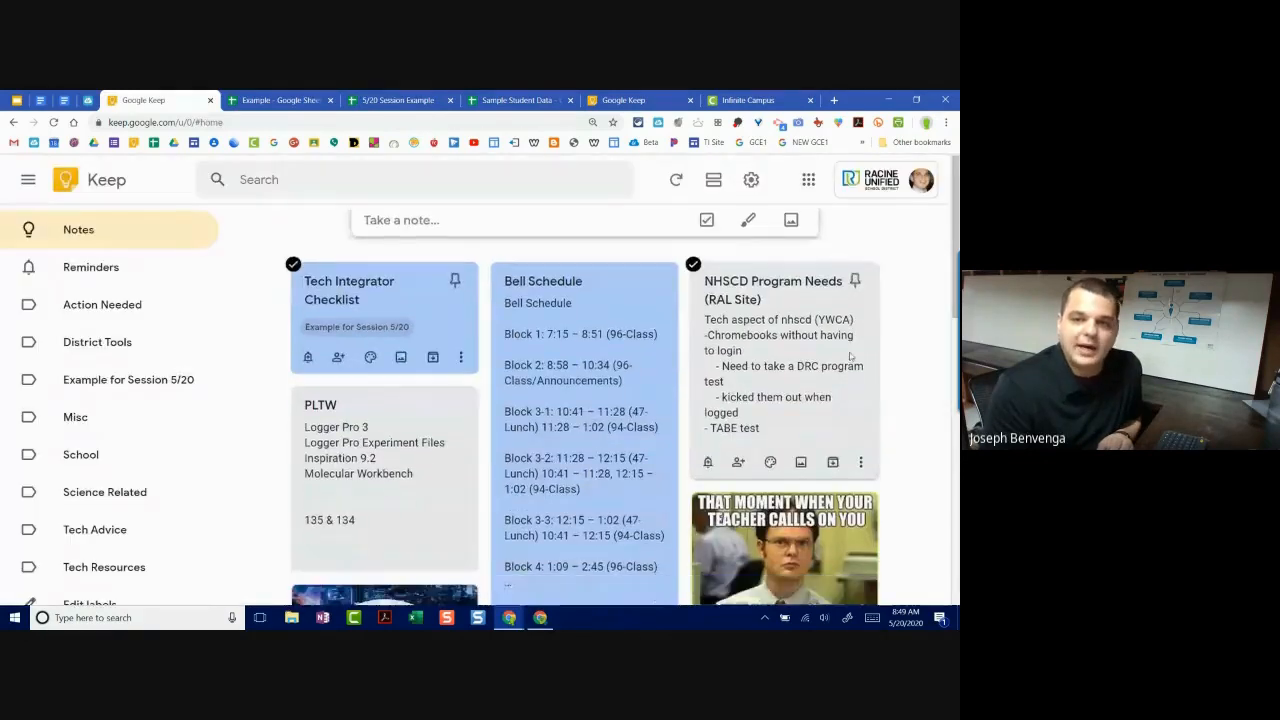
pyautogui.scroll(-2, 848, 372)
pyautogui.scroll(-1, 848, 372)
# Step: Add a colleague as a collaborator on the Breakout Boxes meme note and save
pyautogui.click(808, 514)
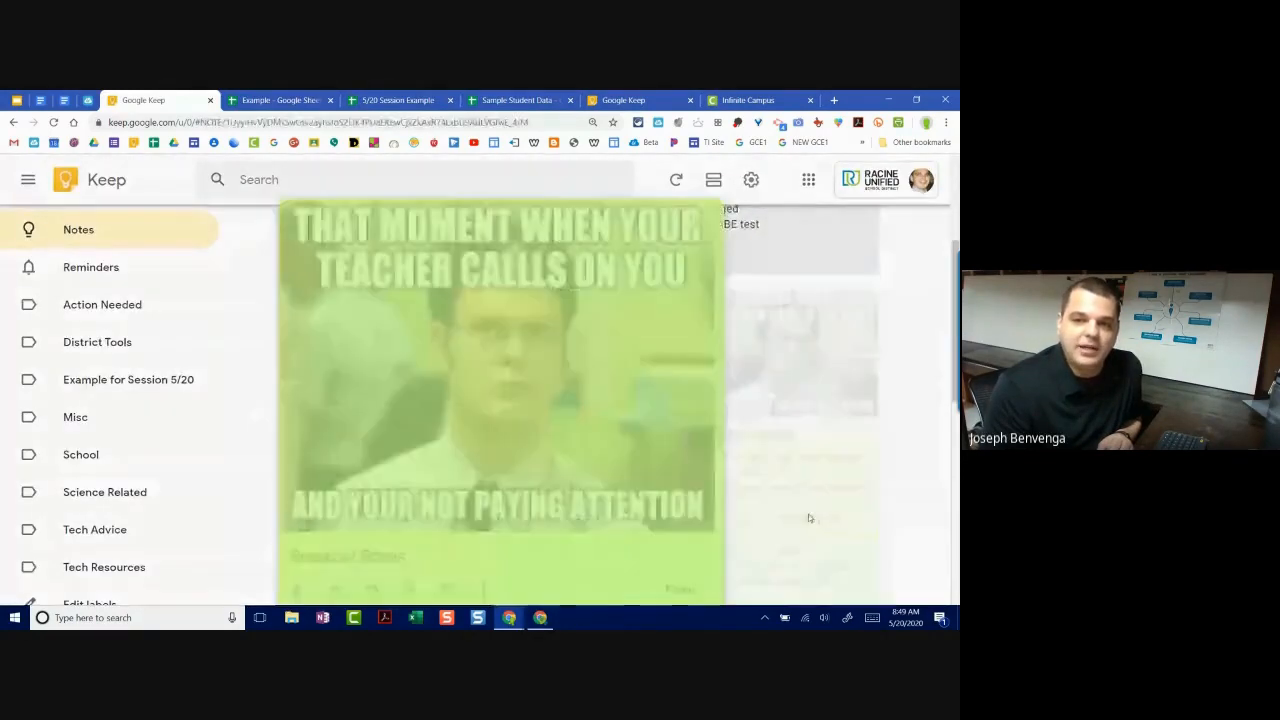
pyautogui.scroll(-2, 480, 405)
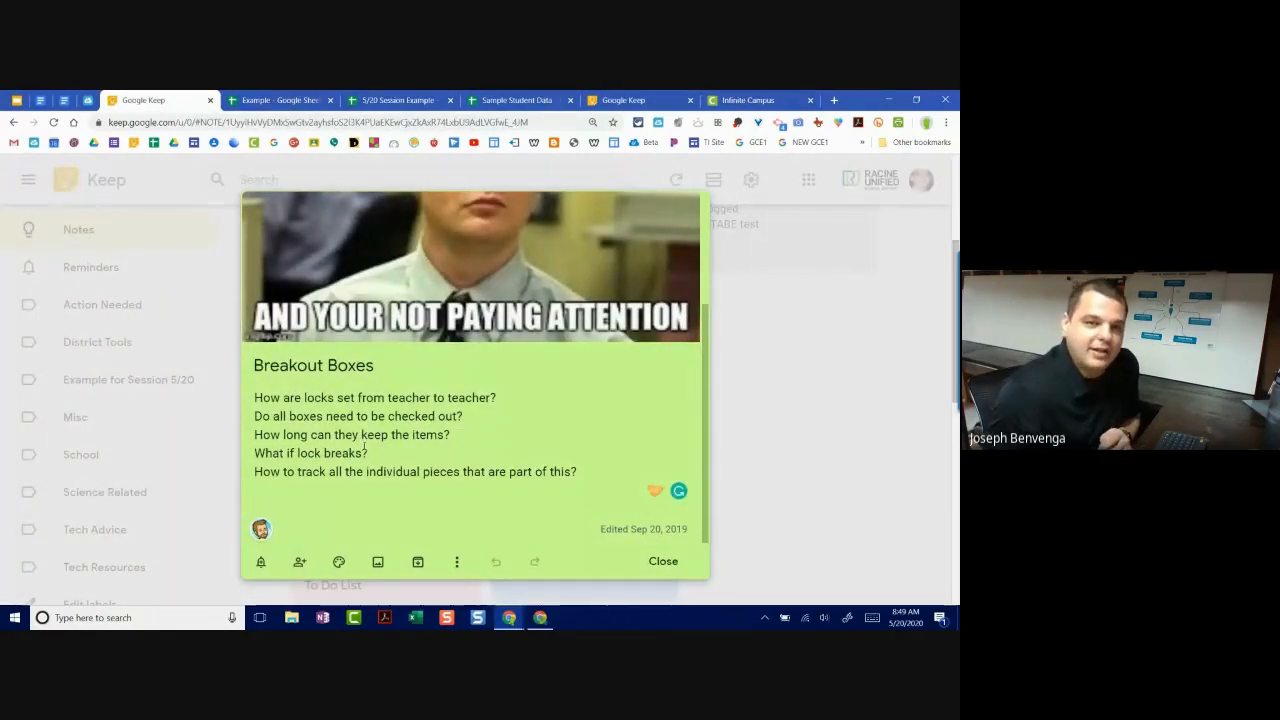
pyautogui.scroll(3, 386, 432)
pyautogui.scroll(-3, 400, 390)
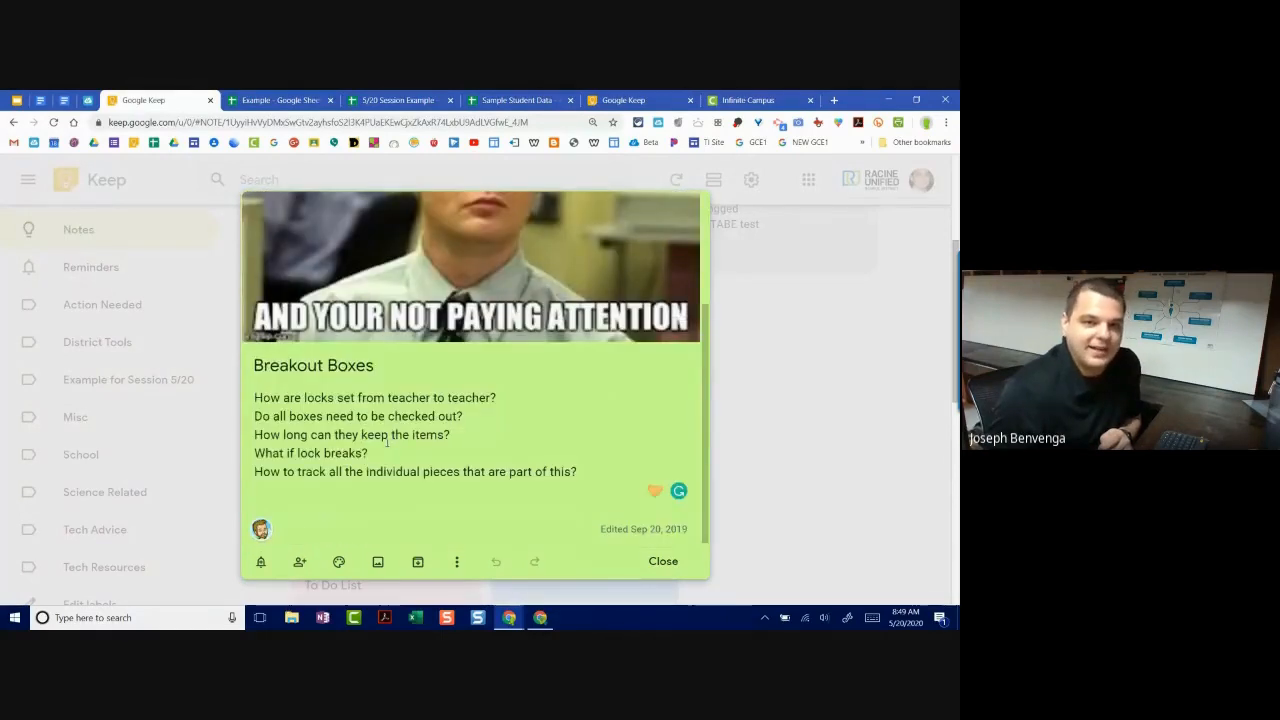
pyautogui.scroll(3, 414, 335)
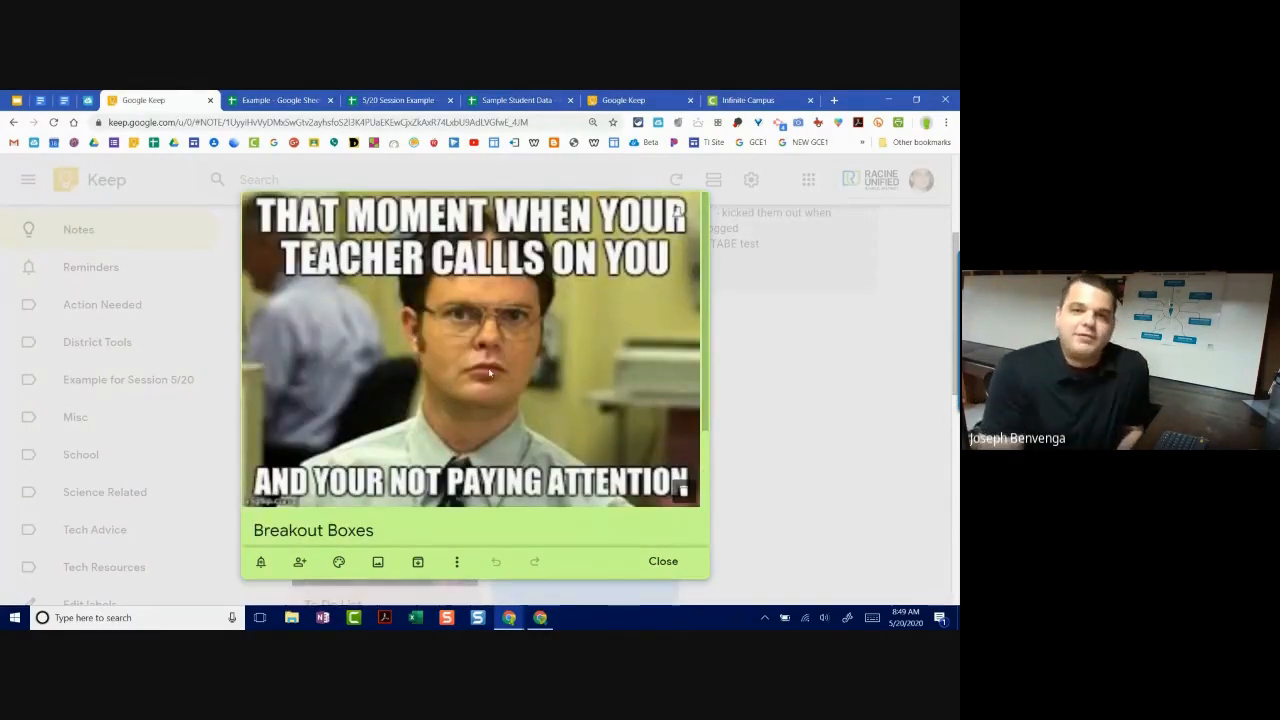
pyautogui.scroll(-1, 493, 370)
pyautogui.scroll(-3, 493, 370)
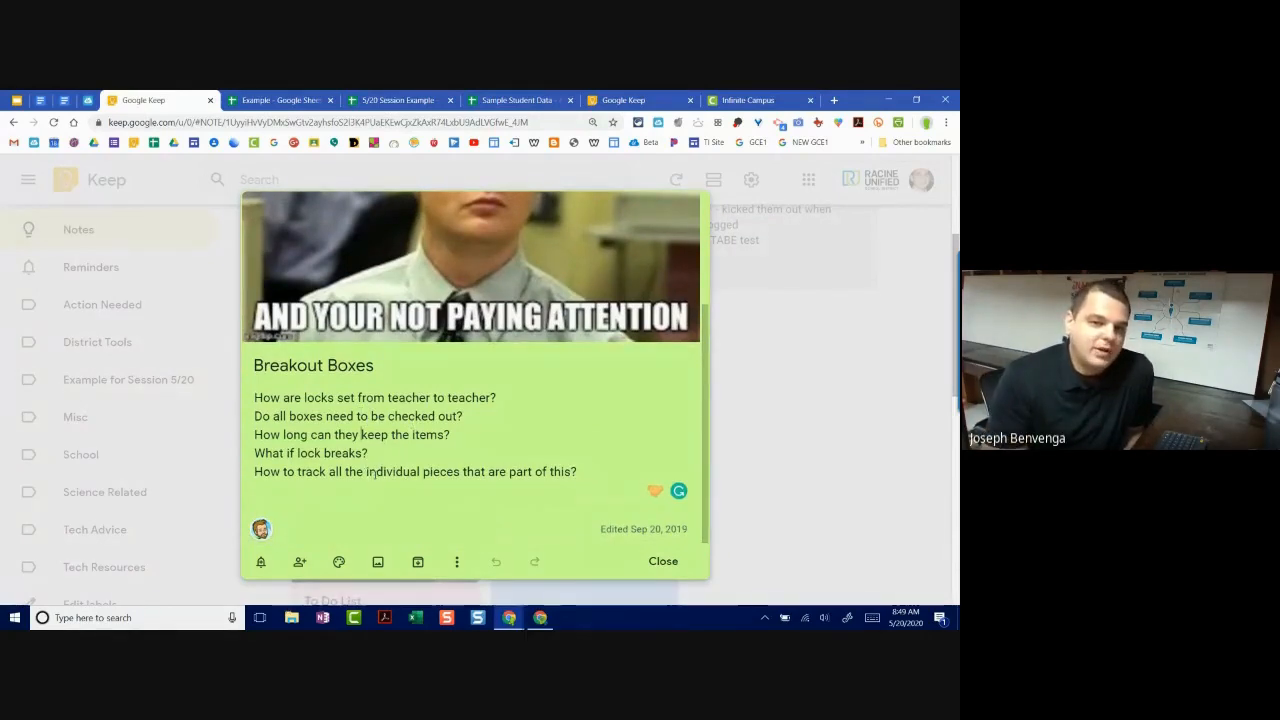
pyautogui.click(300, 563)
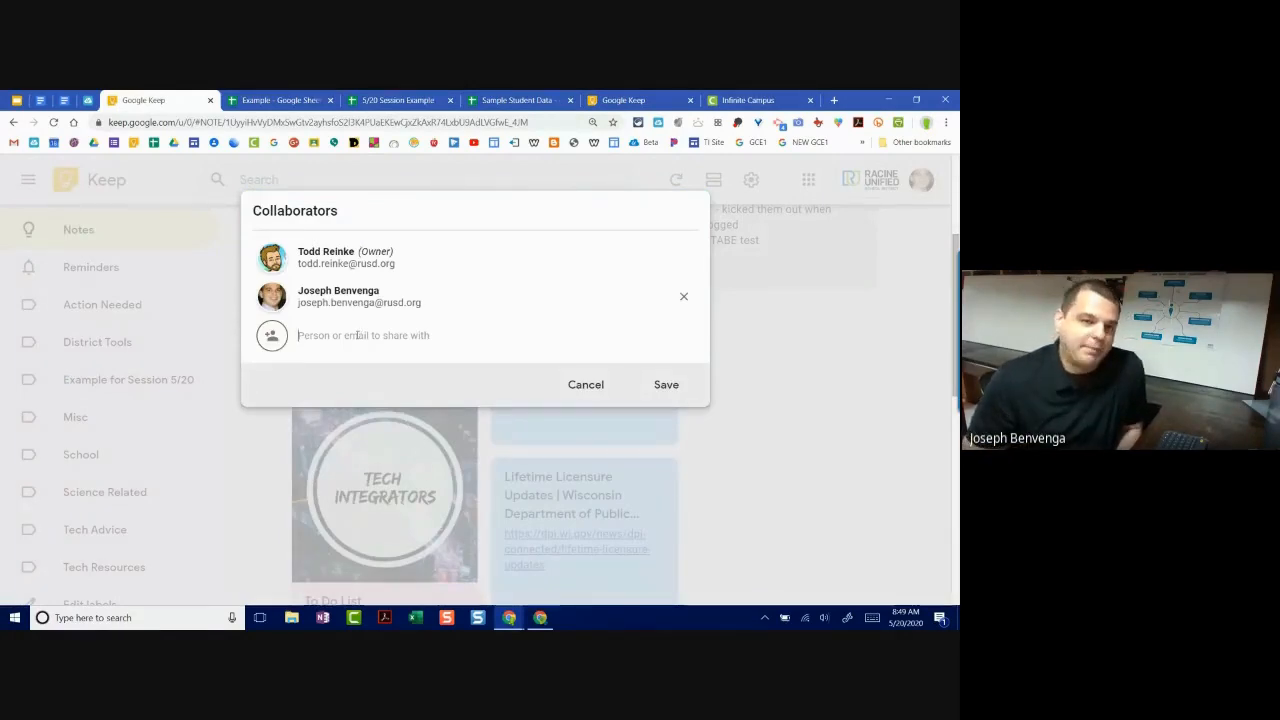
pyautogui.write('Natalia')
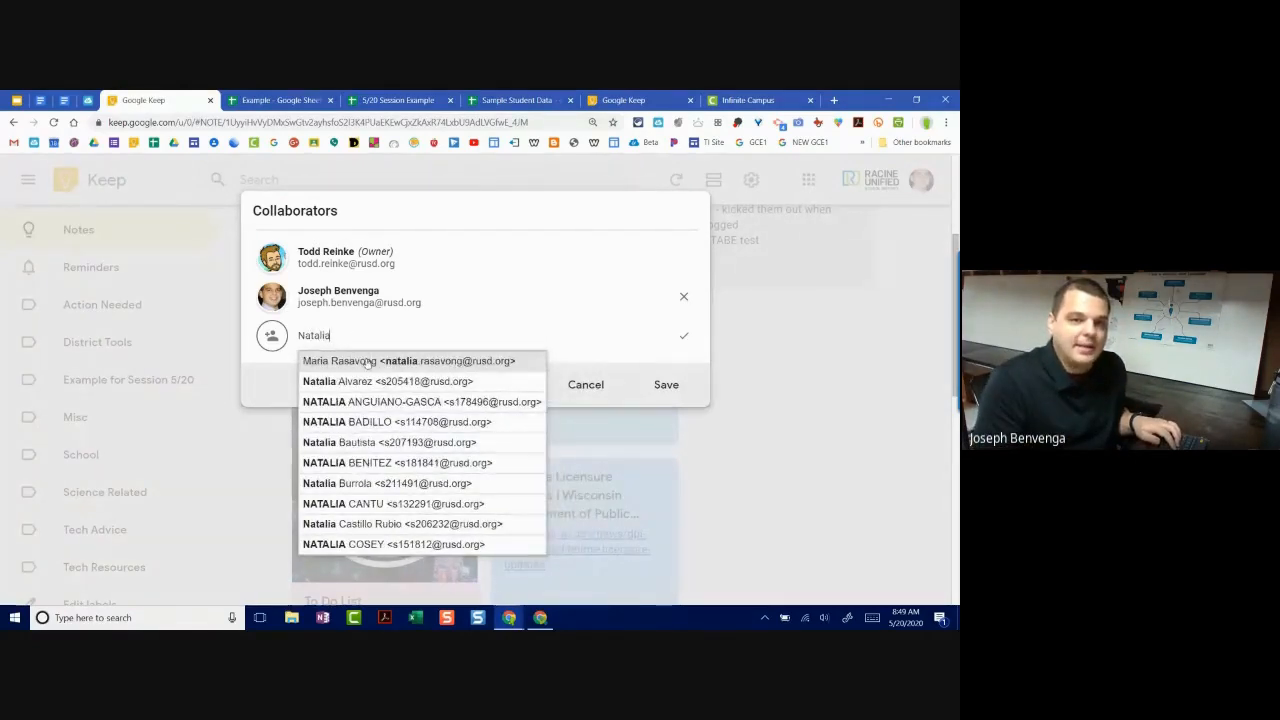
pyautogui.click(369, 362)
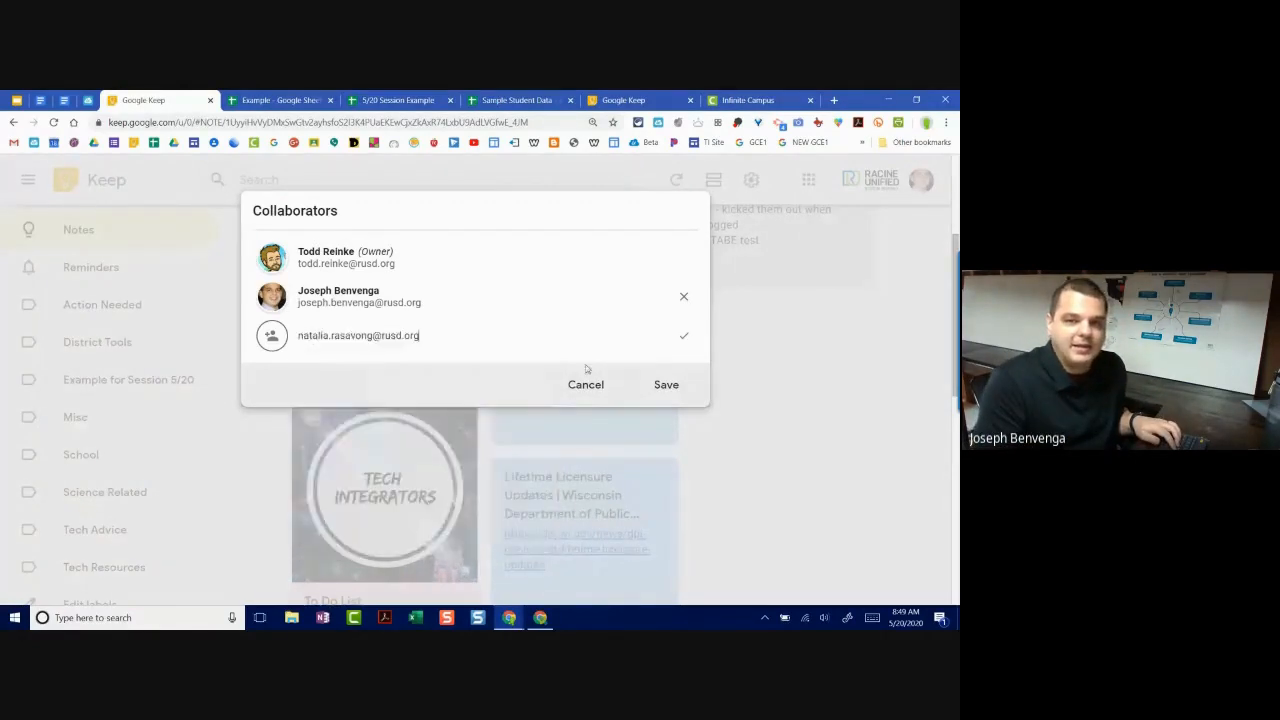
pyautogui.click(684, 336)
pyautogui.click(663, 392)
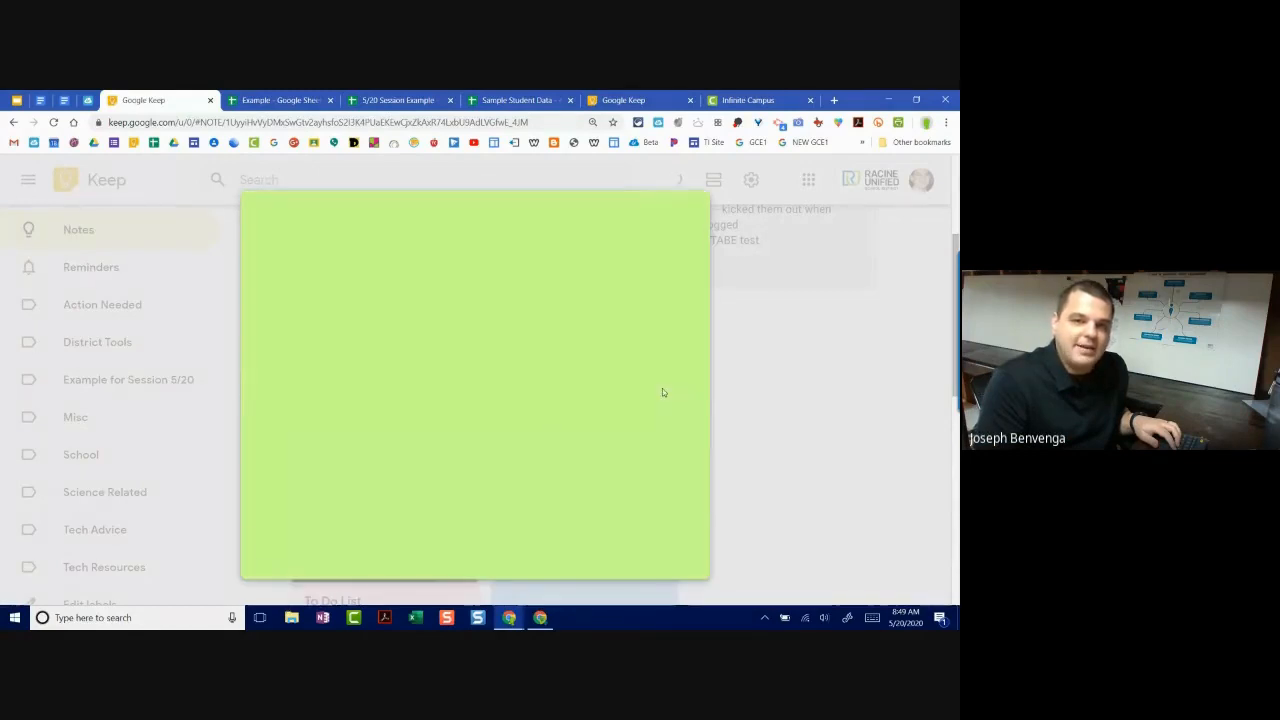
# Step: Close the meme note and go back to the notes grid
pyautogui.scroll(-1, 486, 443)
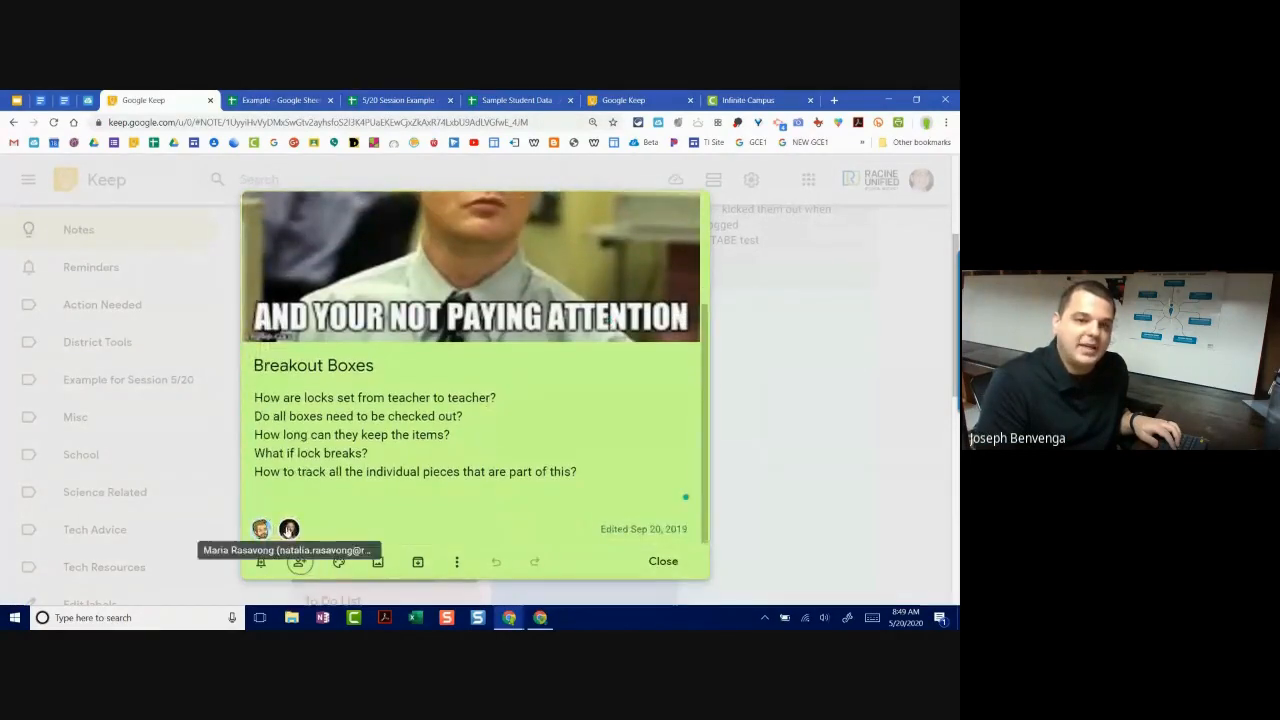
pyautogui.scroll(3, 465, 463)
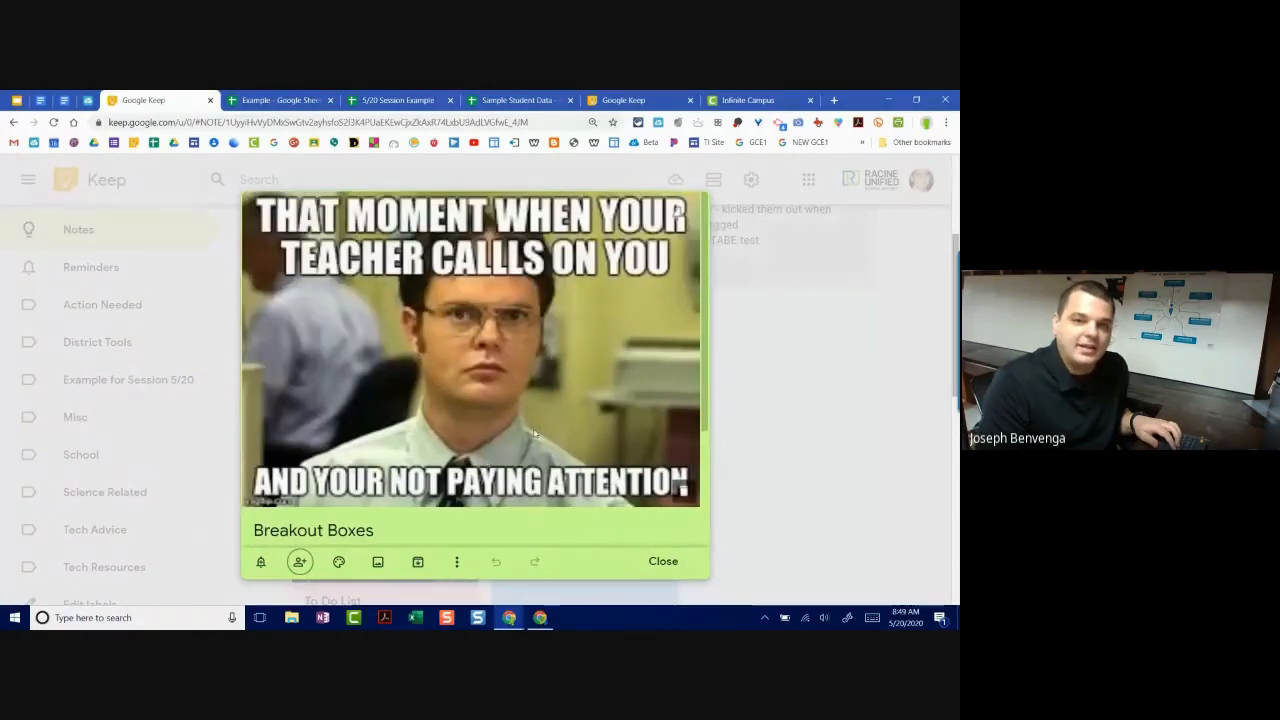
pyautogui.click(778, 383)
pyautogui.scroll(2, 621, 386)
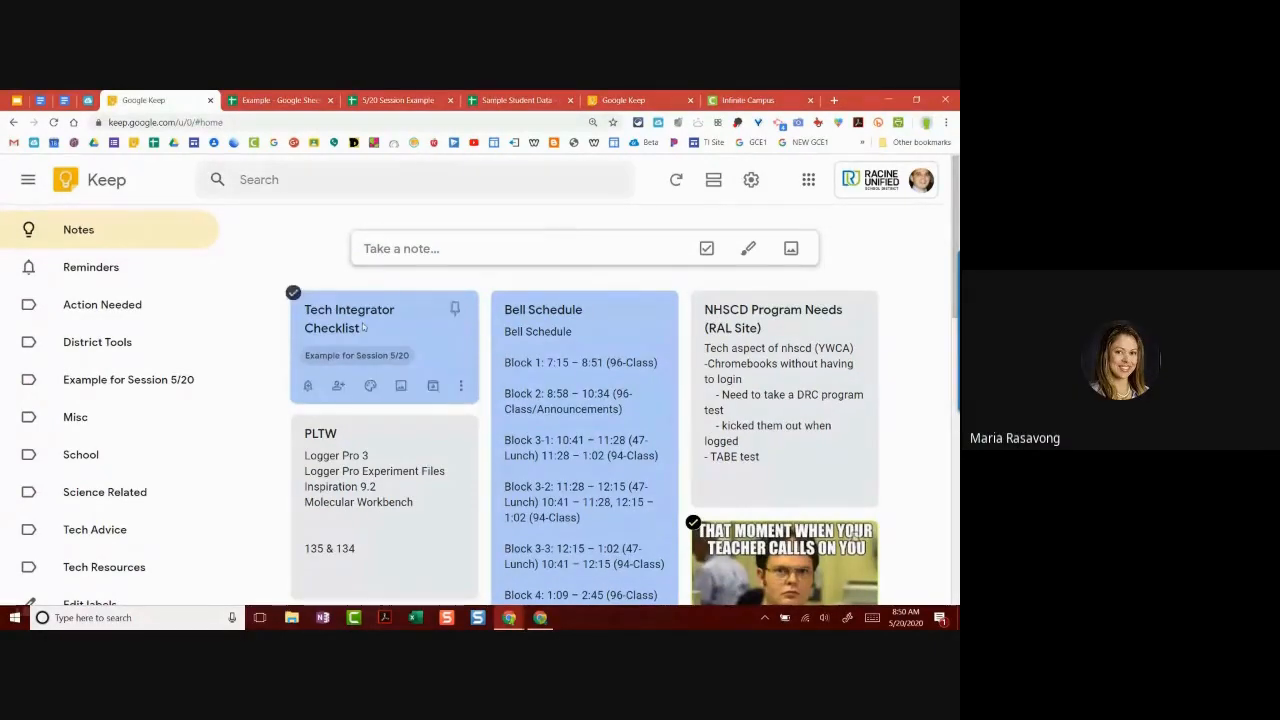
pyautogui.click(447, 356)
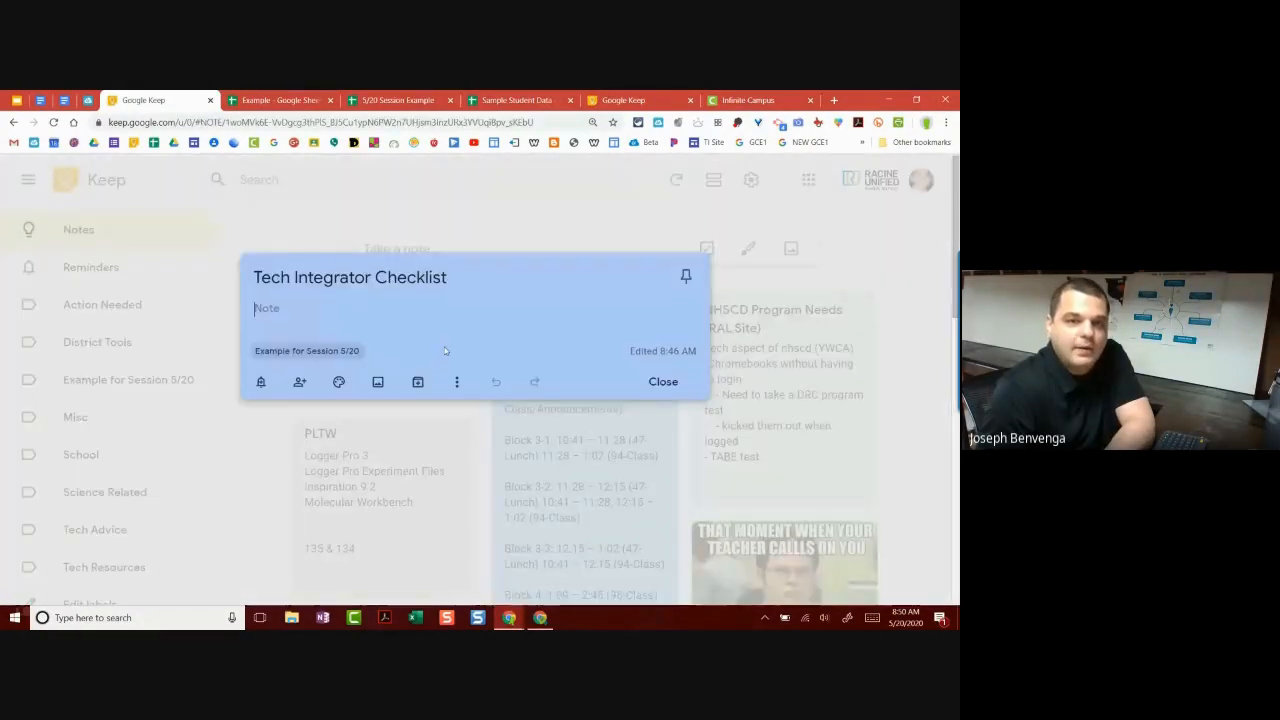
pyautogui.click(457, 384)
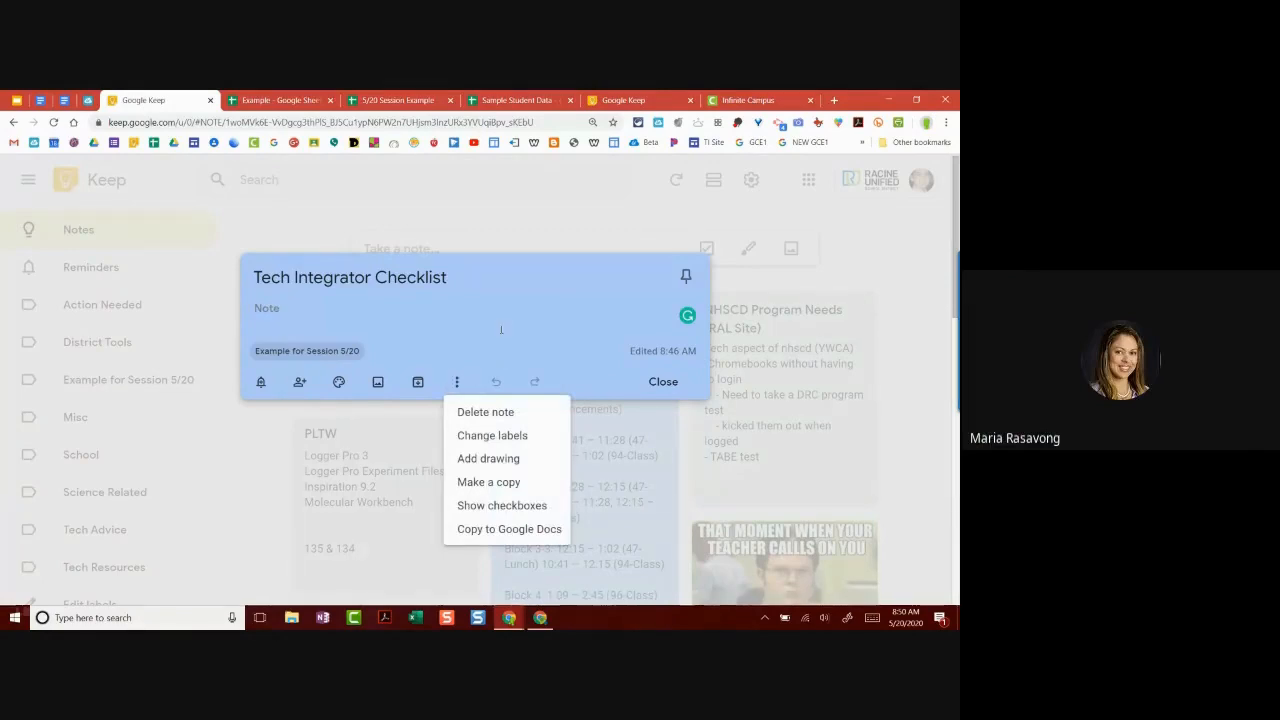
pyautogui.click(733, 391)
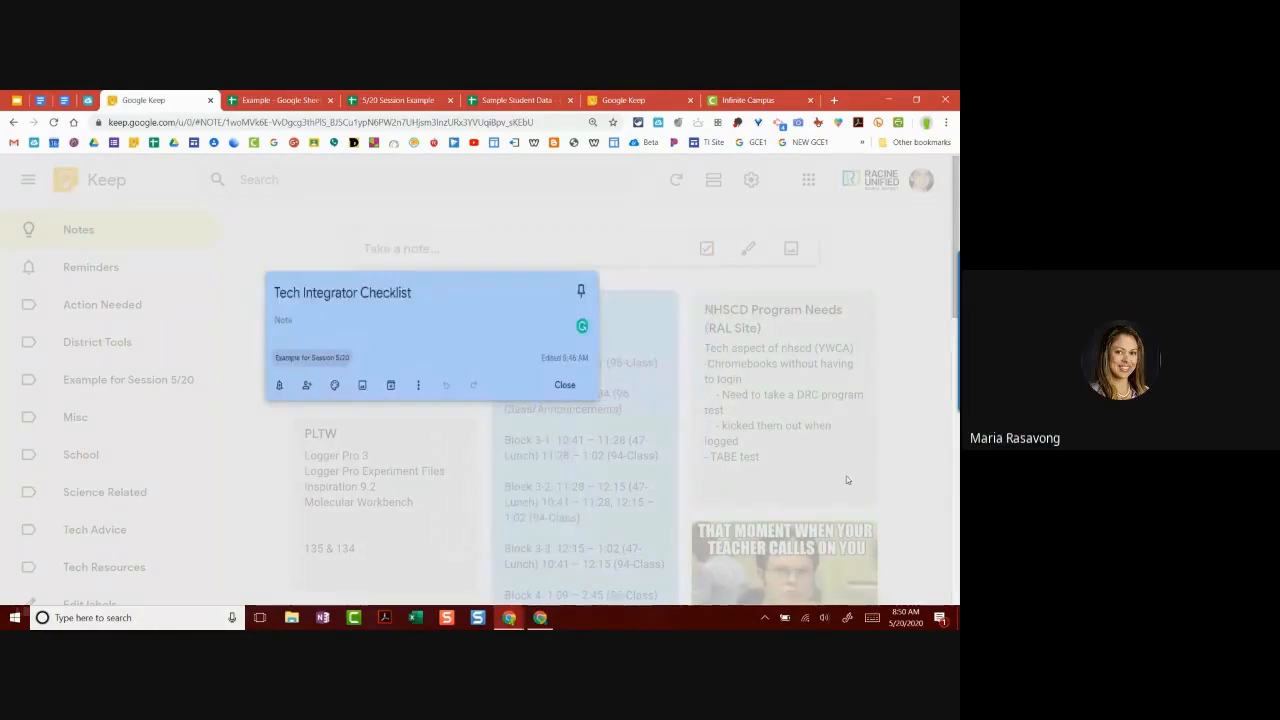
pyautogui.rightClick(822, 561)
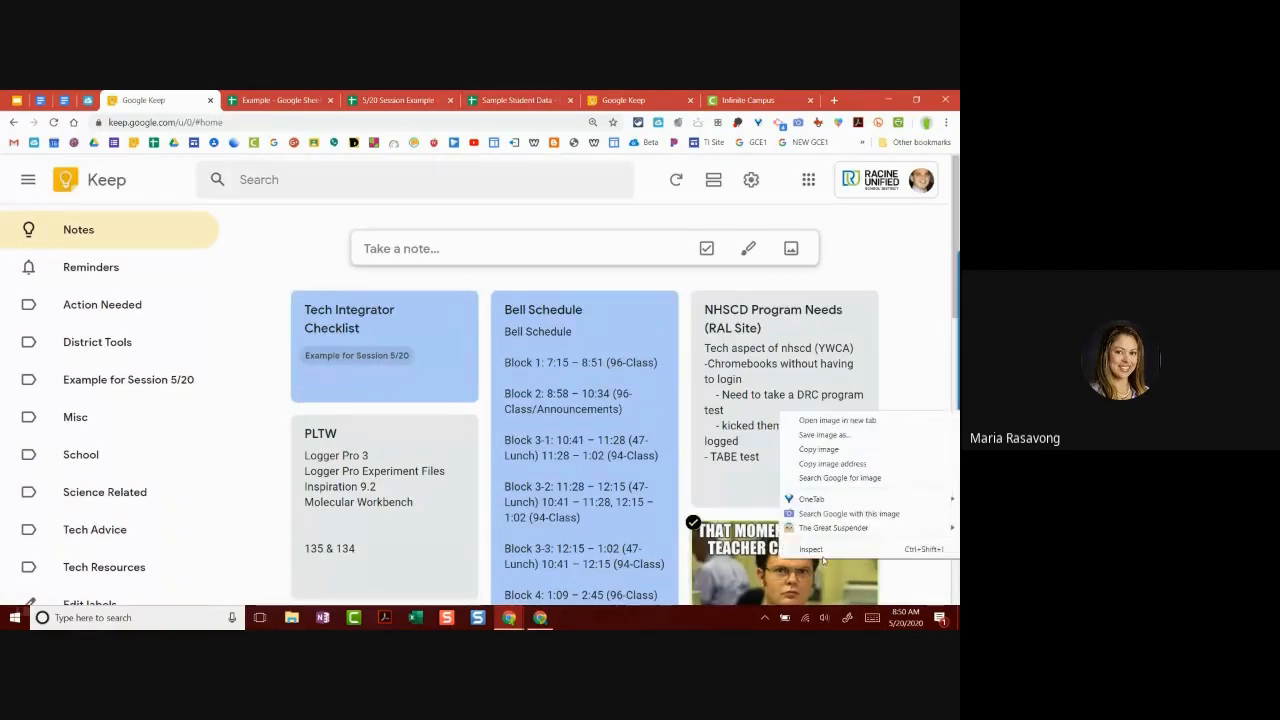
# Step: Save the meme image as unnamed.png and copy it to the clipboard
pyautogui.click(833, 451)
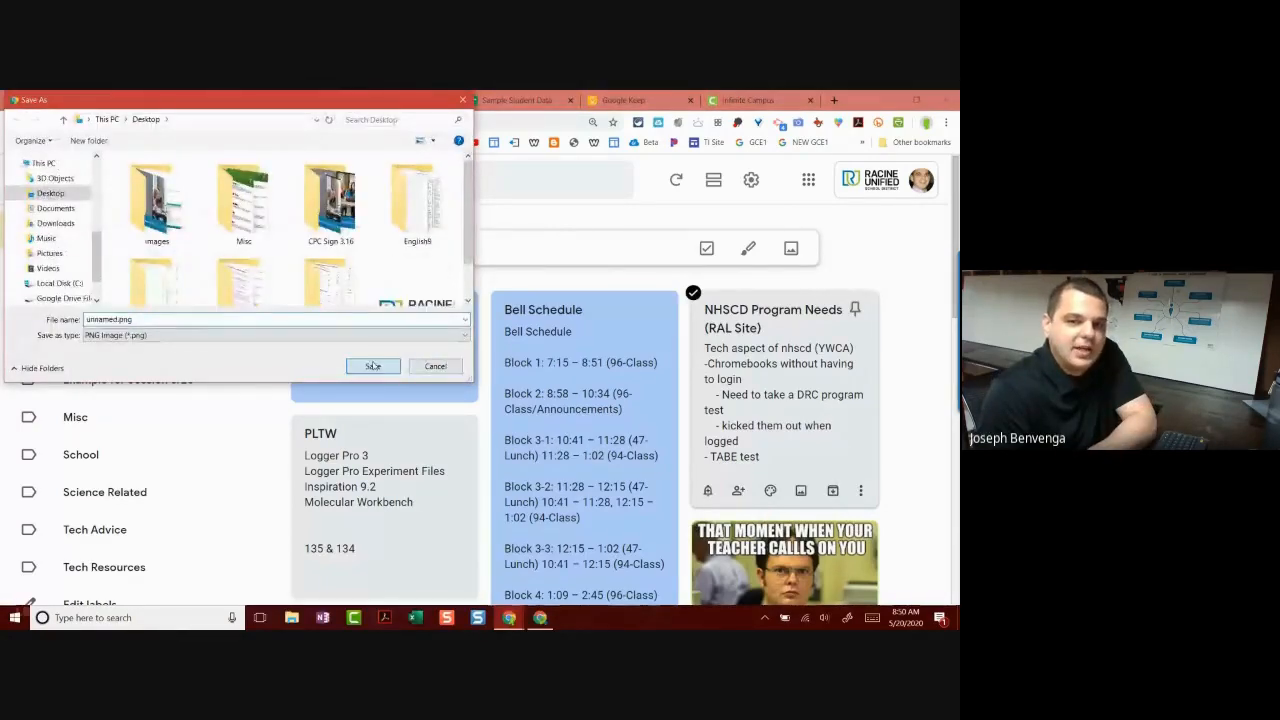
pyautogui.click(372, 366)
pyautogui.rightClick(816, 567)
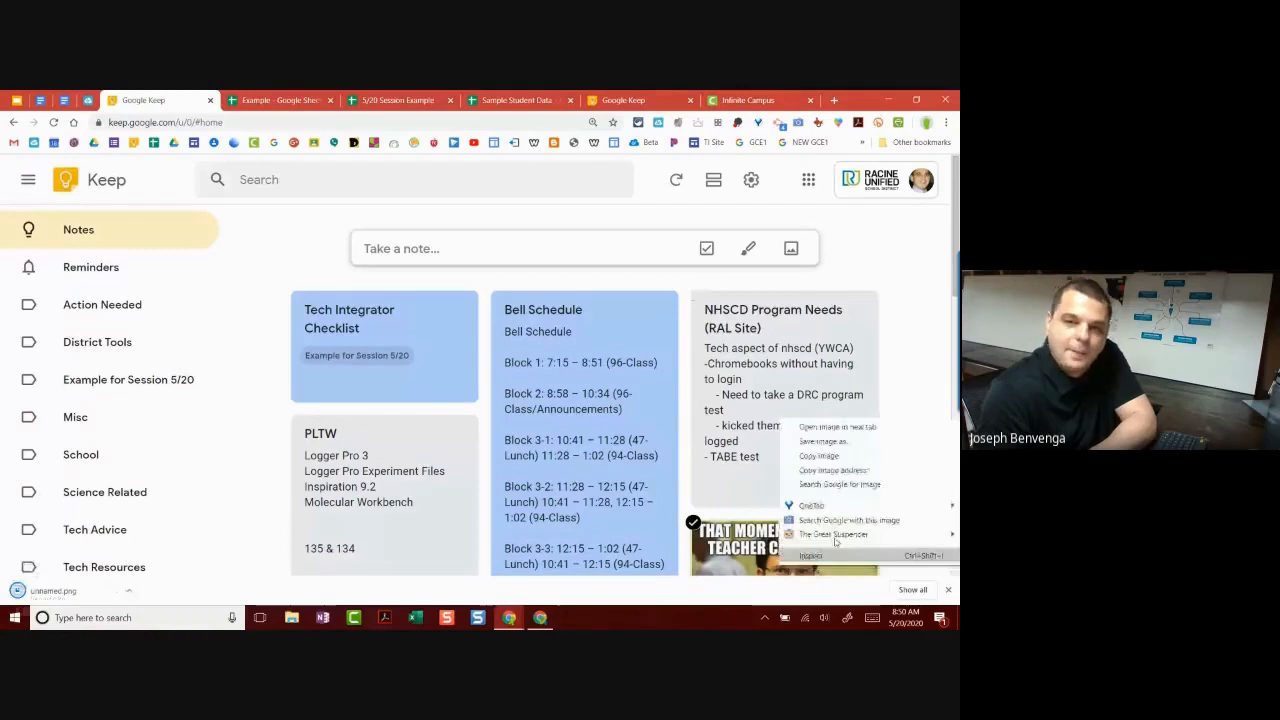
pyautogui.click(817, 462)
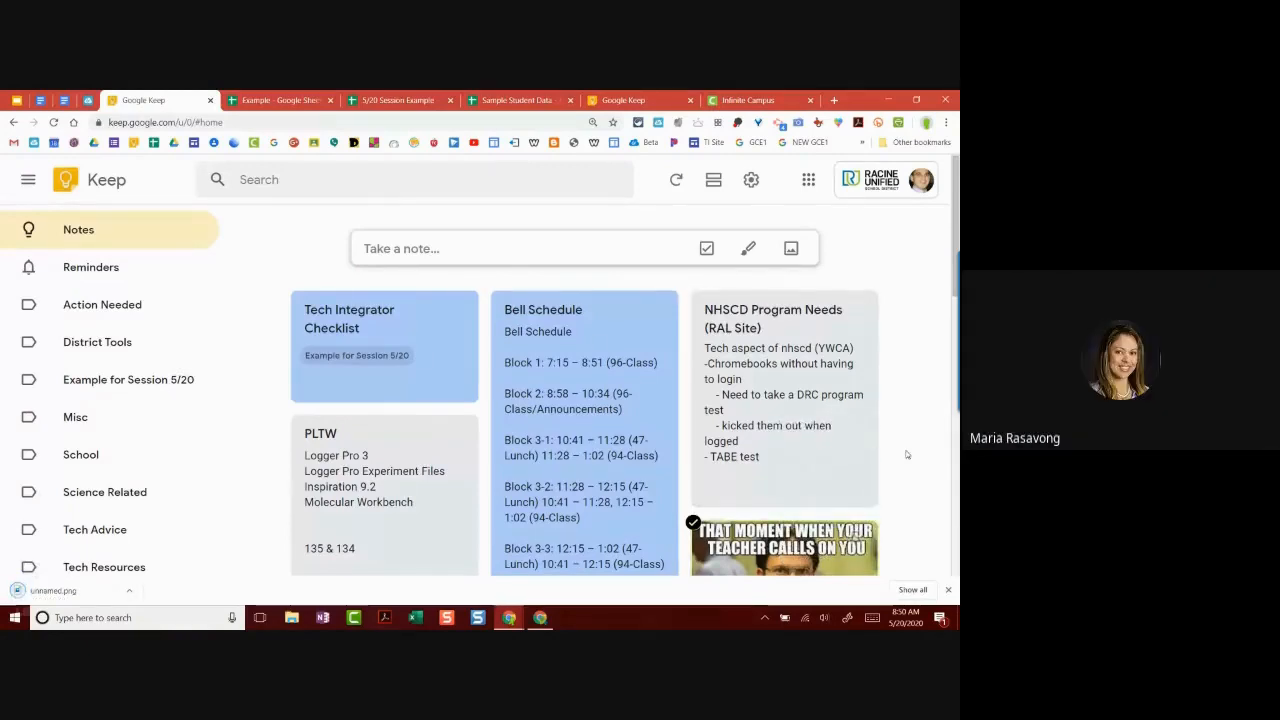
pyautogui.click(462, 252)
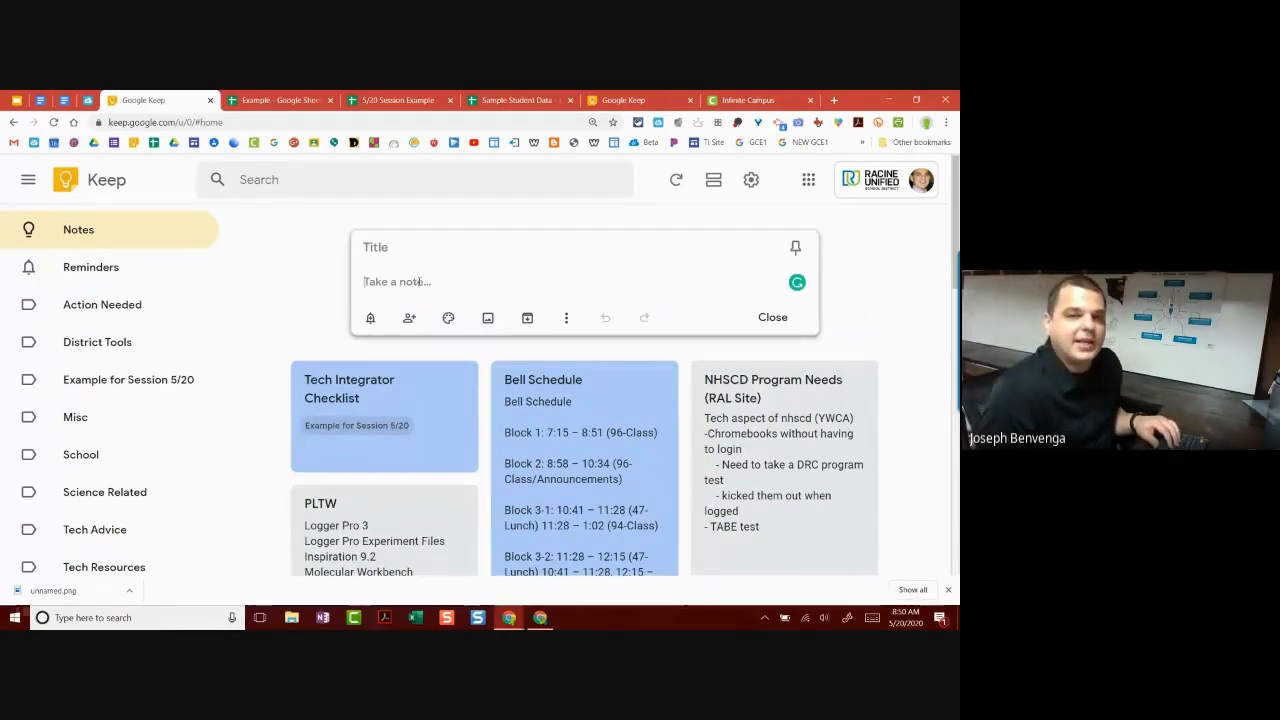
# Step: Insert the Racine Unified School District logo PNG from the Desktop into the new note
pyautogui.rightClick(570, 284)
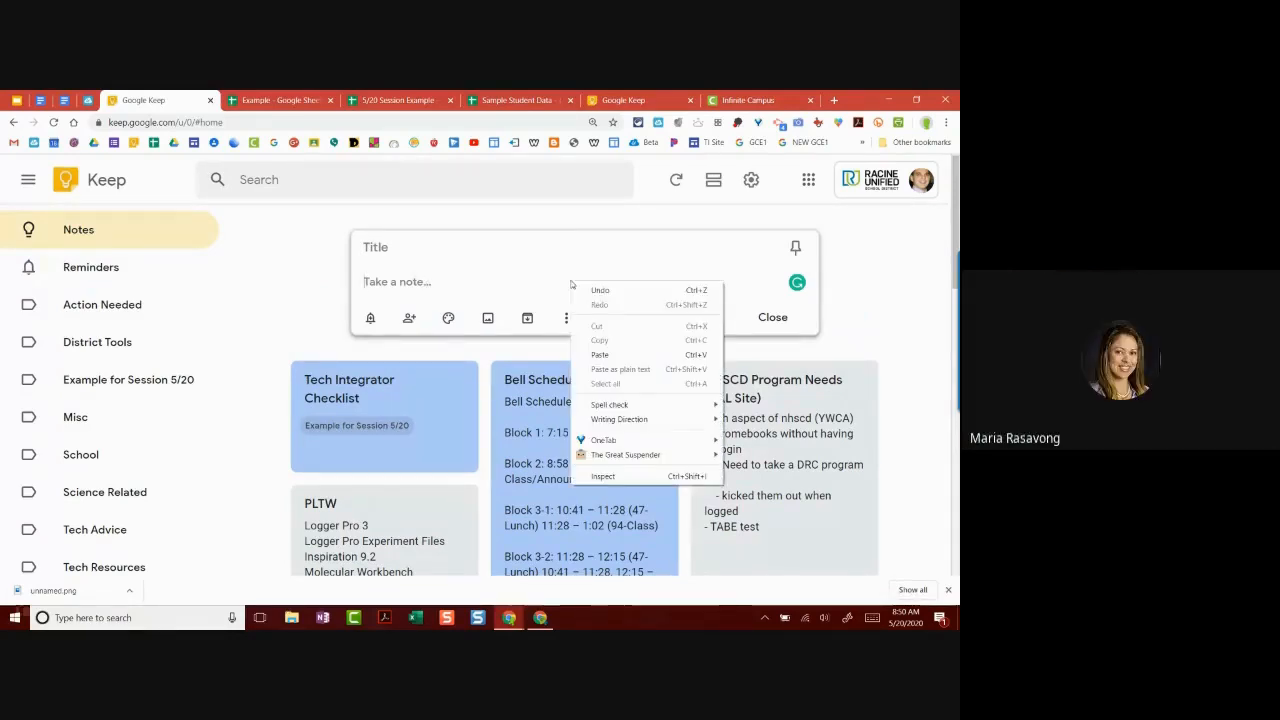
pyautogui.click(546, 289)
pyautogui.click(487, 314)
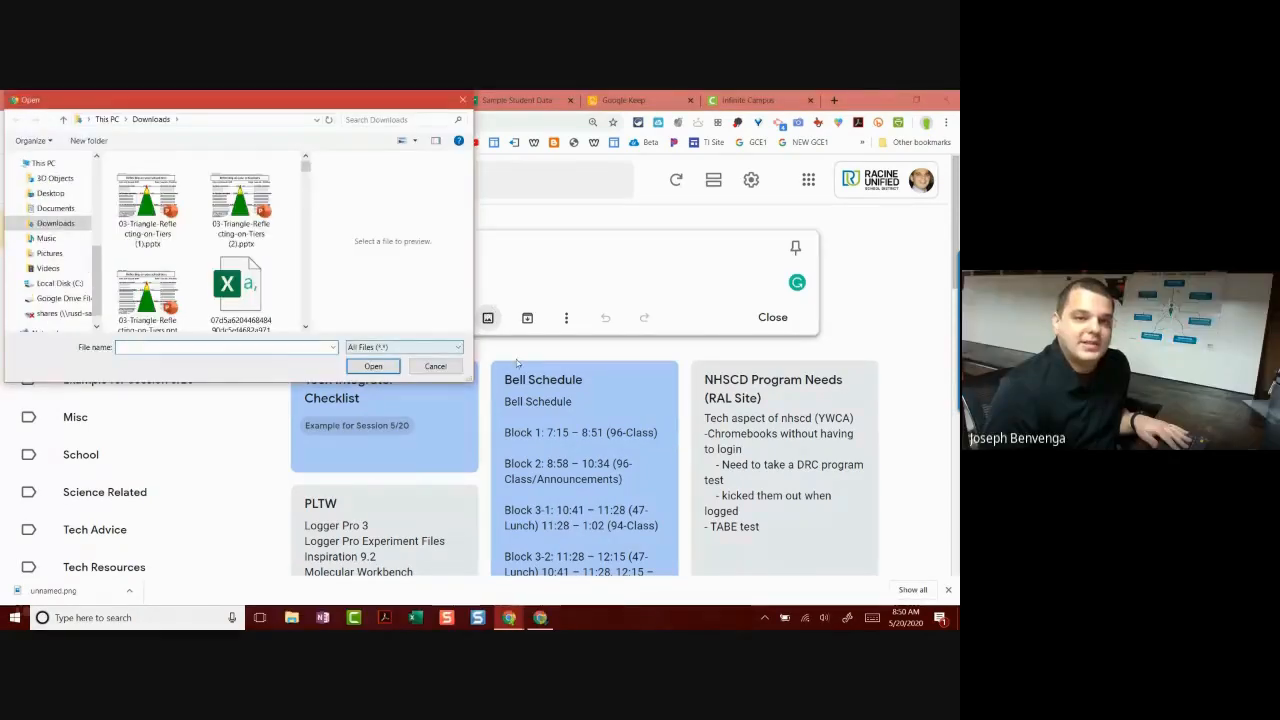
pyautogui.press('Escape')
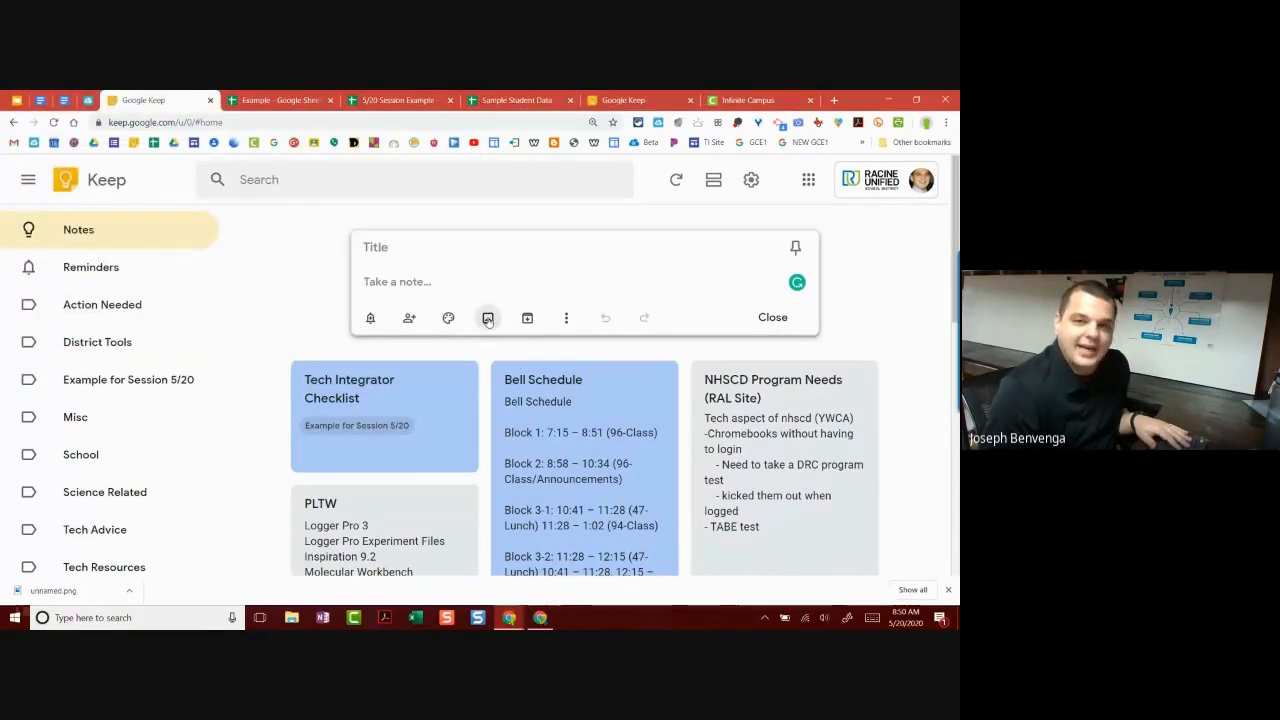
pyautogui.click(488, 318)
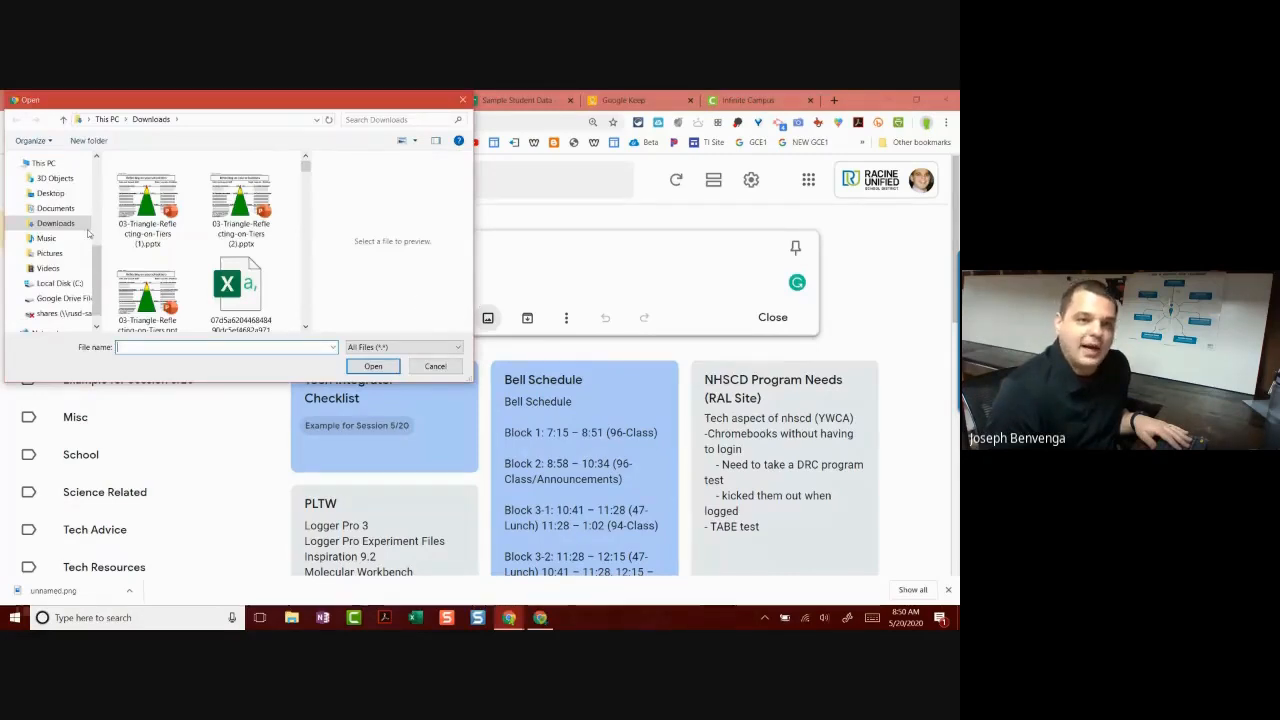
pyautogui.click(52, 194)
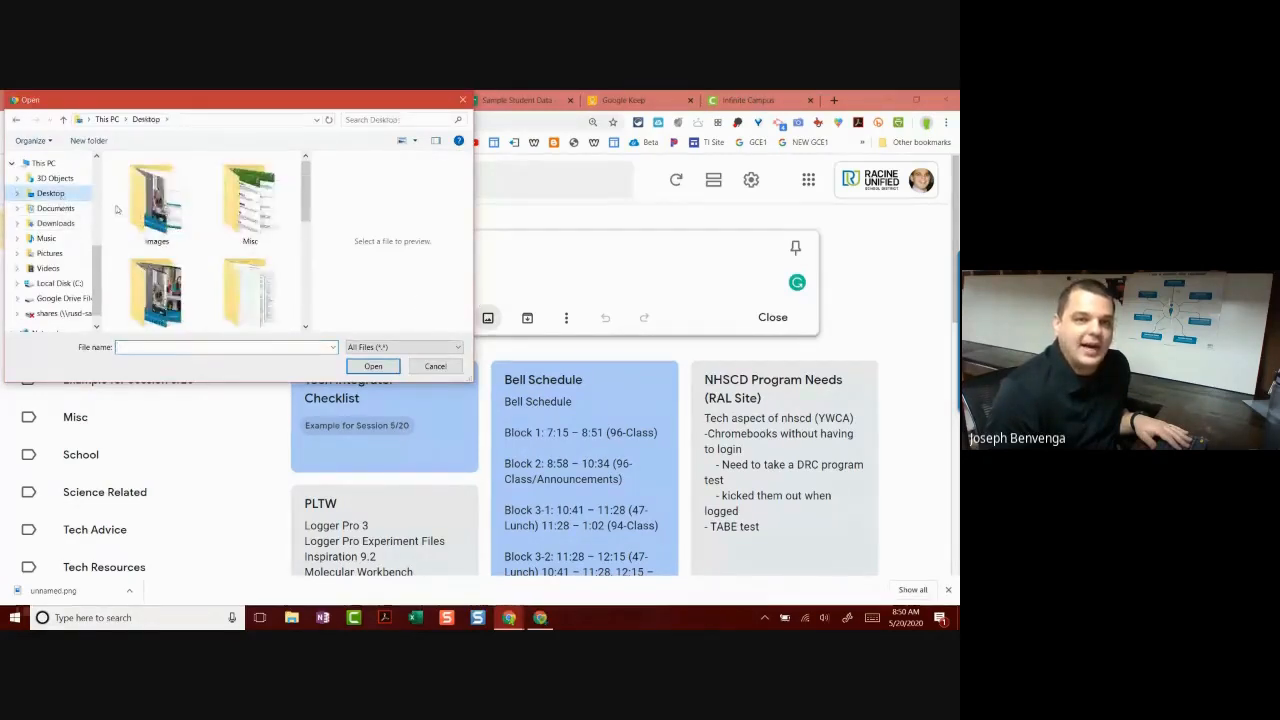
pyautogui.scroll(-3, 180, 229)
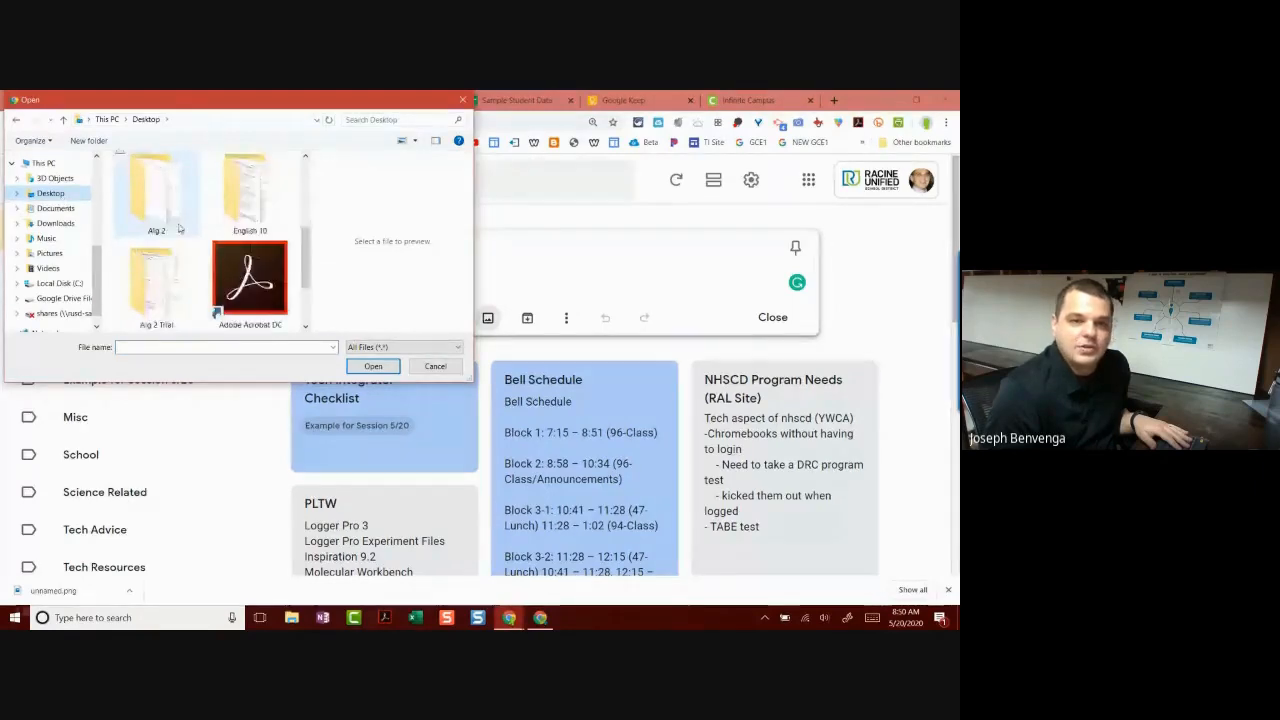
pyautogui.scroll(-1, 180, 229)
pyautogui.click(250, 280)
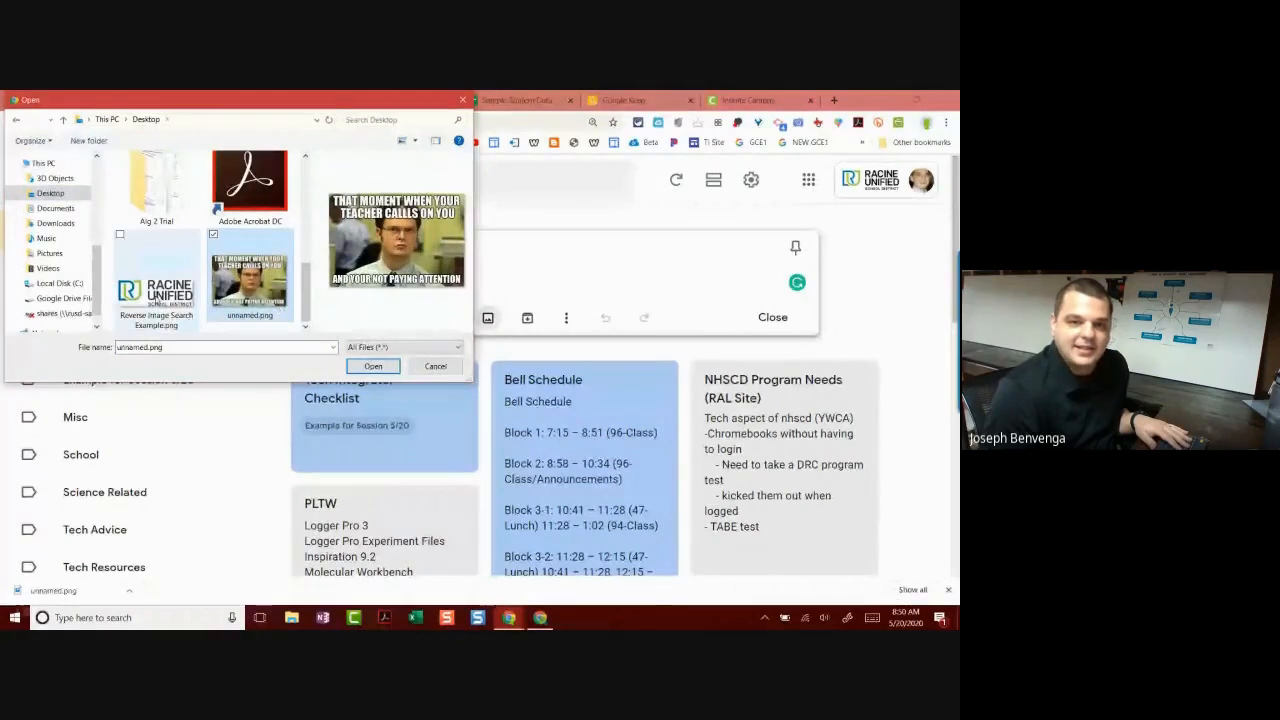
pyautogui.click(165, 296)
pyautogui.click(373, 366)
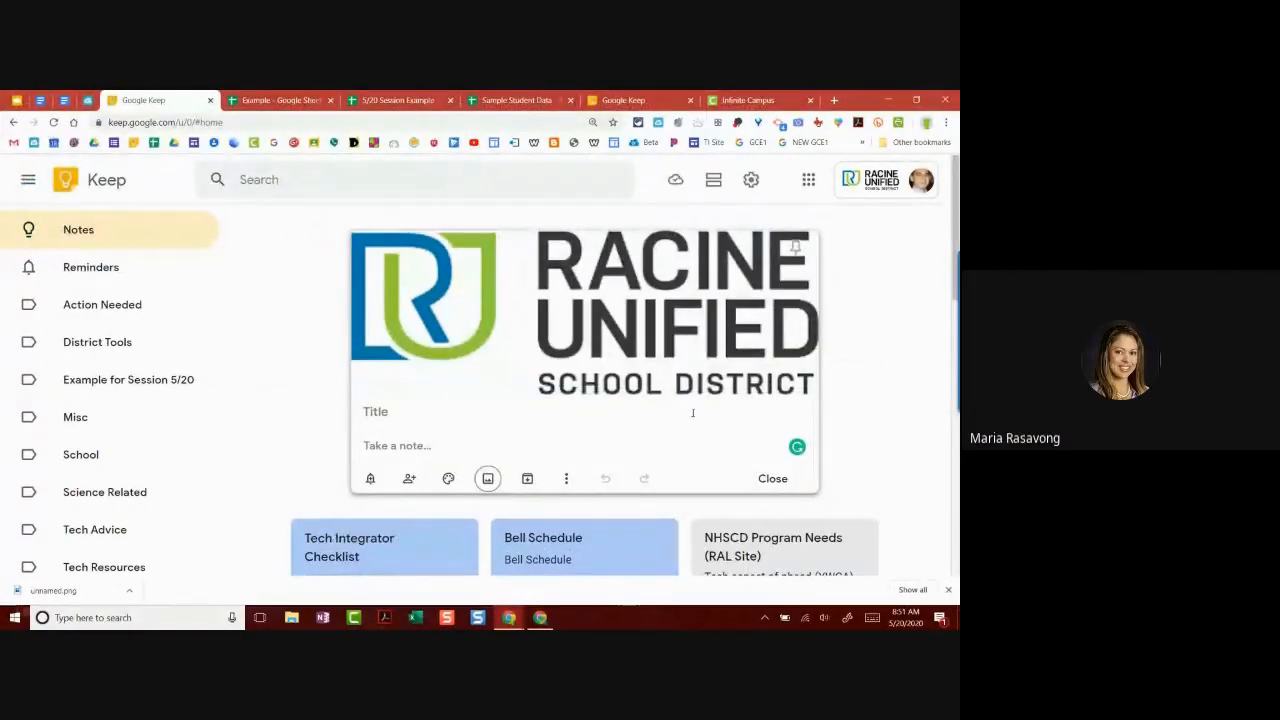
pyautogui.click(463, 448)
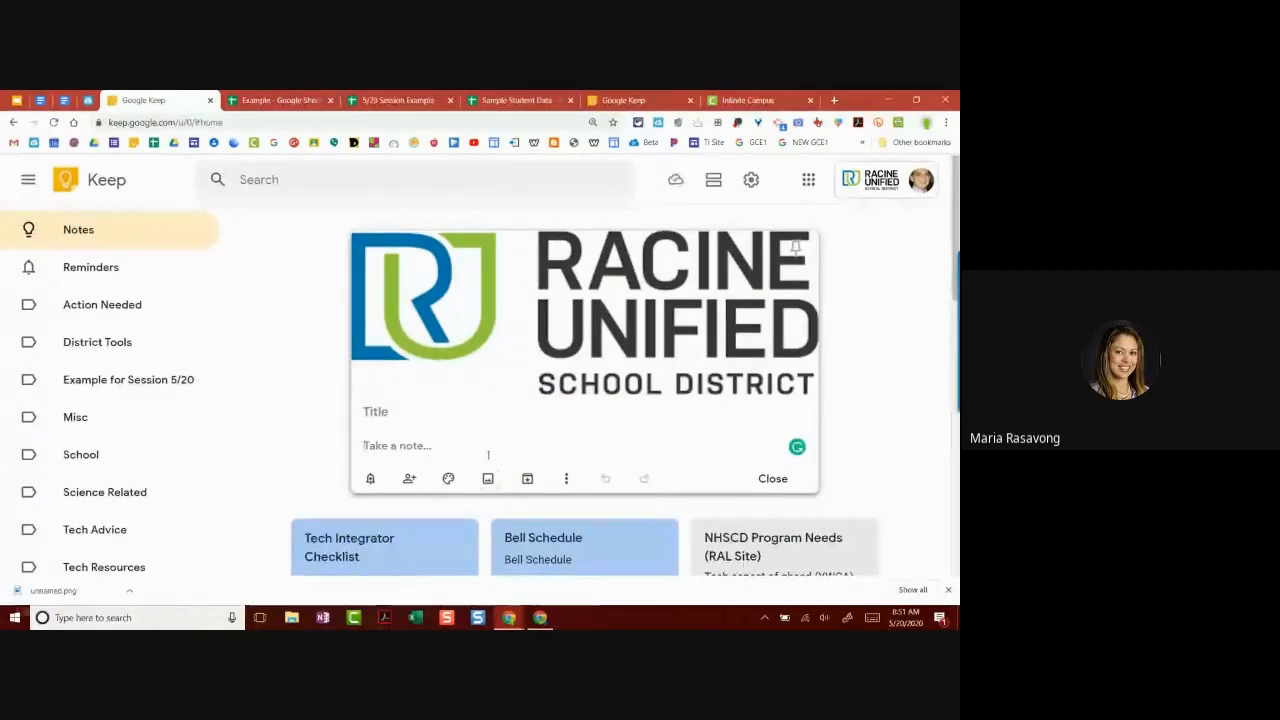
pyautogui.click(566, 478)
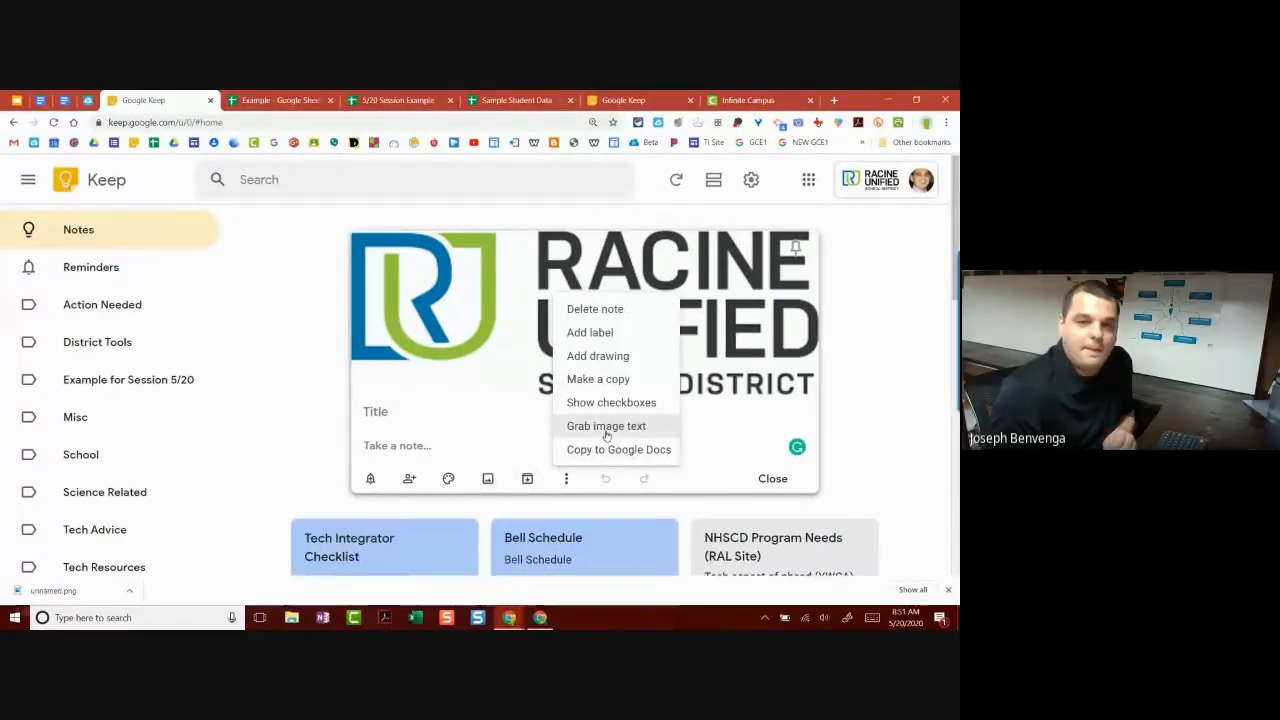
pyautogui.click(606, 426)
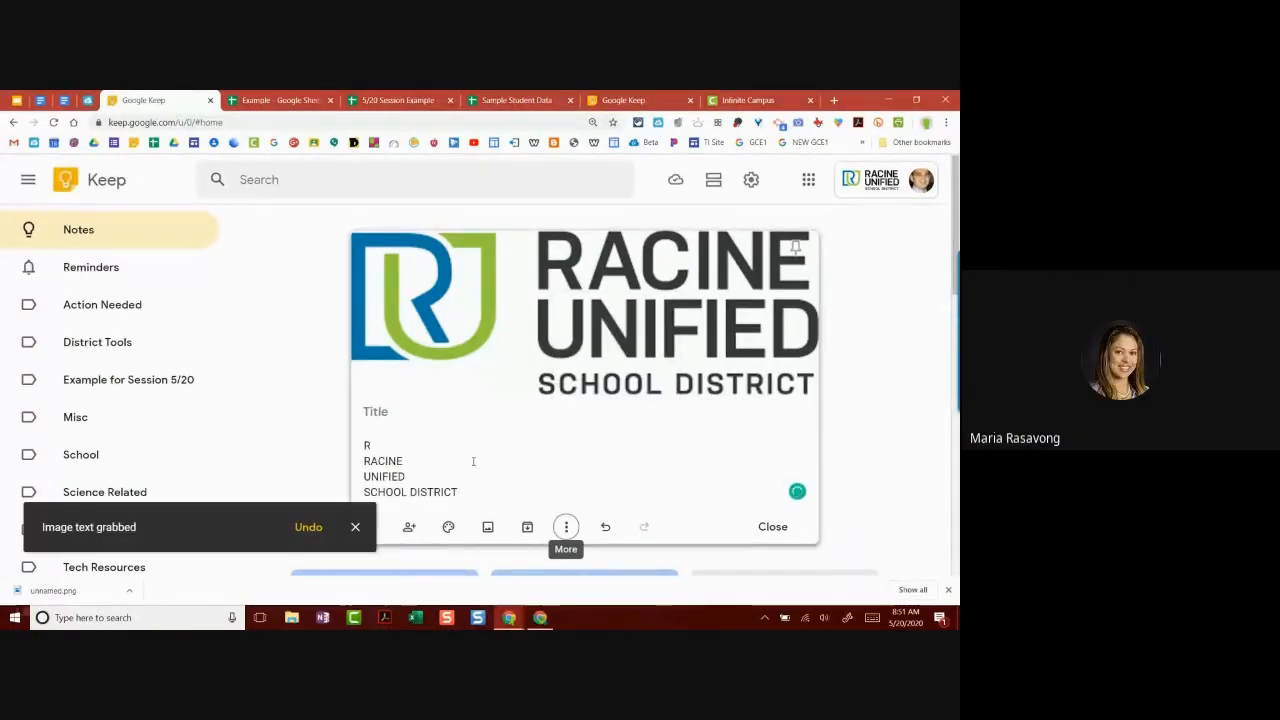
pyautogui.click(355, 527)
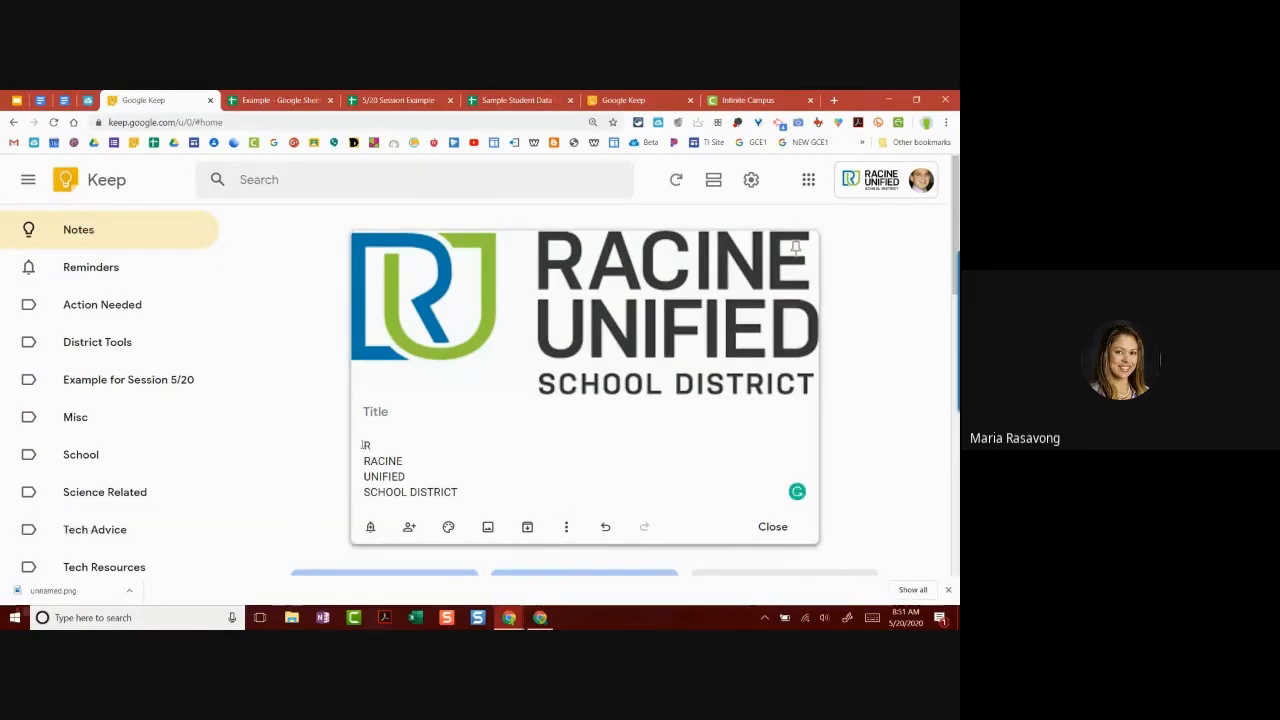
pyautogui.moveTo(363, 444); pyautogui.dragTo(487, 495)
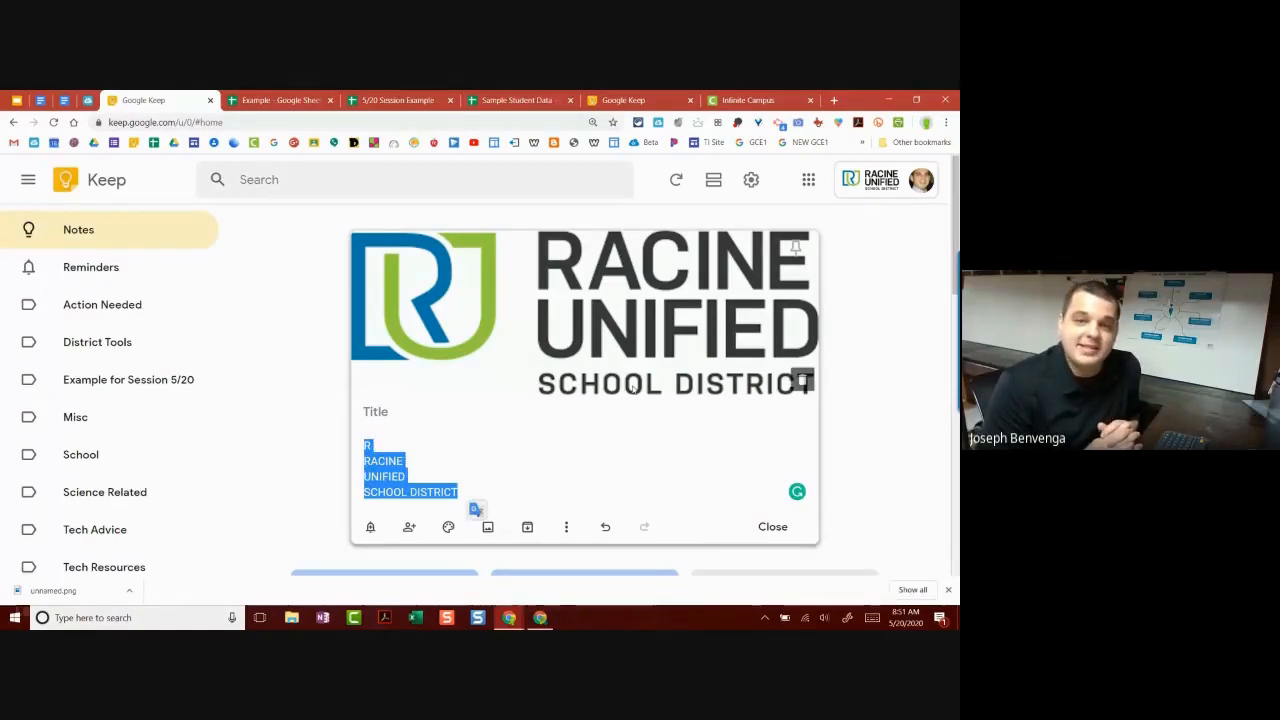
pyautogui.press('BackSpace')
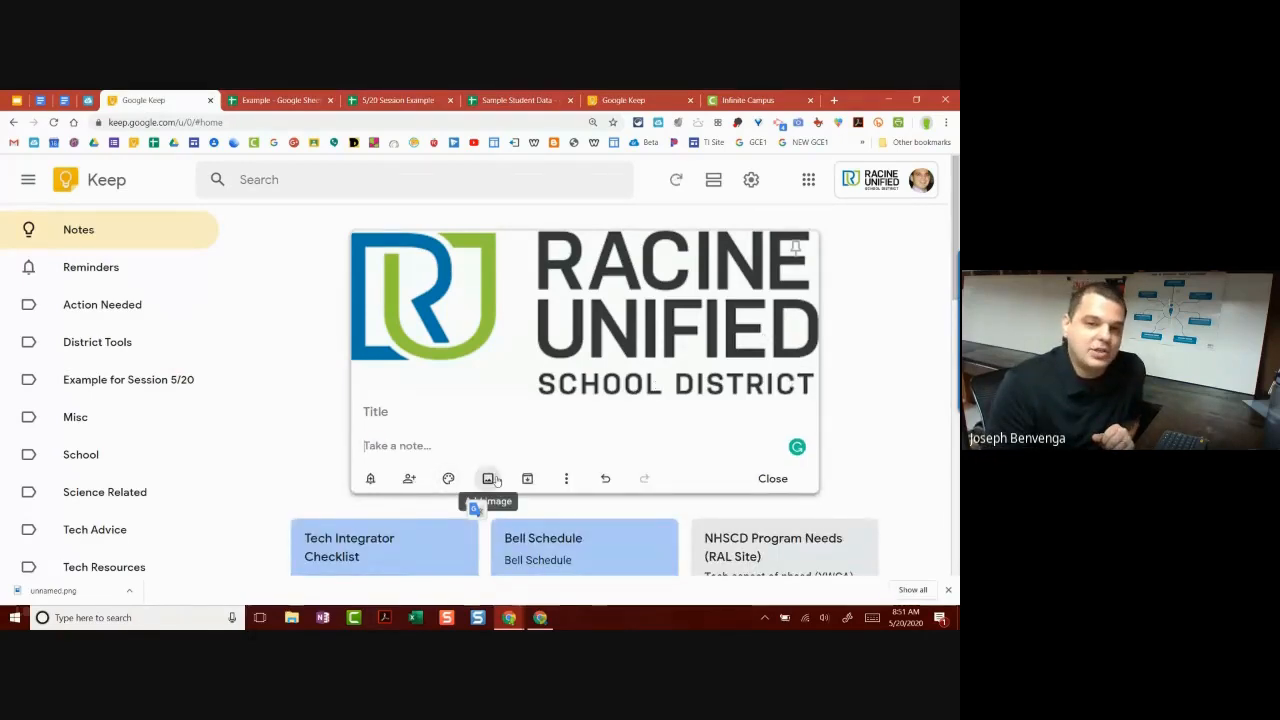
# Step: Use Grab image text to put RACINE UNIFIED SCHOOL DISTRICT from the logo into the note body
pyautogui.click(492, 479)
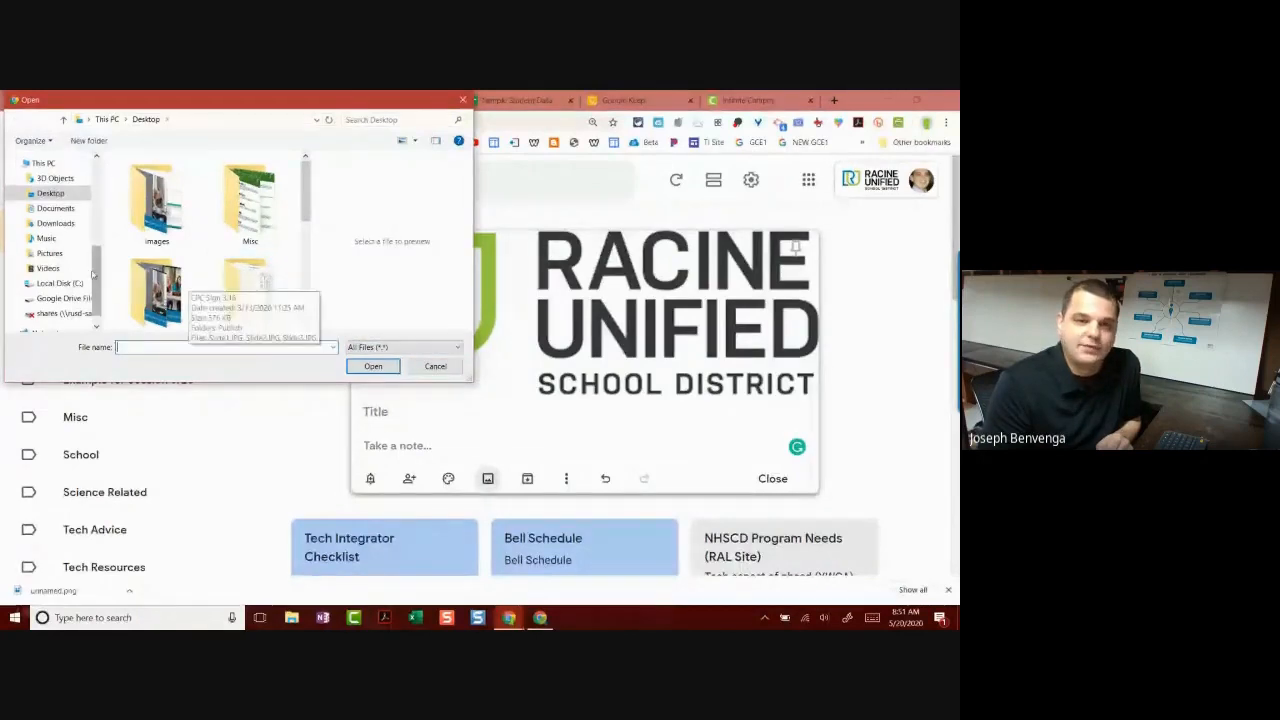
pyautogui.click(438, 366)
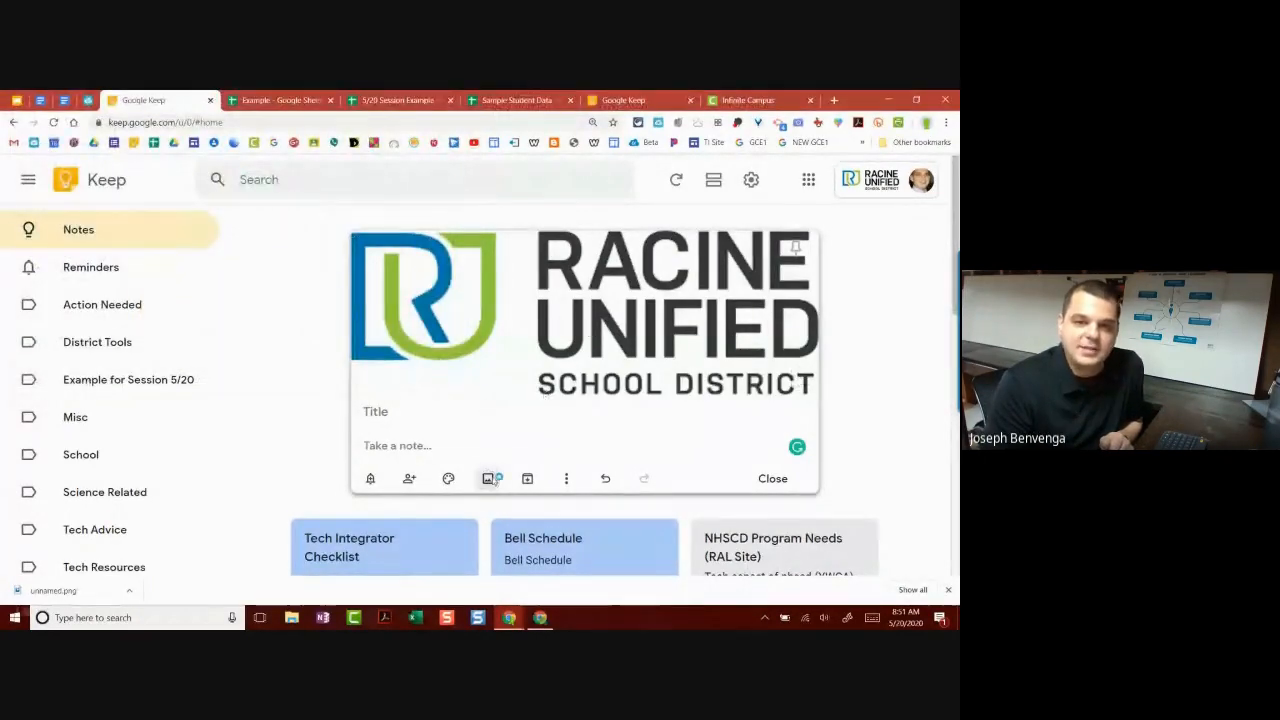
pyautogui.click(489, 479)
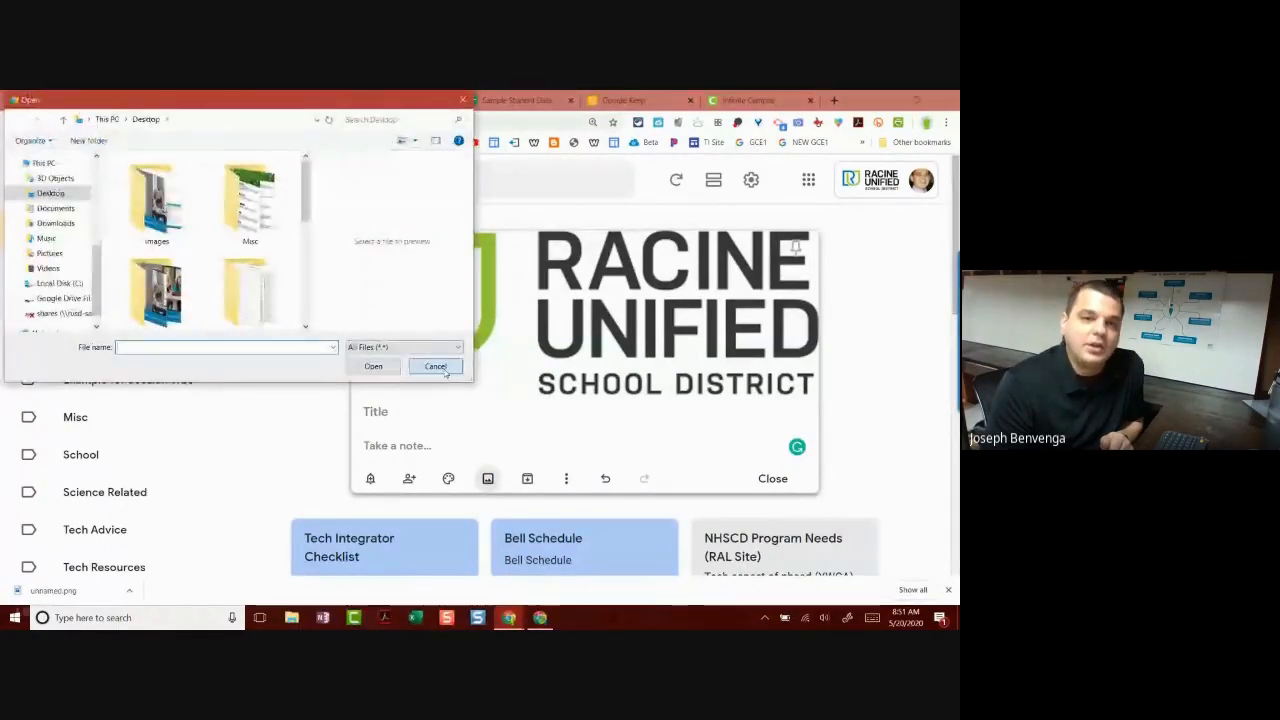
pyautogui.click(446, 370)
pyautogui.click(566, 478)
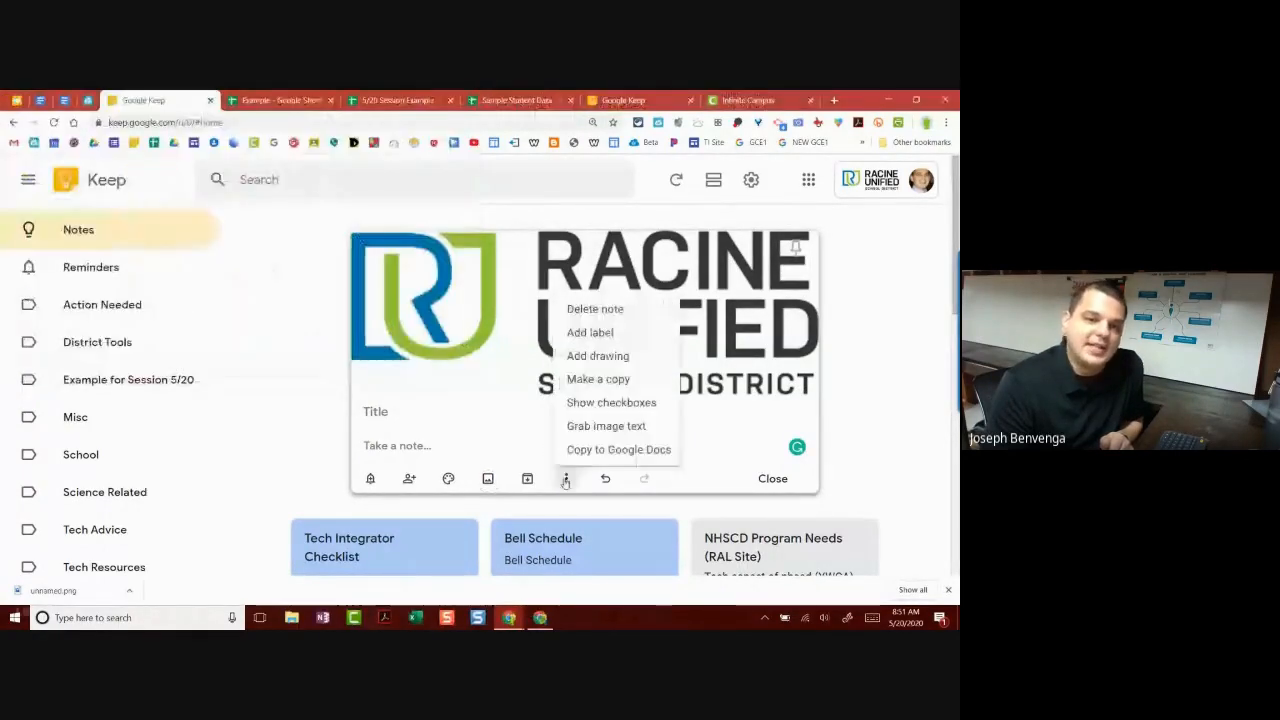
pyautogui.click(604, 427)
pyautogui.moveTo(373, 446); pyautogui.dragTo(358, 445)
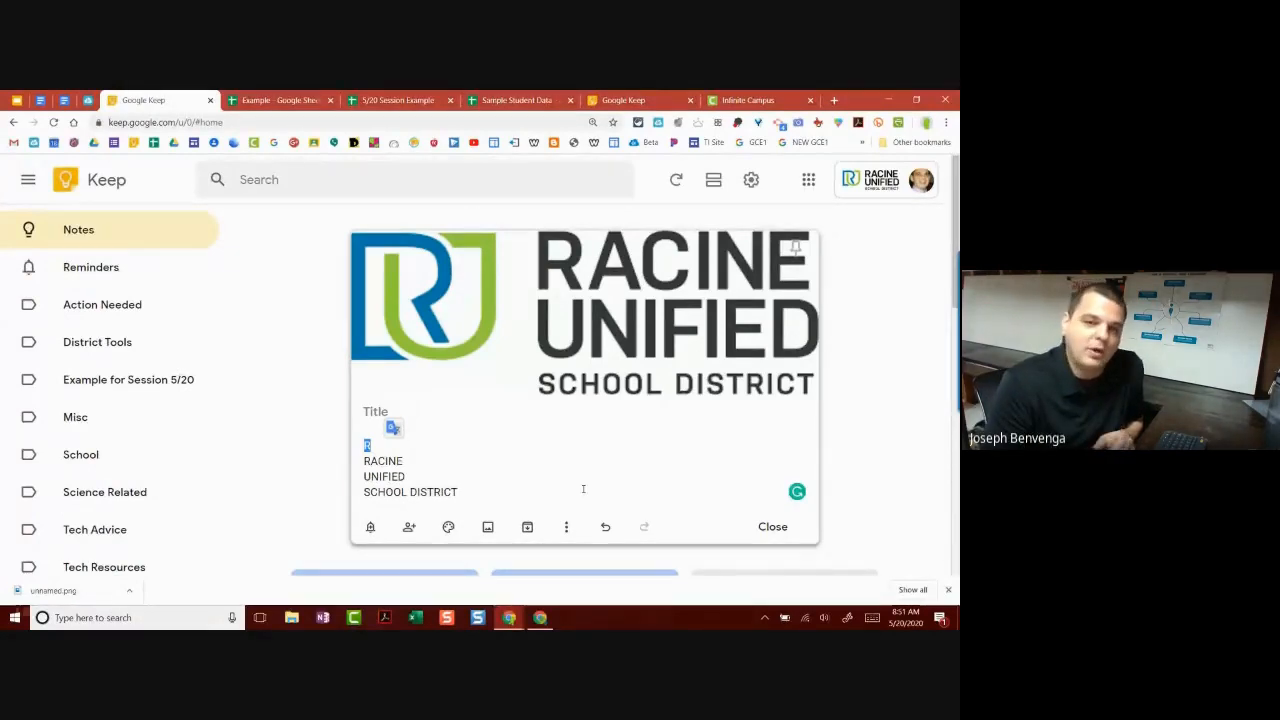
# Step: Archive the logo note, leaving Tech Integrator Checklist first on the Notes board
pyautogui.click(527, 528)
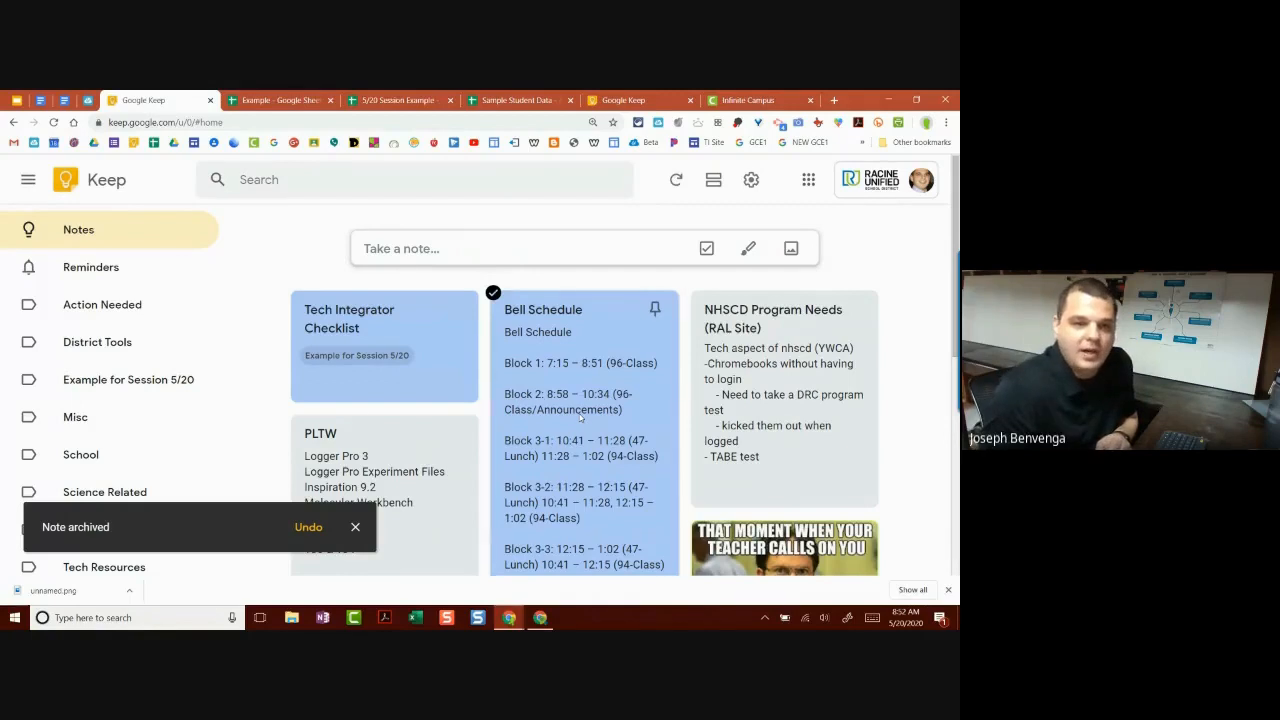
pyautogui.scroll(-1, 438, 402)
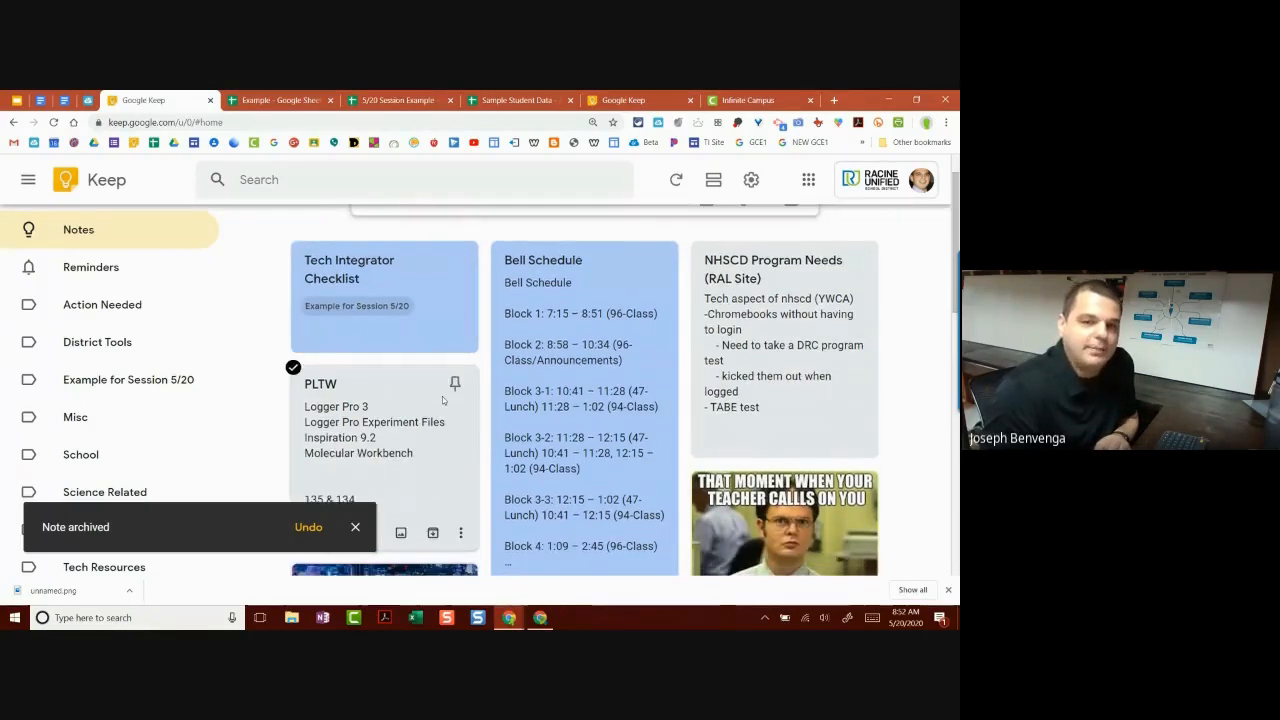
pyautogui.scroll(-3, 443, 400)
pyautogui.scroll(4, 446, 385)
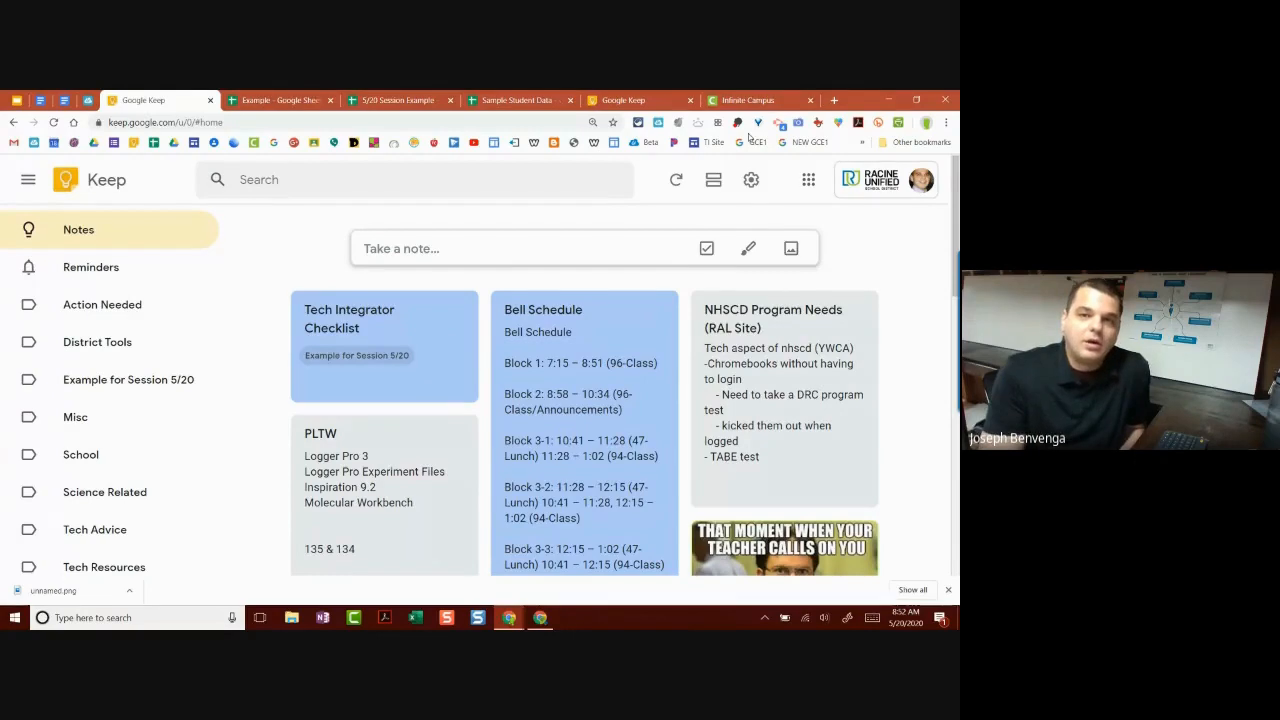
# Step: Switch to the Sample Student Data spreadsheet and bring up its Share dialog
pyautogui.click(519, 101)
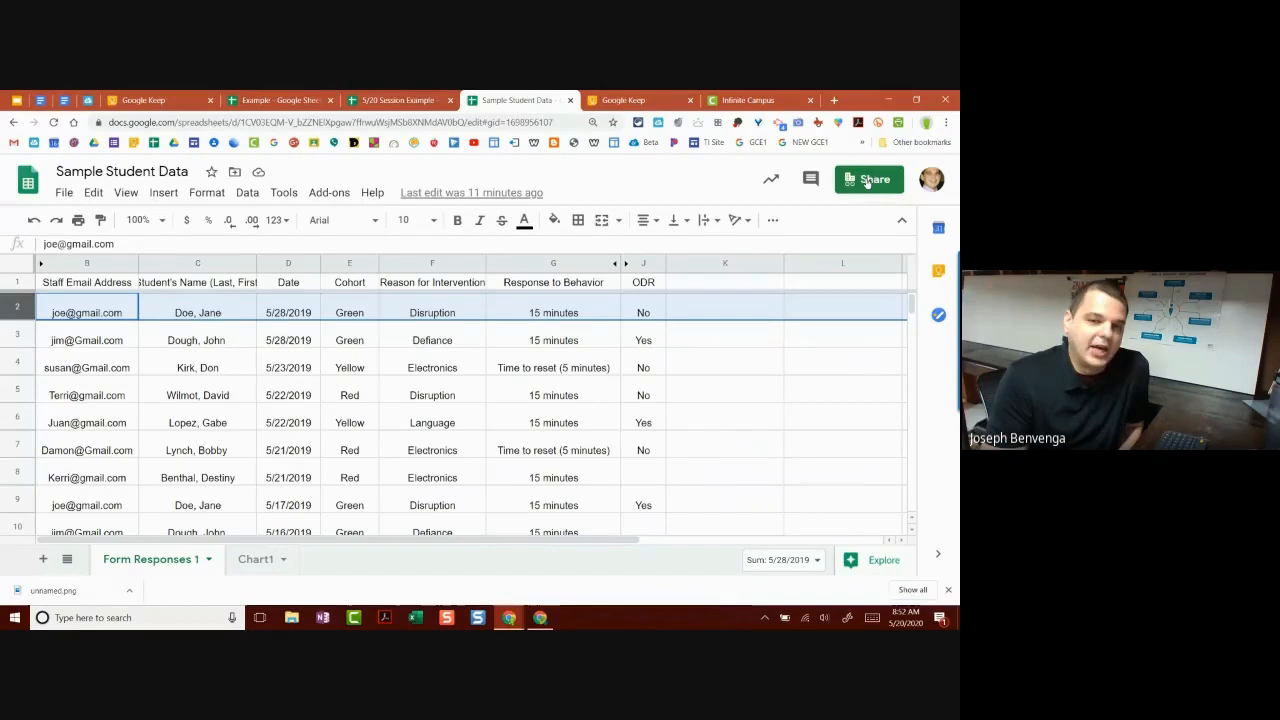
pyautogui.click(867, 181)
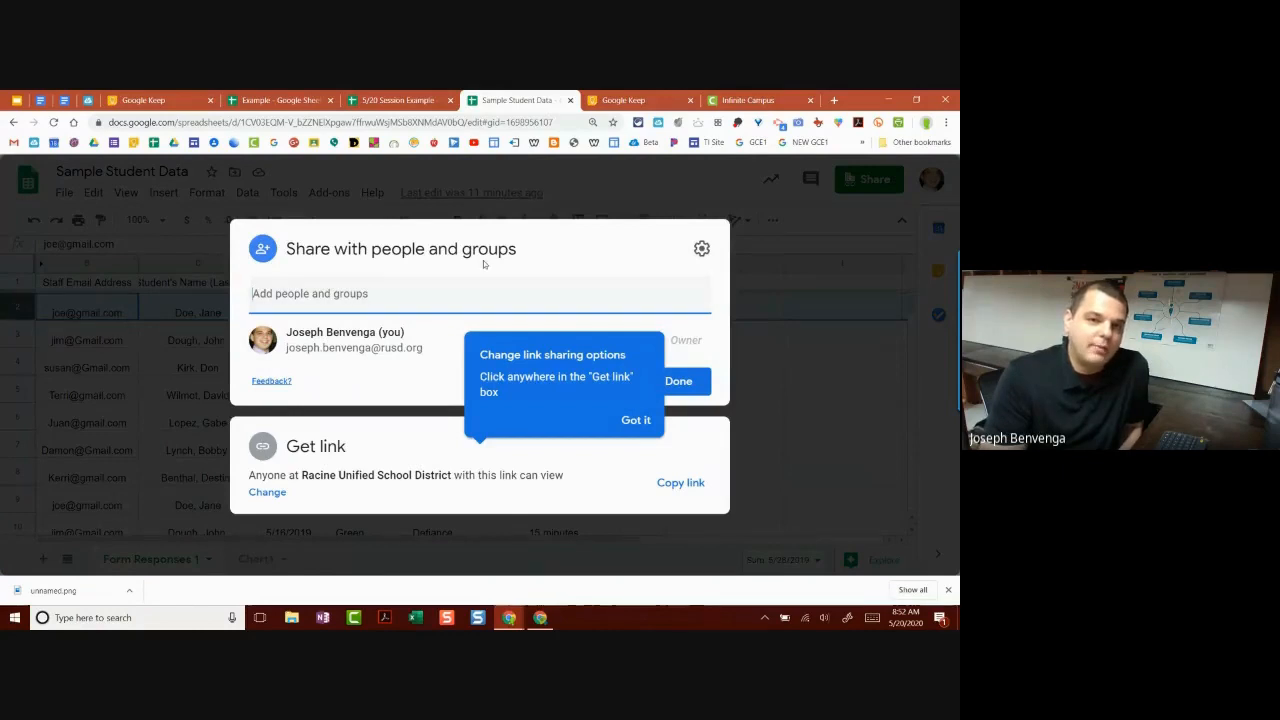
pyautogui.click(636, 420)
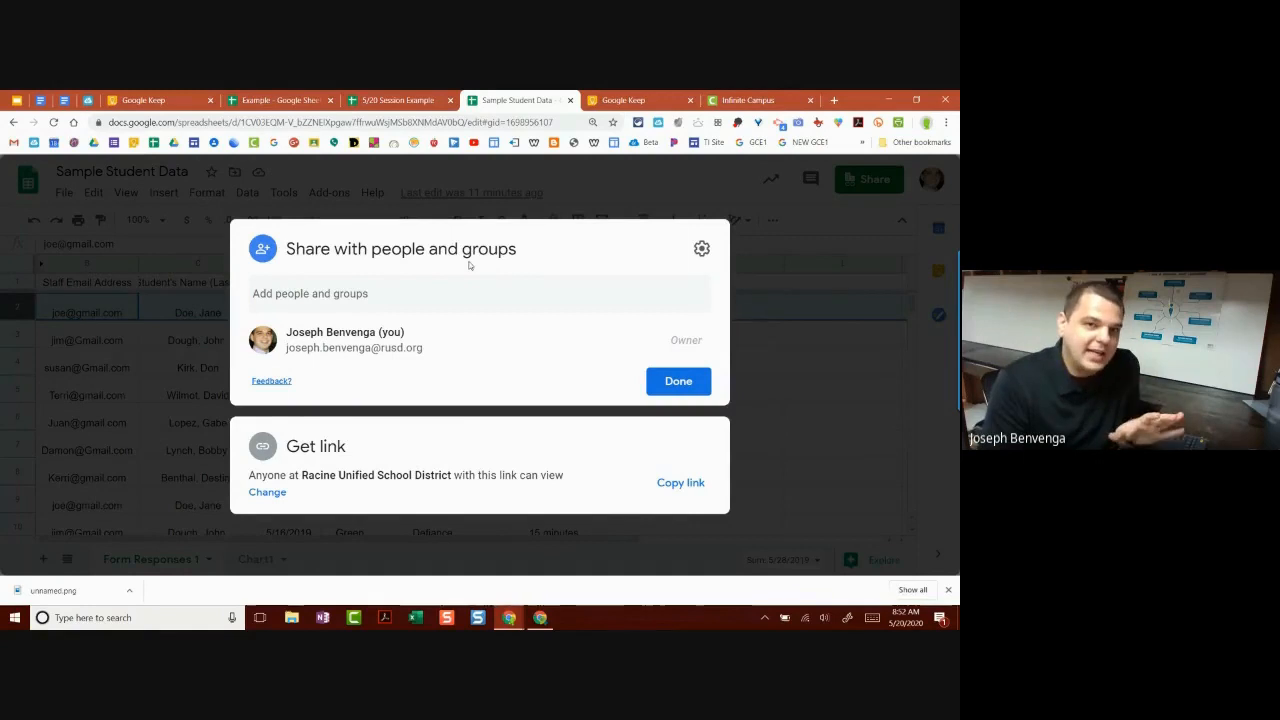
# Step: Pick a contact with the Editor role, then cancel without sharing
pyautogui.click(381, 298)
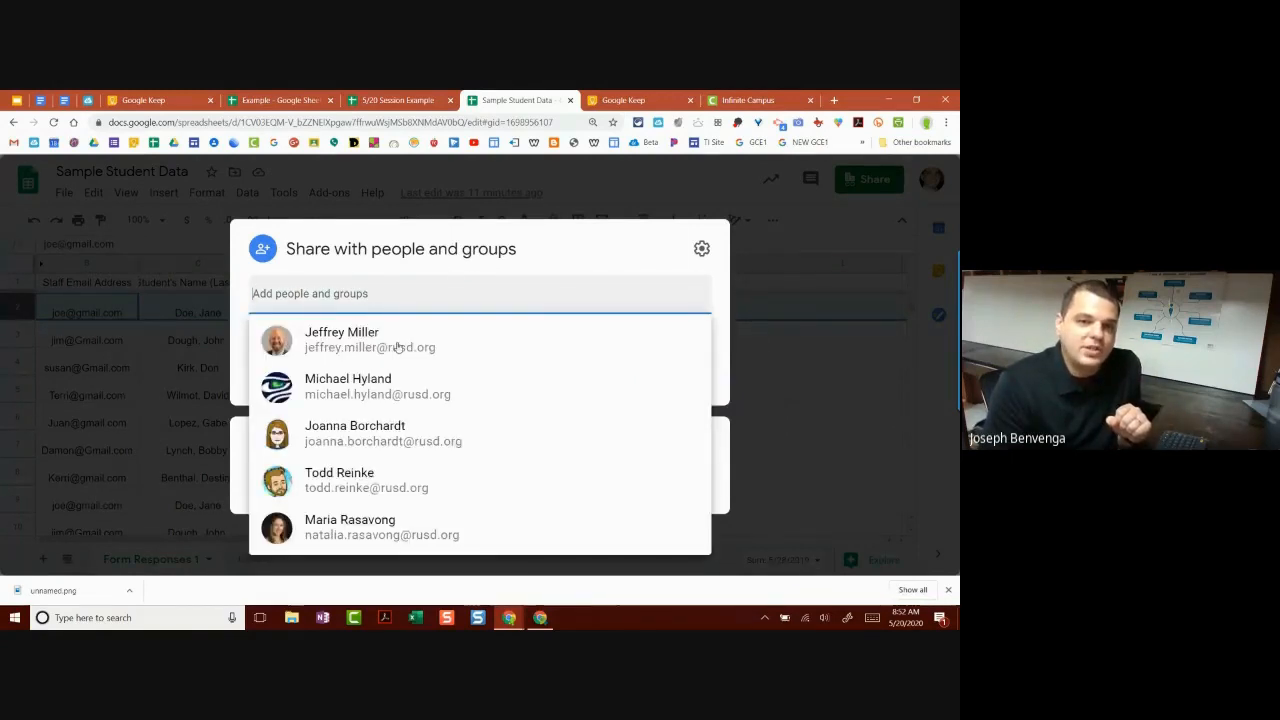
pyautogui.click(402, 540)
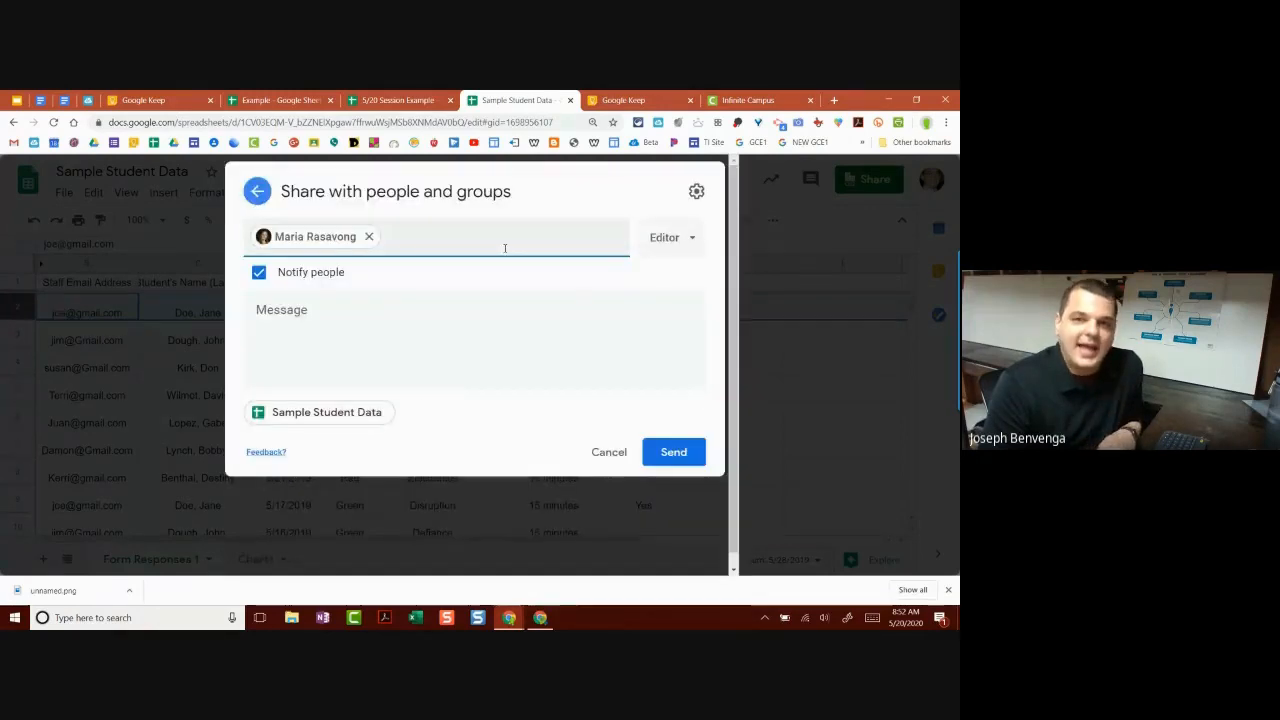
pyautogui.click(680, 238)
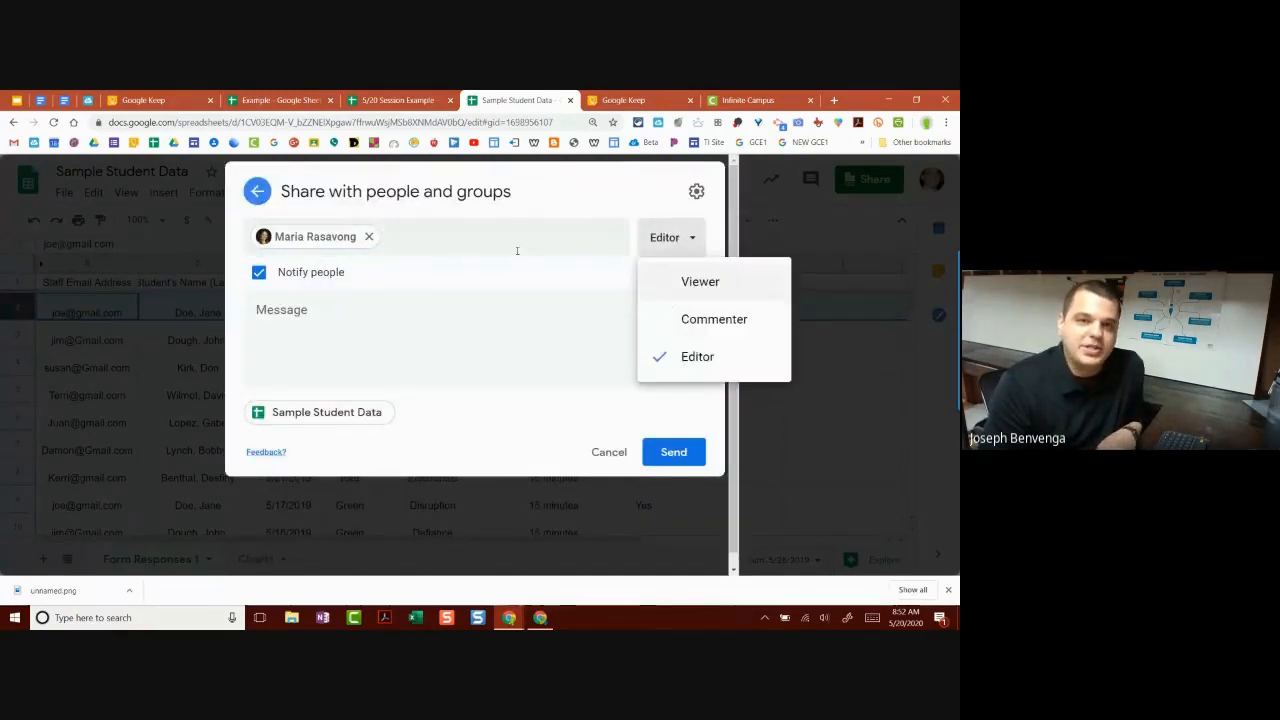
pyautogui.click(554, 426)
pyautogui.click(593, 449)
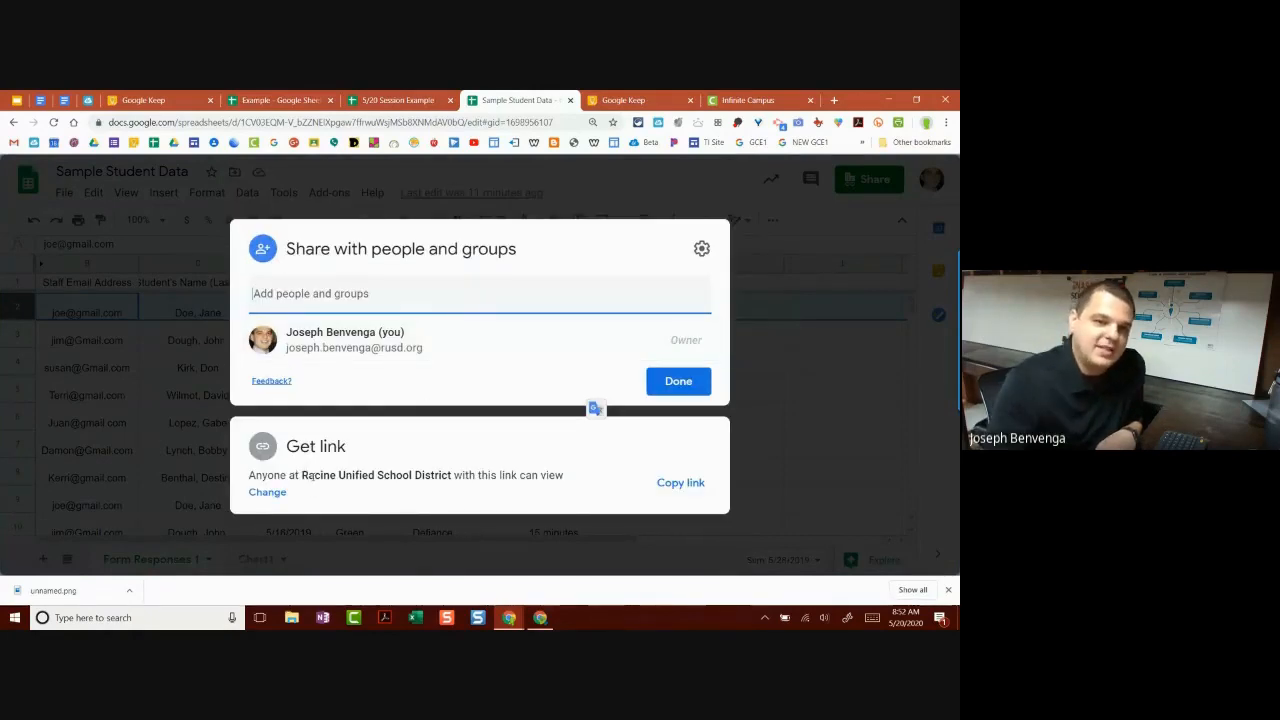
pyautogui.scroll(3, 312, 476)
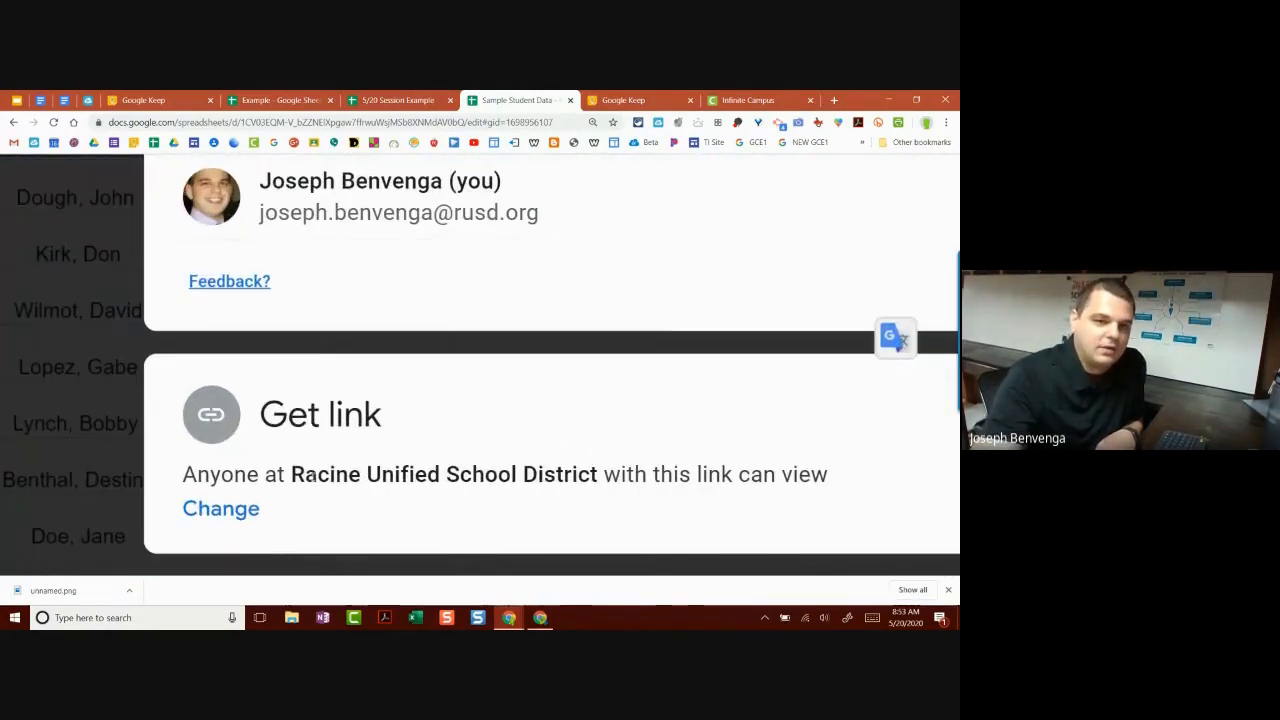
pyautogui.scroll(-2, 312, 477)
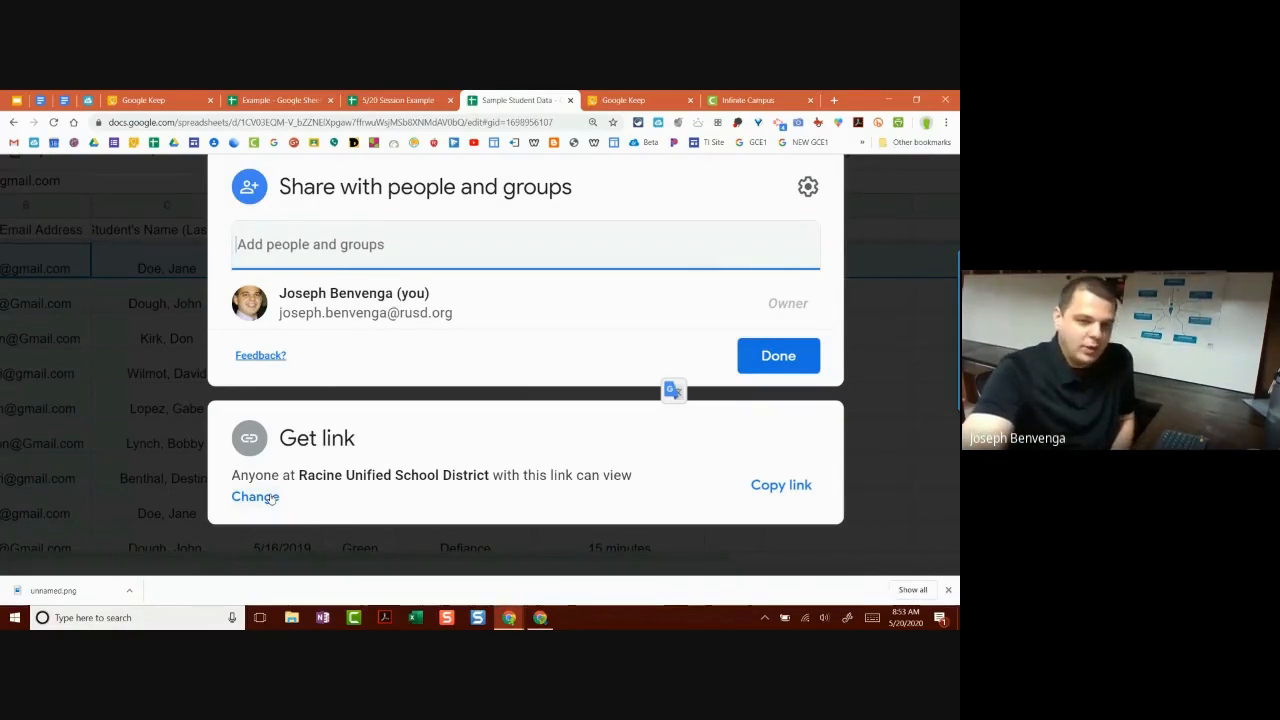
# Step: Leave link access at Racine Unified School District with Viewer role and click Done
pyautogui.click(263, 497)
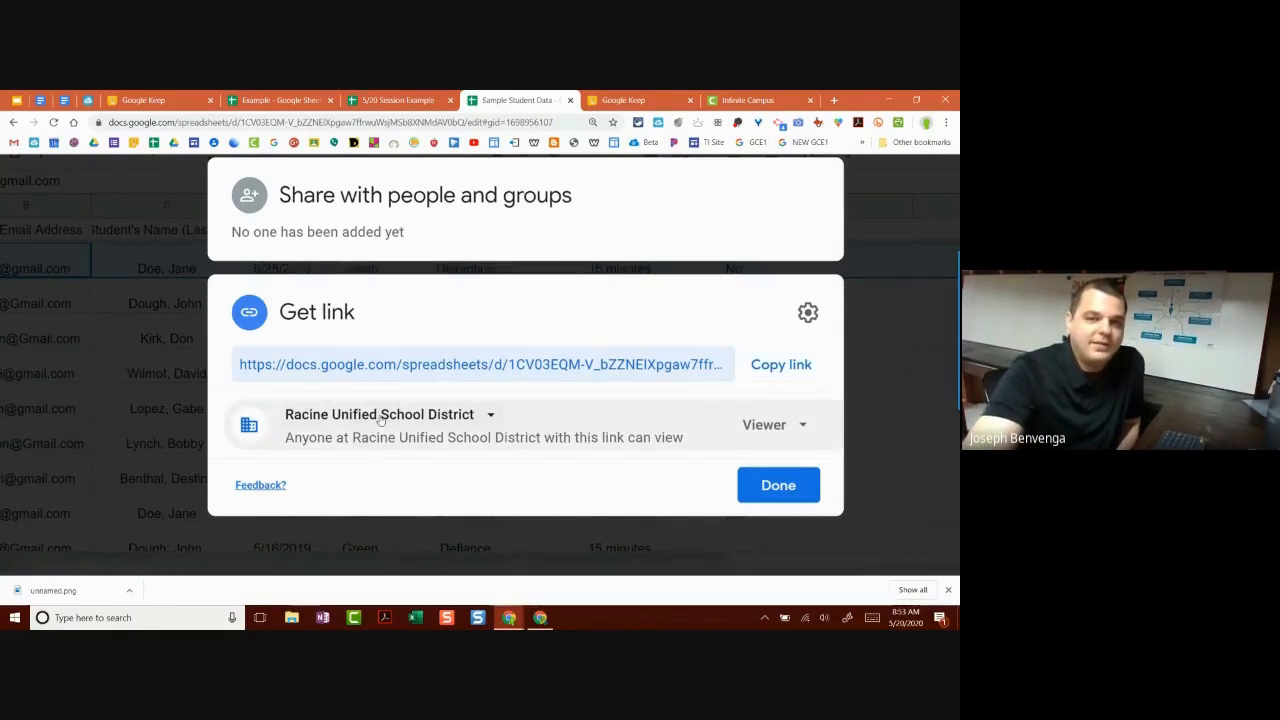
pyautogui.click(380, 418)
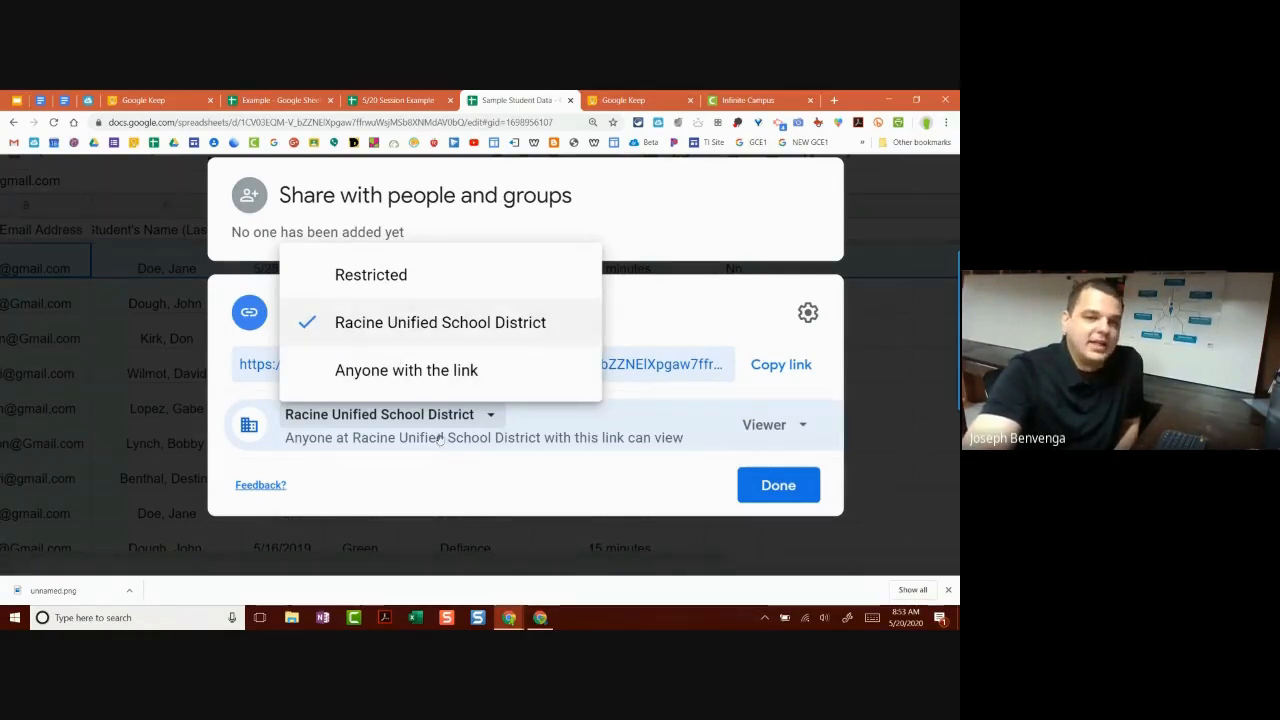
pyautogui.click(403, 330)
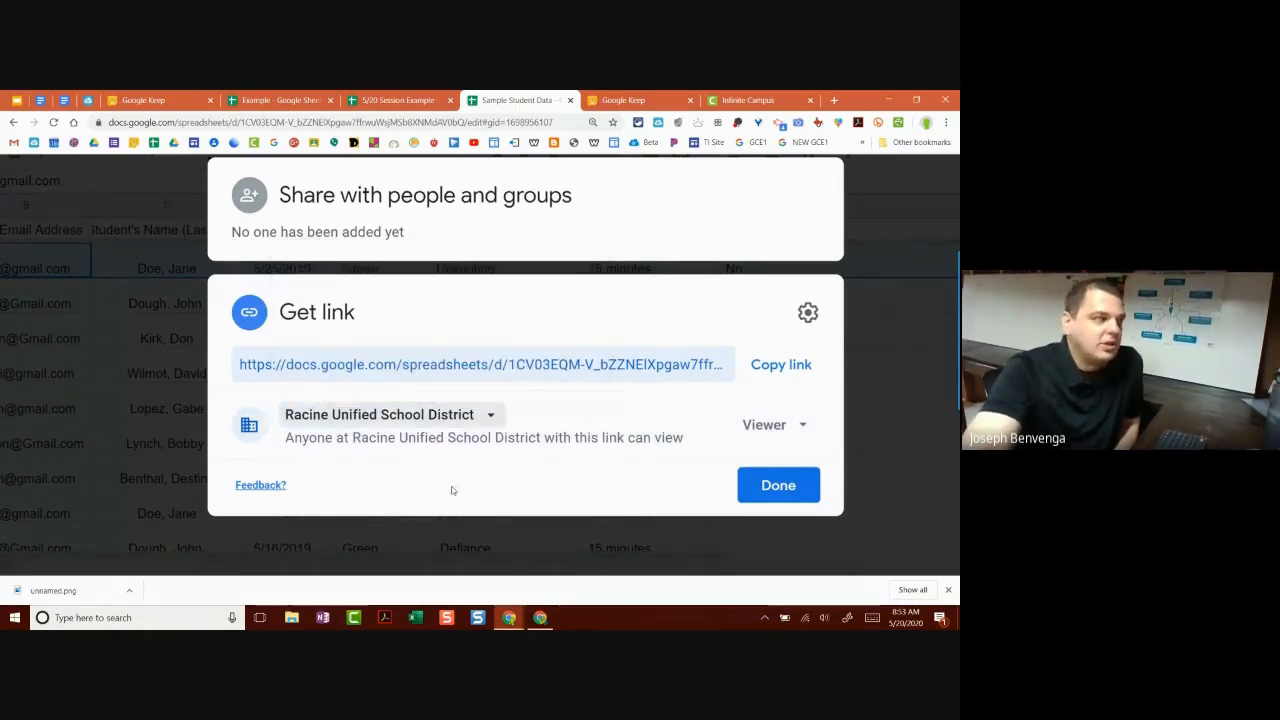
pyautogui.click(784, 422)
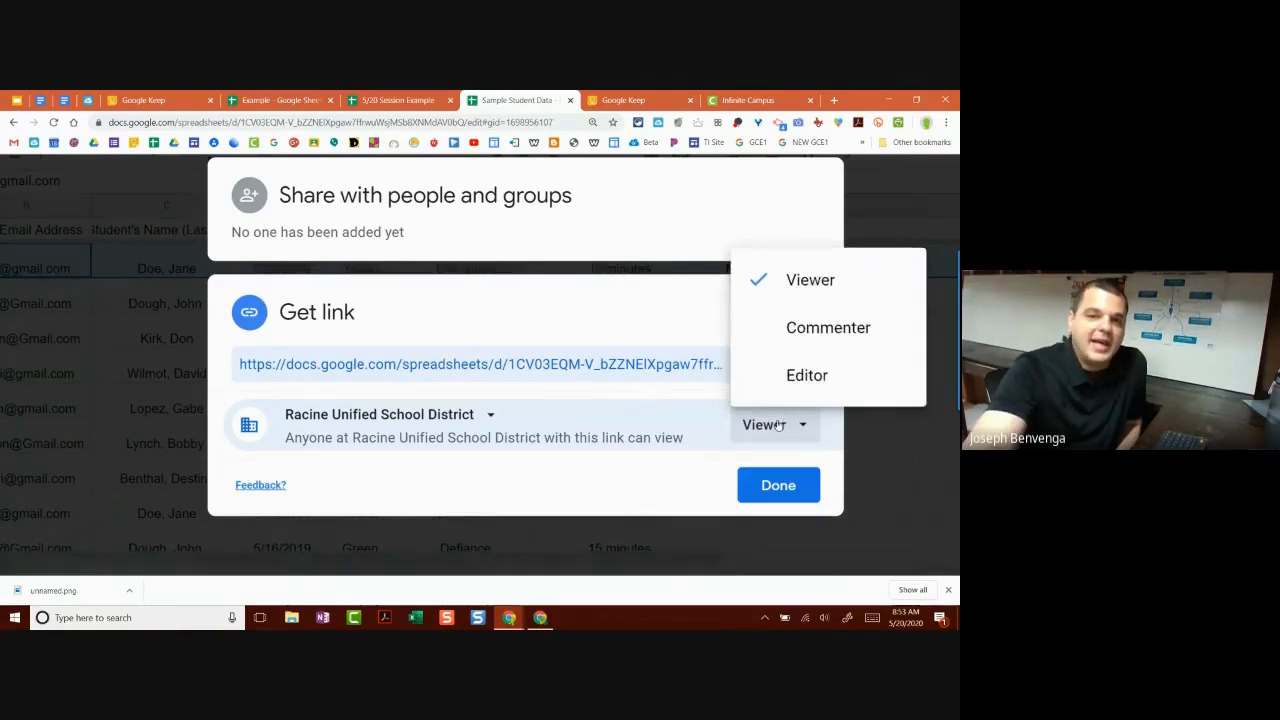
pyautogui.click(778, 426)
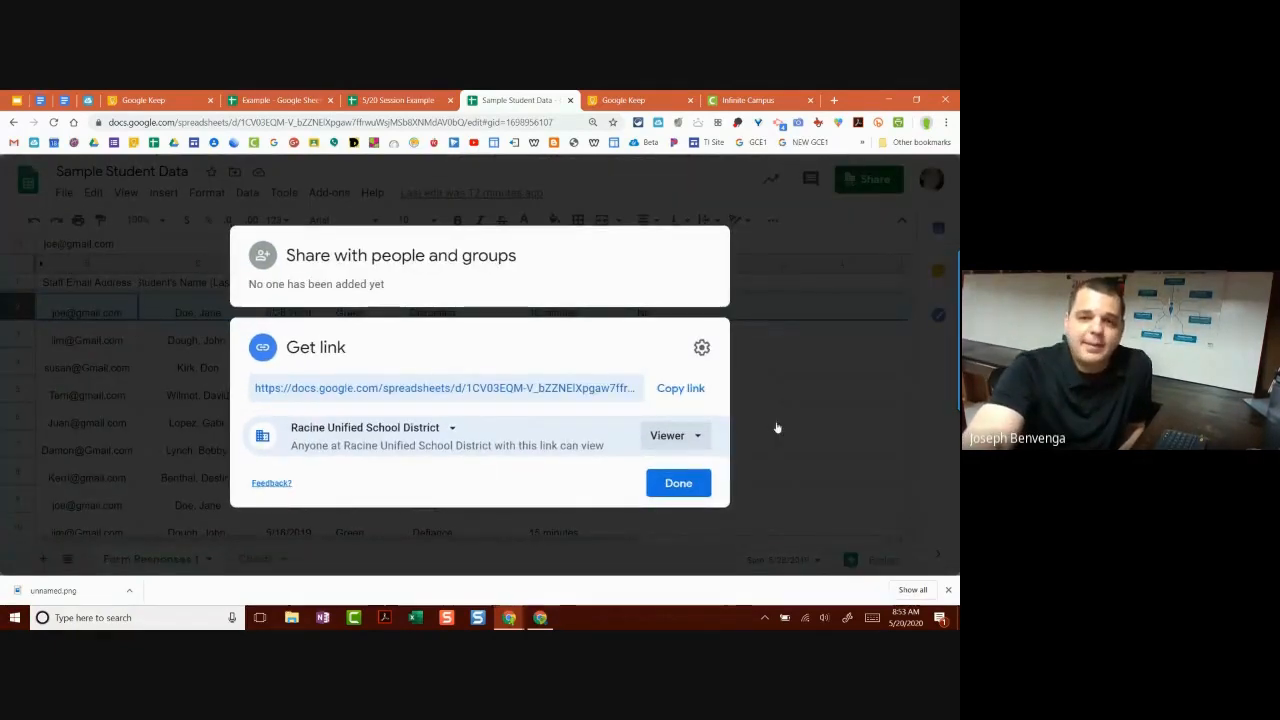
pyautogui.click(670, 482)
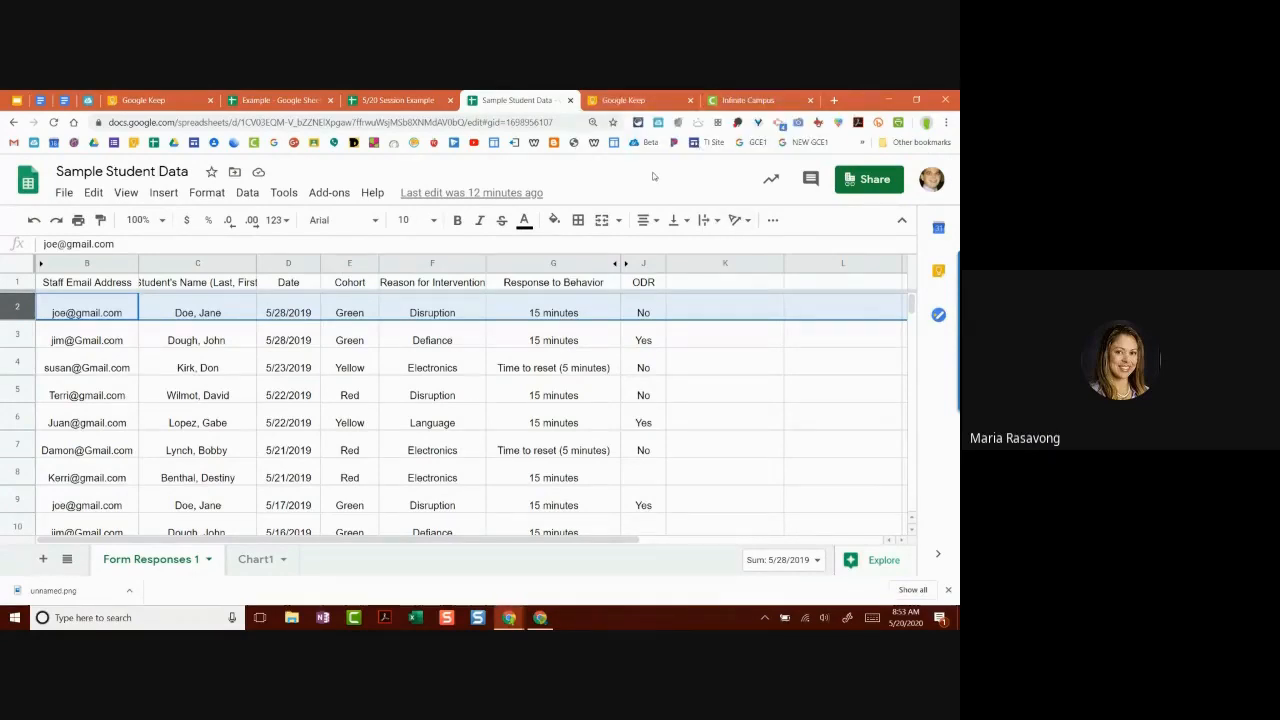
# Step: Return to the Google Keep board and open the Tech Integrator Checklist note card
pyautogui.click(645, 102)
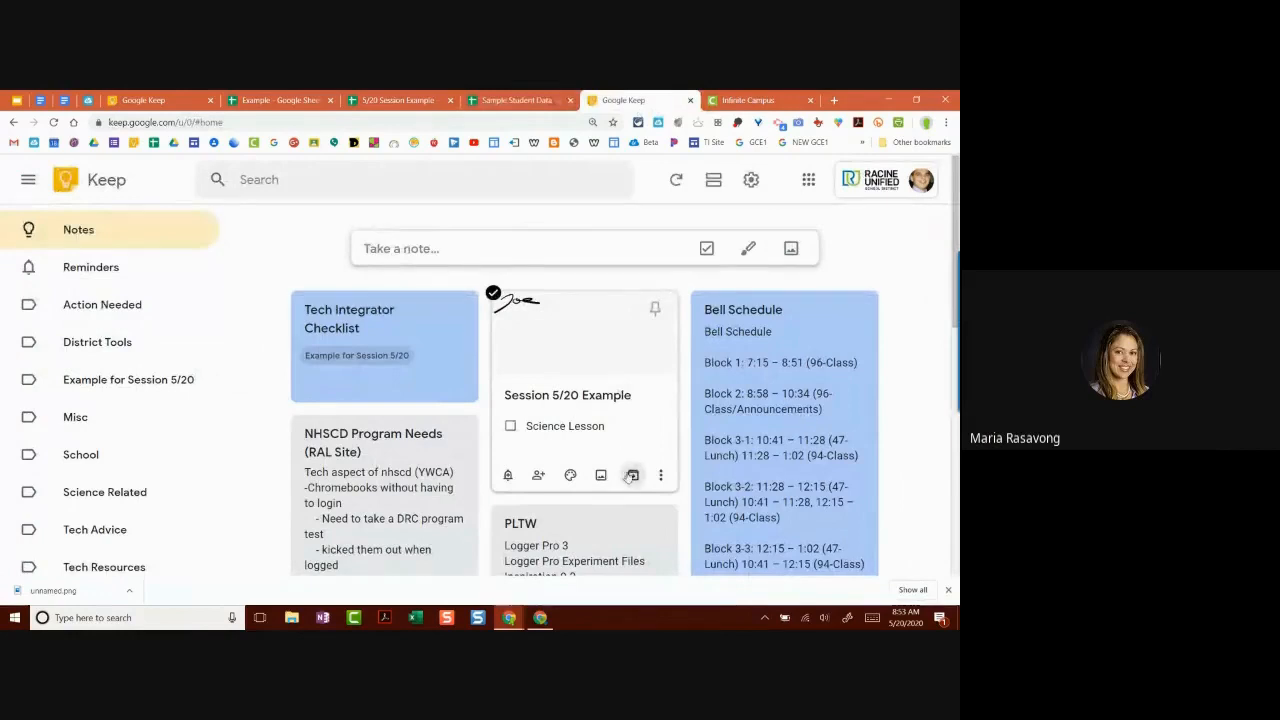
pyautogui.moveTo(632, 474); pyautogui.dragTo(620, 470)
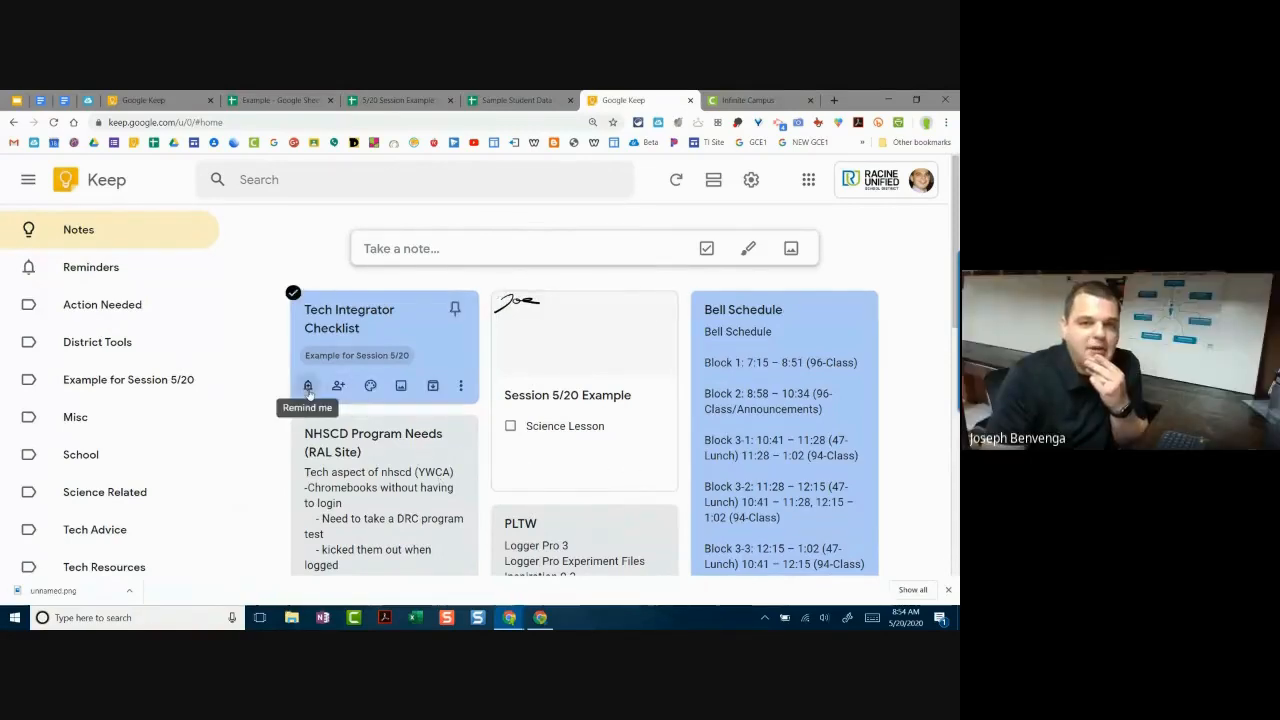
pyautogui.click(311, 399)
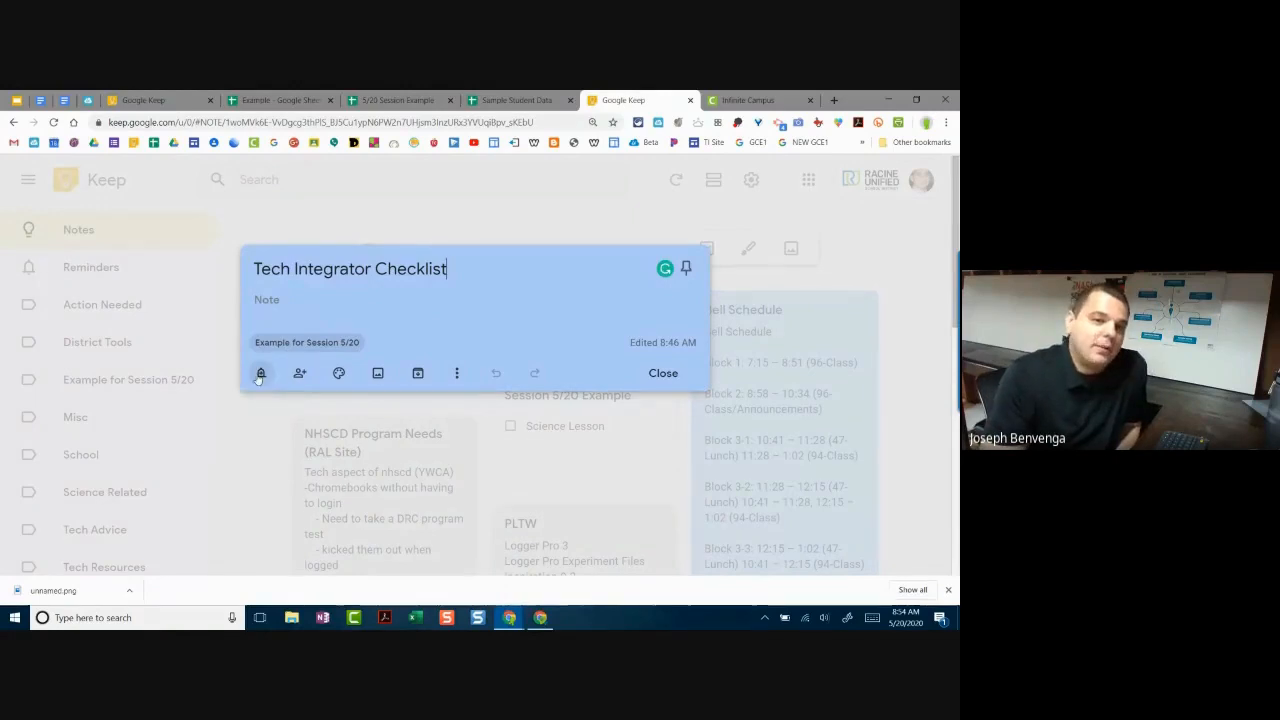
# Step: Give the note a Next week reminder (May 25, 8:00 AM) and close it
pyautogui.click(261, 373)
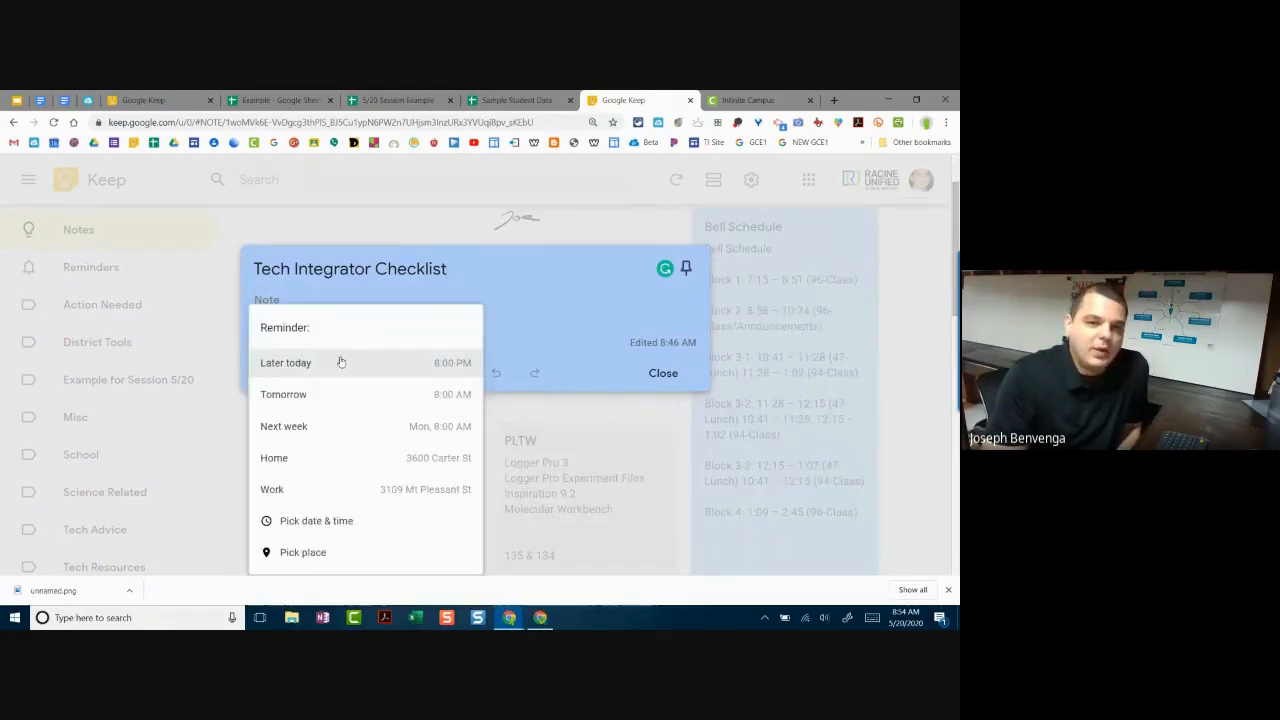
pyautogui.scroll(-1, 404, 373)
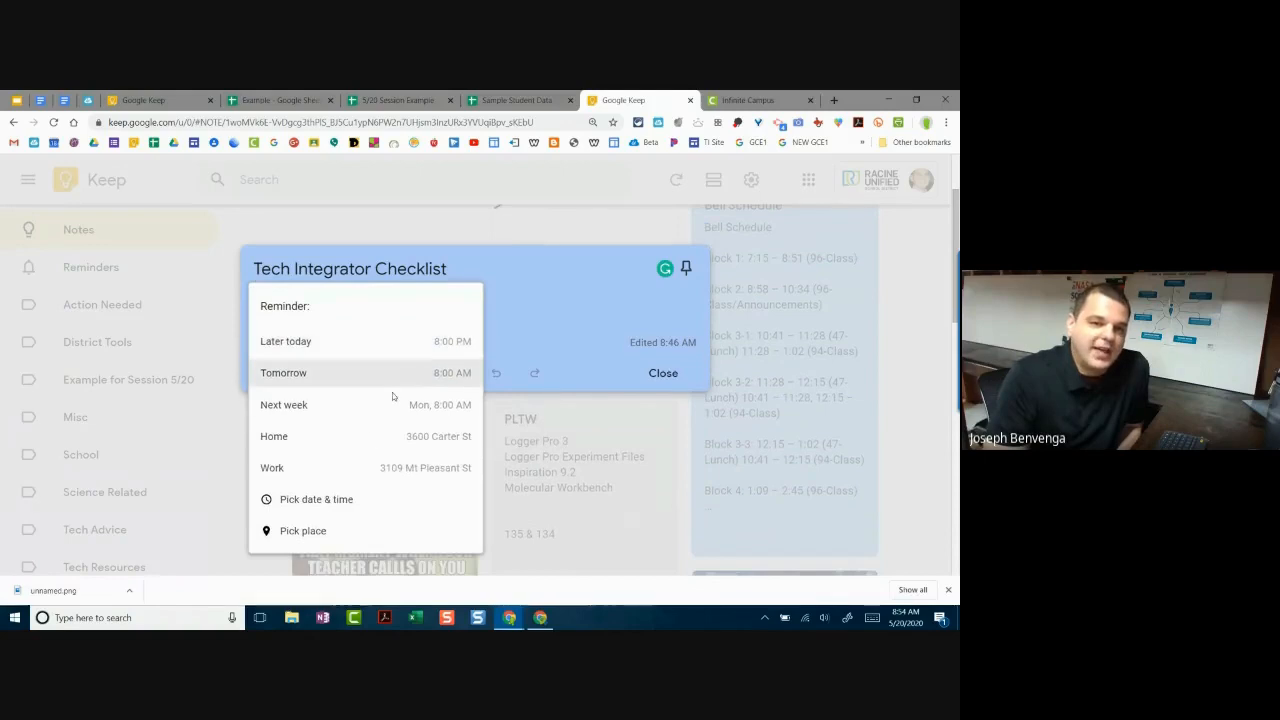
pyautogui.scroll(1, 383, 443)
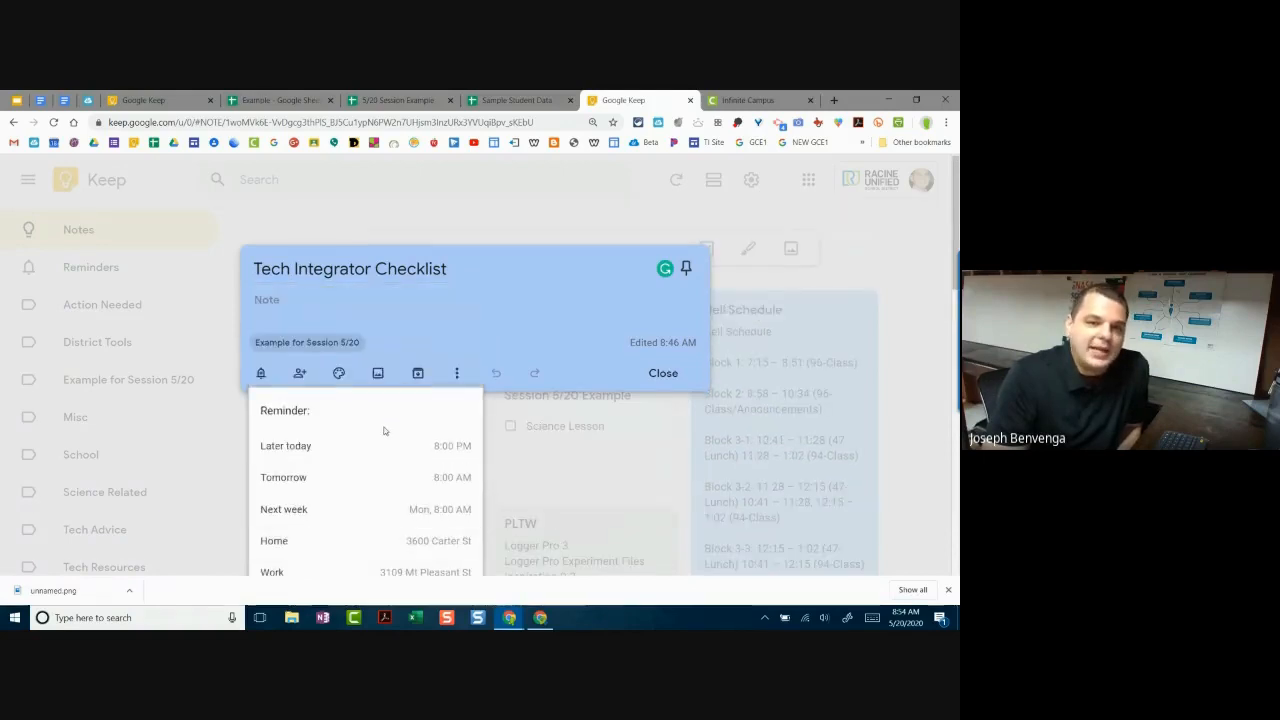
pyautogui.scroll(-1, 363, 445)
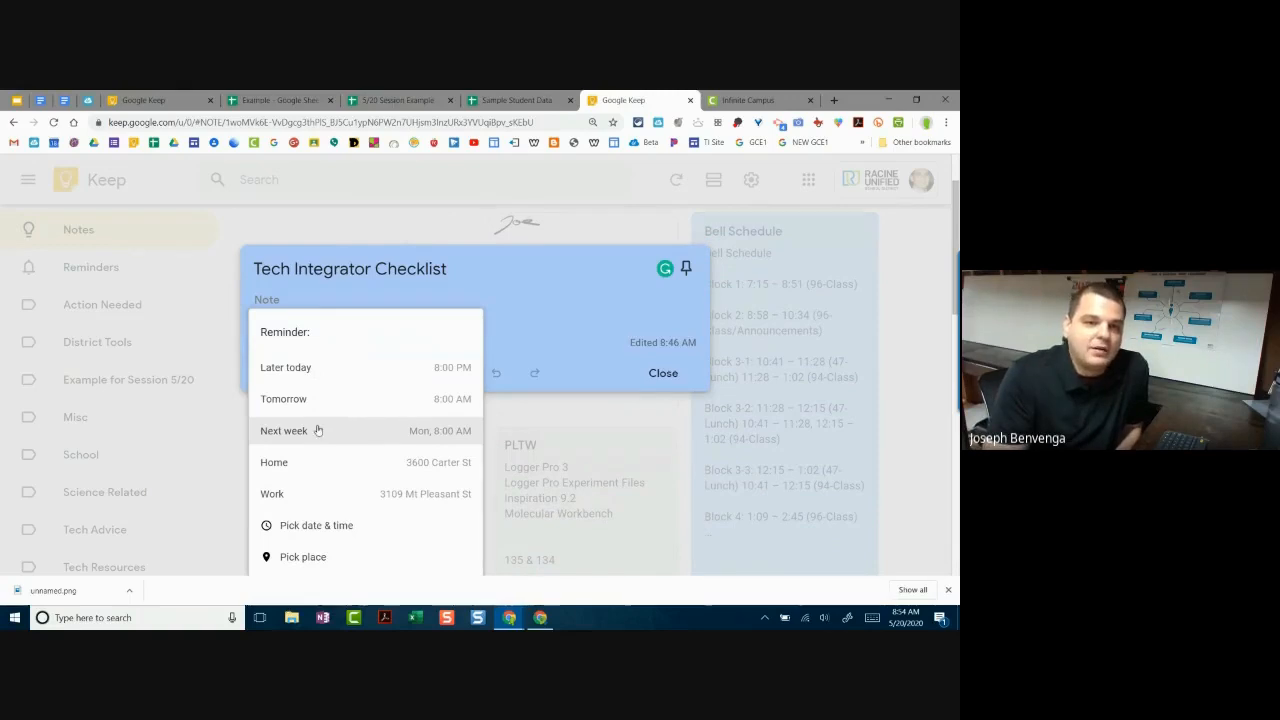
pyautogui.click(325, 430)
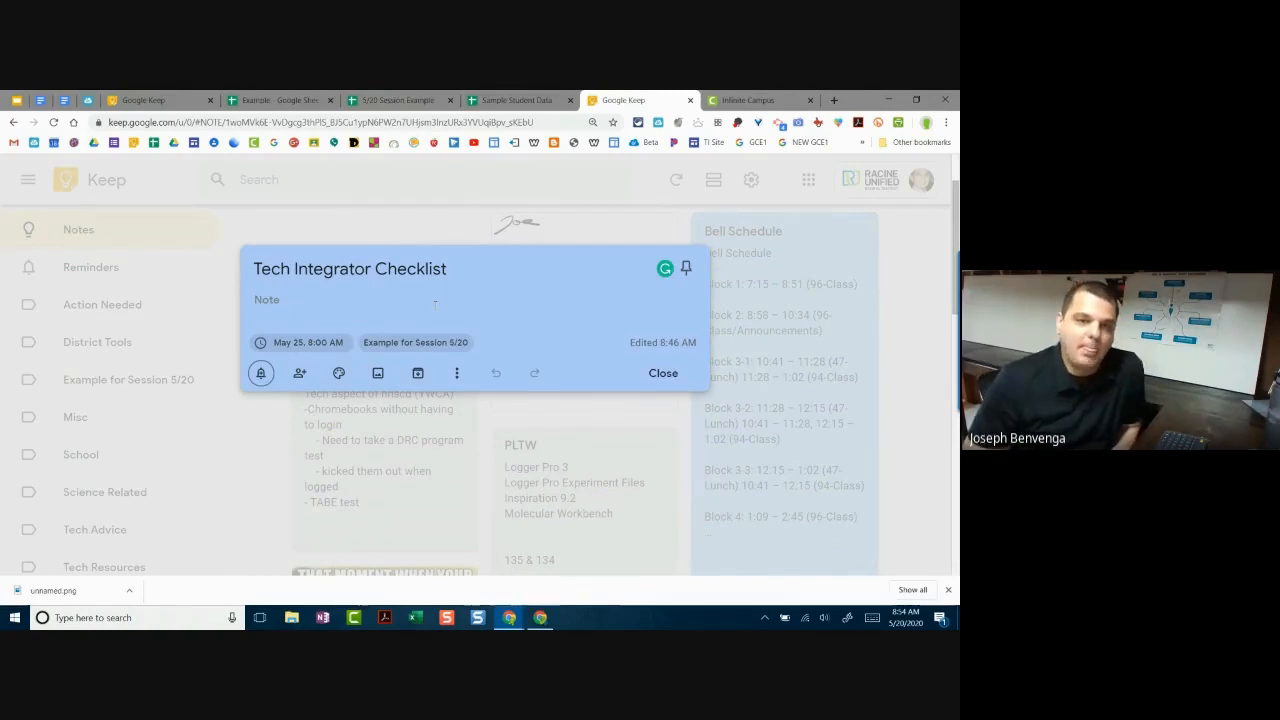
pyautogui.click(670, 370)
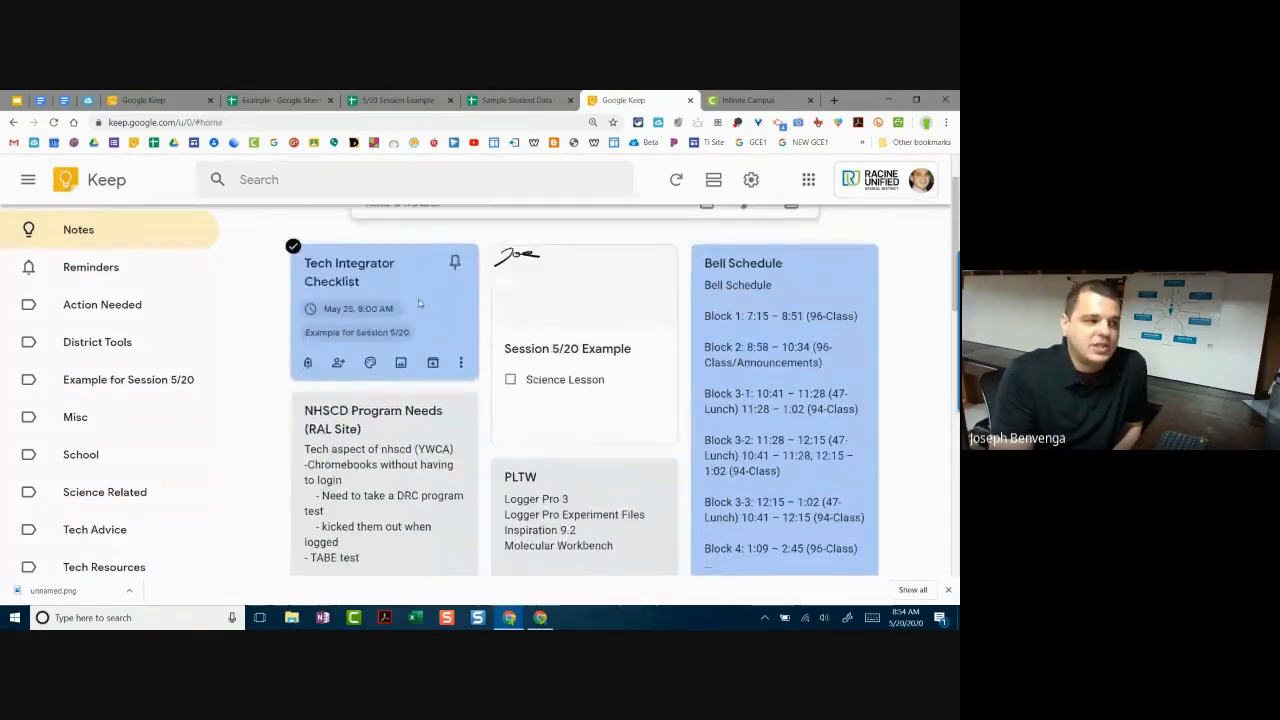
# Step: Open the date-and-time reminder panel, then dismiss it without changes
pyautogui.scroll(1, 420, 303)
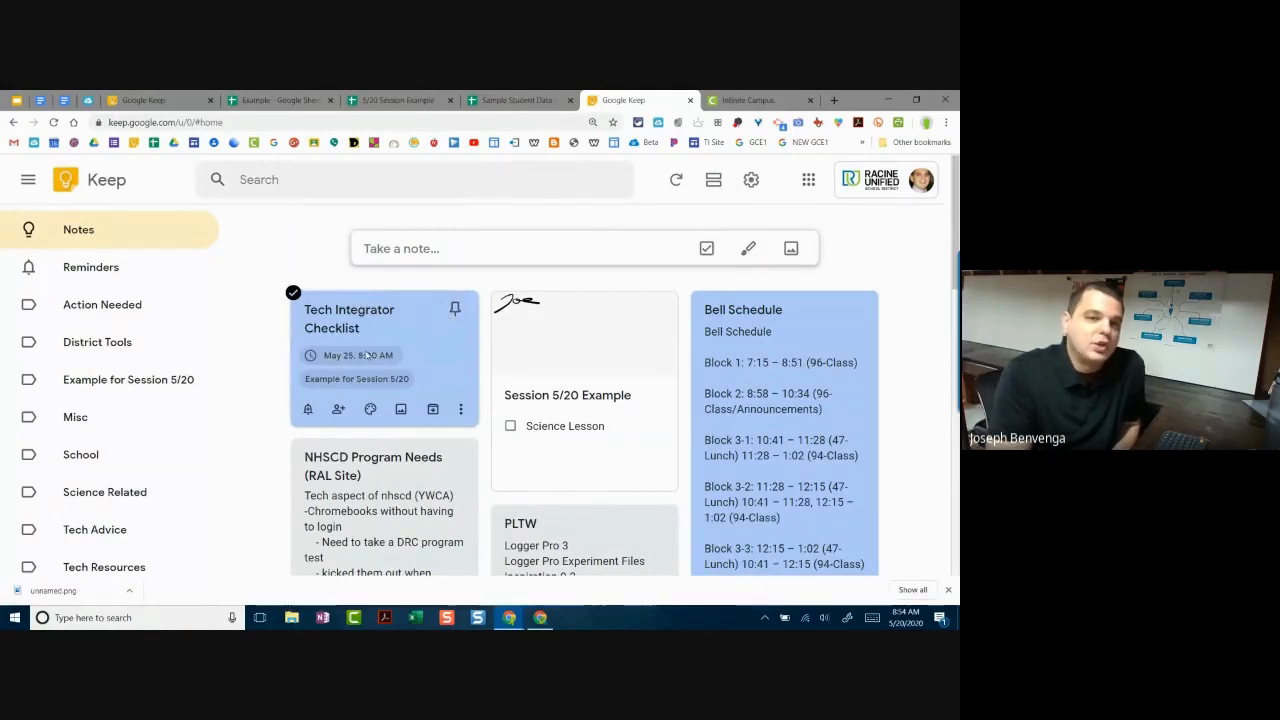
pyautogui.click(316, 410)
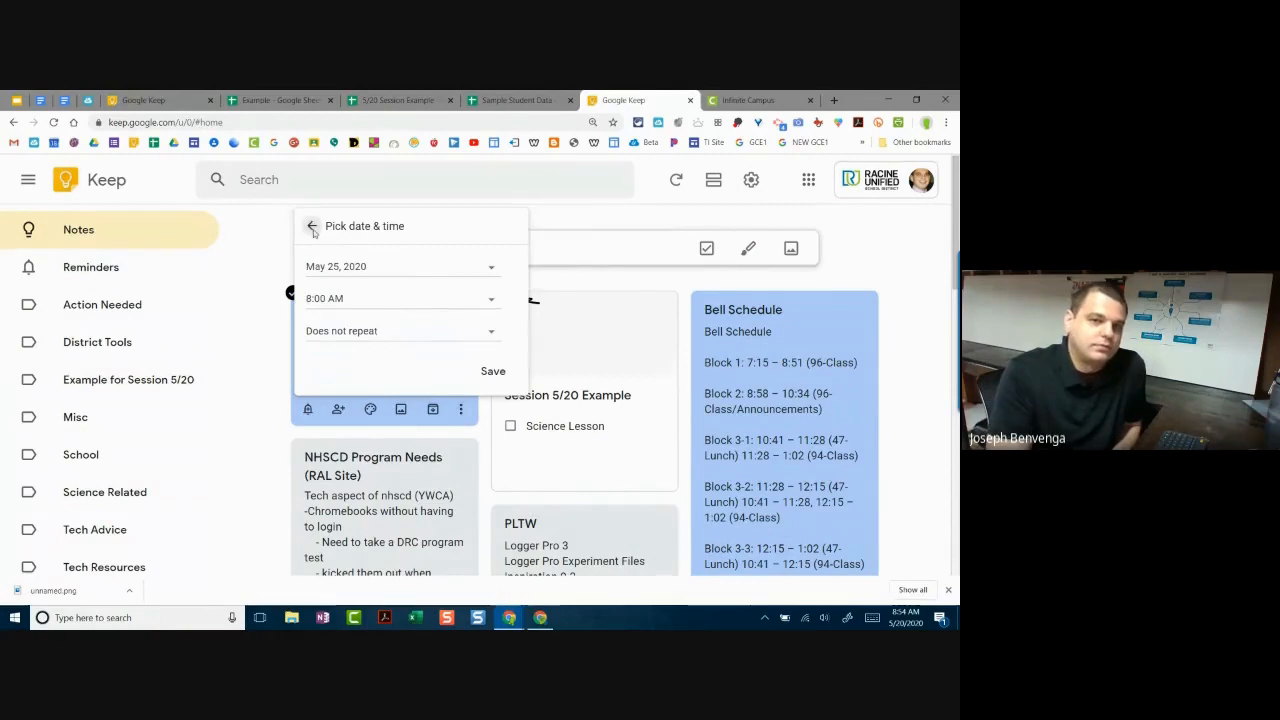
pyautogui.click(313, 228)
pyautogui.click(622, 460)
# Step: Archive the Session 5/20 Example note and dismiss the Note archived notification
pyautogui.click(619, 450)
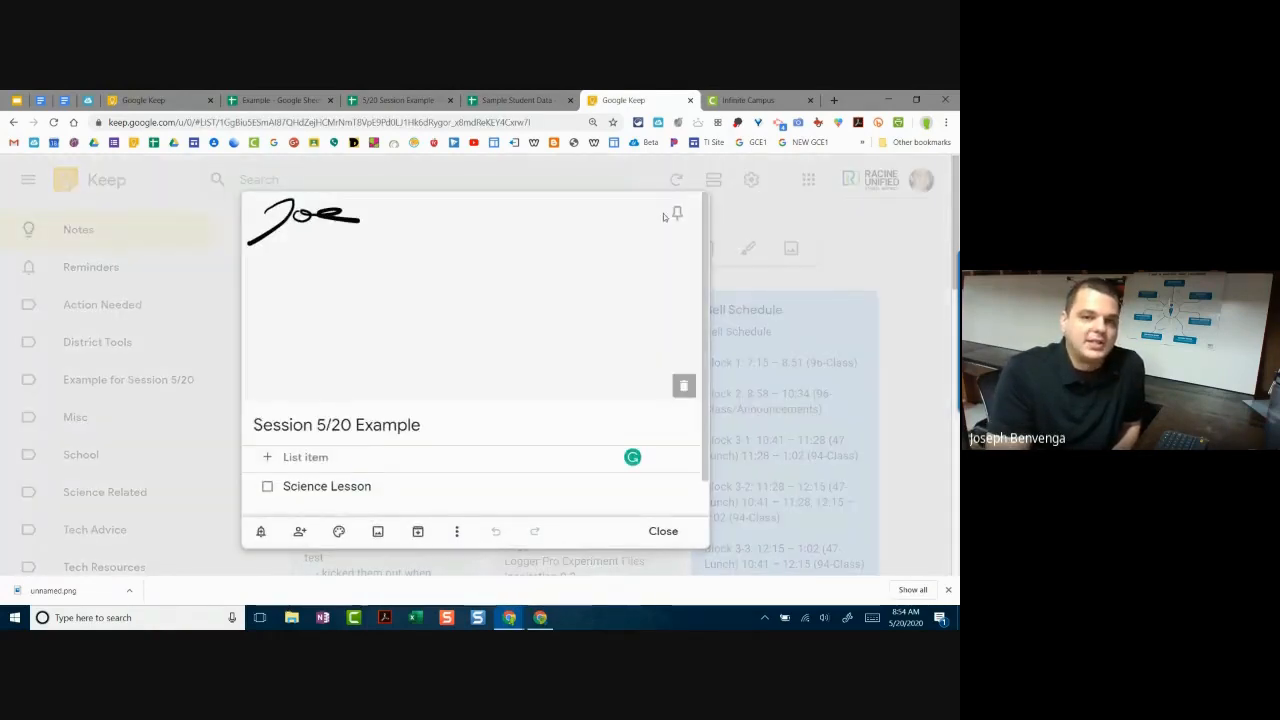
pyautogui.click(418, 535)
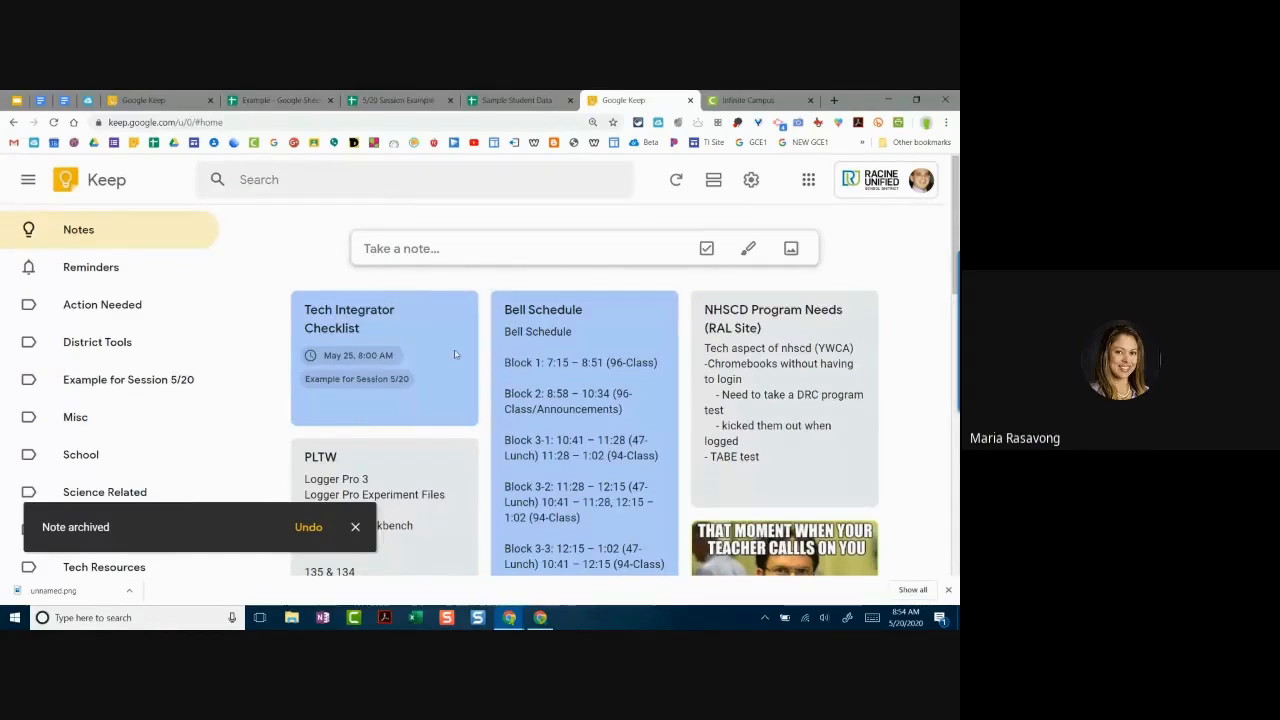
pyautogui.click(355, 526)
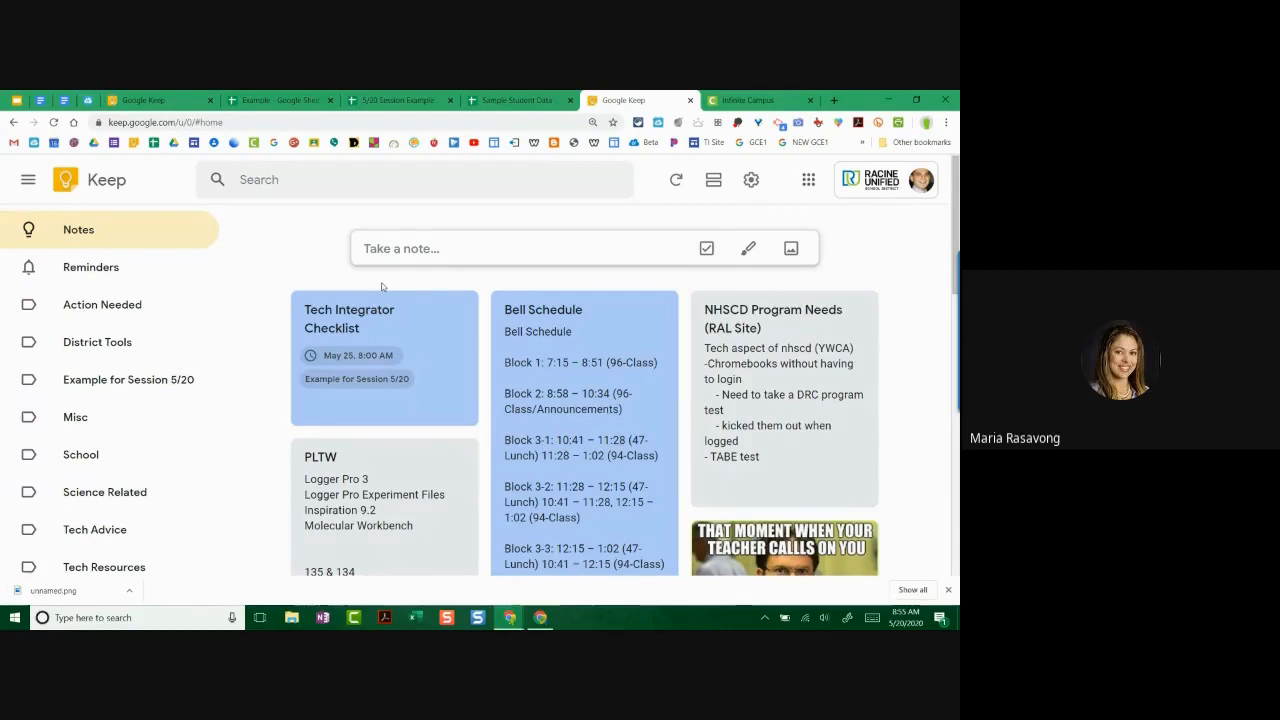
pyautogui.moveTo(382, 297)
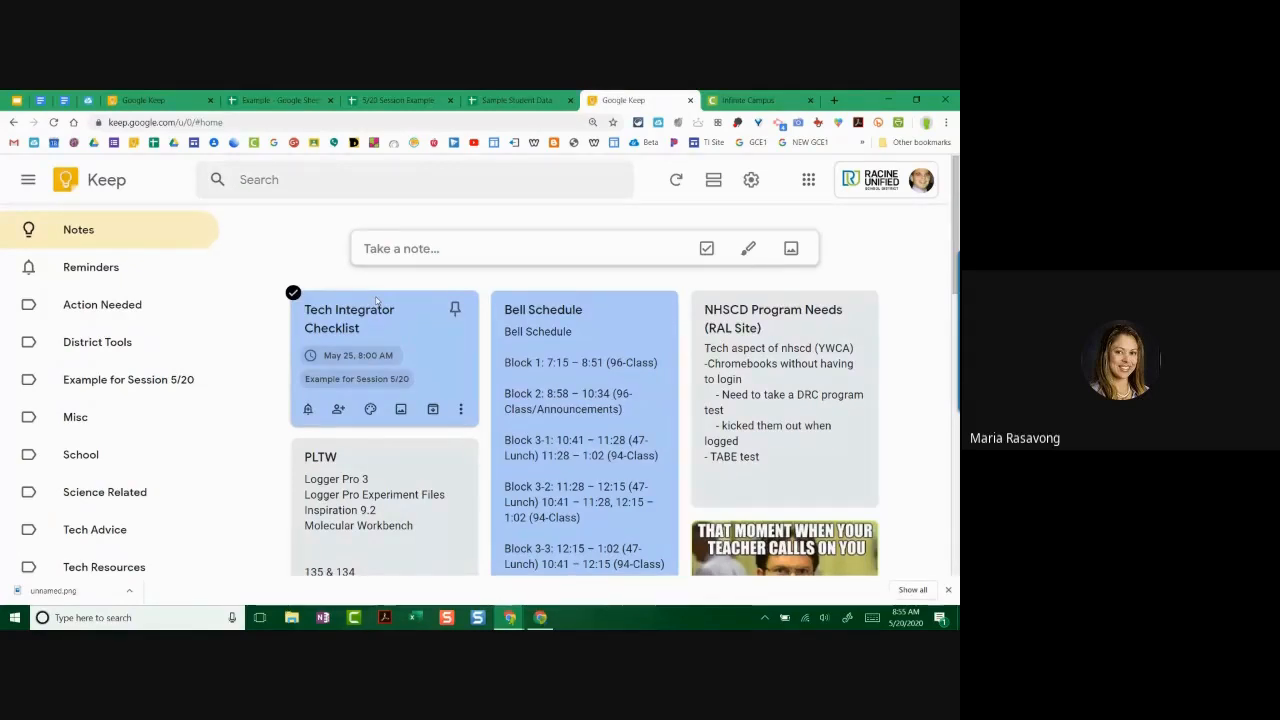
# Step: Open the Tech Integrator Checklist note and review its preset reminder times, leaving 8:00 AM
pyautogui.click(399, 327)
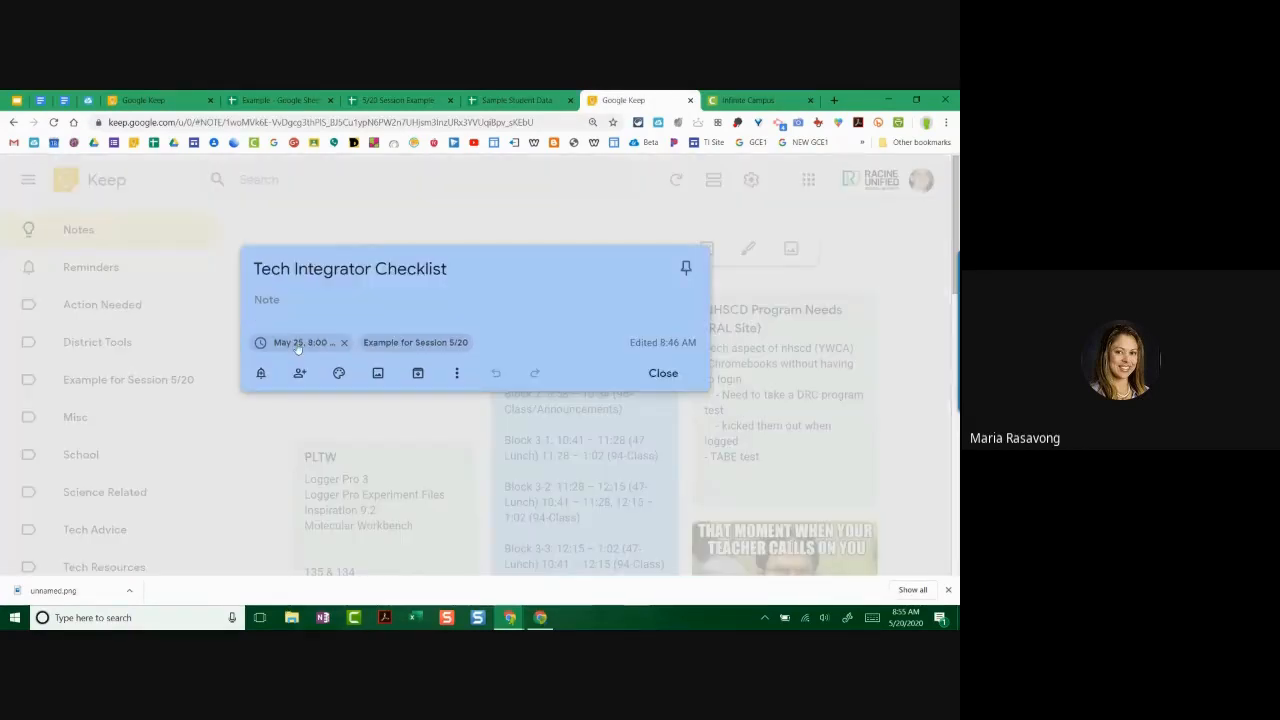
pyautogui.click(297, 343)
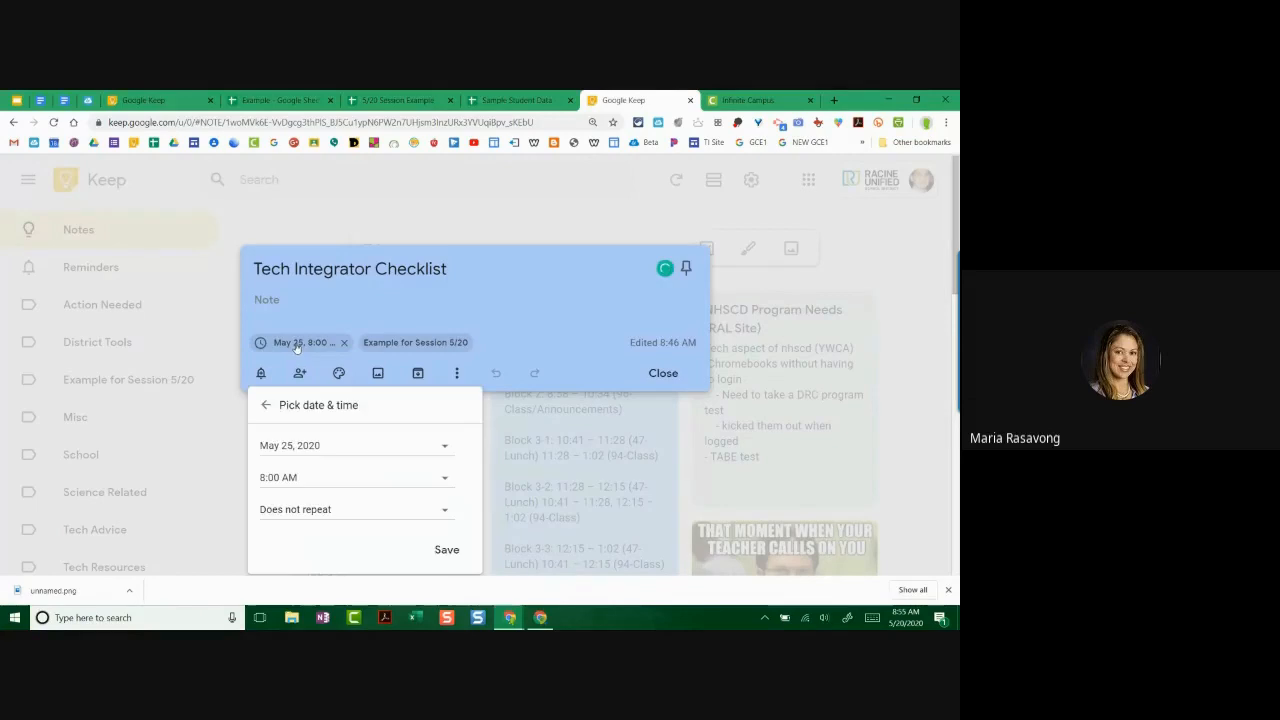
pyautogui.click(277, 475)
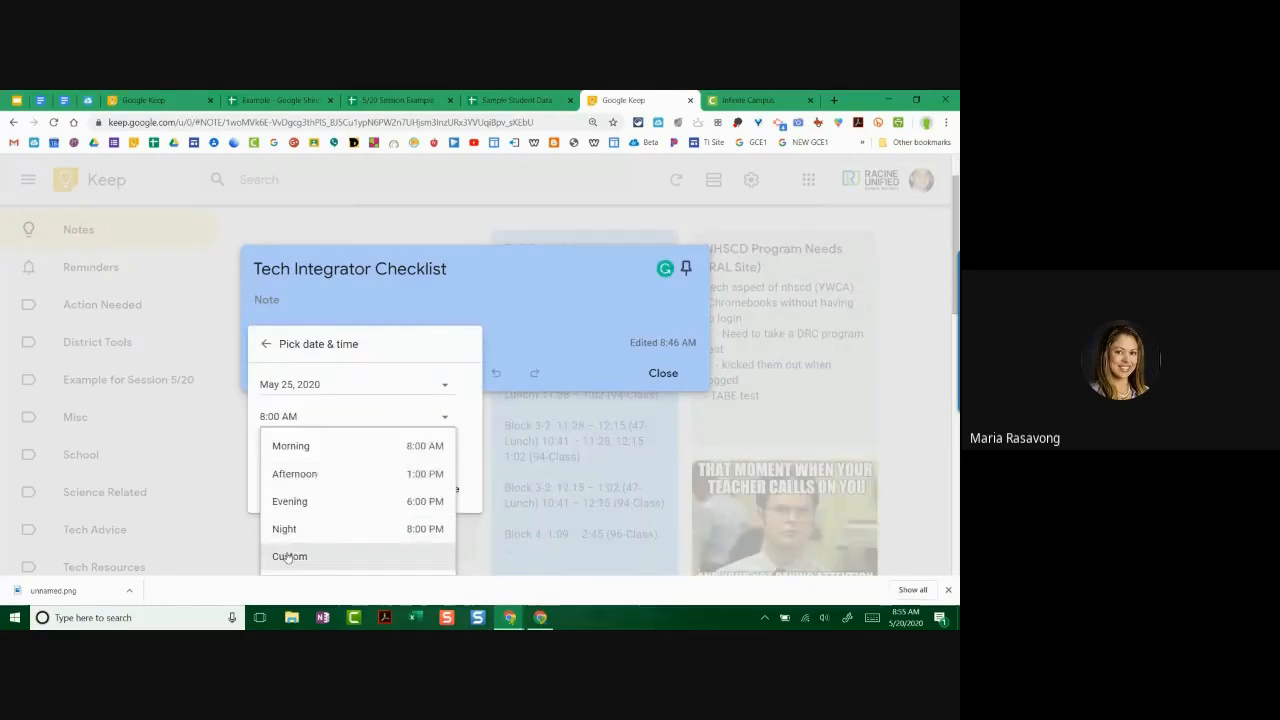
pyautogui.click(377, 345)
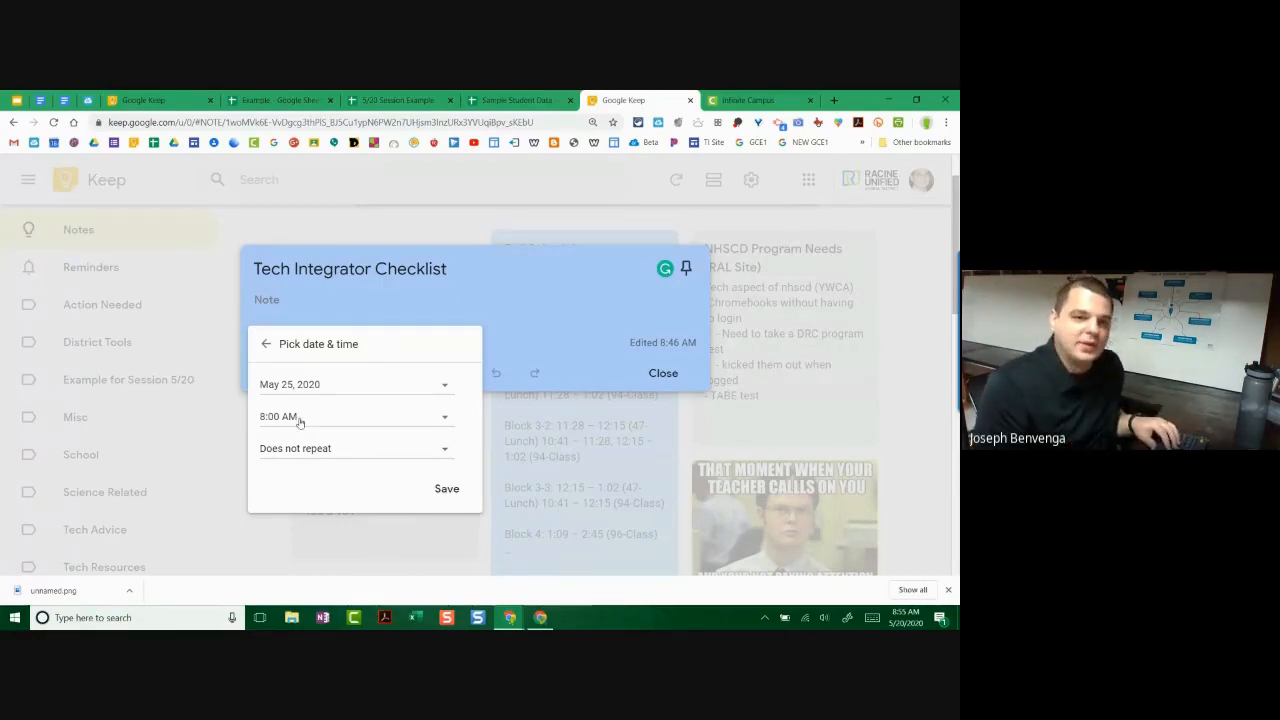
pyautogui.click(266, 344)
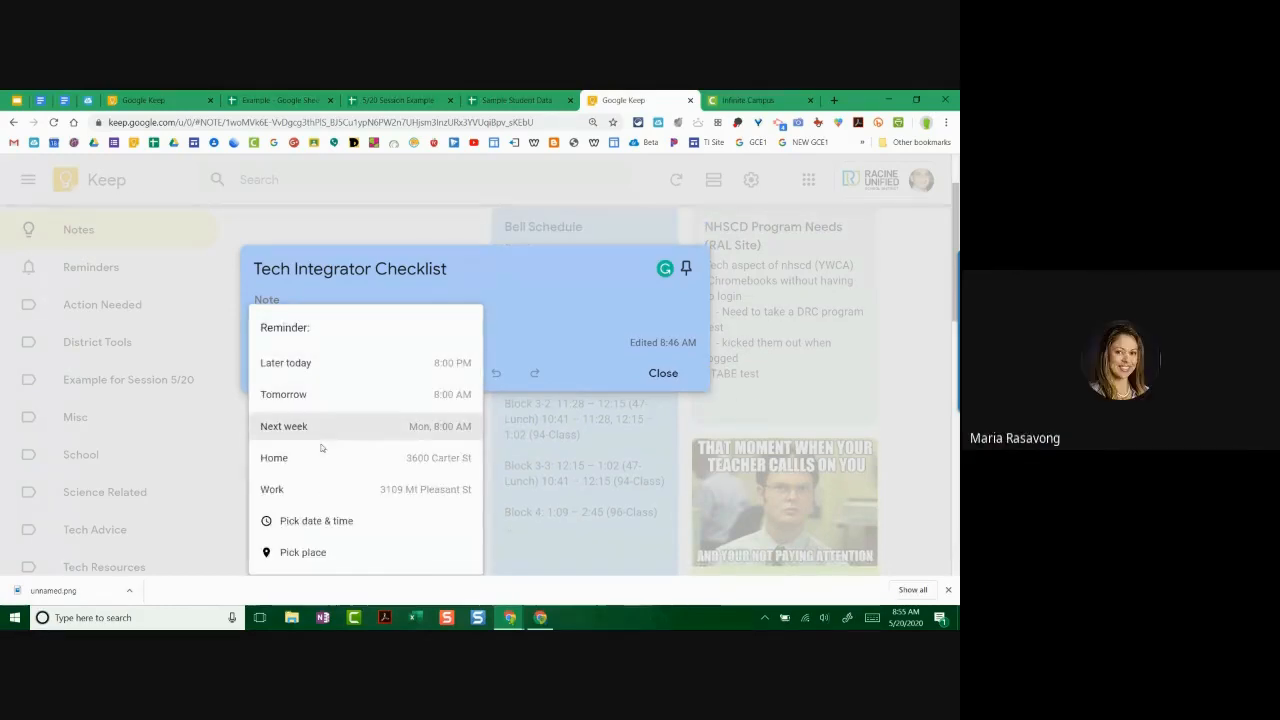
pyautogui.scroll(-1, 319, 462)
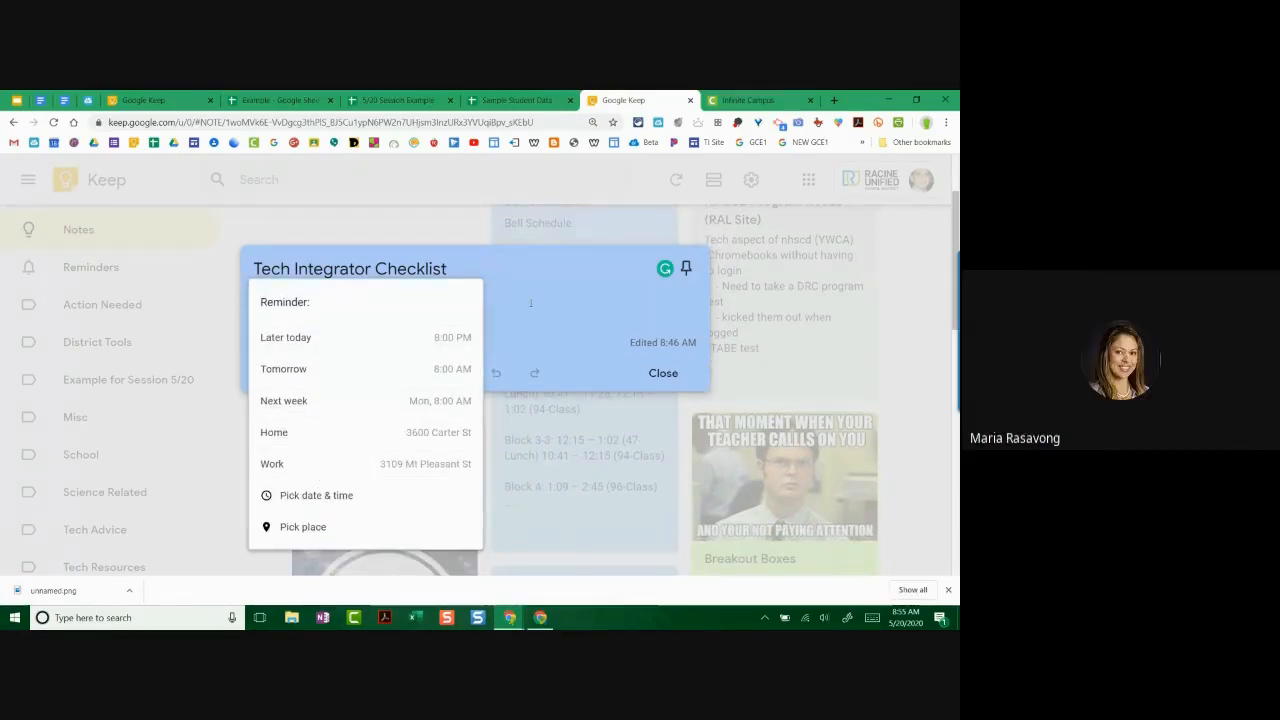
pyautogui.click(531, 306)
# Step: Set a custom reminder time of 7:30 AM on May 25 and save
pyautogui.click(295, 342)
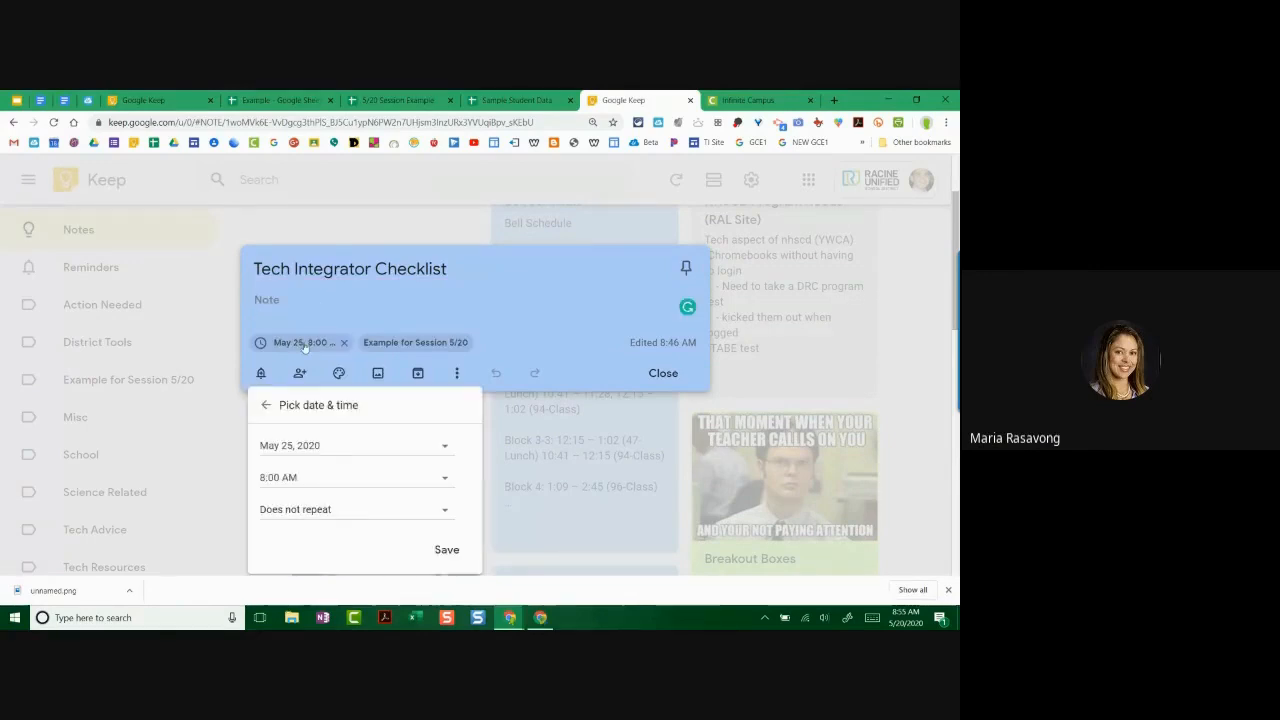
pyautogui.click(300, 477)
pyautogui.scroll(-3, 300, 480)
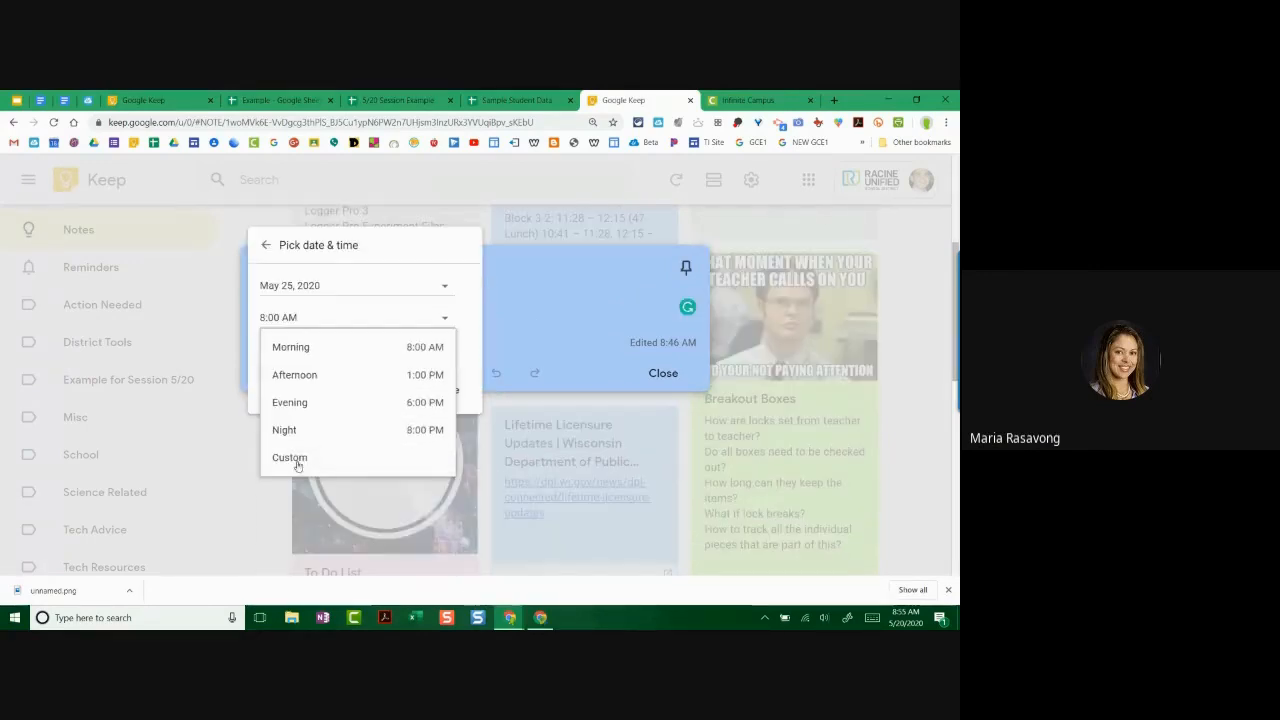
pyautogui.click(291, 466)
pyautogui.write('7')
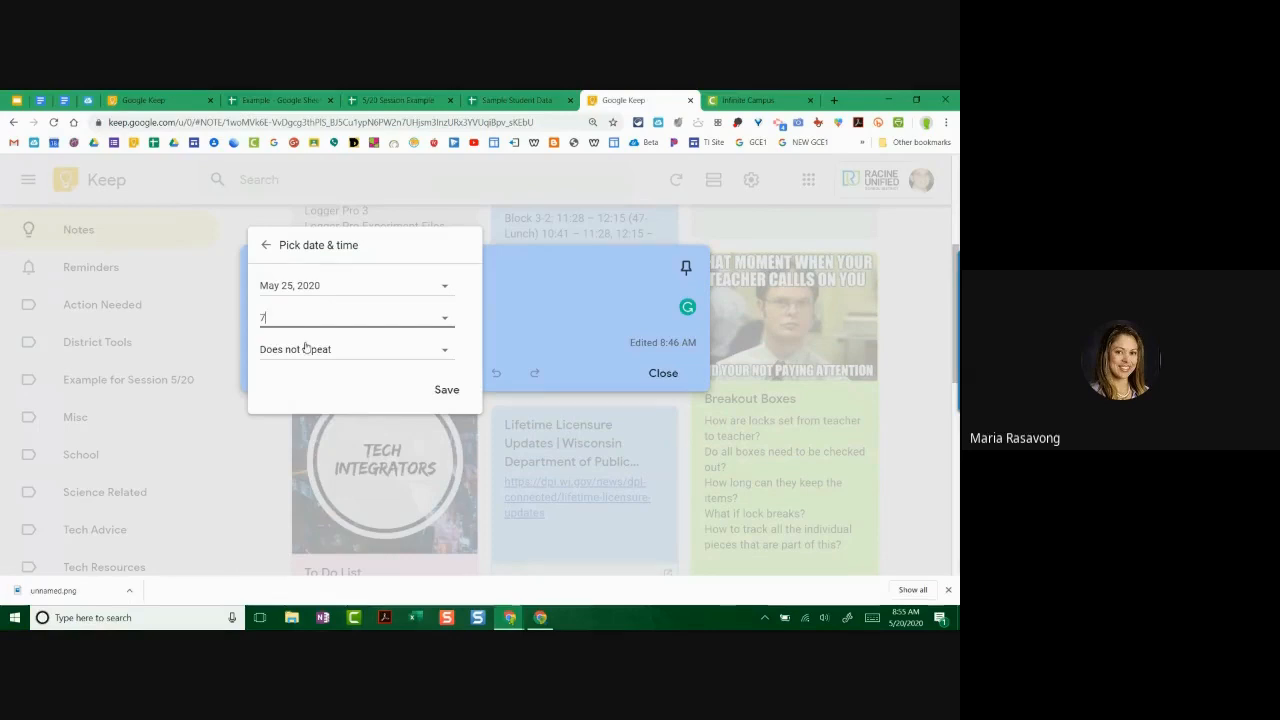
pyautogui.write(':30a')
pyautogui.click(455, 391)
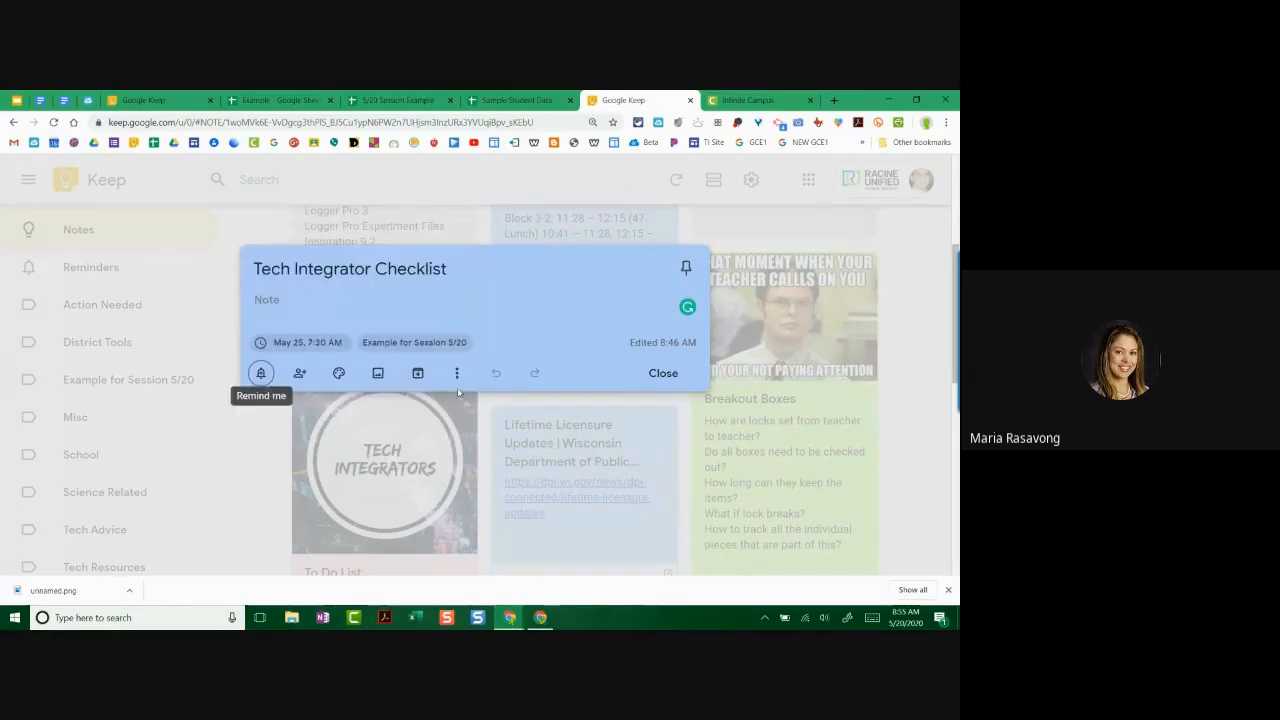
# Step: Close the checklist note, then select and deselect the Bell Schedule note
pyautogui.click(663, 373)
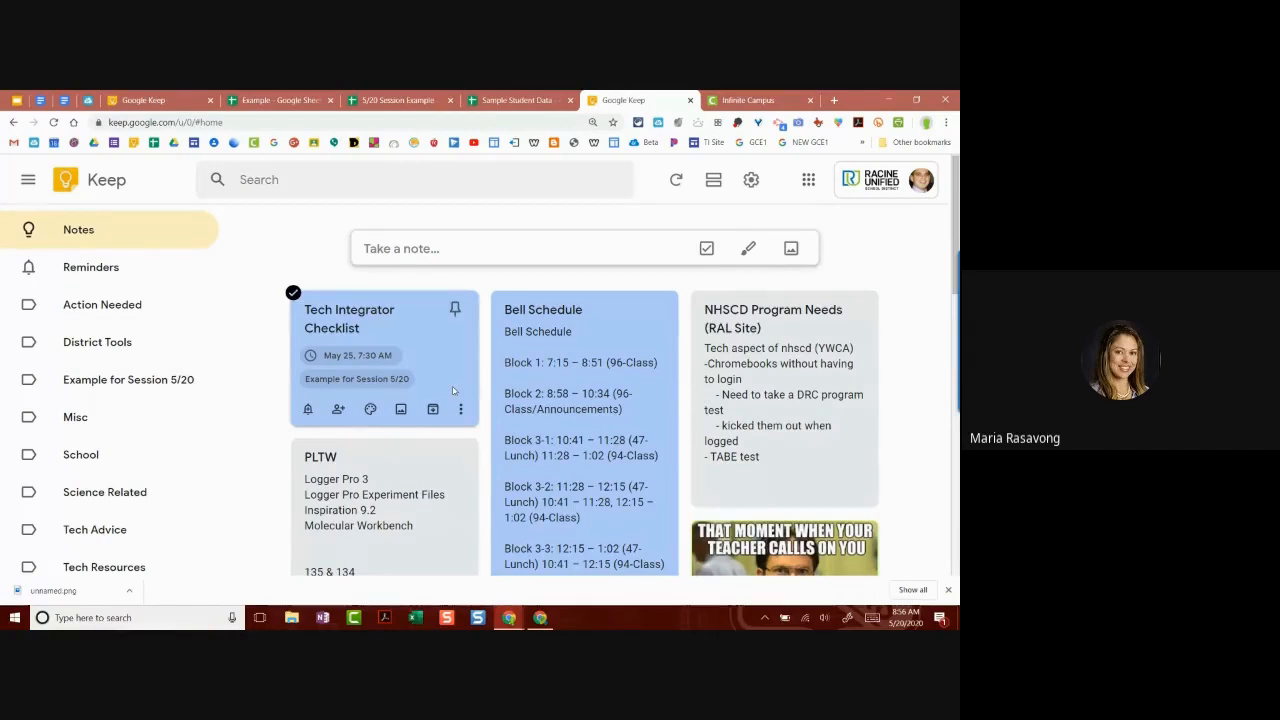
pyautogui.click(579, 297)
pyautogui.click(615, 341)
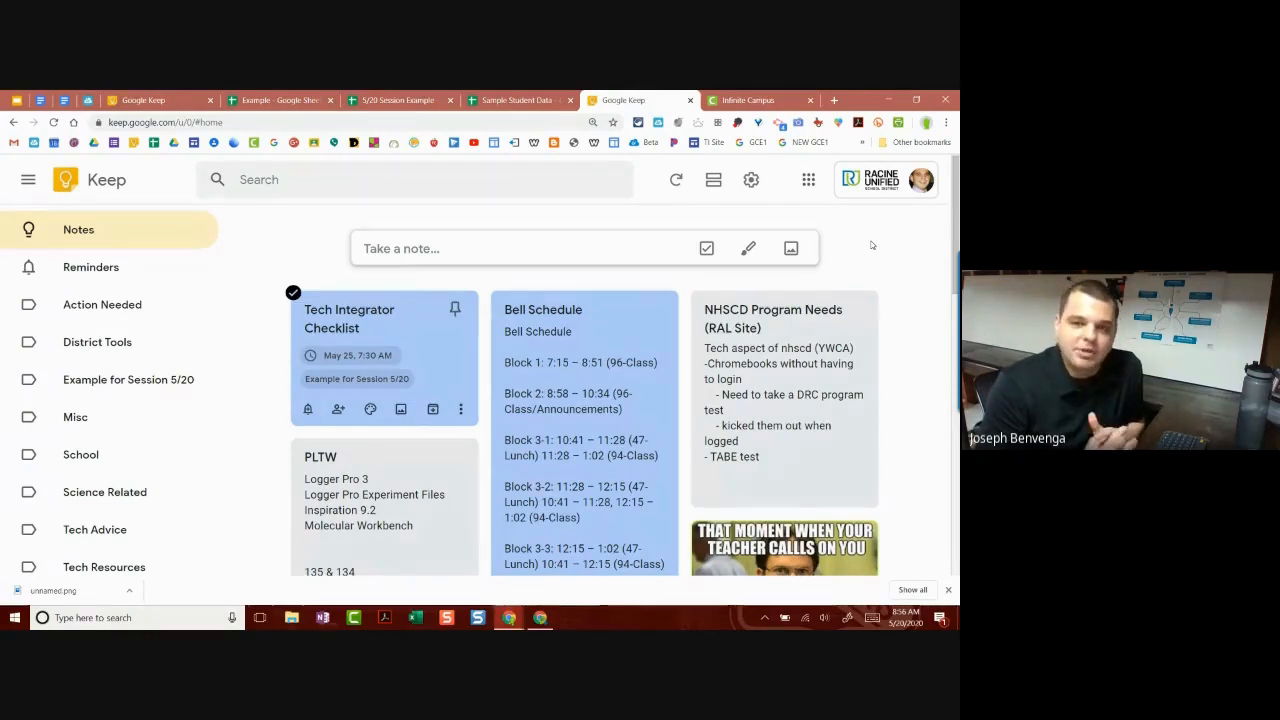
pyautogui.click(638, 122)
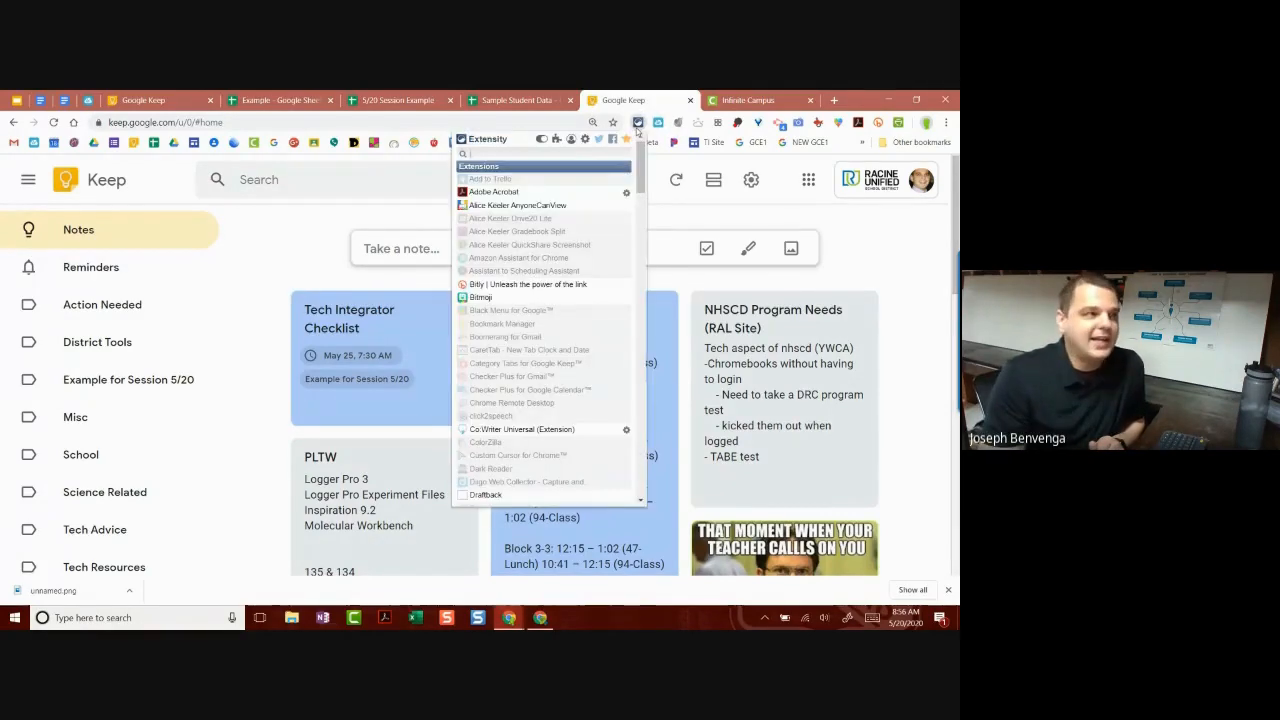
pyautogui.scroll(-5, 613, 217)
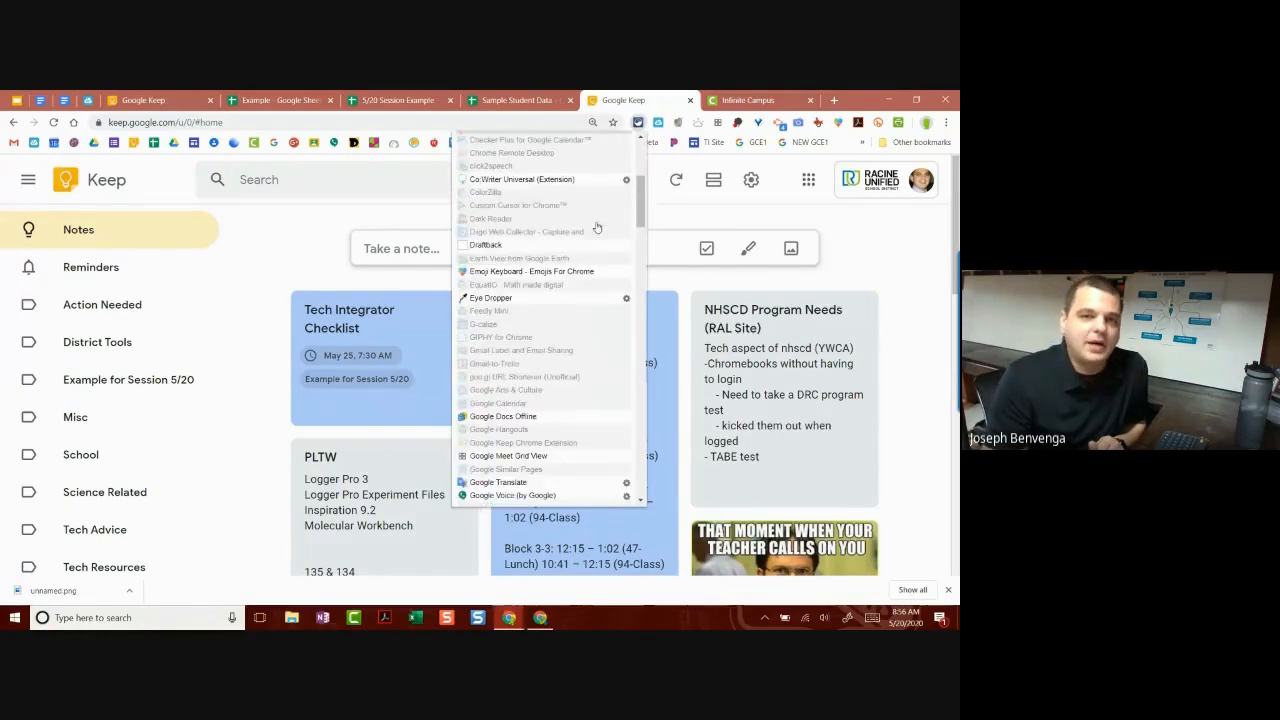
pyautogui.scroll(1, 577, 228)
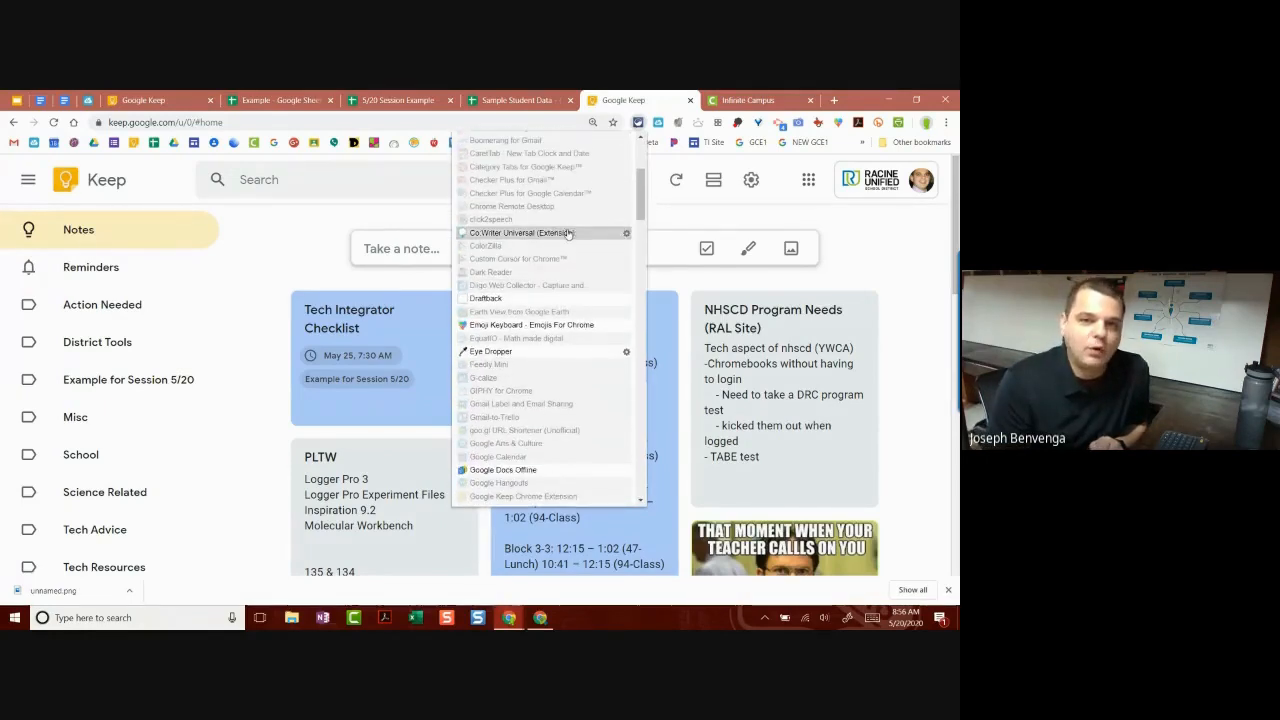
pyautogui.scroll(2, 525, 237)
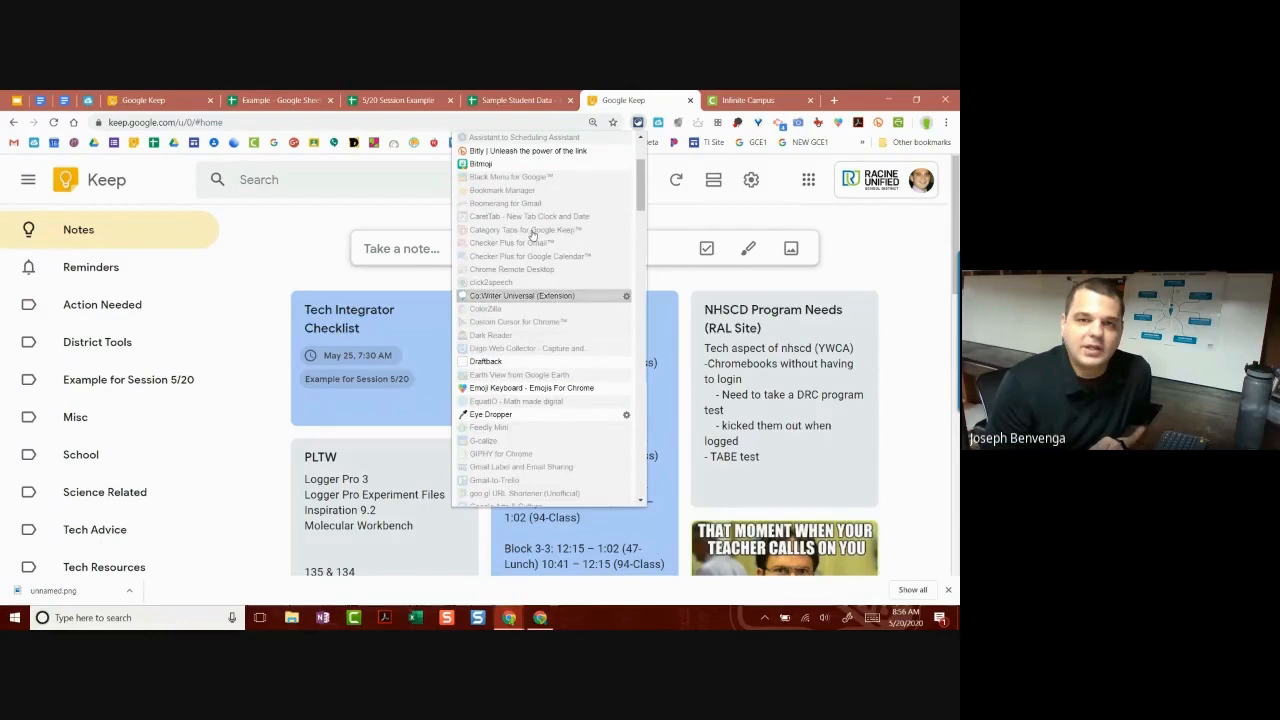
pyautogui.scroll(1, 505, 245)
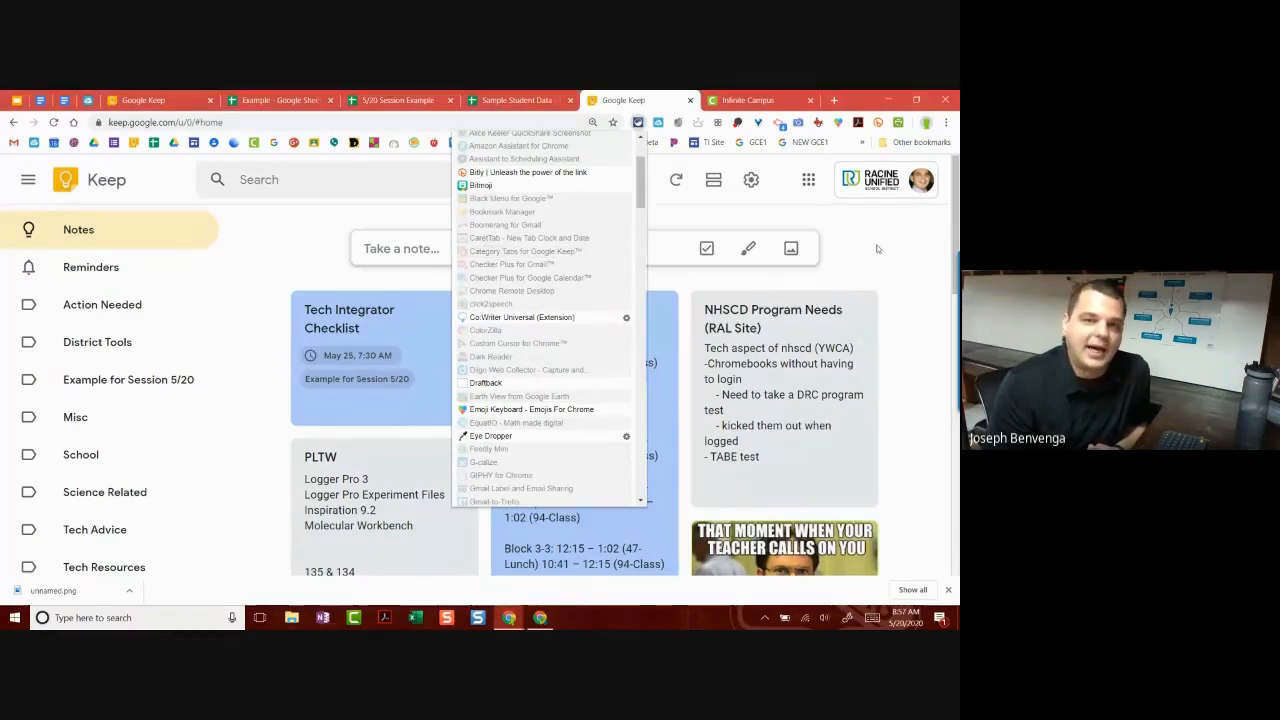
pyautogui.click(852, 253)
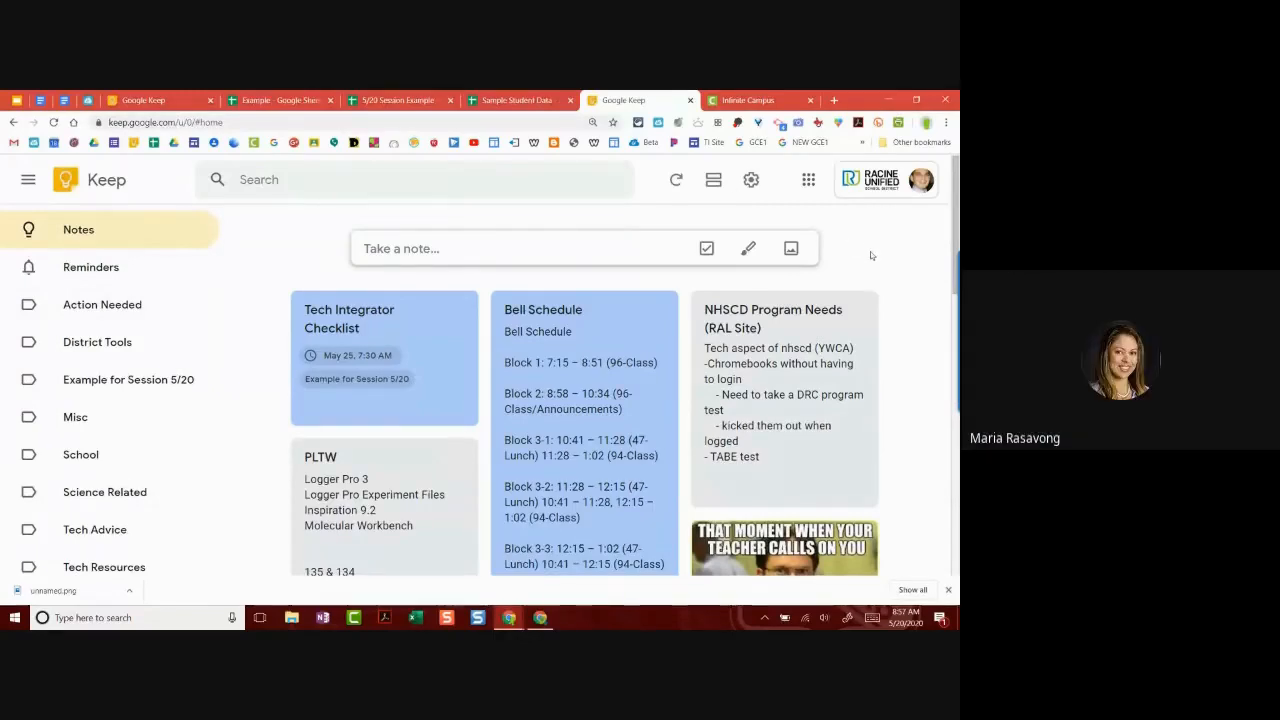
# Step: Open the Tech Integrator Checklist note for editing
pyautogui.scroll(-1, 850, 276)
pyautogui.scroll(1, 843, 280)
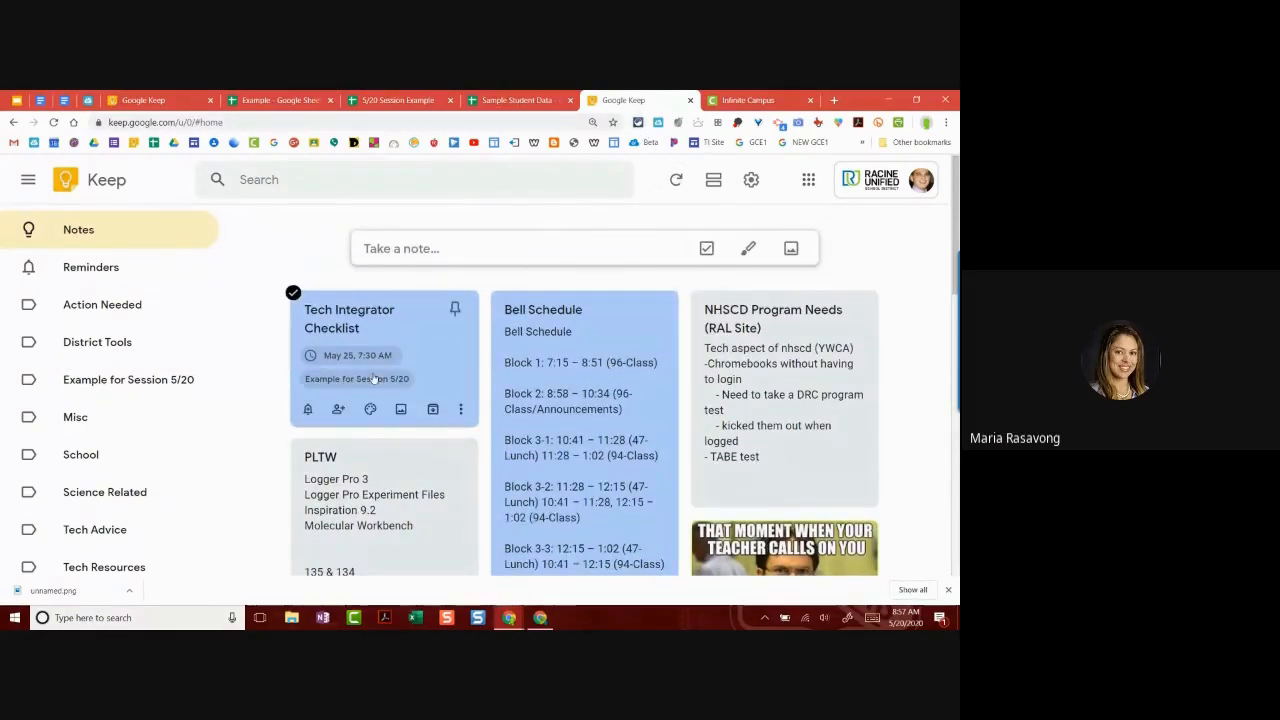
pyautogui.click(309, 404)
pyautogui.click(493, 371)
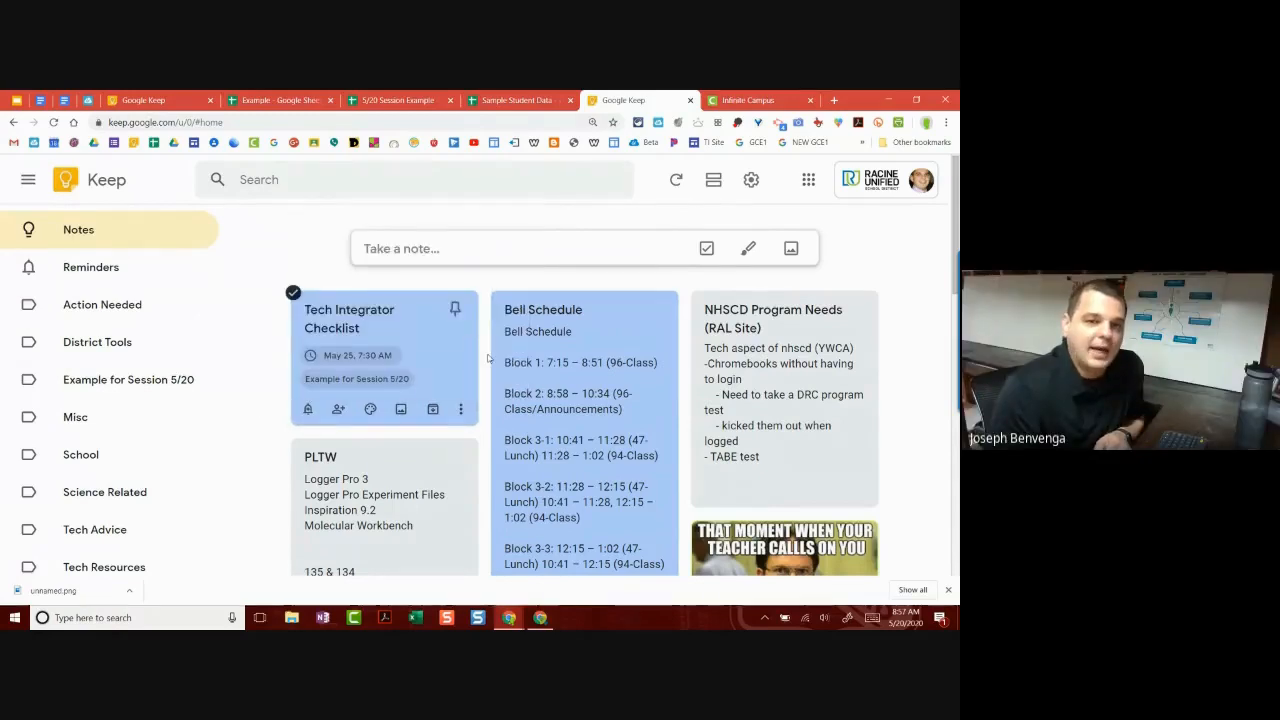
pyautogui.click(436, 362)
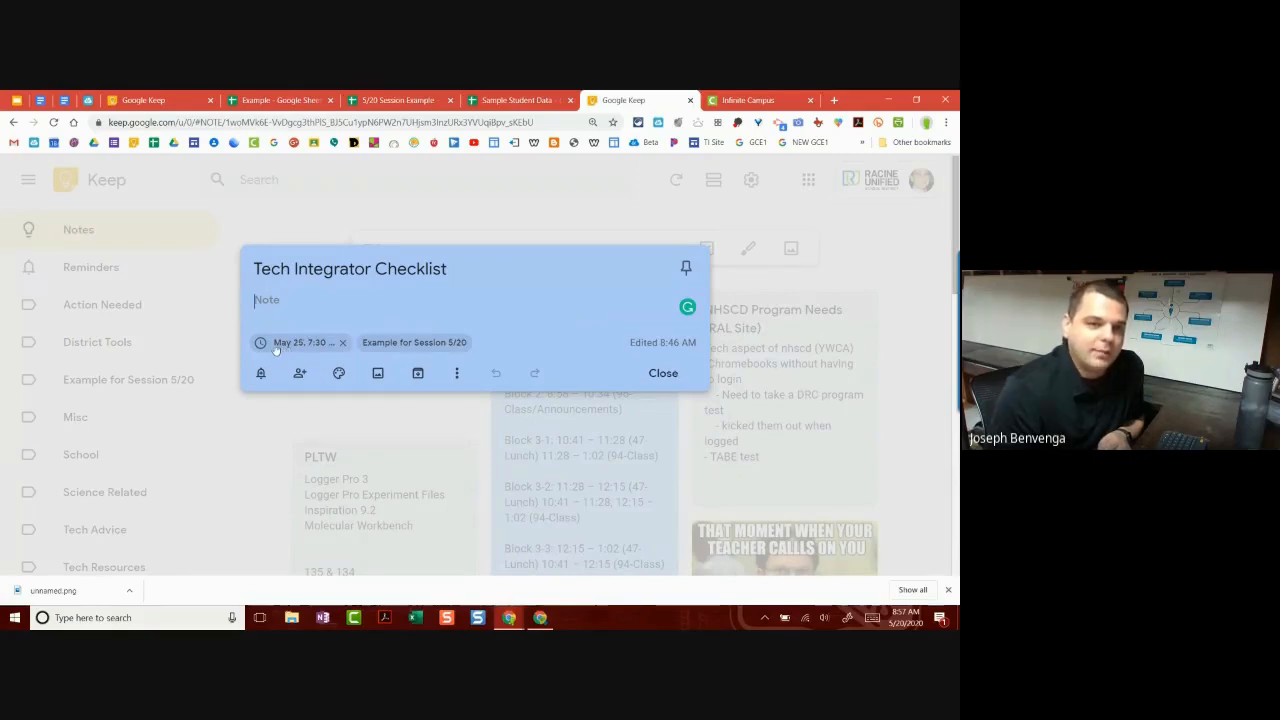
# Step: Enter 4 as the reminder time in place of 7:30
pyautogui.click(276, 345)
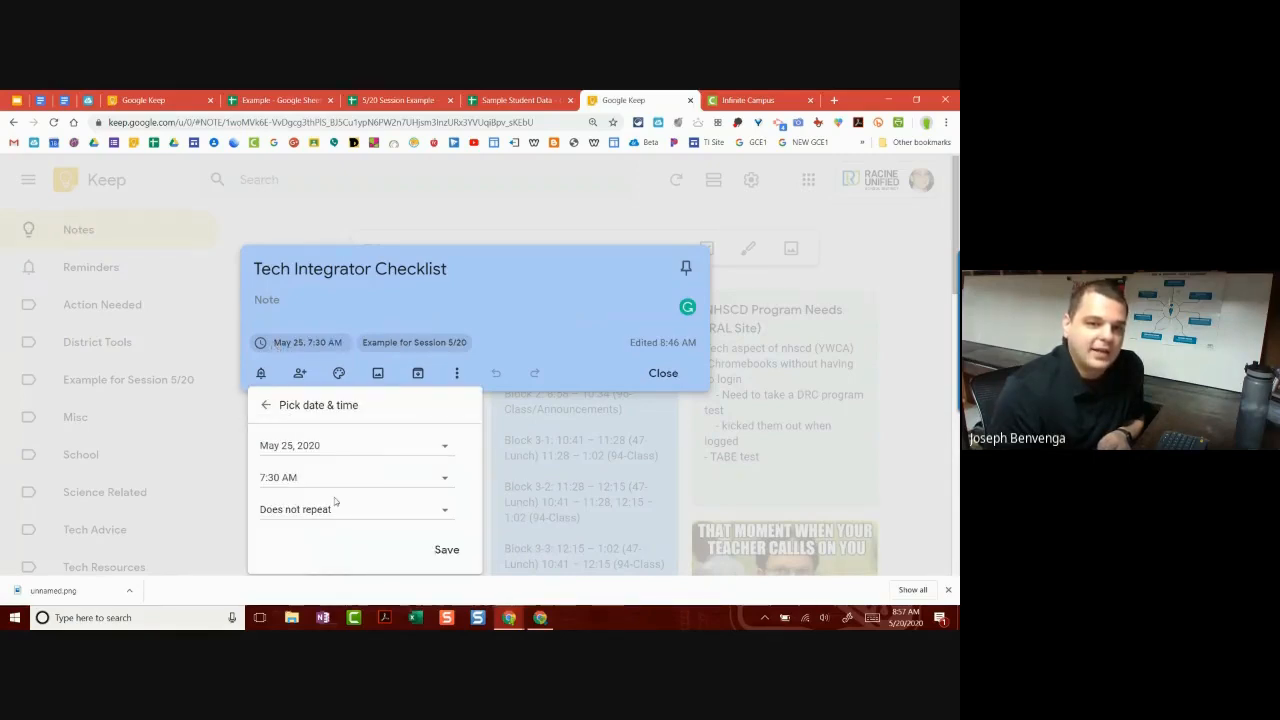
pyautogui.click(300, 477)
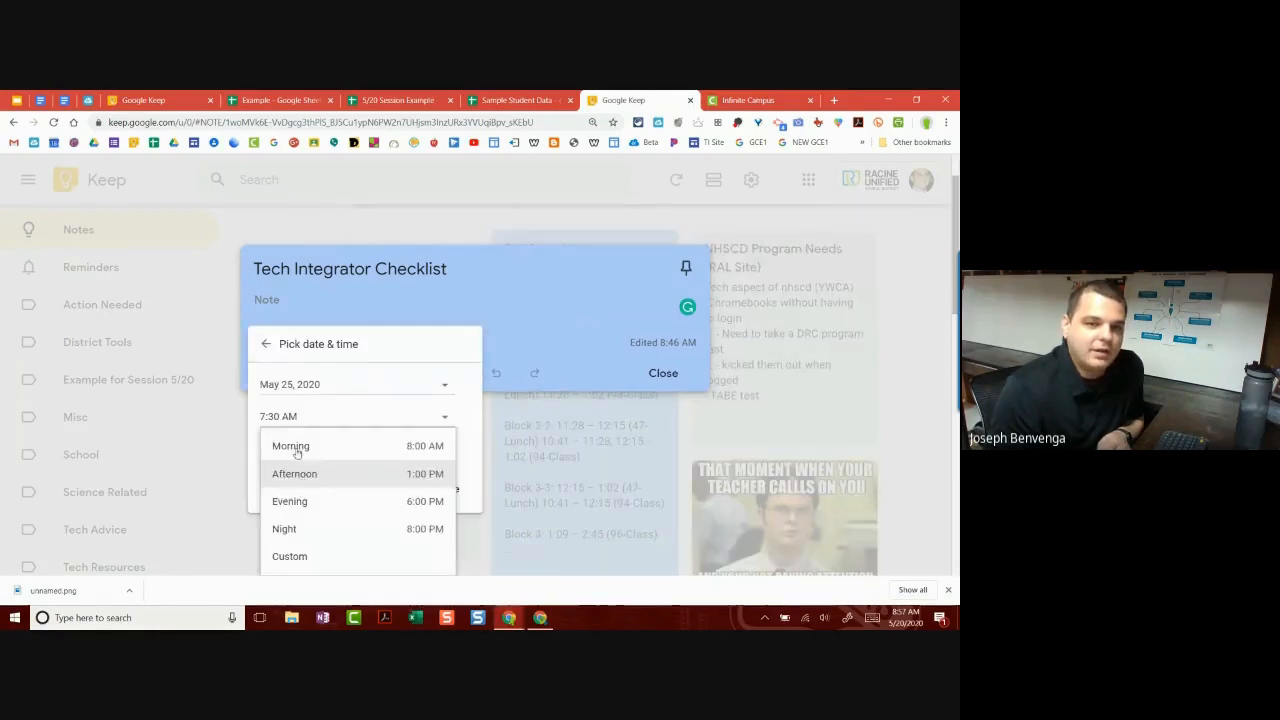
pyautogui.scroll(-3, 291, 448)
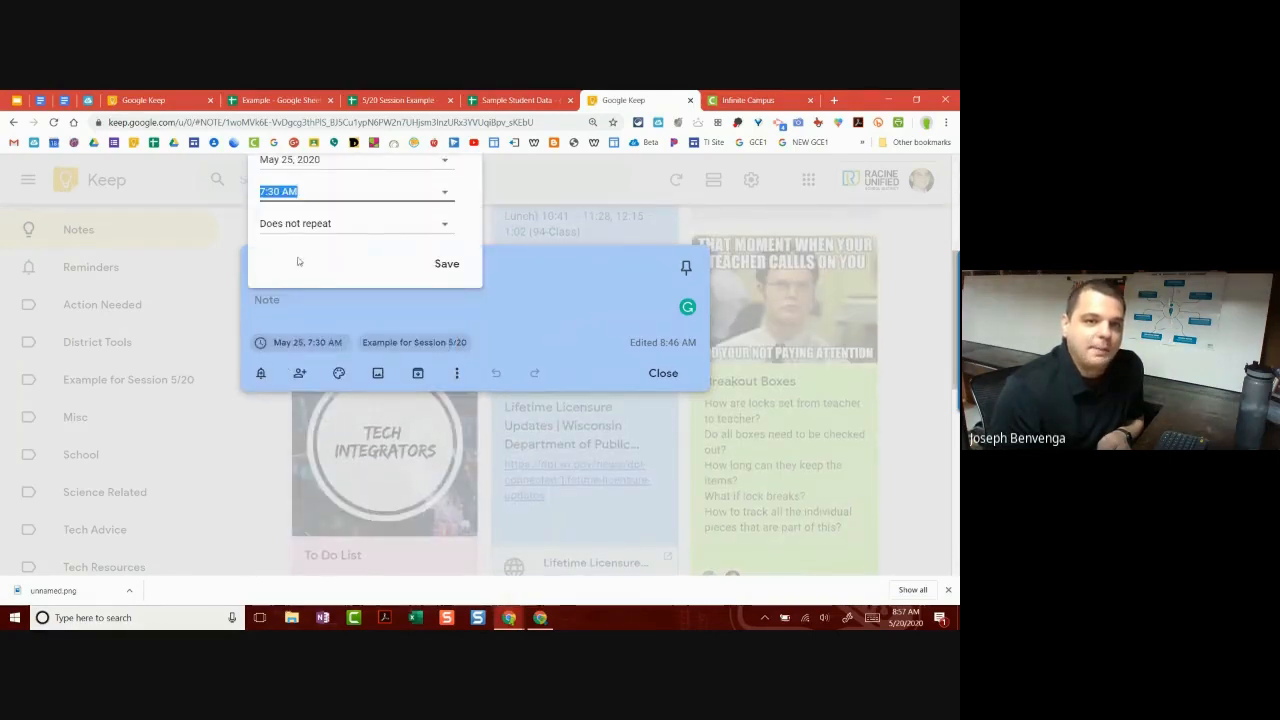
pyautogui.scroll(3, 297, 260)
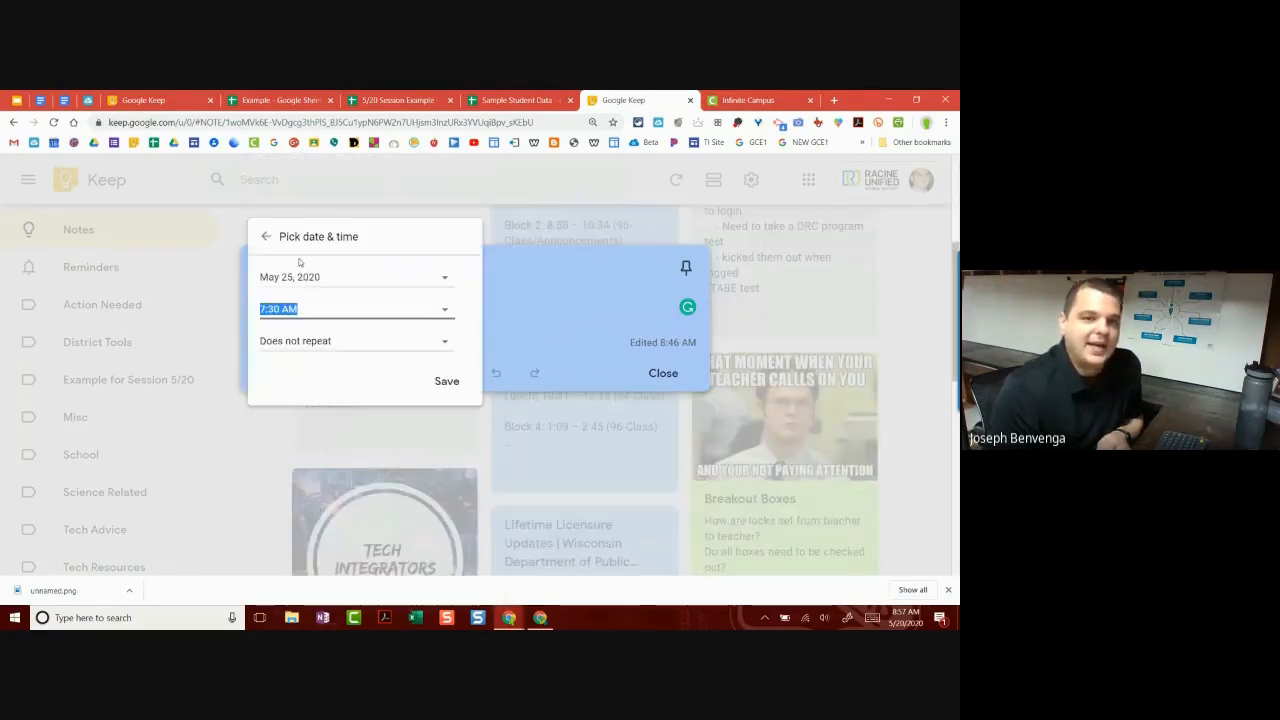
pyautogui.write('5:')
pyautogui.press('BackSpace')
pyautogui.press('BackSpace')
pyautogui.write('4')
pyautogui.rightClick(352, 349)
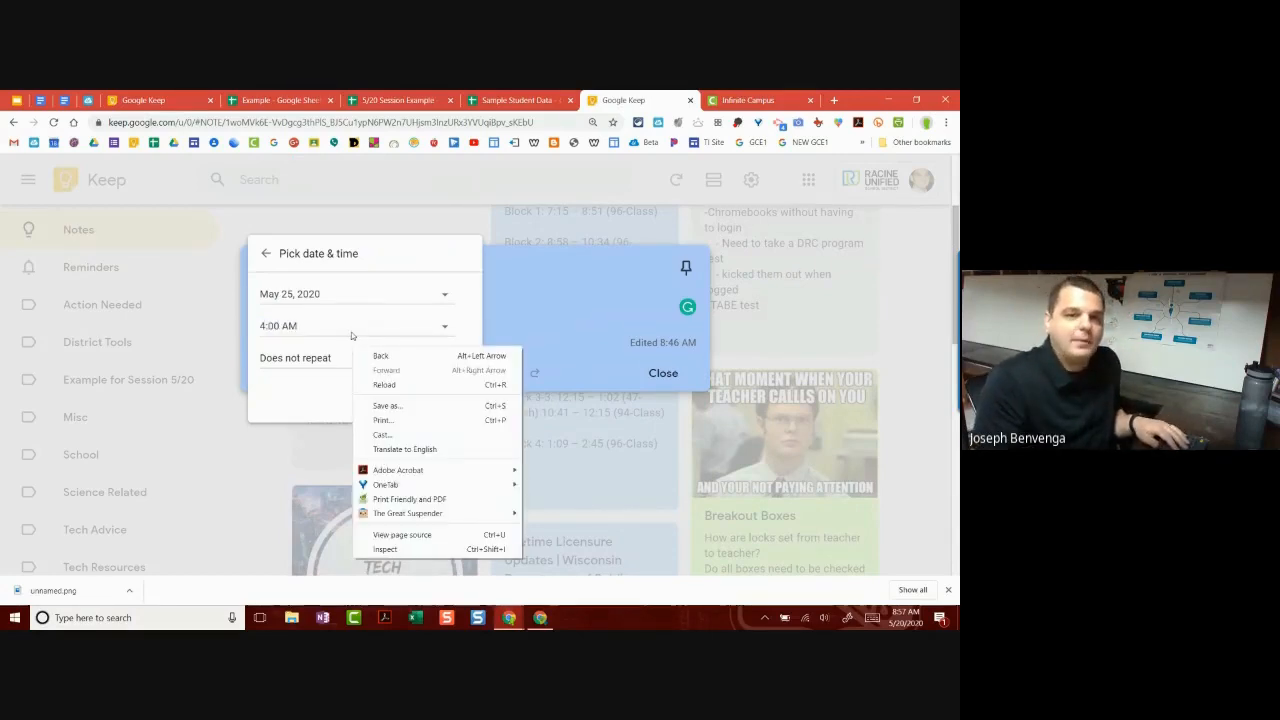
pyautogui.click(309, 327)
pyautogui.click(413, 335)
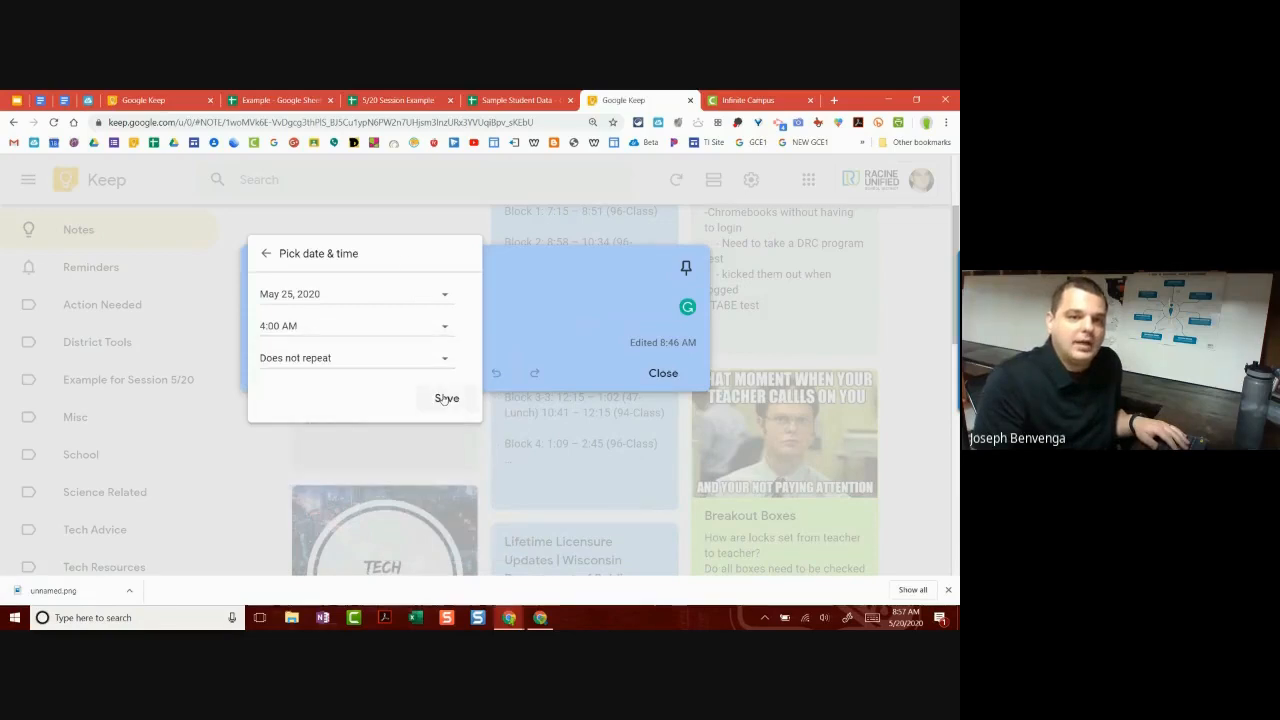
# Step: Keep the reminder non-repeating, save it as May 25, 4:00 AM, and close the note
pyautogui.click(445, 359)
pyautogui.click(465, 377)
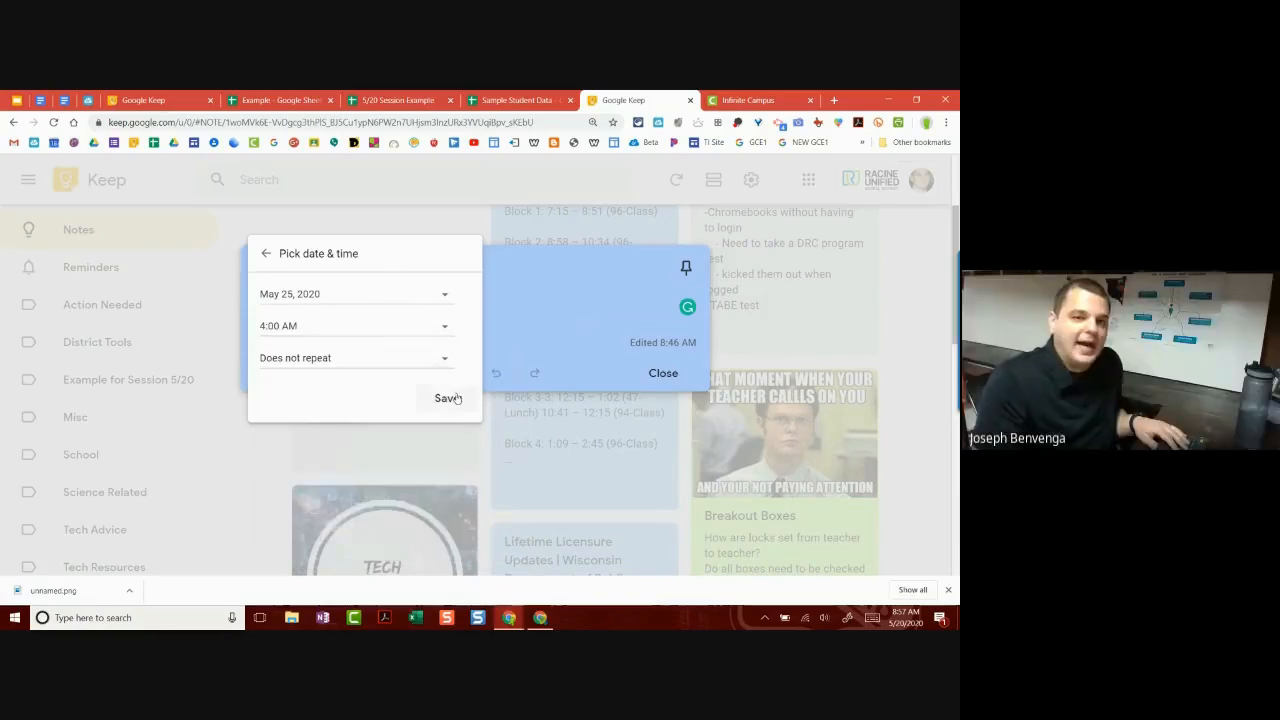
pyautogui.click(446, 398)
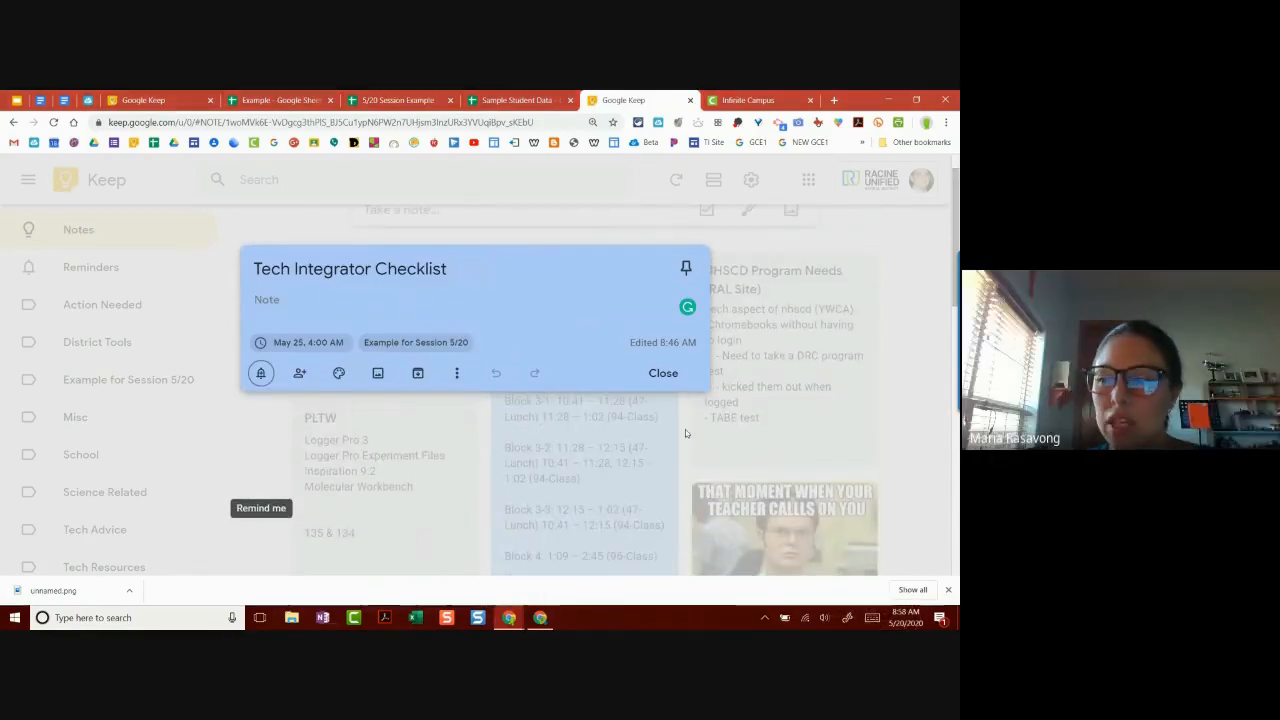
pyautogui.click(663, 373)
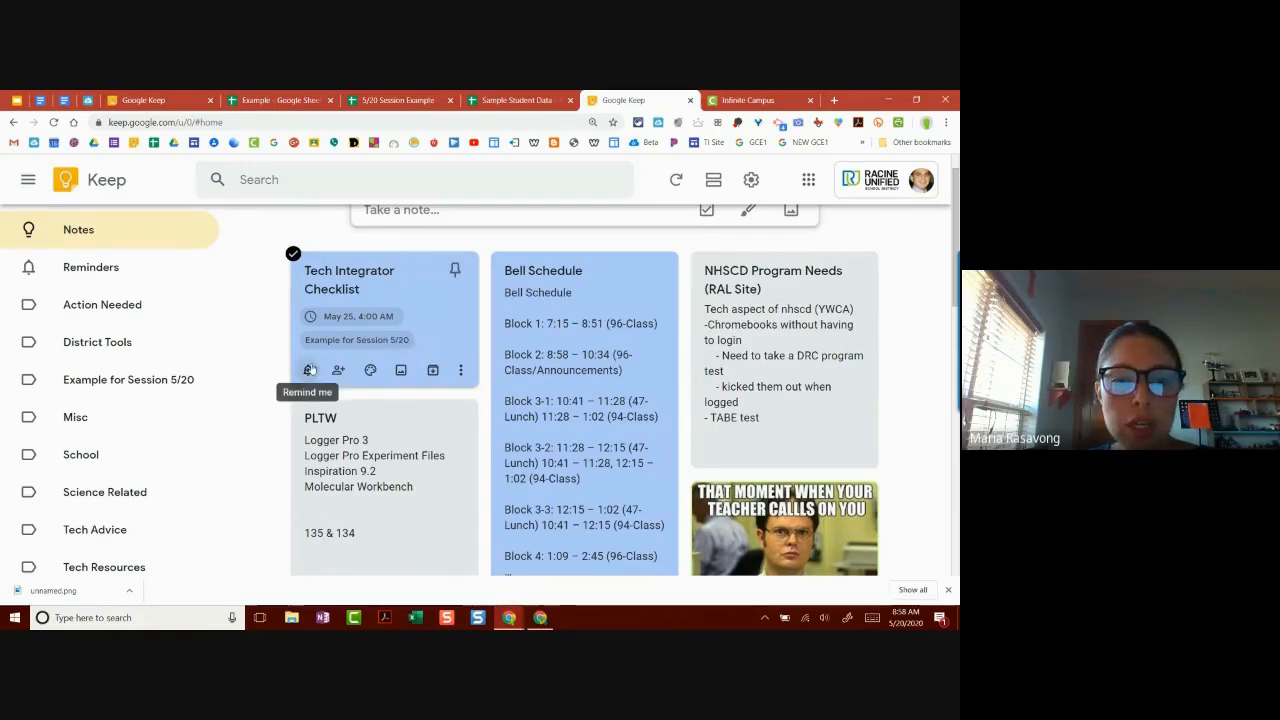
# Step: Scroll to the top of the board to see the May 25, 4:00 AM reminder
pyautogui.scroll(1, 308, 372)
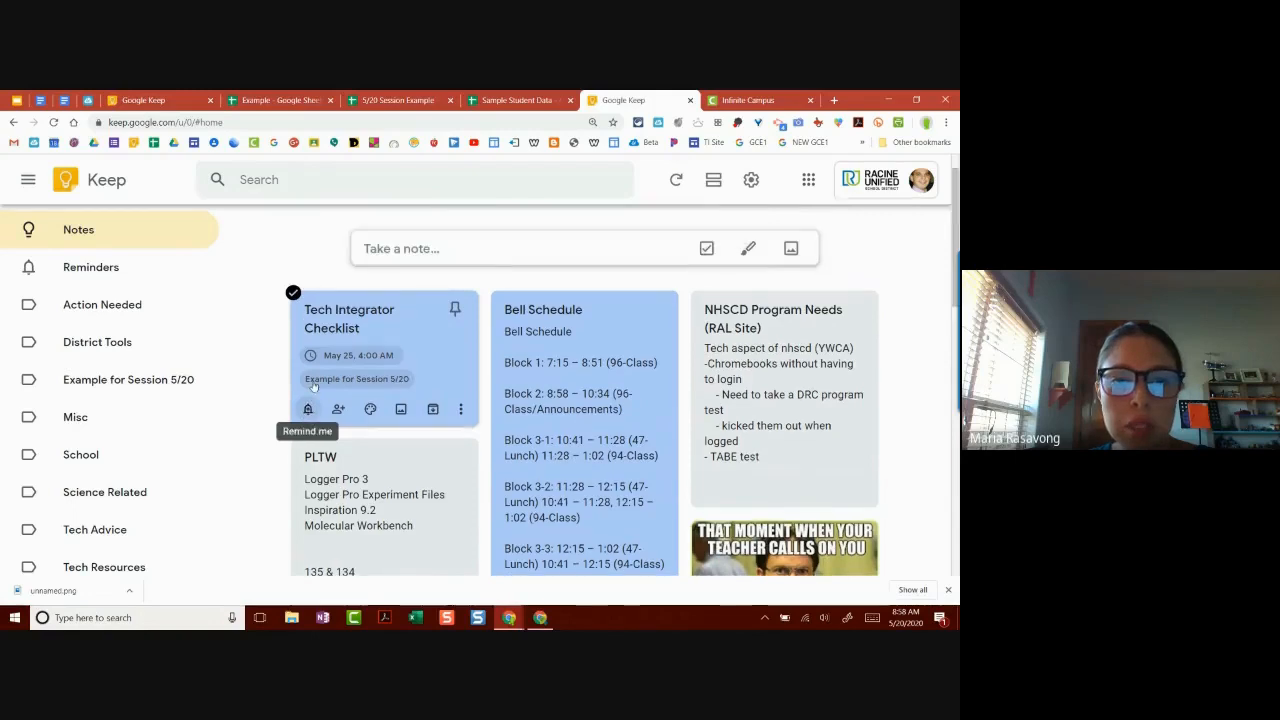